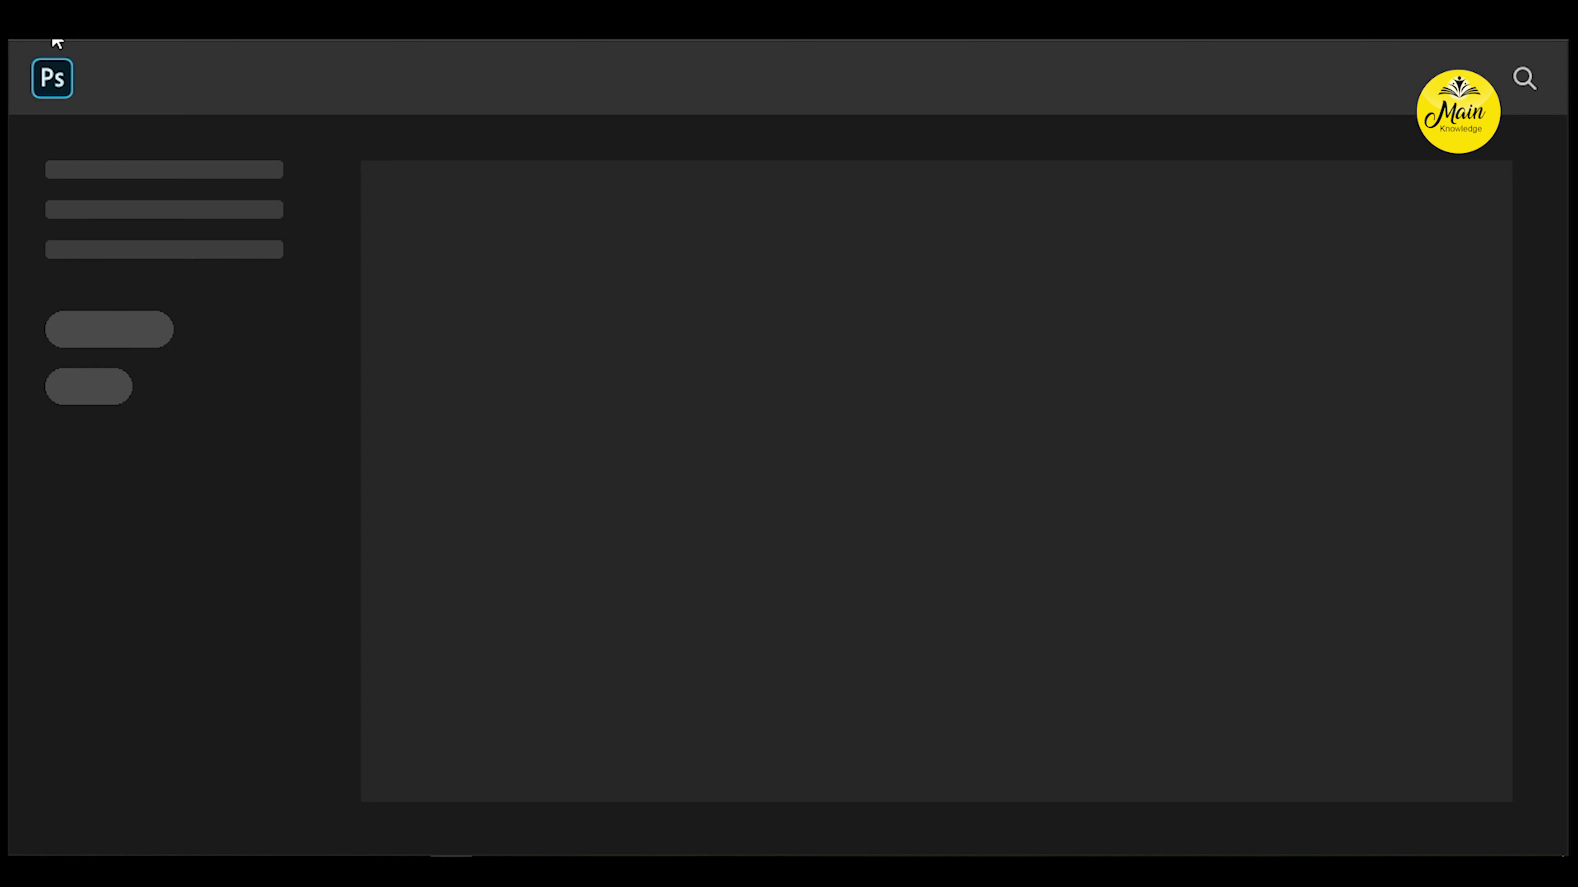
Set up a new 2000×3000 px, 72 ppi white document and name it Poster.
{"action": "left_click", "coordinate": [64, 46]}
{"action": "left_click", "coordinate": [1110, 245]}
{"action": "left_click", "coordinate": [1087, 310]}
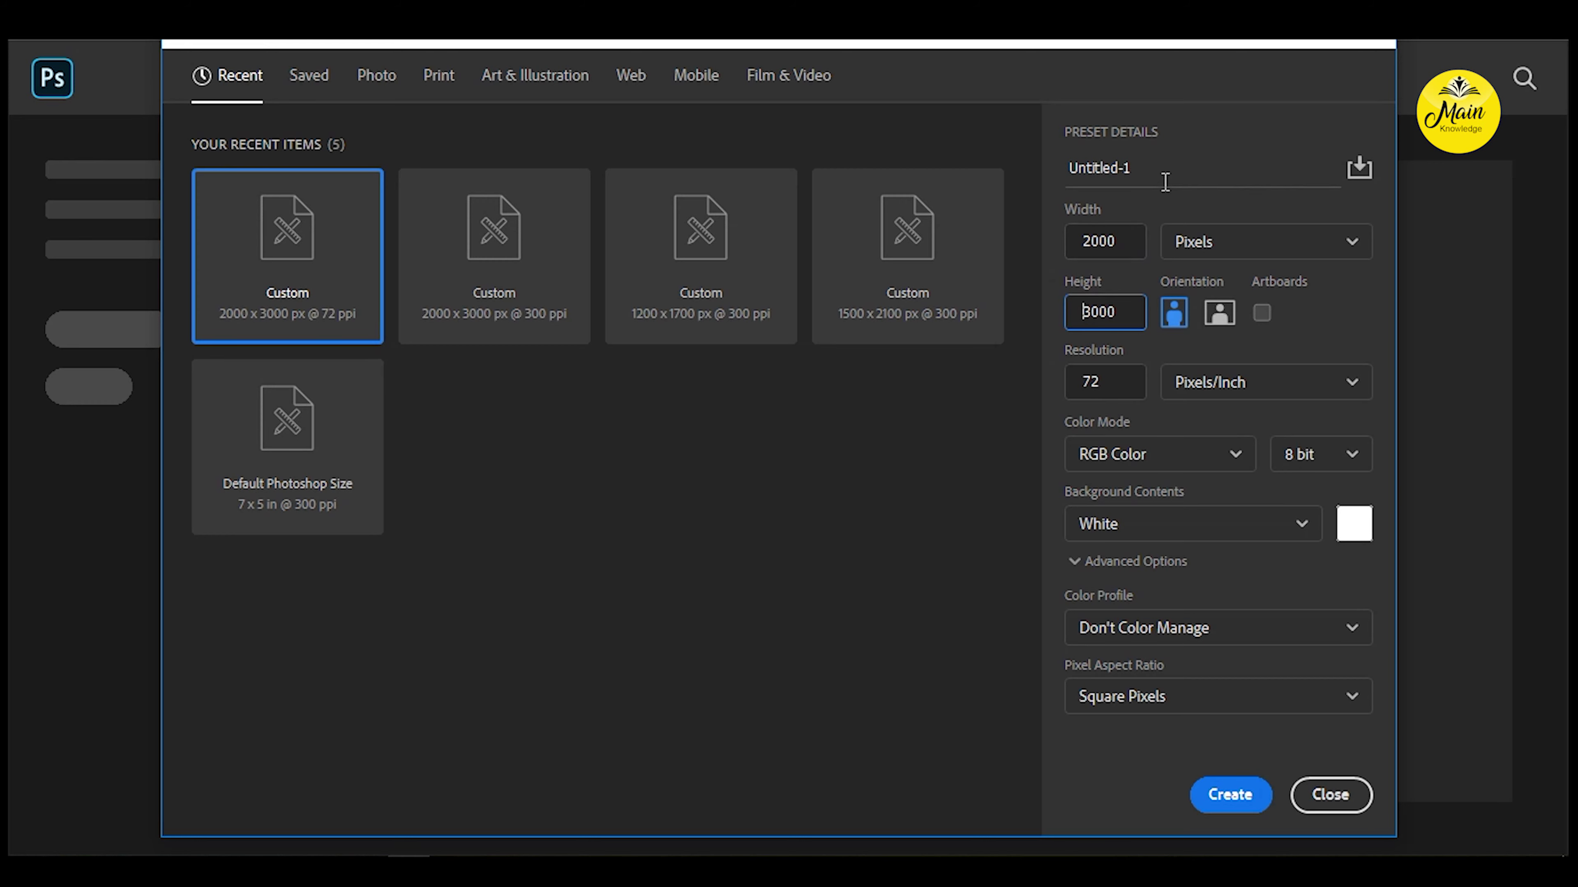
{"action": "left_click", "coordinate": [1163, 179]}
{"action": "type", "text": "Poster"}
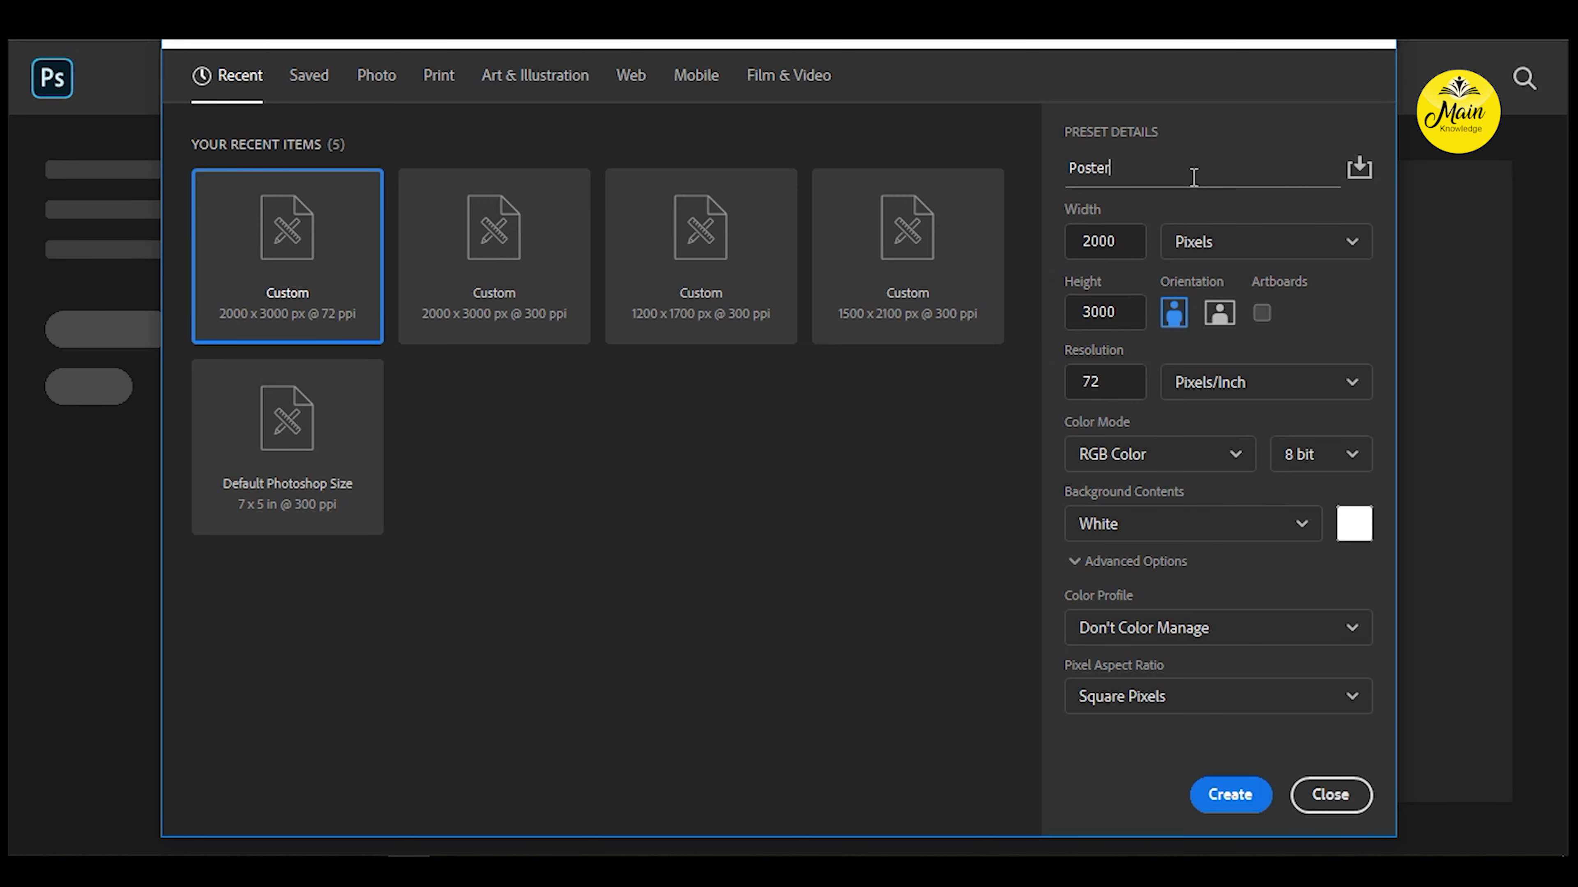
{"action": "key", "text": "Return"}
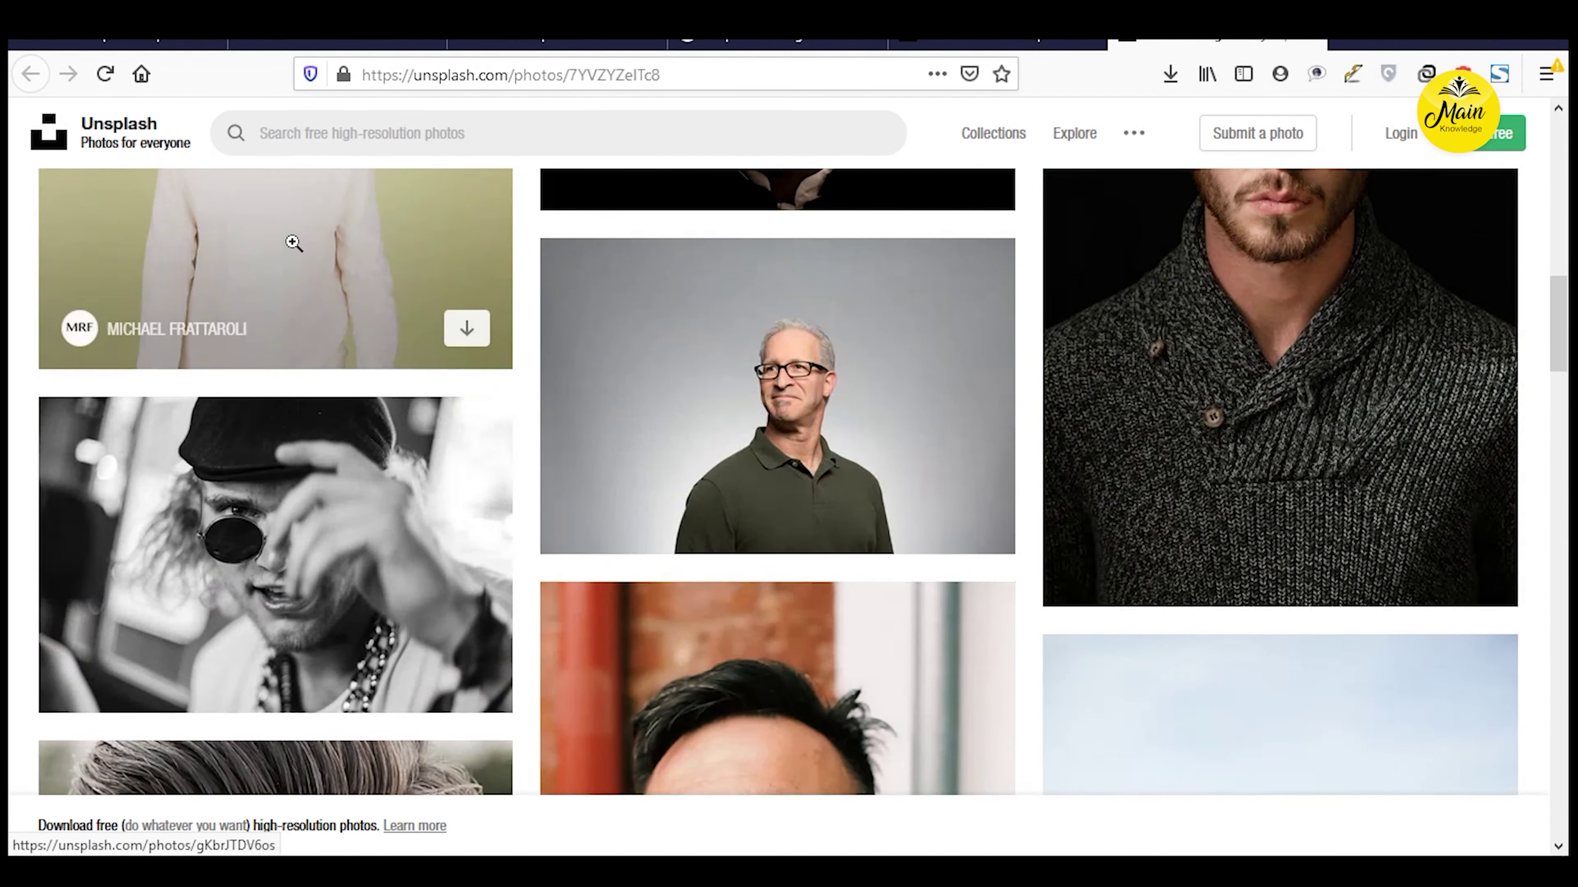
{"action": "scroll", "coordinate": [293, 243], "scroll_direction": "up", "scroll_amount": 5}
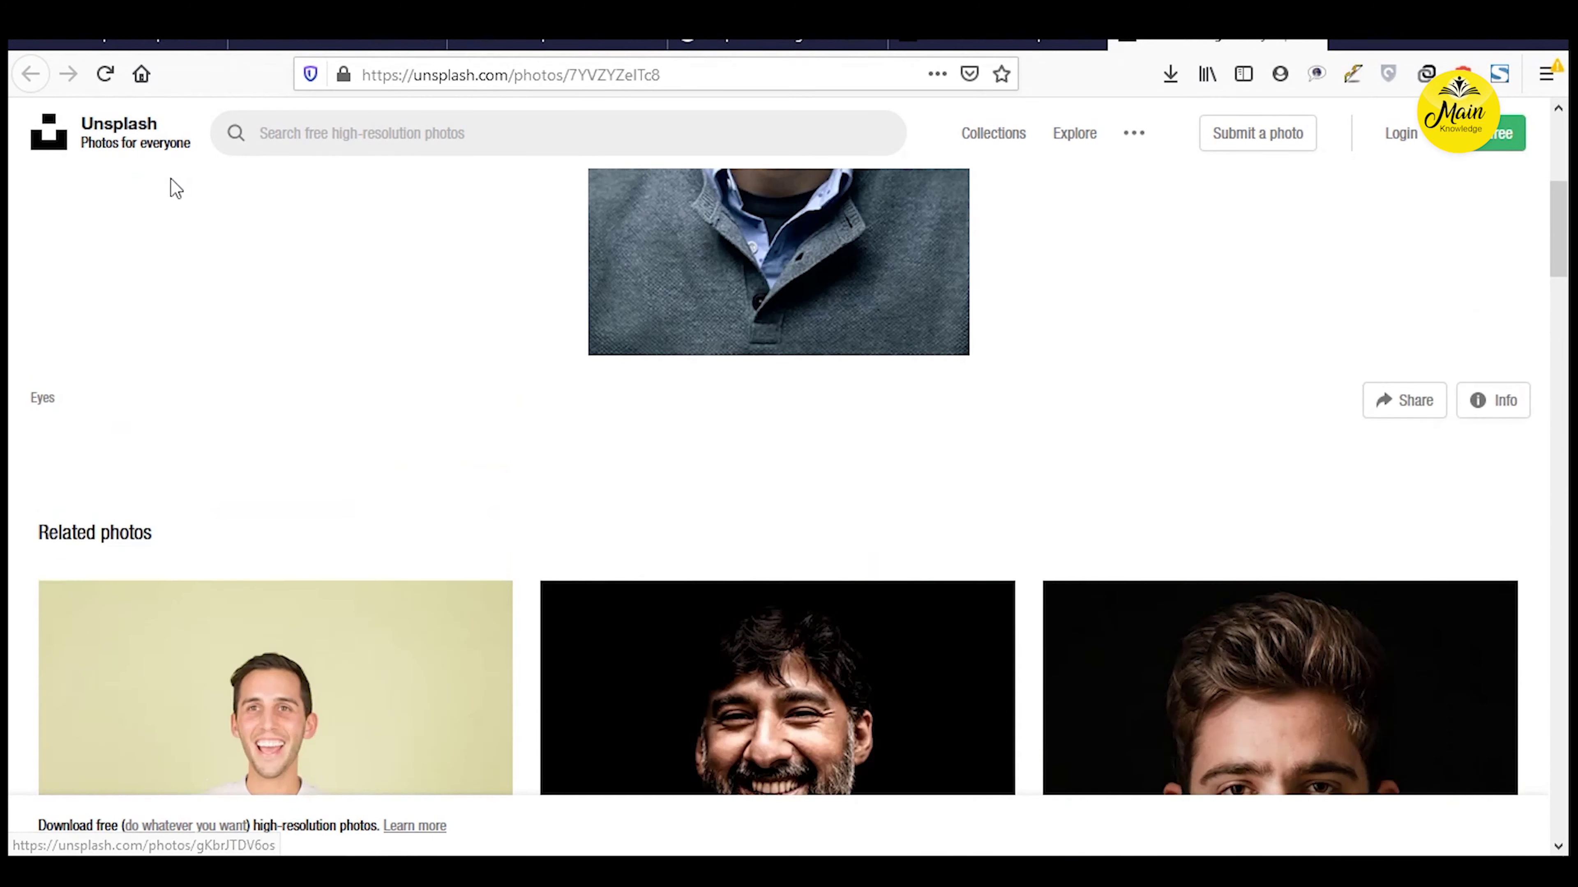
Search Unsplash for 'face' photos and browse the results.
{"action": "left_click", "coordinate": [132, 146]}
{"action": "left_click", "coordinate": [276, 143]}
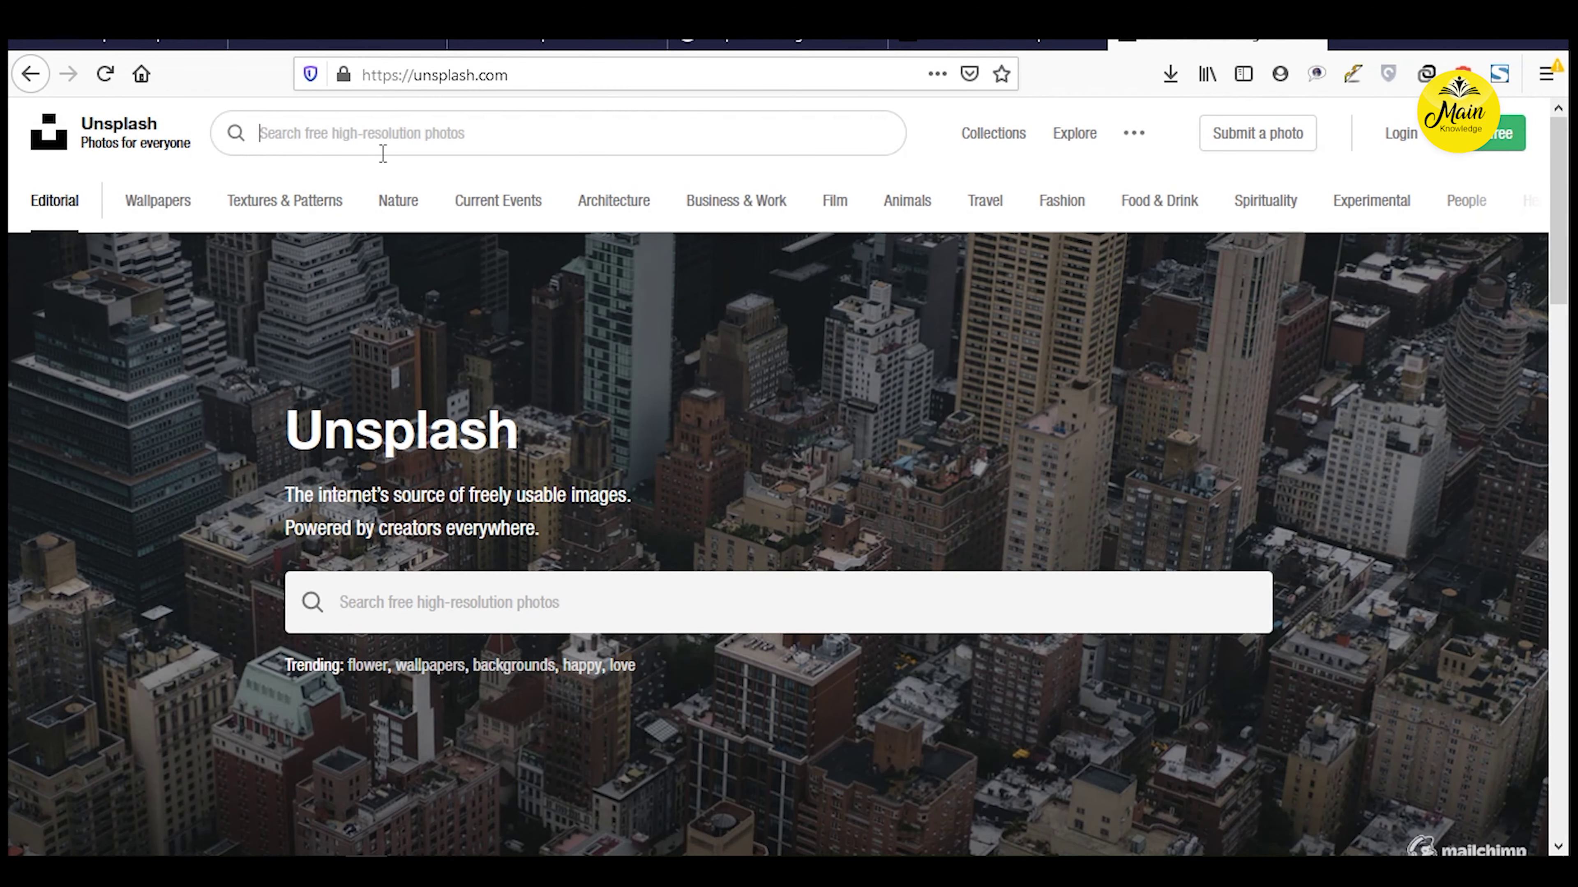
{"action": "type", "text": "face"}
{"action": "key", "text": "Return"}
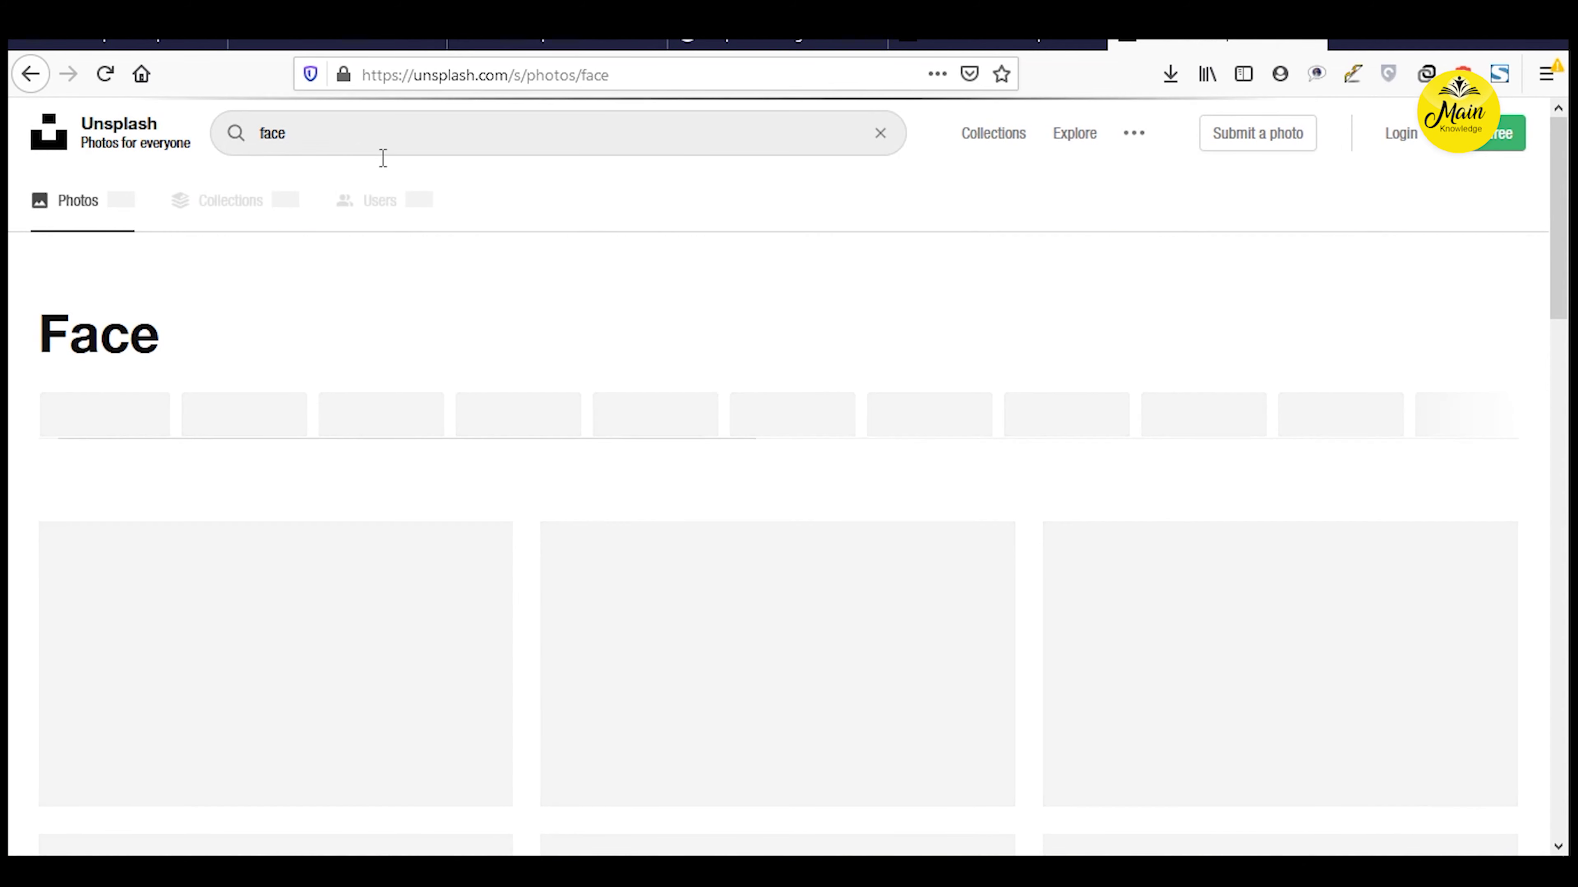
{"action": "scroll", "coordinate": [620, 448], "scroll_direction": "down", "scroll_amount": 1}
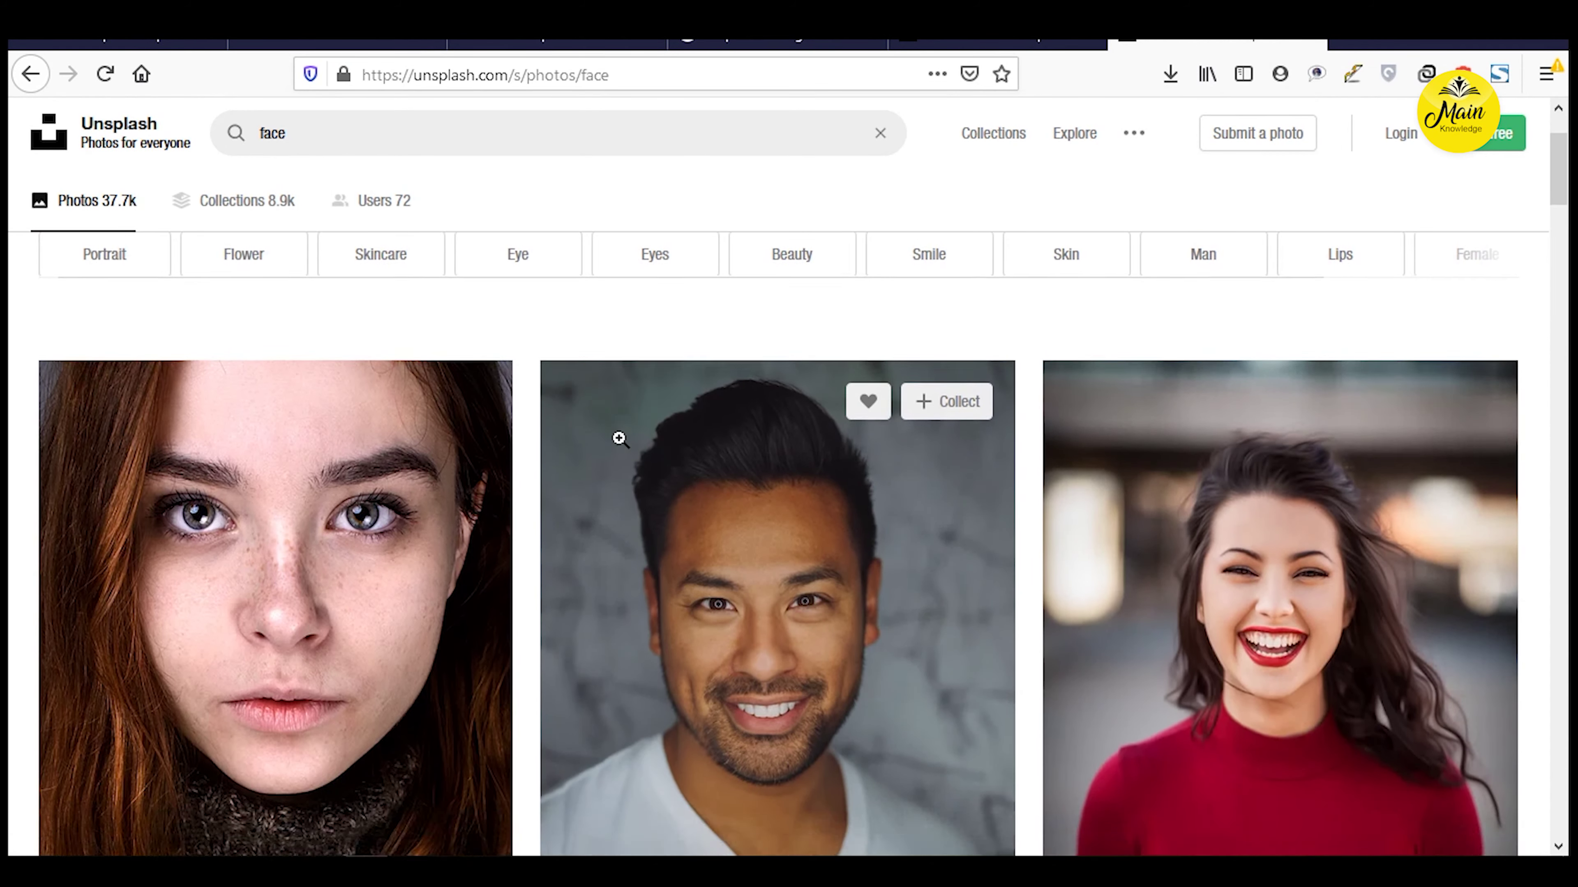
{"action": "scroll", "coordinate": [665, 435], "scroll_direction": "down", "scroll_amount": 5}
{"action": "scroll", "coordinate": [672, 424], "scroll_direction": "down", "scroll_amount": 5}
{"action": "scroll", "coordinate": [673, 424], "scroll_direction": "down", "scroll_amount": 3}
{"action": "scroll", "coordinate": [671, 423], "scroll_direction": "down", "scroll_amount": 3}
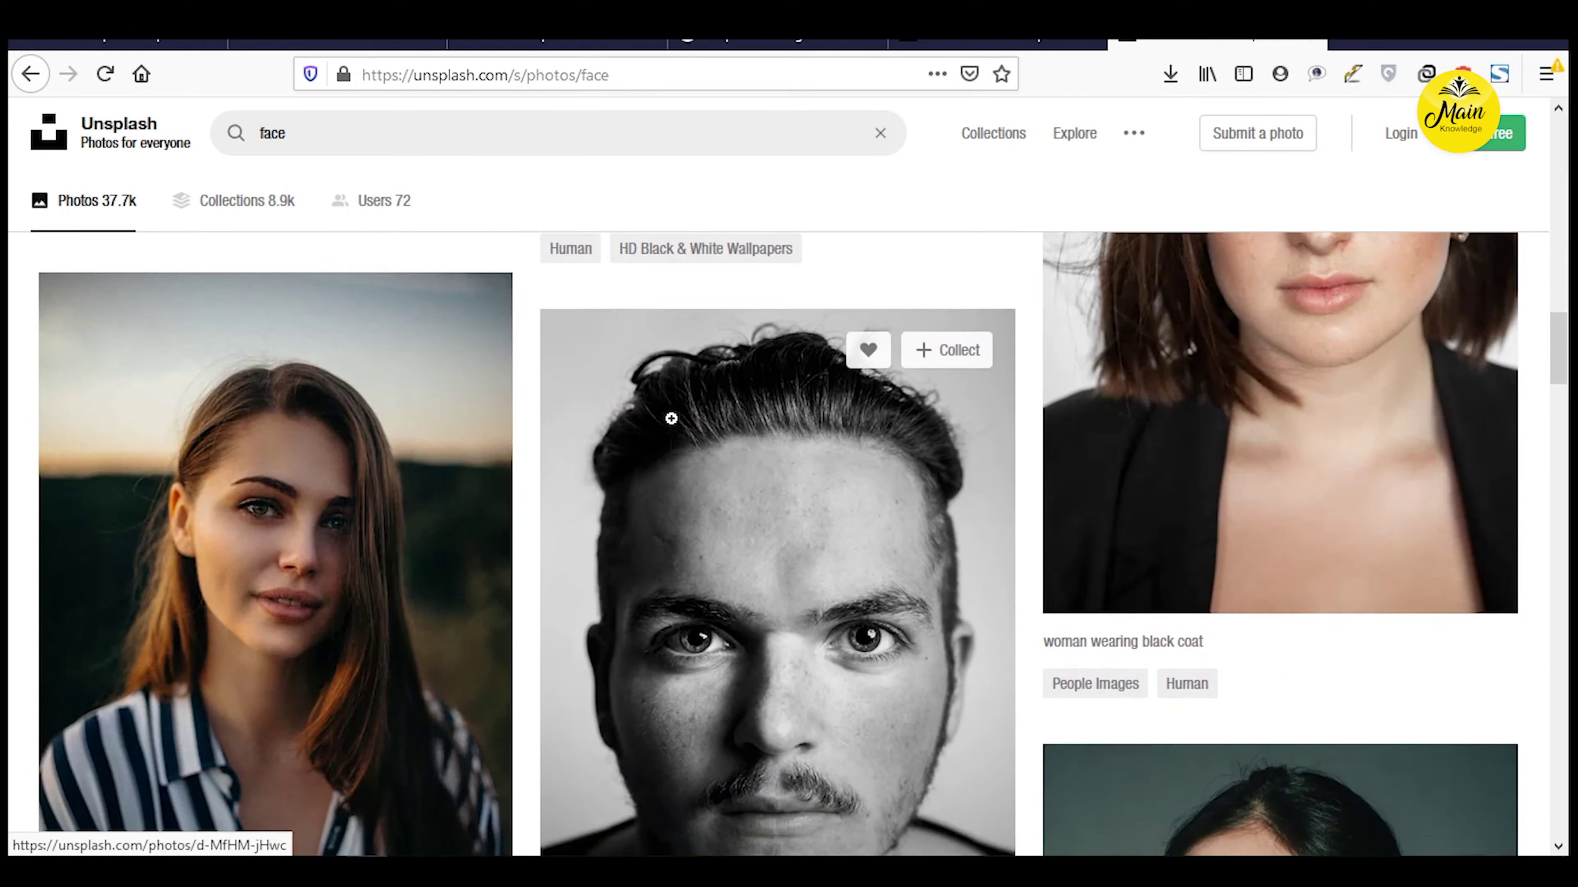
{"action": "scroll", "coordinate": [671, 421], "scroll_direction": "down", "scroll_amount": 2}
{"action": "scroll", "coordinate": [671, 420], "scroll_direction": "down", "scroll_amount": 3}
{"action": "scroll", "coordinate": [670, 418], "scroll_direction": "up", "scroll_amount": 3}
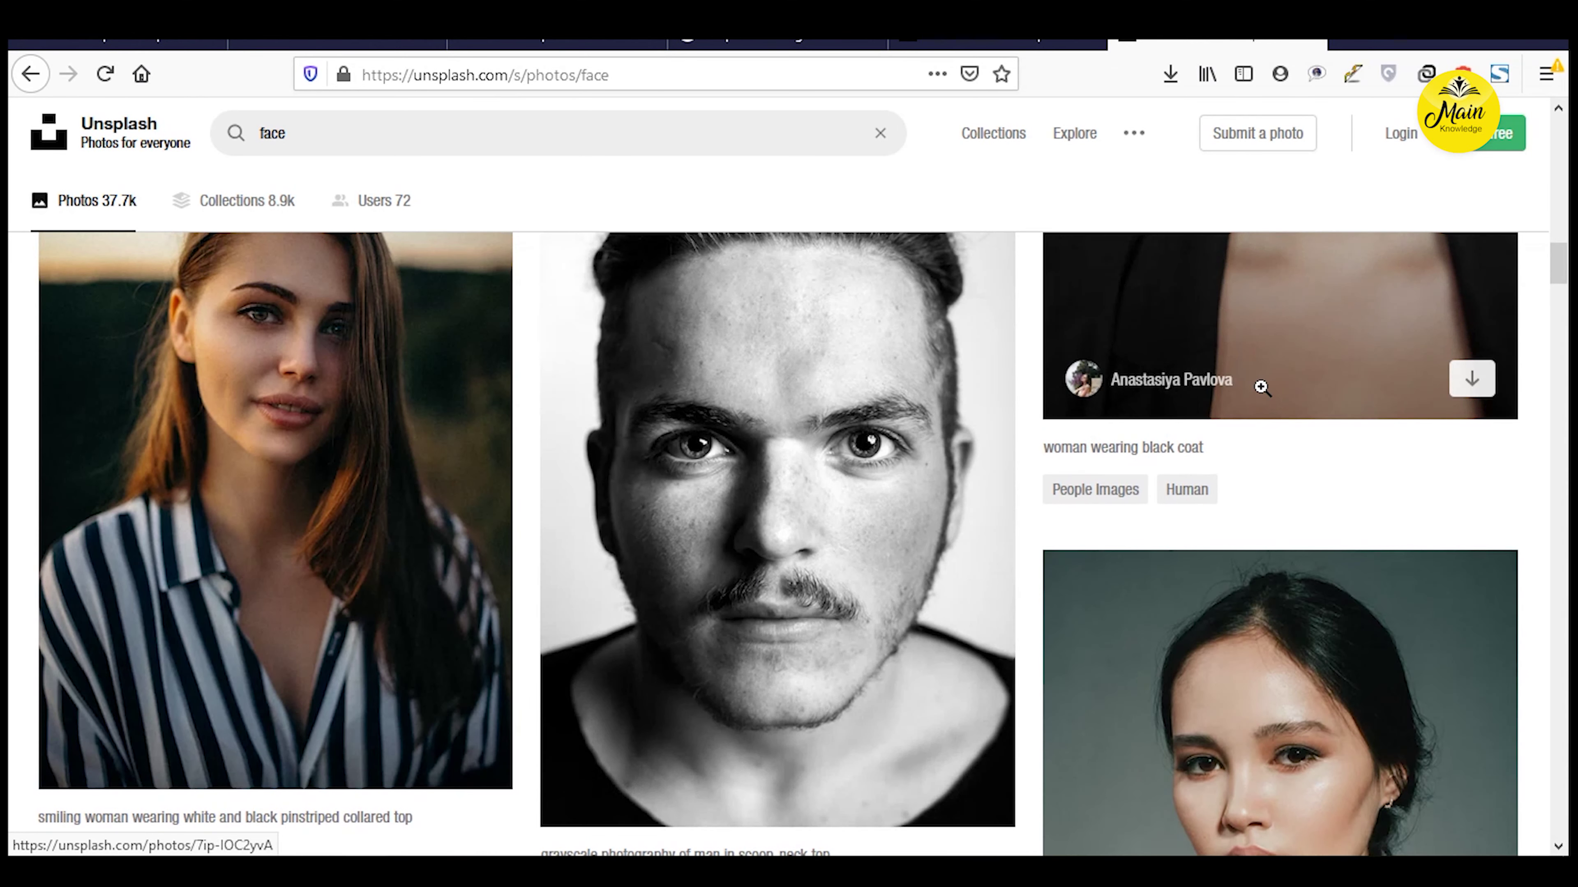
{"action": "scroll", "coordinate": [1042, 381], "scroll_direction": "down", "scroll_amount": 4}
{"action": "scroll", "coordinate": [1038, 398], "scroll_direction": "down", "scroll_amount": 5}
{"action": "scroll", "coordinate": [1036, 403], "scroll_direction": "down", "scroll_amount": 1}
{"action": "scroll", "coordinate": [1033, 399], "scroll_direction": "down", "scroll_amount": 3}
{"action": "scroll", "coordinate": [1031, 404], "scroll_direction": "down", "scroll_amount": 6}
{"action": "scroll", "coordinate": [1031, 411], "scroll_direction": "down", "scroll_amount": 4}
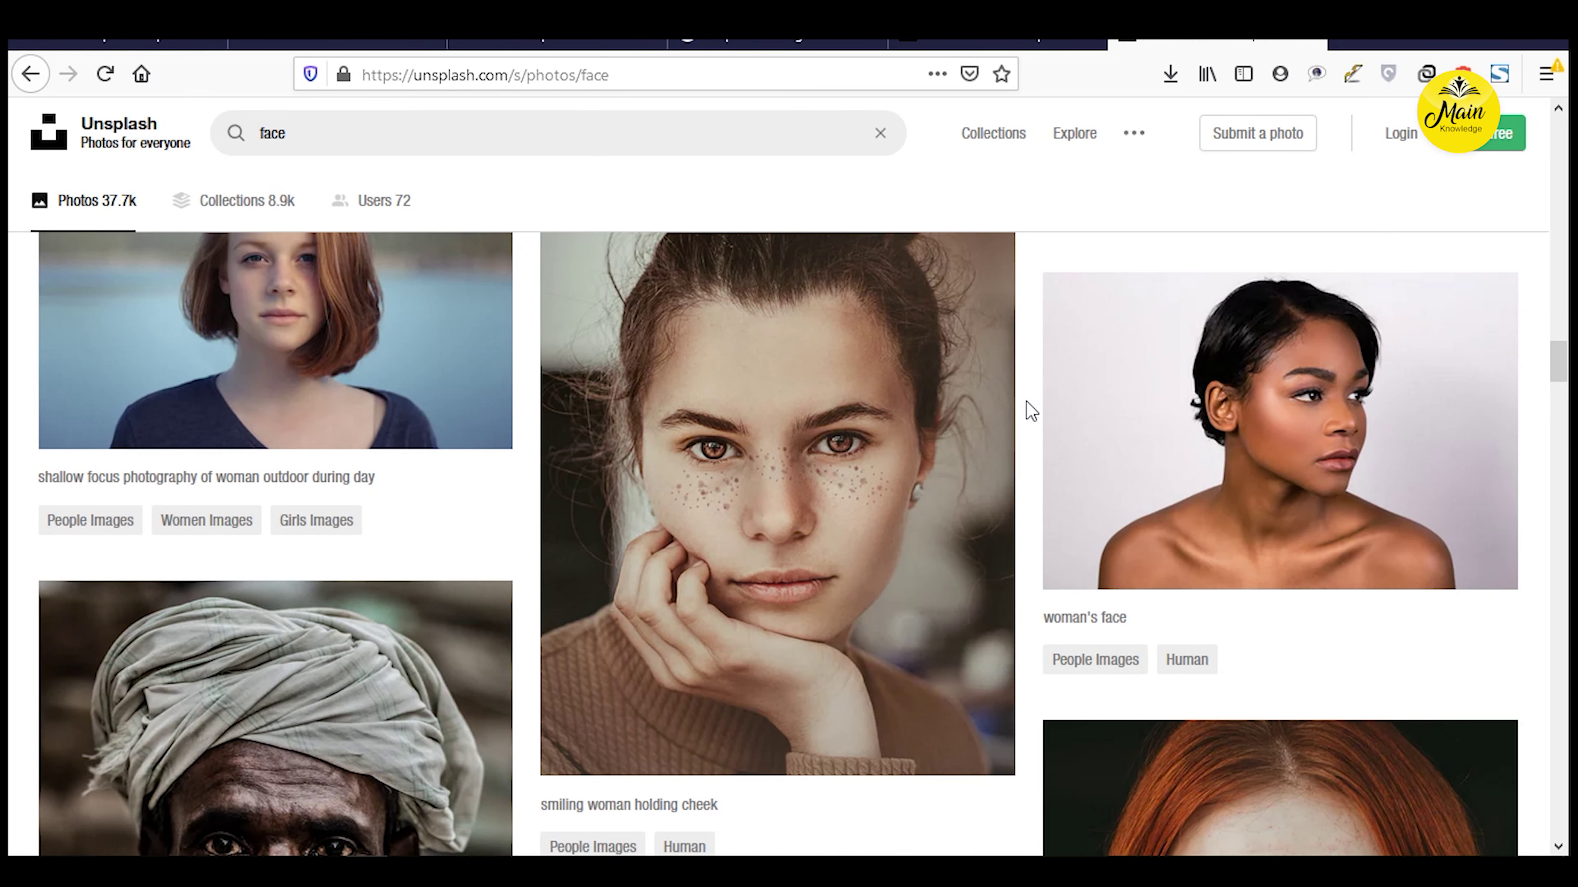
{"action": "scroll", "coordinate": [938, 394], "scroll_direction": "up", "scroll_amount": 1}
{"action": "scroll", "coordinate": [907, 445], "scroll_direction": "up", "scroll_amount": 3}
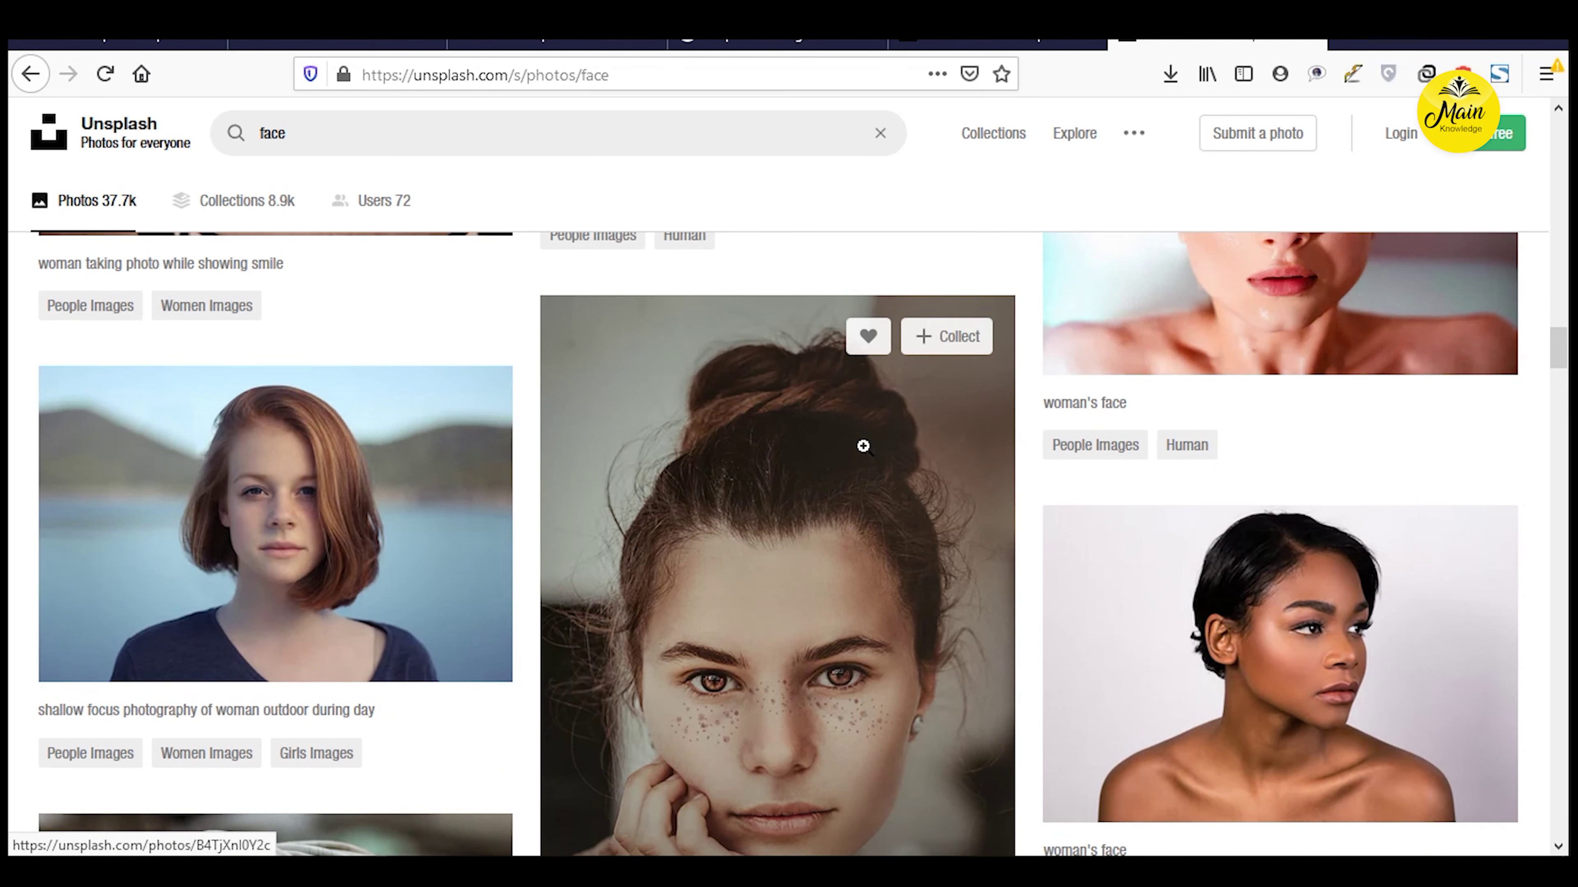
Download the freckled woman chin-on-hand photo and drag it into Poster.
{"action": "right_click", "coordinate": [864, 446]}
{"action": "left_click", "coordinate": [930, 390]}
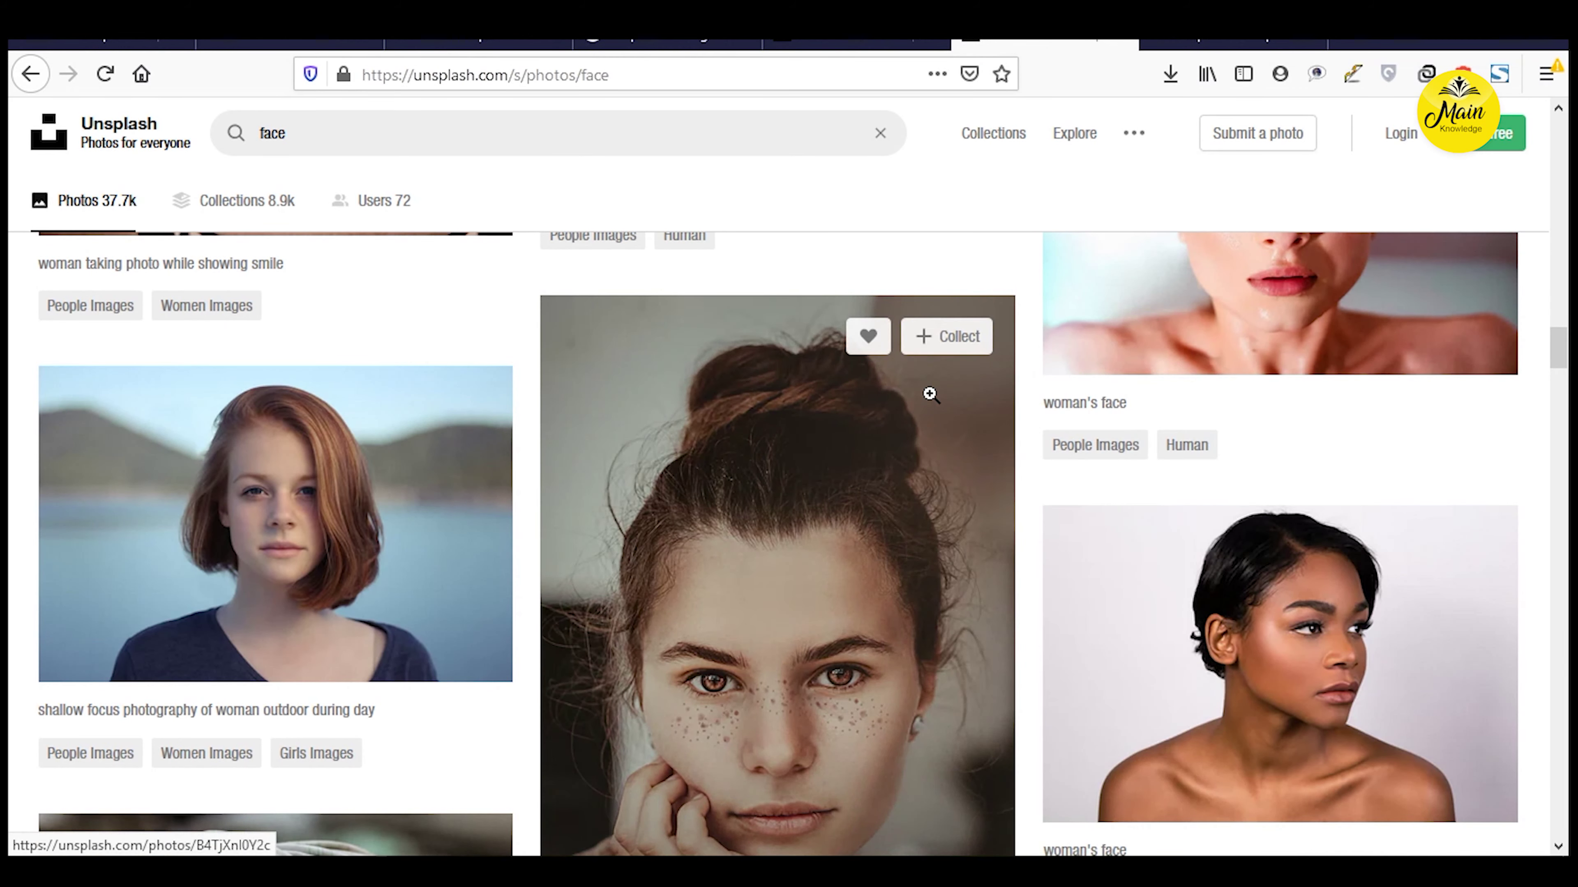
{"action": "scroll", "coordinate": [1032, 398], "scroll_direction": "down", "scroll_amount": 2}
{"action": "scroll", "coordinate": [1032, 398], "scroll_direction": "down", "scroll_amount": 2}
{"action": "left_click", "coordinate": [1233, 44]}
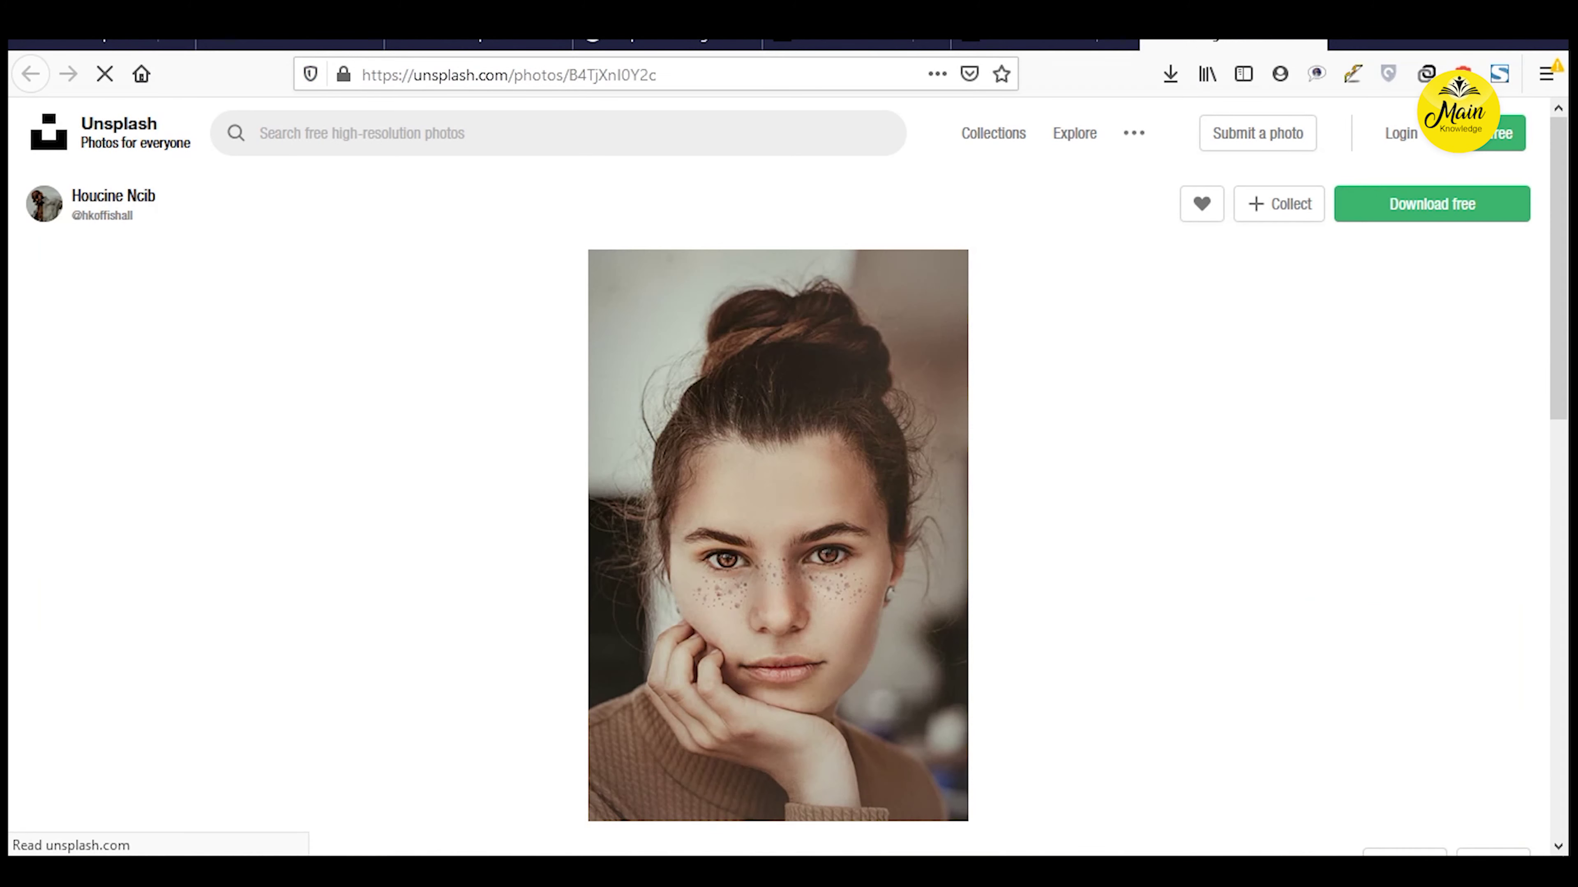
{"action": "left_click", "coordinate": [1409, 215]}
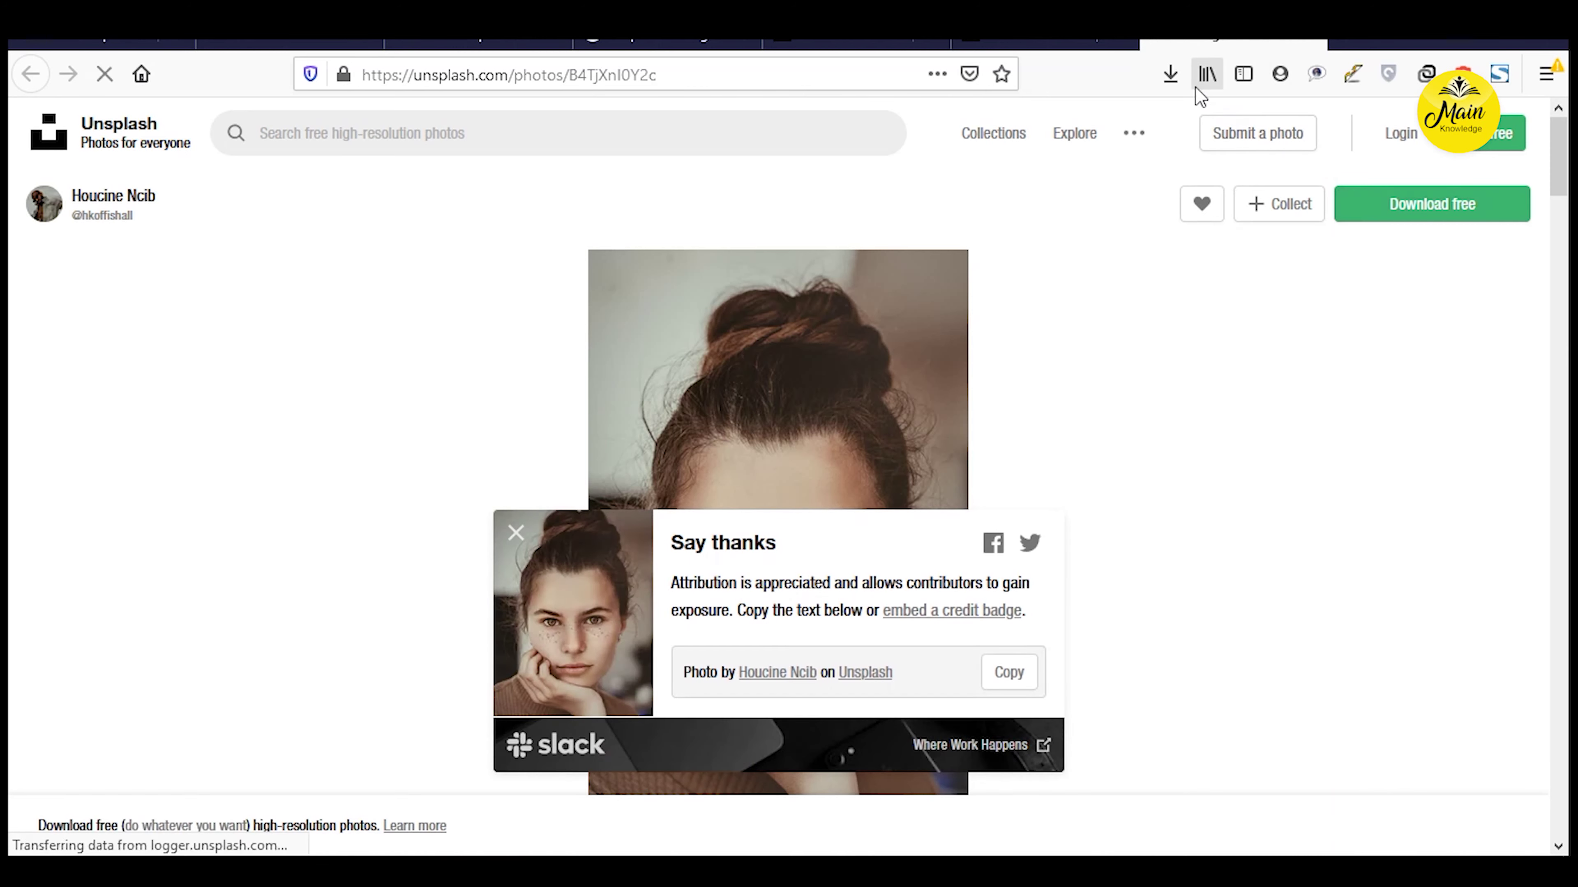
{"action": "left_click", "coordinate": [1170, 74]}
{"action": "mouse_move", "coordinate": [988, 132]}
{"action": "left_mouse_down"}
{"action": "mouse_move", "coordinate": [941, 219]}
{"action": "mouse_move", "coordinate": [766, 366]}
{"action": "left_mouse_up"}
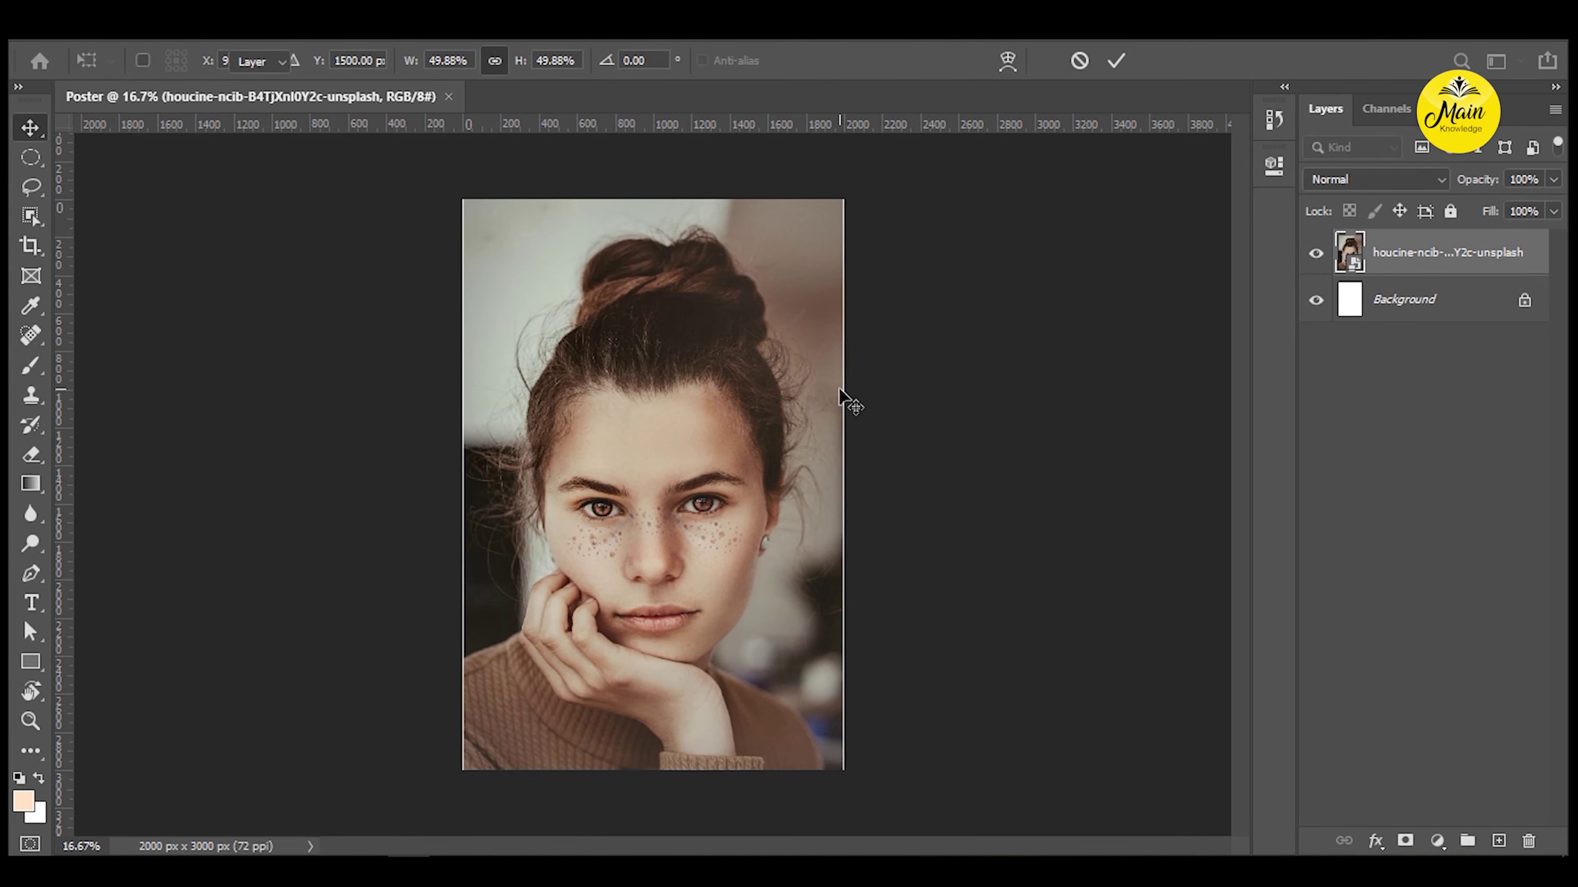
Commit the placed portrait, inspect its smart-object contents, then close them.
{"action": "key", "text": "Return"}
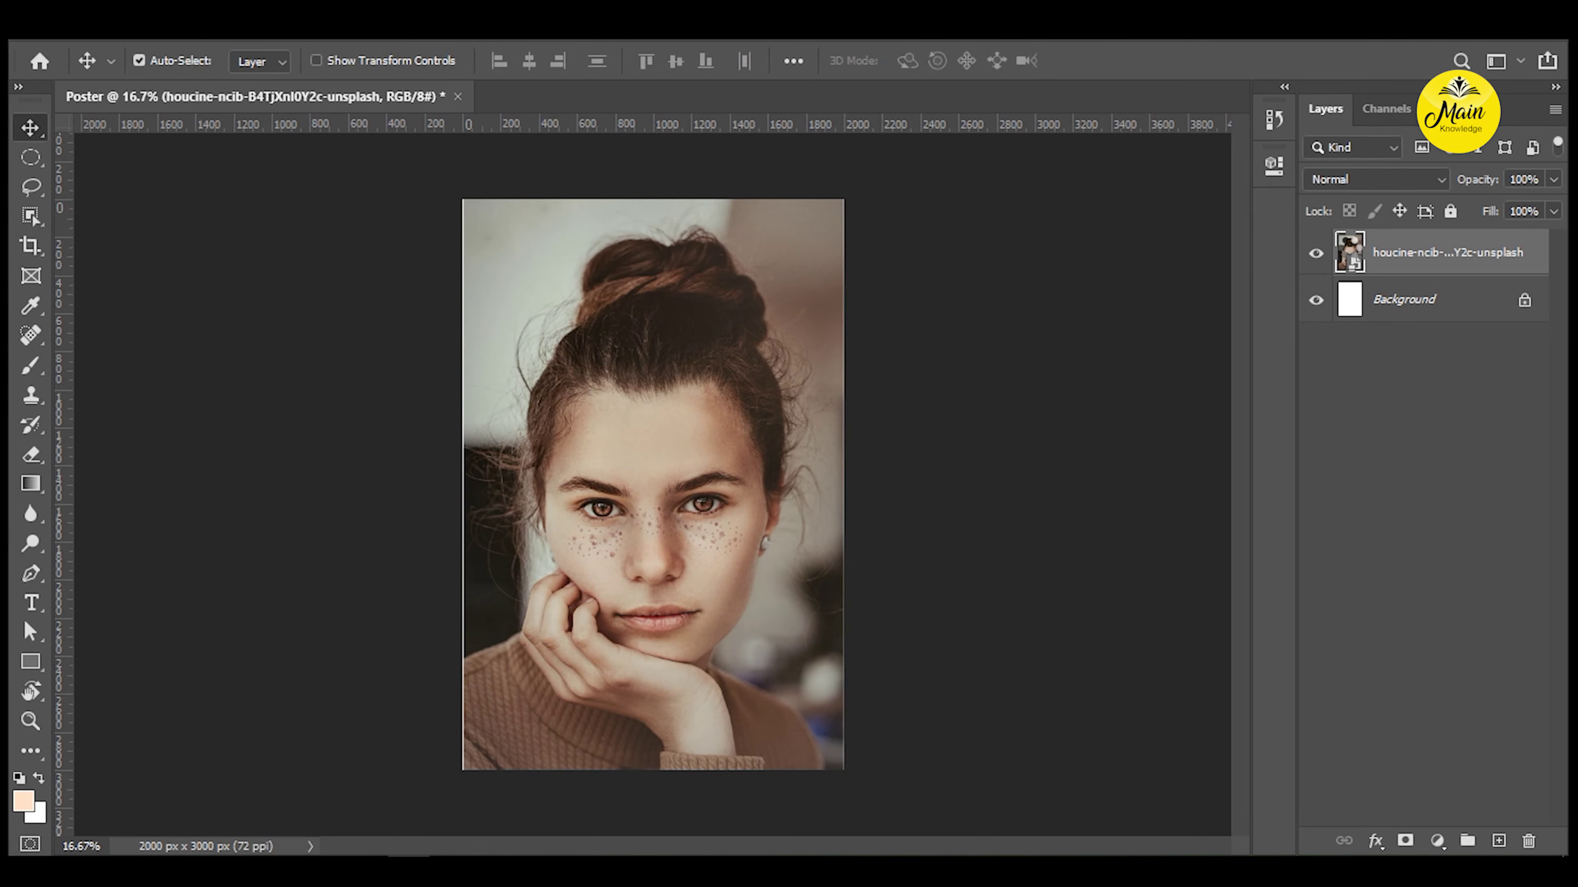
{"action": "double_click", "coordinate": [1349, 252]}
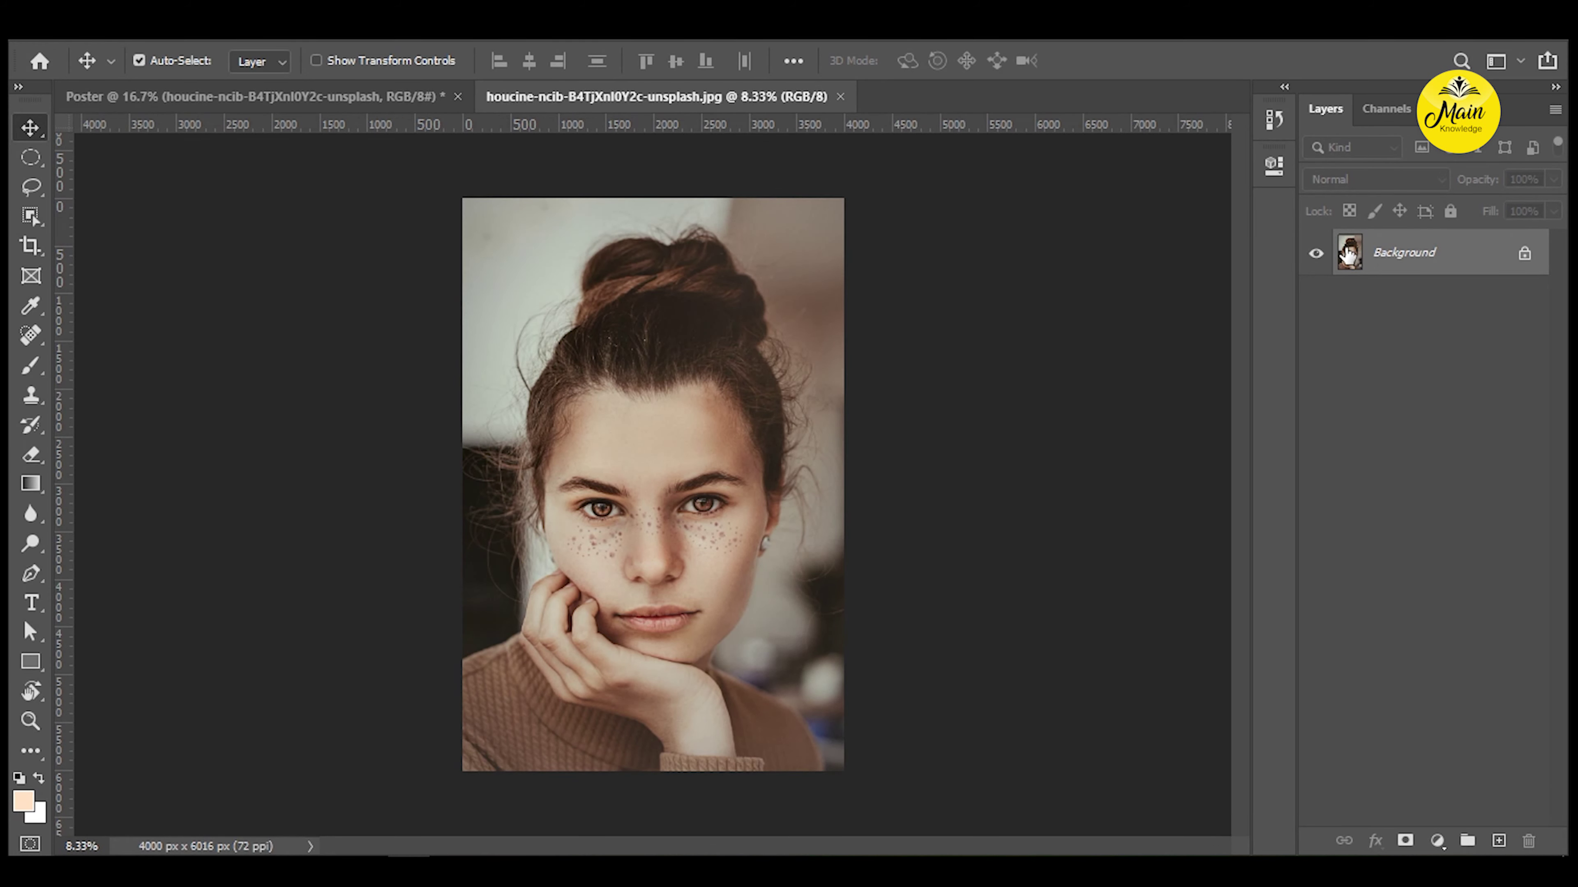
{"action": "scroll", "coordinate": [702, 503], "scroll_direction": "up", "scroll_amount": 2}
{"action": "scroll", "coordinate": [621, 491], "scroll_direction": "up", "scroll_amount": 2}
{"action": "scroll", "coordinate": [626, 415], "scroll_direction": "up", "scroll_amount": 2}
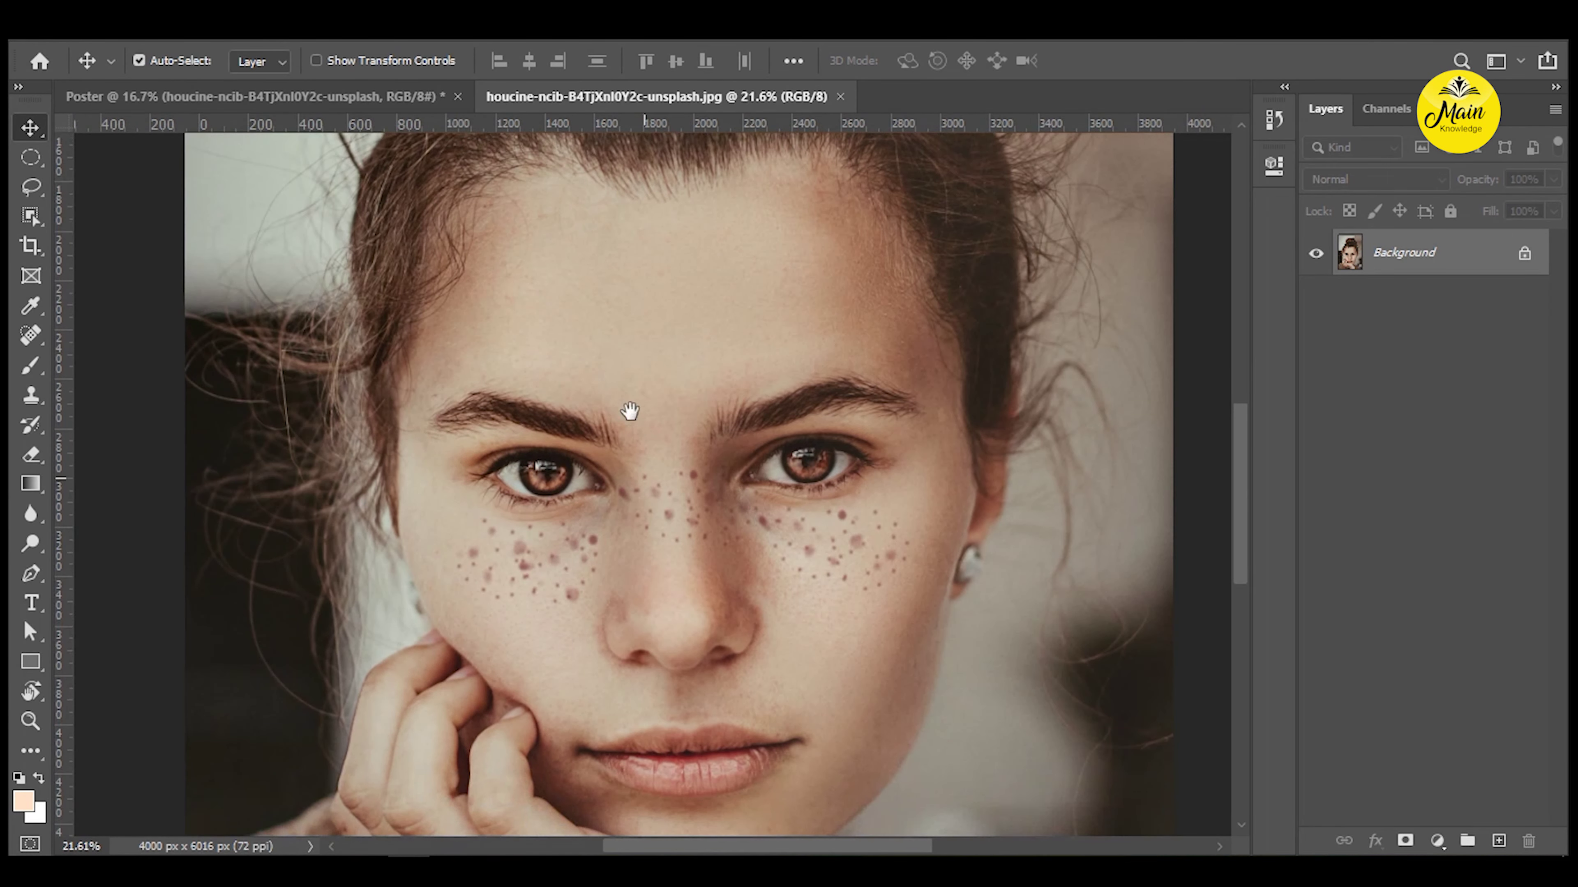
{"action": "scroll", "coordinate": [683, 376], "scroll_direction": "up", "scroll_amount": 1}
{"action": "scroll", "coordinate": [683, 376], "scroll_direction": "up", "scroll_amount": 1}
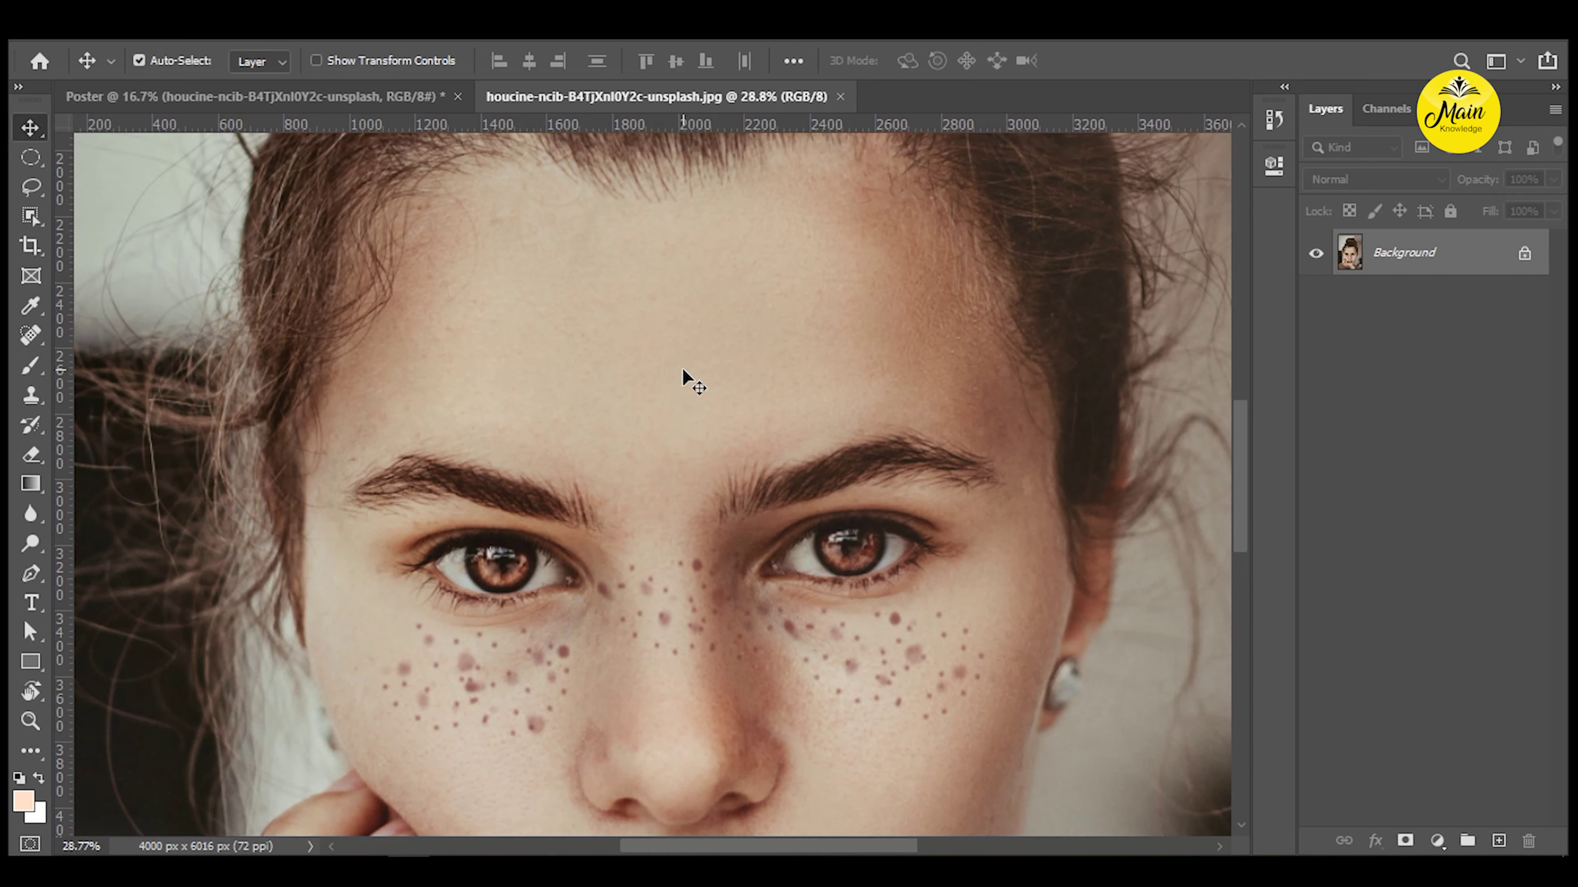
{"action": "key", "text": "ctrl+w"}
Zoom and pan the Poster view in on the woman's face.
{"action": "scroll", "coordinate": [612, 441], "scroll_direction": "up", "scroll_amount": 2}
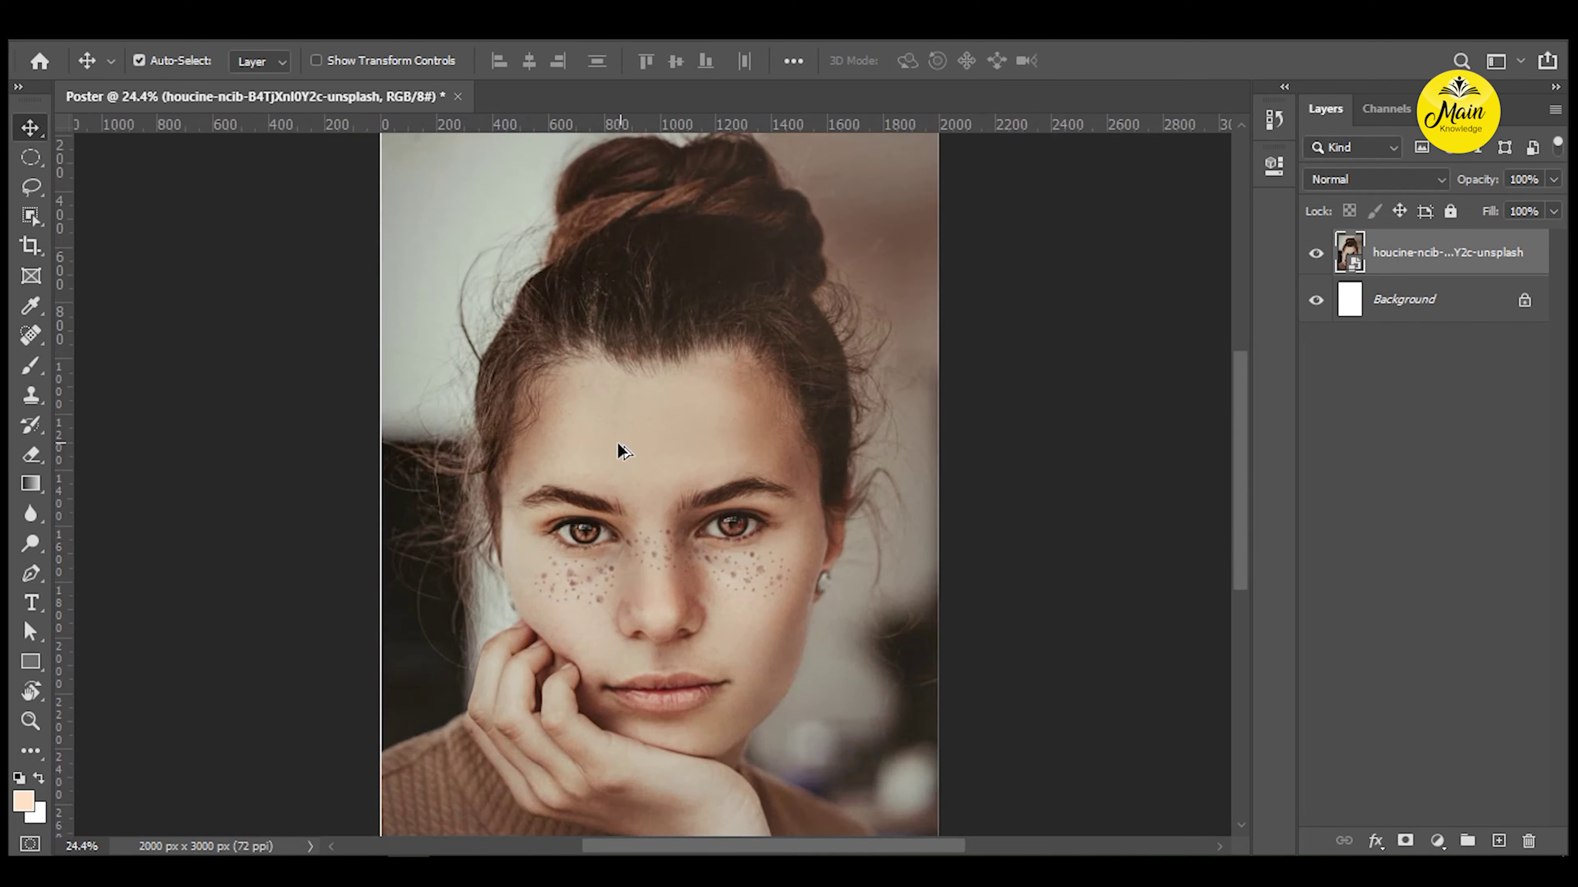
{"action": "scroll", "coordinate": [613, 441], "scroll_direction": "up", "scroll_amount": 2}
{"action": "scroll", "coordinate": [616, 398], "scroll_direction": "right", "scroll_amount": 1}
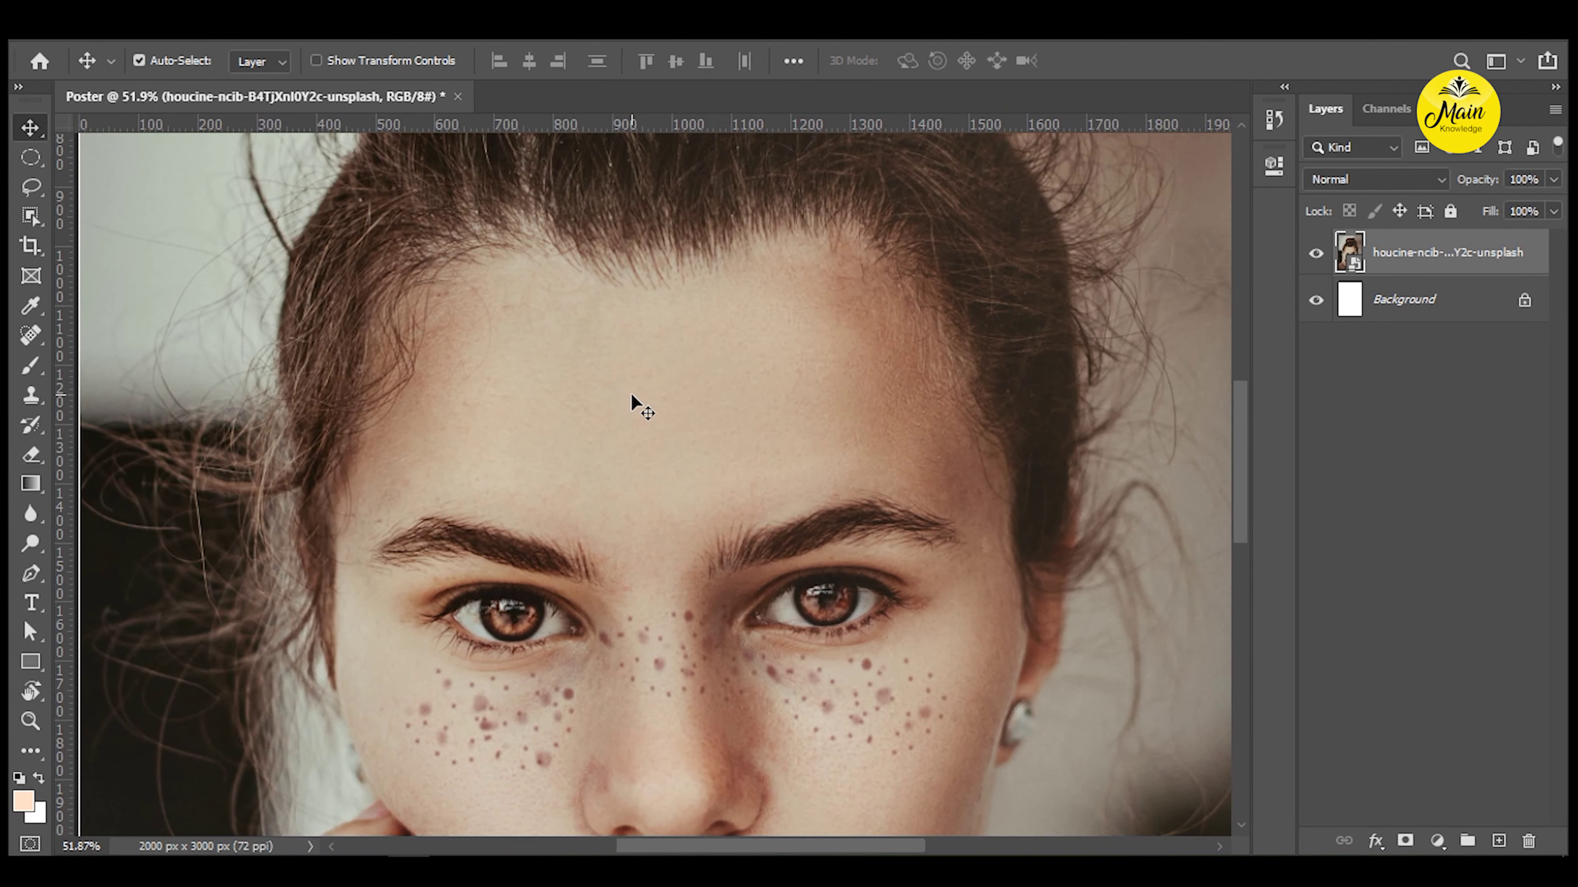
{"action": "scroll", "coordinate": [631, 397], "scroll_direction": "up", "scroll_amount": 1}
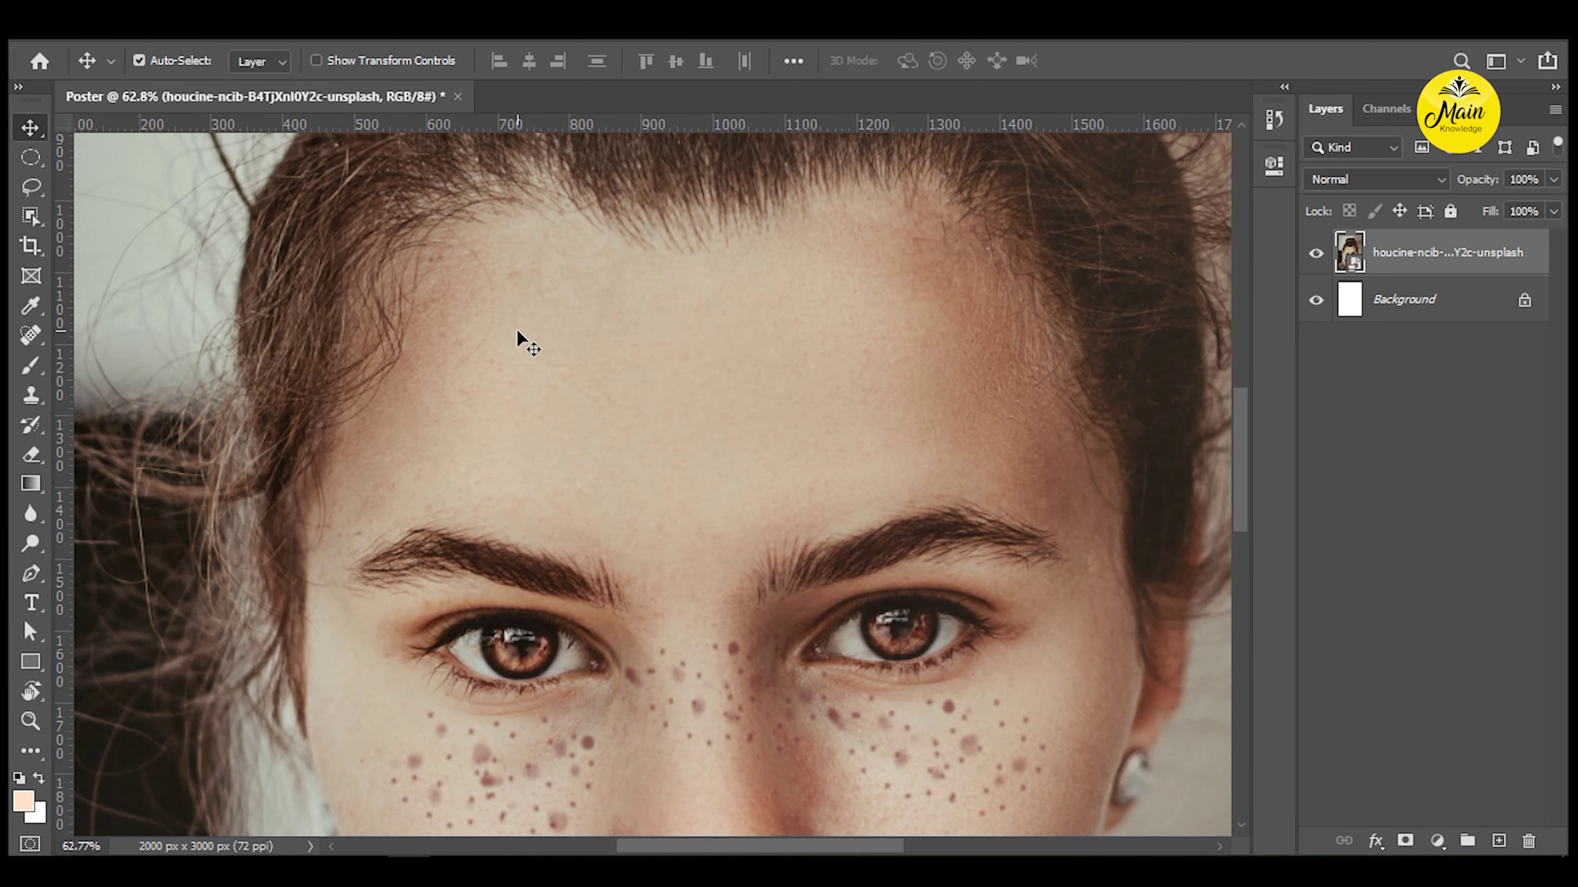
{"action": "key", "text": "p"}
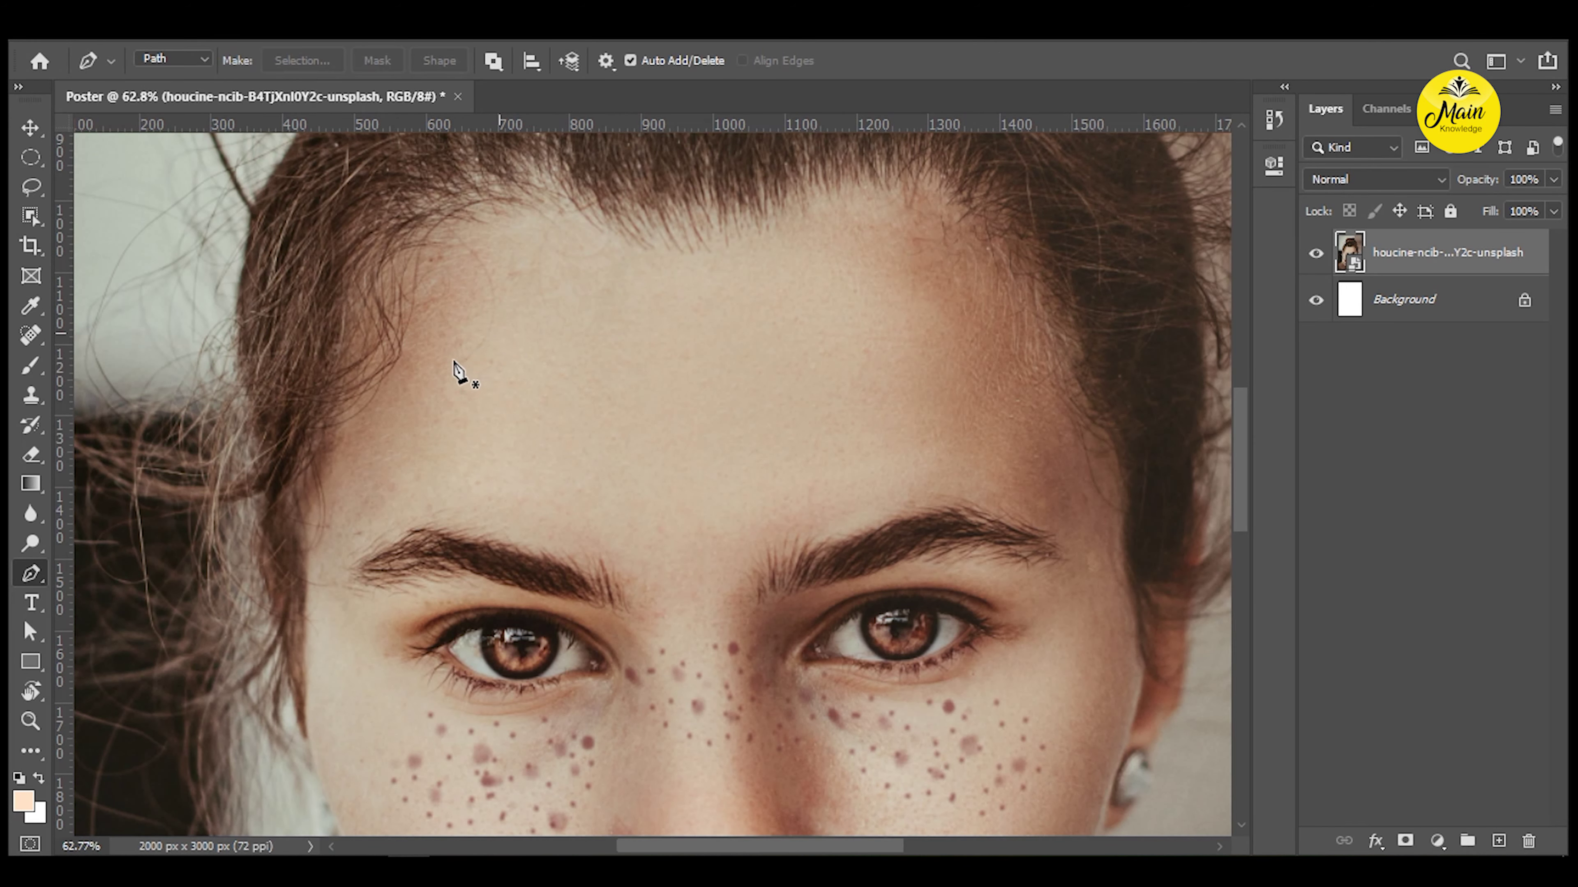
Start a forehead path, undo it, and switch the Pen tool to Shape mode.
{"action": "left_click", "coordinate": [498, 333]}
{"action": "left_click_drag", "start_coordinate": [743, 325], "coordinate": [801, 317]}
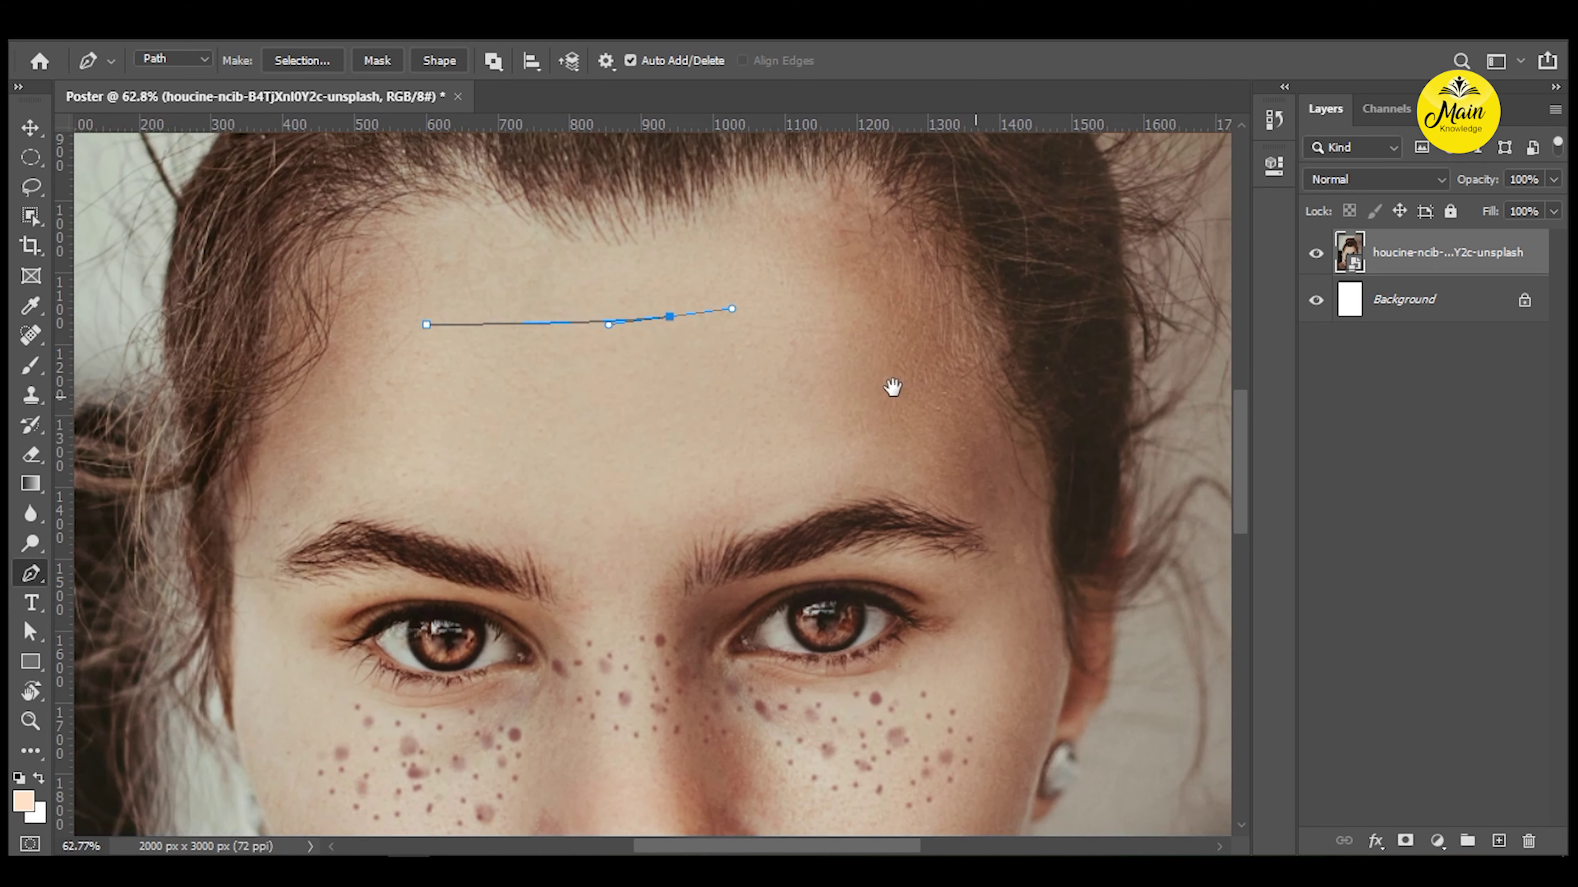
{"action": "left_click_drag", "start_coordinate": [928, 370], "coordinate": [817, 360]}
{"action": "key", "text": "ctrl+z"}
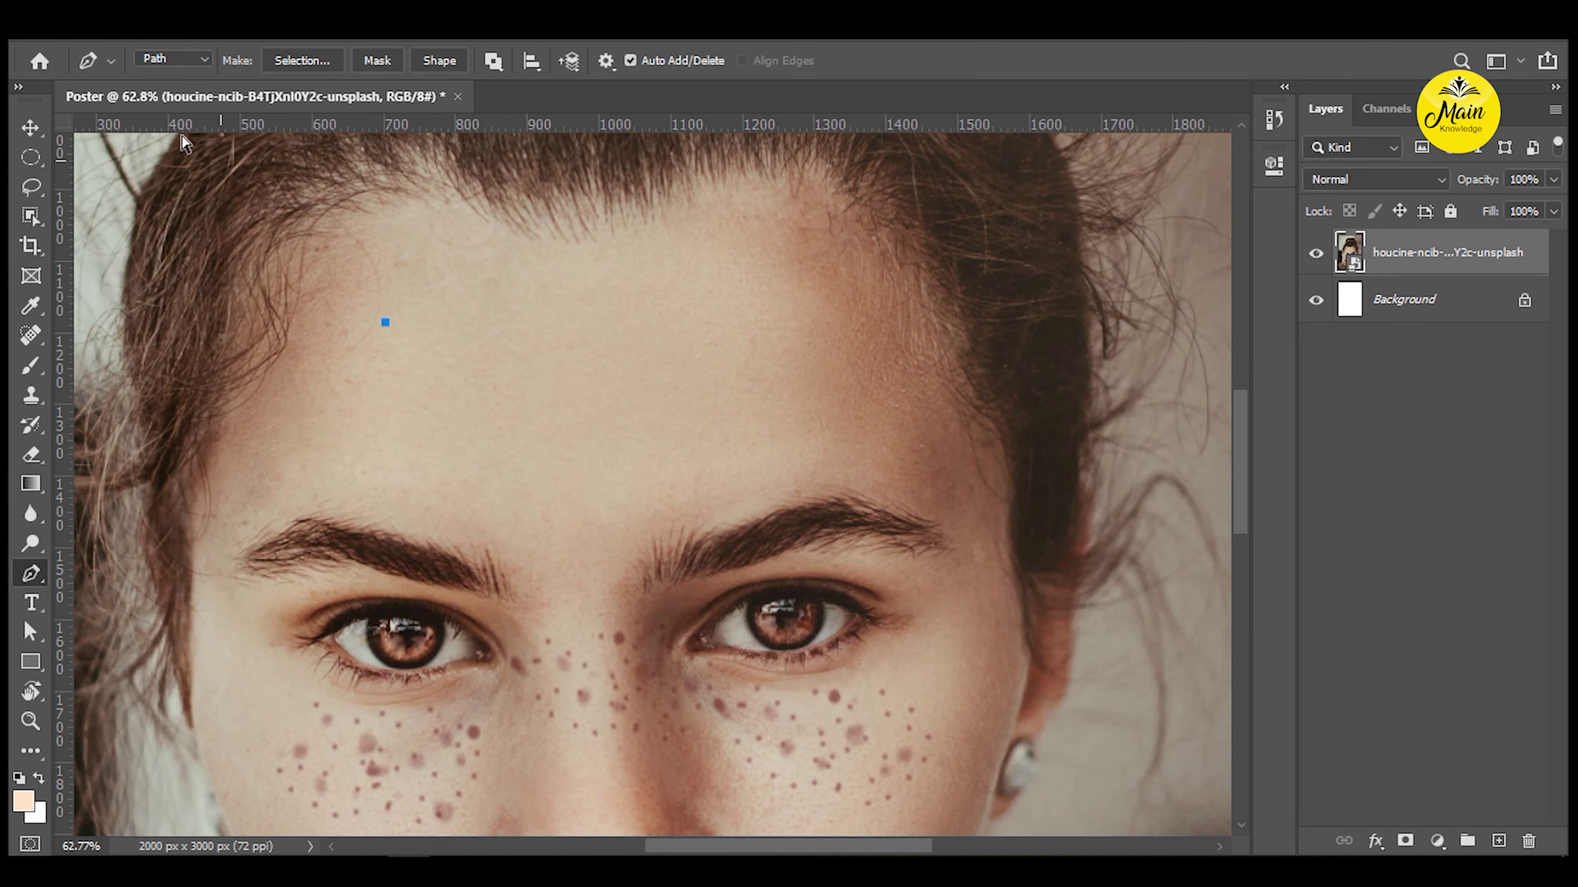
{"action": "left_click", "coordinate": [173, 59]}
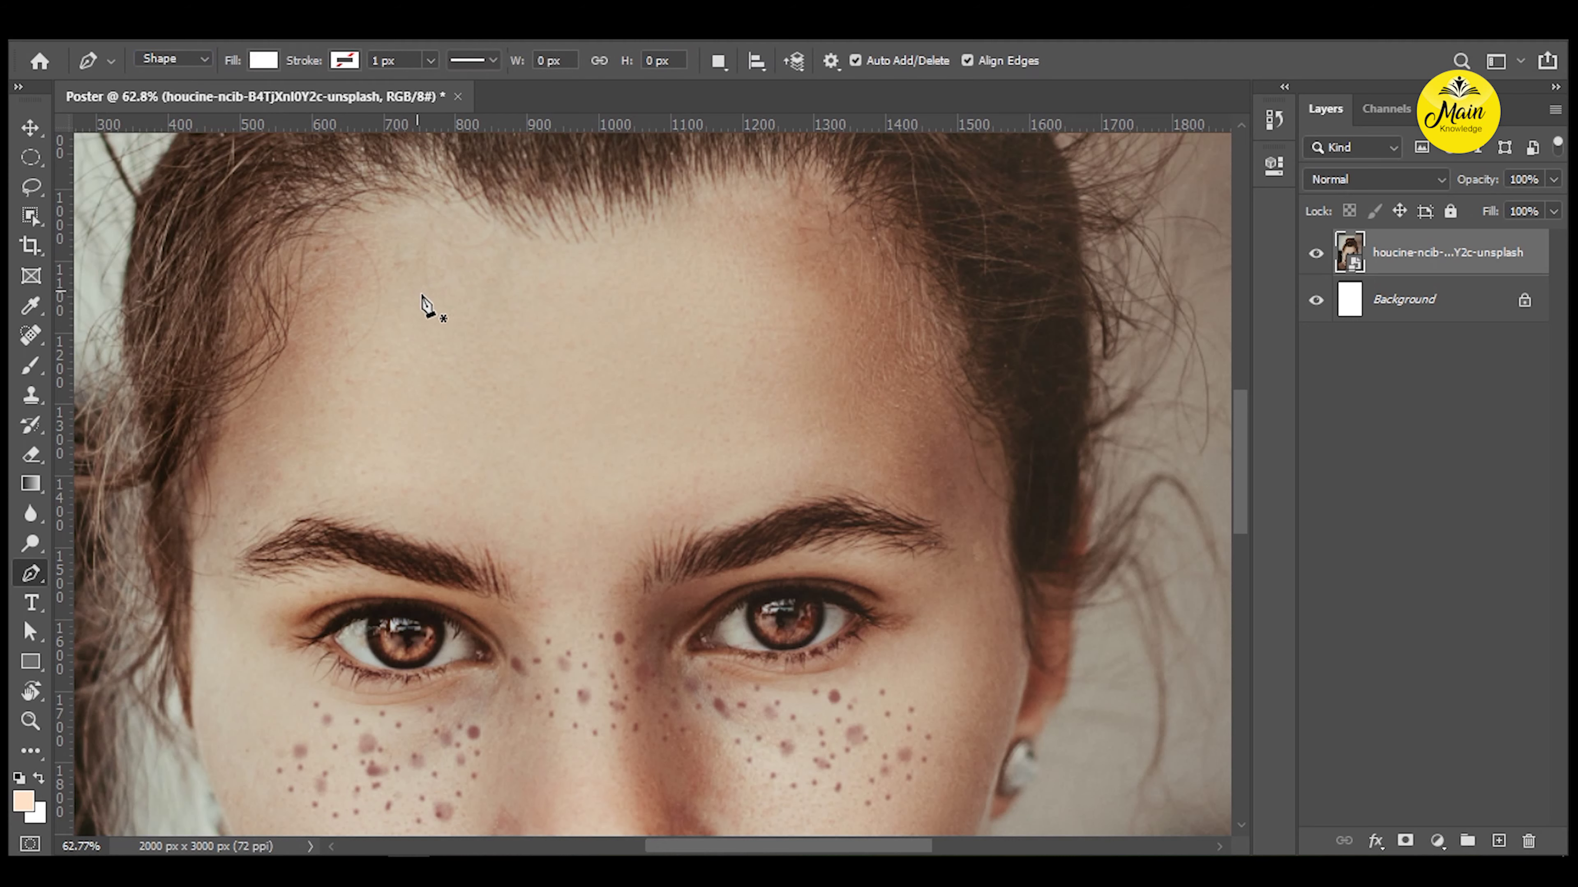
Trace the shape outline from the forehead past the ear down to the jaw.
{"action": "left_click", "coordinate": [489, 344]}
{"action": "mouse_move", "coordinate": [831, 323]}
{"action": "left_mouse_down"}
{"action": "mouse_move", "coordinate": [870, 348]}
{"action": "mouse_move", "coordinate": [513, 240]}
{"action": "left_mouse_up"}
{"action": "mouse_move", "coordinate": [533, 351]}
{"action": "left_mouse_down"}
{"action": "mouse_move", "coordinate": [558, 267]}
{"action": "mouse_move", "coordinate": [561, 323]}
{"action": "mouse_move", "coordinate": [790, 563]}
{"action": "mouse_move", "coordinate": [798, 263]}
{"action": "left_mouse_up"}
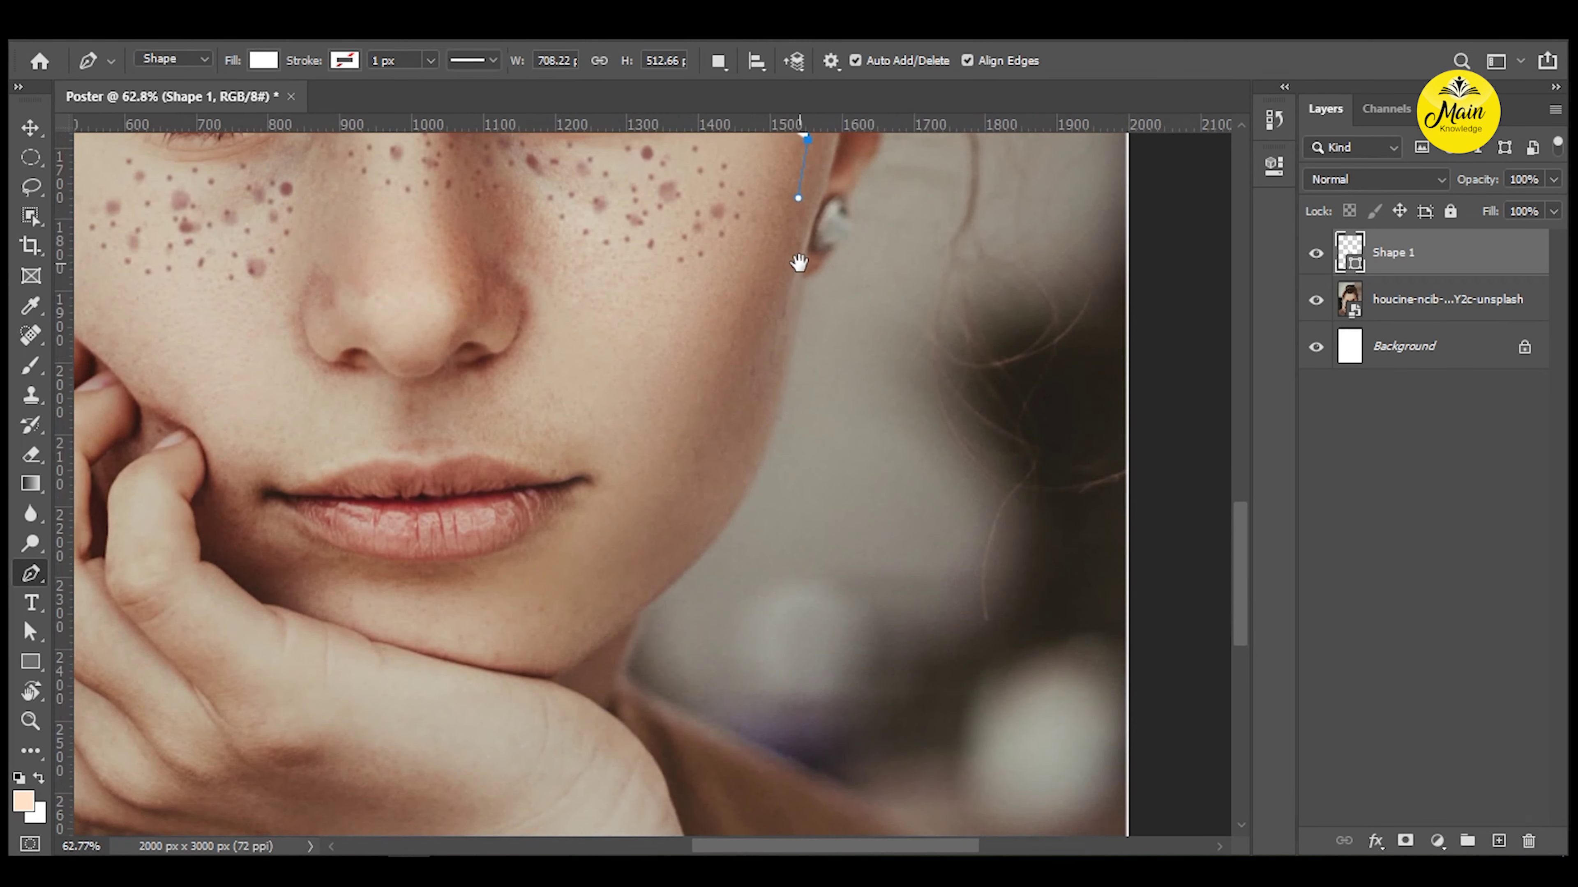
{"action": "left_click", "coordinate": [759, 358]}
{"action": "mouse_move", "coordinate": [743, 503]}
{"action": "left_mouse_down"}
{"action": "mouse_move", "coordinate": [781, 483]}
{"action": "mouse_move", "coordinate": [740, 515]}
{"action": "left_mouse_up"}
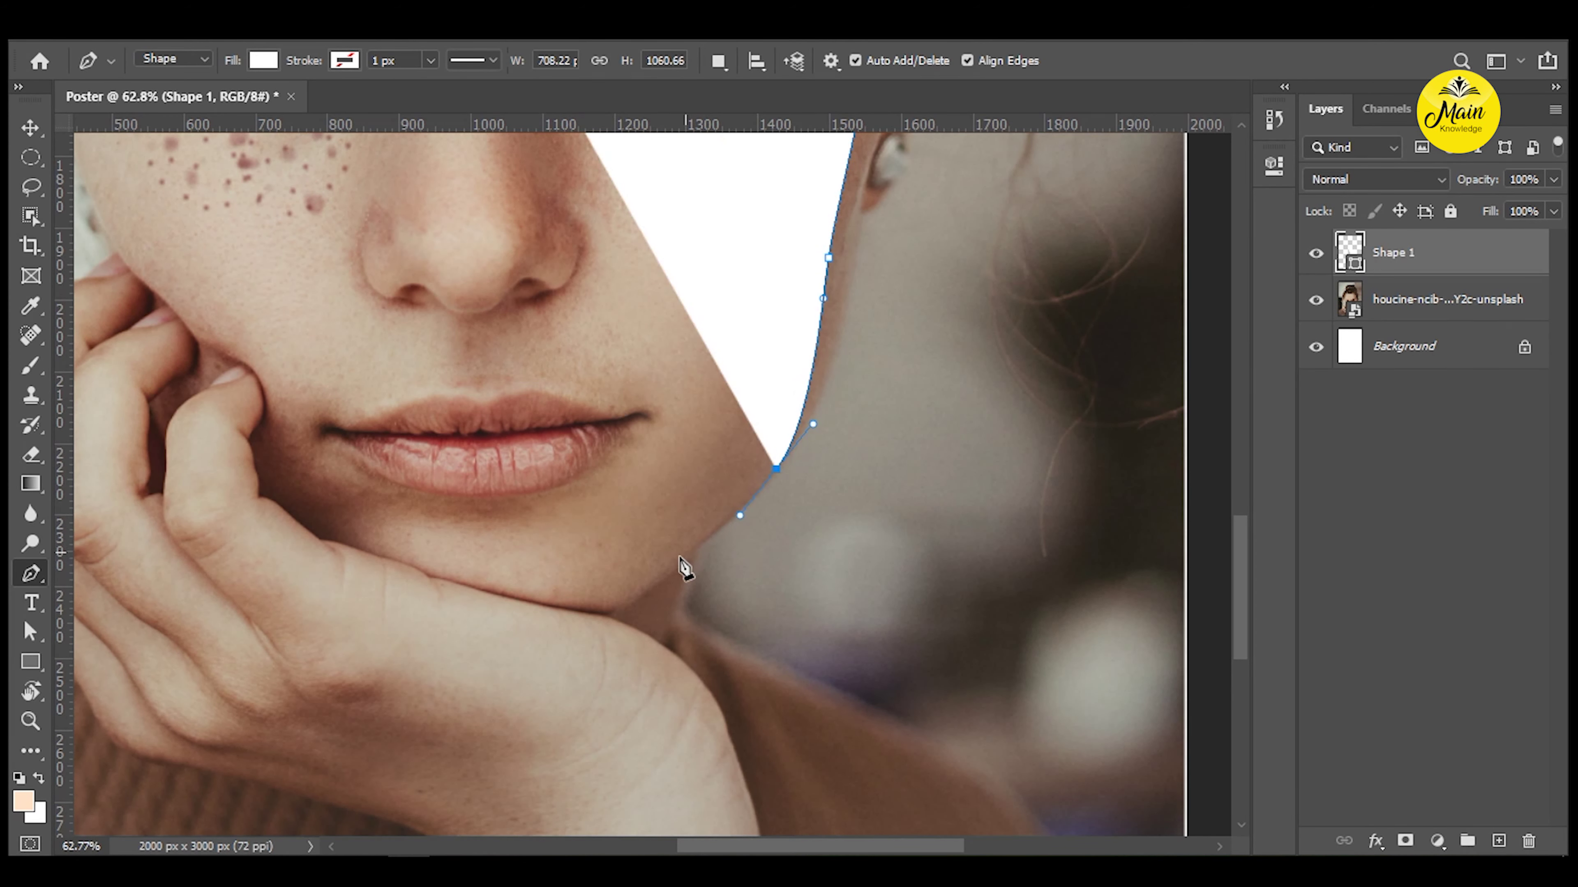
{"action": "left_click_drag", "start_coordinate": [650, 582], "coordinate": [614, 602]}
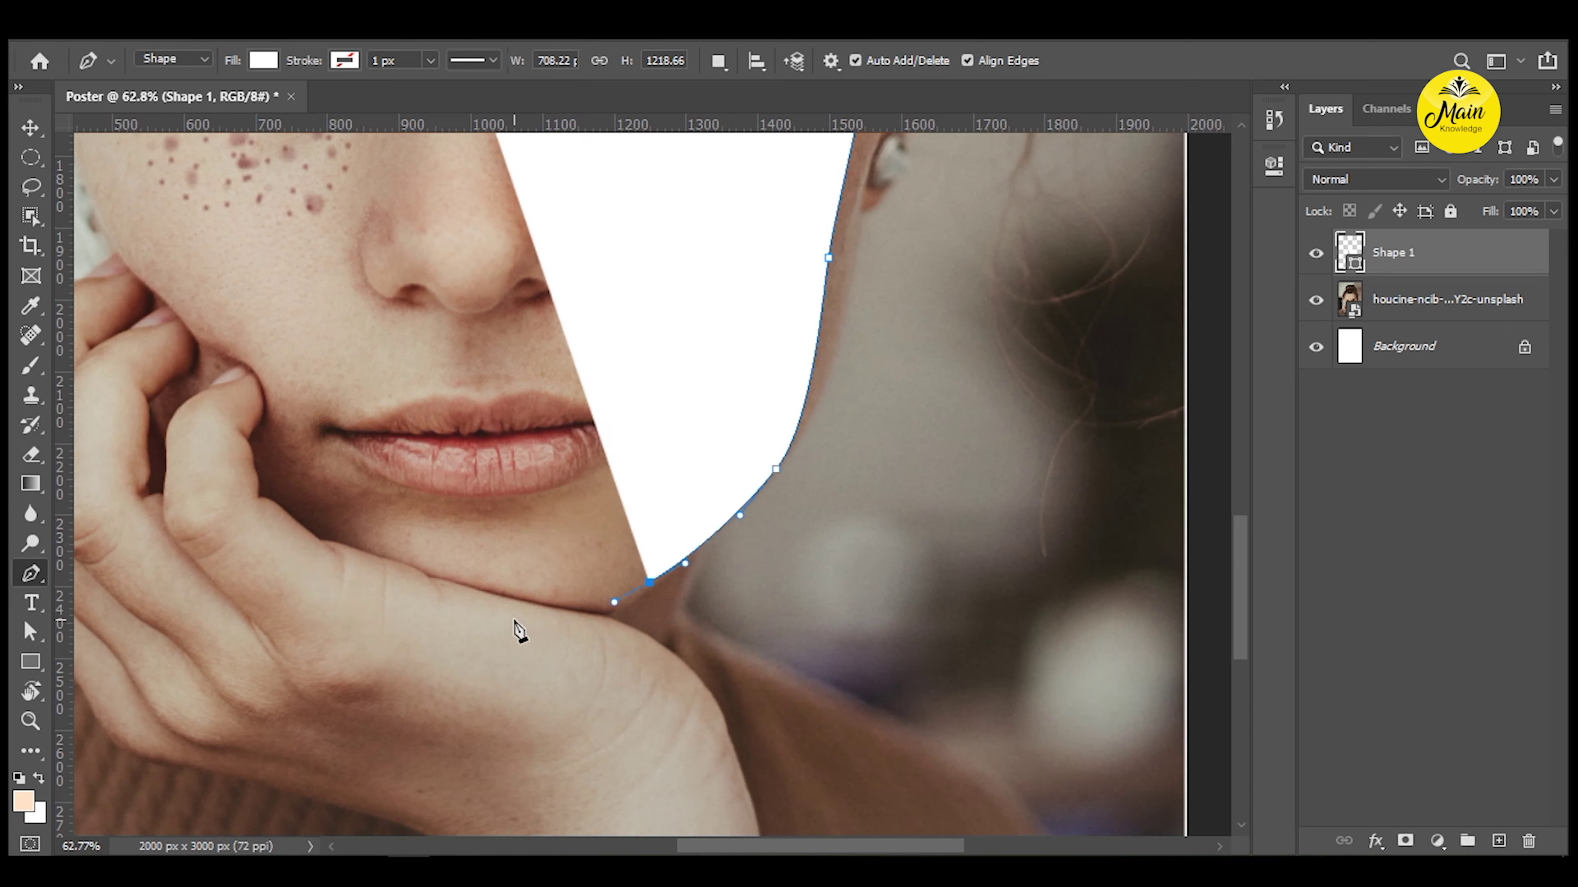
{"action": "left_click_drag", "start_coordinate": [498, 590], "coordinate": [412, 563]}
Continue the outline across the chin, up the cheek, and close it at the forehead.
{"action": "left_click", "coordinate": [340, 534]}
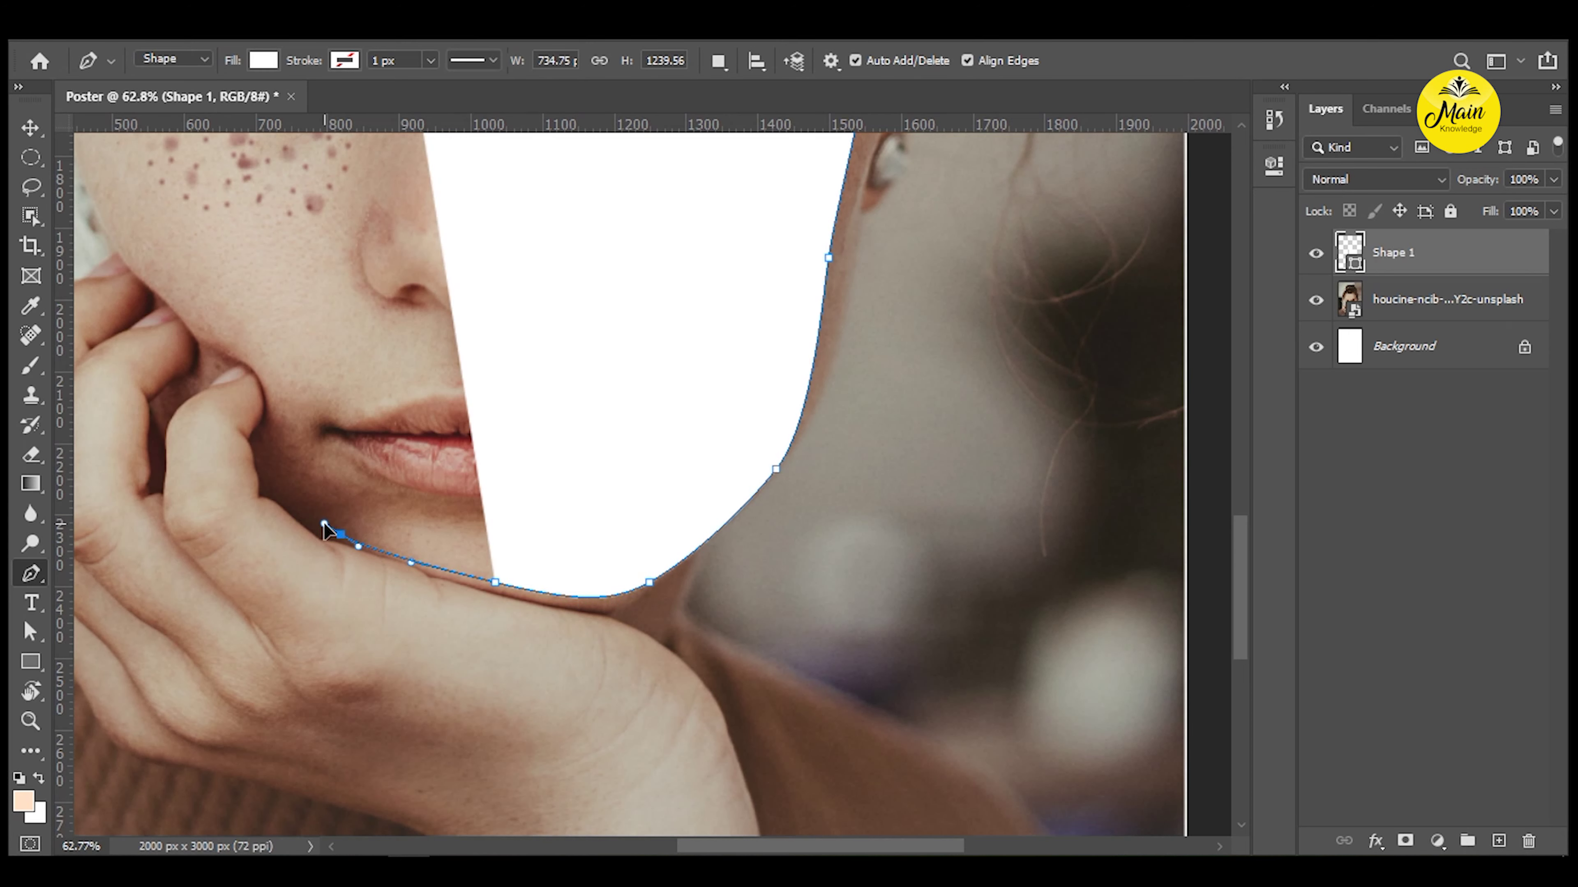
{"action": "left_click_drag", "start_coordinate": [340, 535], "coordinate": [323, 525]}
{"action": "left_click_drag", "start_coordinate": [269, 357], "coordinate": [257, 346]}
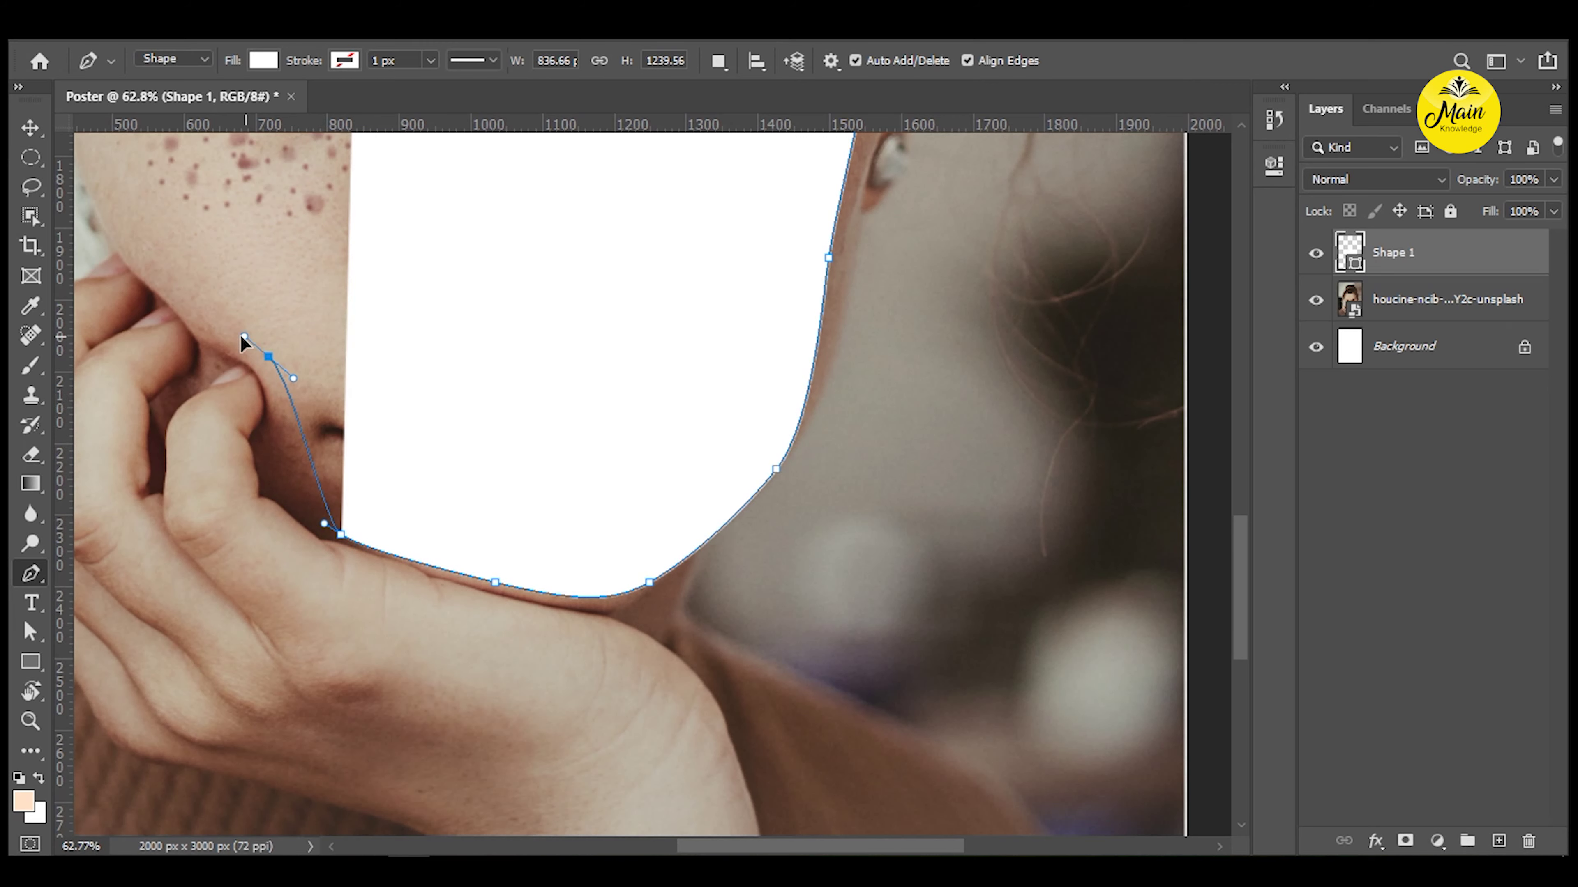
{"action": "mouse_move", "coordinate": [97, 230]}
{"action": "left_mouse_down"}
{"action": "mouse_move", "coordinate": [363, 522]}
{"action": "mouse_move", "coordinate": [347, 455]}
{"action": "left_mouse_up"}
{"action": "left_click_drag", "start_coordinate": [363, 289], "coordinate": [427, 572]}
{"action": "left_click_drag", "start_coordinate": [423, 479], "coordinate": [449, 410]}
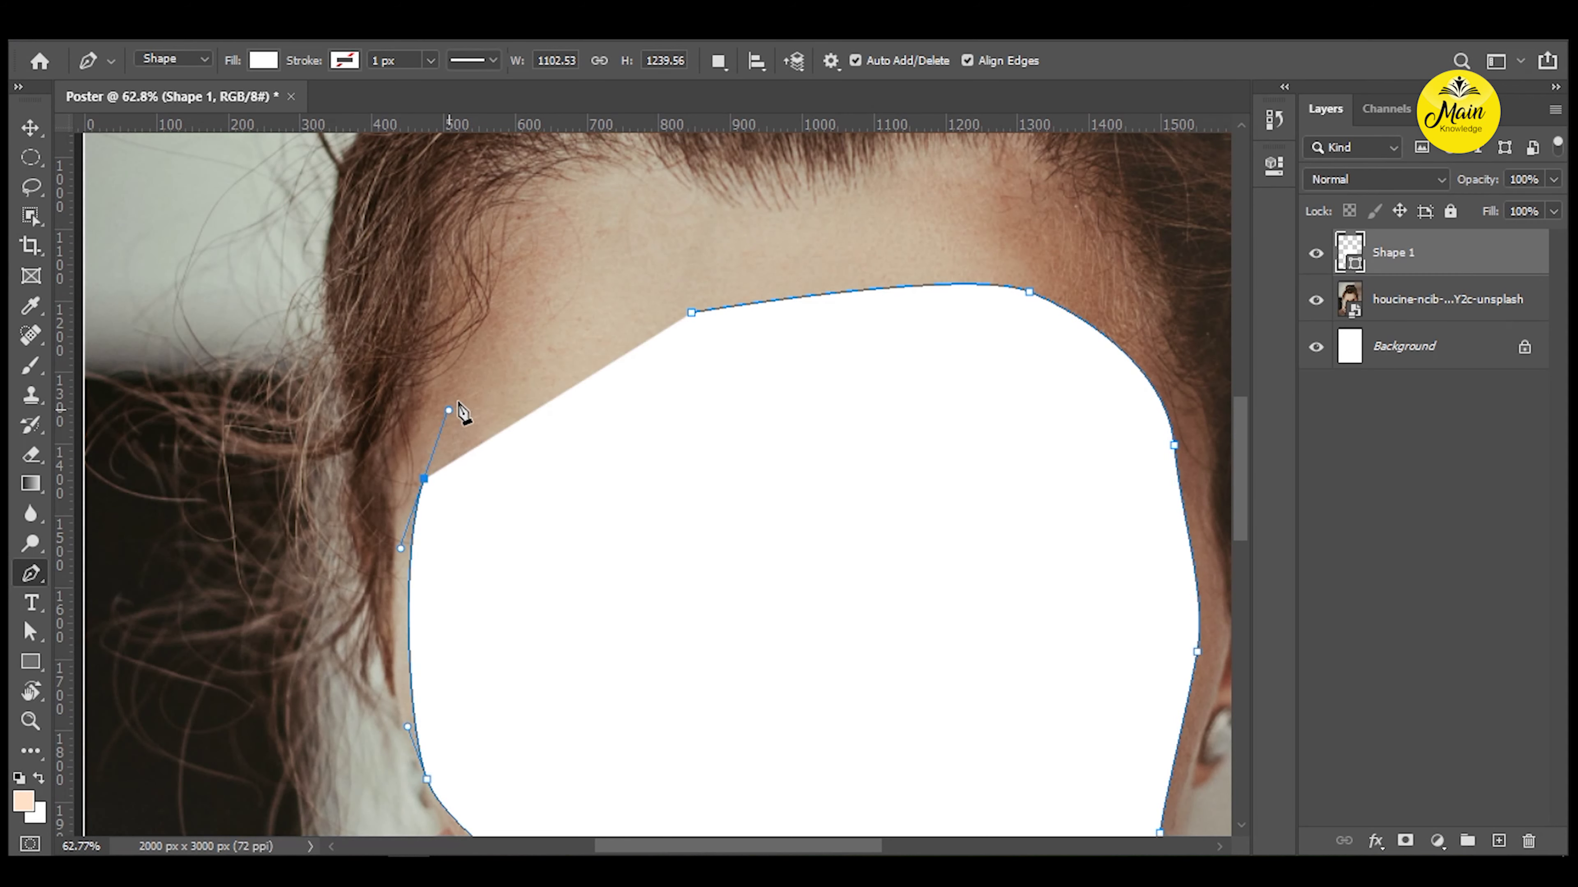
{"action": "left_click_drag", "start_coordinate": [690, 314], "coordinate": [814, 286]}
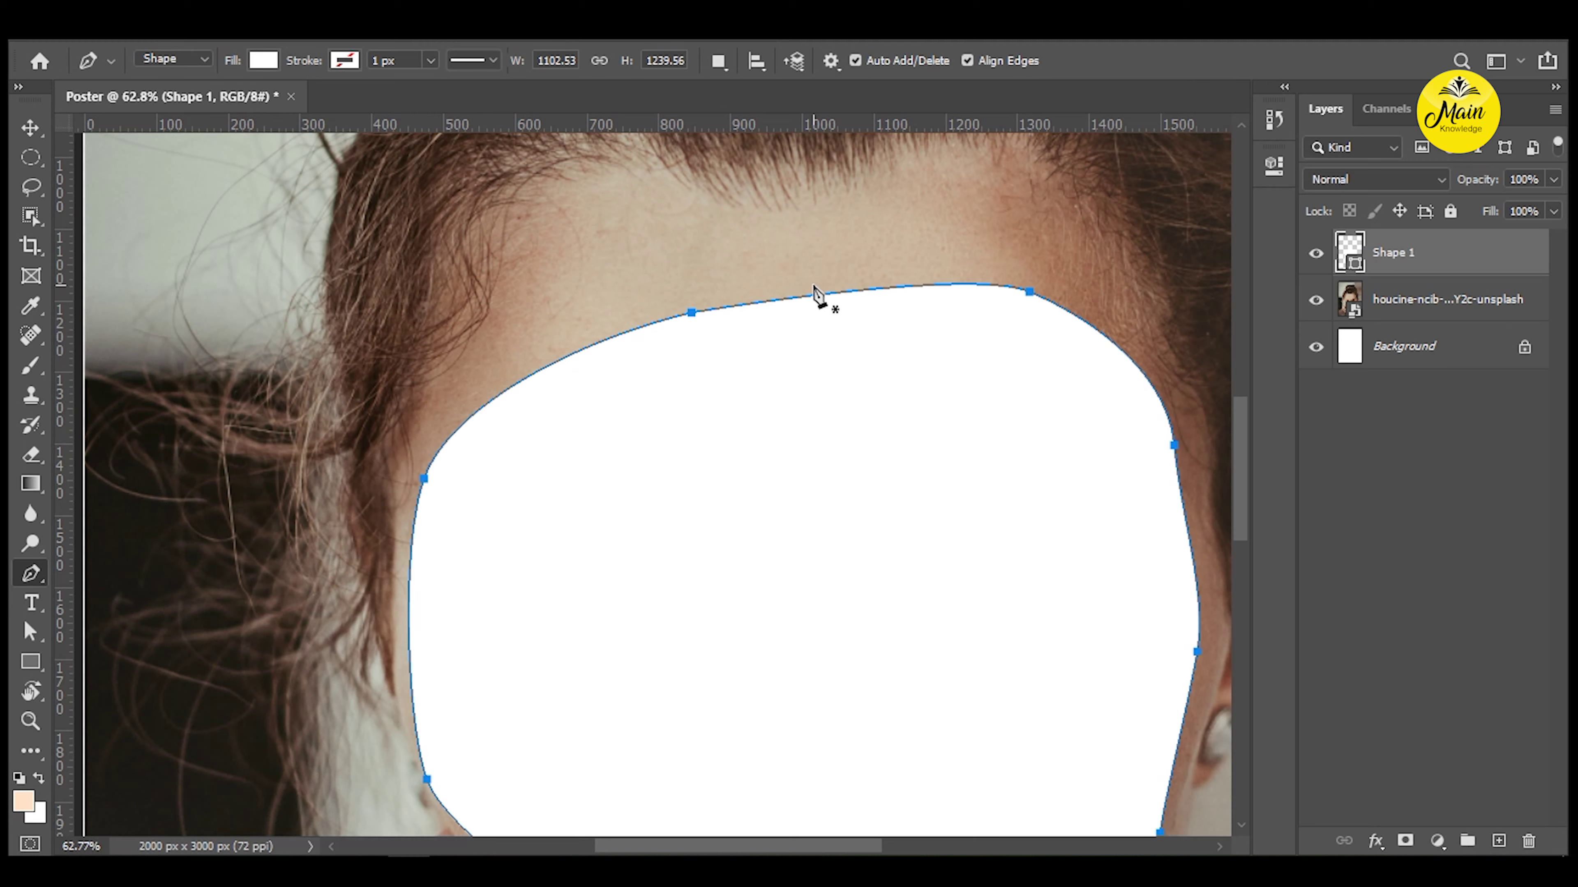
Zoom out from the finished shape and select the face photo layer.
{"action": "scroll", "coordinate": [687, 458], "scroll_direction": "down", "scroll_amount": 1}
{"action": "scroll", "coordinate": [694, 377], "scroll_direction": "down", "scroll_amount": 2}
{"action": "scroll", "coordinate": [673, 412], "scroll_direction": "down", "scroll_amount": 2}
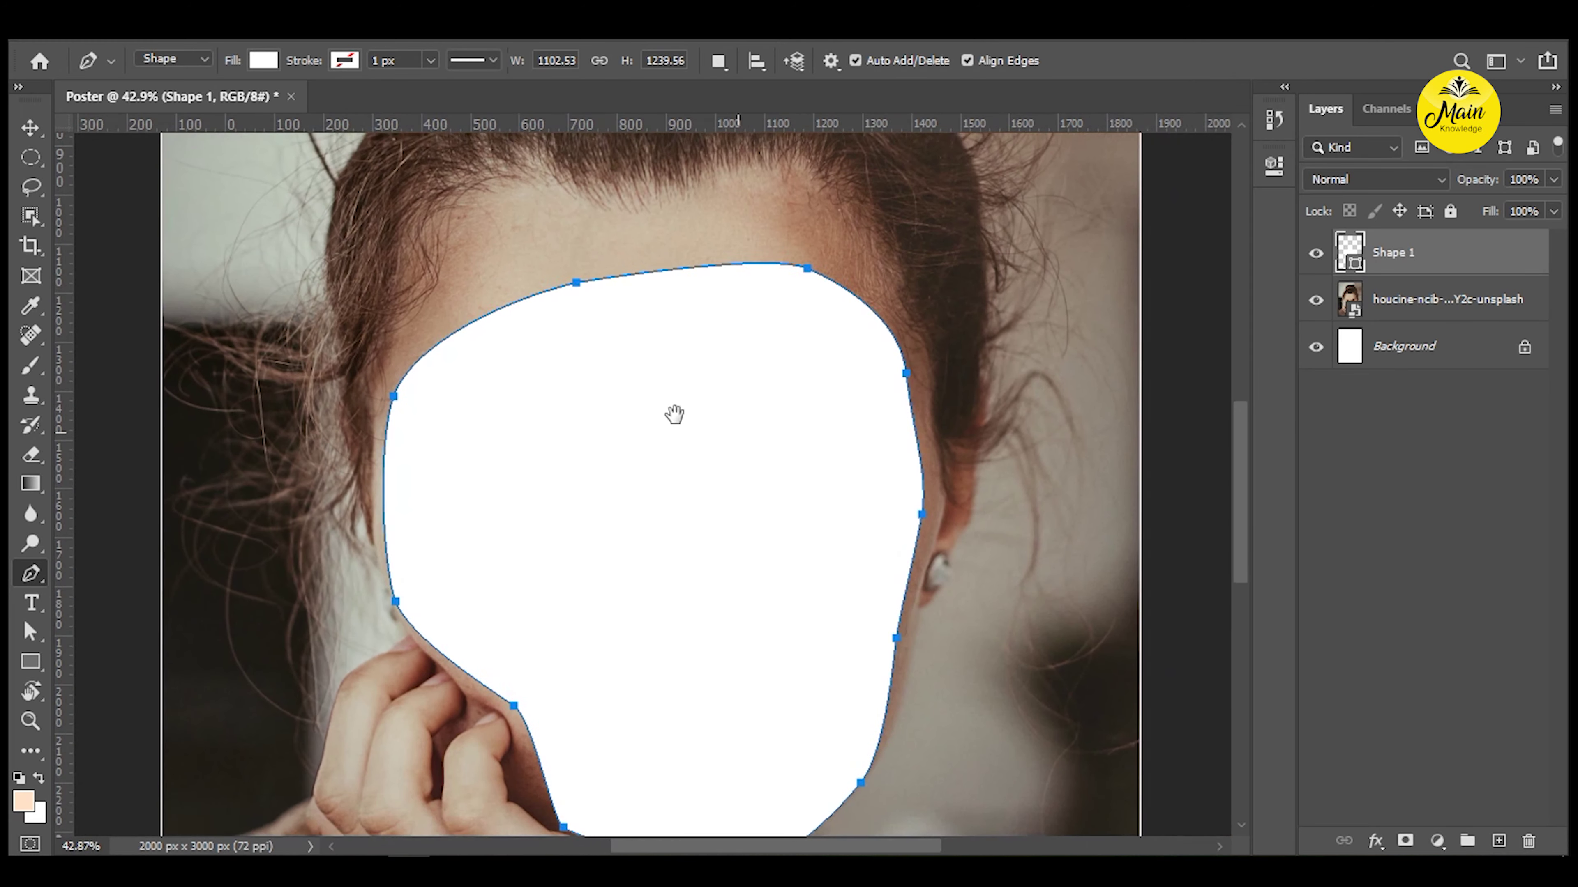
{"action": "scroll", "coordinate": [711, 373], "scroll_direction": "down", "scroll_amount": 1}
{"action": "key", "text": "v"}
{"action": "left_click", "coordinate": [838, 209]}
Select the white Shape 1 outline for editing and zoom in on it.
{"action": "left_click_drag", "start_coordinate": [870, 435], "coordinate": [722, 398]}
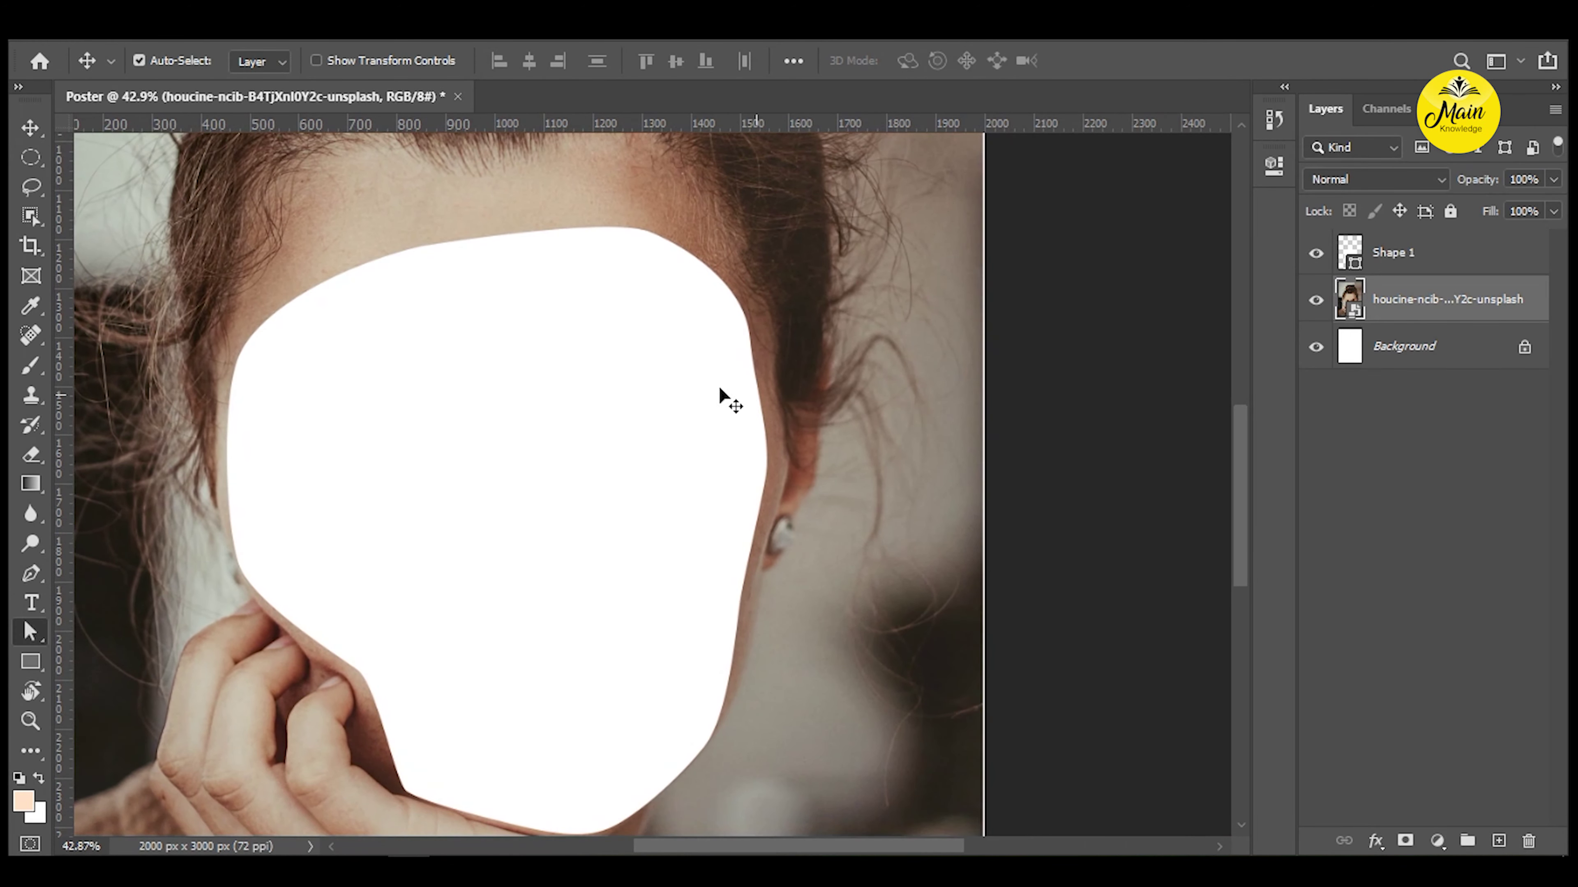
{"action": "key", "text": "a"}
{"action": "scroll", "coordinate": [766, 342], "scroll_direction": "up", "scroll_amount": 1}
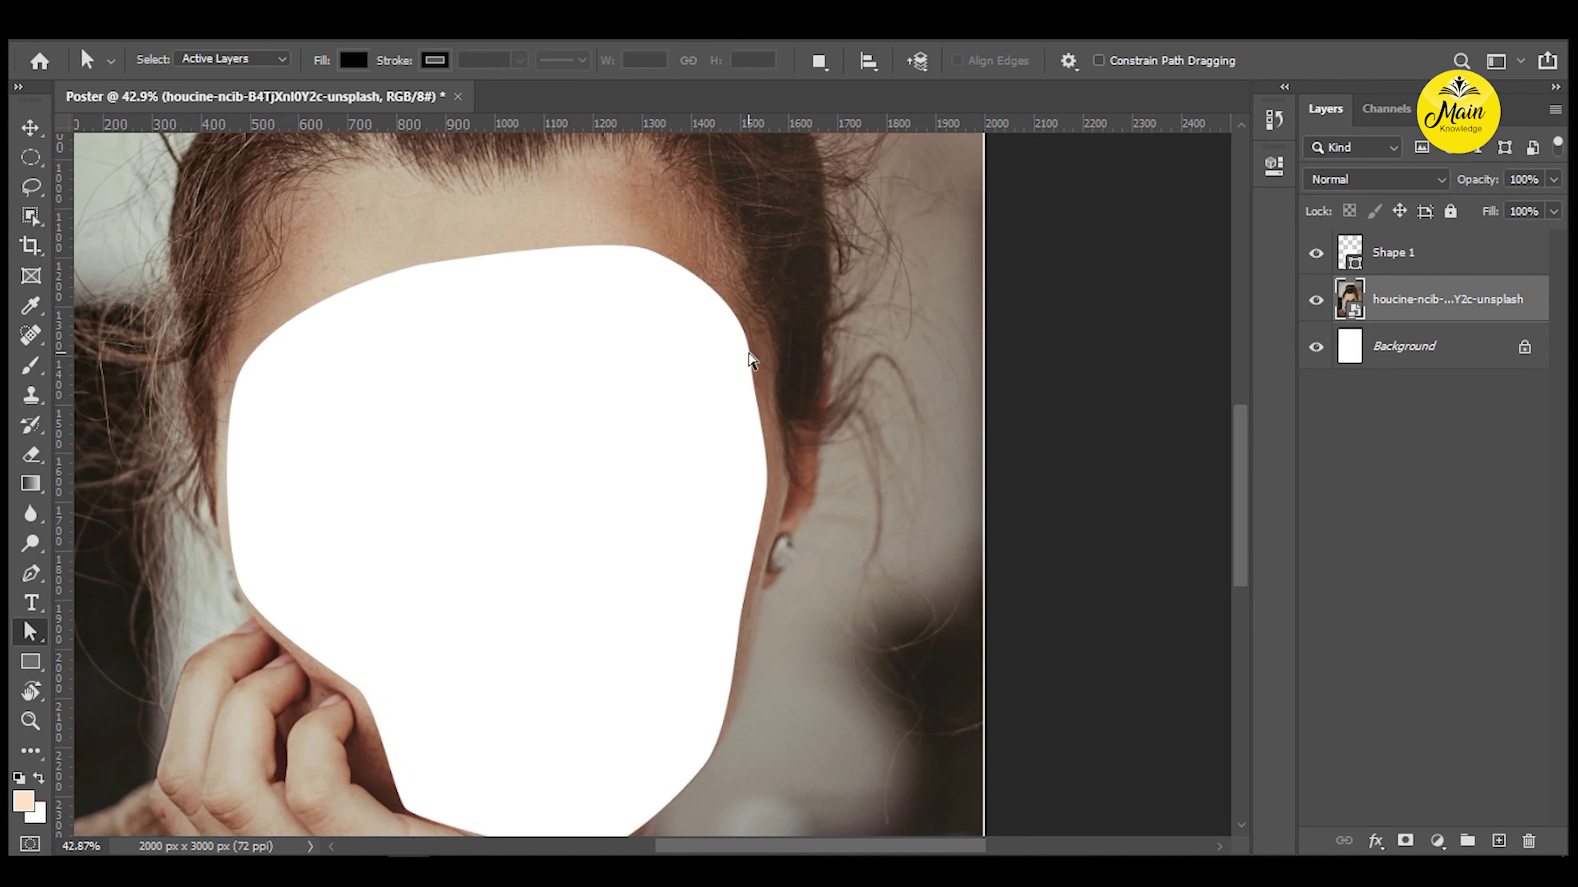
{"action": "key", "text": "v"}
{"action": "left_click", "coordinate": [751, 359]}
{"action": "key", "text": "a"}
{"action": "scroll", "coordinate": [755, 361], "scroll_direction": "up", "scroll_amount": 1}
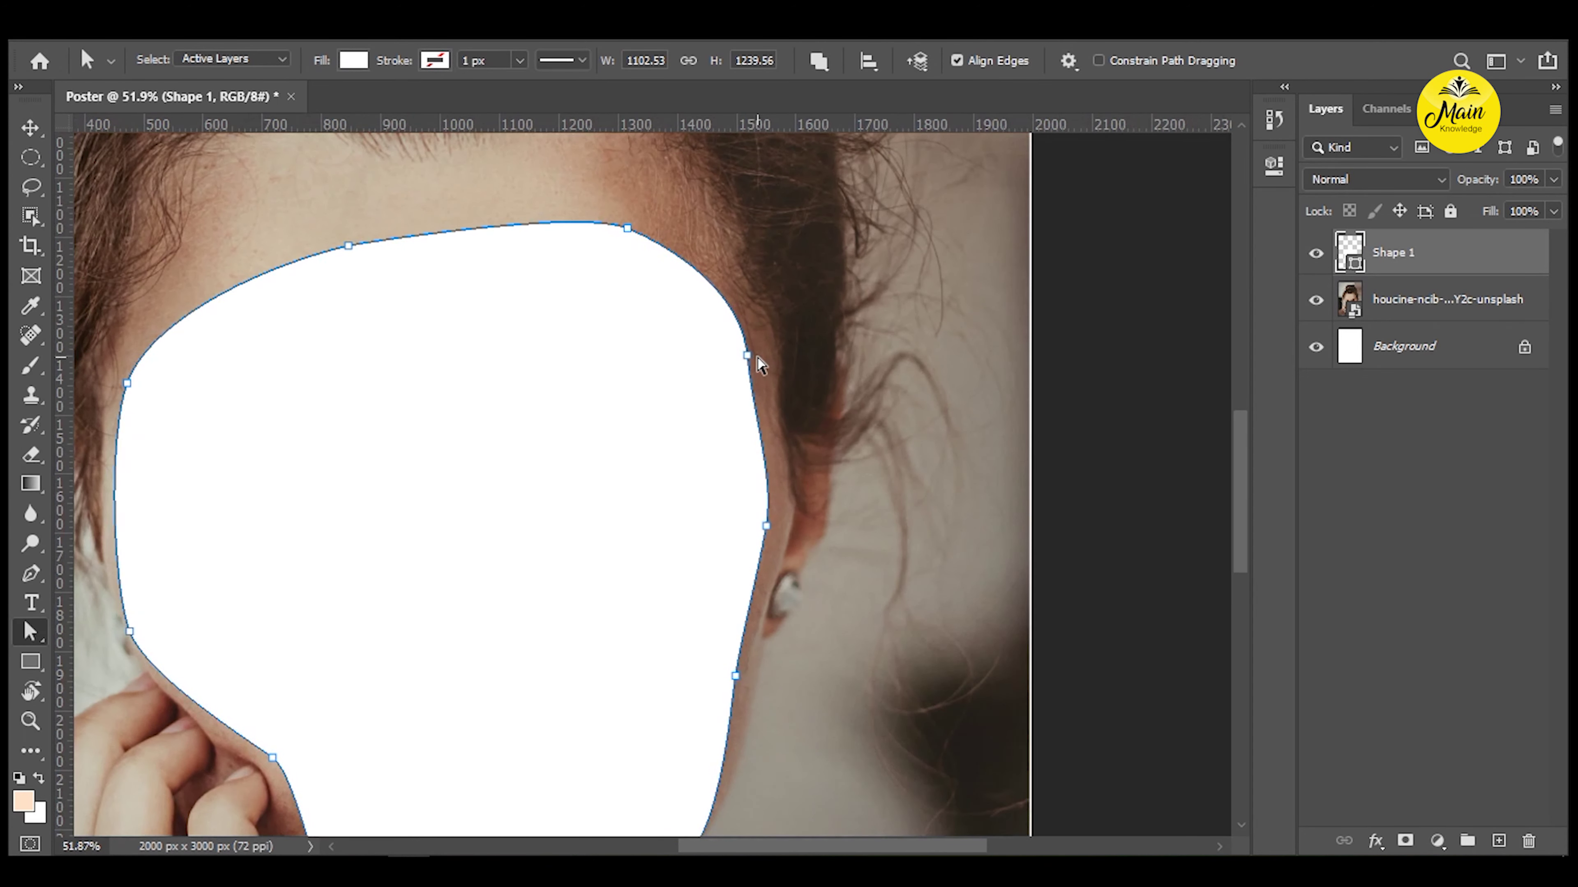
Adjust anchors on the right edge and forehead to smooth the shape's top curve.
{"action": "left_click_drag", "start_coordinate": [754, 417], "coordinate": [759, 427]}
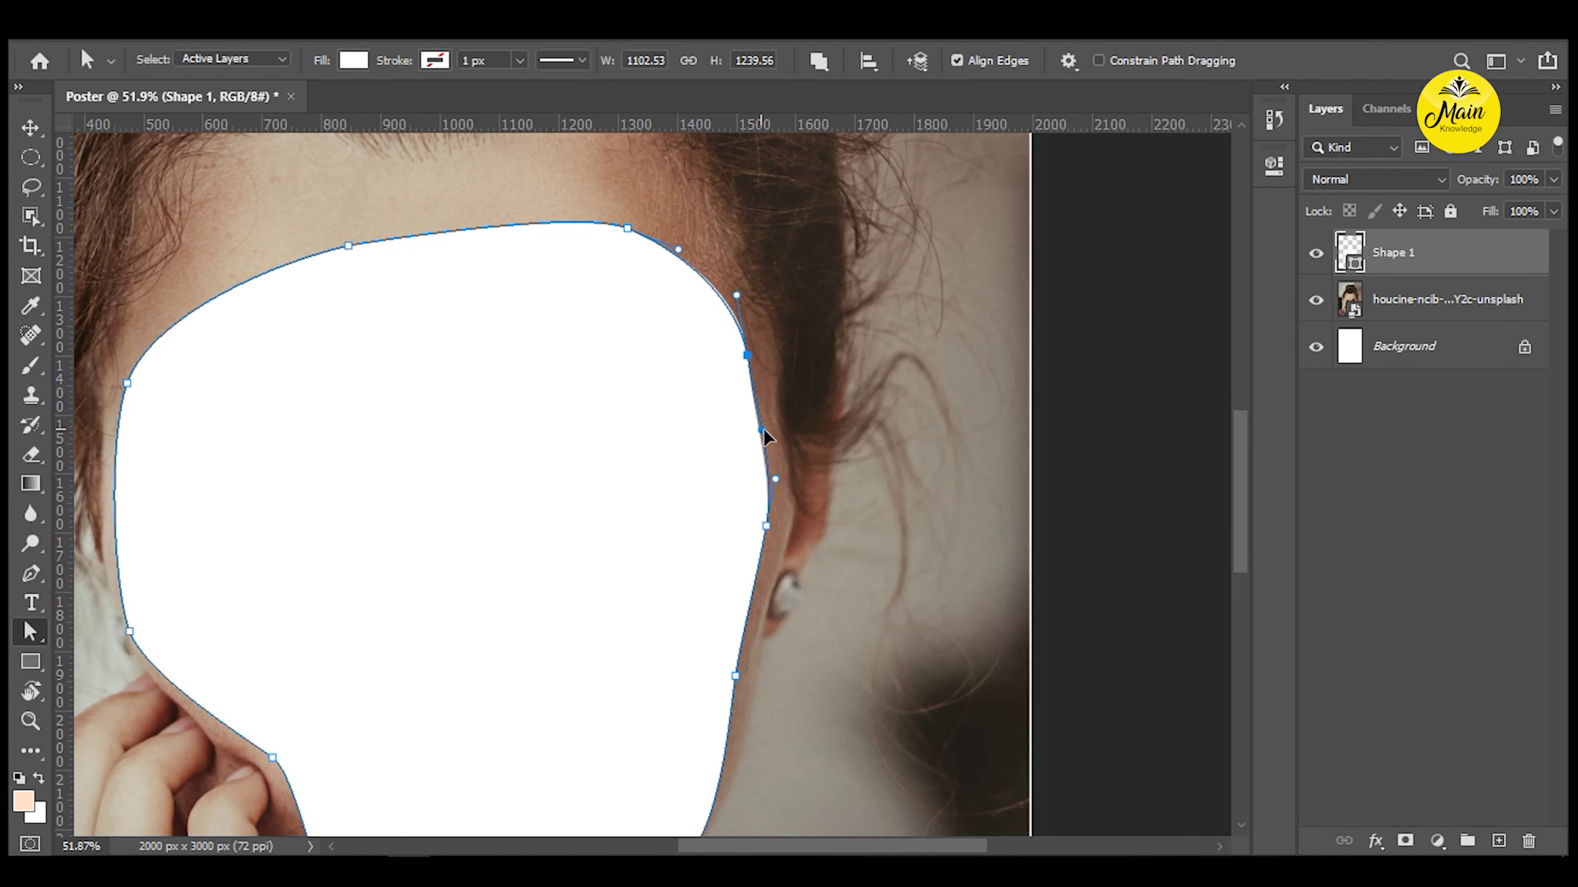
{"action": "mouse_move", "coordinate": [713, 306]}
{"action": "left_mouse_down"}
{"action": "mouse_move", "coordinate": [829, 525]}
{"action": "mouse_move", "coordinate": [809, 474]}
{"action": "left_mouse_up"}
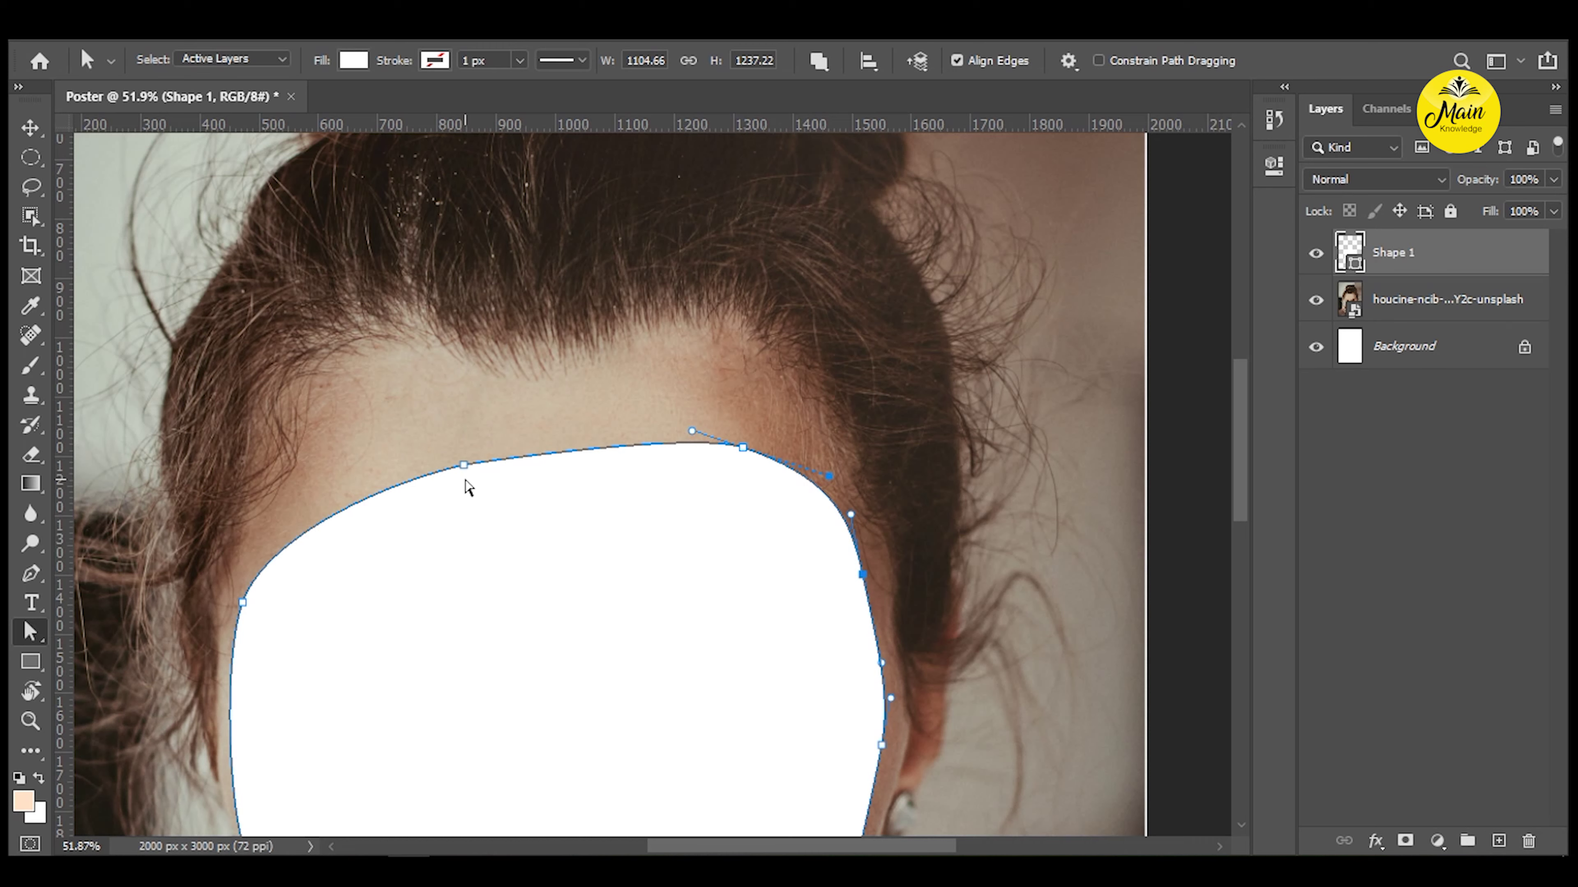
{"action": "left_click_drag", "start_coordinate": [468, 476], "coordinate": [428, 471]}
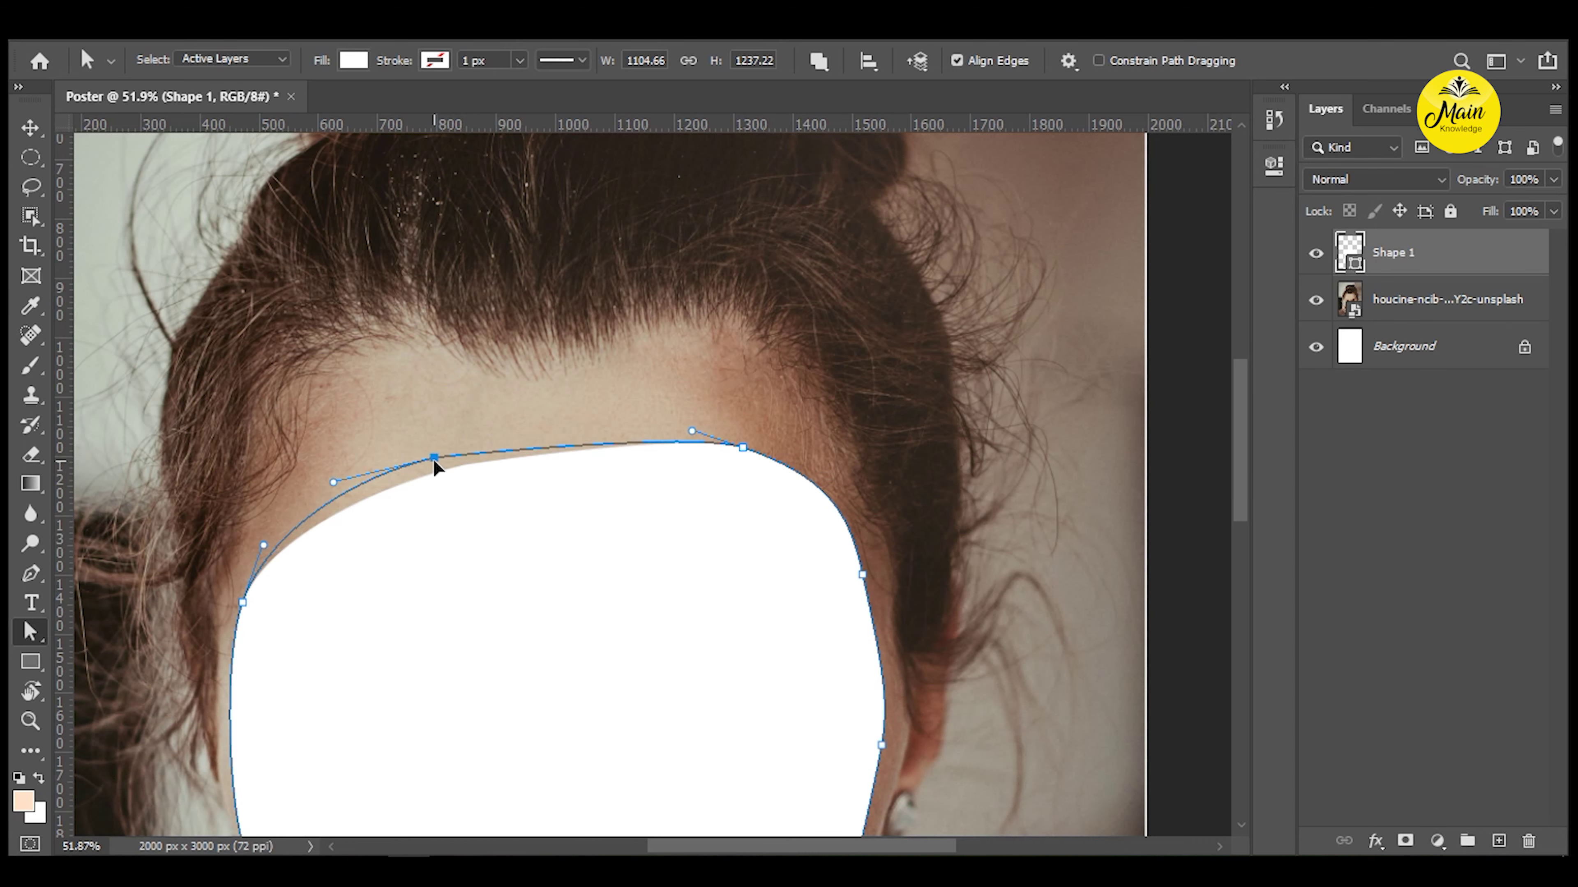
{"action": "left_click_drag", "start_coordinate": [514, 533], "coordinate": [528, 451]}
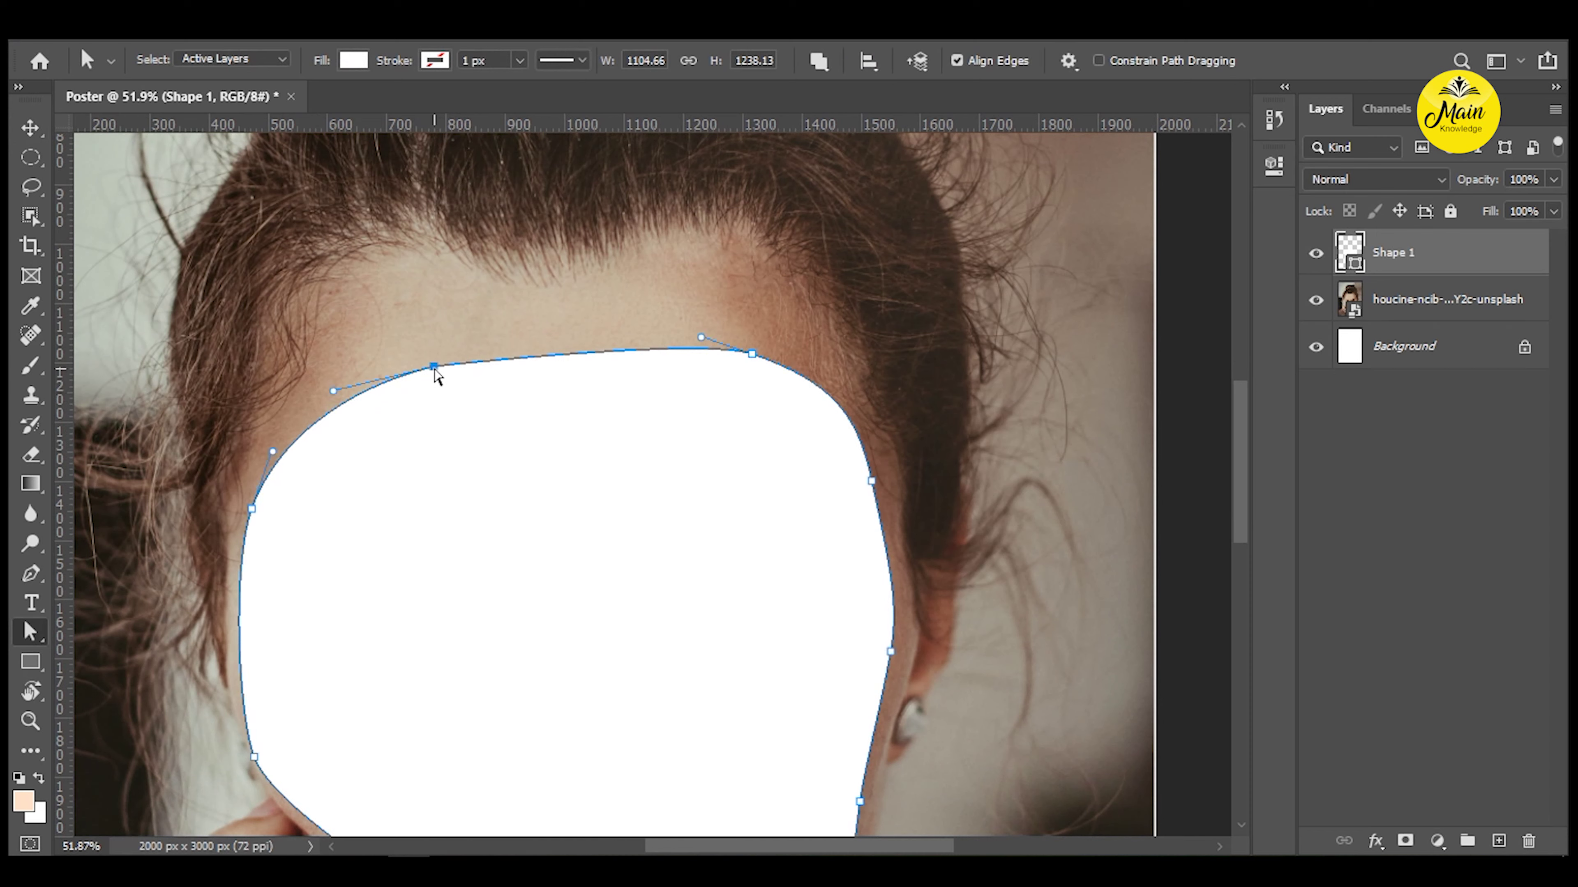
{"action": "left_click", "coordinate": [275, 395]}
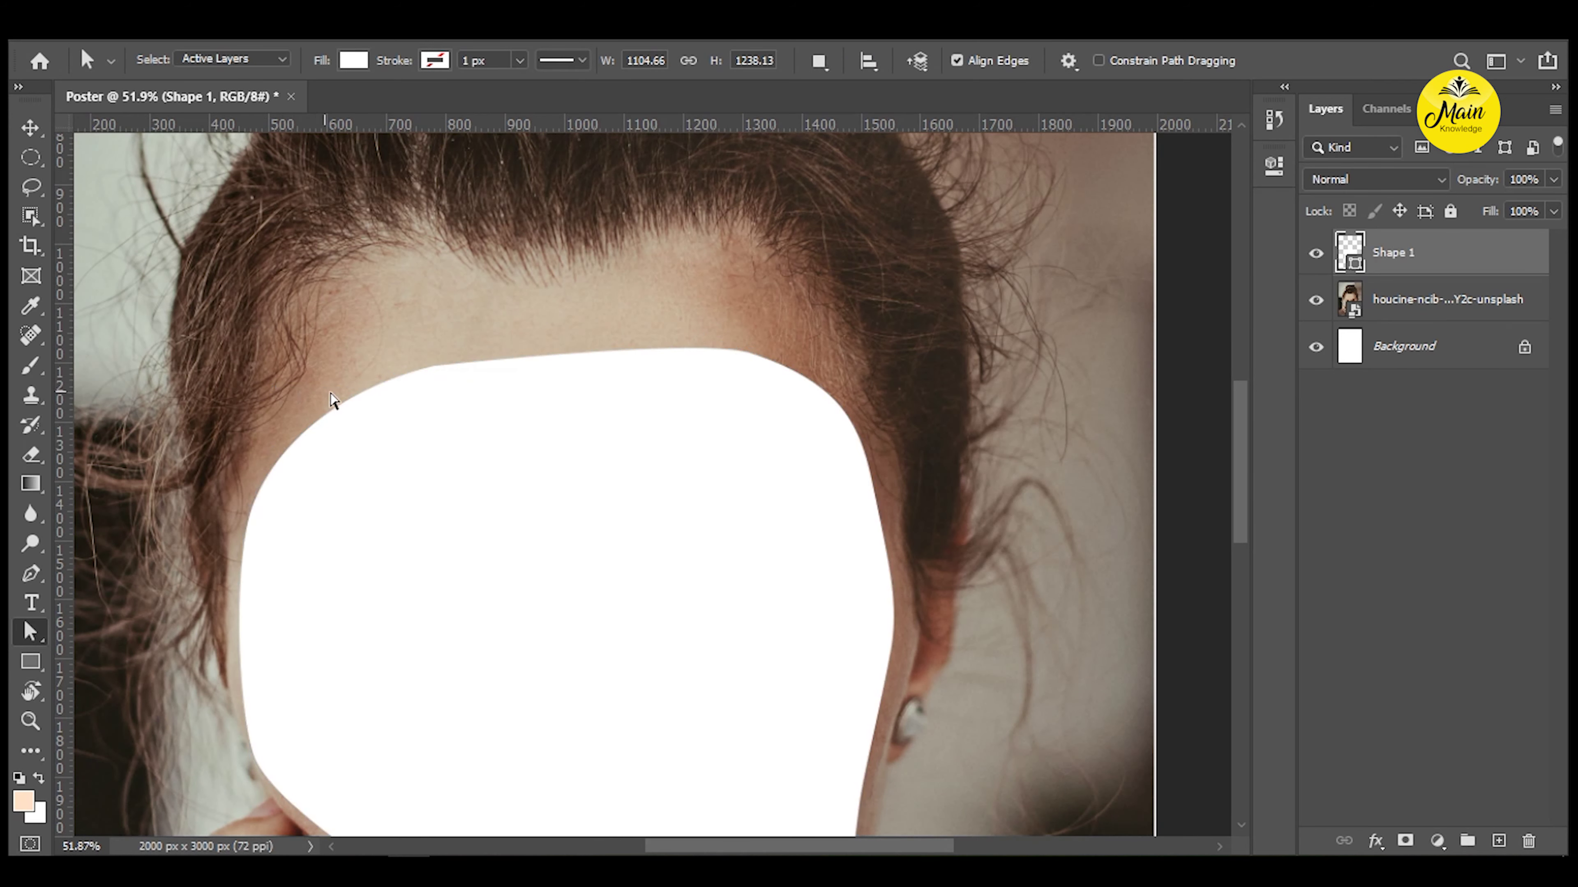
{"action": "left_click_drag", "start_coordinate": [333, 395], "coordinate": [314, 395]}
{"action": "key", "text": "v"}
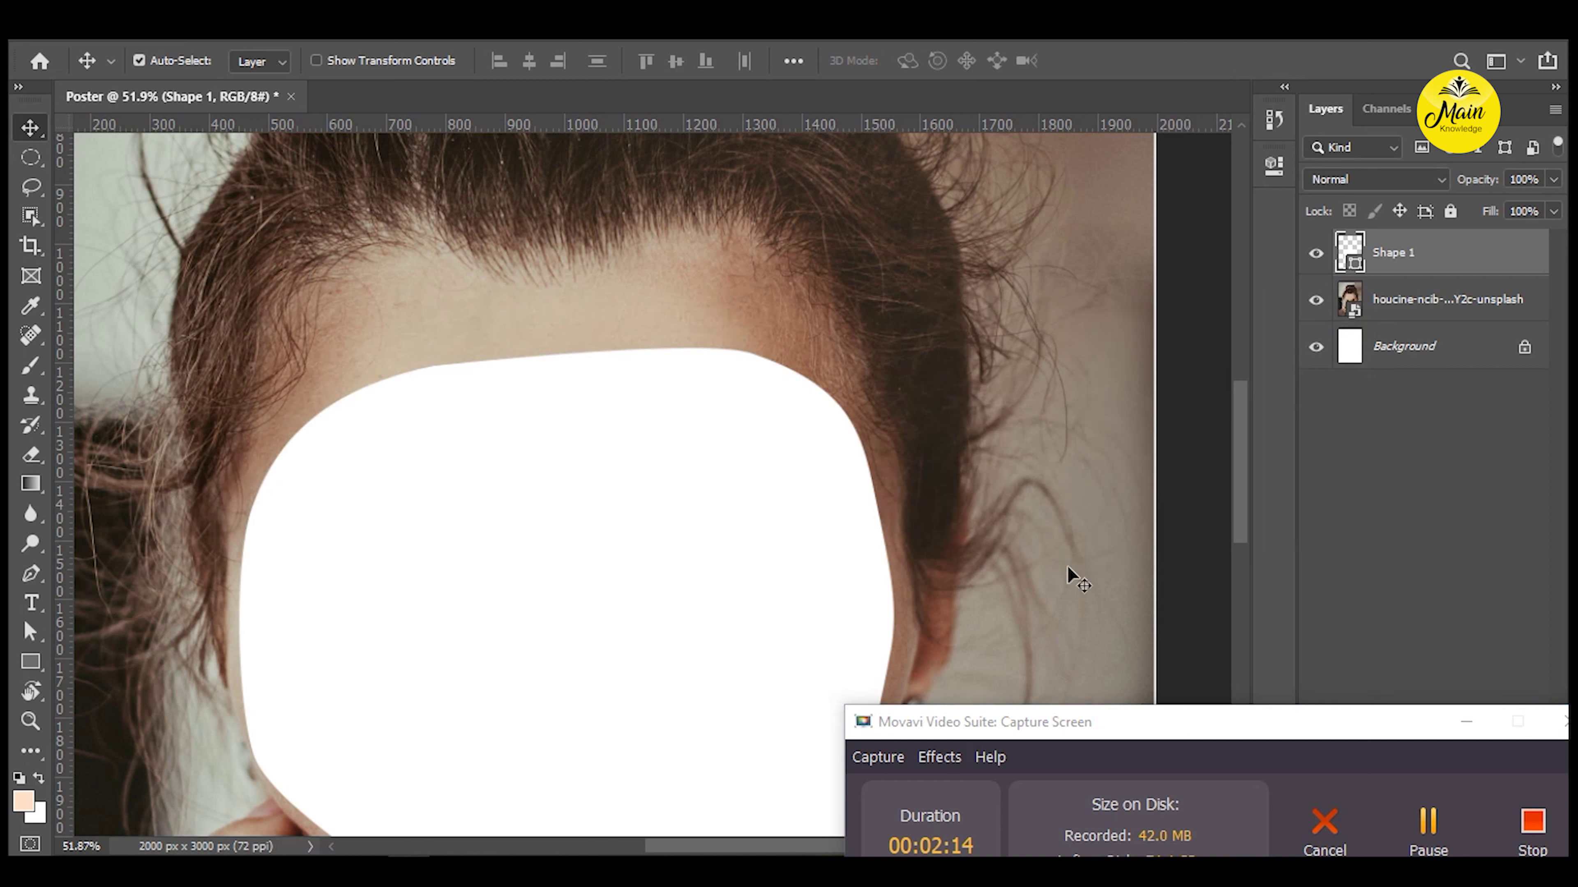
{"action": "left_click", "coordinate": [1466, 721]}
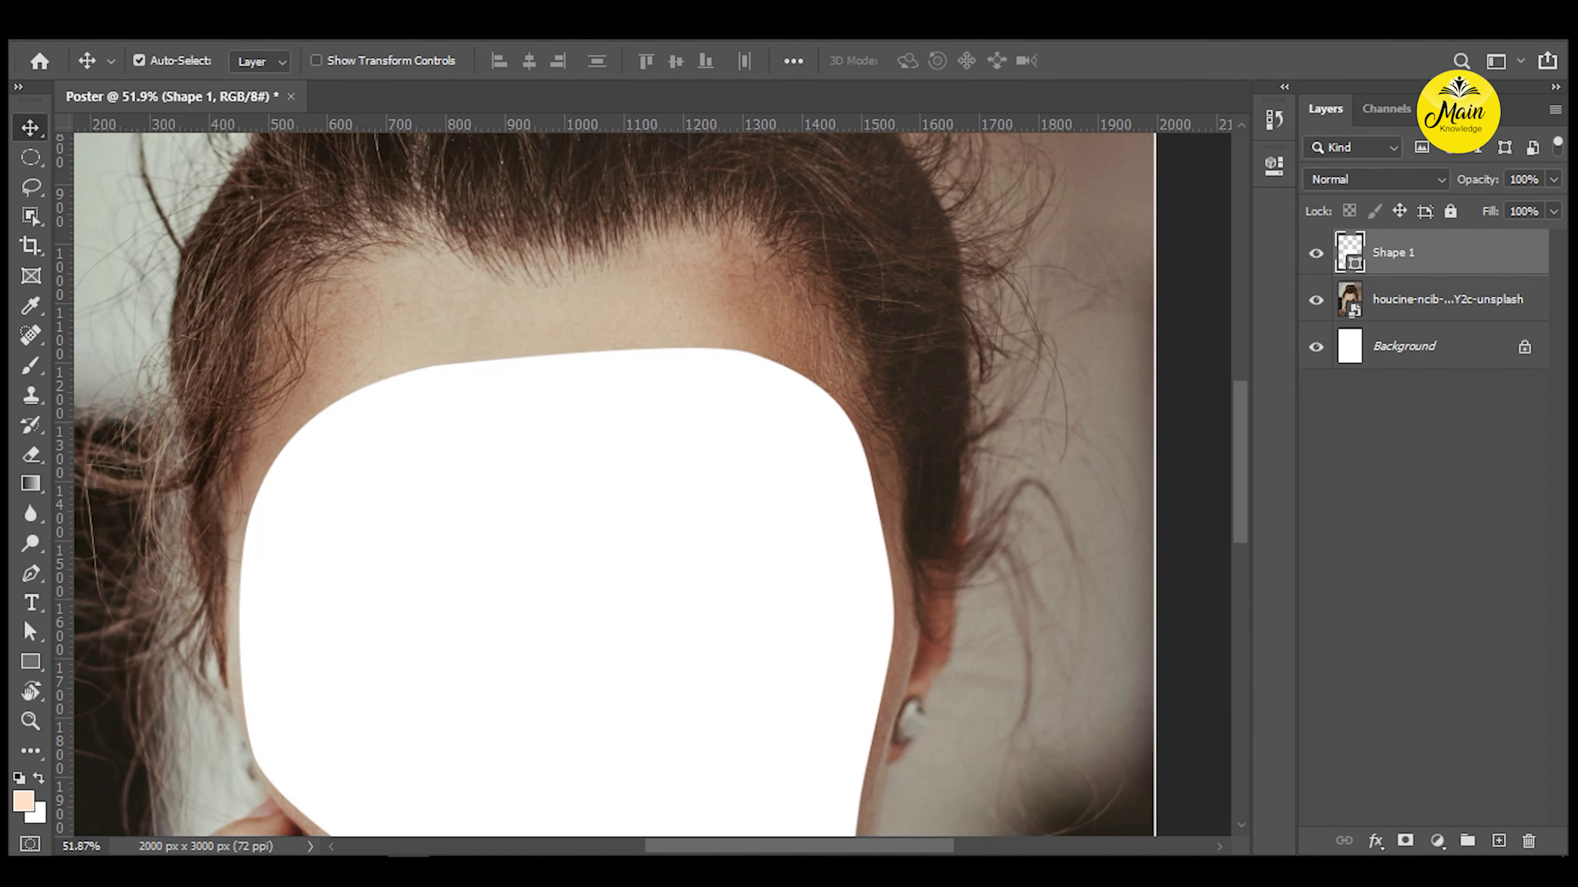
Search Google Images for 'old background' in a new browser tab.
{"action": "left_click", "coordinate": [370, 783]}
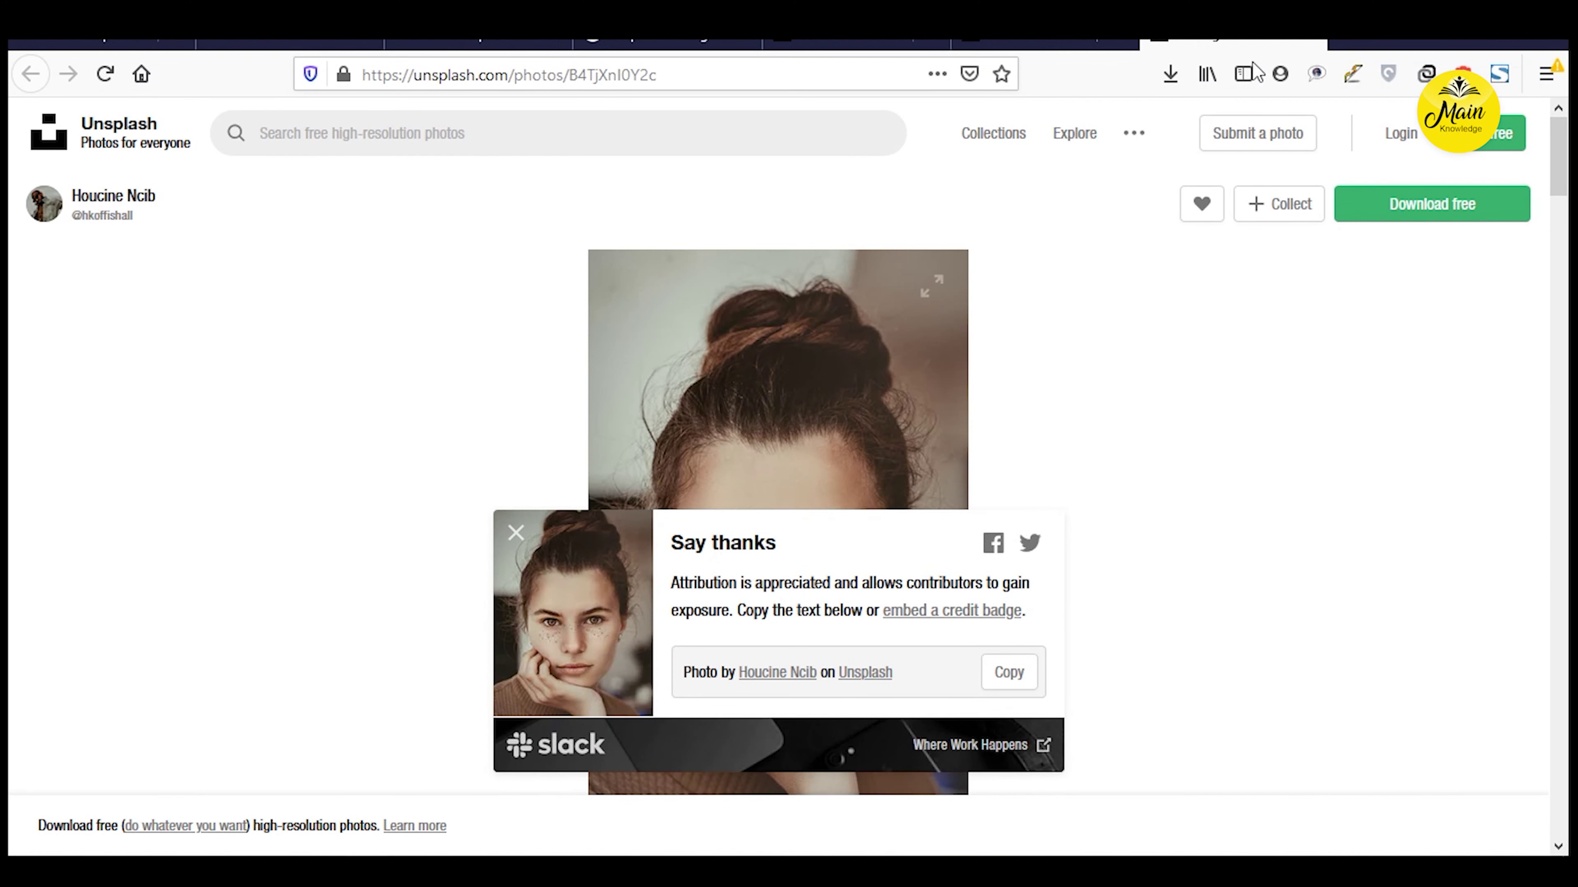
{"action": "left_click", "coordinate": [1356, 42]}
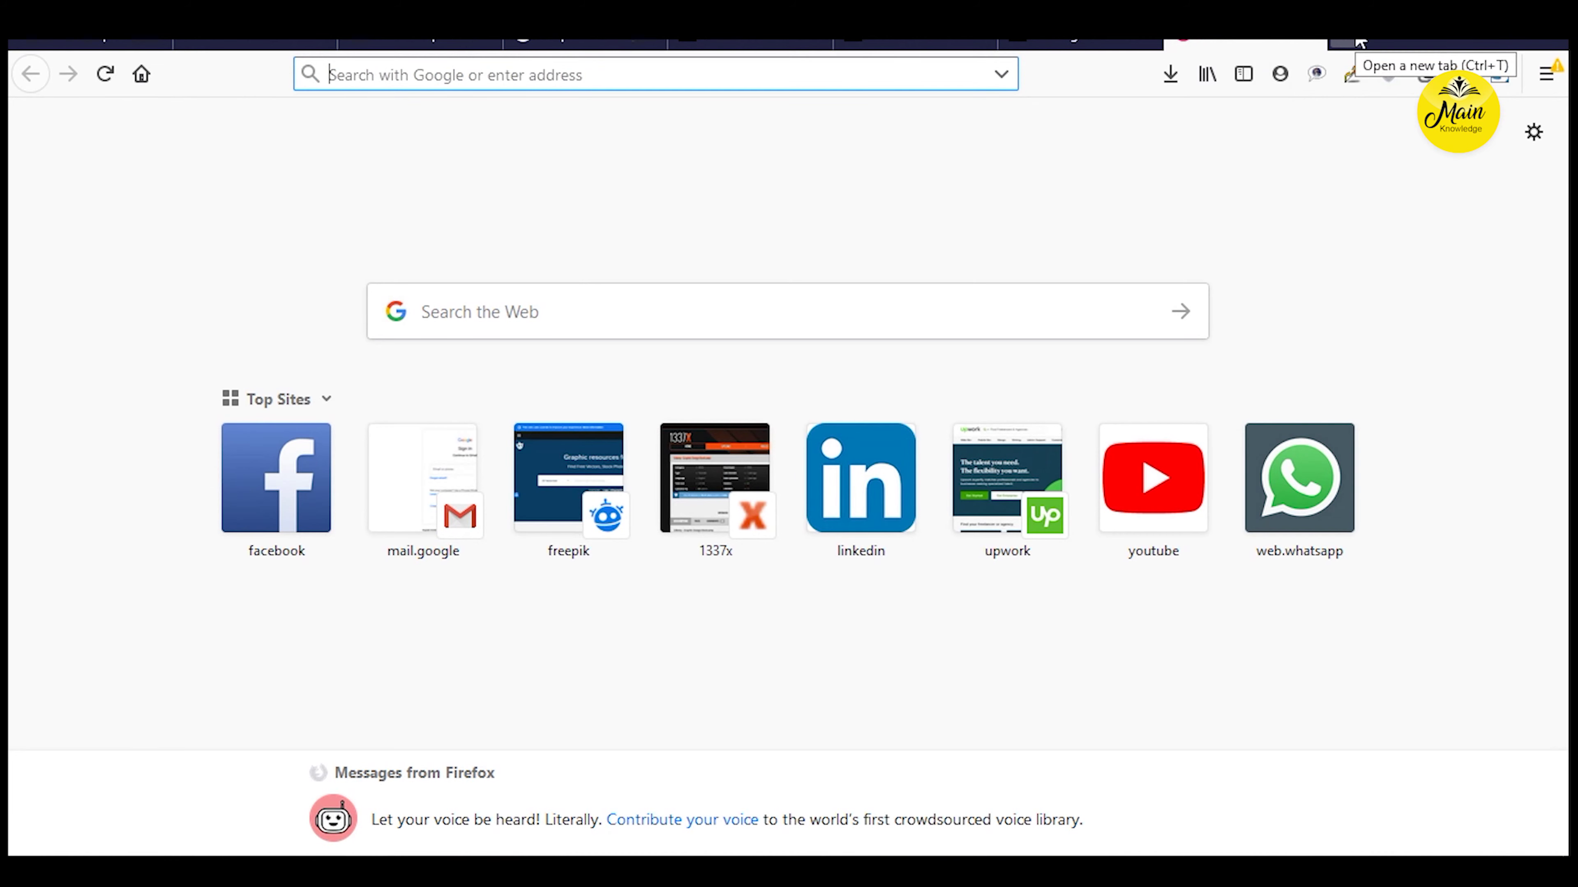
{"action": "type", "text": "old backgr"}
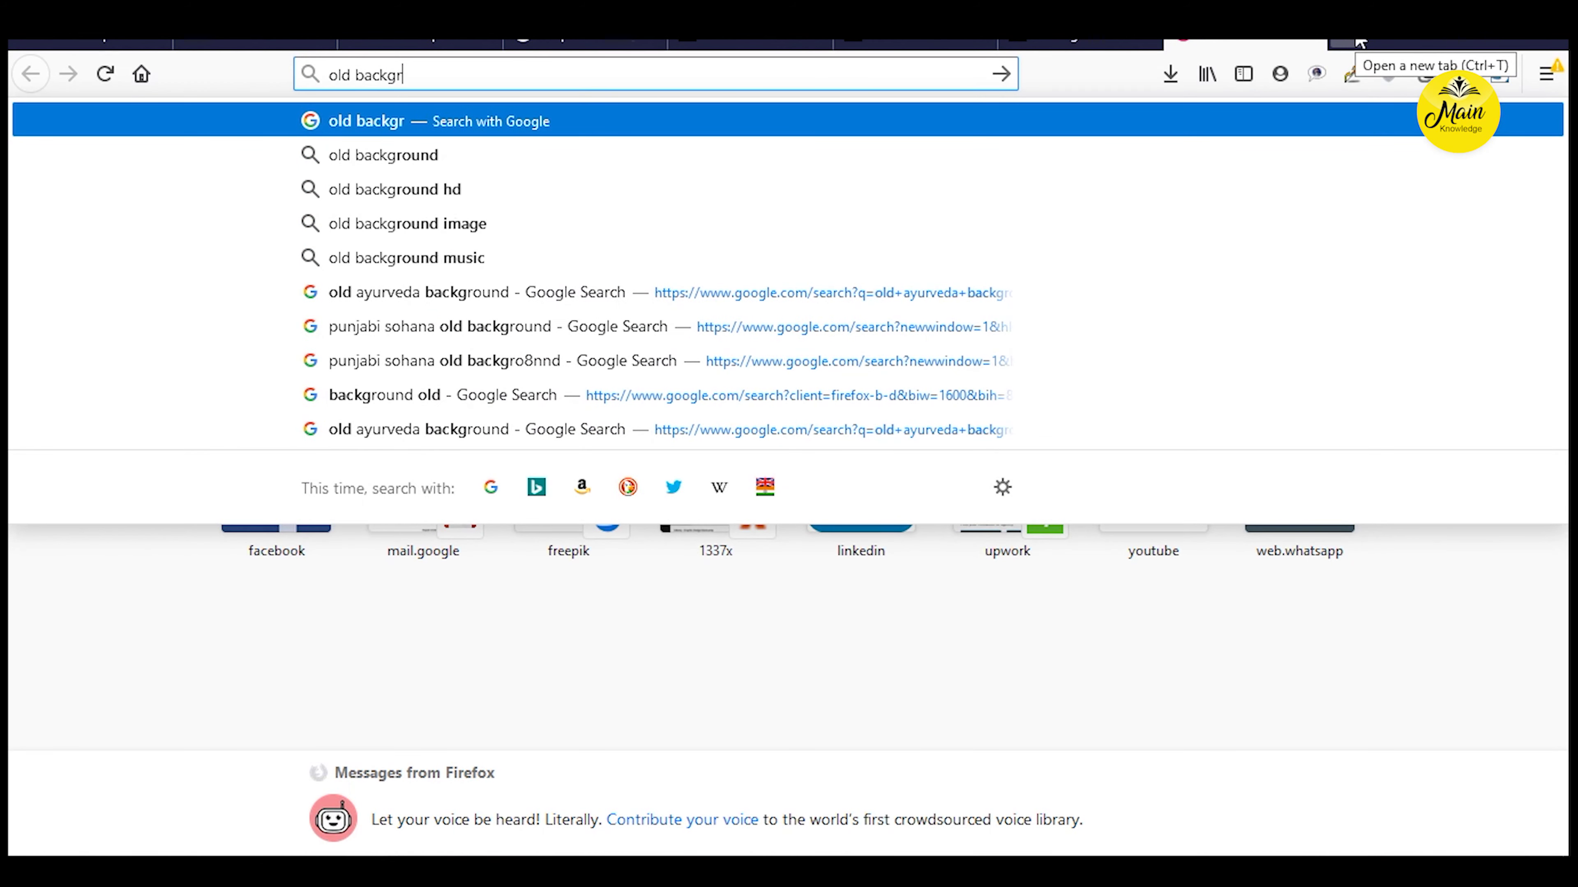
{"action": "type", "text": "oujnd"}
{"action": "key", "text": "Return"}
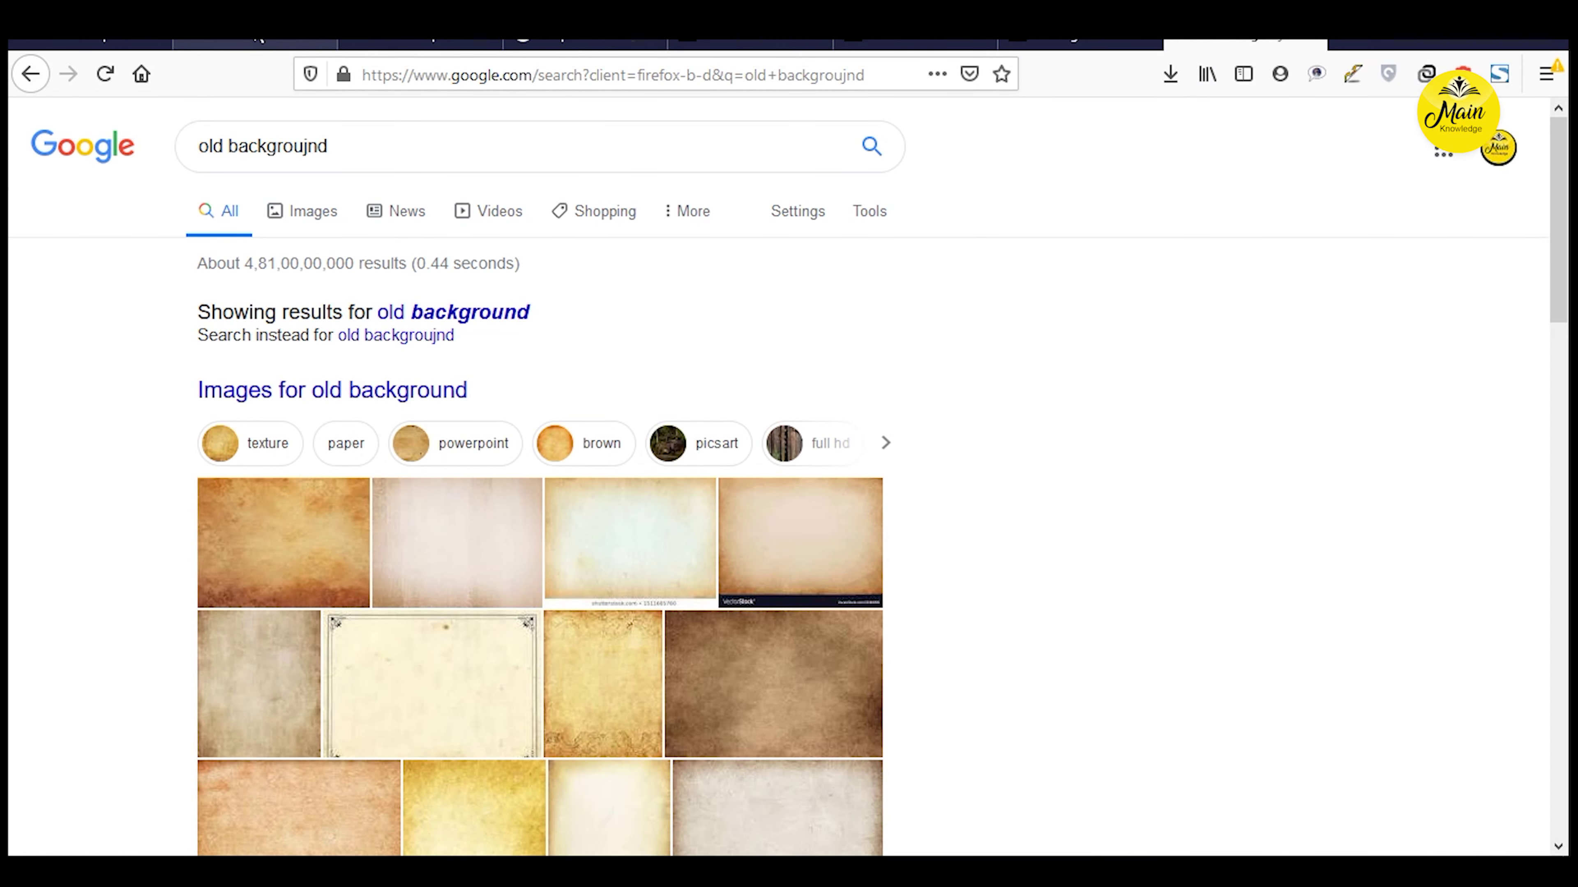
{"action": "left_click", "coordinate": [283, 397]}
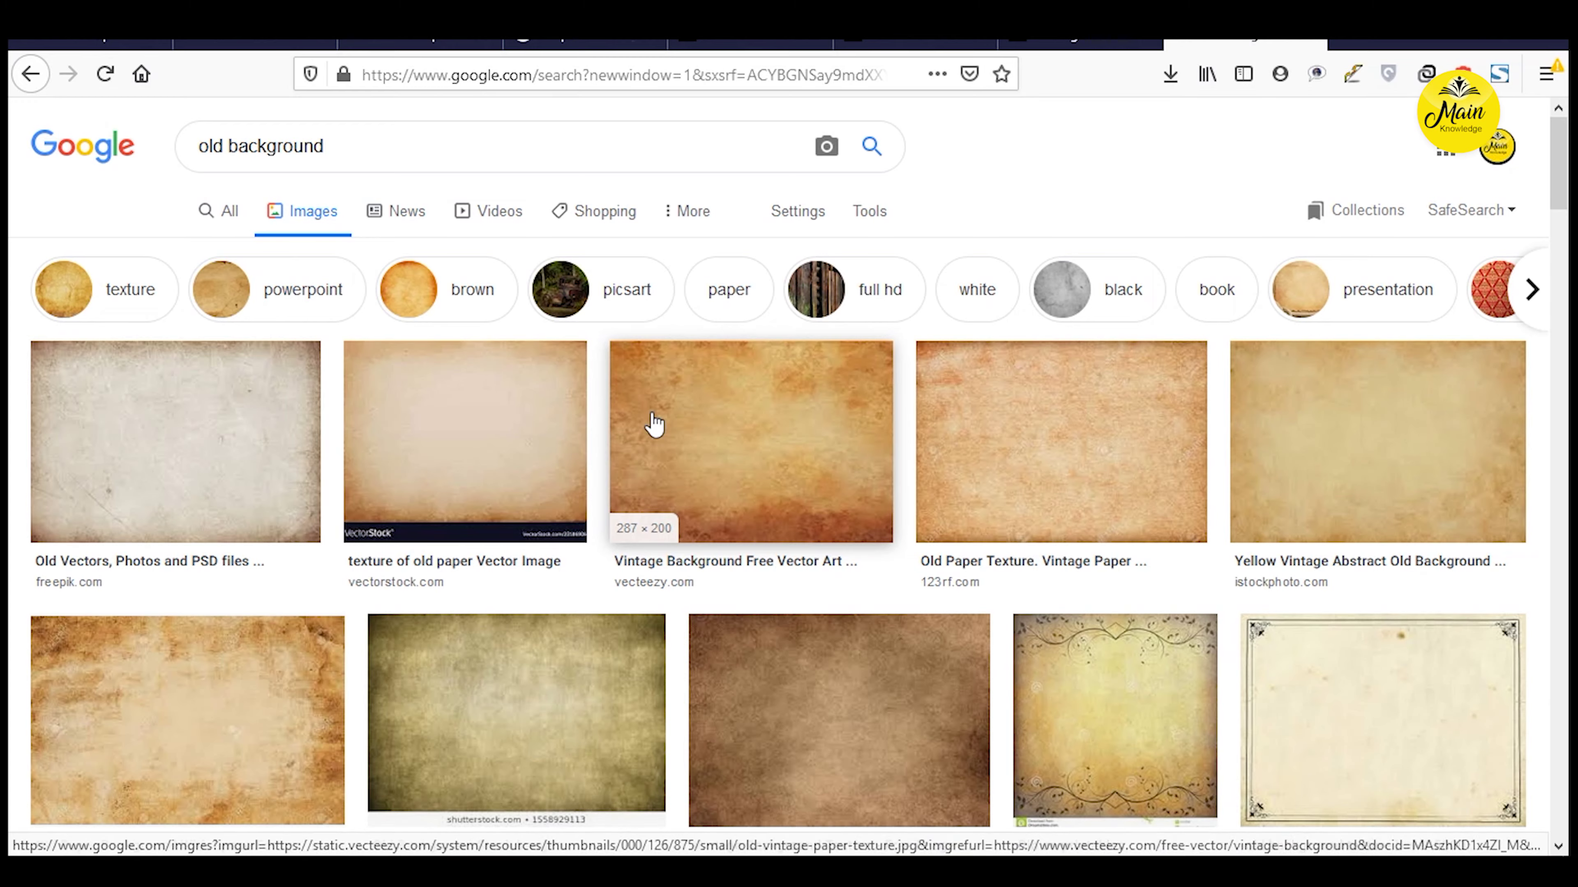
Search by the Vintage Background texture image and preview its size variants.
{"action": "left_click", "coordinate": [652, 423]}
{"action": "scroll", "coordinate": [1148, 373], "scroll_direction": "up", "scroll_amount": 4}
{"action": "left_click_drag", "start_coordinate": [1183, 472], "coordinate": [544, 269]}
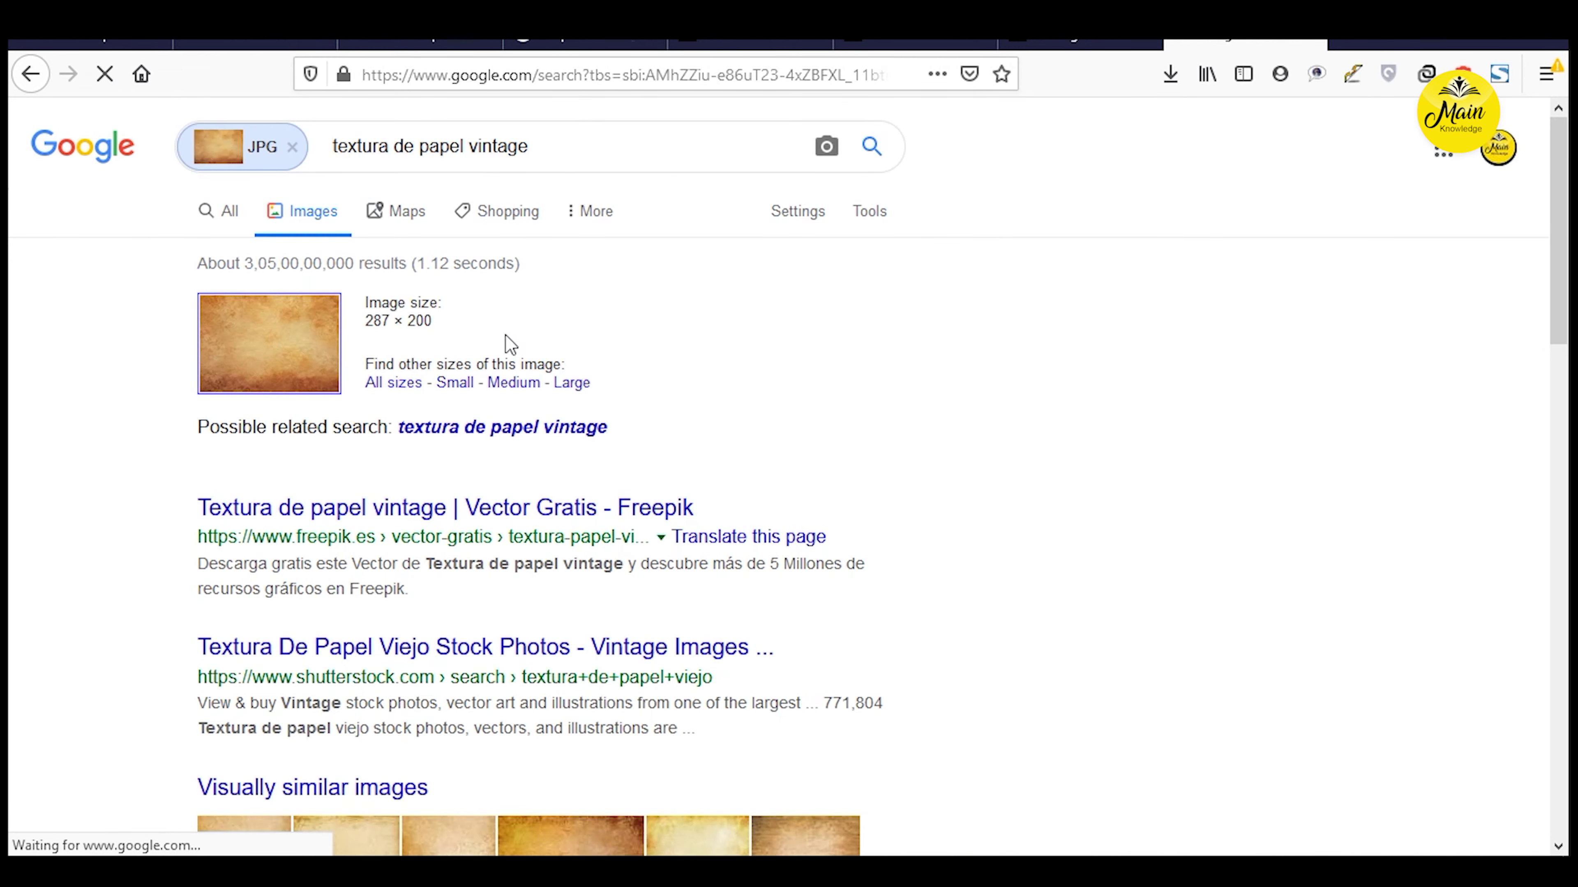
{"action": "left_click", "coordinate": [394, 383]}
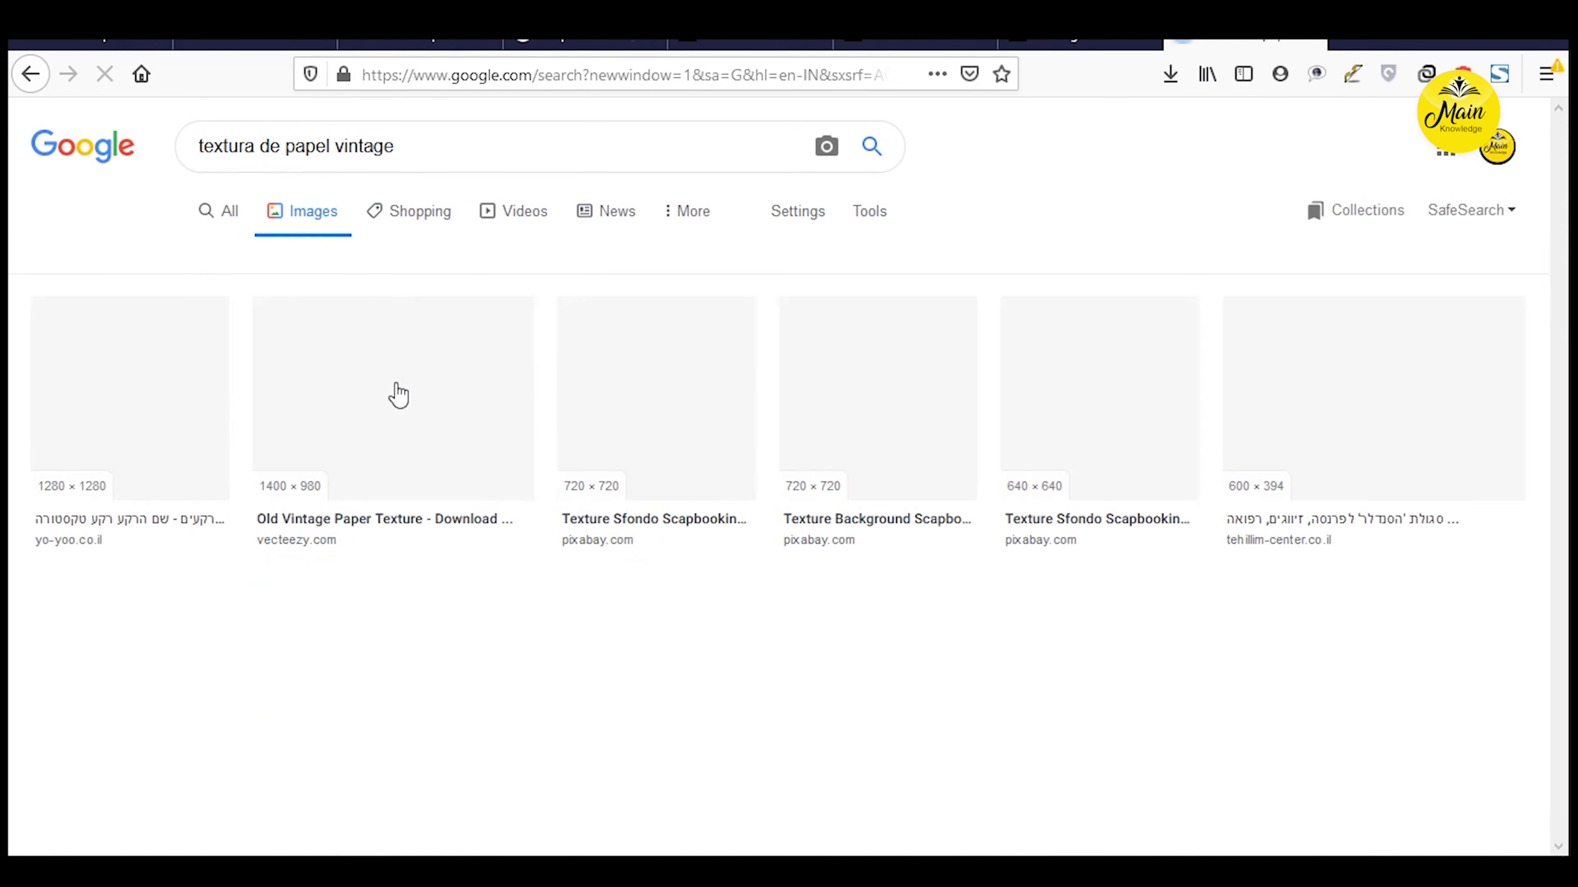
{"action": "left_click", "coordinate": [182, 396]}
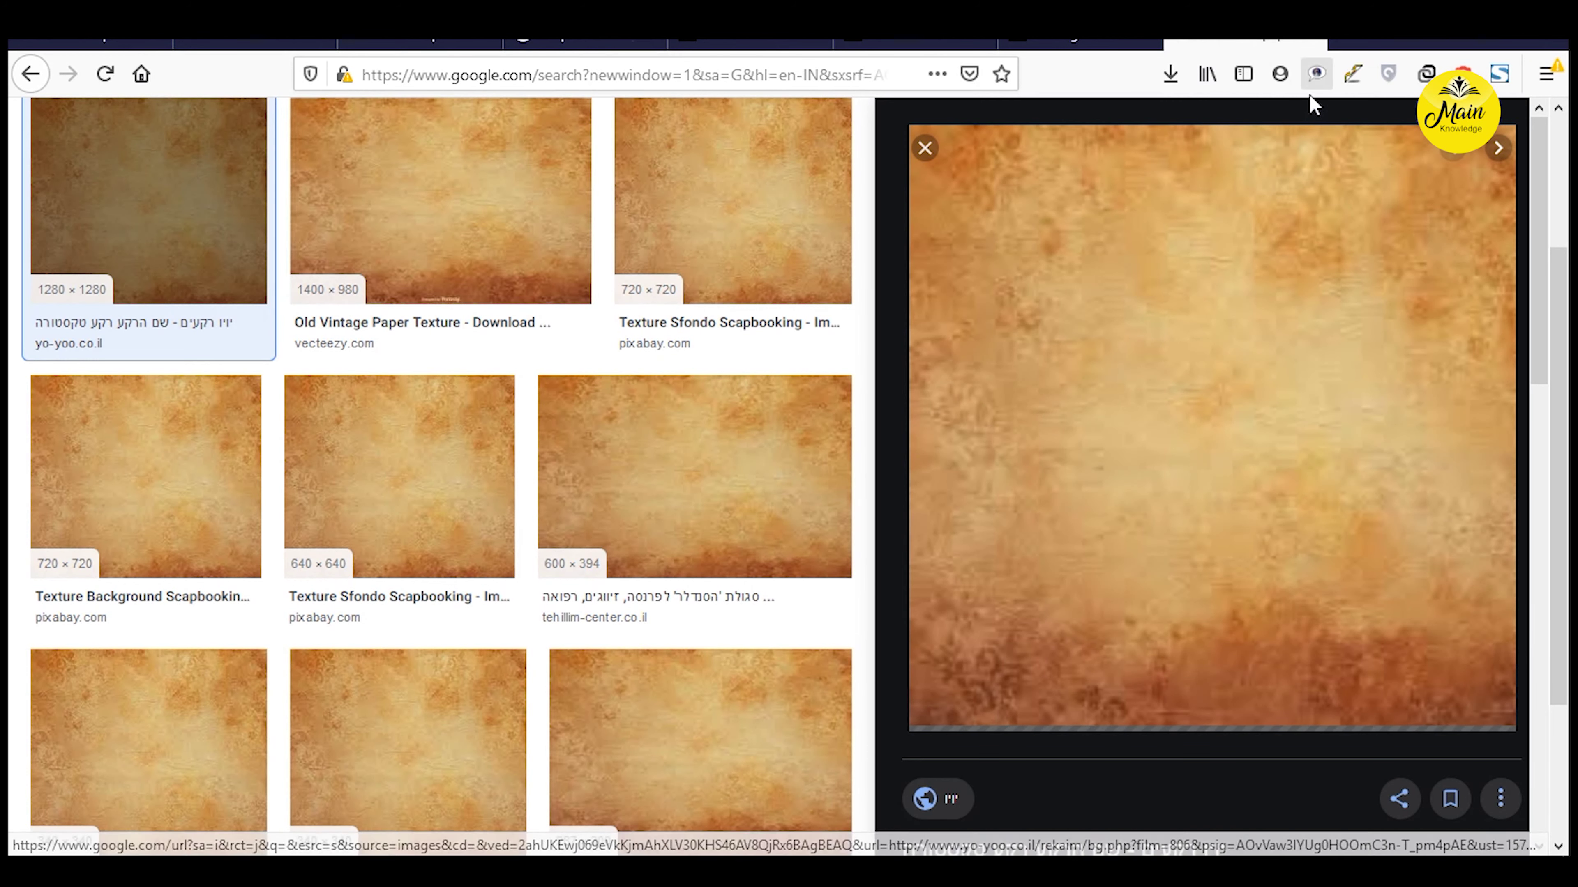
{"action": "left_click", "coordinate": [671, 207]}
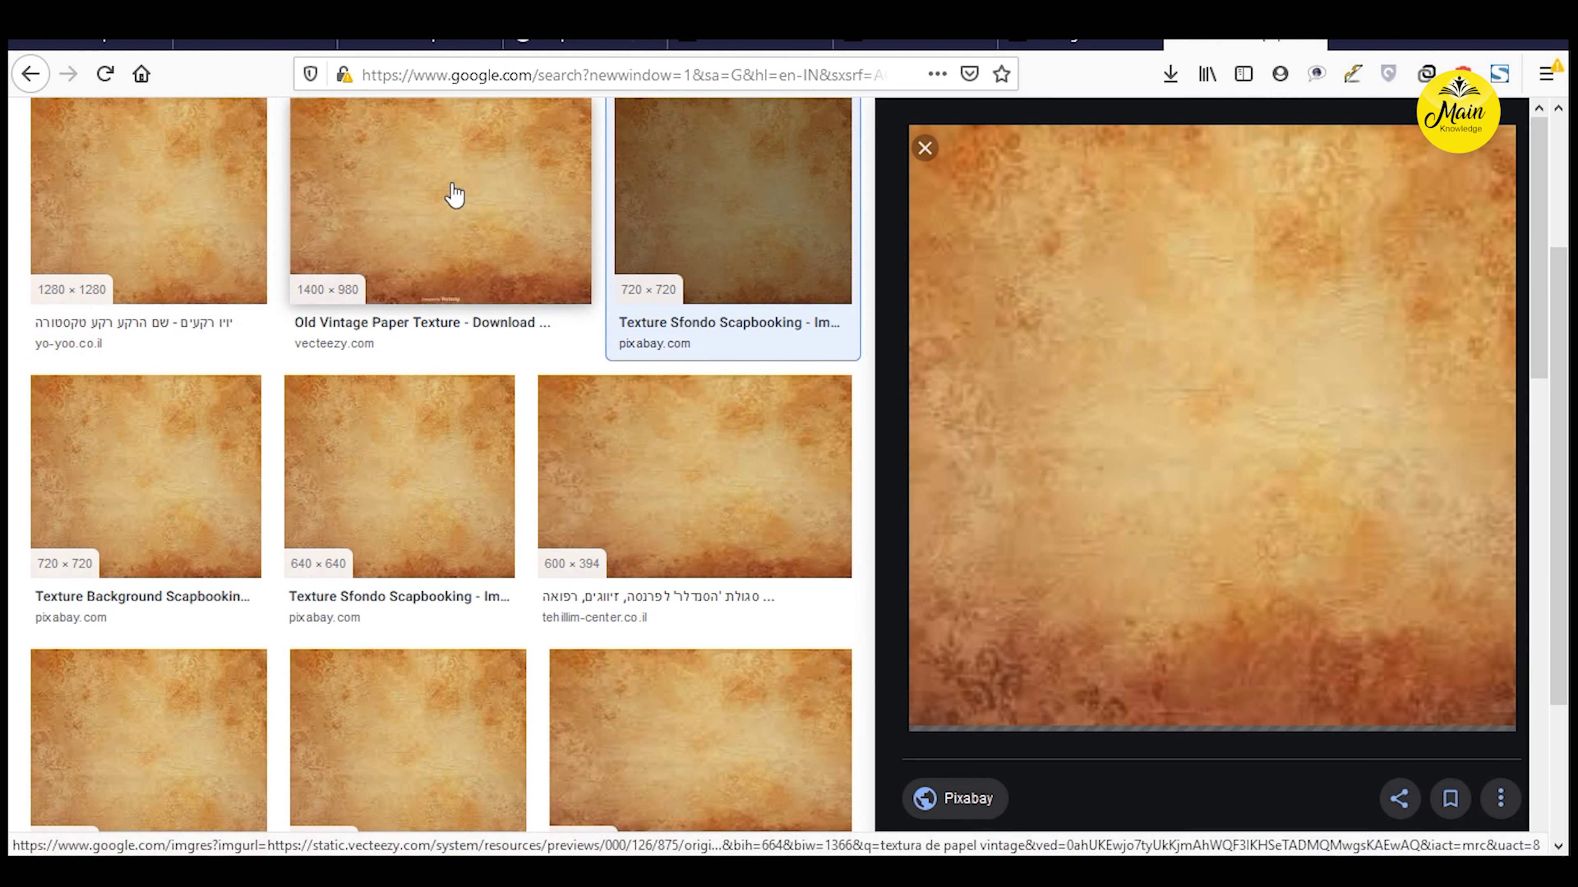
Copy the 1400×980 Vecteezy paper texture and return to Photoshop.
{"action": "left_click", "coordinate": [451, 194]}
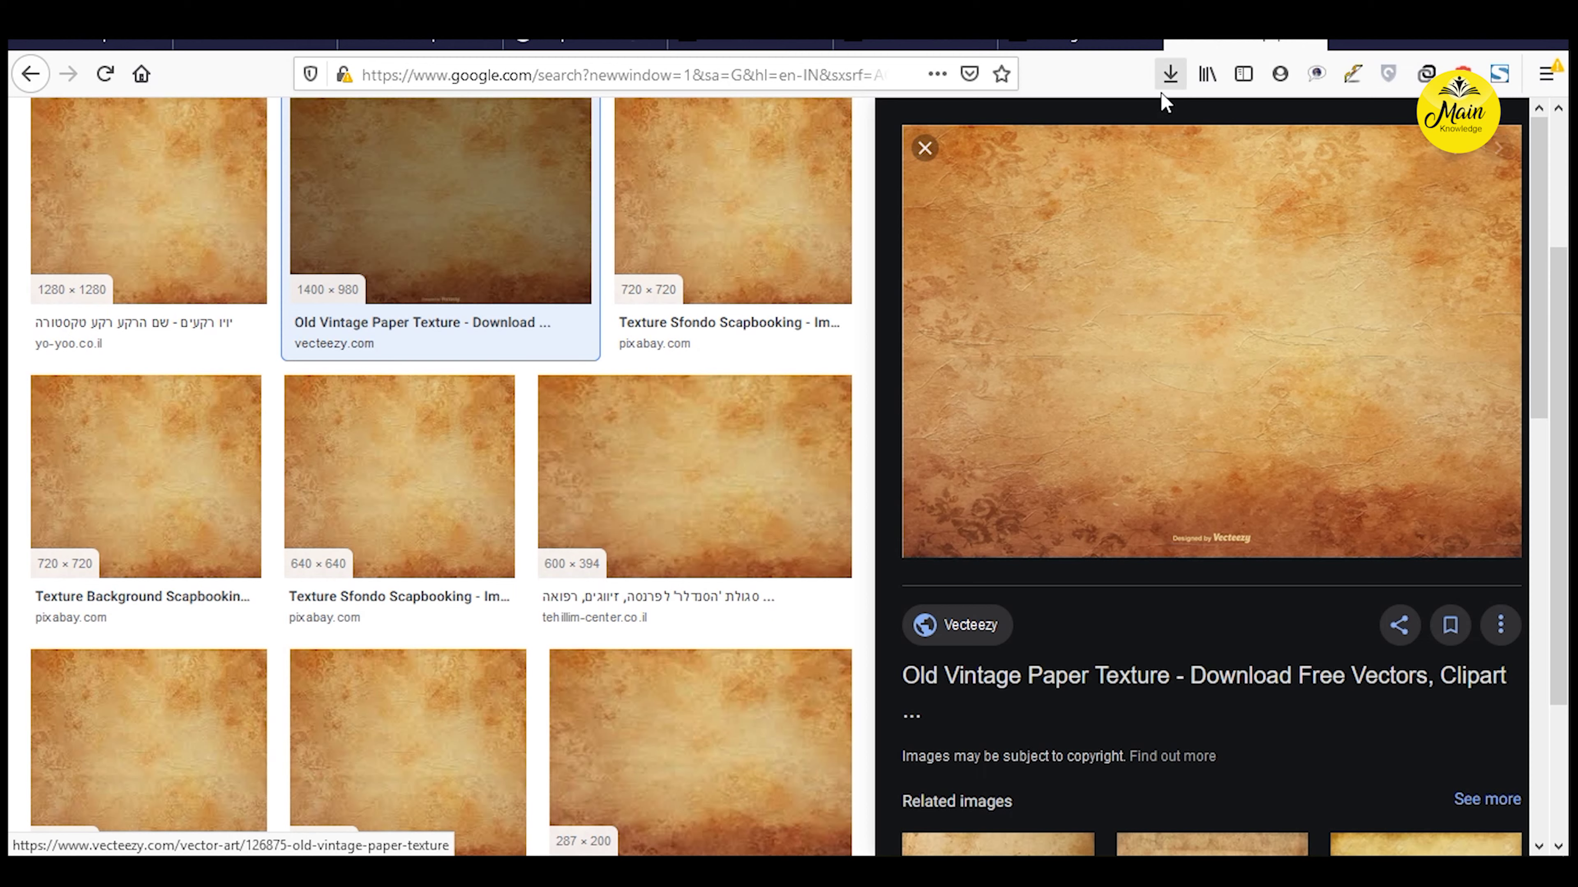
{"action": "left_click", "coordinate": [1170, 74]}
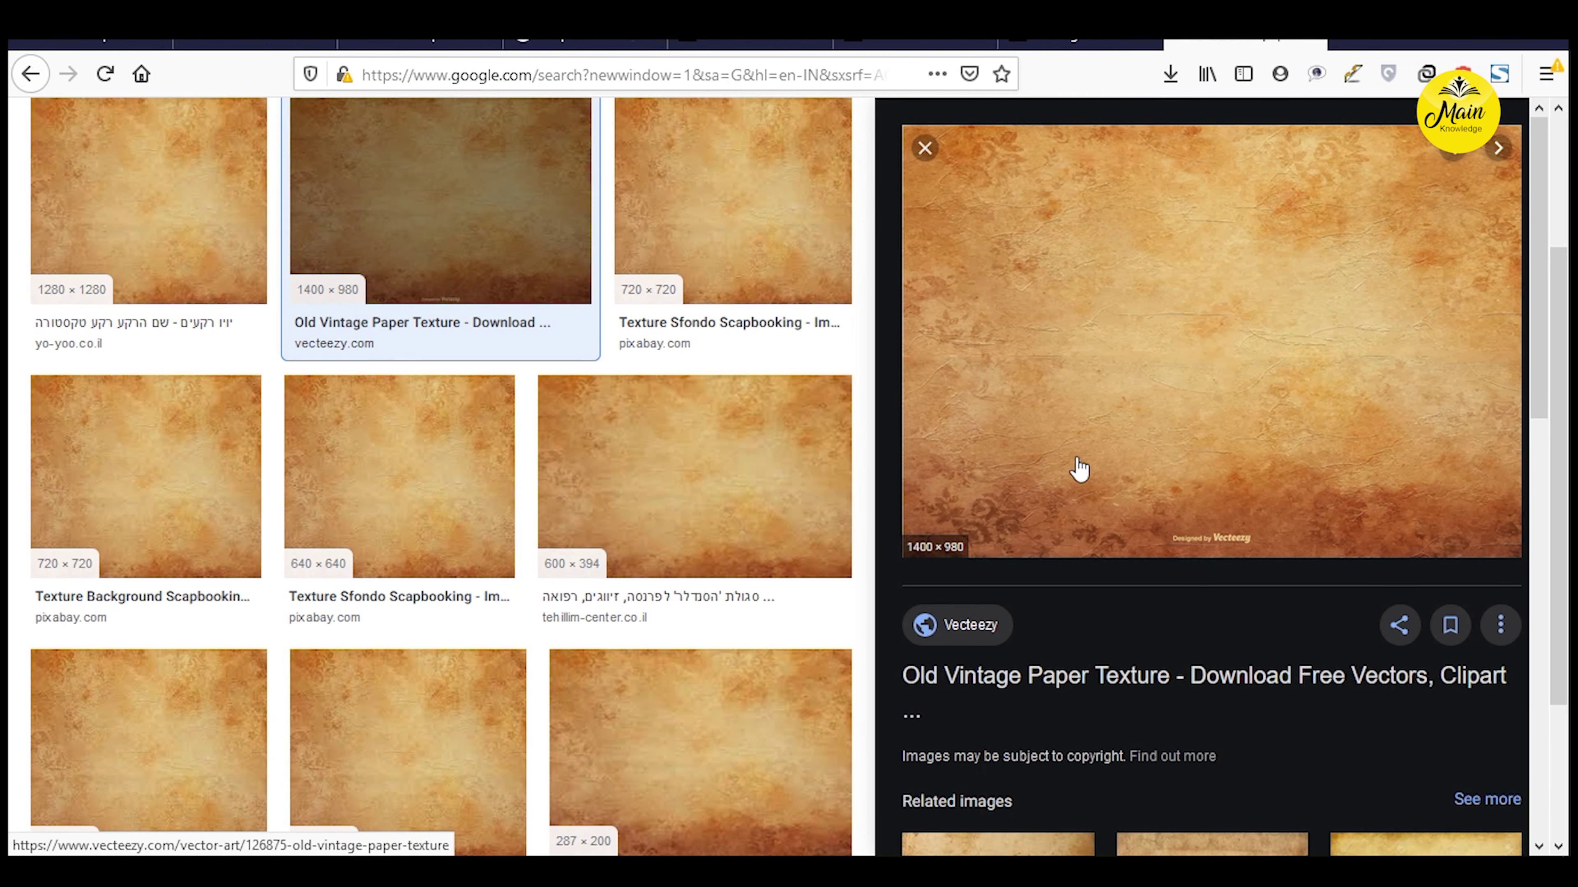
{"action": "right_click", "coordinate": [1102, 294]}
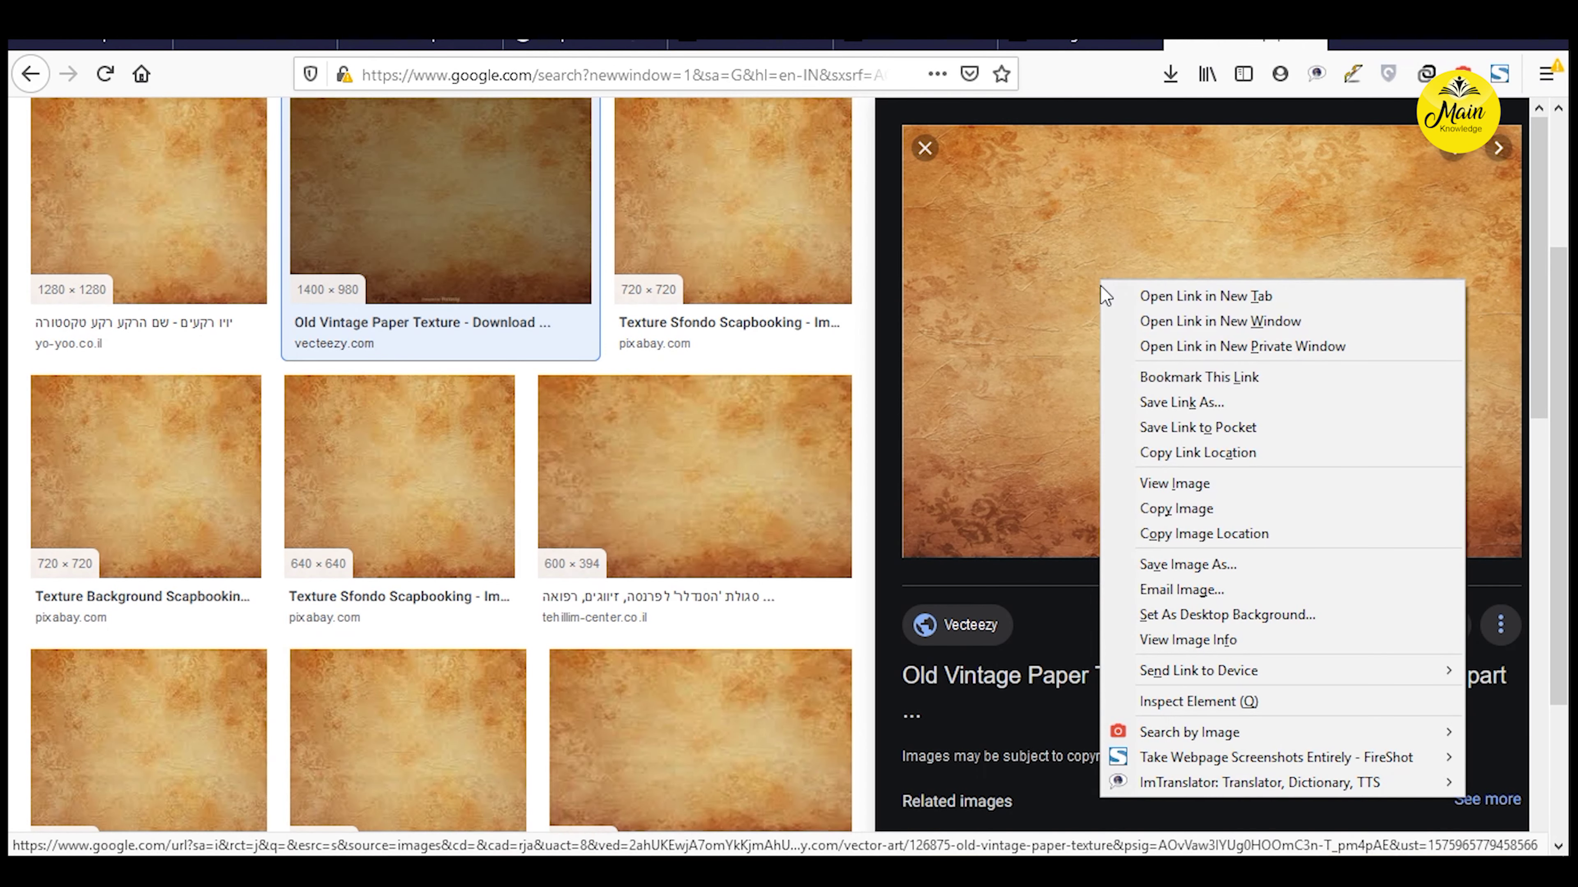
{"action": "left_click", "coordinate": [1160, 509]}
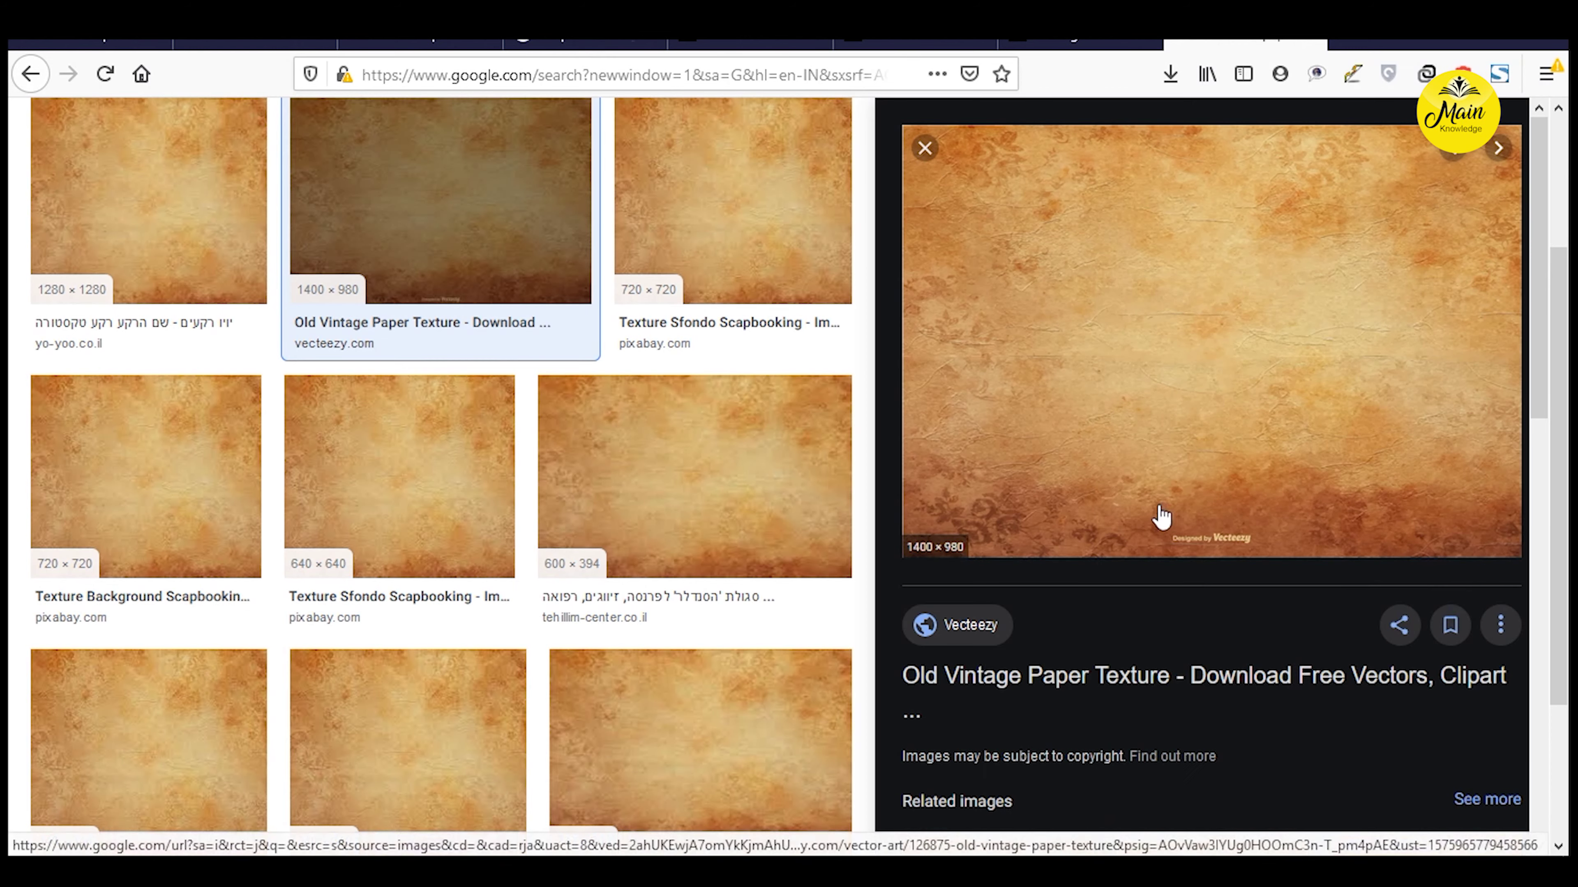
{"action": "key", "text": "alt+Tab"}
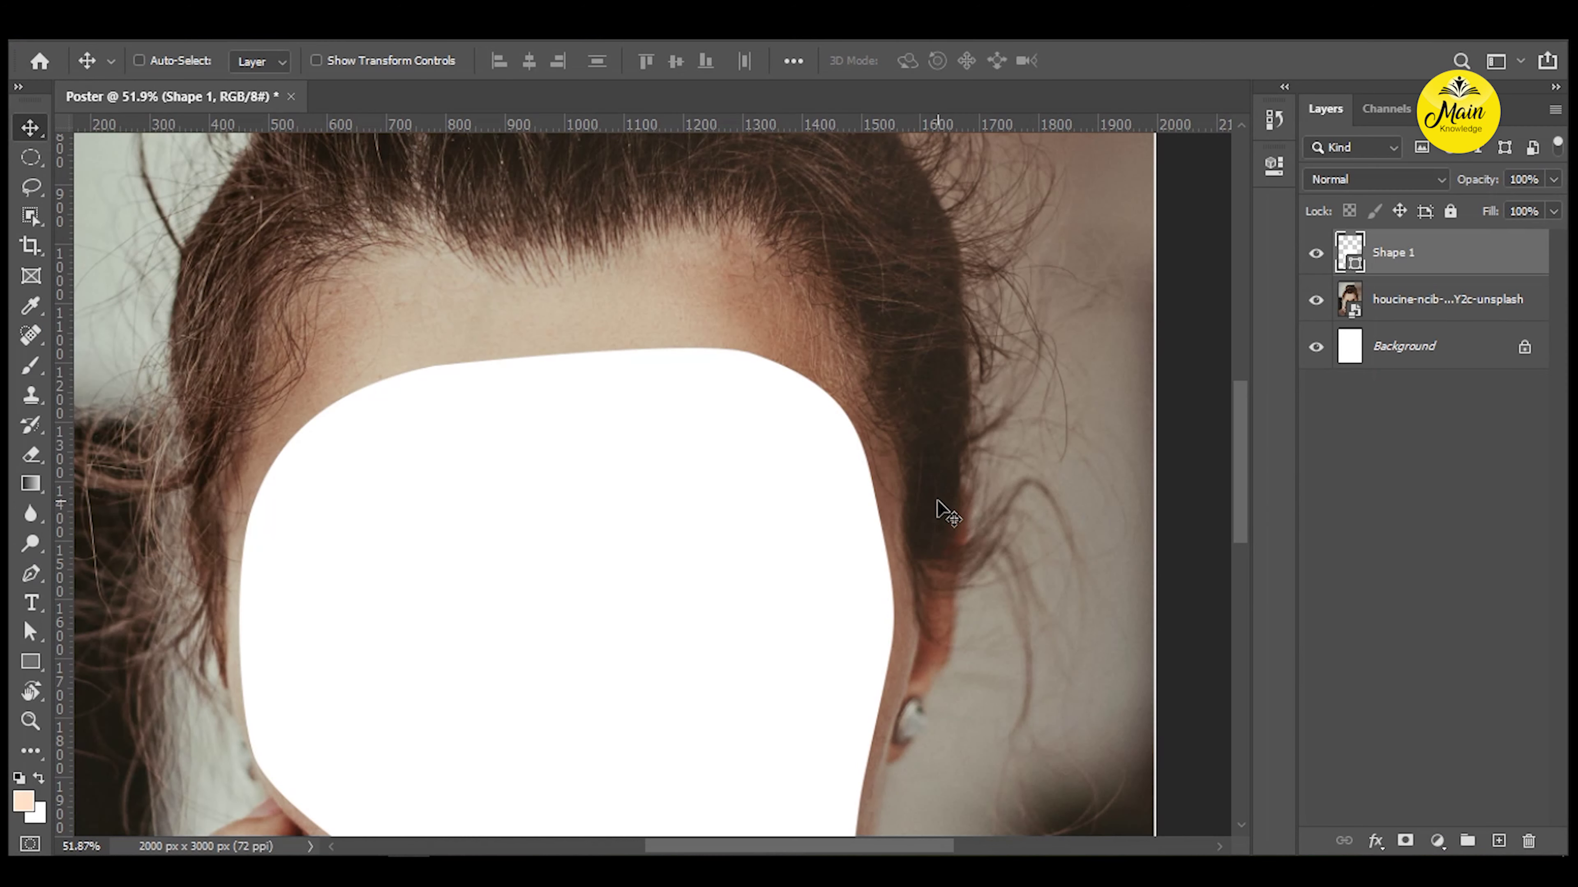
Paste the paper texture into Poster as a new layer and move it down.
{"action": "key", "text": "ctrl+v"}
{"action": "scroll", "coordinate": [937, 506], "scroll_direction": "down", "scroll_amount": 2}
{"action": "scroll", "coordinate": [874, 423], "scroll_direction": "down", "scroll_amount": 1}
{"action": "scroll", "coordinate": [870, 497], "scroll_direction": "down", "scroll_amount": 1}
{"action": "left_click_drag", "start_coordinate": [834, 398], "coordinate": [833, 483]}
{"action": "scroll", "coordinate": [597, 603], "scroll_direction": "up", "scroll_amount": 2}
{"action": "scroll", "coordinate": [469, 575], "scroll_direction": "up", "scroll_amount": 2}
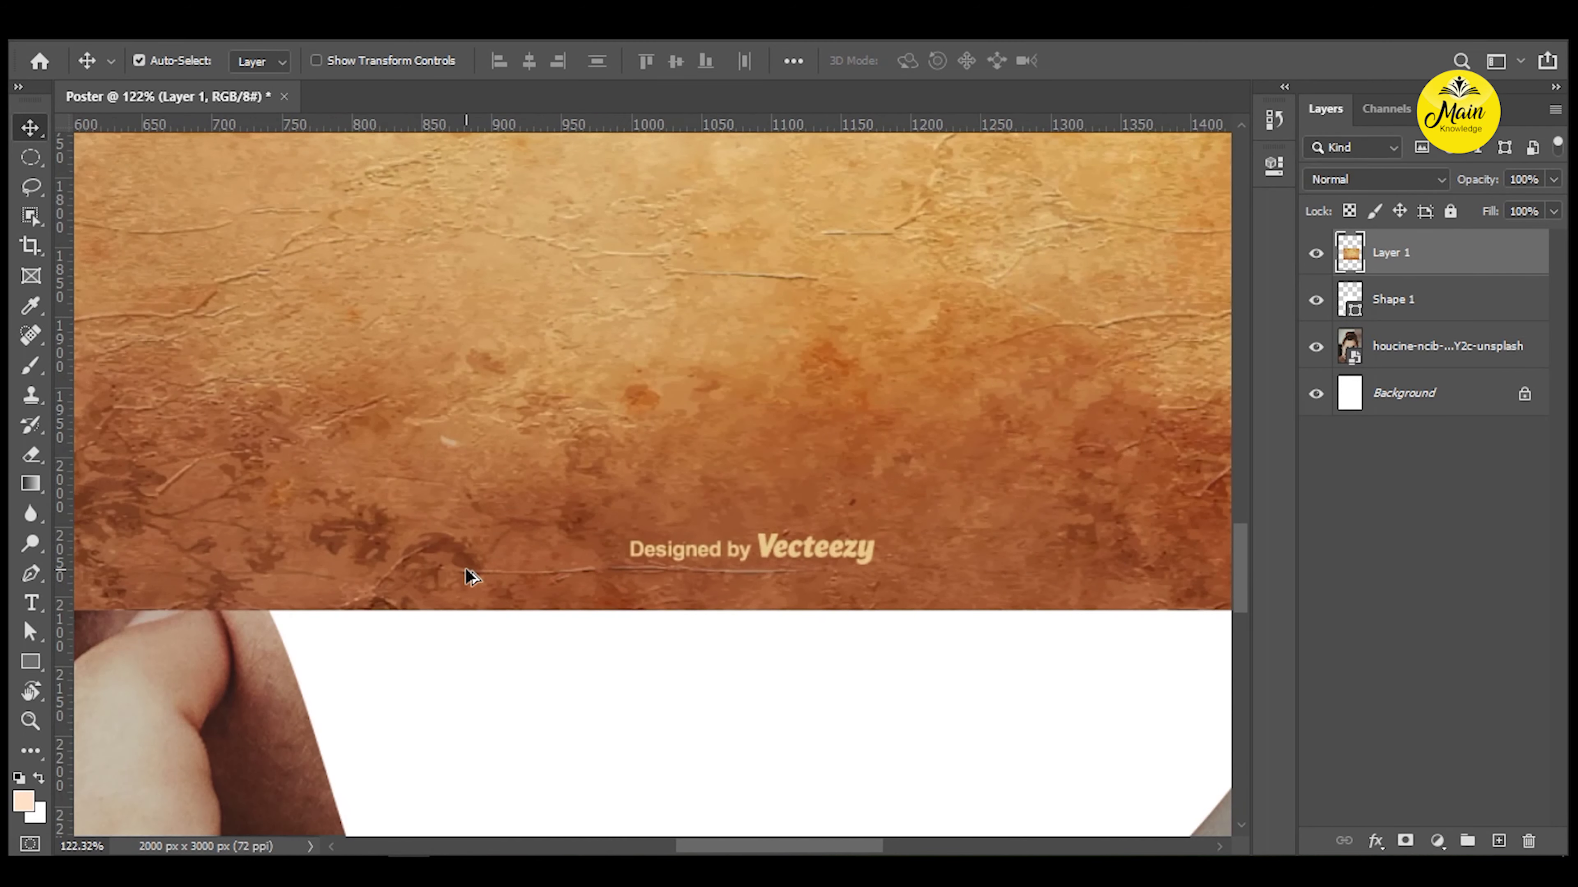
{"action": "scroll", "coordinate": [469, 574], "scroll_direction": "up", "scroll_amount": 2}
Clone-stamp clean paper over the dark area at the texture's bottom.
{"action": "key", "text": "s"}
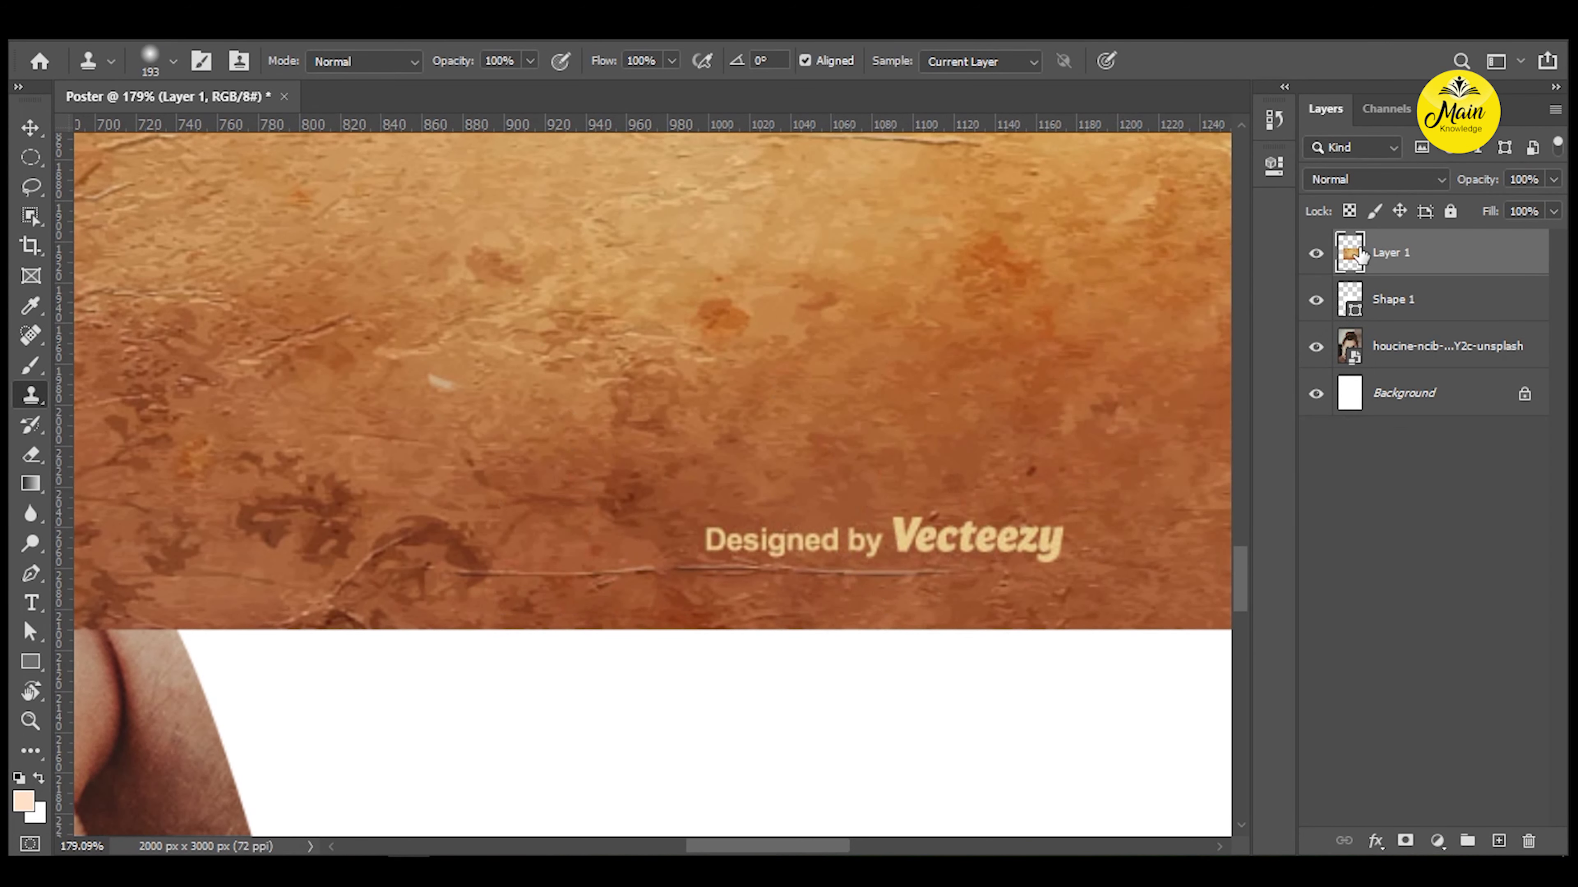
{"action": "scroll", "coordinate": [932, 541], "scroll_direction": "down", "scroll_amount": 5}
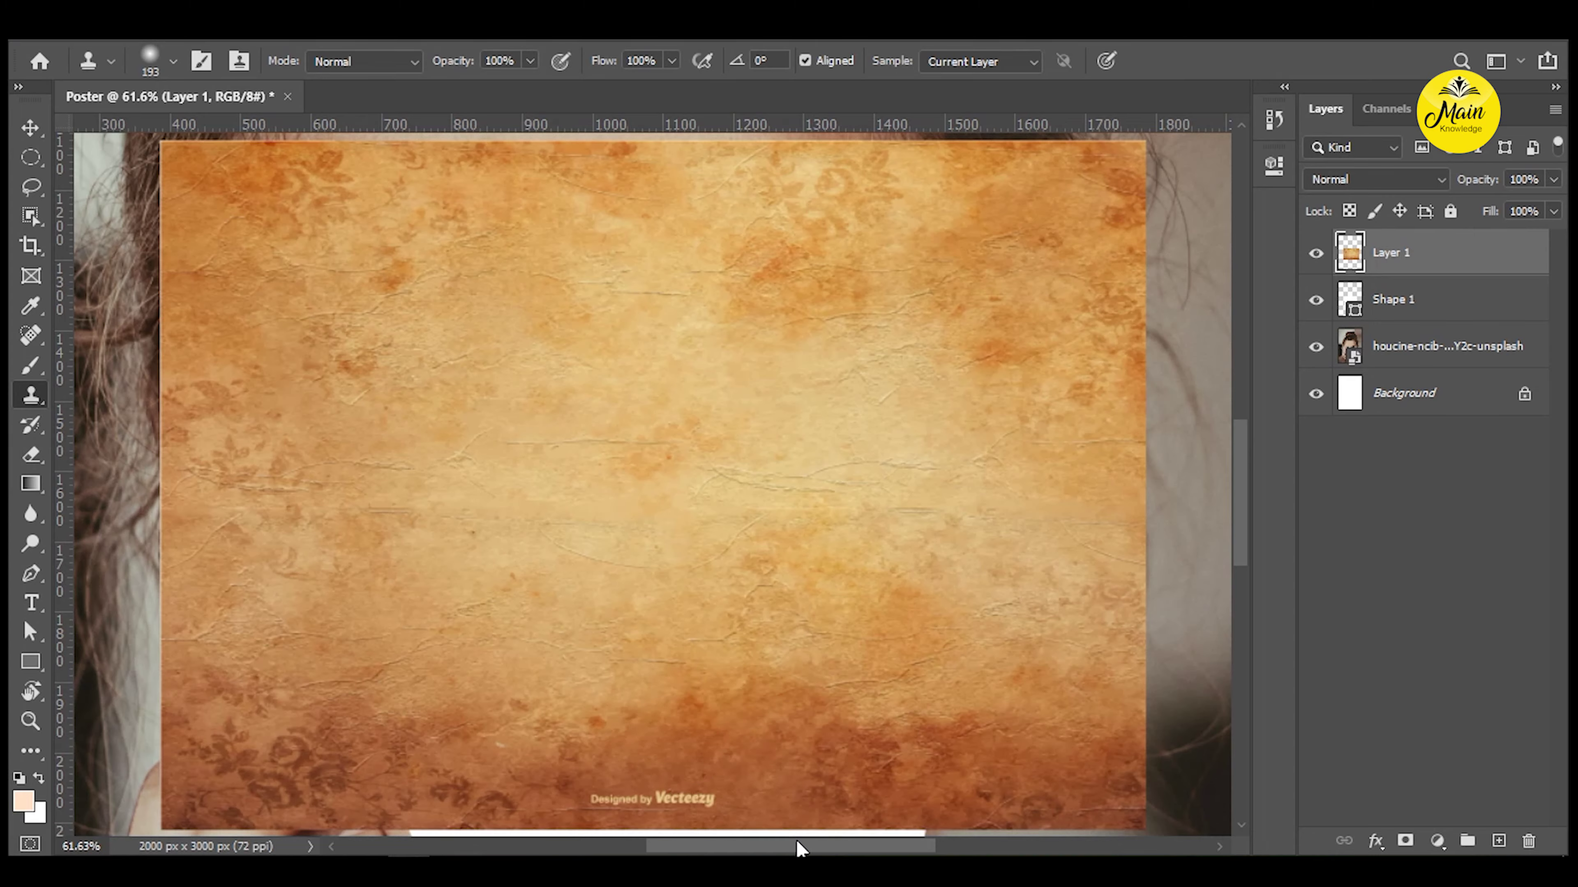
{"action": "scroll", "coordinate": [774, 745], "scroll_direction": "up", "scroll_amount": 2}
{"action": "scroll", "coordinate": [775, 746], "scroll_direction": "up", "scroll_amount": 2}
{"action": "left_click_drag", "start_coordinate": [890, 803], "coordinate": [511, 592]}
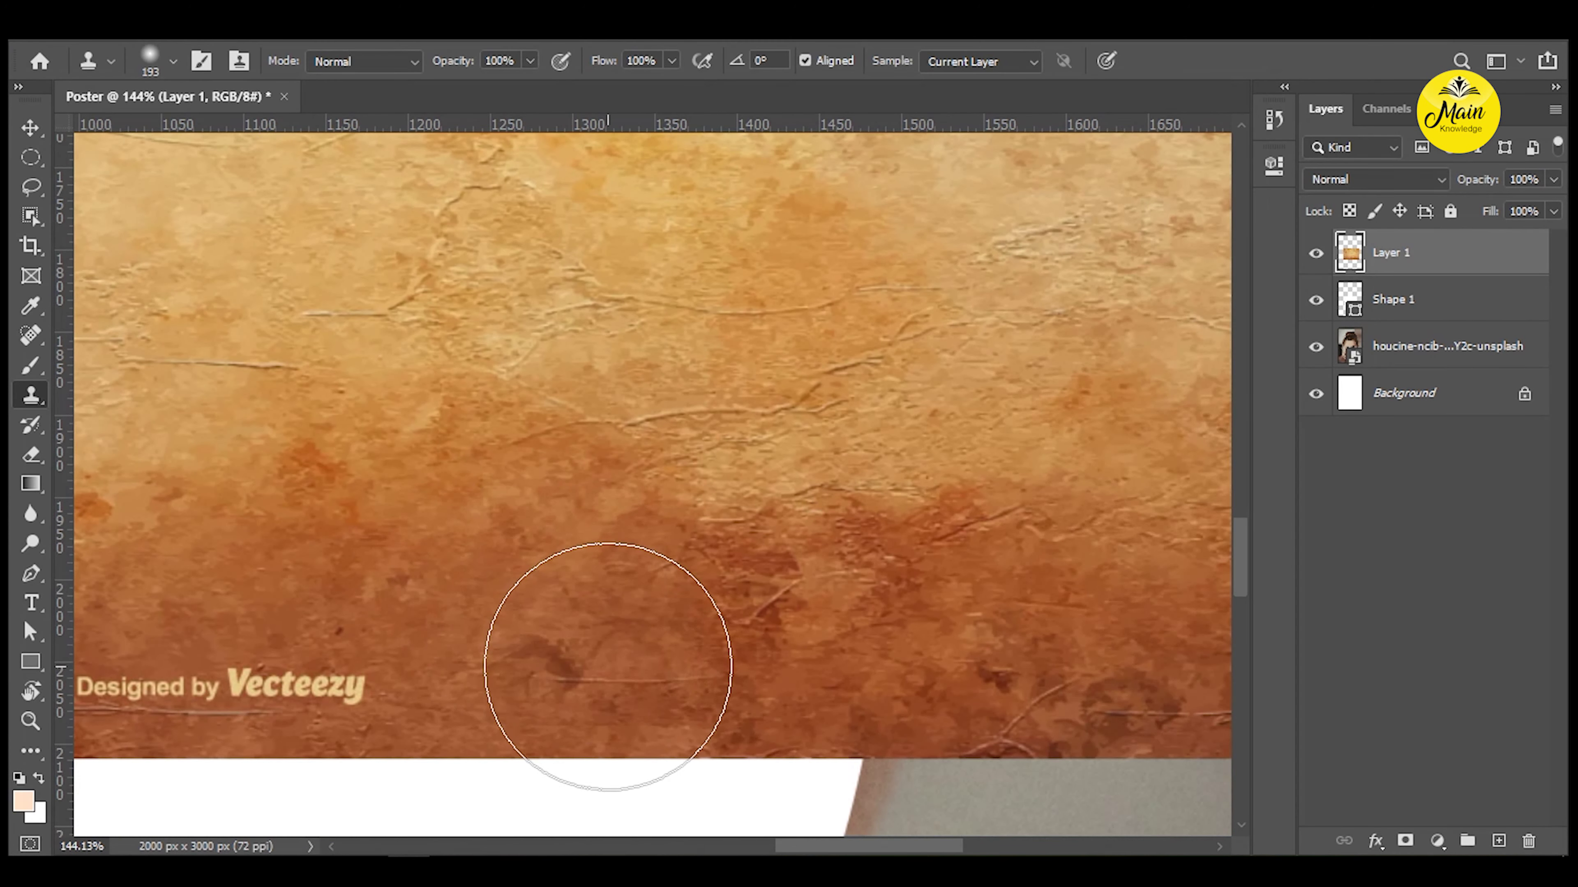
{"action": "left_click", "coordinate": [632, 664], "text": "alt"}
{"action": "left_click", "coordinate": [662, 634]}
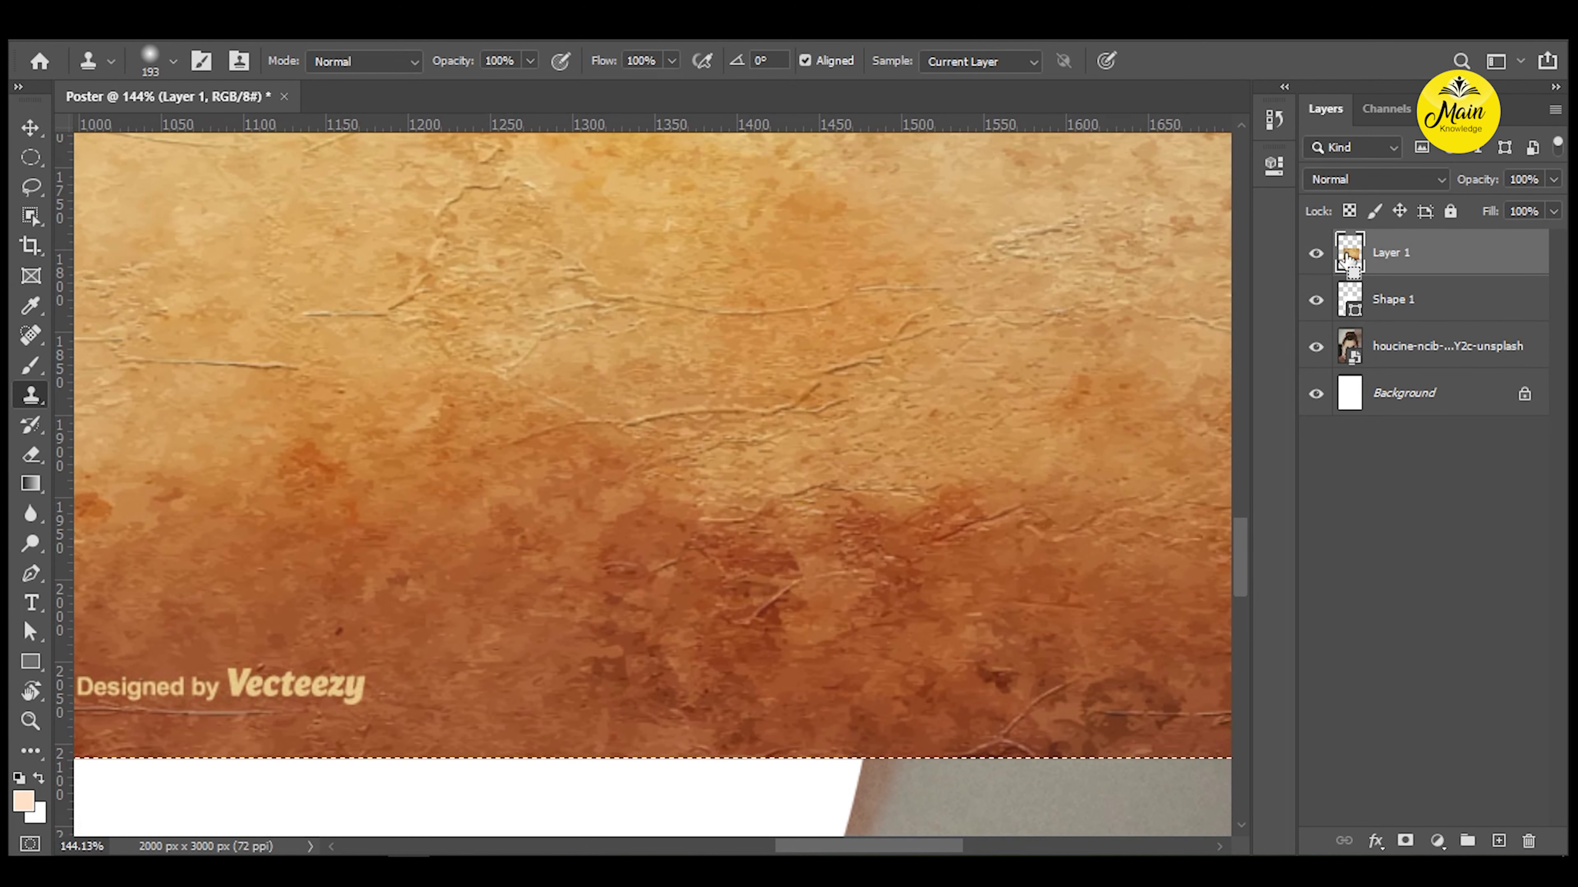
Clone away the 'Designed by Vecteezy' watermark text and zoom back out.
{"action": "left_click", "coordinate": [589, 663], "text": "alt"}
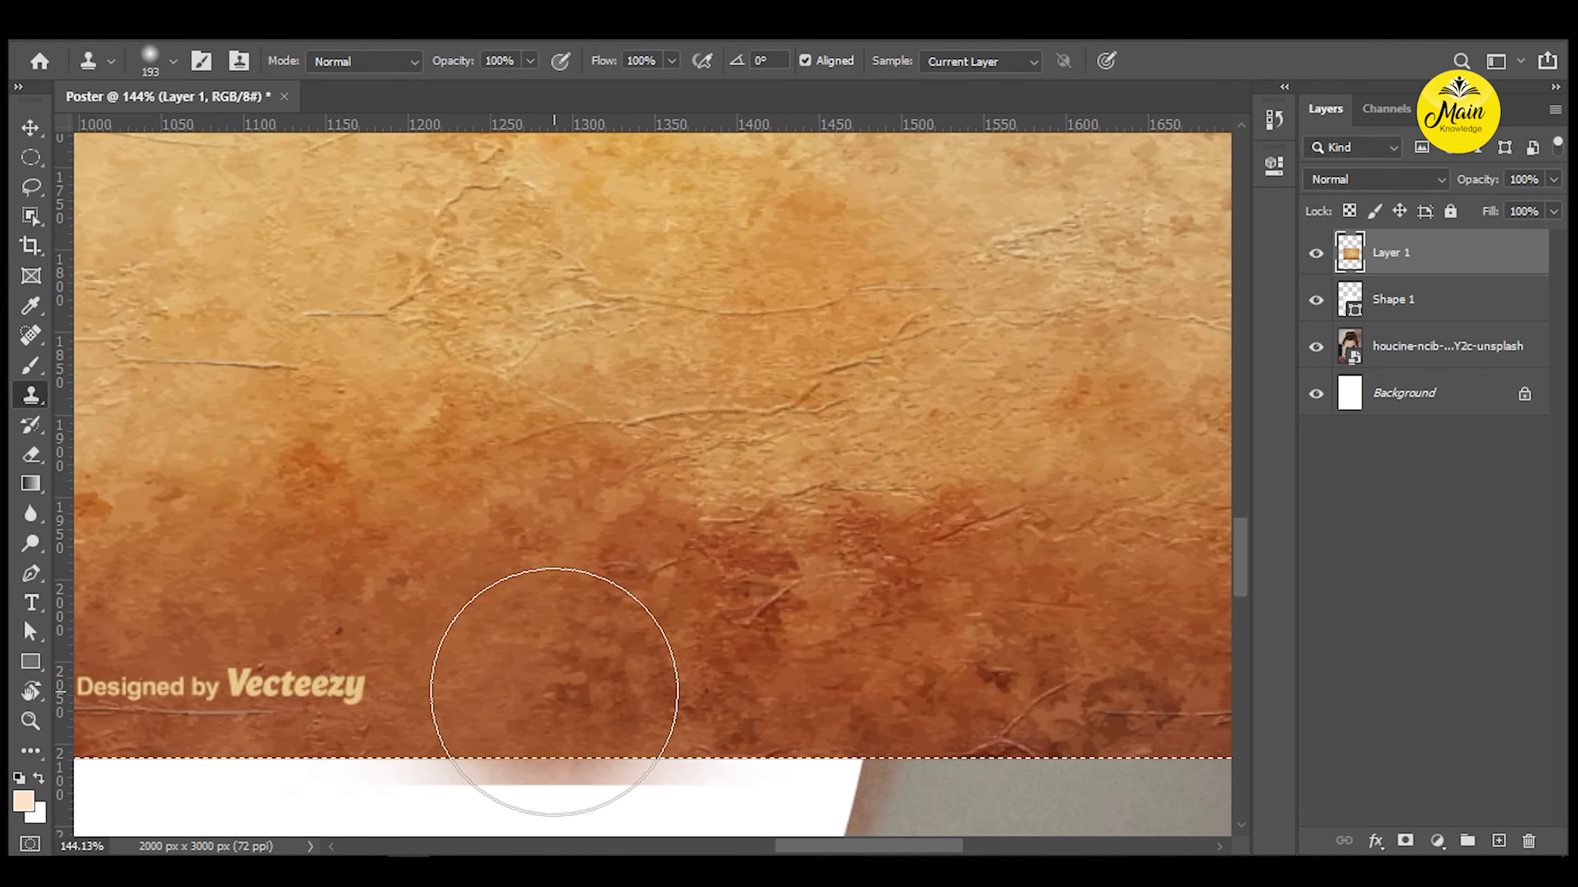
{"action": "mouse_move", "coordinate": [553, 687]}
{"action": "left_mouse_down"}
{"action": "mouse_move", "coordinate": [293, 697]}
{"action": "mouse_move", "coordinate": [304, 671]}
{"action": "left_mouse_up"}
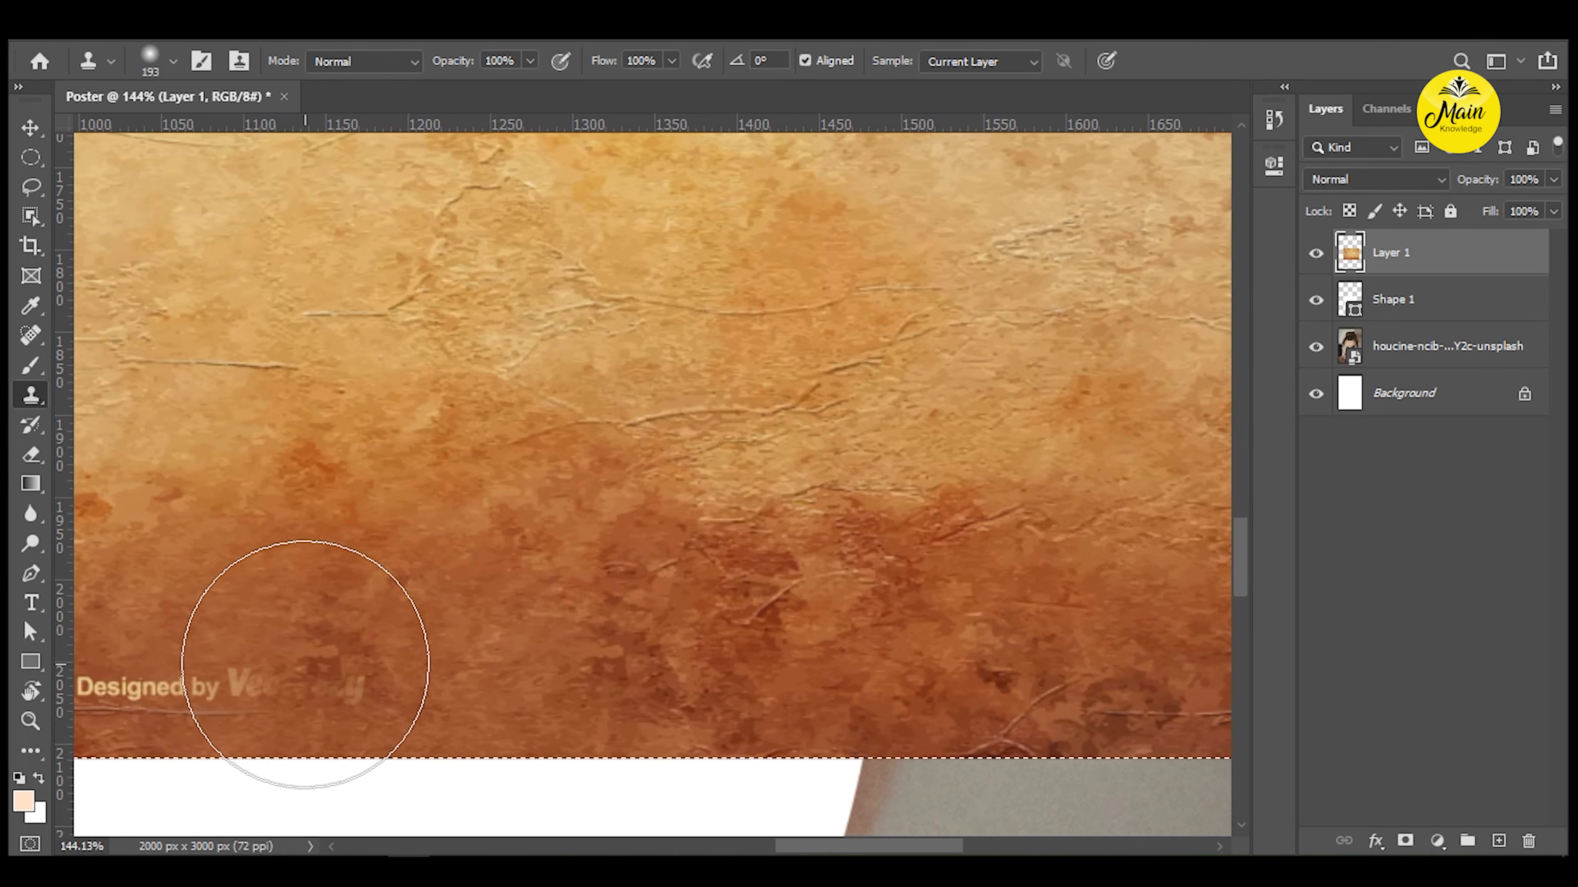
{"action": "left_click", "coordinate": [304, 665]}
{"action": "left_click_drag", "start_coordinate": [298, 665], "coordinate": [544, 654]}
{"action": "left_click", "coordinate": [430, 640]}
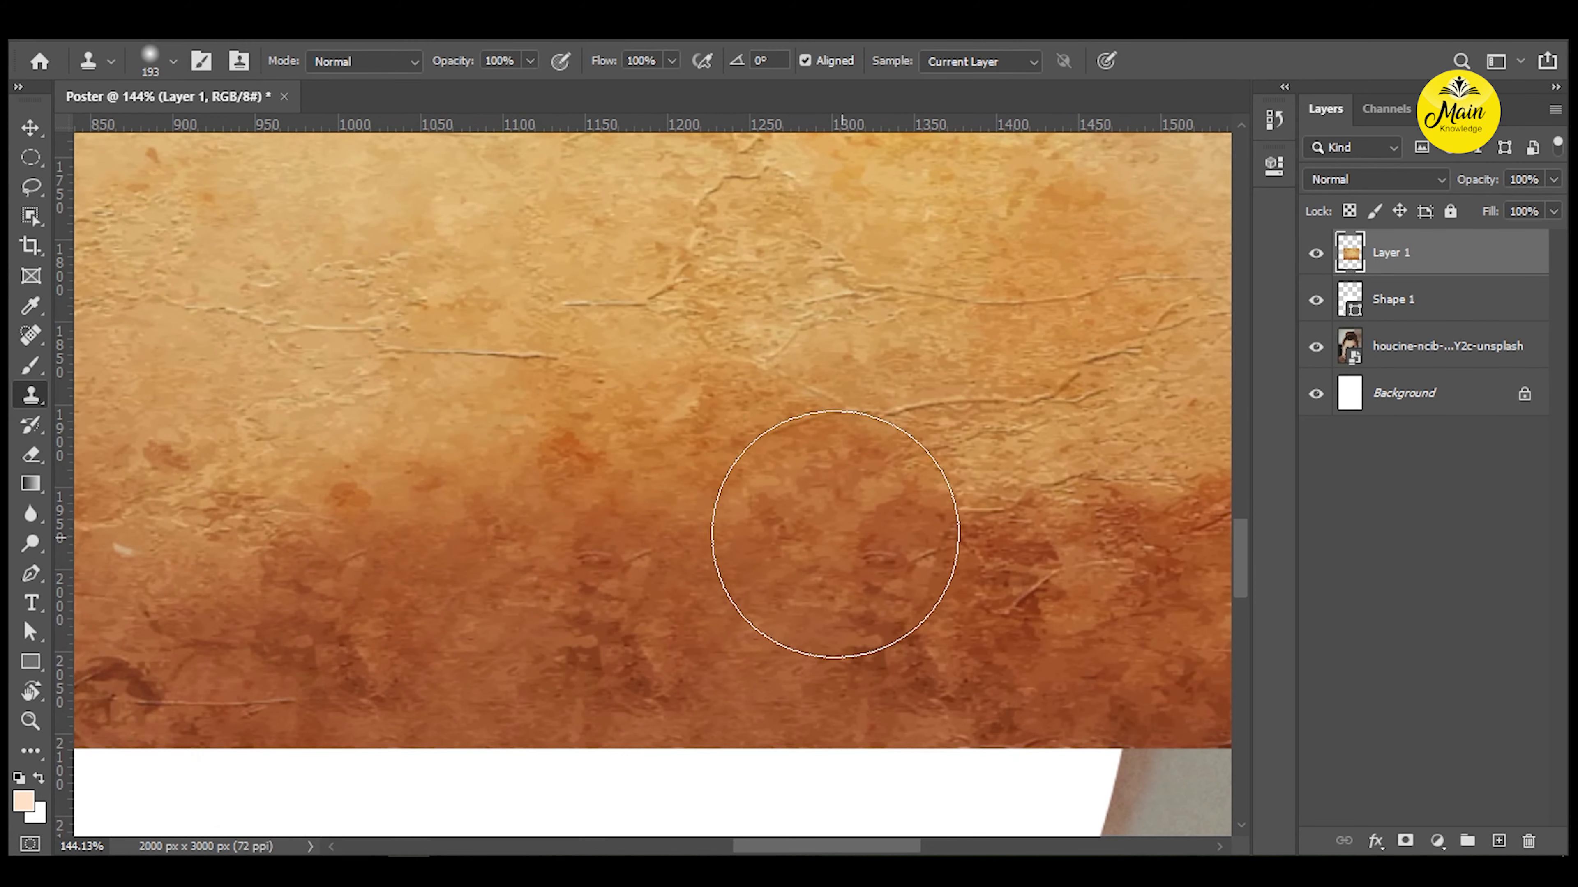
{"action": "scroll", "coordinate": [832, 541], "scroll_direction": "down", "scroll_amount": 3}
{"action": "scroll", "coordinate": [792, 500], "scroll_direction": "down", "scroll_amount": 3}
{"action": "left_click_drag", "start_coordinate": [793, 500], "coordinate": [780, 549]}
Move the texture over the face and clip it into Shape 1.
{"action": "key", "text": "v"}
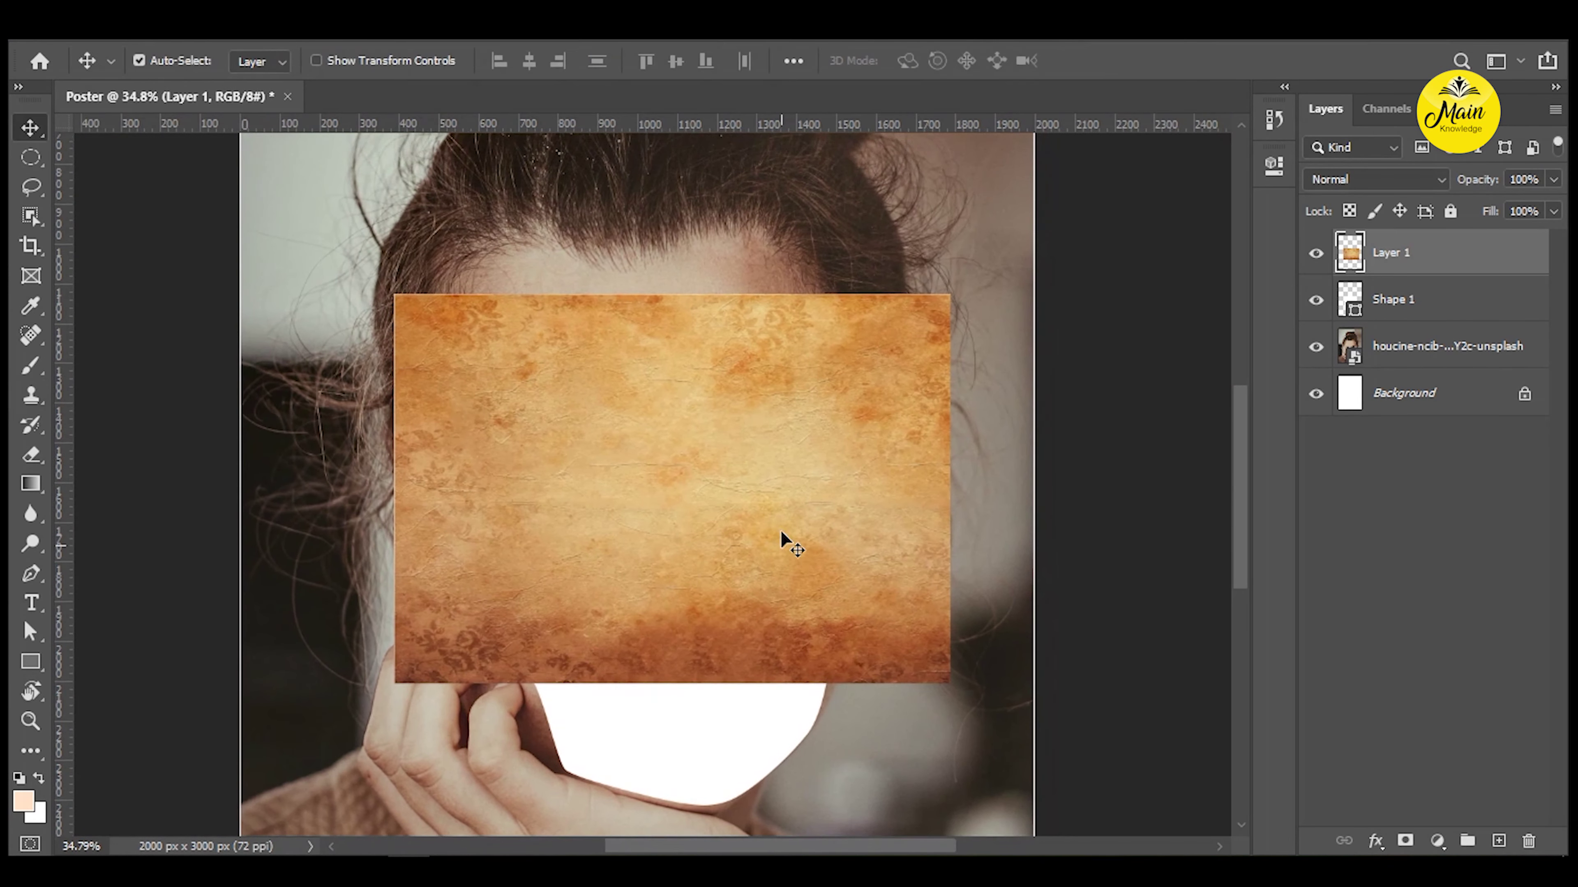
{"action": "left_click_drag", "start_coordinate": [782, 442], "coordinate": [782, 549]}
{"action": "key", "text": "ctrl+alt+g"}
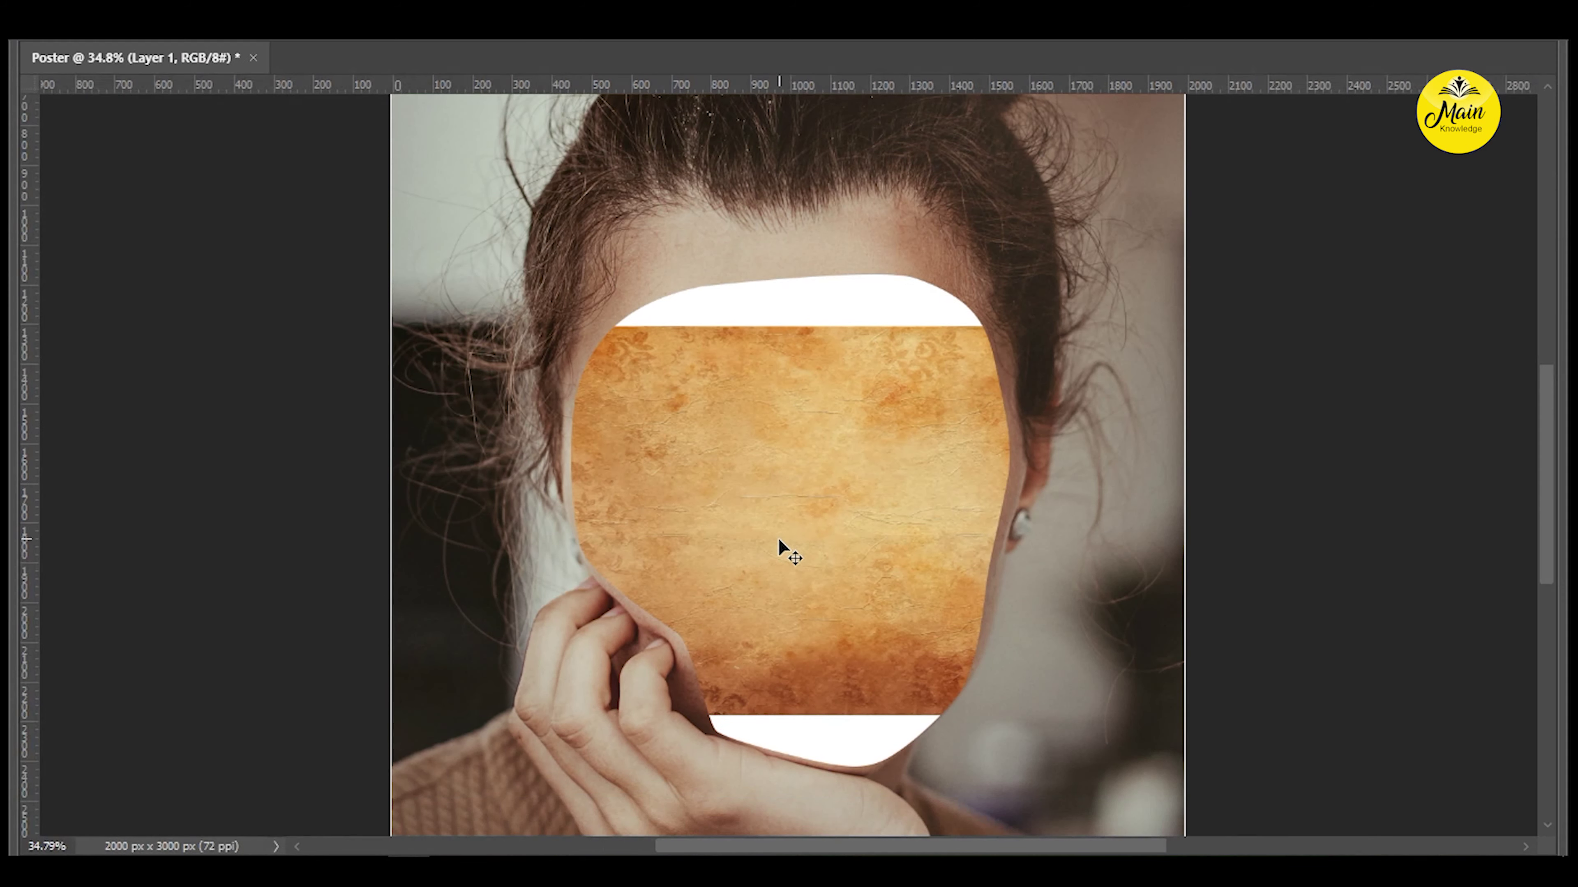
{"action": "left_click_drag", "start_coordinate": [779, 532], "coordinate": [700, 559]}
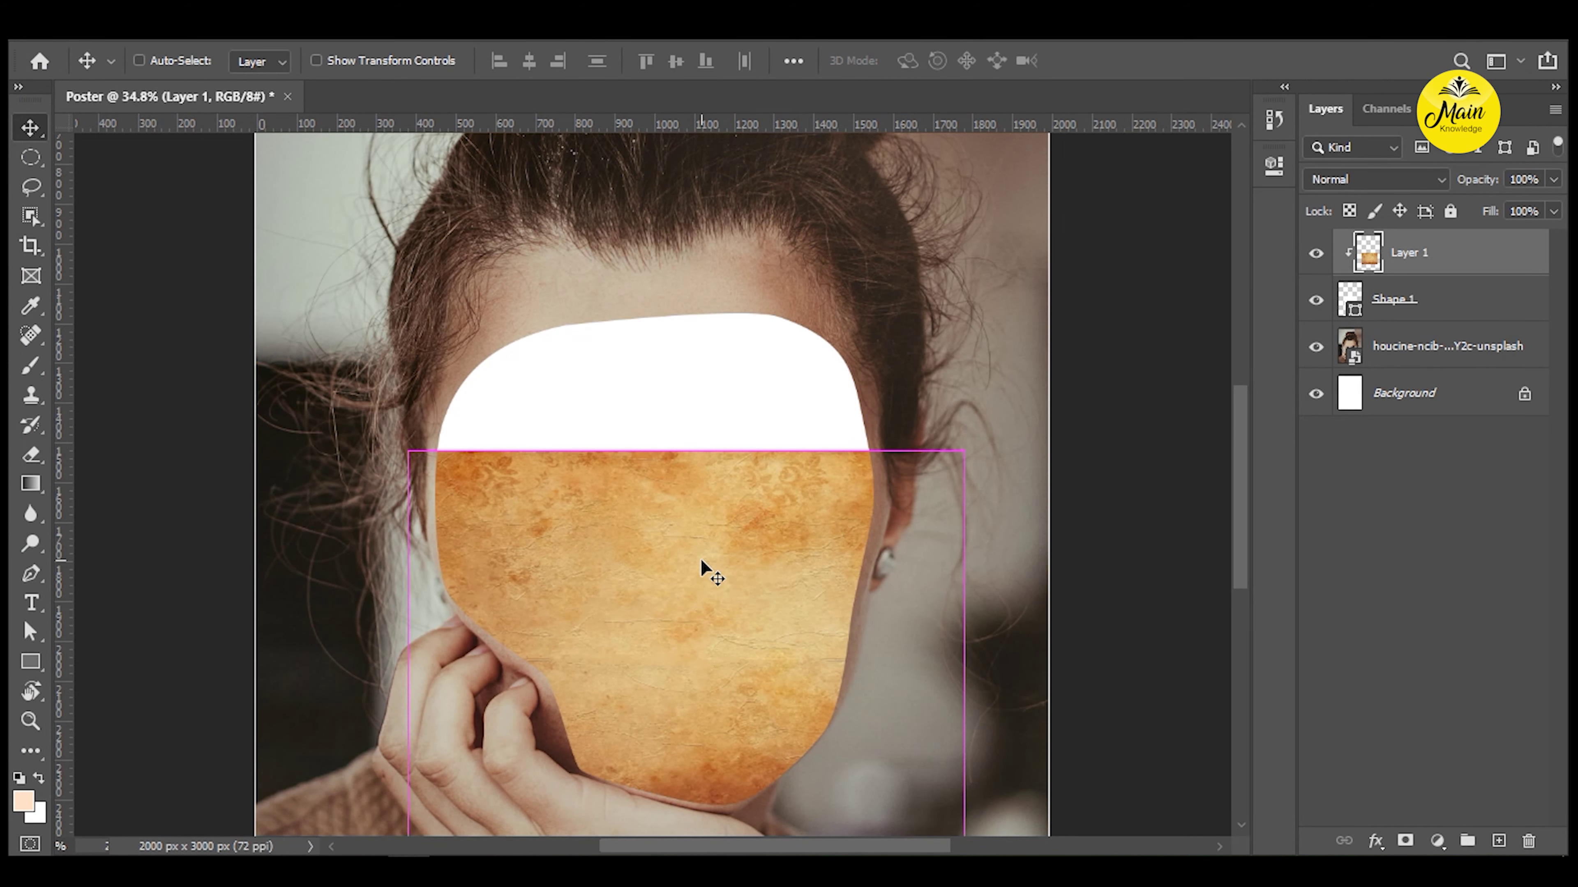
Duplicate the texture, flip it vertically, and position it over the forehead.
{"action": "key", "text": "ctrl+j"}
{"action": "key", "text": "ctrl+t"}
{"action": "right_click", "coordinate": [701, 560]}
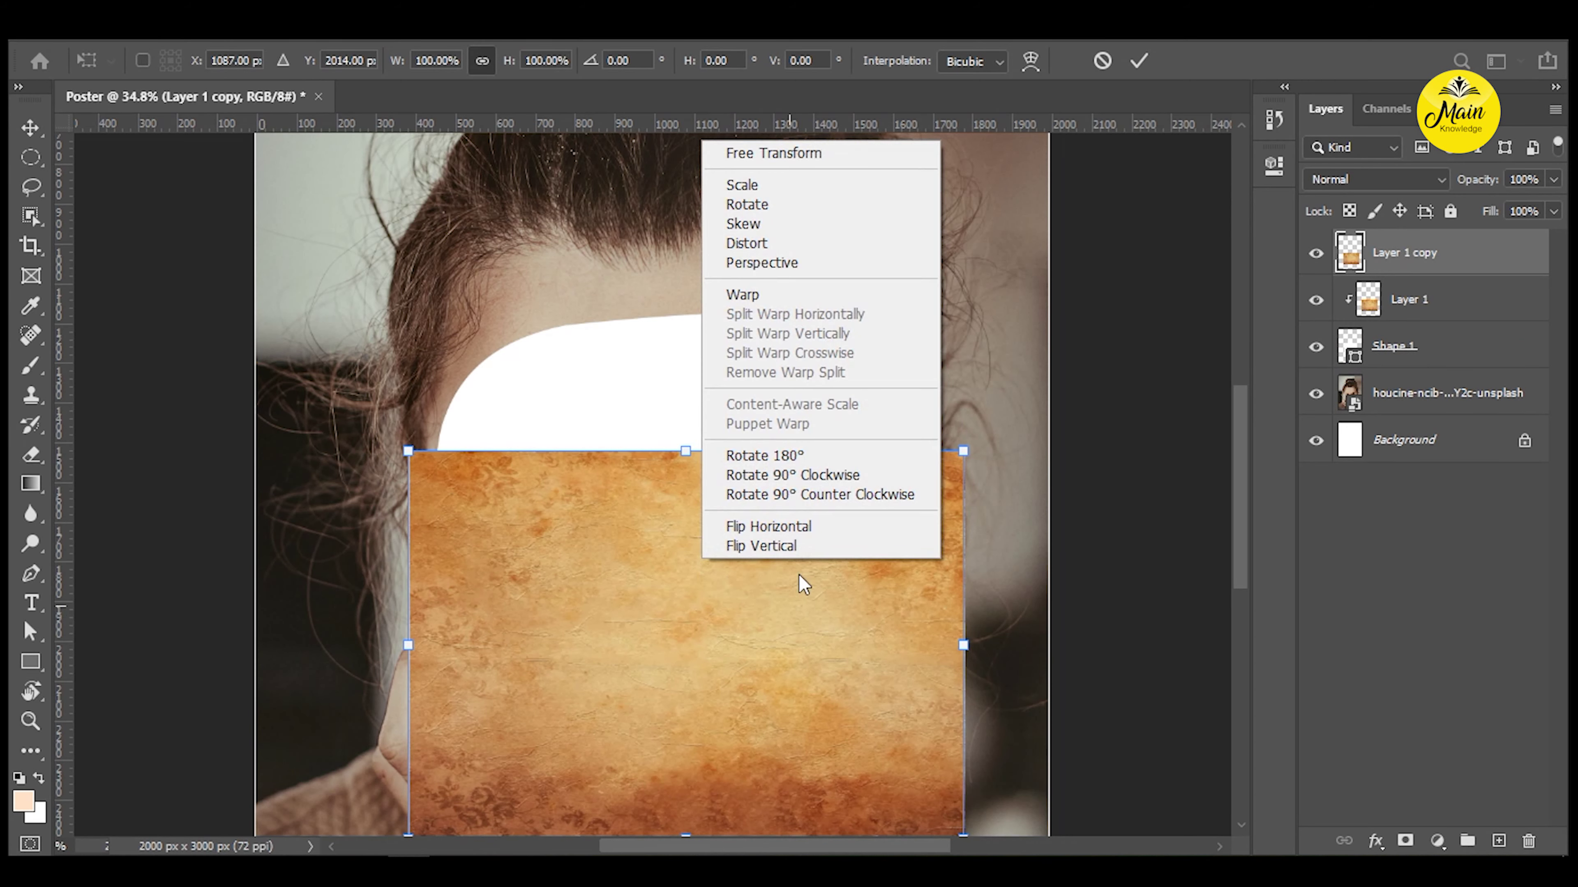
{"action": "left_click", "coordinate": [761, 546]}
{"action": "mouse_move", "coordinate": [774, 646]}
{"action": "left_mouse_down"}
{"action": "mouse_move", "coordinate": [769, 224]}
{"action": "mouse_move", "coordinate": [736, 328]}
{"action": "left_mouse_up"}
{"action": "key", "text": "Return"}
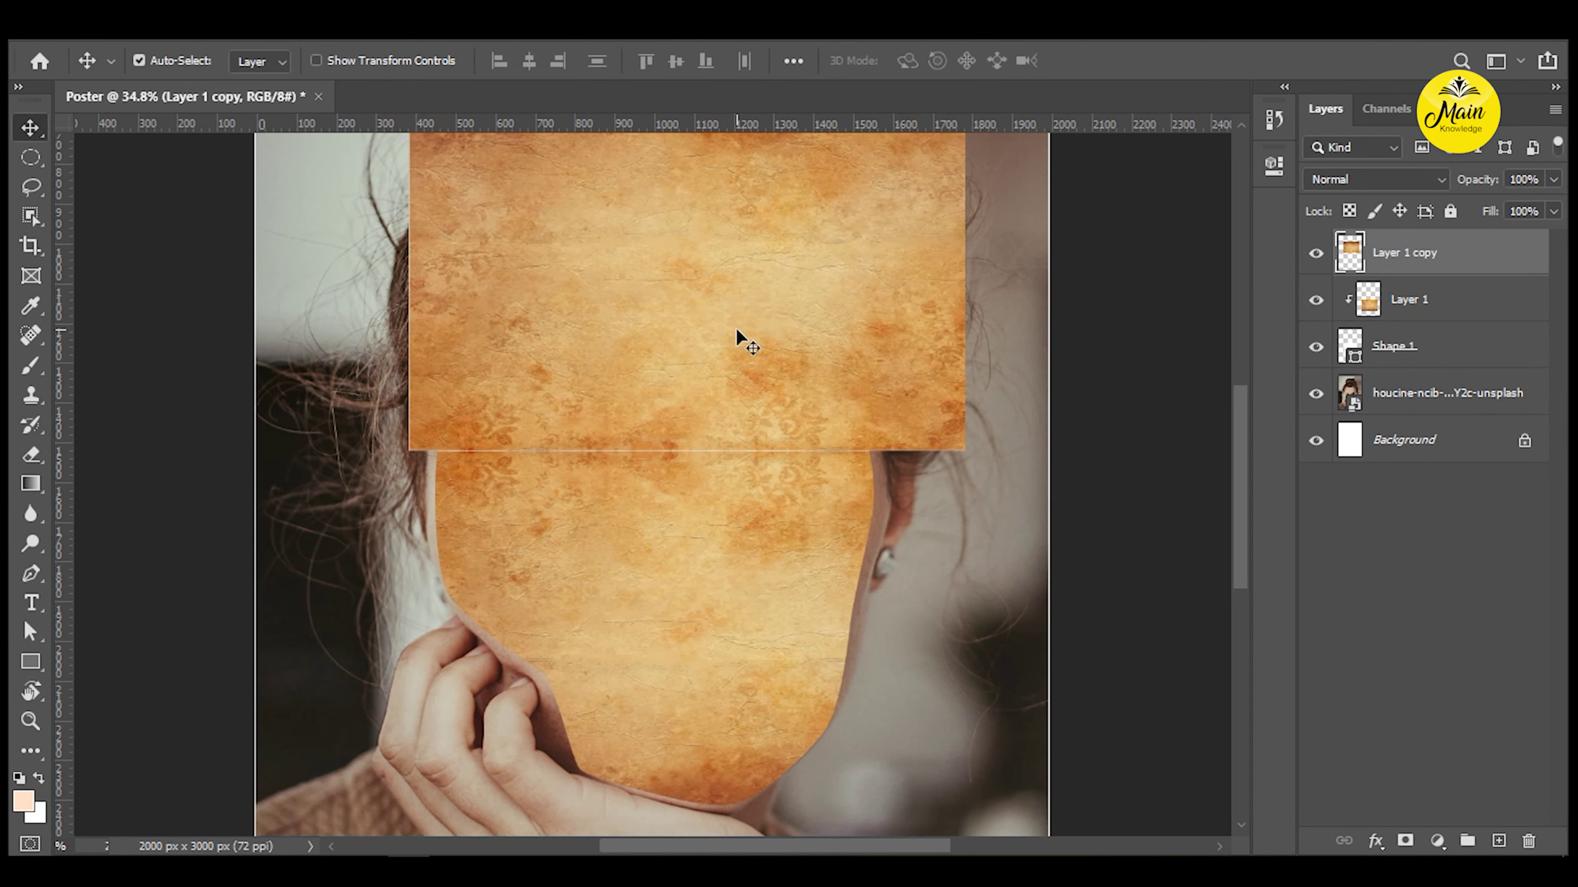
{"action": "key", "text": "shift+Down"}
{"action": "key", "text": "shift+Down"}
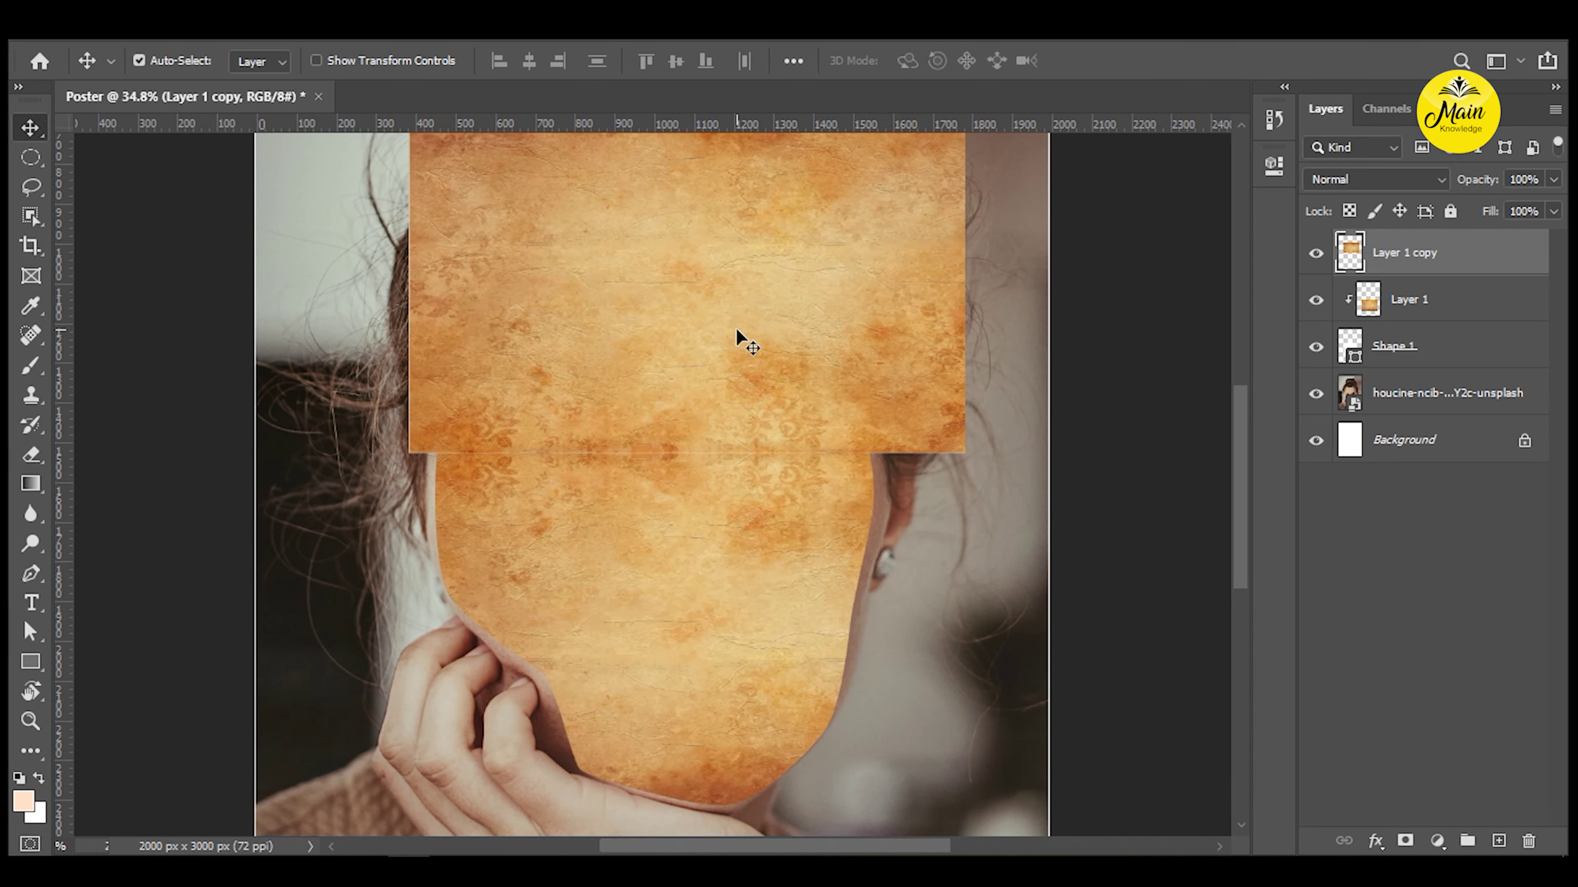
{"action": "key", "text": "shift+Down"}
{"action": "key", "text": "shift+Down"}
{"action": "key", "text": "shift+Down"}
{"action": "key", "text": "shift+Down"}
{"action": "key", "text": "shift+Down"}
{"action": "key", "text": "shift+Down"}
{"action": "key", "text": "shift+Down"}
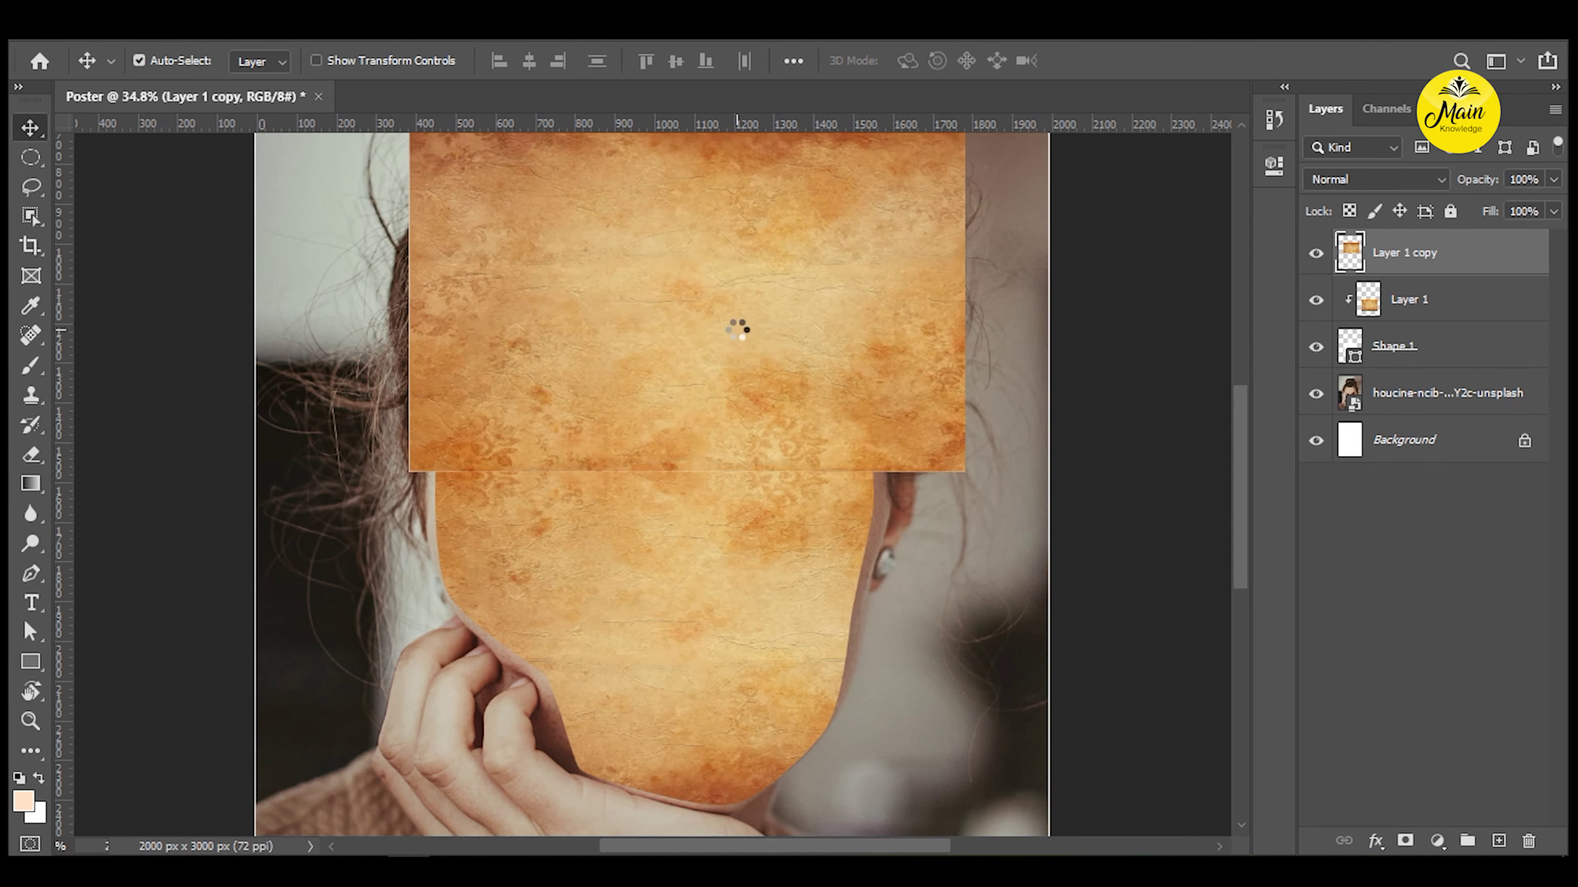
Soft-erase the flipped copy's hard bottom edge with a 306 px eraser.
{"action": "key", "text": "e"}
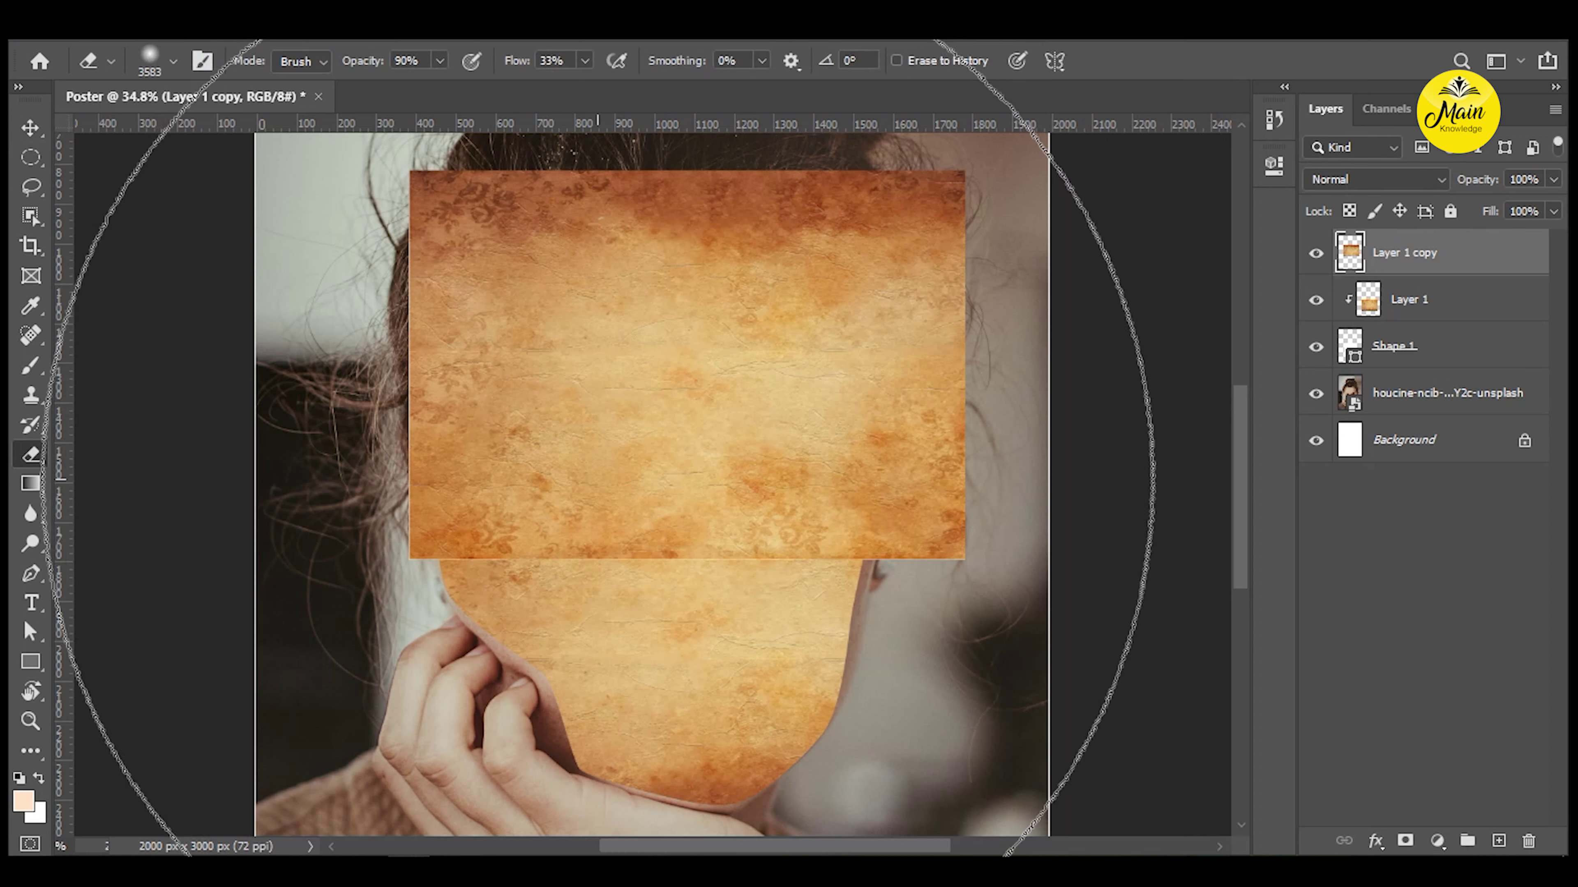
{"action": "right_click", "coordinate": [598, 443]}
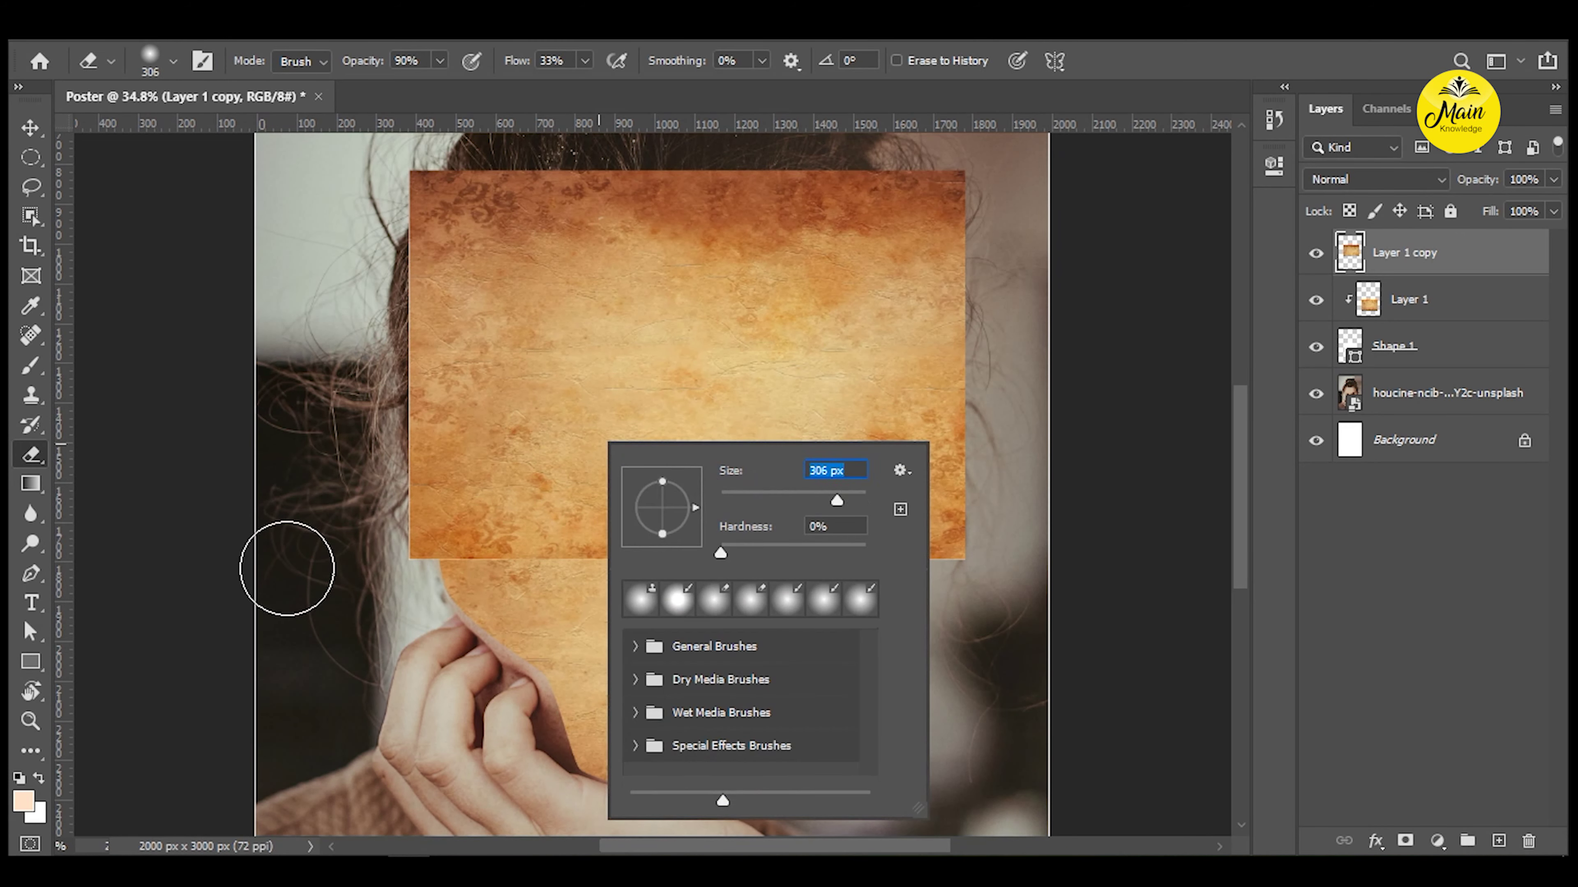
{"action": "key", "text": "Return"}
{"action": "left_click_drag", "start_coordinate": [750, 570], "coordinate": [1056, 546]}
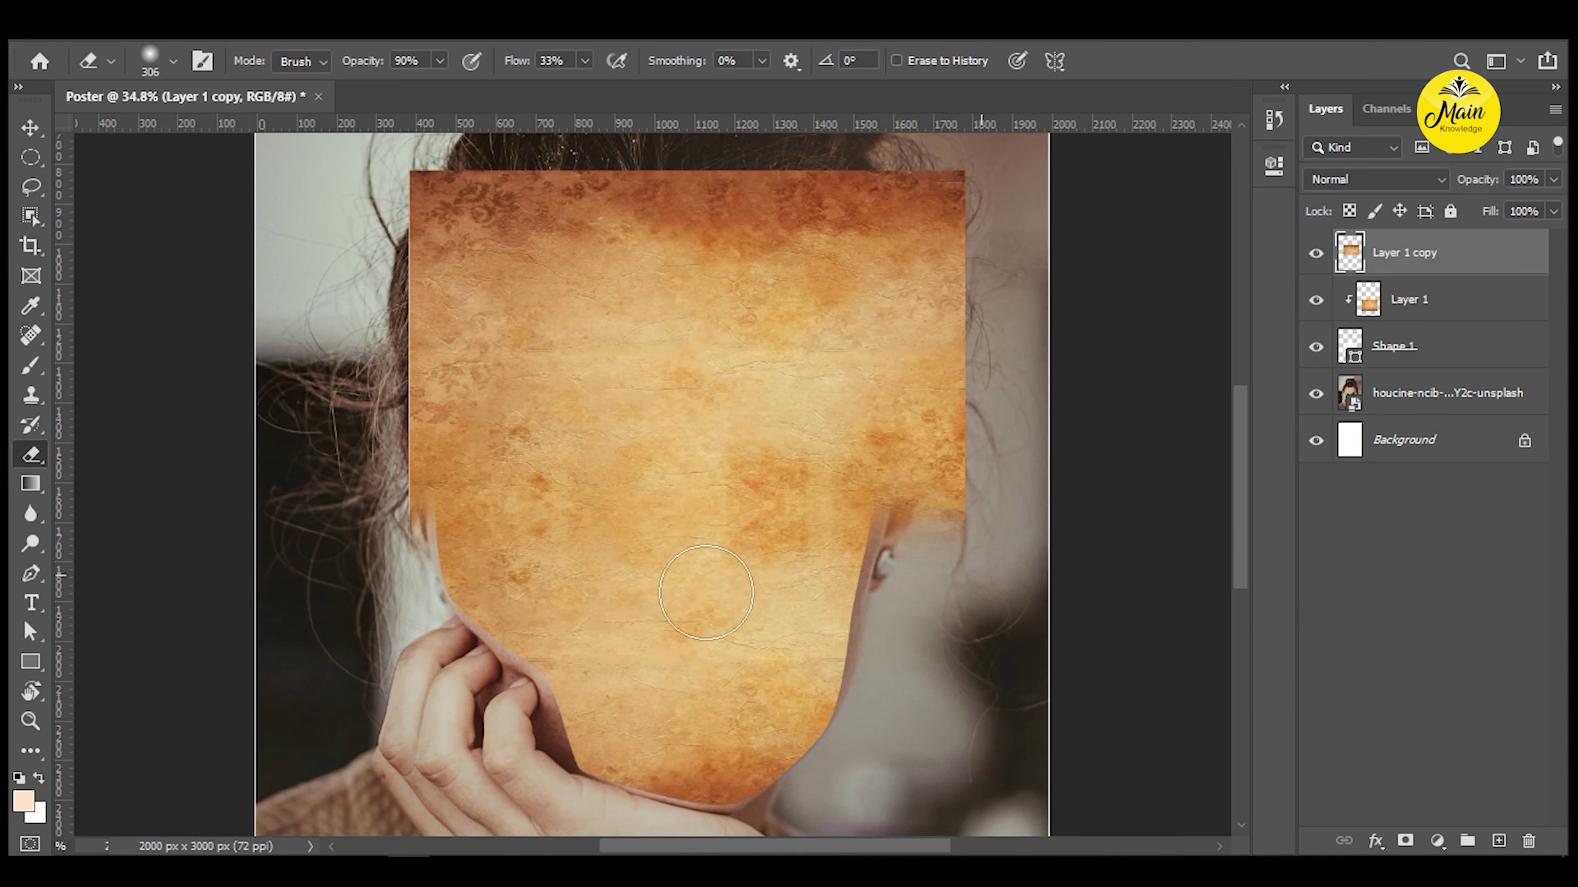
Nudge the texture copy down slightly and clip it into the face shape.
{"action": "key", "text": "v"}
{"action": "key", "text": "shift+Down"}
{"action": "key", "text": "alt+shift+bracketleft"}
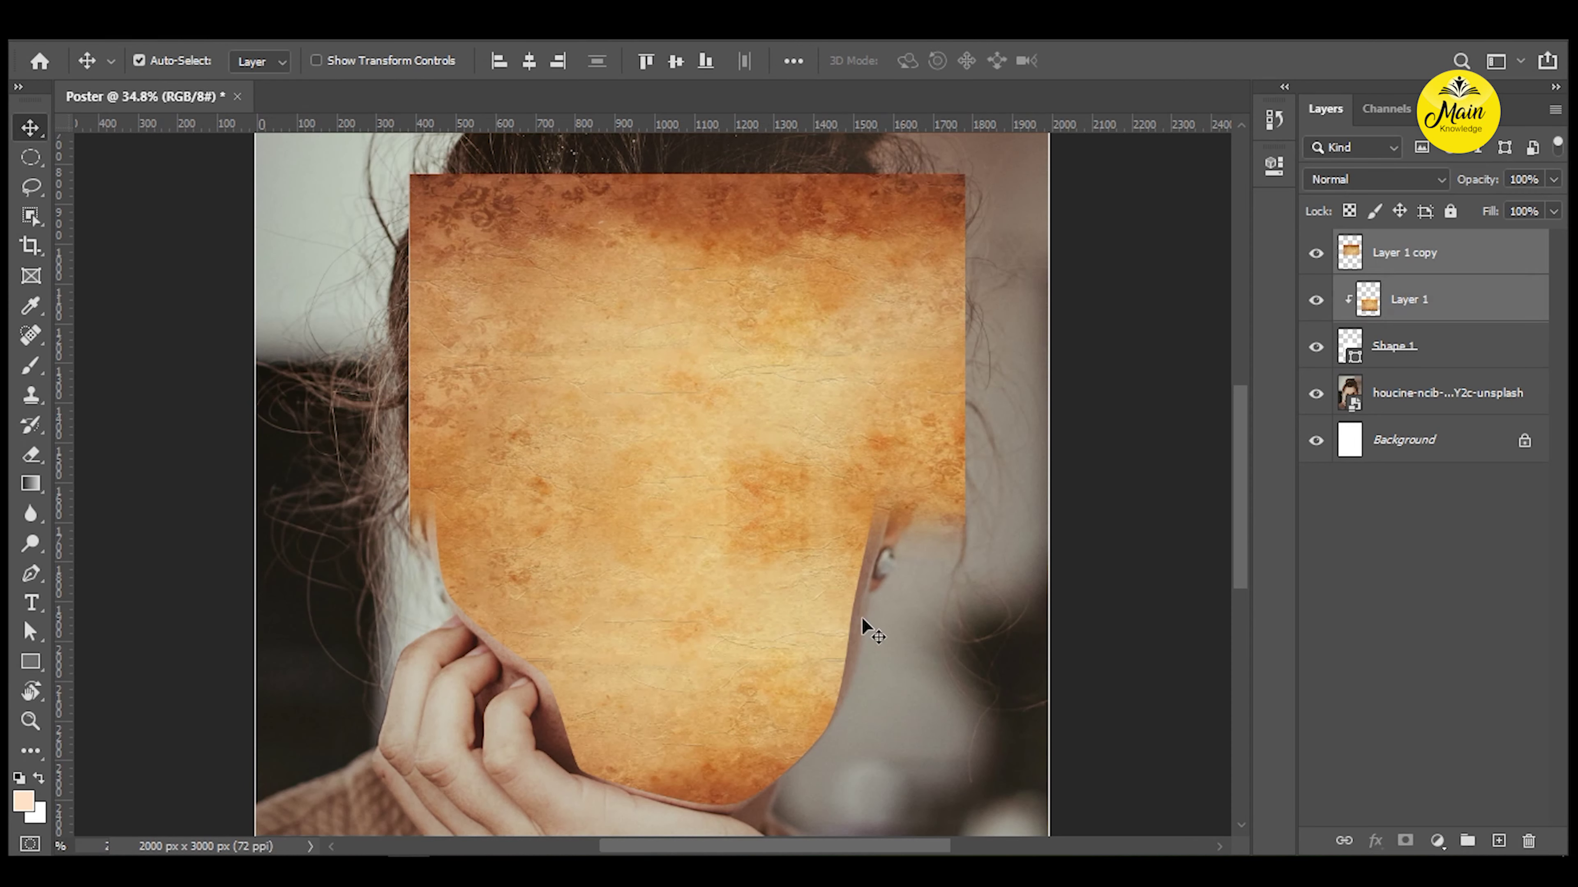
{"action": "left_click", "coordinate": [1467, 261]}
{"action": "key", "text": "ctrl+alt+g"}
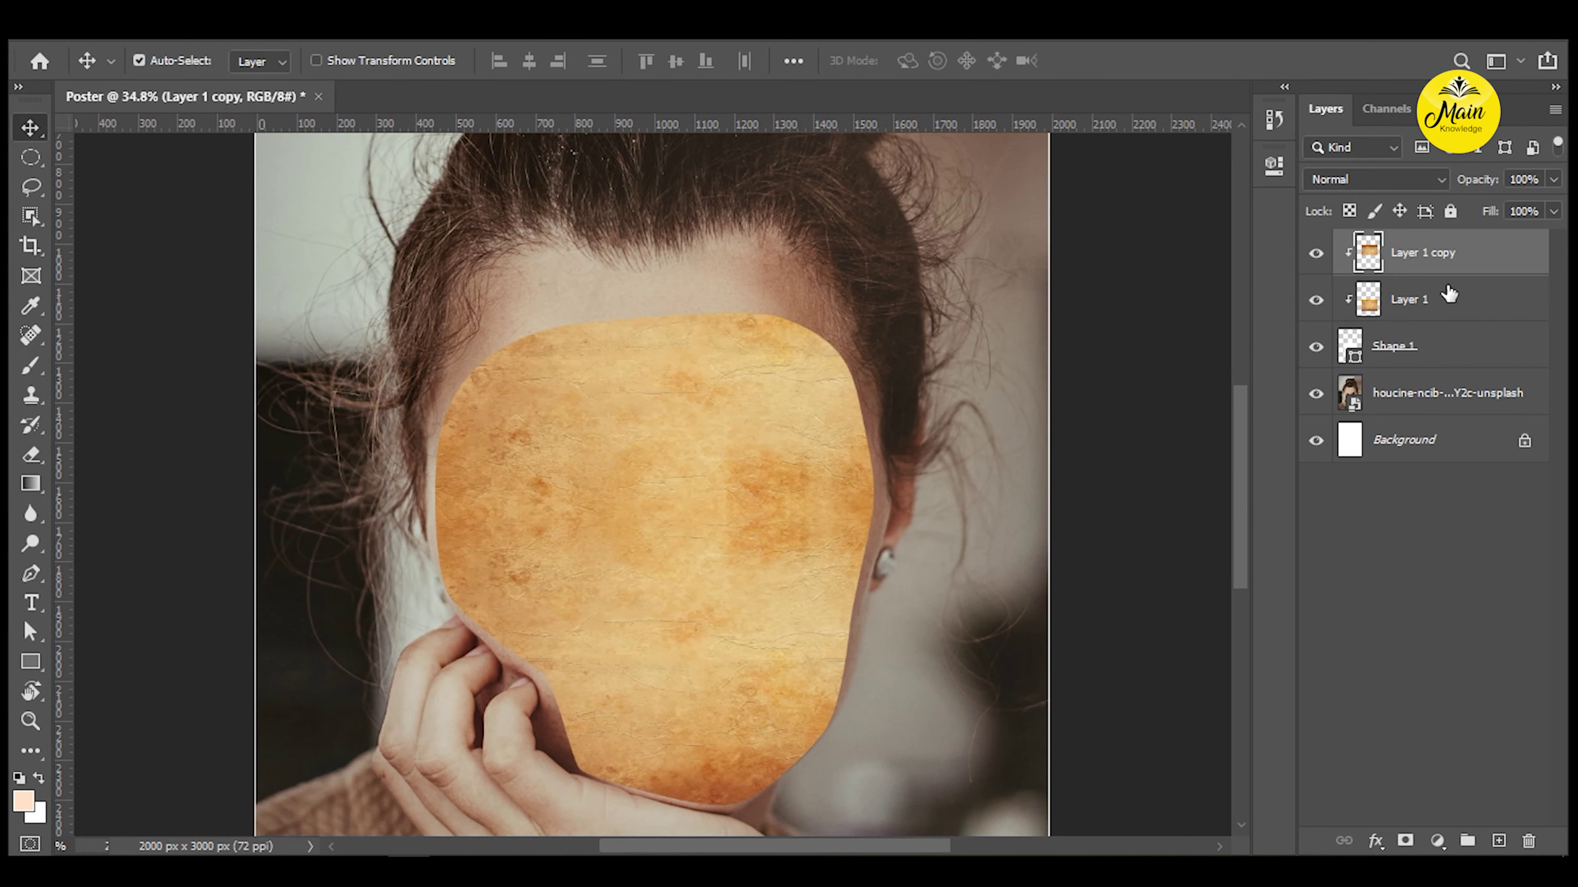
Merge Layer 1 and its flipped copy into one texture layer.
{"action": "left_click", "coordinate": [1449, 300], "text": "shift"}
{"action": "key", "text": "ctrl+e"}
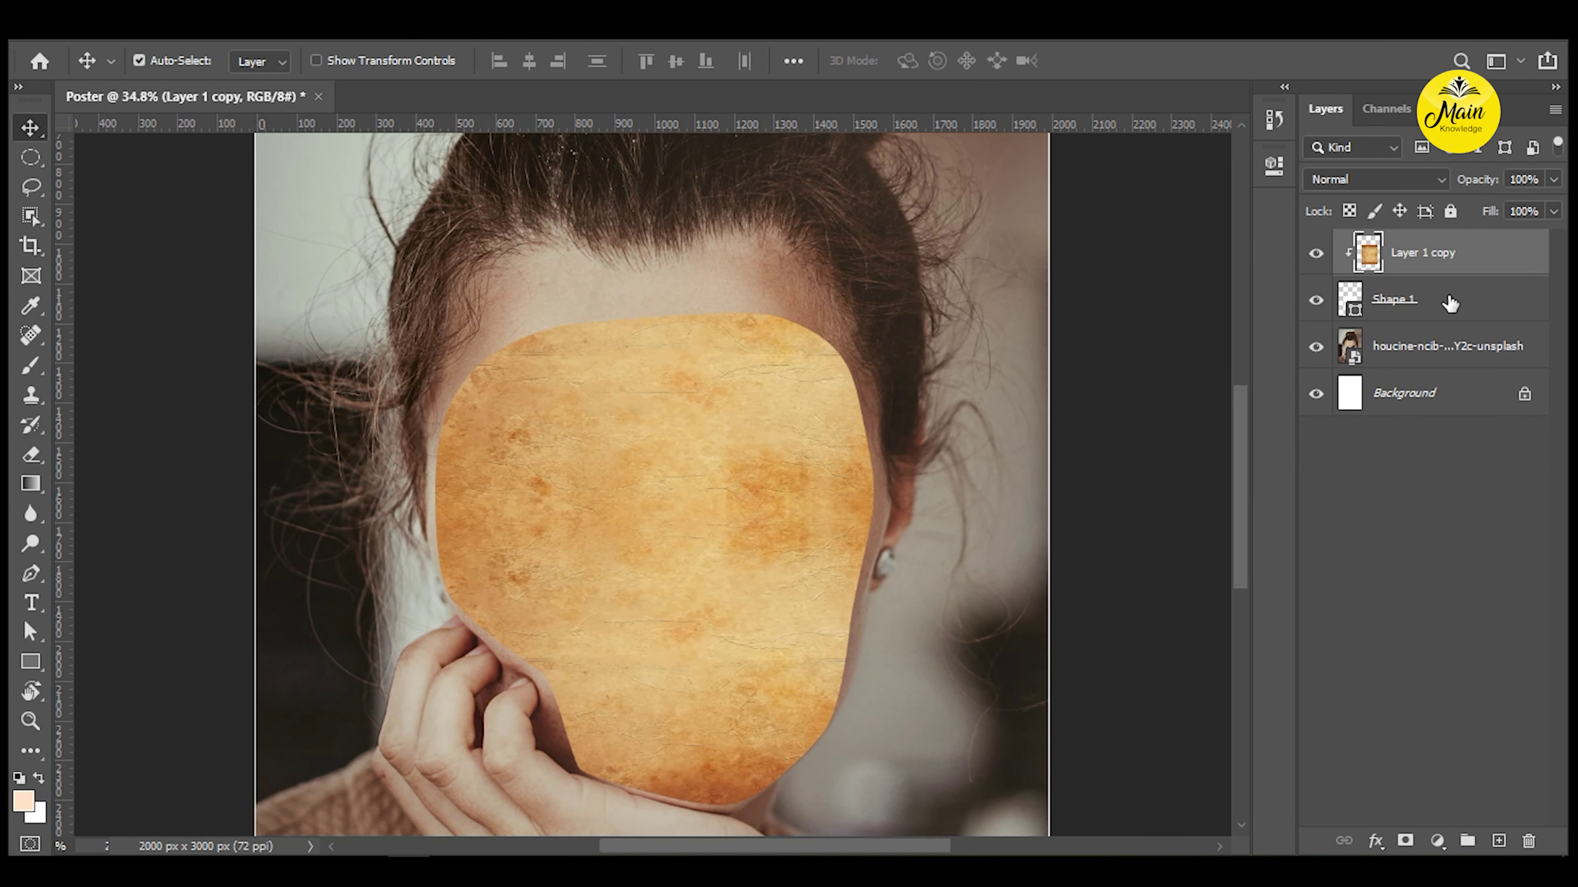
{"action": "scroll", "coordinate": [606, 430], "scroll_direction": "up", "scroll_amount": 2}
{"action": "scroll", "coordinate": [616, 430], "scroll_direction": "up", "scroll_amount": 3}
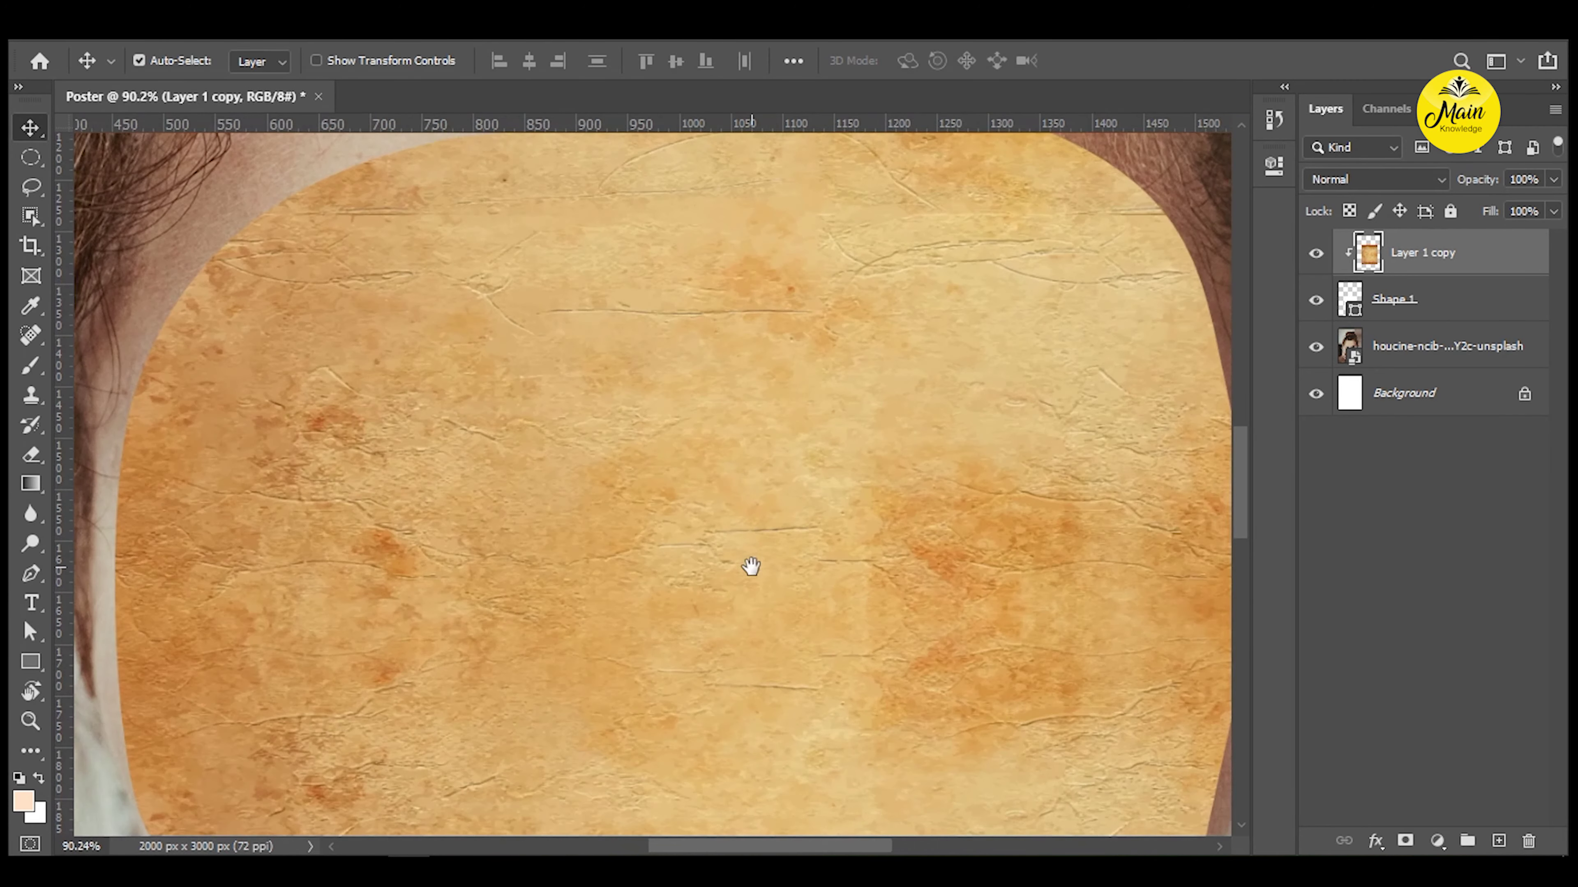
{"action": "left_click_drag", "start_coordinate": [750, 570], "coordinate": [738, 490]}
{"action": "scroll", "coordinate": [737, 491], "scroll_direction": "down", "scroll_amount": 4}
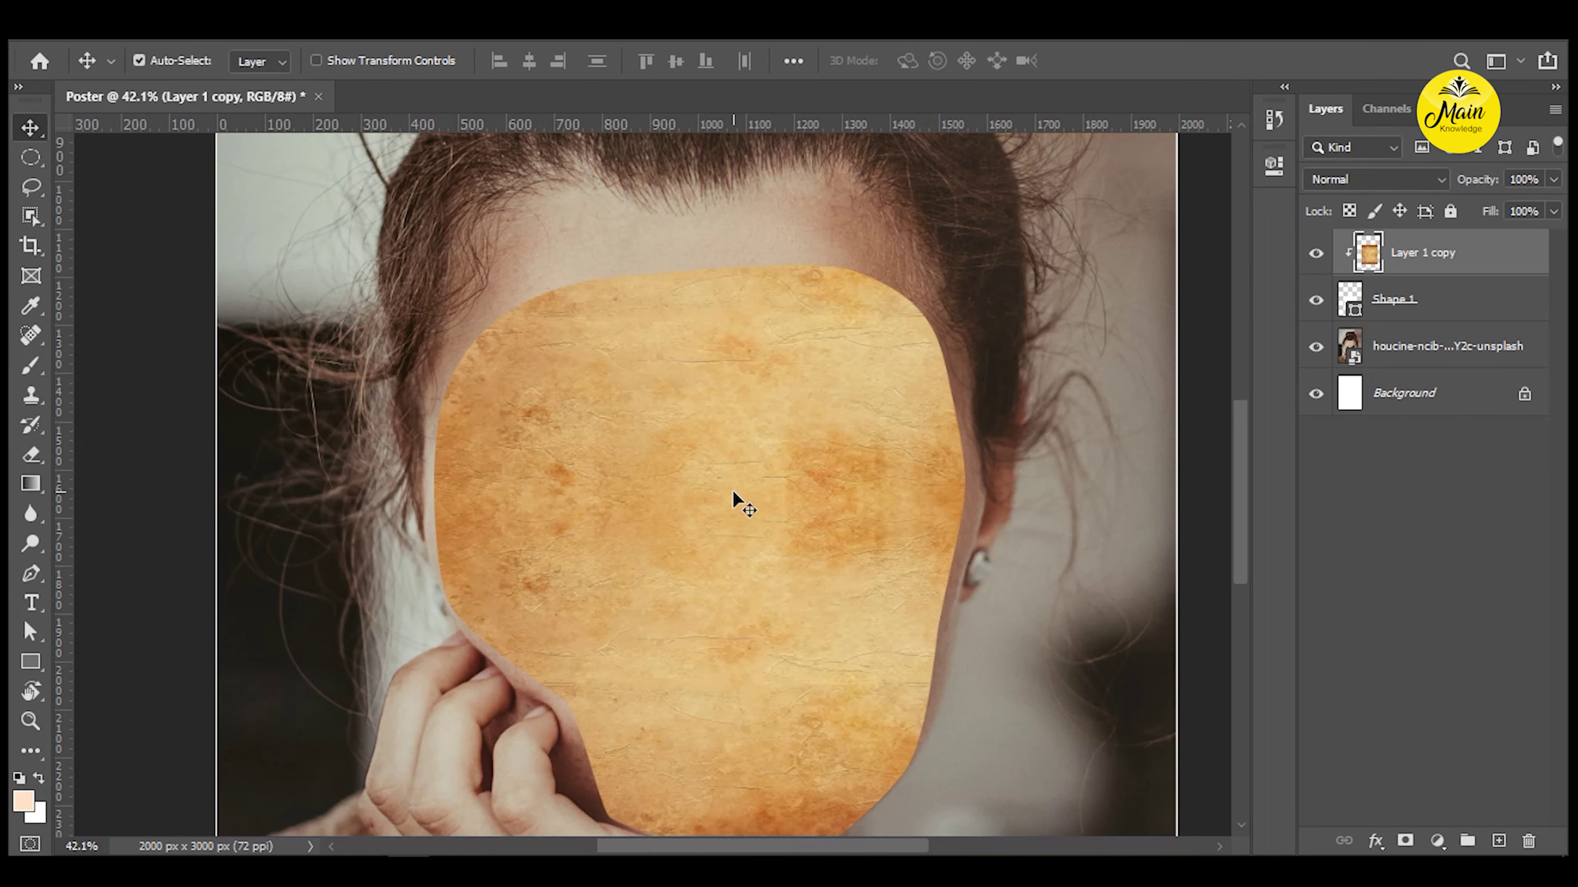
Show the guides and convert the merged texture to a smart object.
{"action": "key", "text": "ctrl+semicolon"}
{"action": "key", "text": "ctrl+semicolon"}
{"action": "right_click", "coordinate": [1402, 254]}
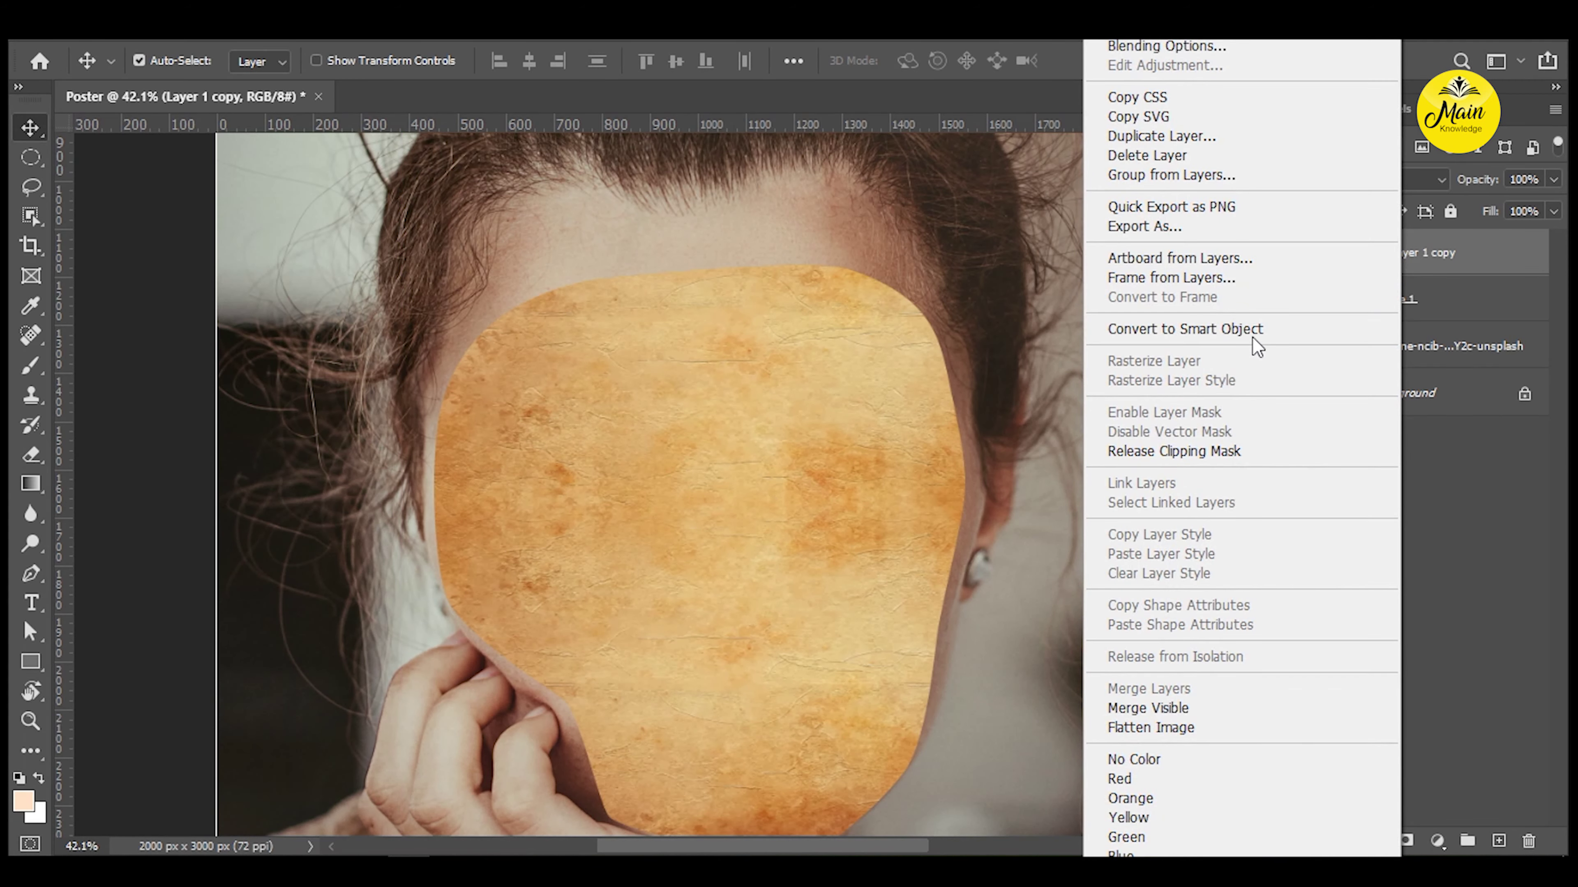
{"action": "left_click", "coordinate": [1185, 329]}
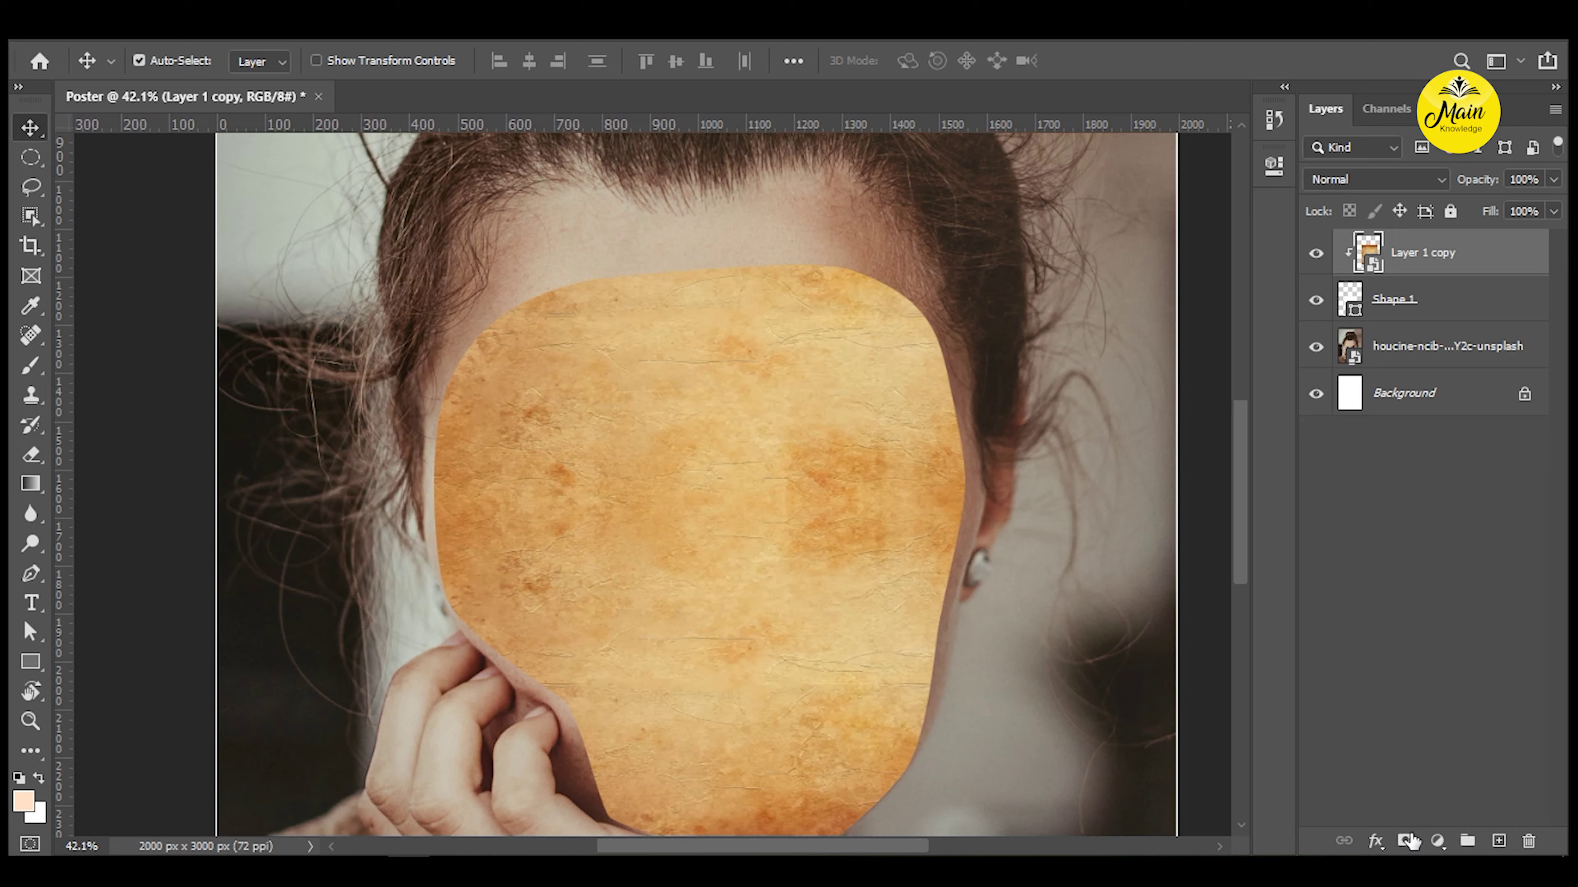
{"action": "left_click", "coordinate": [1435, 840]}
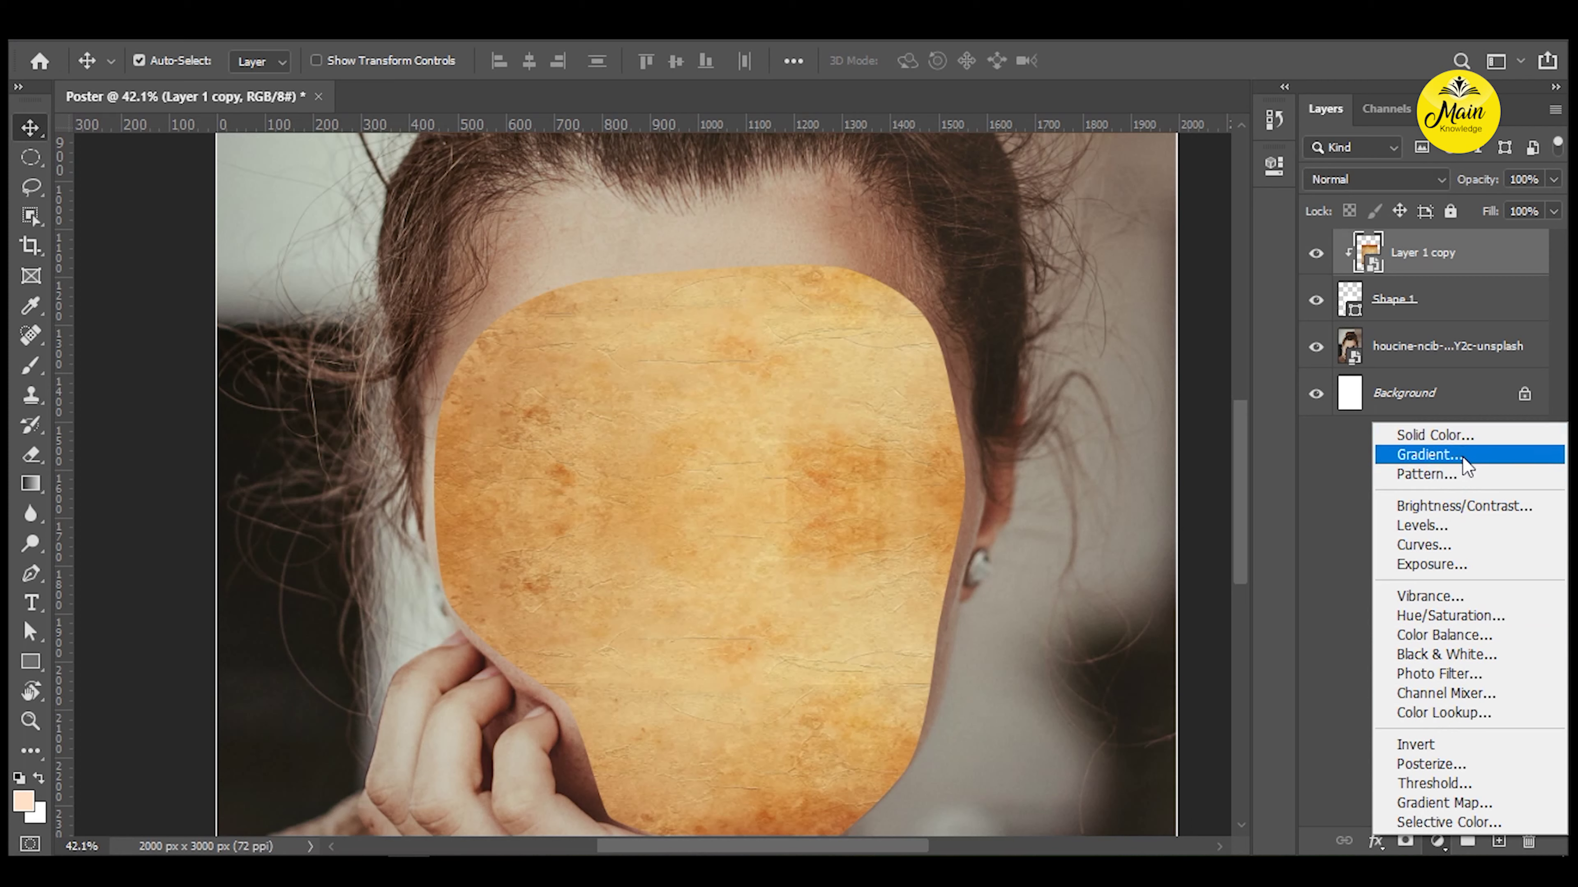
Add a Brightness/Contrast adjustment clipped to the face texture with brightness lowered to -75.
{"action": "left_click", "coordinate": [1476, 507]}
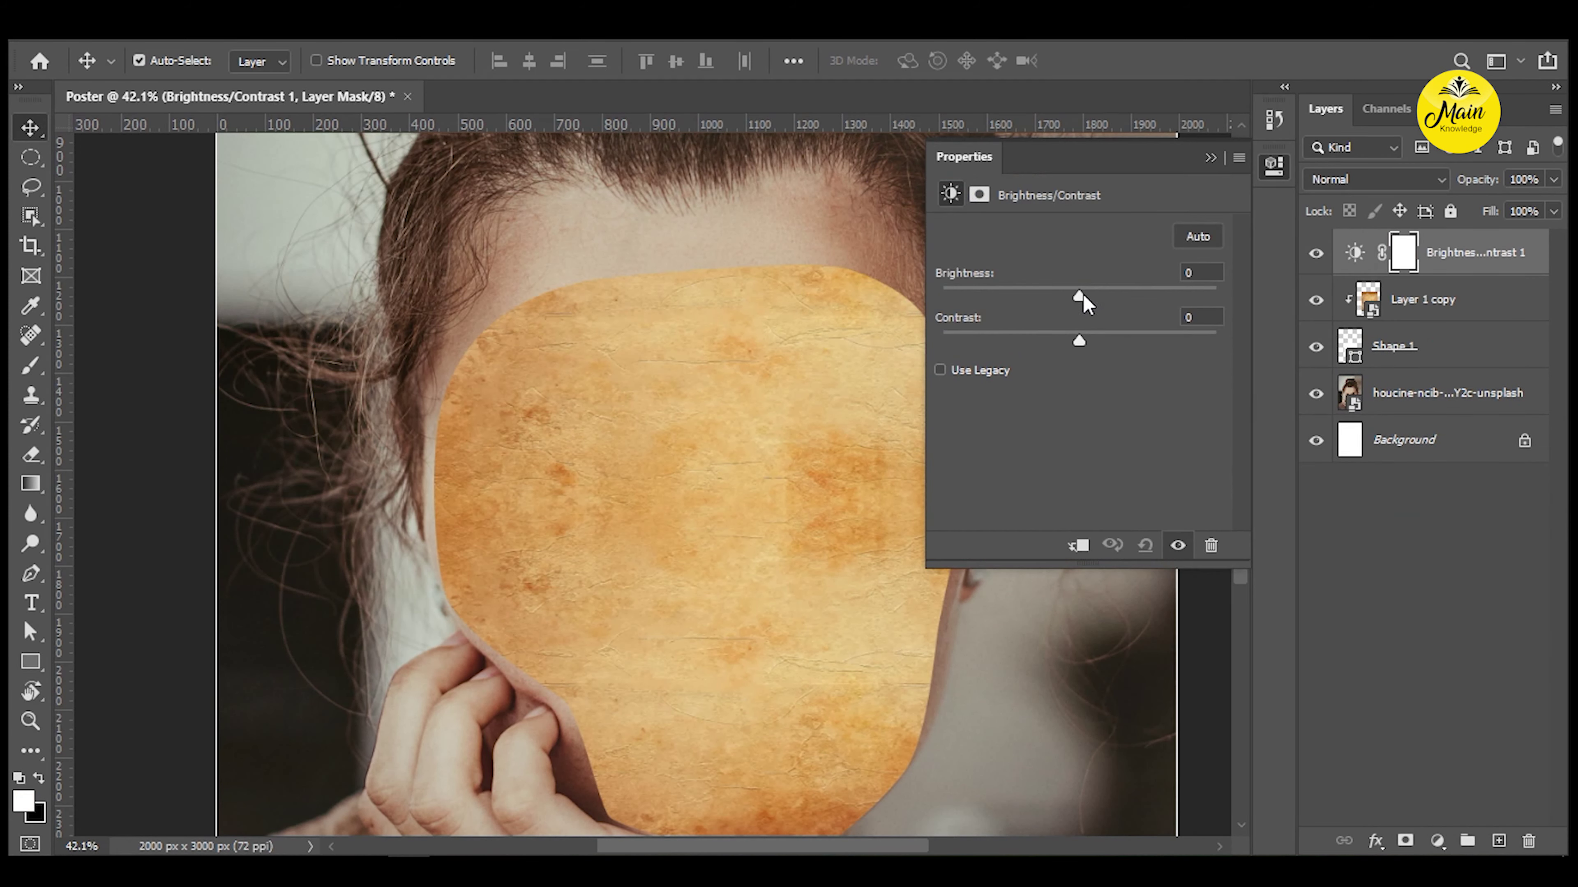
{"action": "left_click_drag", "start_coordinate": [1081, 296], "coordinate": [1086, 296]}
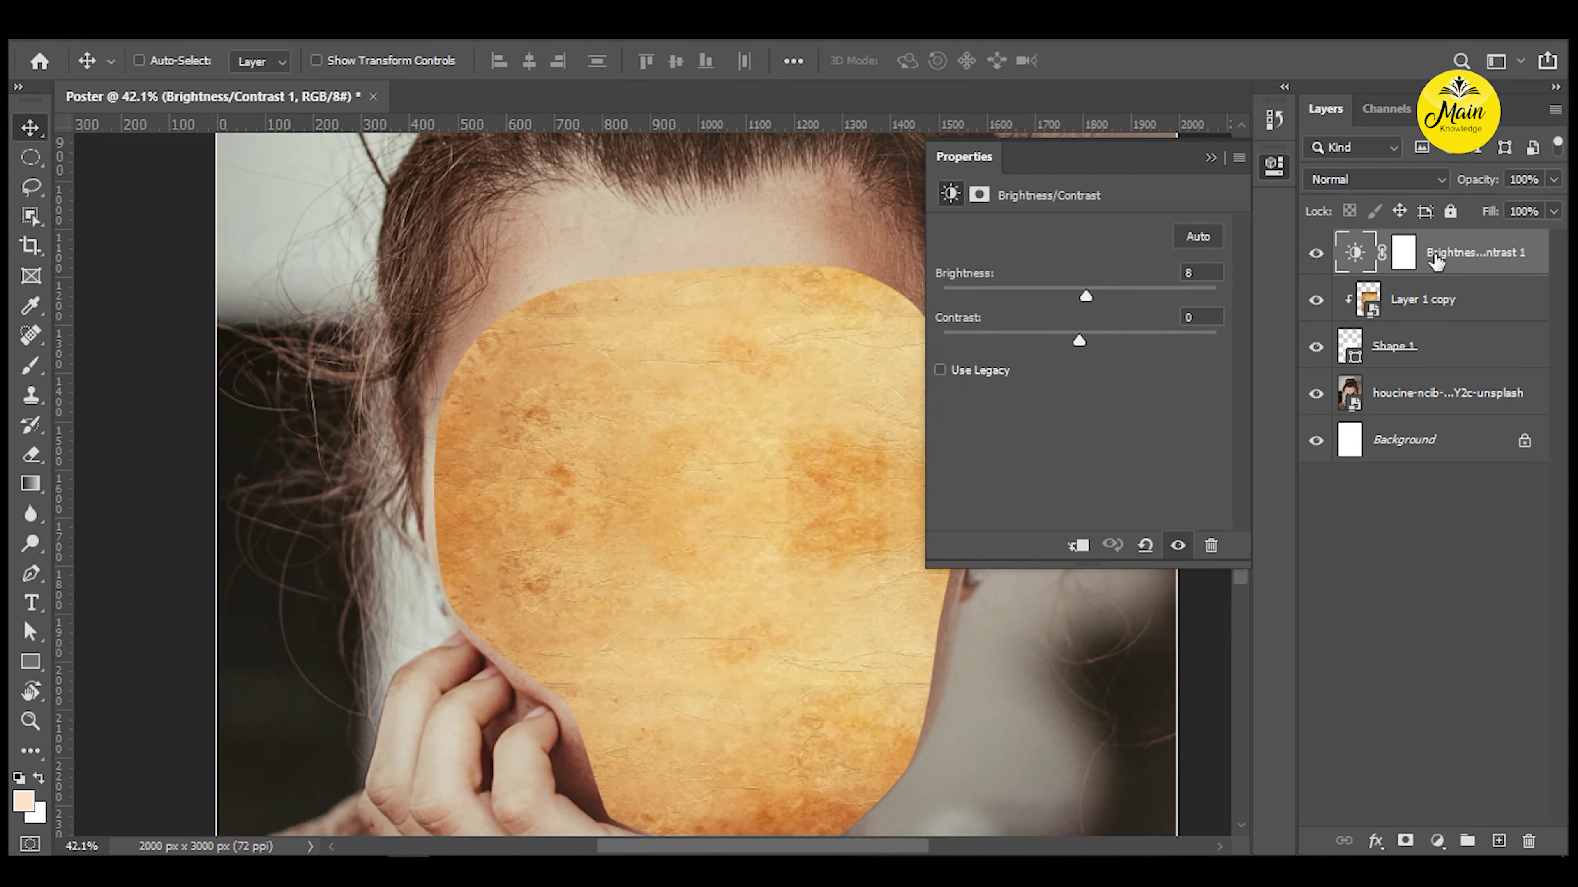
{"action": "key", "text": "ctrl+alt+g"}
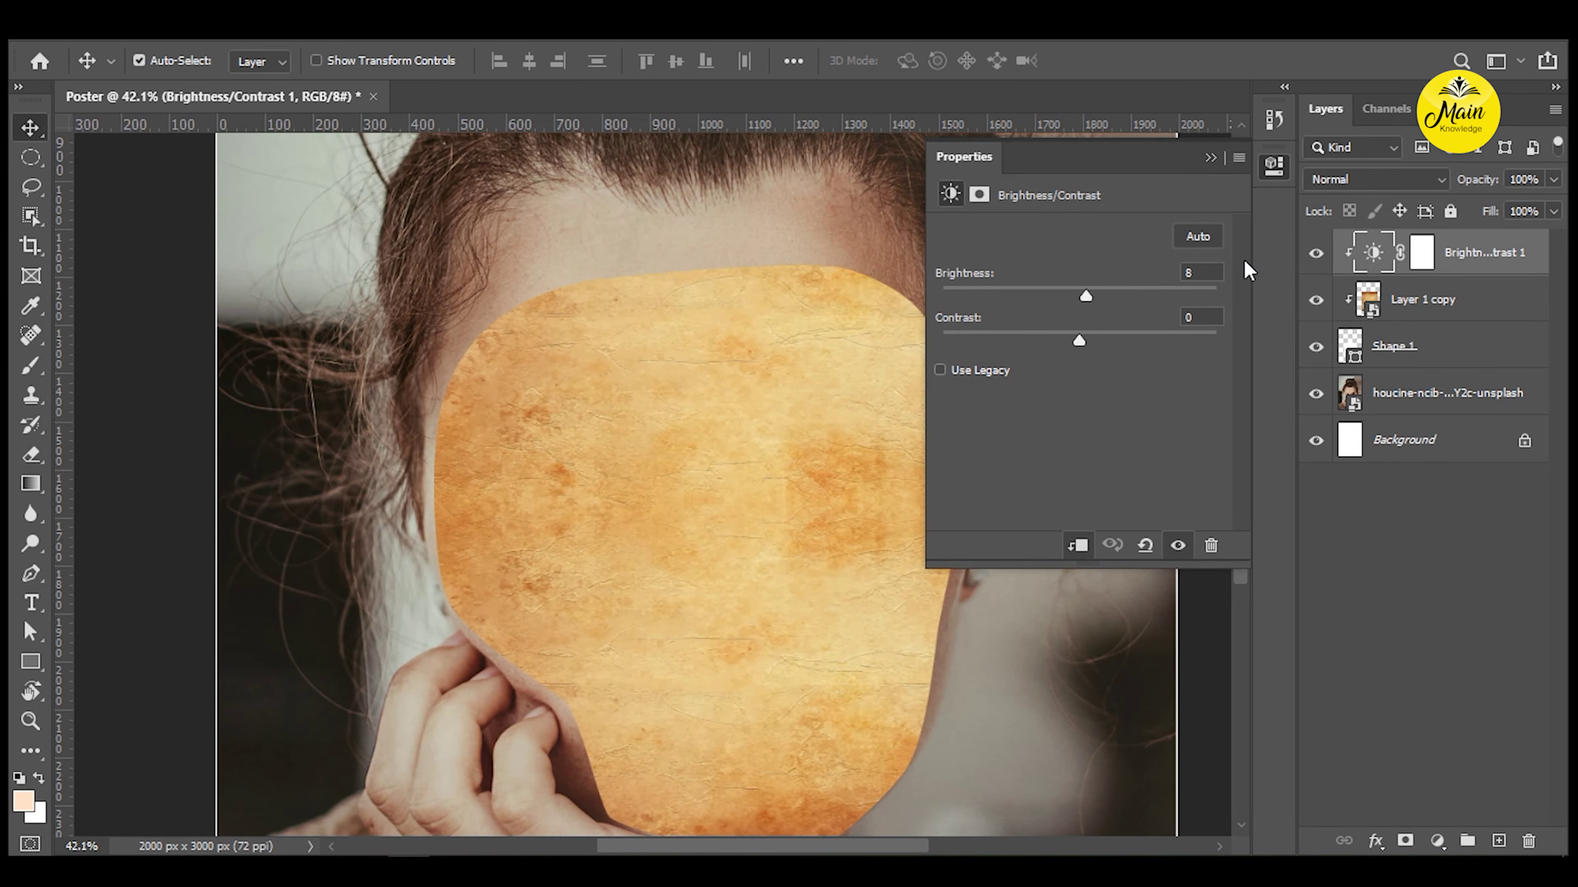
{"action": "left_click_drag", "start_coordinate": [1086, 296], "coordinate": [1060, 299]}
Lower the Brightness/Contrast adjustment's contrast to 34.
{"action": "left_click", "coordinate": [1409, 255]}
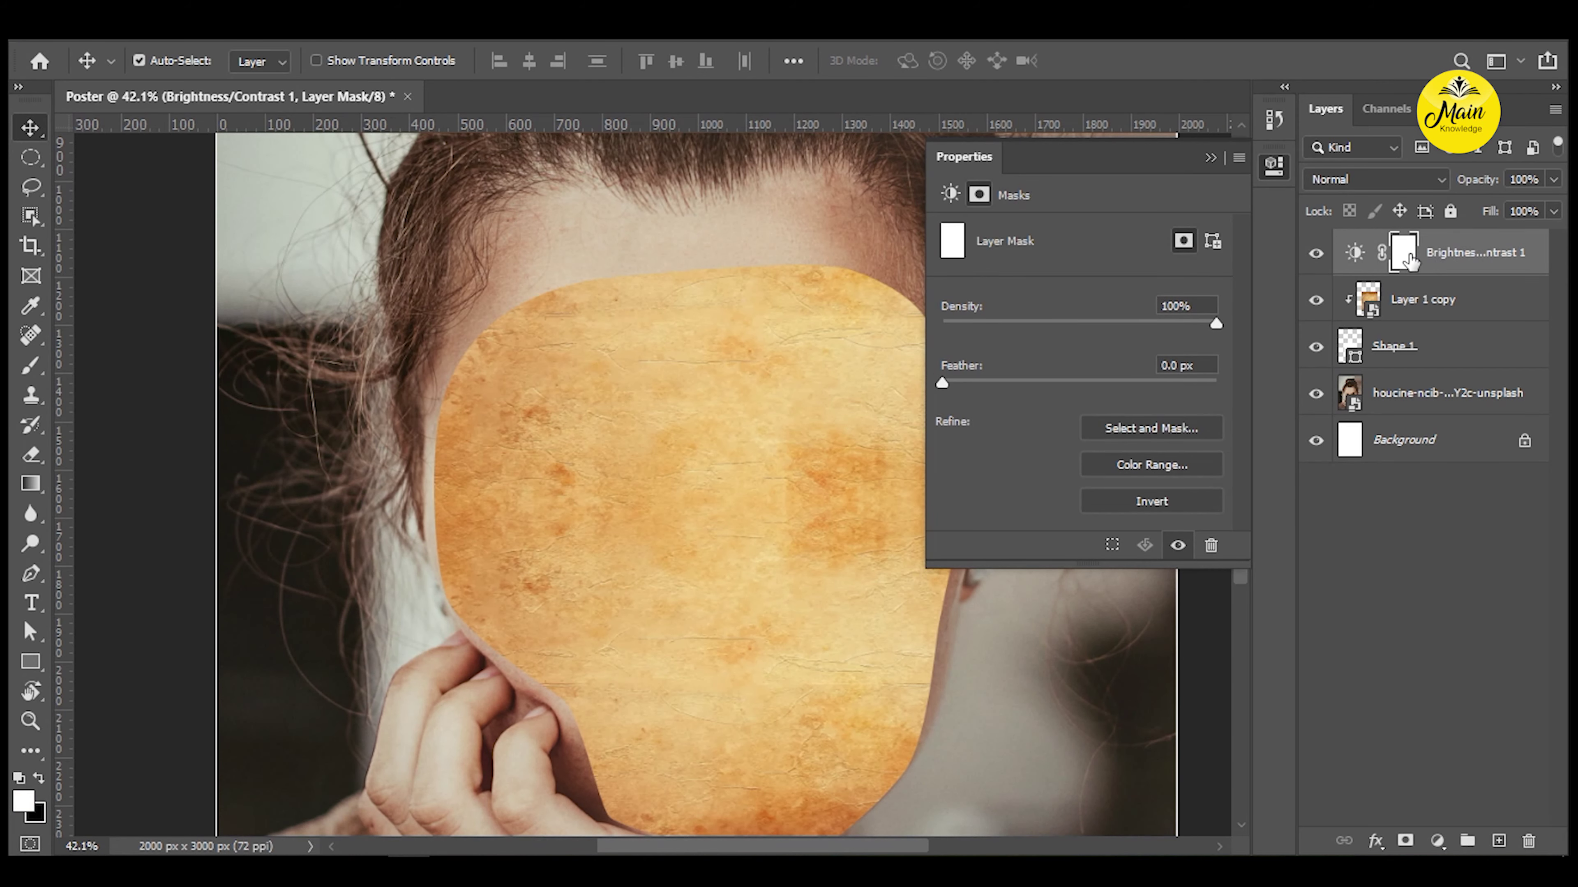
{"action": "scroll", "coordinate": [796, 427], "scroll_direction": "down", "scroll_amount": 3}
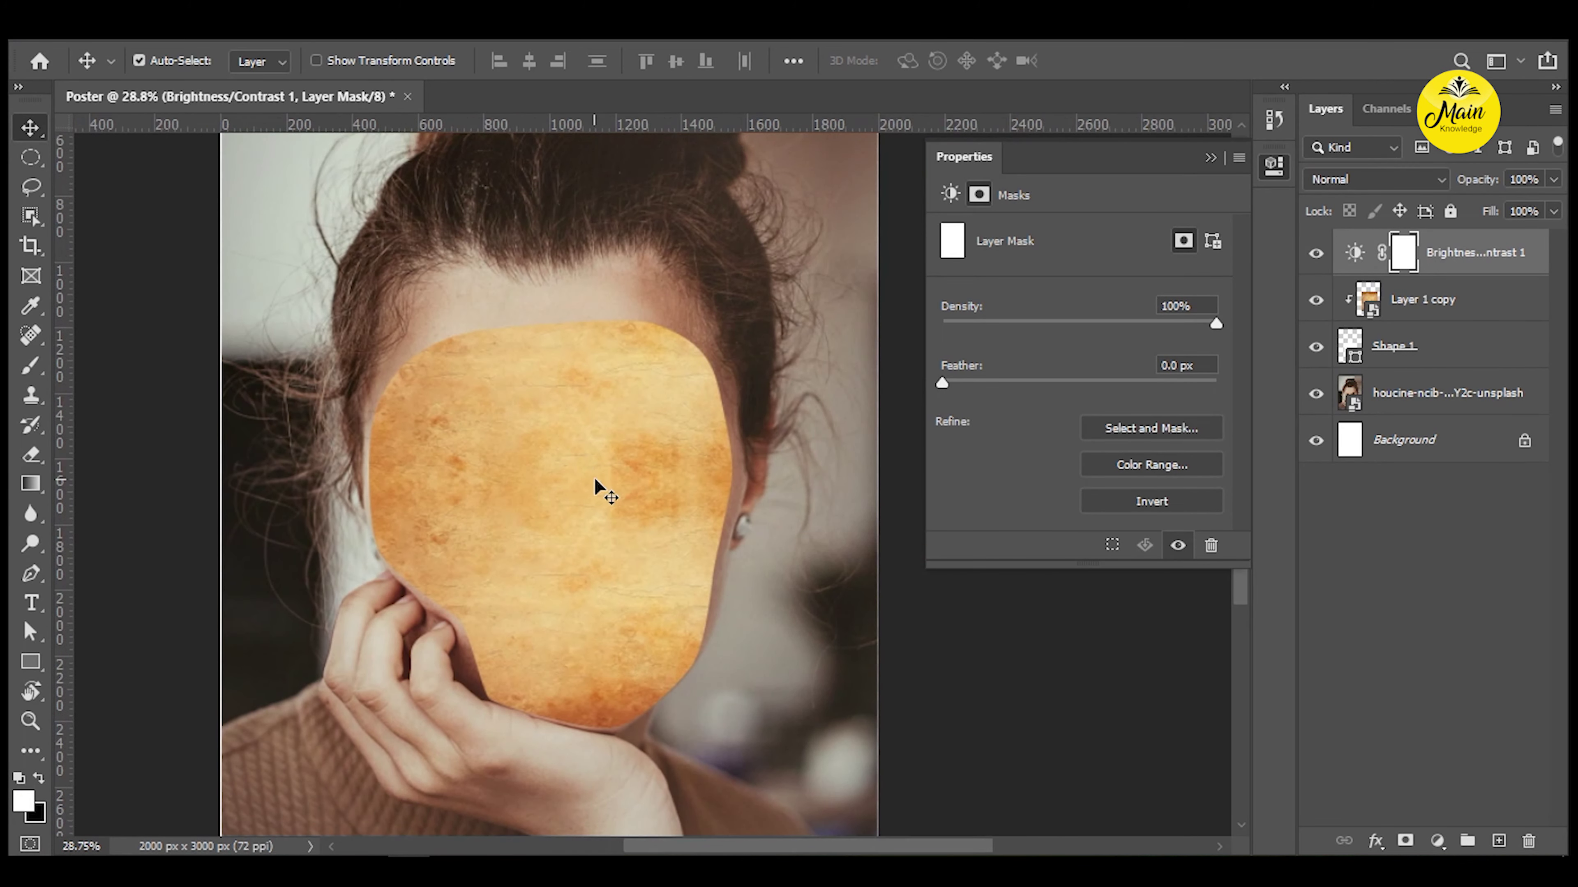
{"action": "left_click", "coordinate": [1354, 255]}
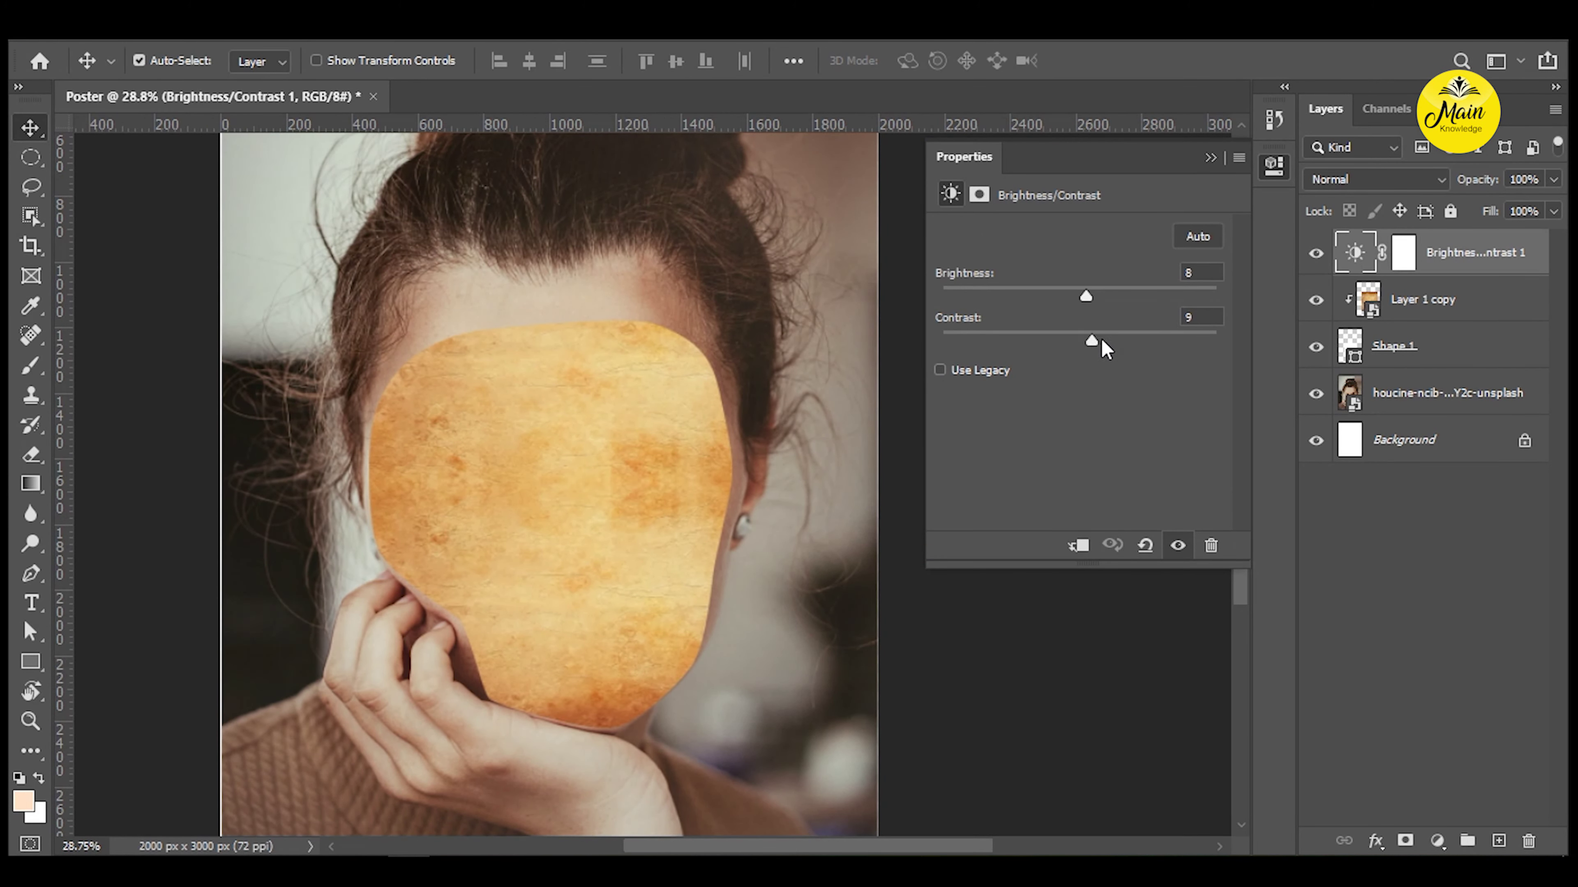
{"action": "mouse_move", "coordinate": [1132, 340]}
{"action": "left_mouse_down"}
{"action": "mouse_move", "coordinate": [1060, 340]}
{"action": "mouse_move", "coordinate": [1125, 341]}
{"action": "mouse_move", "coordinate": [1015, 294]}
{"action": "left_mouse_up"}
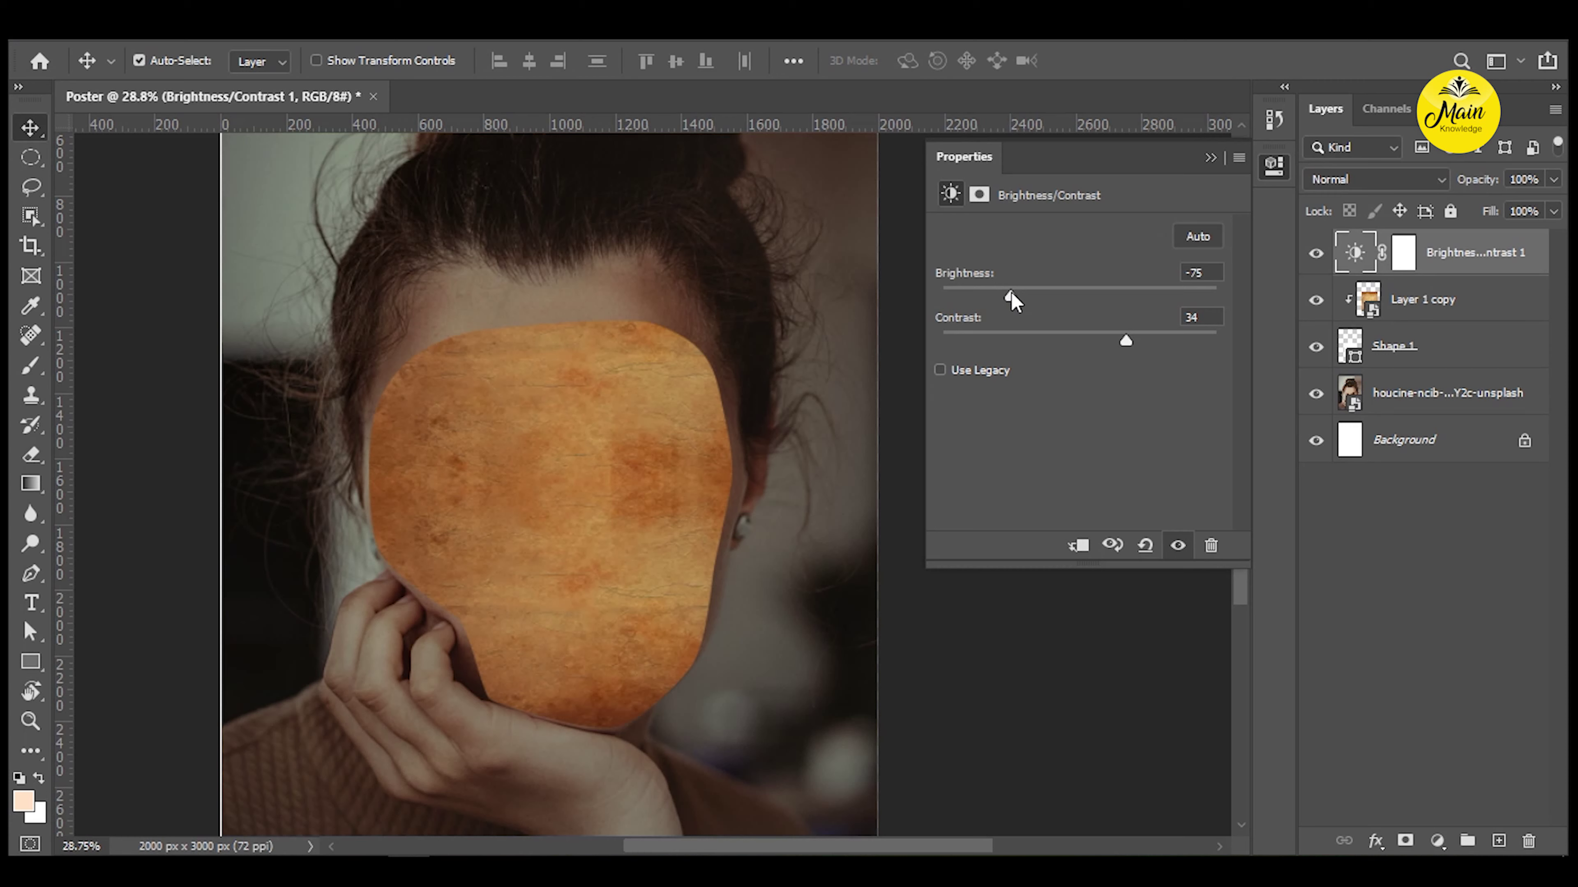
{"action": "left_click_drag", "start_coordinate": [574, 387], "coordinate": [582, 459]}
{"action": "left_click", "coordinate": [1404, 253]}
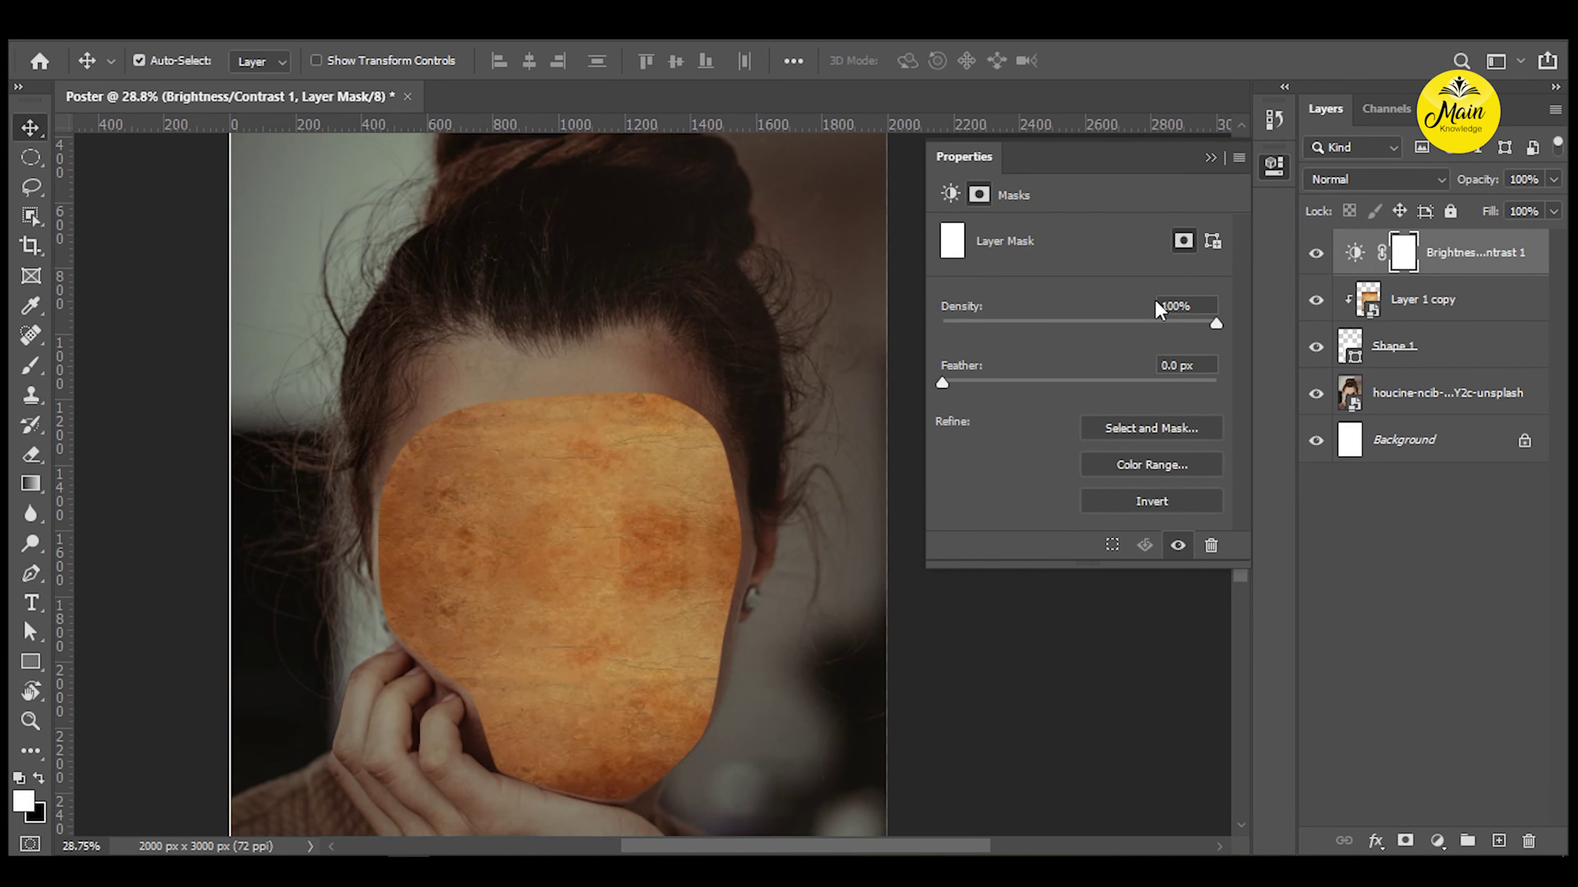
{"action": "key", "text": "b"}
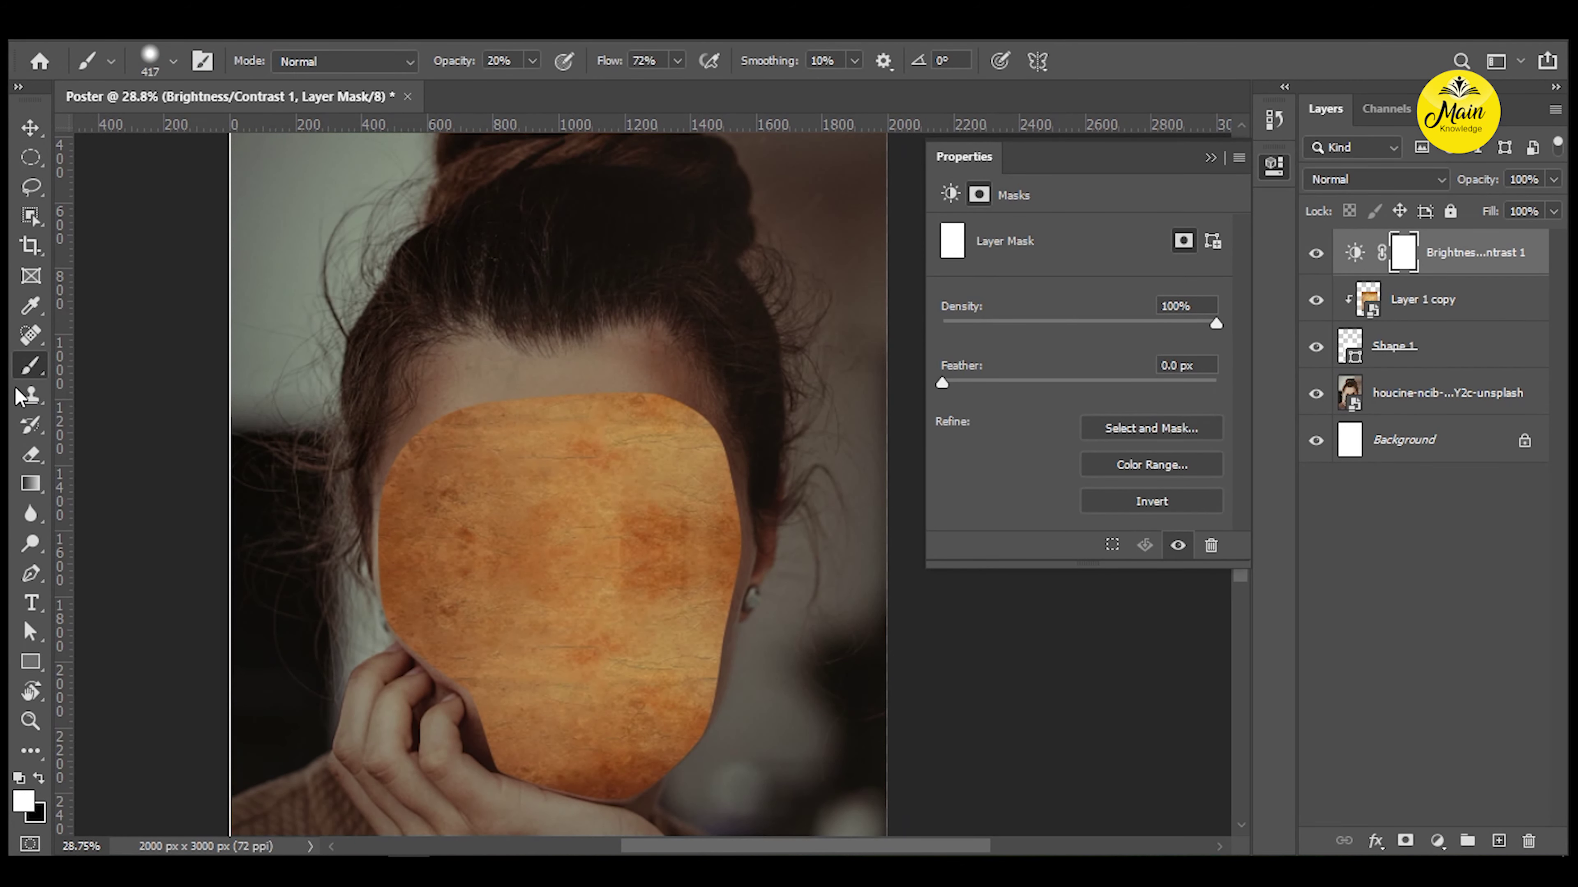
Paint black over the face on the Brightness/Contrast mask with a 1457 px brush, then select Layer 1 copy.
{"action": "right_click", "coordinate": [28, 366]}
{"action": "right_click", "coordinate": [721, 304]}
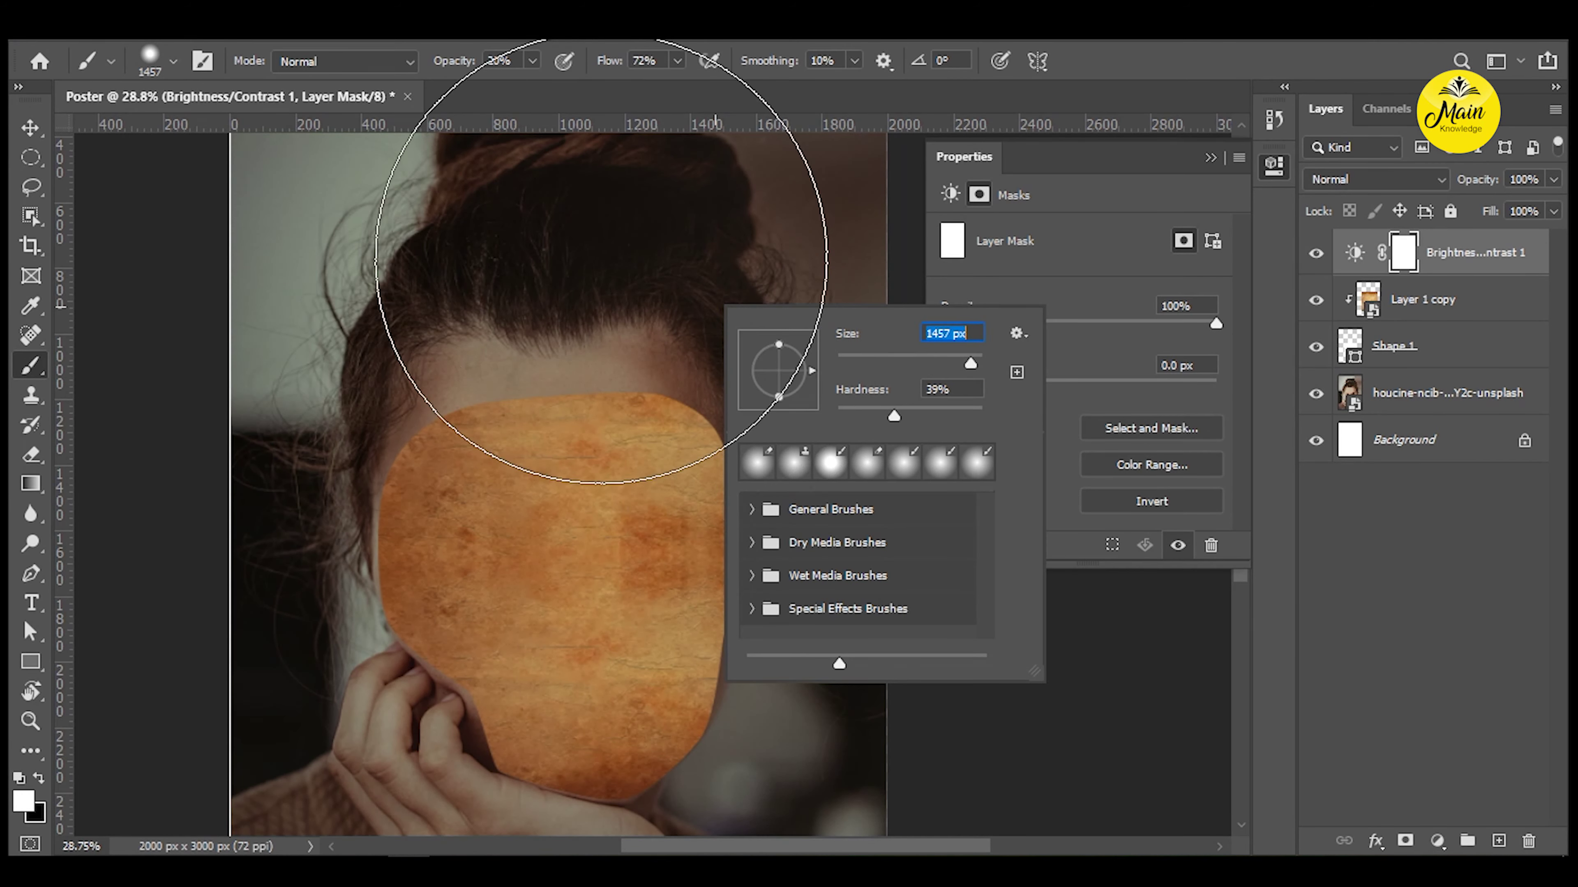
{"action": "left_click", "coordinate": [554, 361]}
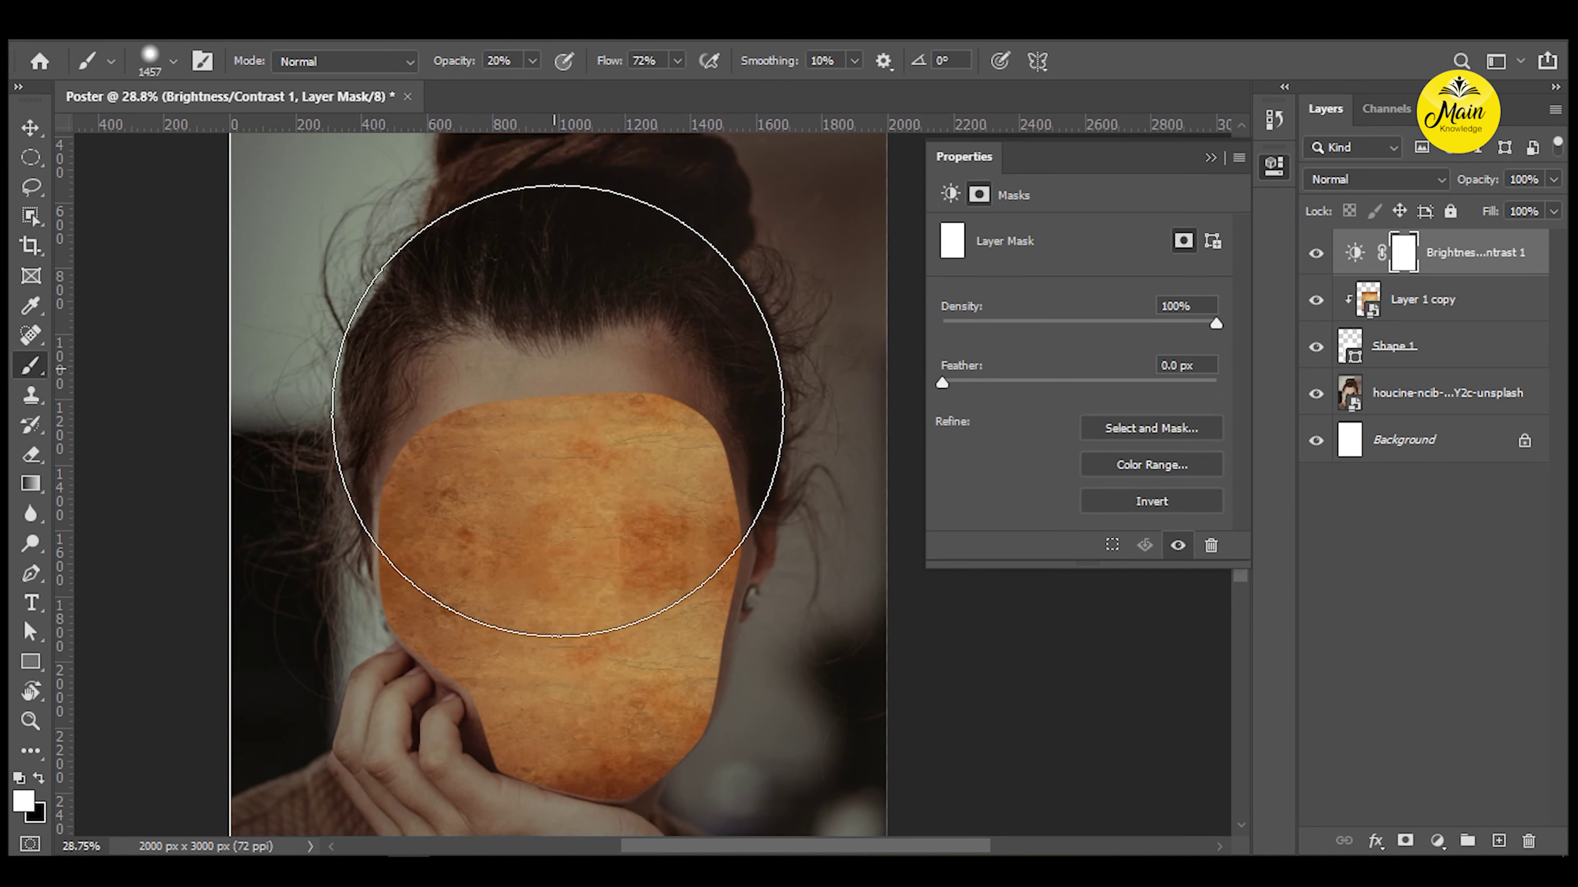
{"action": "left_click", "coordinate": [40, 778]}
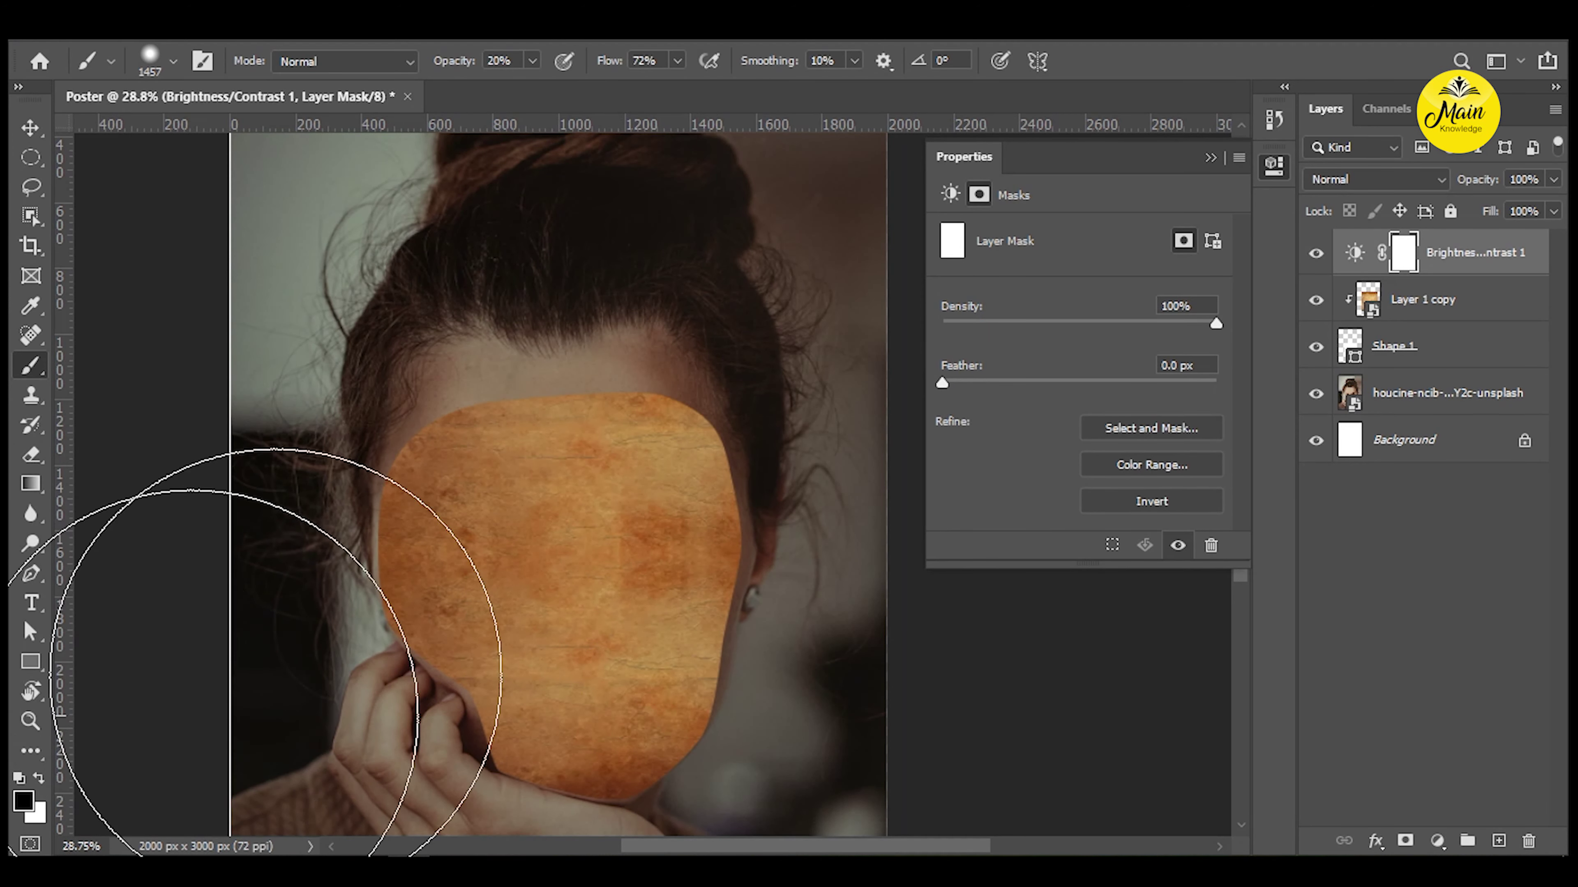
{"action": "left_click_drag", "start_coordinate": [564, 313], "coordinate": [515, 302]}
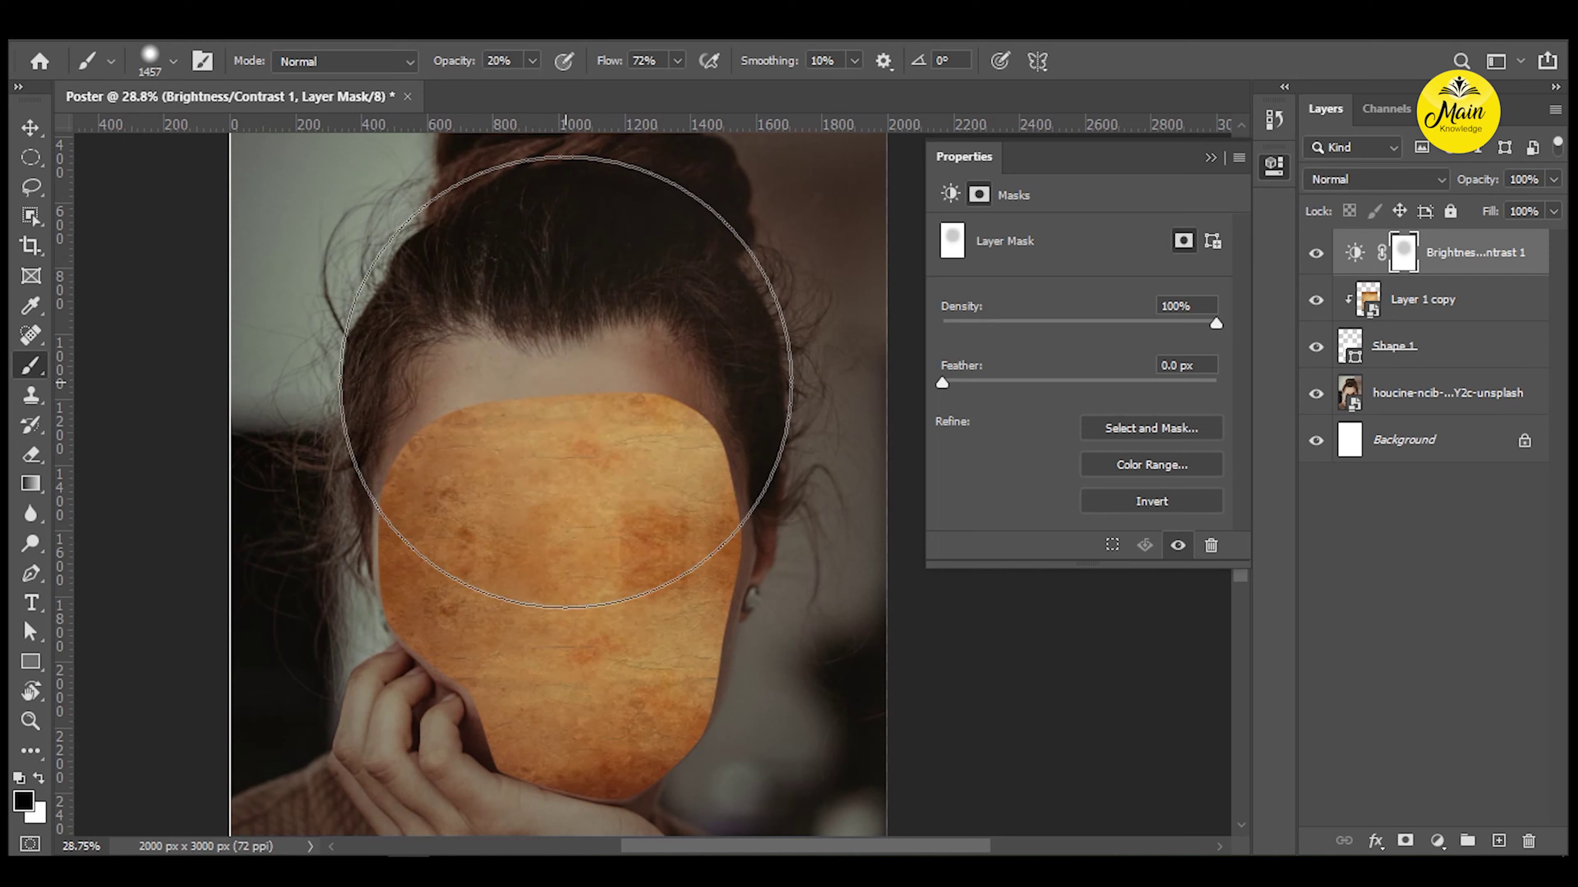
{"action": "left_click_drag", "start_coordinate": [563, 492], "coordinate": [576, 328]}
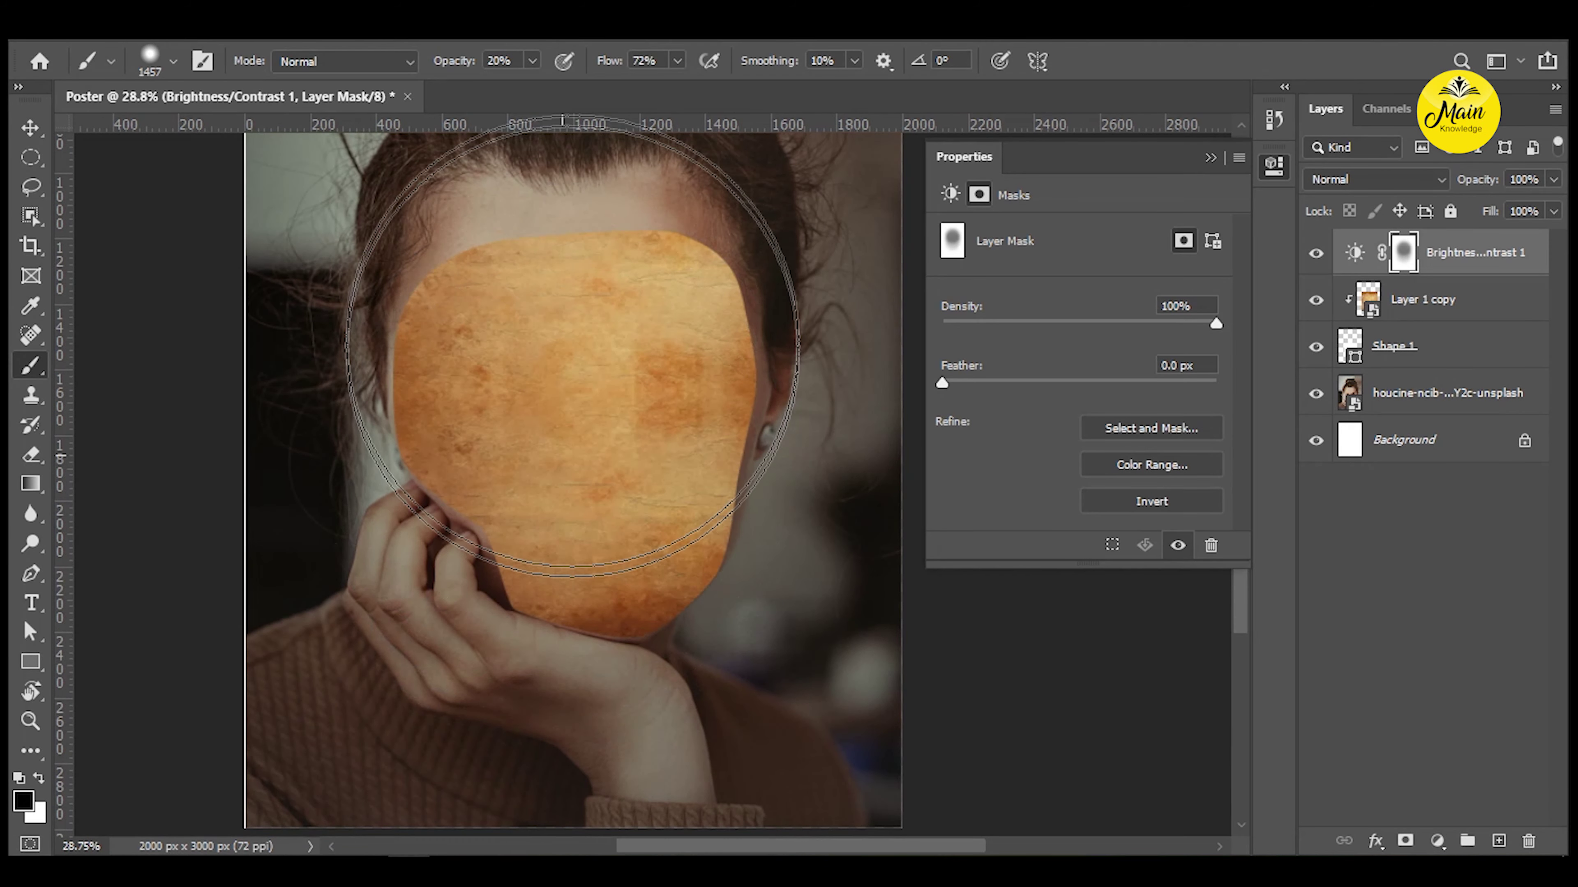
{"action": "left_click_drag", "start_coordinate": [595, 440], "coordinate": [595, 523]}
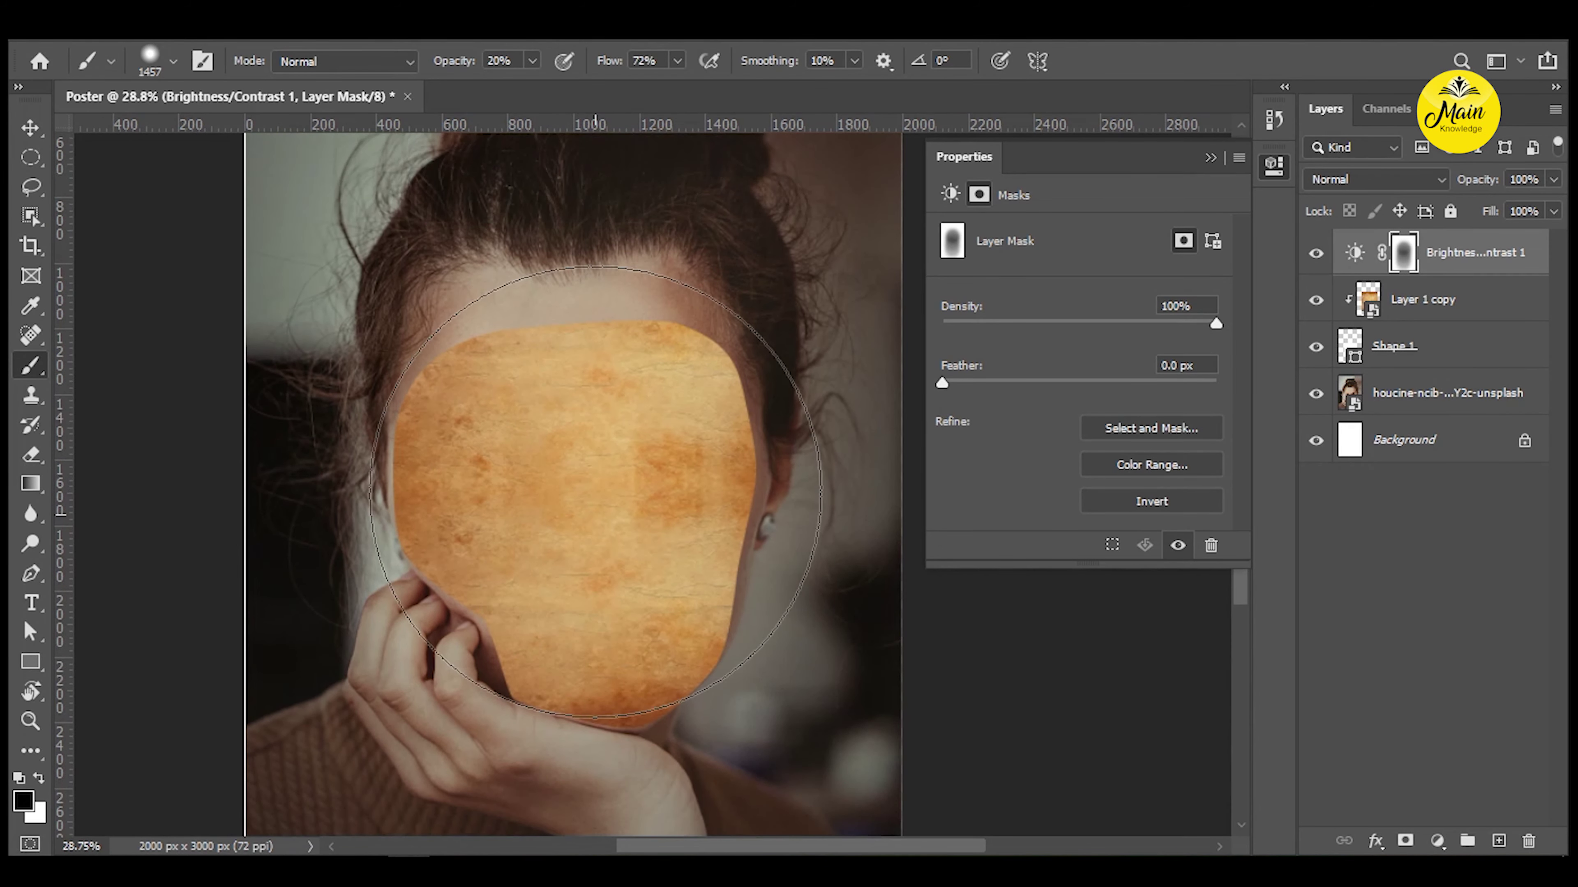
{"action": "key", "text": "v"}
{"action": "left_click", "coordinate": [1478, 305]}
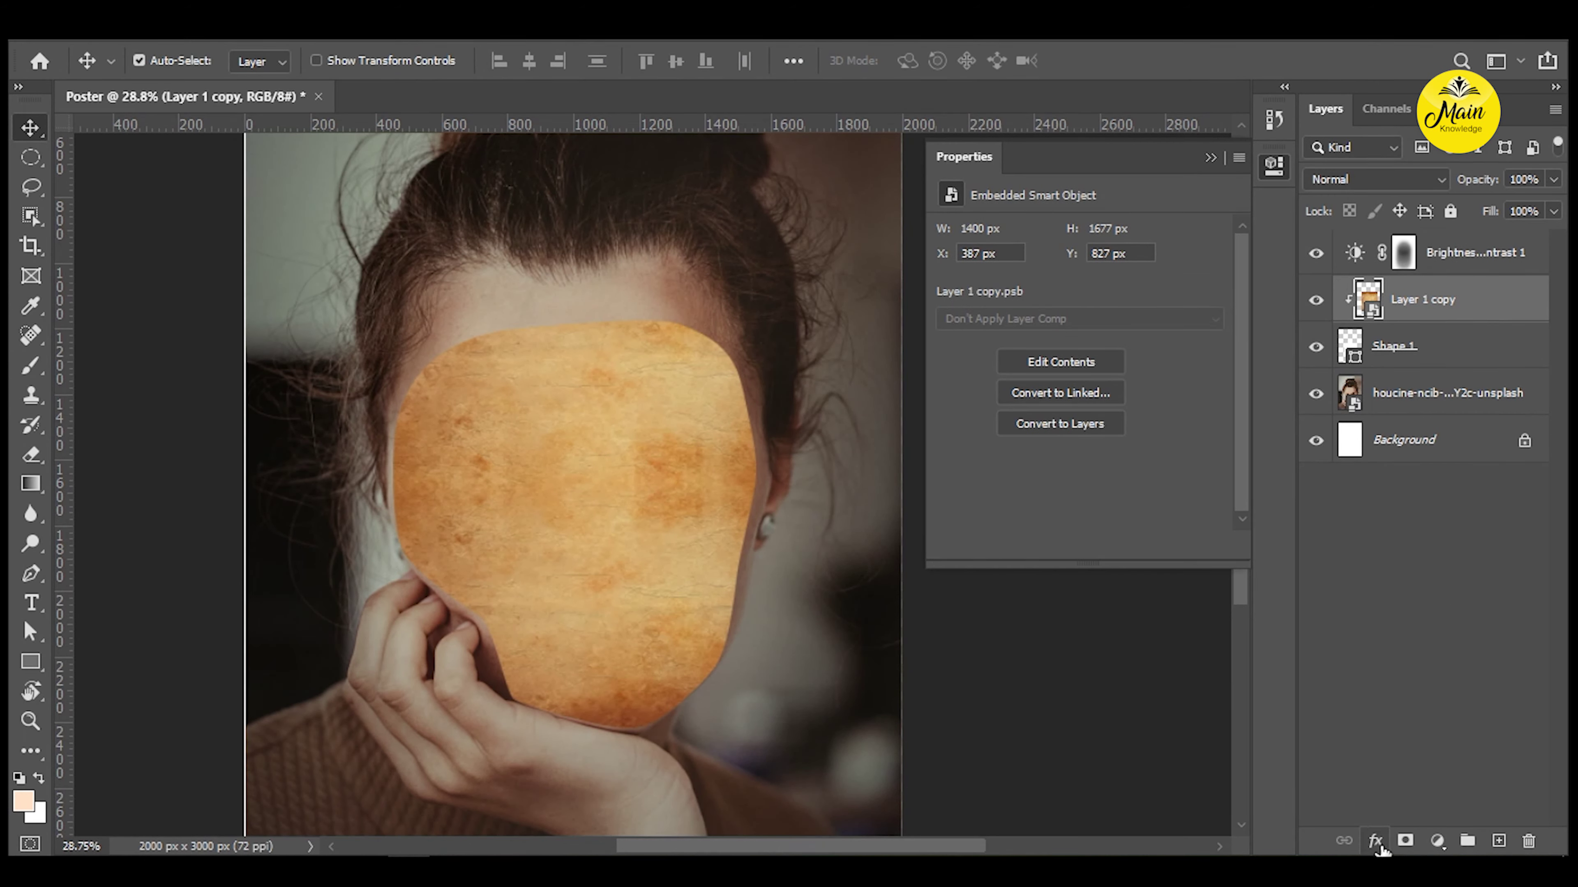
Add a Color Balance adjustment clipped to the paper texture, shifting shadows toward cyan.
{"action": "left_click", "coordinate": [1436, 840]}
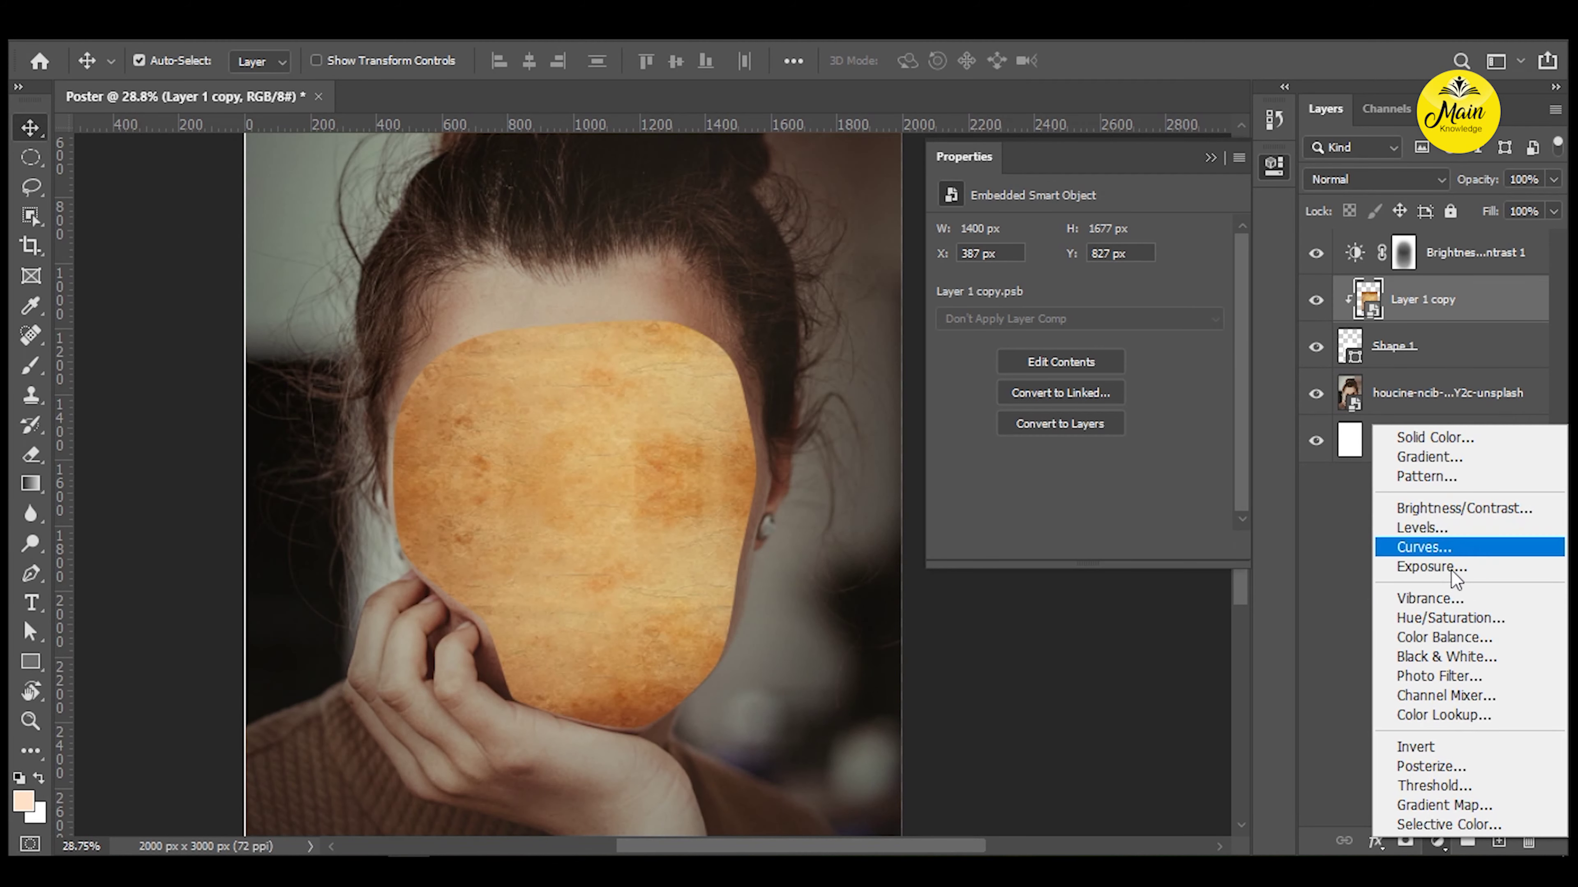
{"action": "left_click", "coordinate": [1451, 637]}
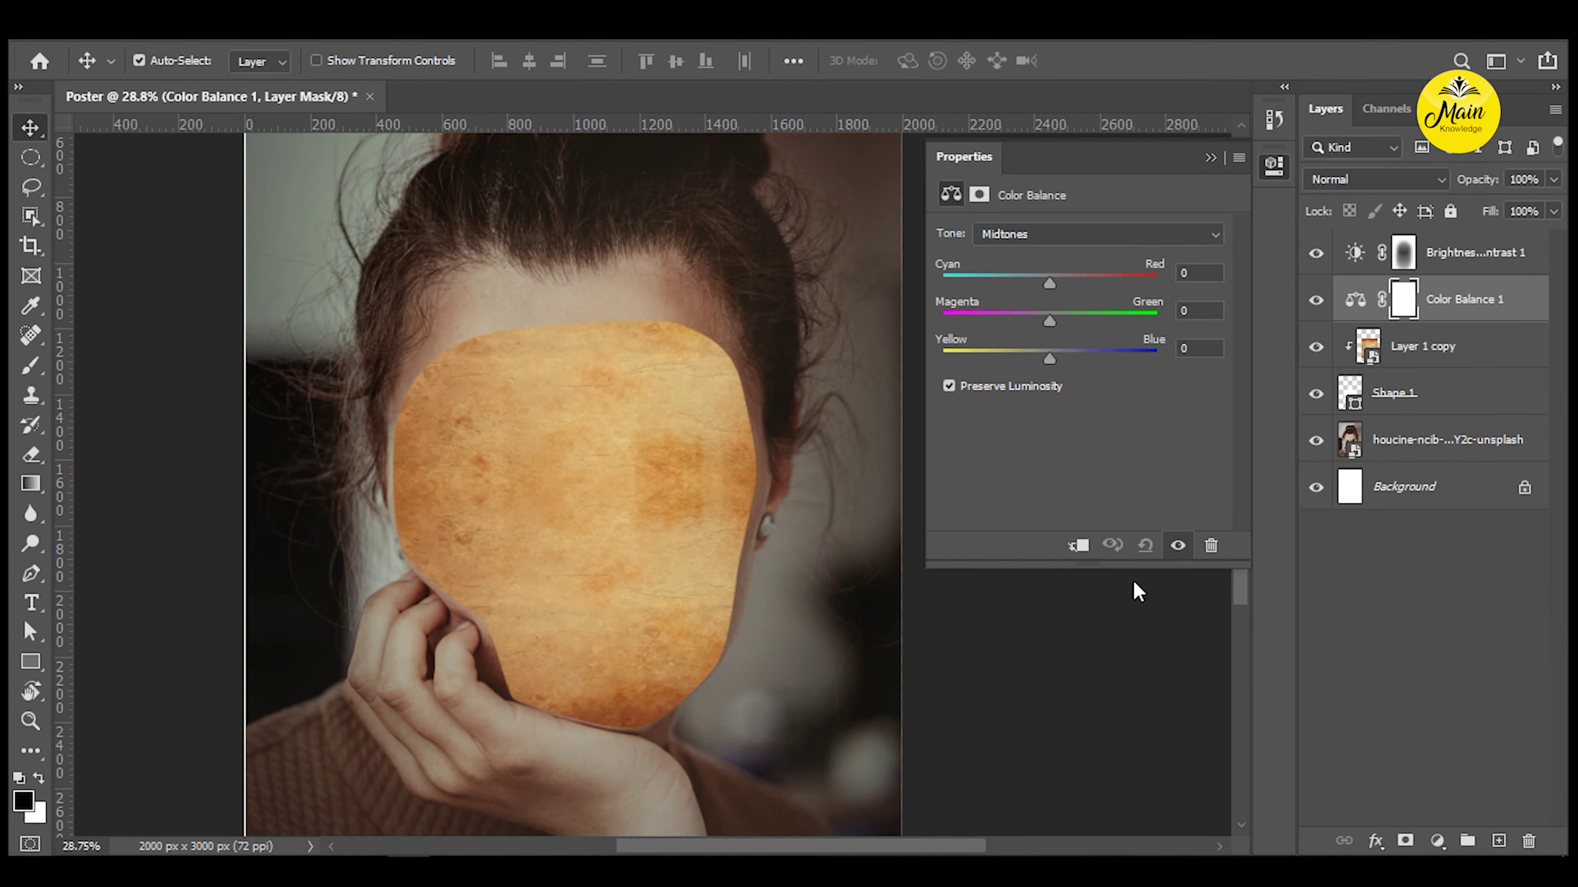
{"action": "scroll", "coordinate": [618, 315], "scroll_direction": "up", "scroll_amount": 3}
{"action": "scroll", "coordinate": [614, 313], "scroll_direction": "up", "scroll_amount": 3}
{"action": "scroll", "coordinate": [624, 335], "scroll_direction": "up", "scroll_amount": 1}
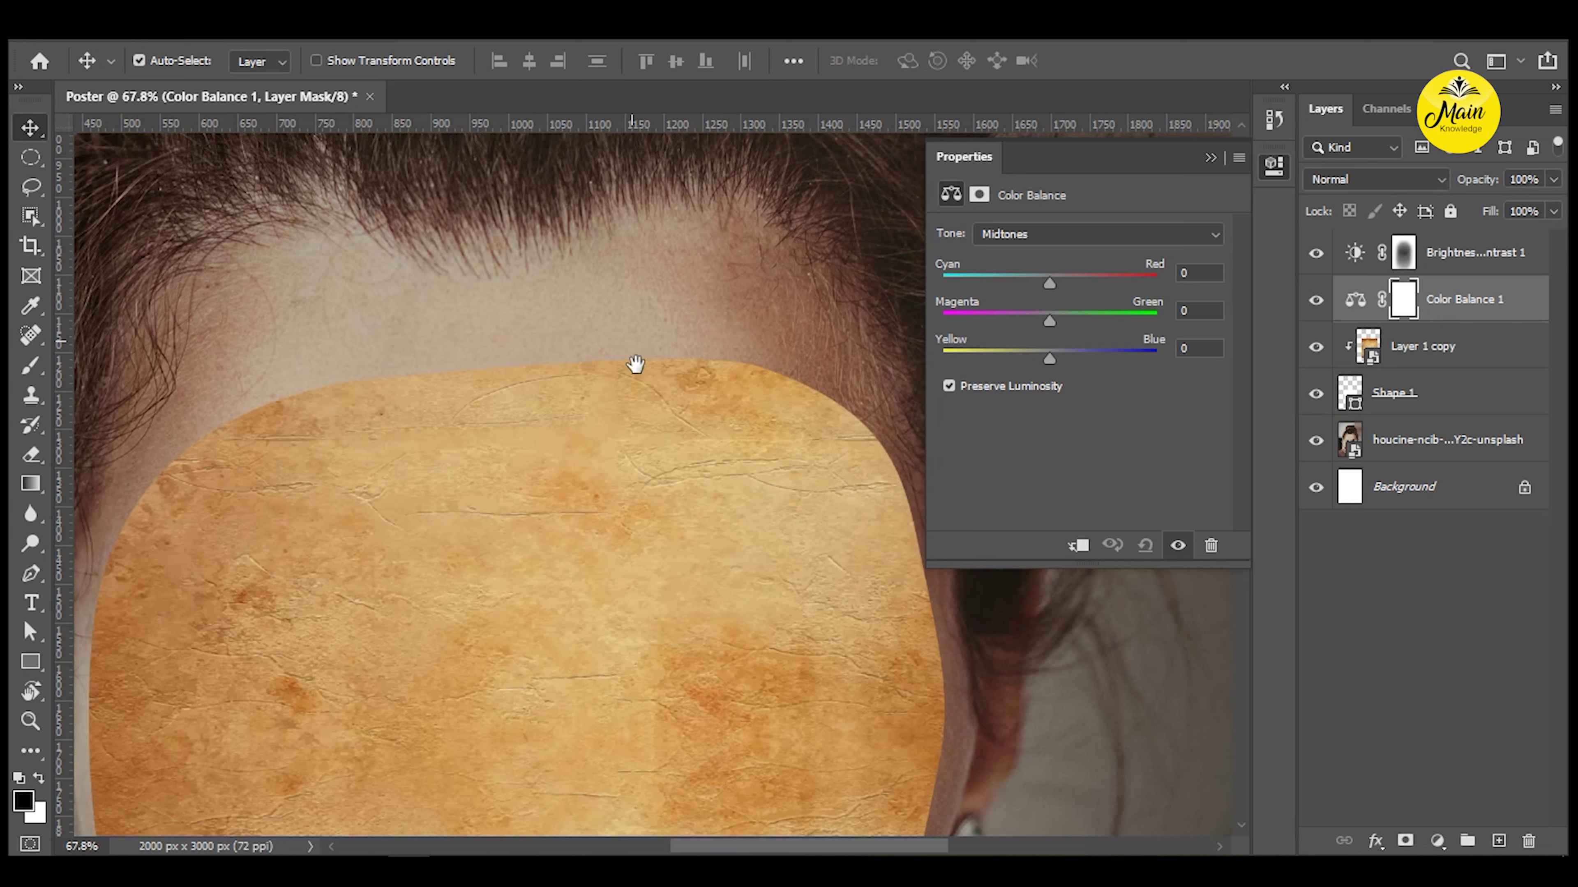
{"action": "left_click", "coordinate": [1006, 242]}
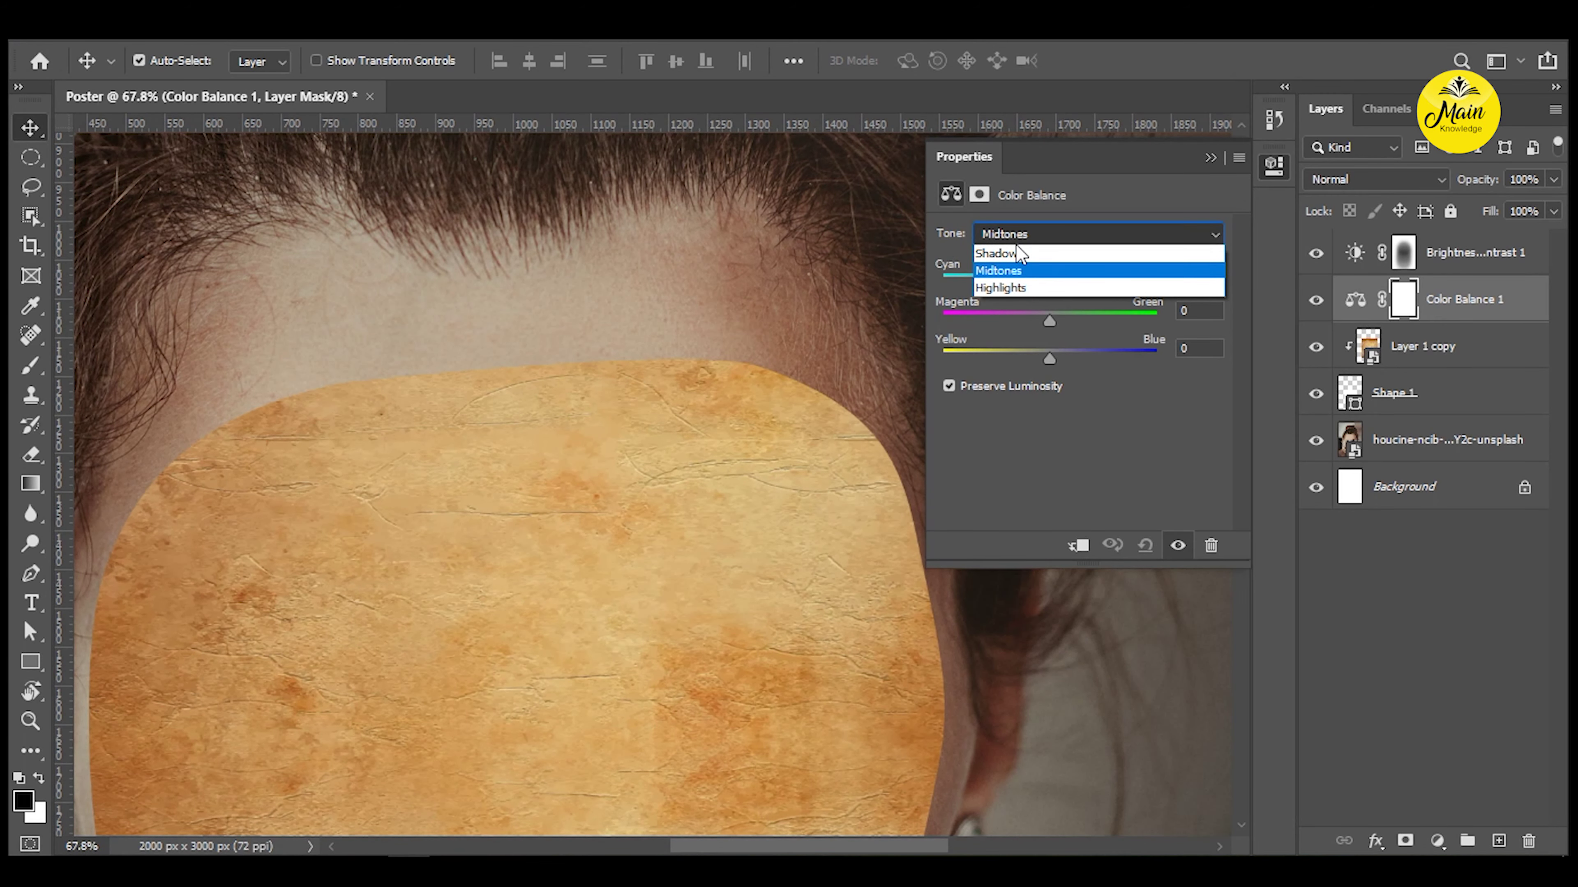
{"action": "left_click", "coordinate": [1018, 253]}
{"action": "left_click_drag", "start_coordinate": [1046, 282], "coordinate": [1034, 281]}
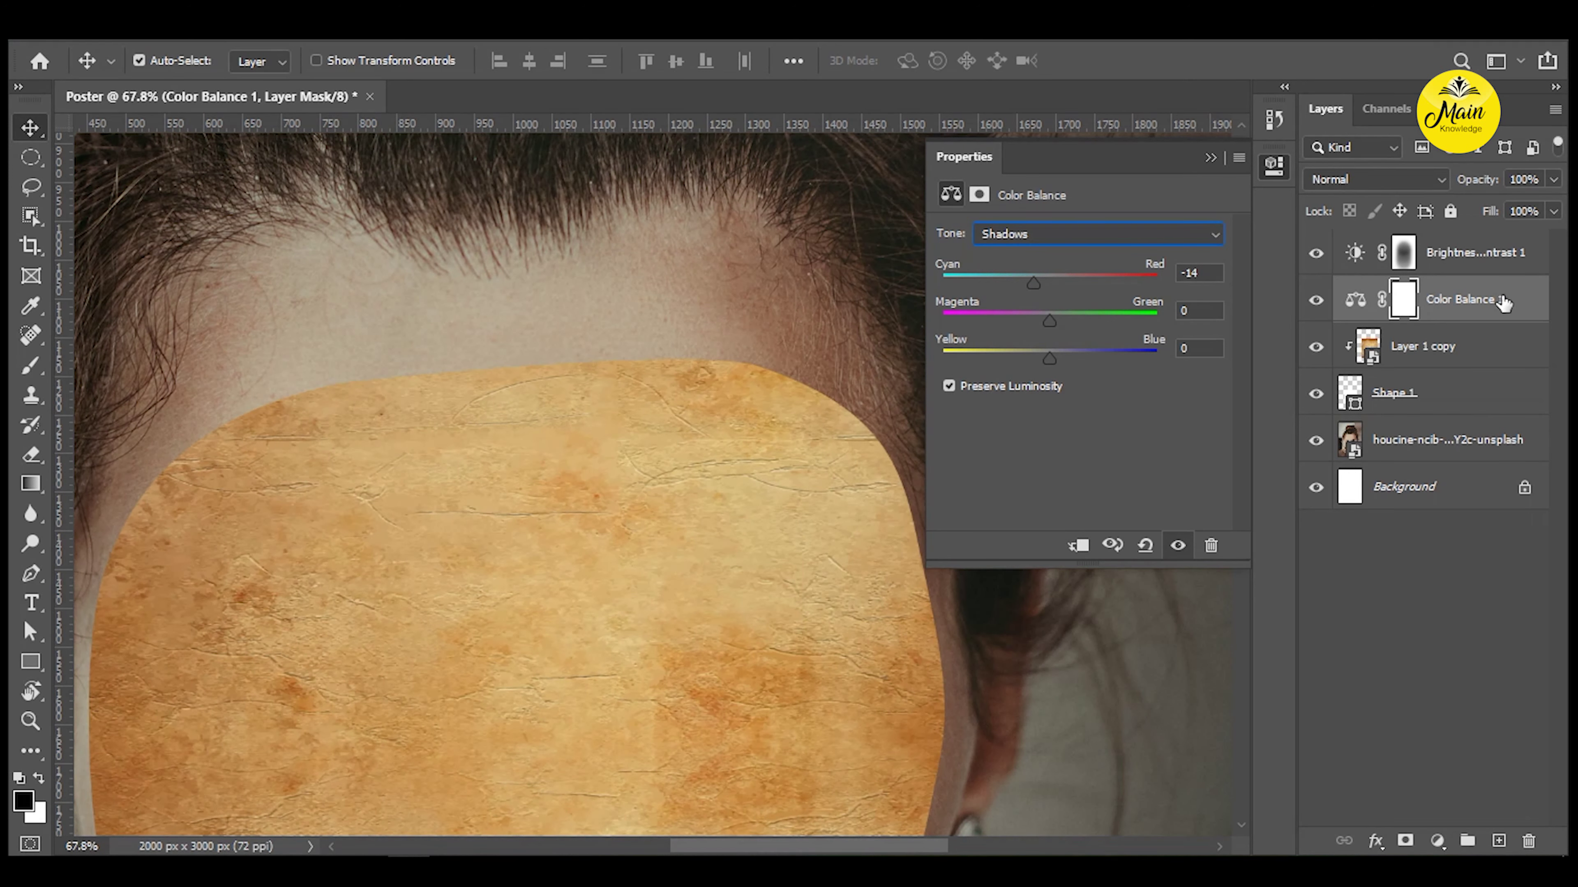
{"action": "key", "text": "ctrl+alt+g"}
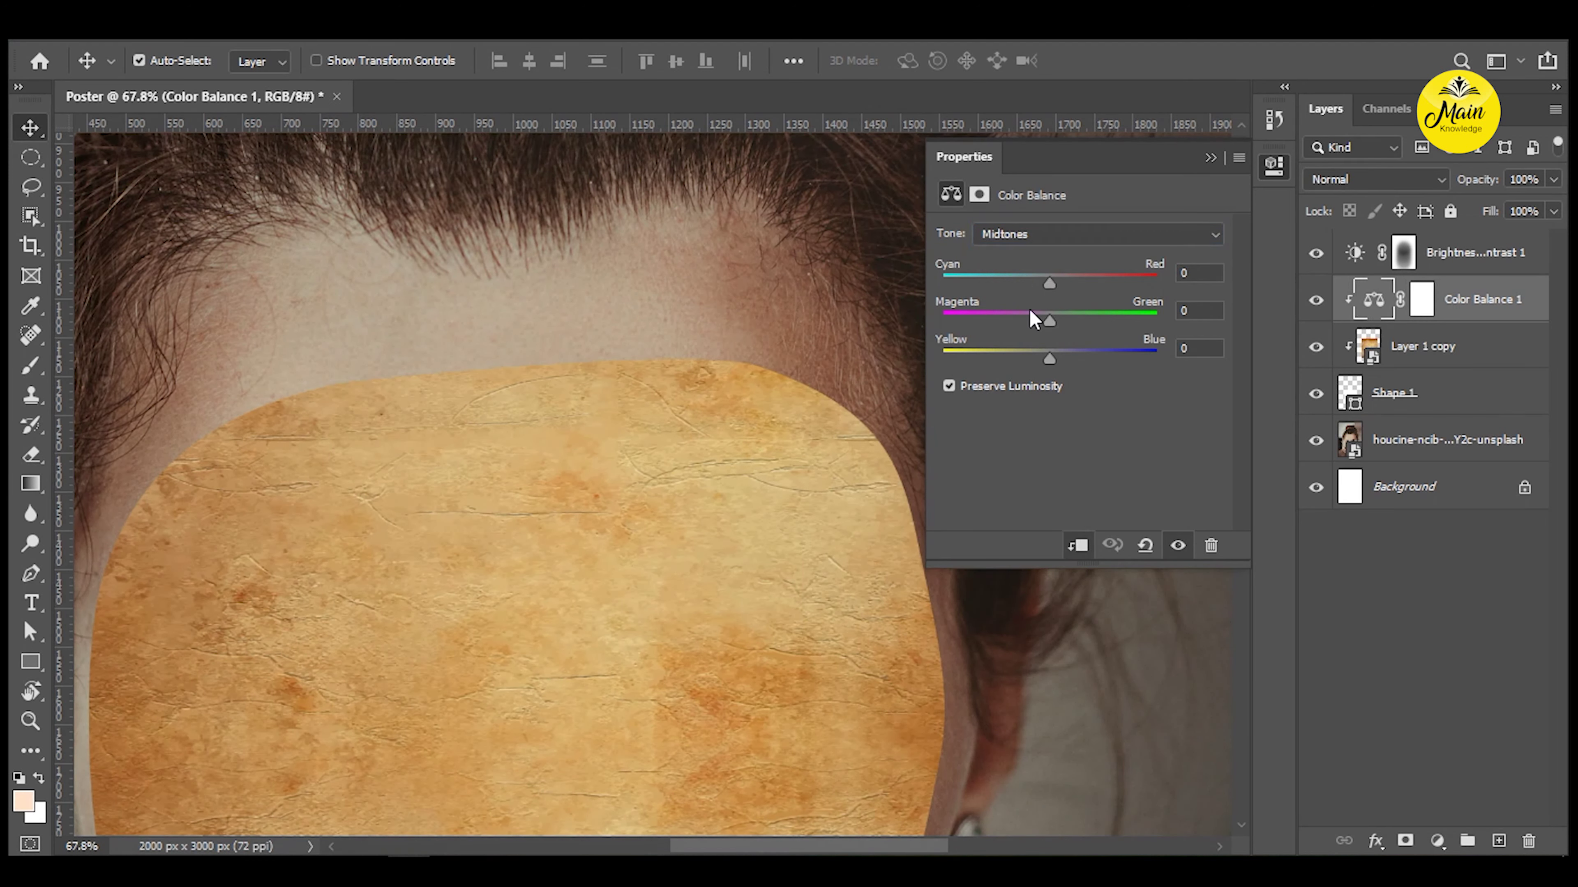
Set Color Balance midtones to Cyan -23 and Blue +37, and try small highlight shifts.
{"action": "mouse_move", "coordinate": [1048, 284]}
{"action": "left_mouse_down"}
{"action": "mouse_move", "coordinate": [981, 285]}
{"action": "mouse_move", "coordinate": [1024, 285]}
{"action": "left_mouse_up"}
{"action": "mouse_move", "coordinate": [1049, 359]}
{"action": "left_mouse_down"}
{"action": "mouse_move", "coordinate": [950, 359]}
{"action": "mouse_move", "coordinate": [1112, 360]}
{"action": "mouse_move", "coordinate": [1088, 359]}
{"action": "left_mouse_up"}
{"action": "left_click", "coordinate": [1048, 238]}
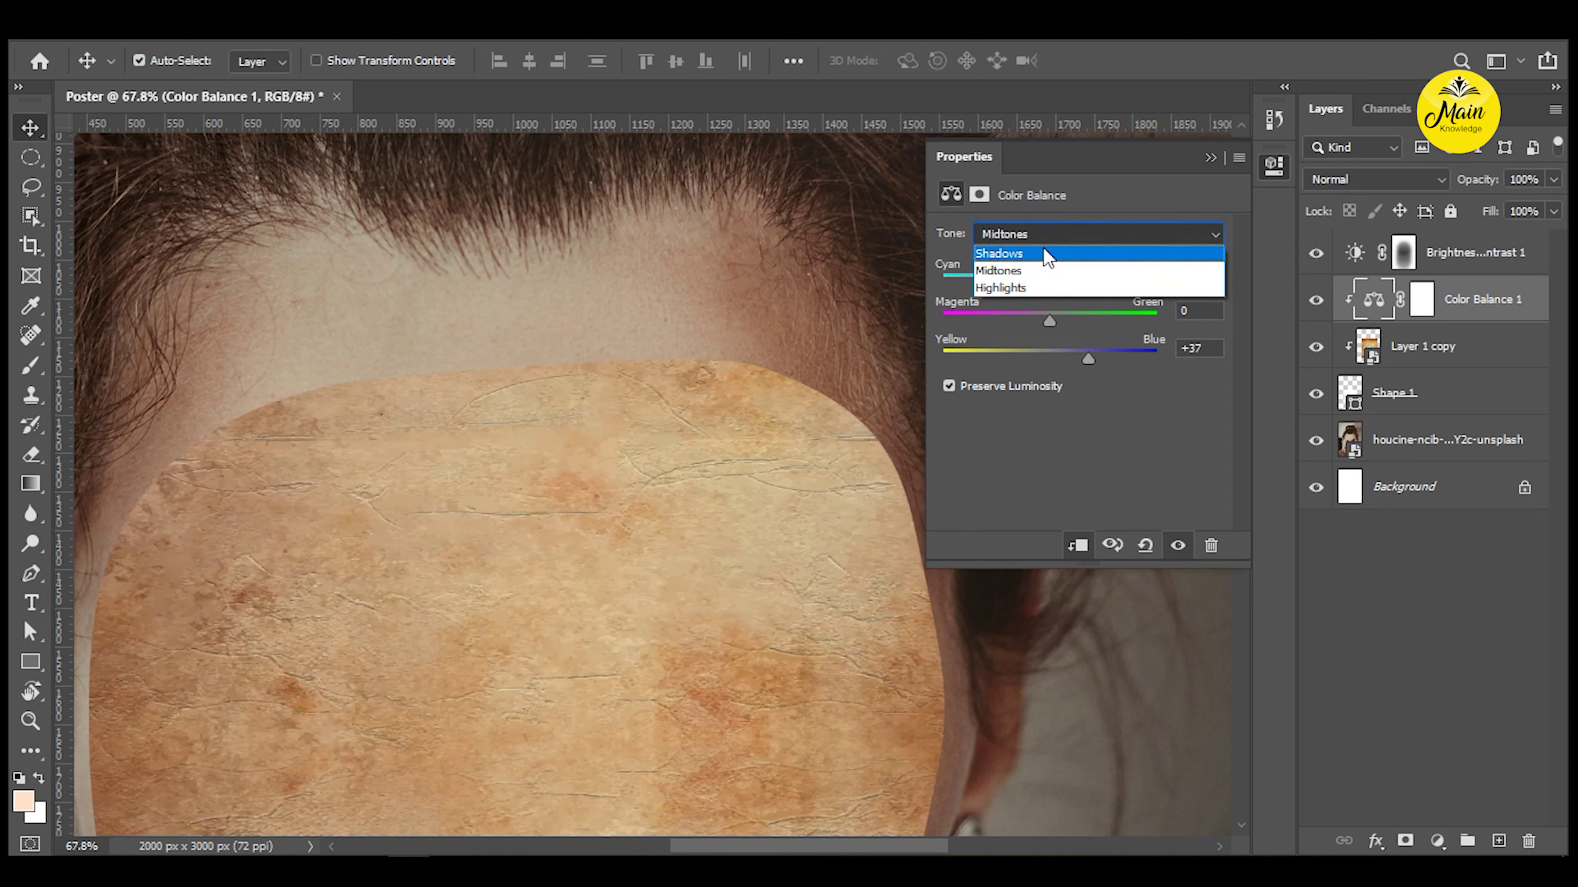
{"action": "left_click", "coordinate": [1032, 290]}
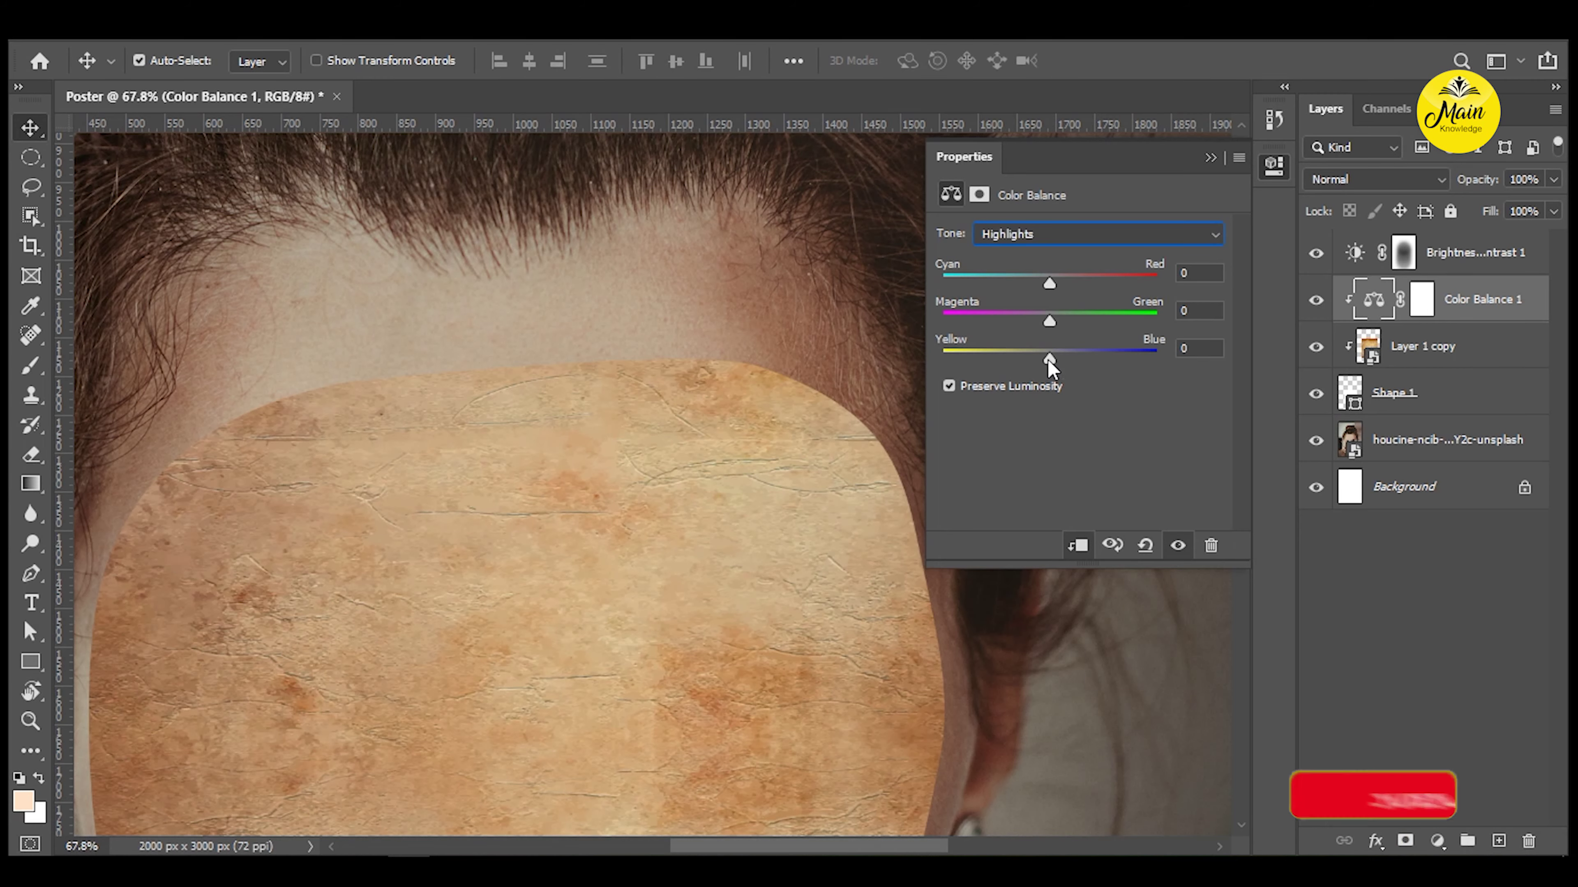
{"action": "mouse_move", "coordinate": [1049, 359]}
{"action": "left_mouse_down"}
{"action": "mouse_move", "coordinate": [1012, 359]}
{"action": "mouse_move", "coordinate": [1060, 359]}
{"action": "left_mouse_up"}
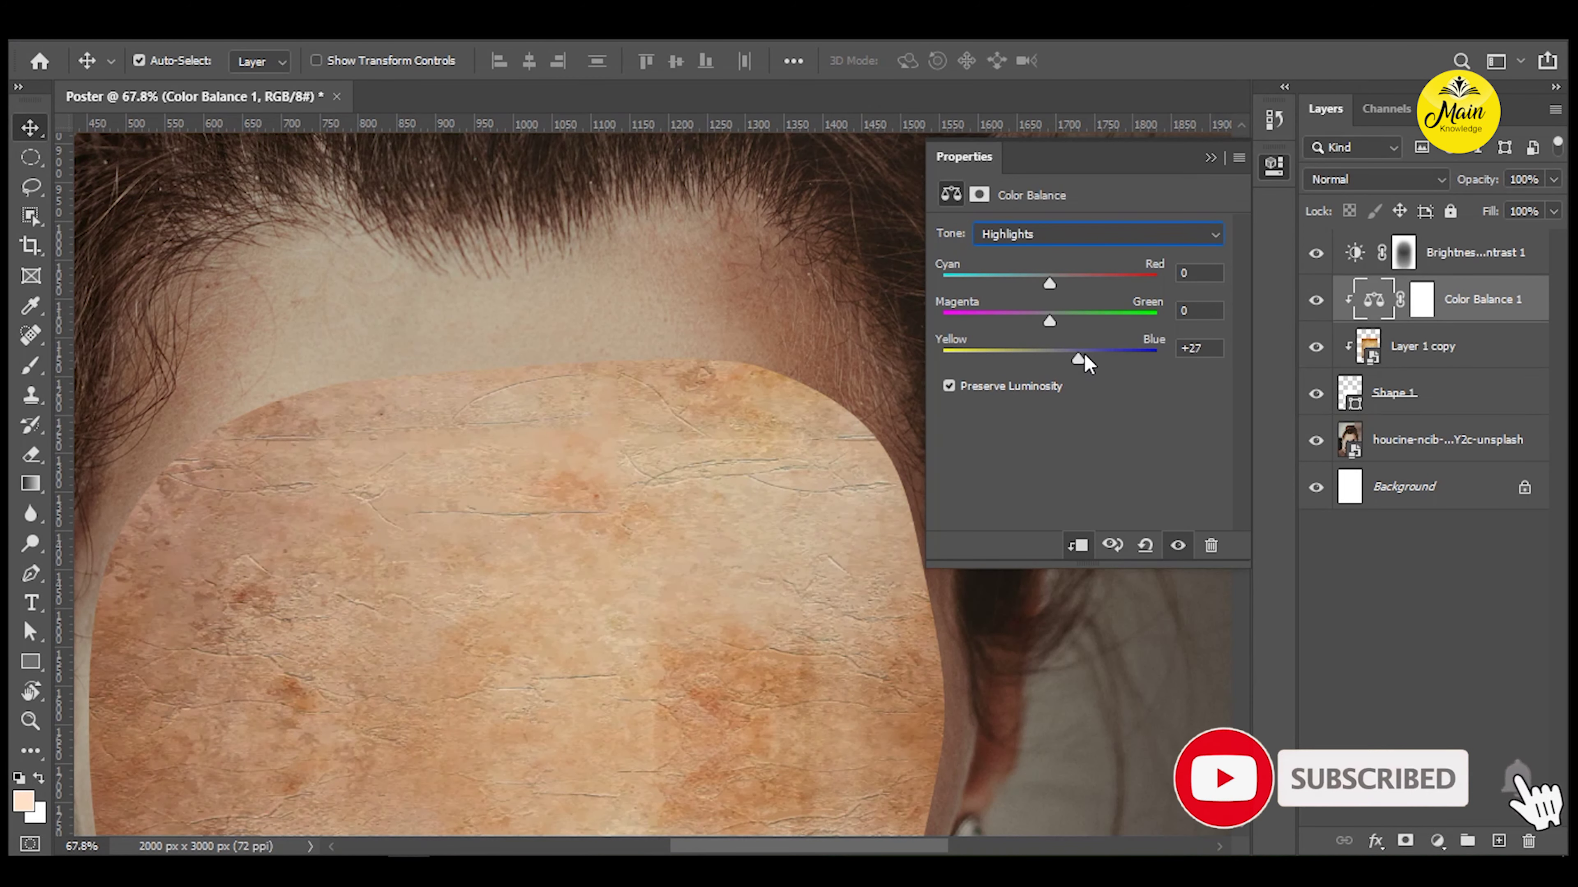
{"action": "mouse_move", "coordinate": [1049, 321]}
{"action": "left_mouse_down"}
{"action": "mouse_move", "coordinate": [994, 322]}
{"action": "mouse_move", "coordinate": [1098, 323]}
{"action": "mouse_move", "coordinate": [1049, 321]}
{"action": "mouse_move", "coordinate": [1071, 285]}
{"action": "left_mouse_up"}
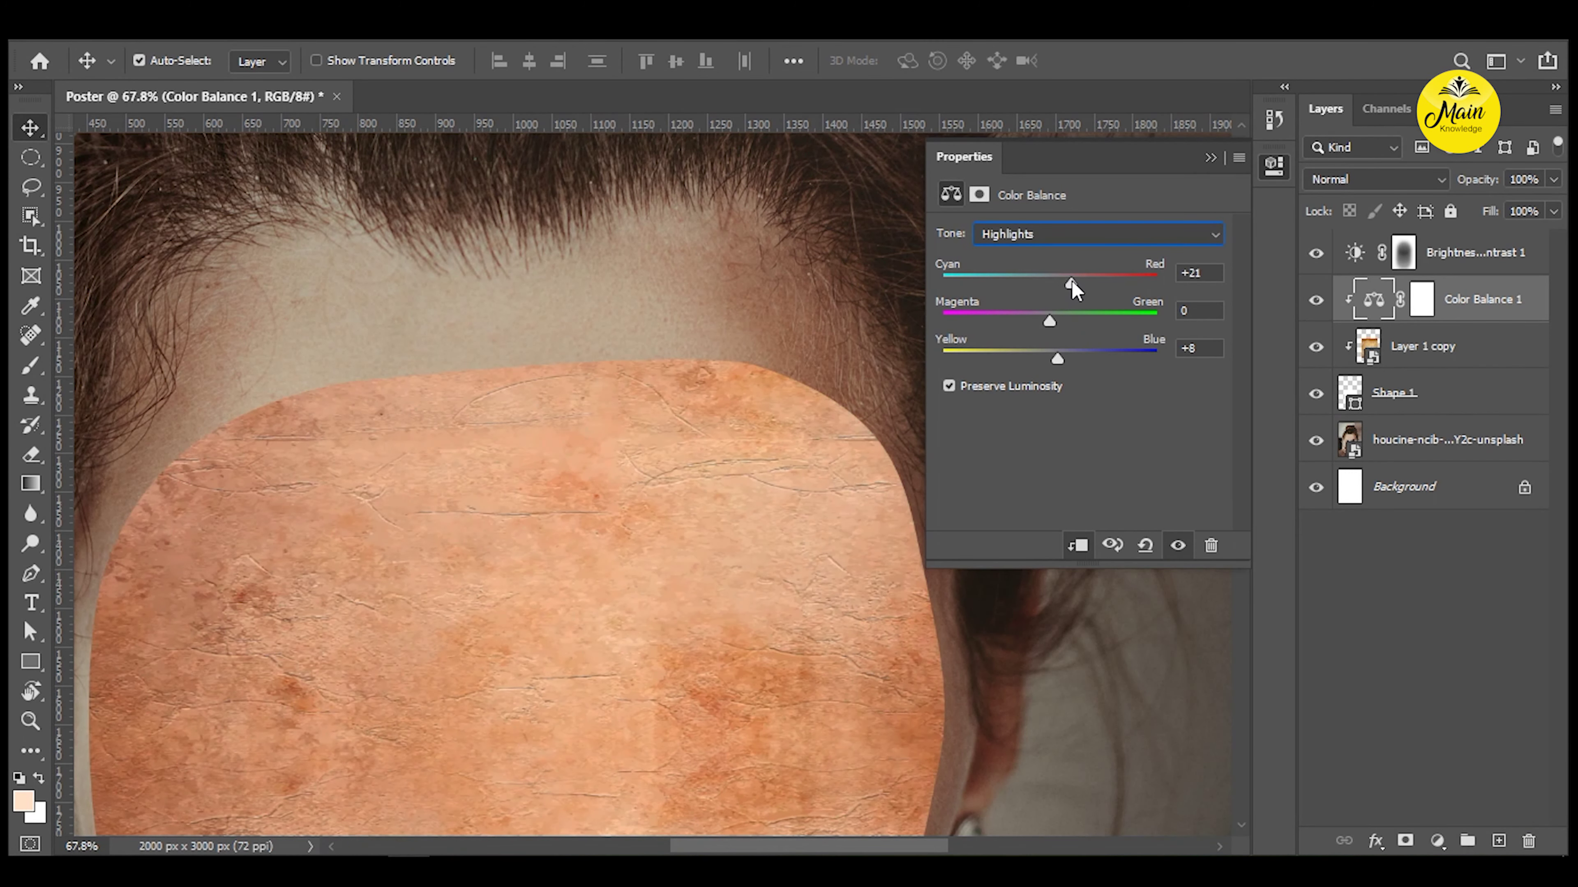
{"action": "left_click", "coordinate": [1456, 314]}
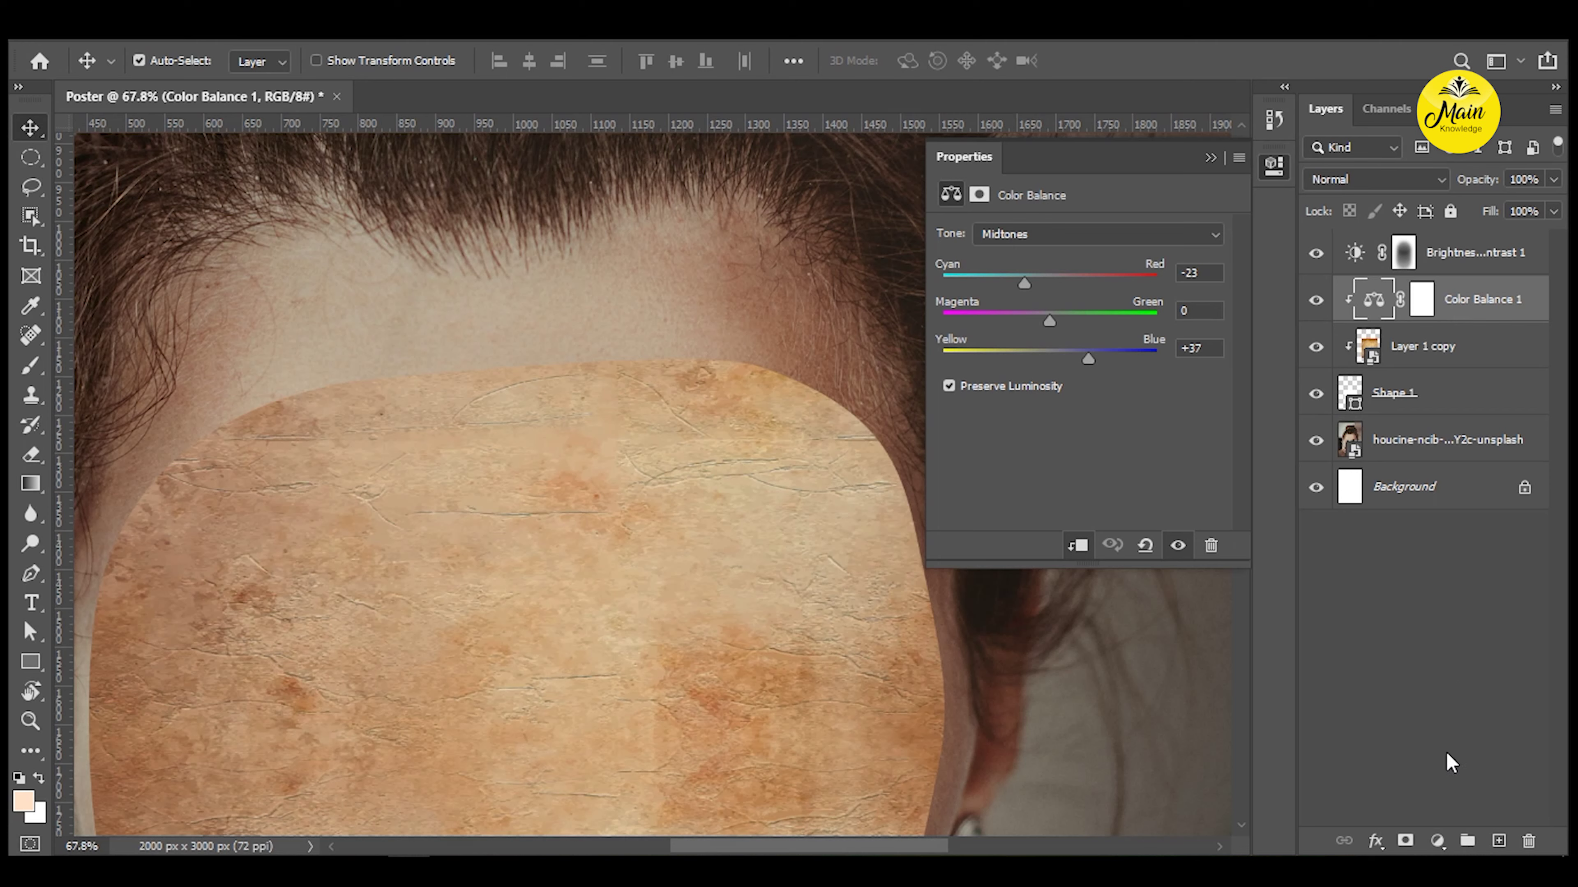
{"action": "left_click", "coordinate": [1417, 364]}
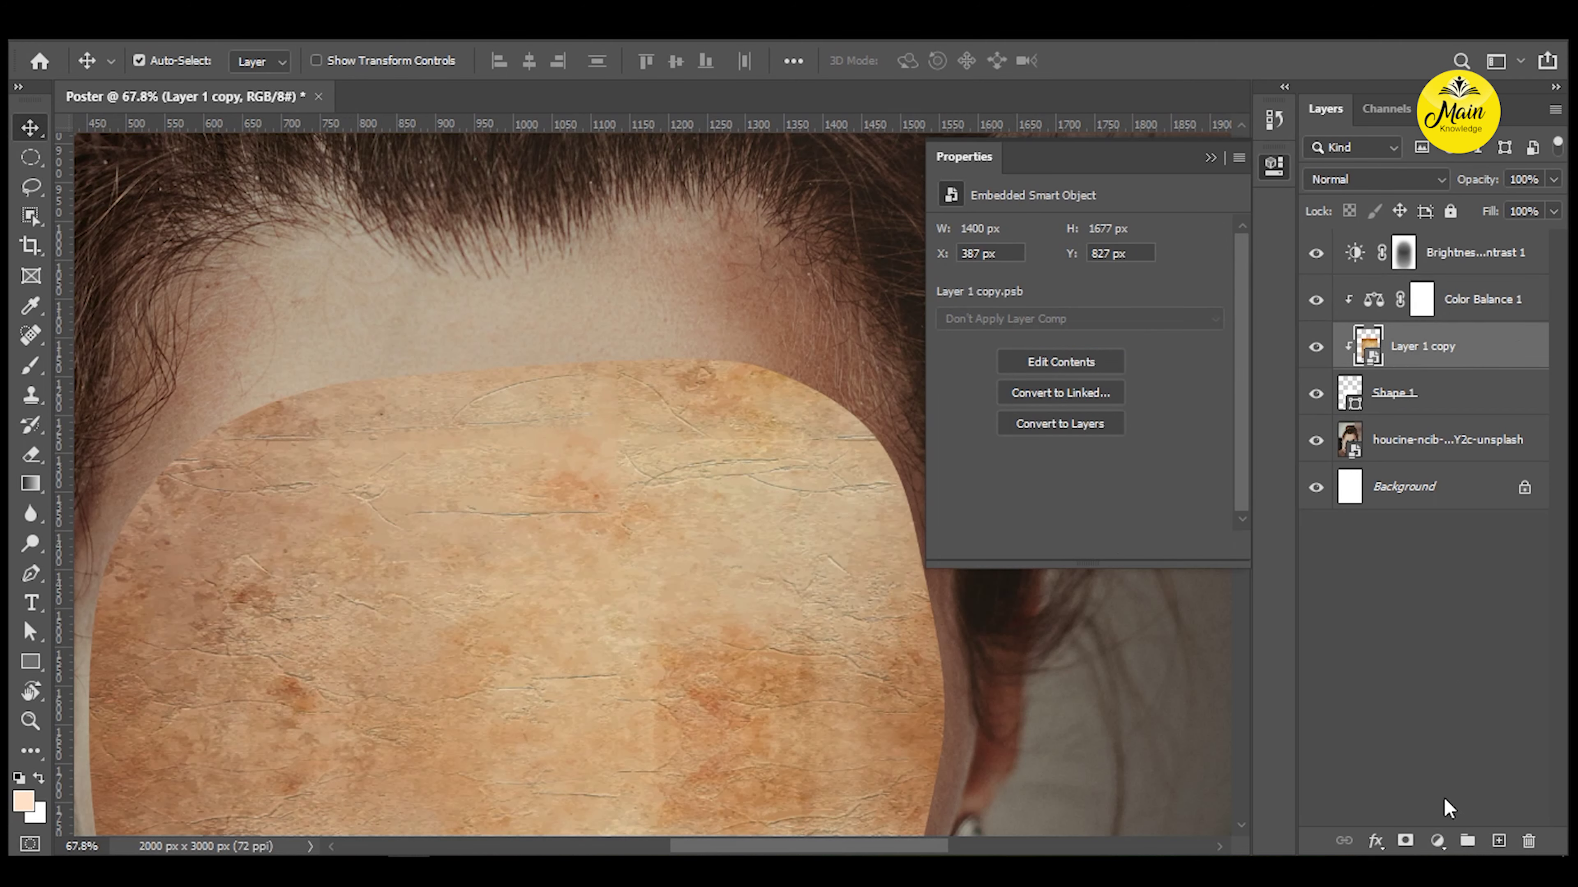
Add a Hue/Saturation adjustment with Saturation -4, then select the Shape 1 layer.
{"action": "left_click", "coordinate": [1433, 843]}
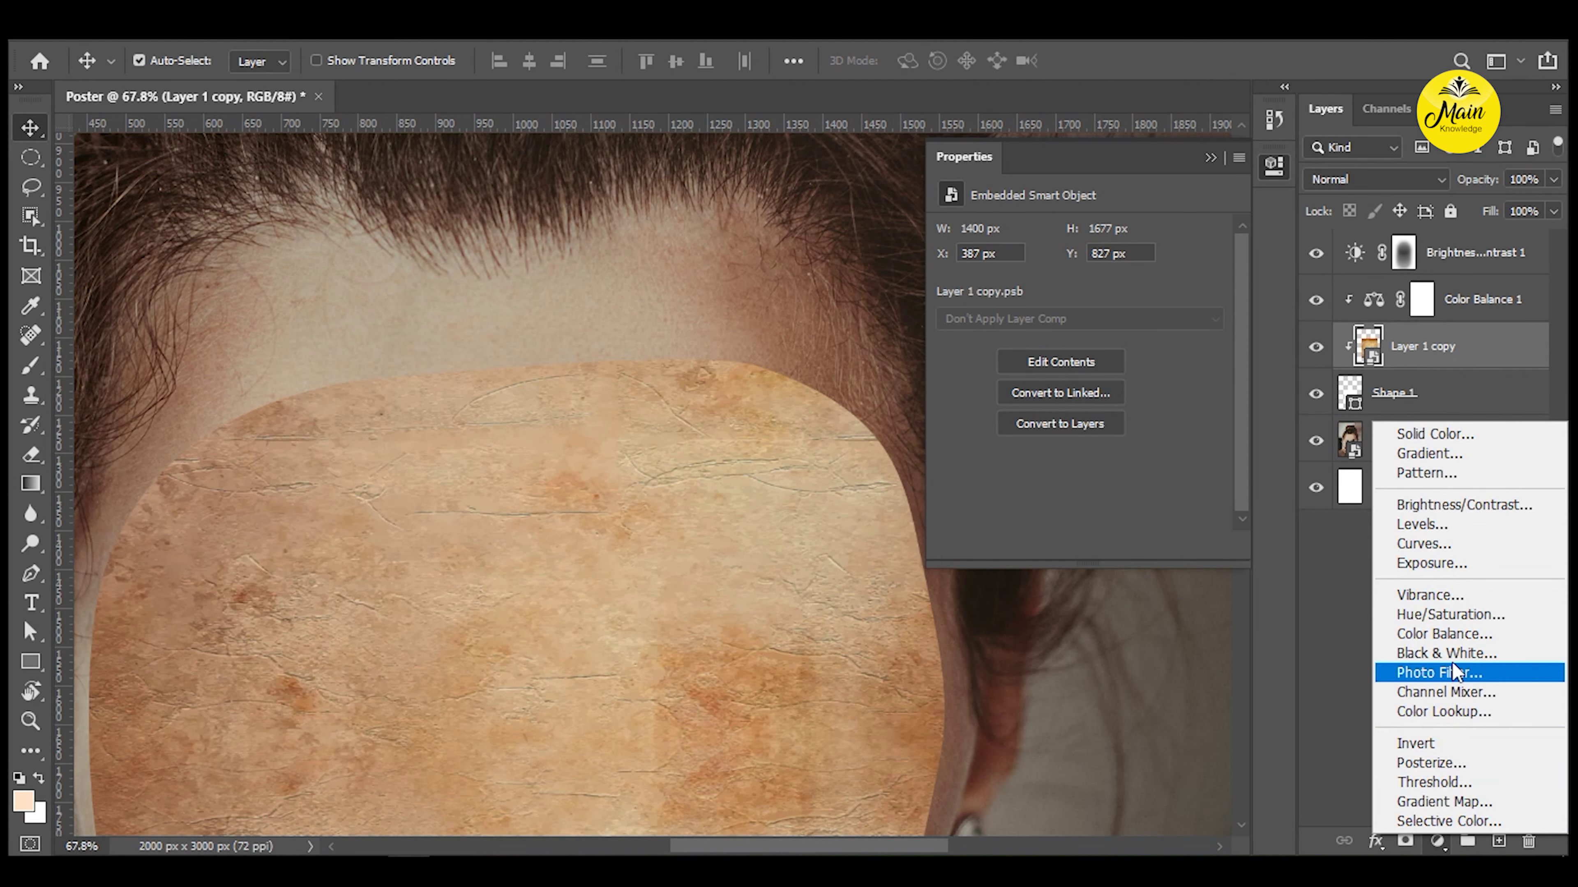
{"action": "left_click", "coordinate": [1452, 617]}
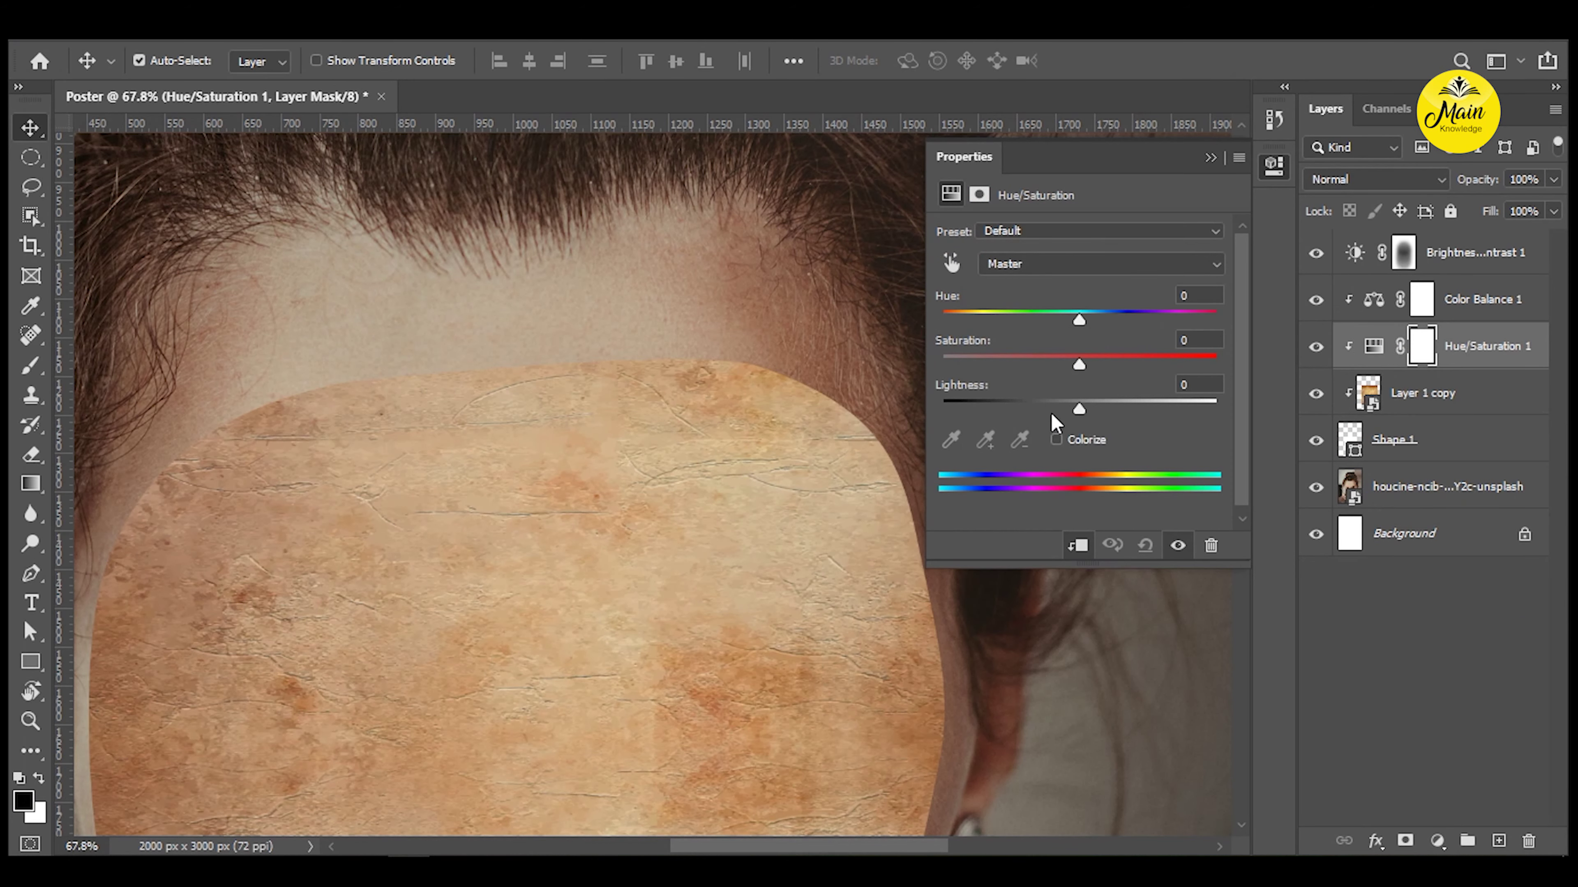
{"action": "mouse_move", "coordinate": [1078, 367]}
{"action": "left_mouse_down"}
{"action": "mouse_move", "coordinate": [1039, 362]}
{"action": "mouse_move", "coordinate": [1079, 363]}
{"action": "mouse_move", "coordinate": [1116, 316]}
{"action": "mouse_move", "coordinate": [1079, 317]}
{"action": "left_mouse_up"}
{"action": "scroll", "coordinate": [634, 536], "scroll_direction": "down", "scroll_amount": 3}
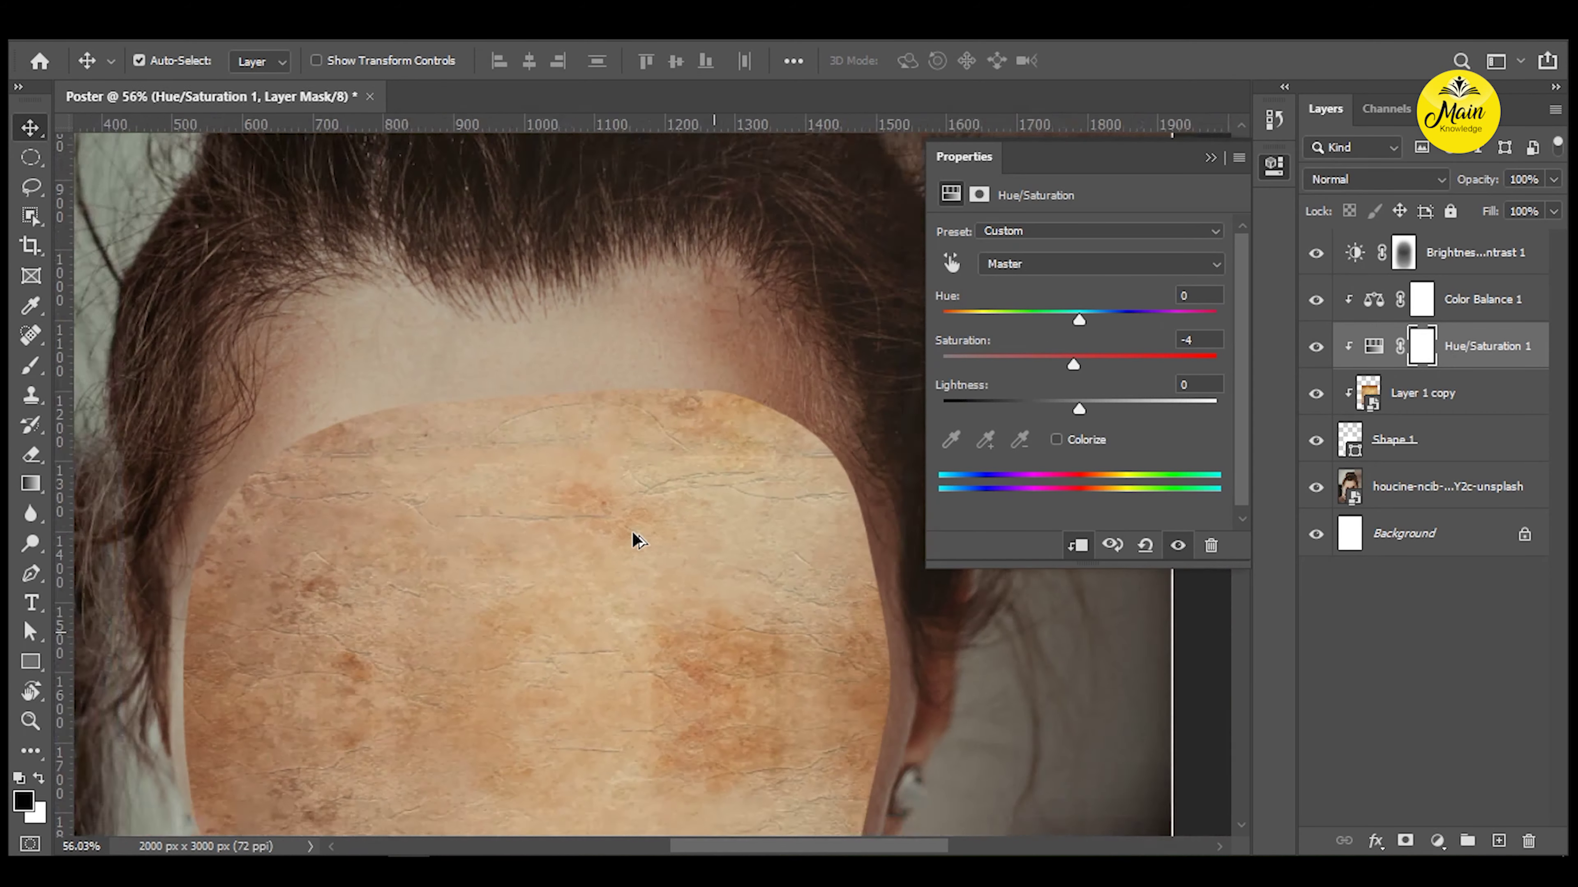
{"action": "scroll", "coordinate": [641, 539], "scroll_direction": "down", "scroll_amount": 3}
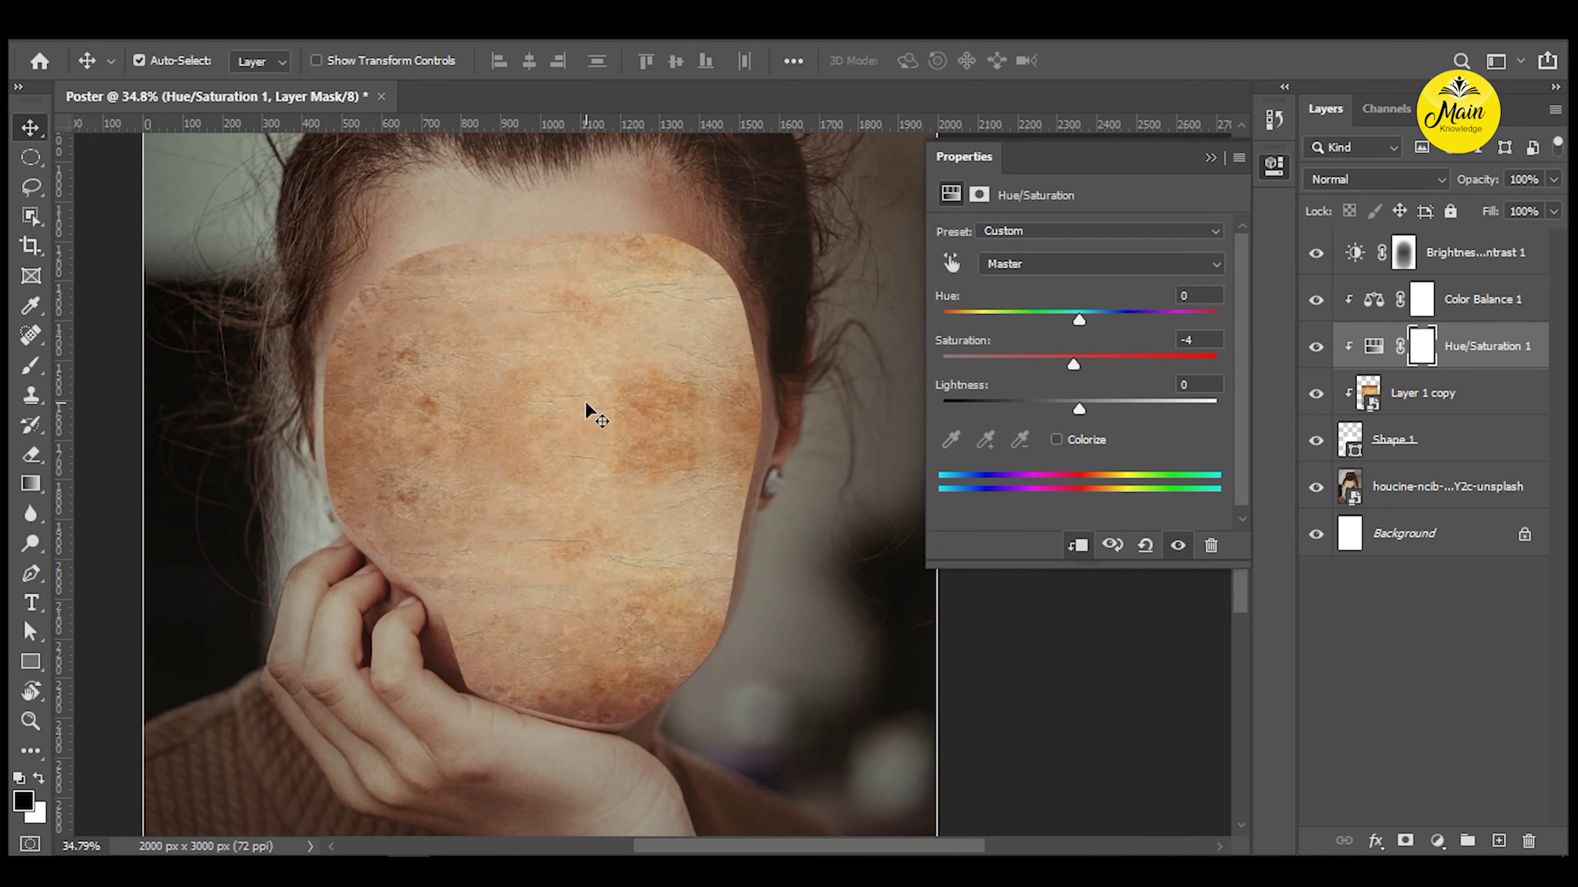
{"action": "scroll", "coordinate": [596, 395], "scroll_direction": "up", "scroll_amount": 1}
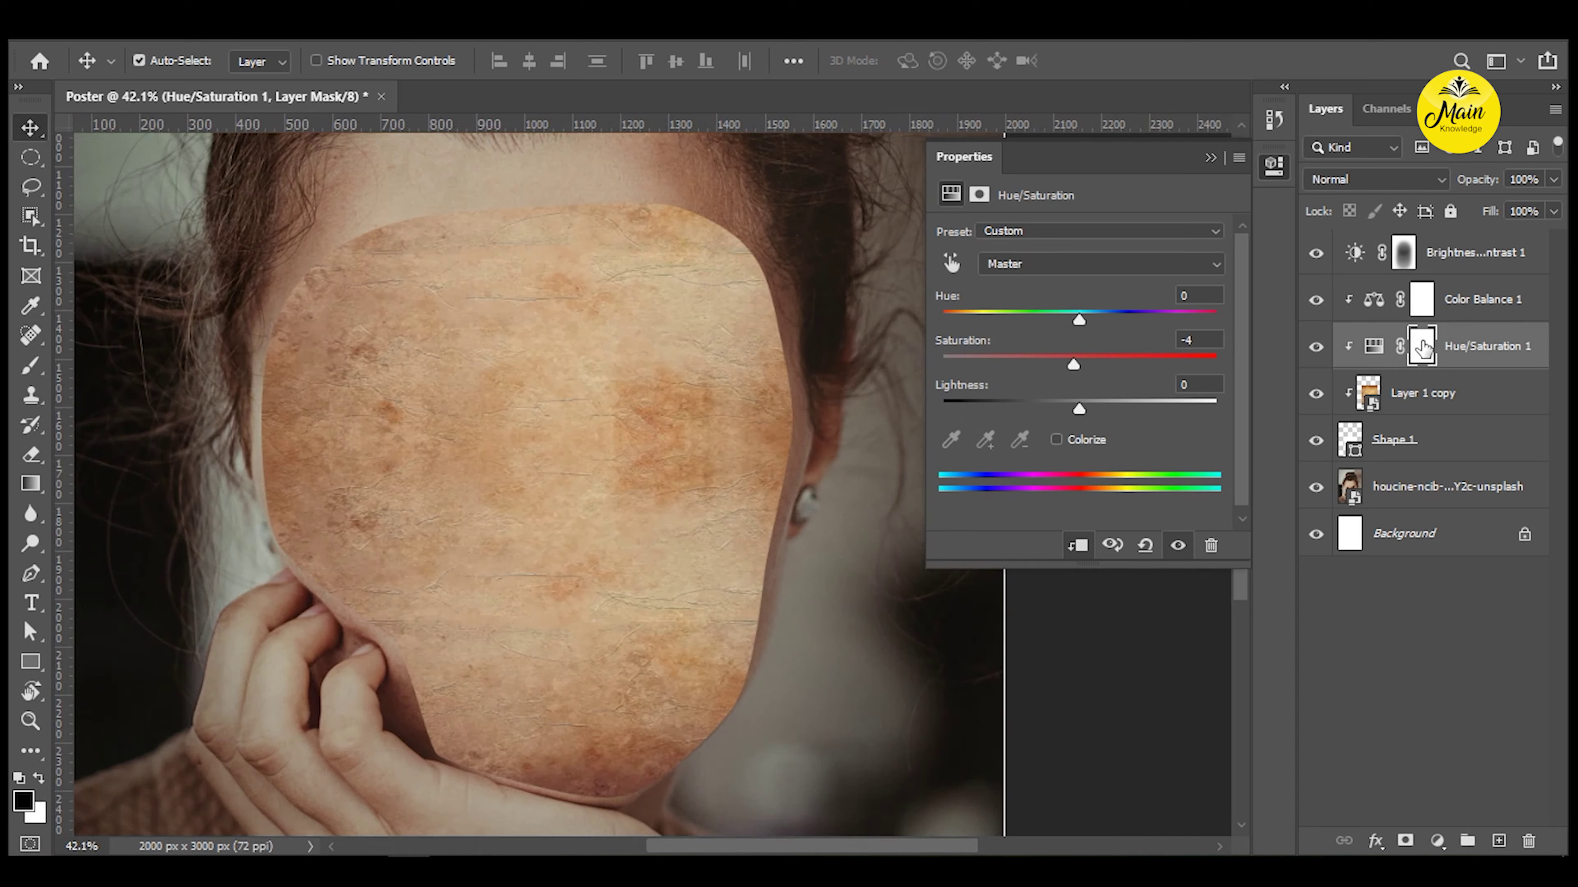
{"action": "left_click", "coordinate": [1403, 252]}
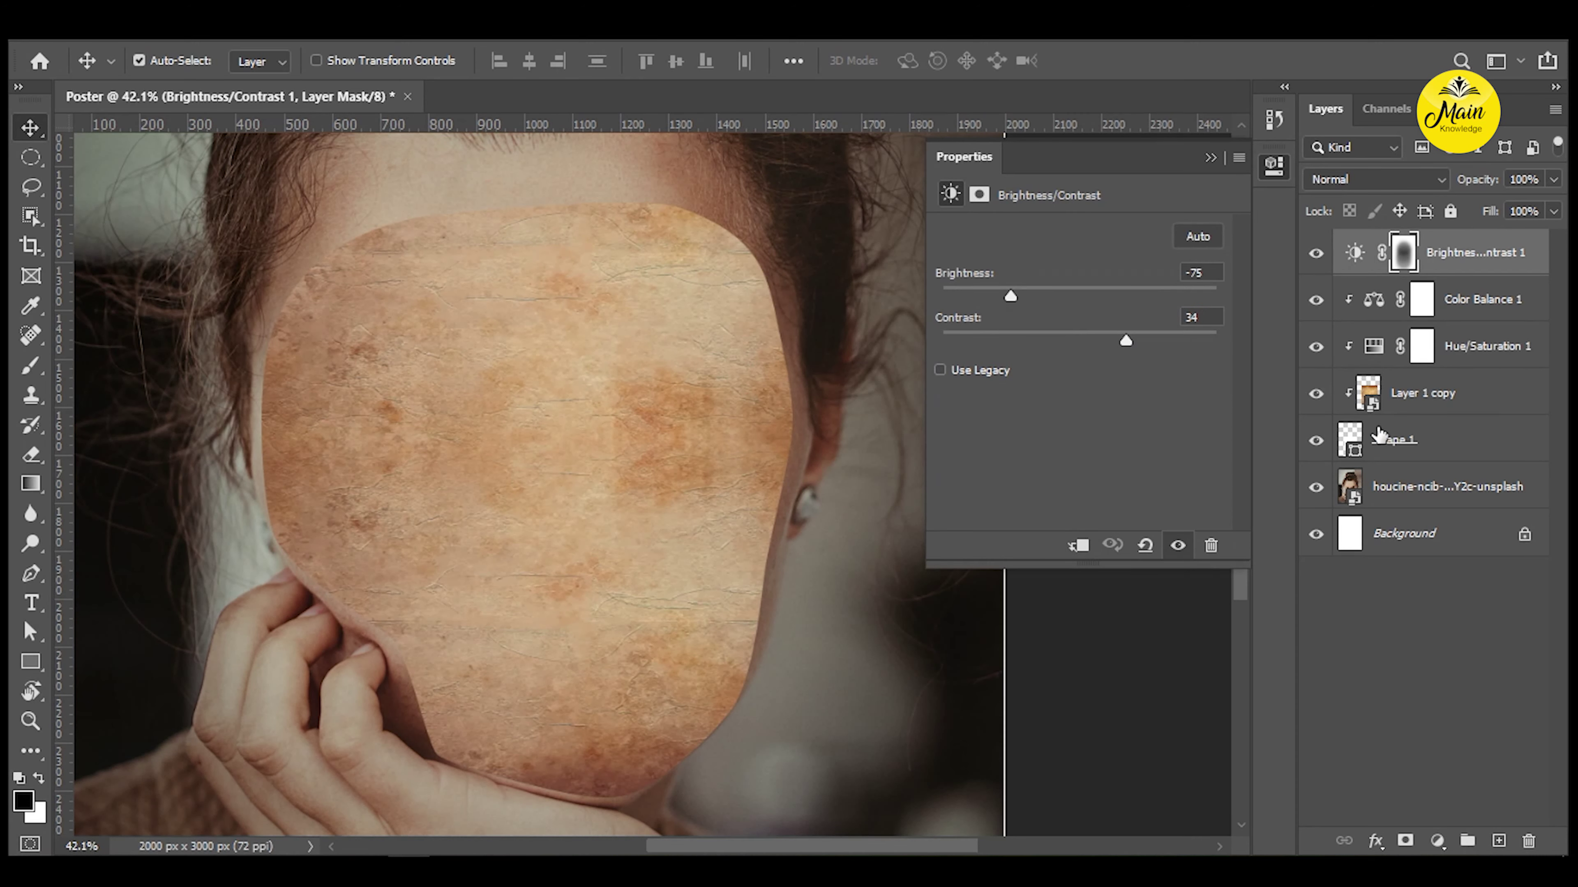
{"action": "left_click", "coordinate": [1412, 452]}
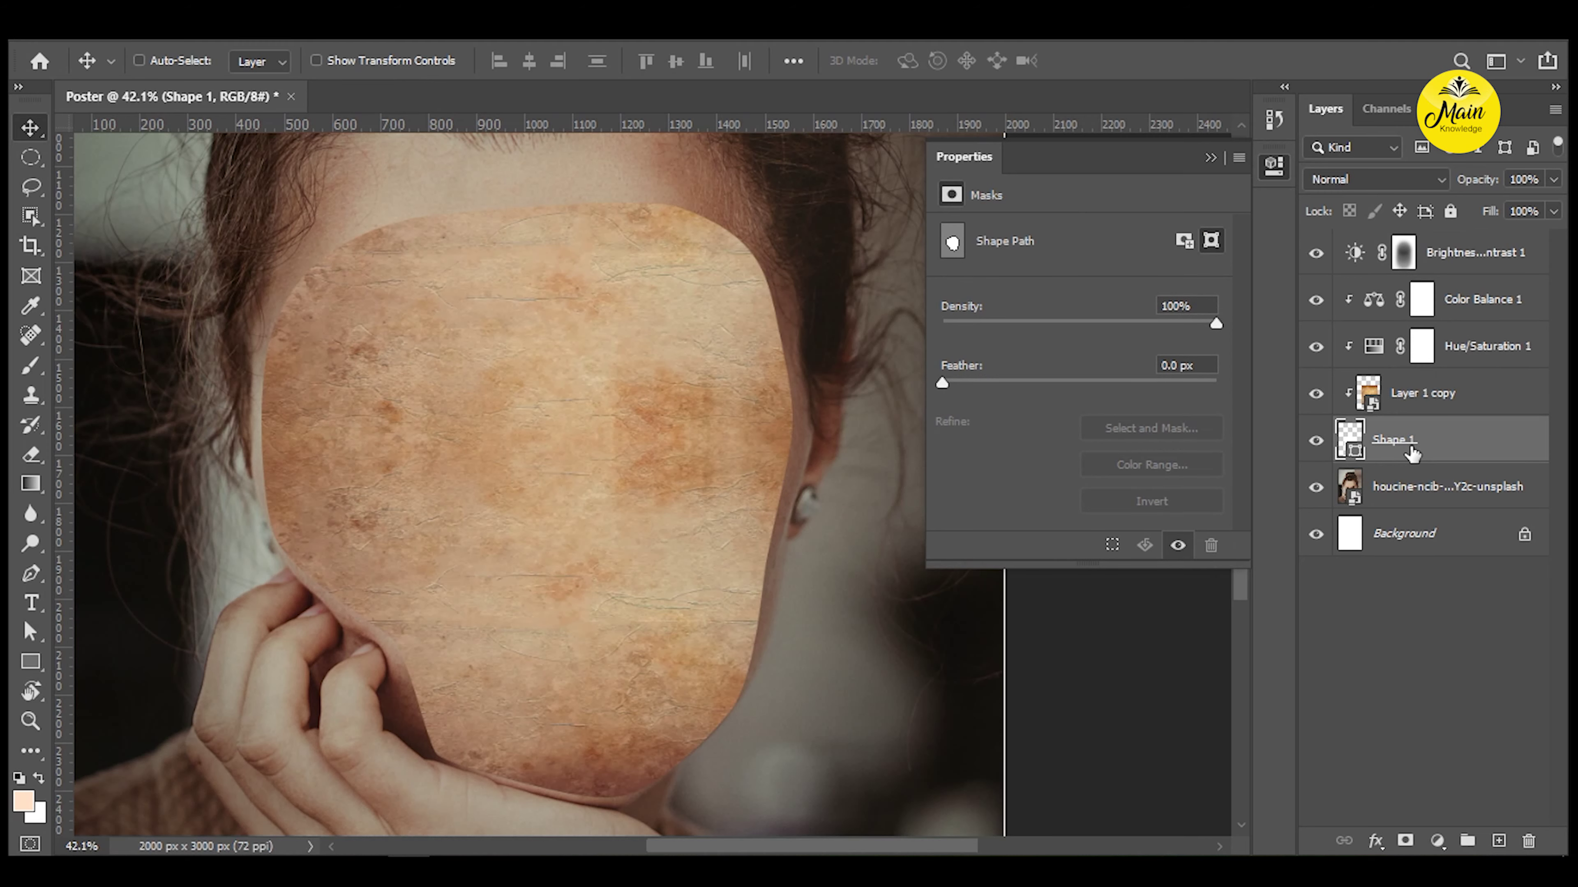
Duplicate Shape 1 and move it just below Brightness/Contrast 1.
{"action": "key", "text": "ctrl+j"}
{"action": "left_click_drag", "start_coordinate": [1412, 452], "coordinate": [1430, 298]}
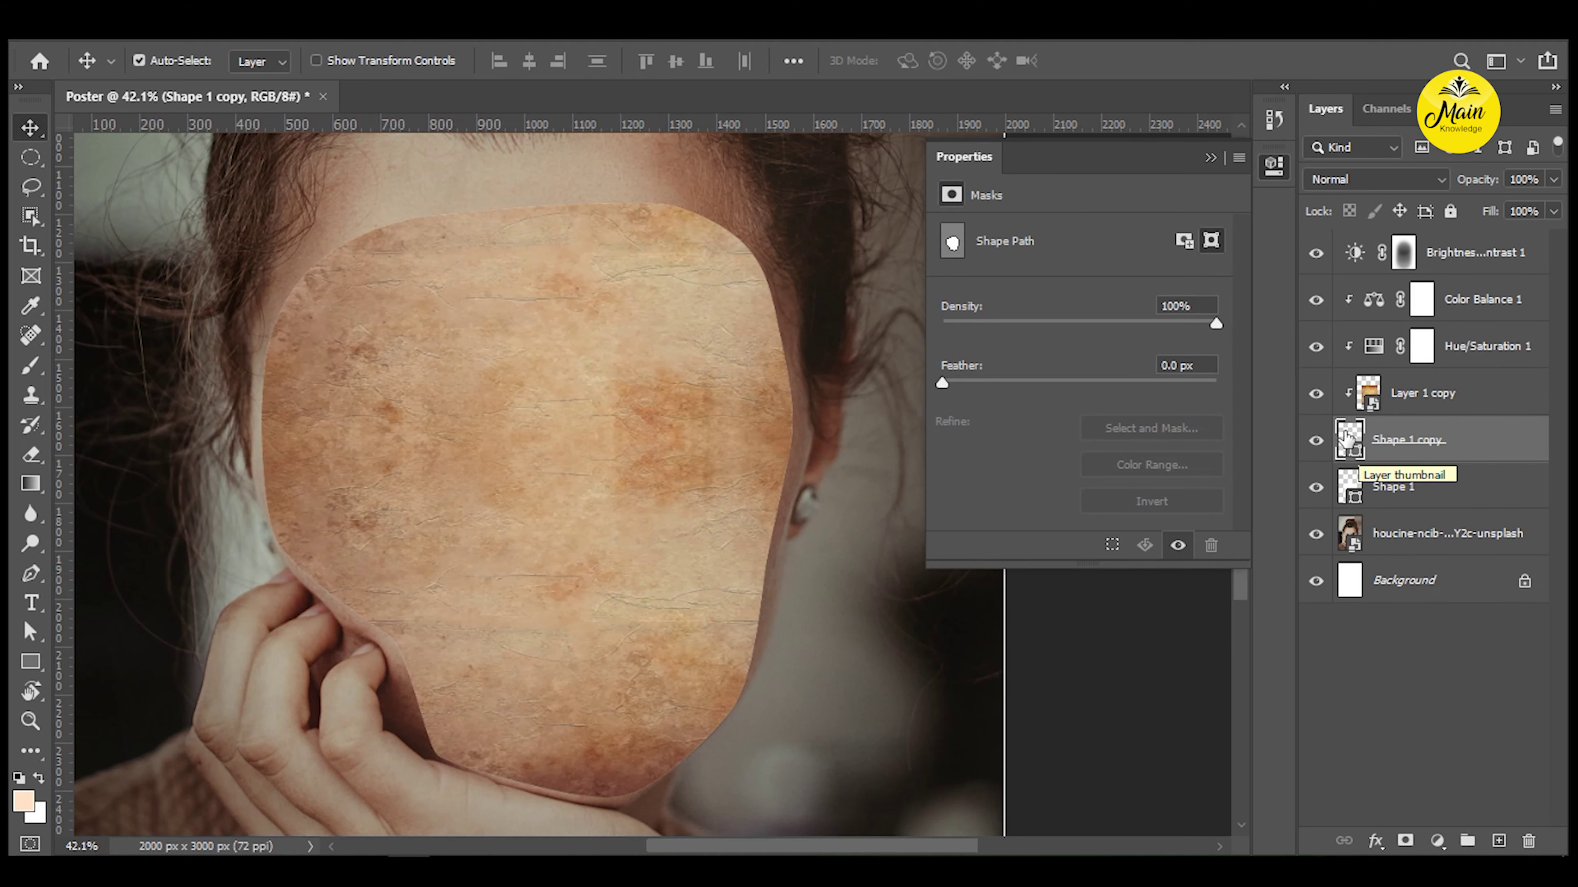
{"action": "key", "text": "ctrl+z"}
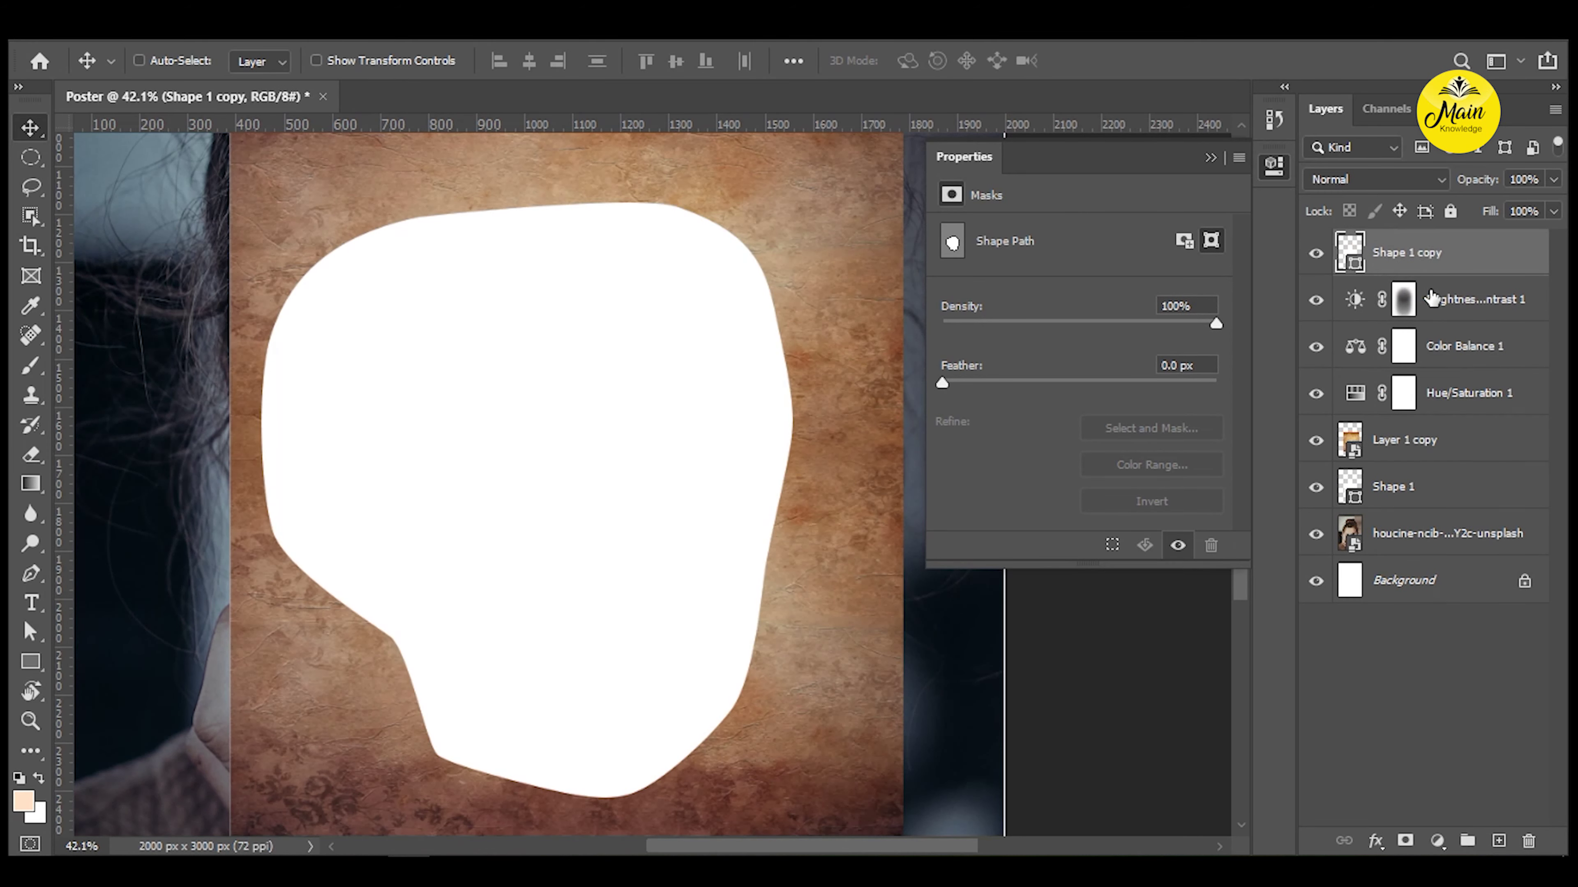
{"action": "key", "text": "ctrl+z"}
{"action": "left_click_drag", "start_coordinate": [1407, 487], "coordinate": [1405, 282]}
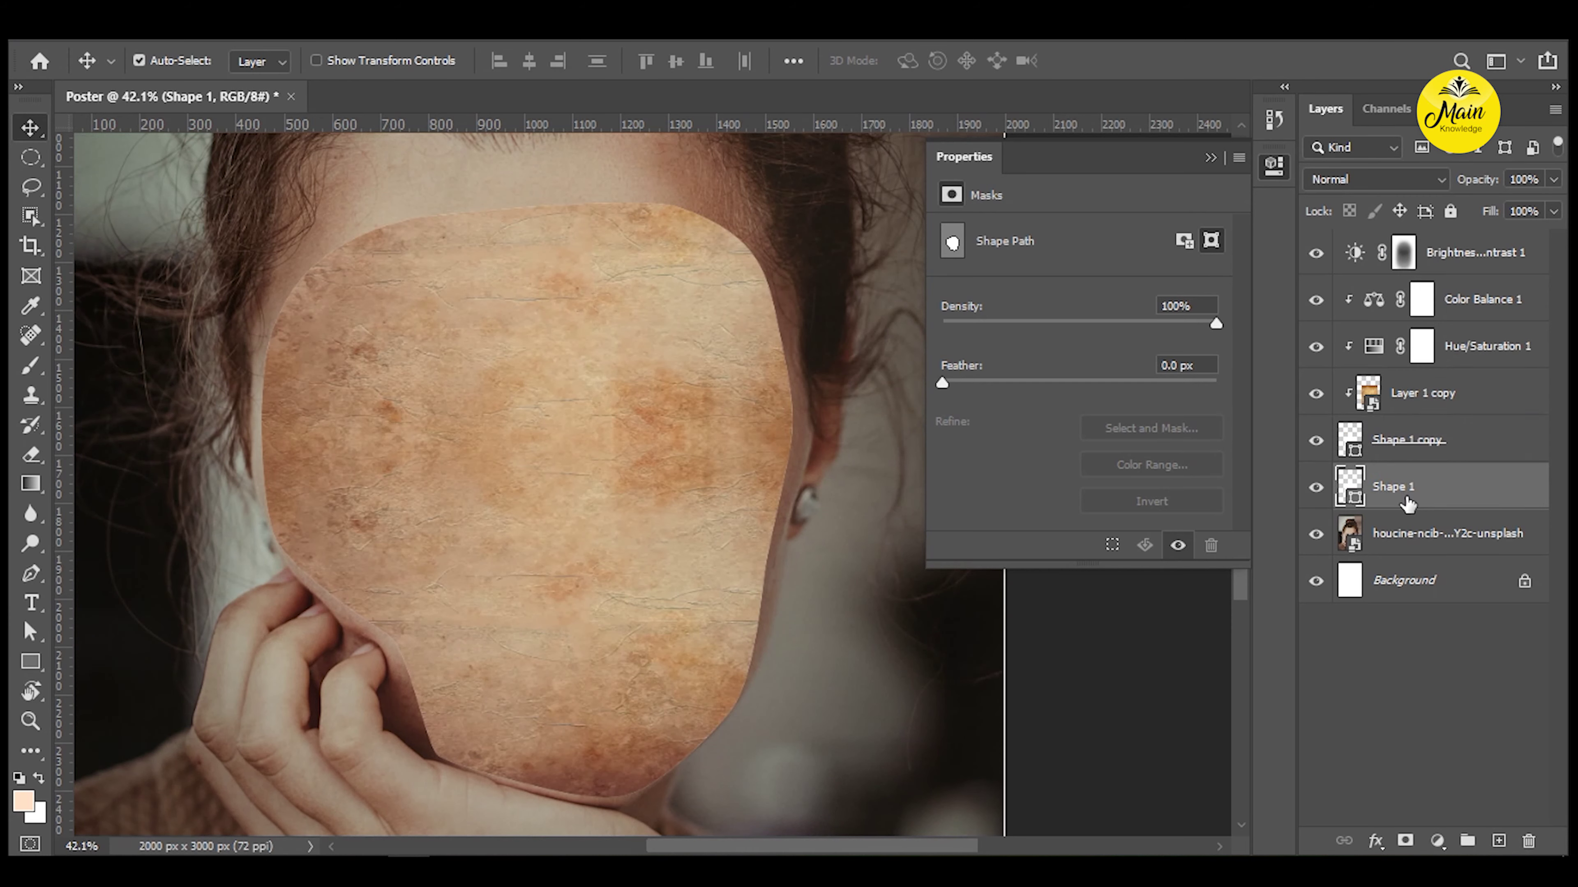
{"action": "left_click", "coordinate": [1403, 252]}
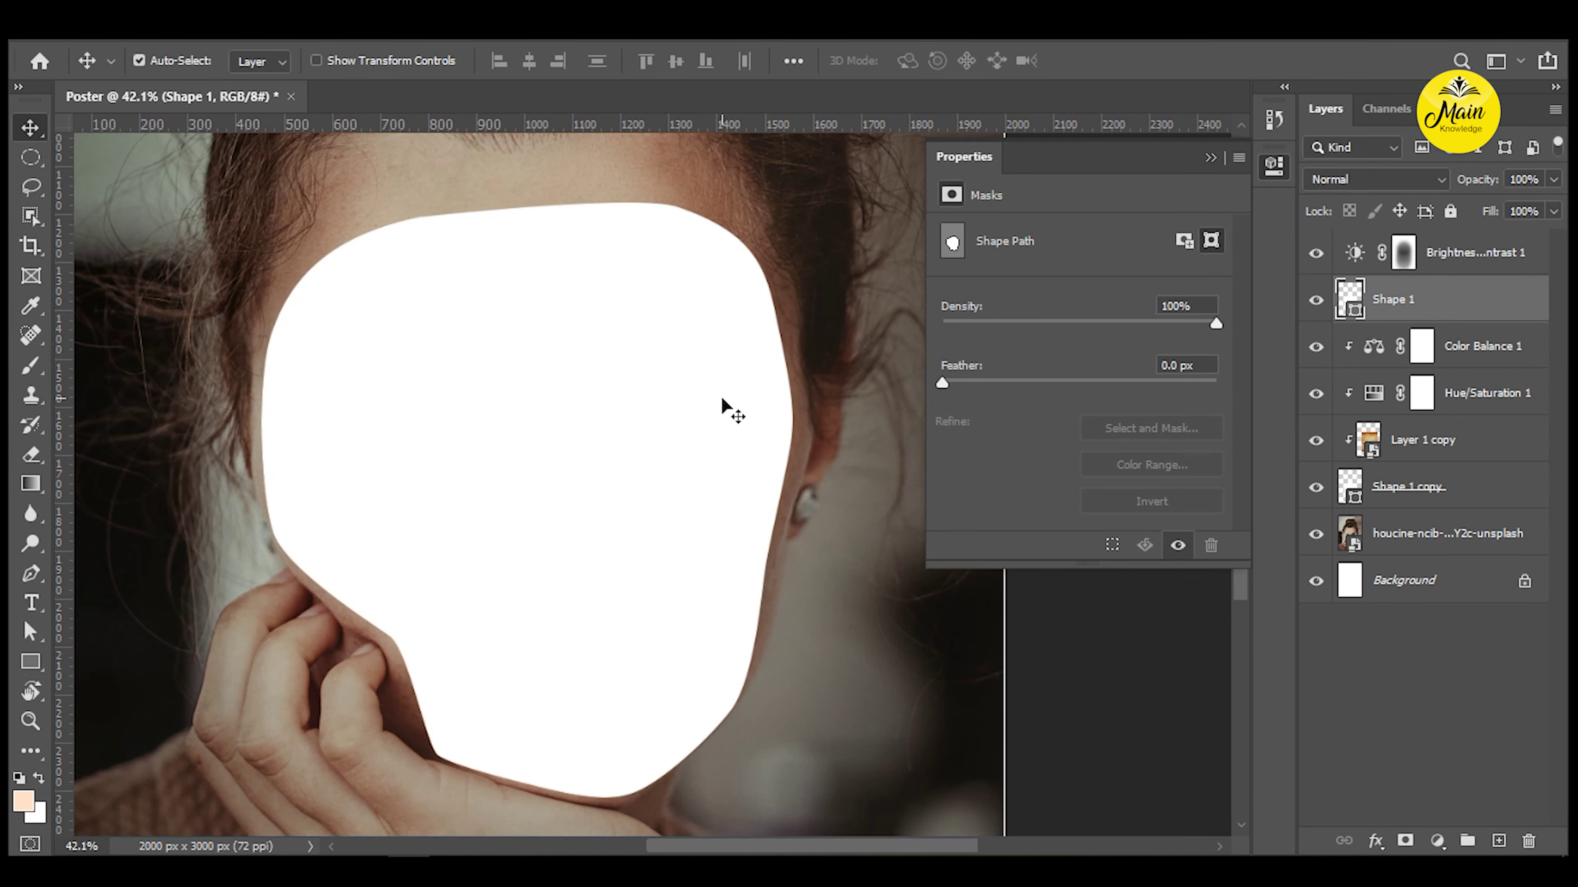
Fill the face shape with black (#000000) and cancel the stray Free Transform.
{"action": "double_click", "coordinate": [1350, 299]}
{"action": "left_click_drag", "start_coordinate": [1042, 415], "coordinate": [804, 667]}
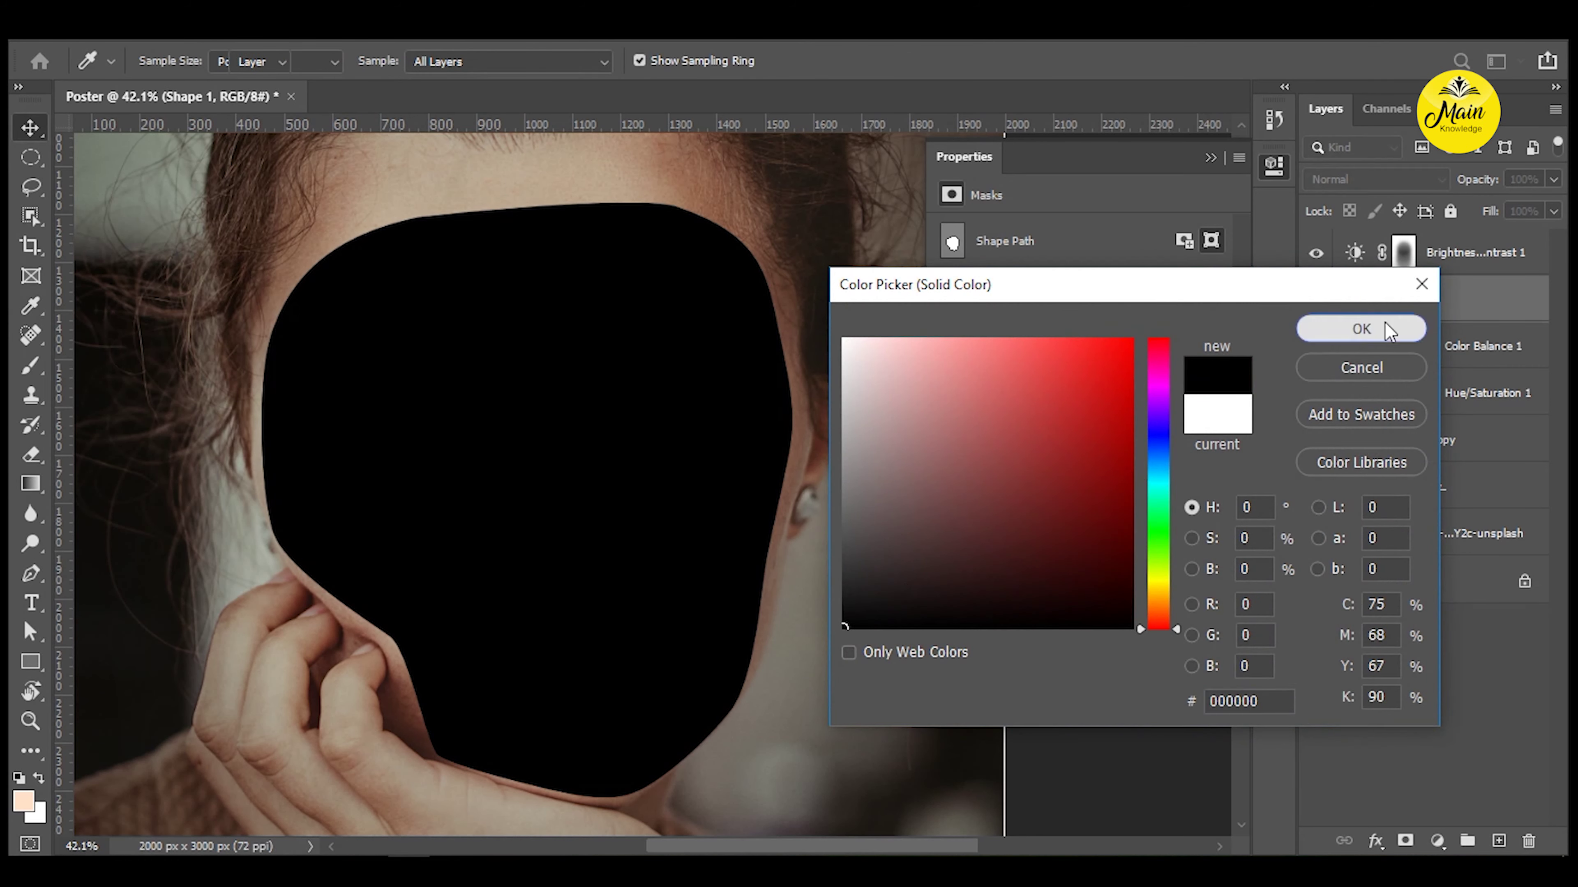
{"action": "left_click", "coordinate": [1383, 322]}
{"action": "key", "text": "alt+bracketright"}
{"action": "key", "text": "ctrl+t"}
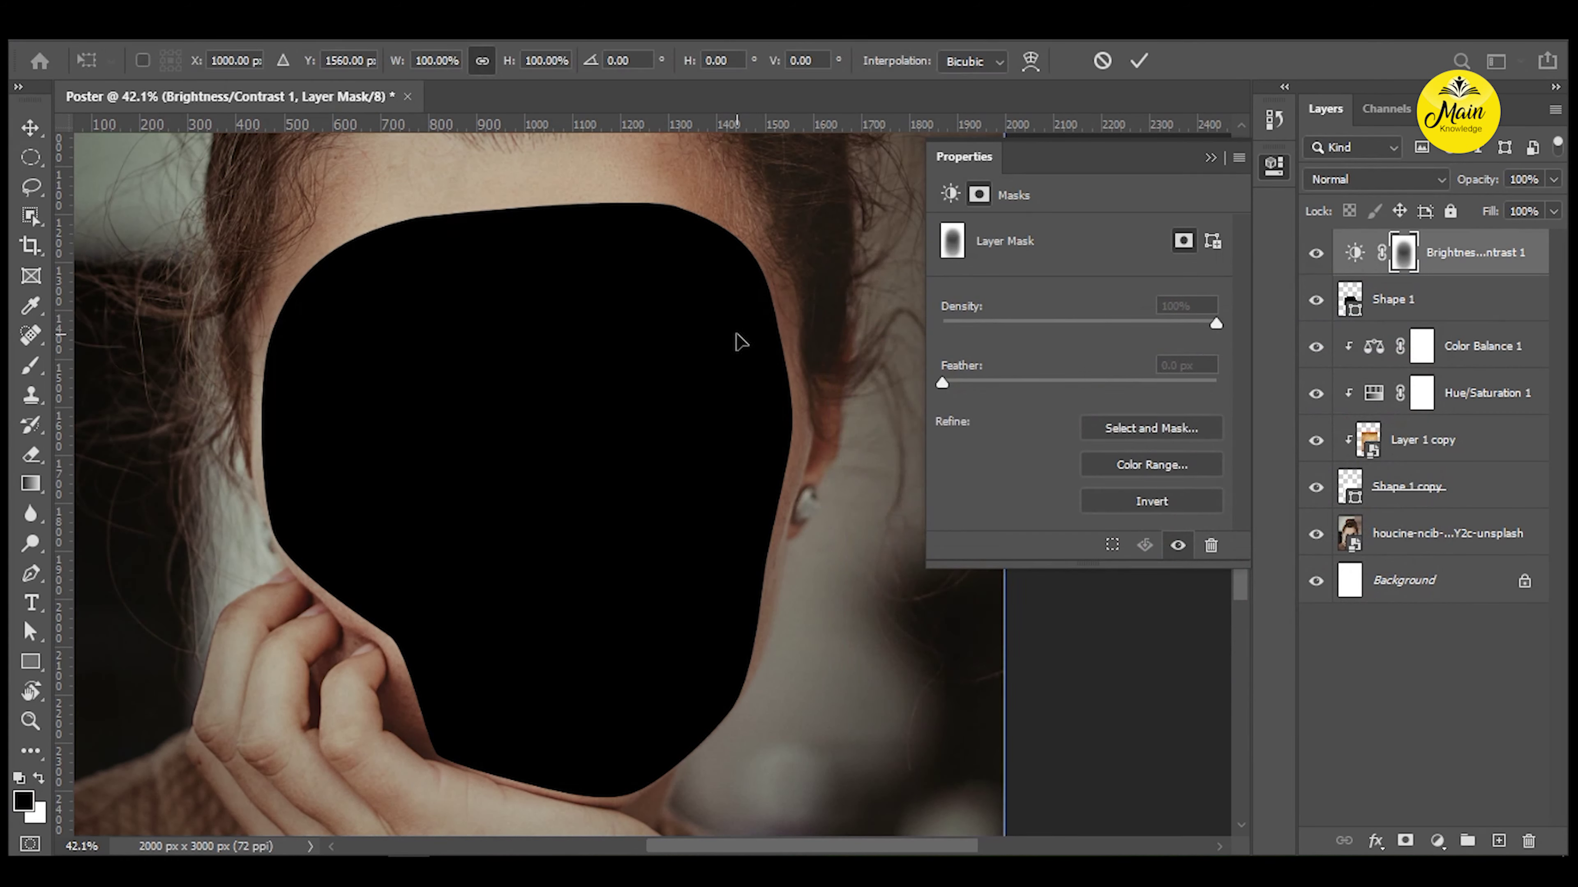
{"action": "key", "text": "Return"}
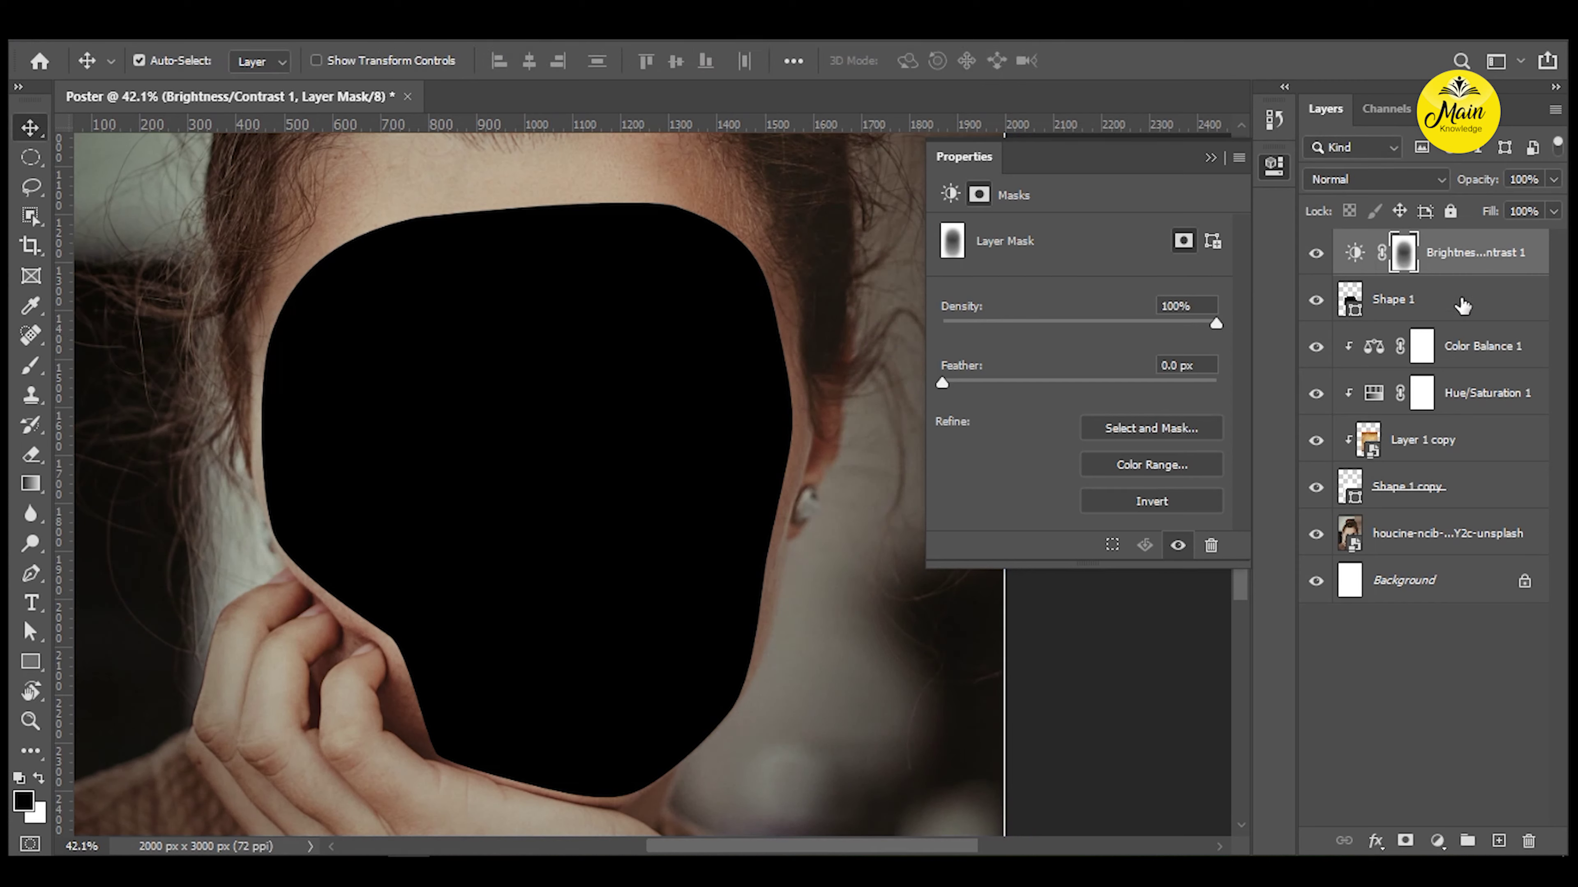
Lock Brightness/Contrast 1 and scale the black Shape 1 to about 98%, nudging it down-left.
{"action": "left_click", "coordinate": [1450, 212]}
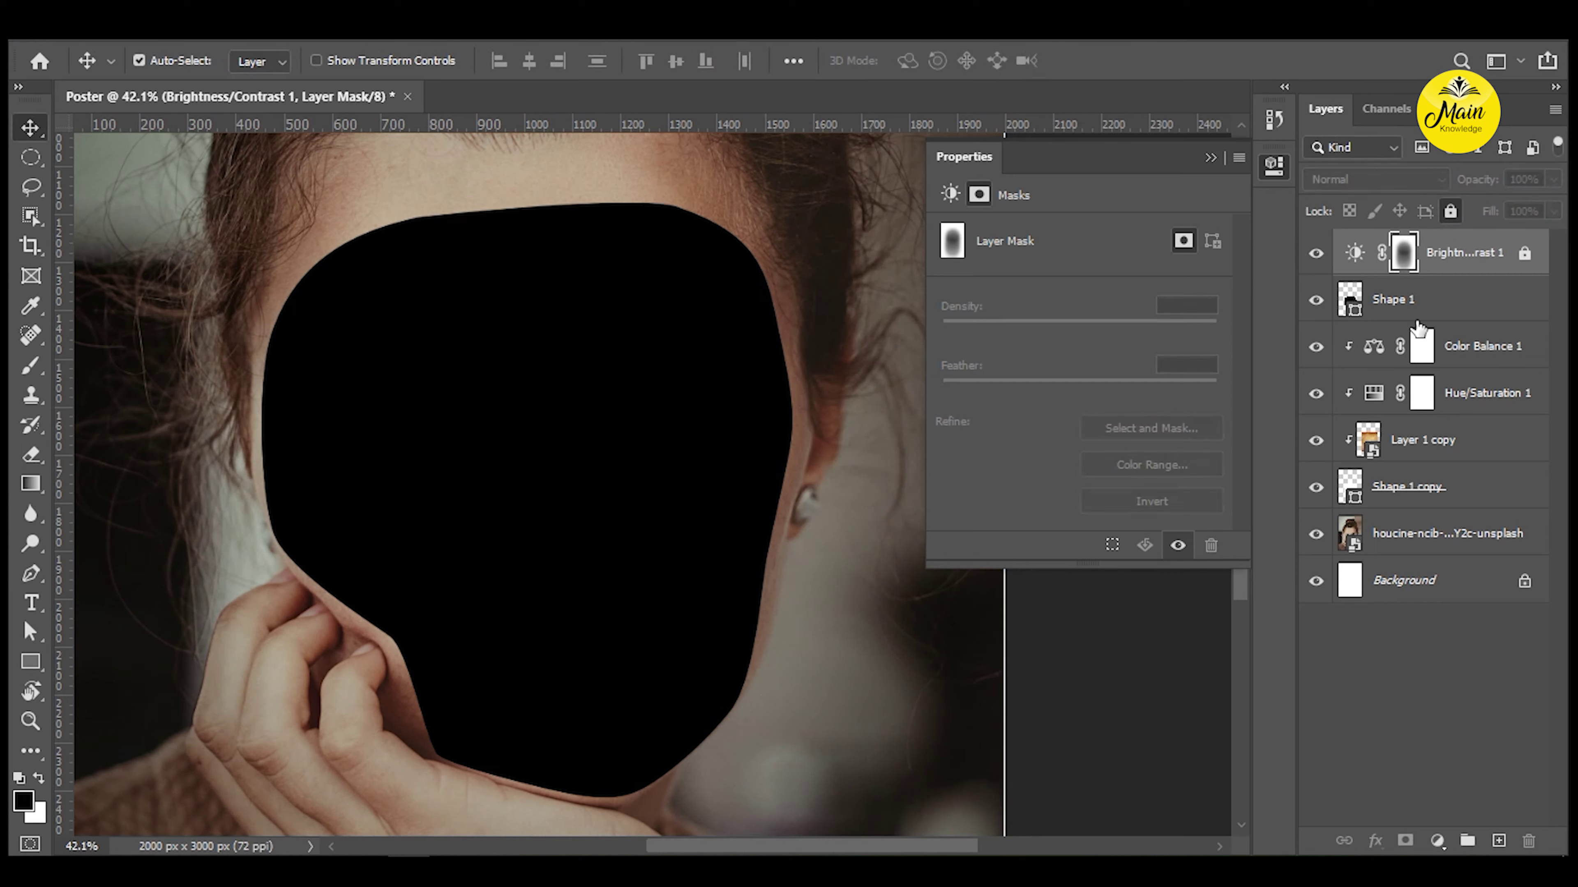
{"action": "left_click", "coordinate": [1420, 343]}
{"action": "left_click", "coordinate": [1410, 301]}
{"action": "key", "text": "ctrl+t"}
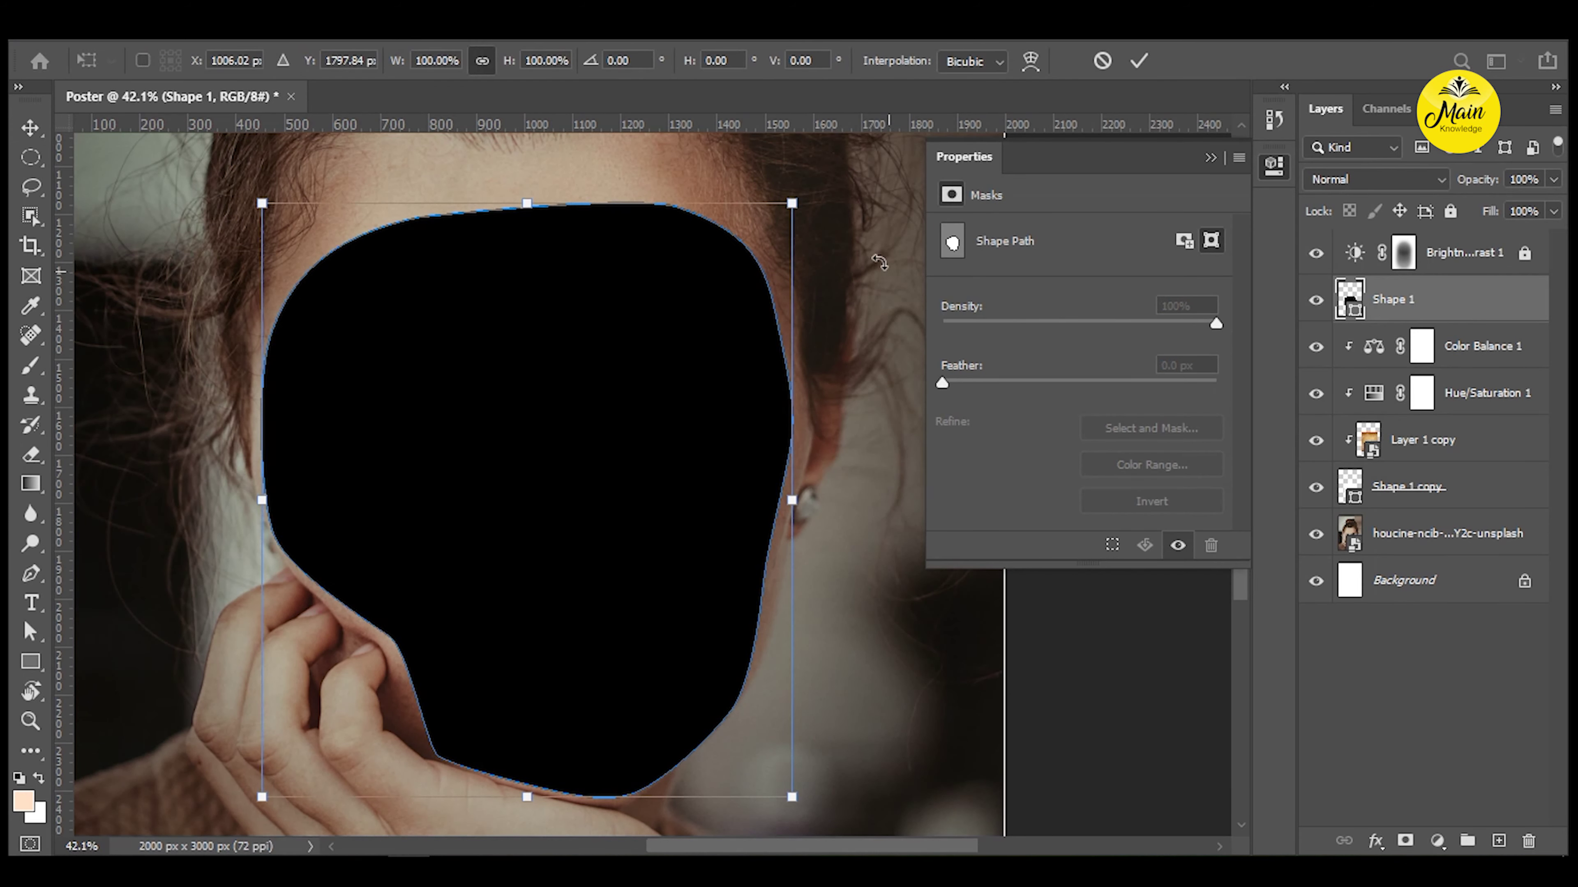
{"action": "left_click_drag", "start_coordinate": [792, 204], "coordinate": [783, 212]}
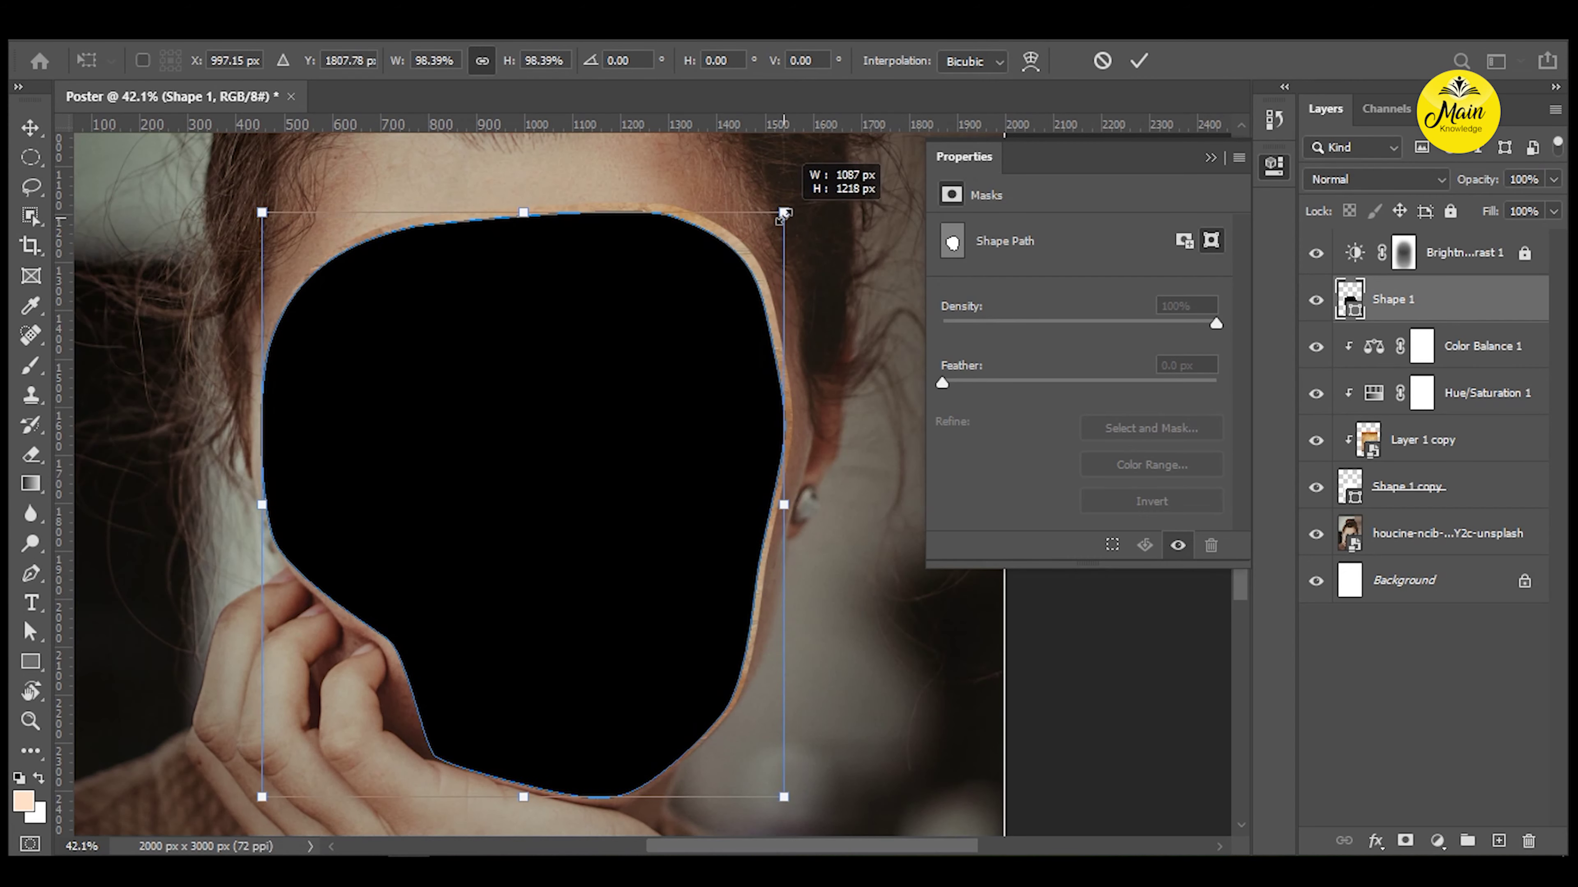
{"action": "left_click_drag", "start_coordinate": [784, 212], "coordinate": [785, 215]}
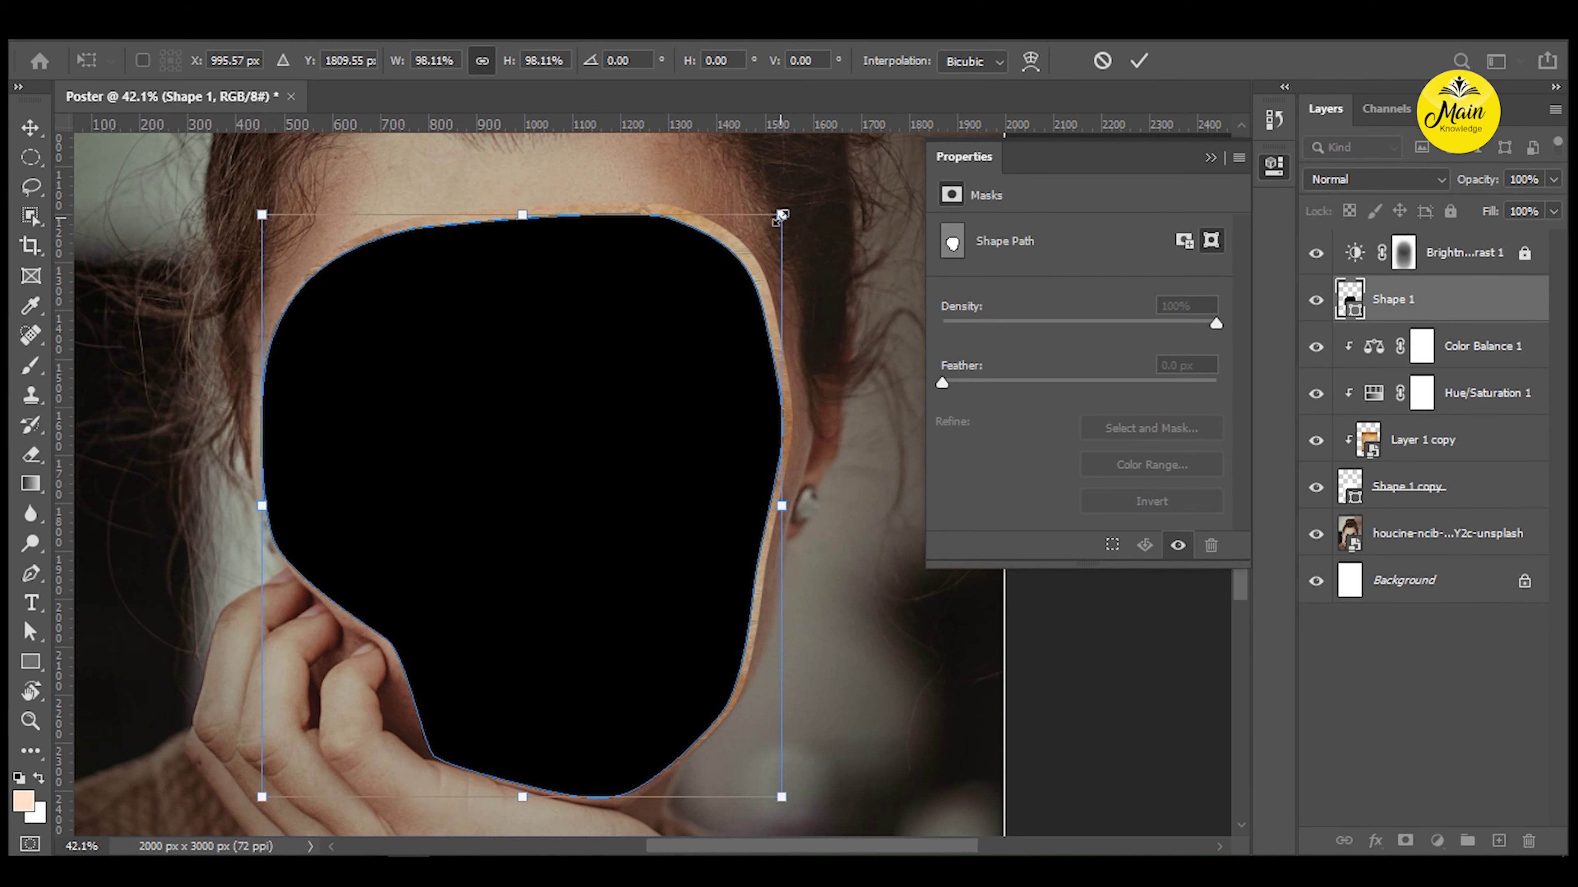
{"action": "key", "text": "Return"}
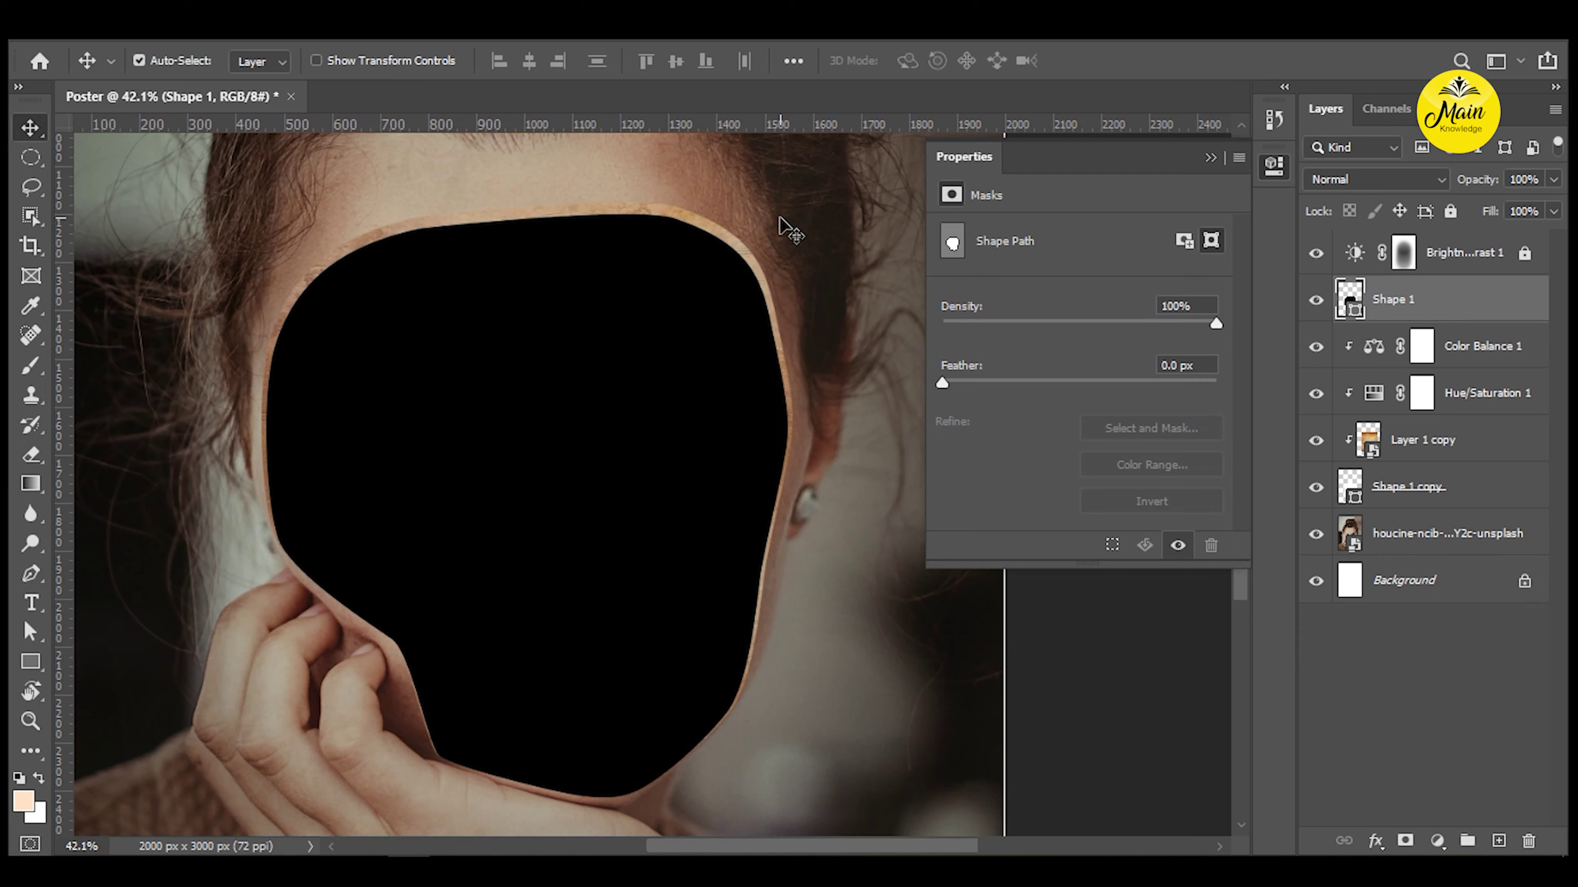
{"action": "key", "text": "Down"}
{"action": "key", "text": "Down"}
{"action": "key", "text": "Down"}
{"action": "key", "text": "Left"}
{"action": "key", "text": "Left"}
{"action": "key", "text": "Left"}
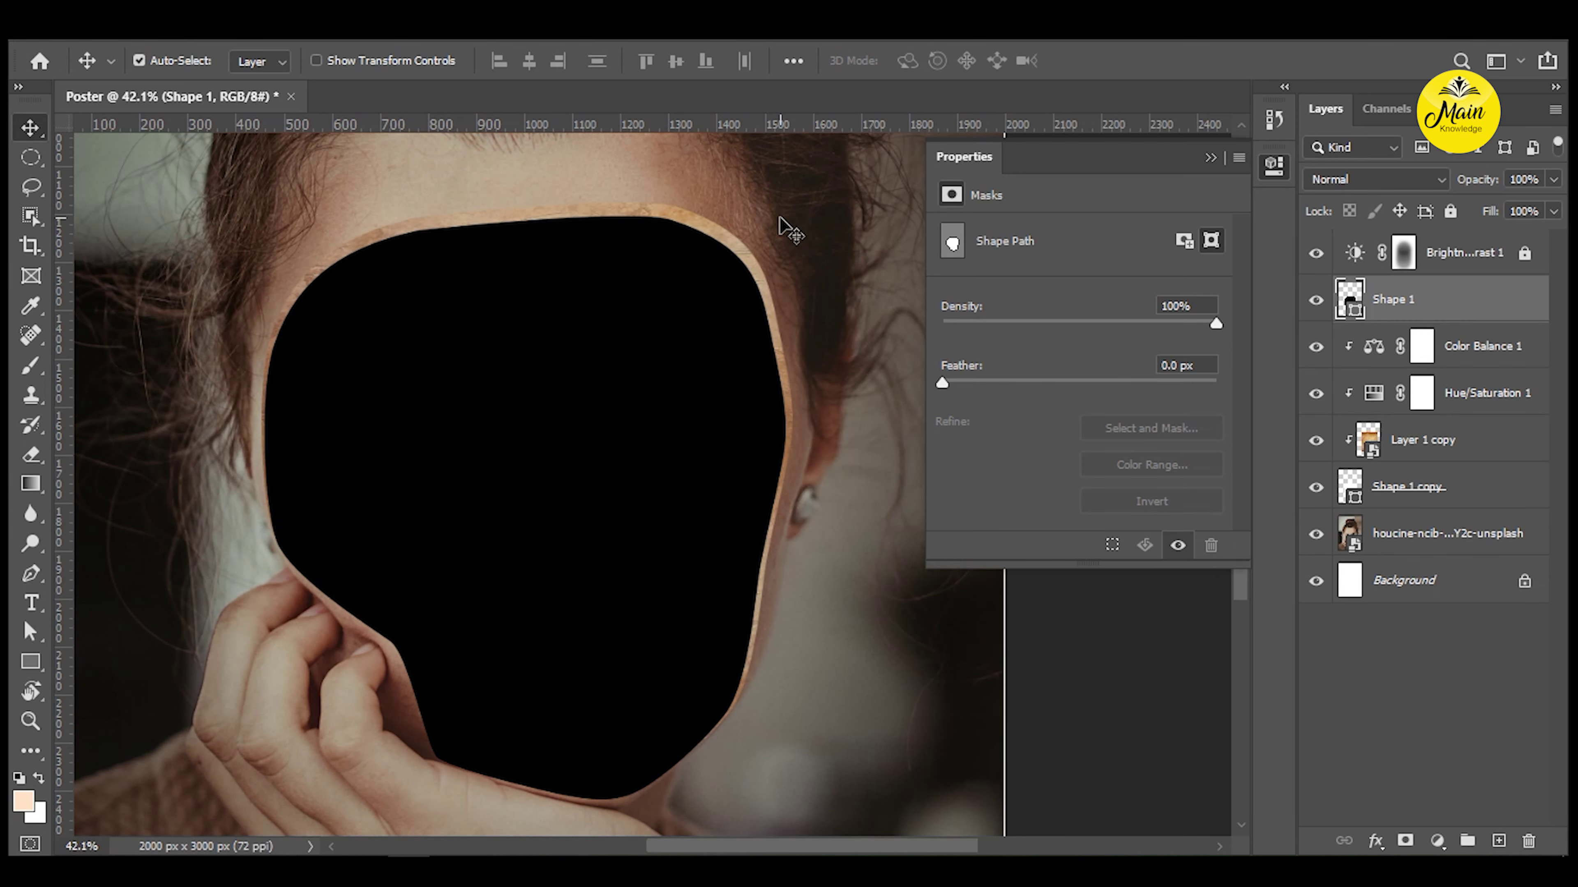
Hide the black Shape 1 and select the Layer 1 copy paper texture.
{"action": "scroll", "coordinate": [775, 273], "scroll_direction": "up", "scroll_amount": 3}
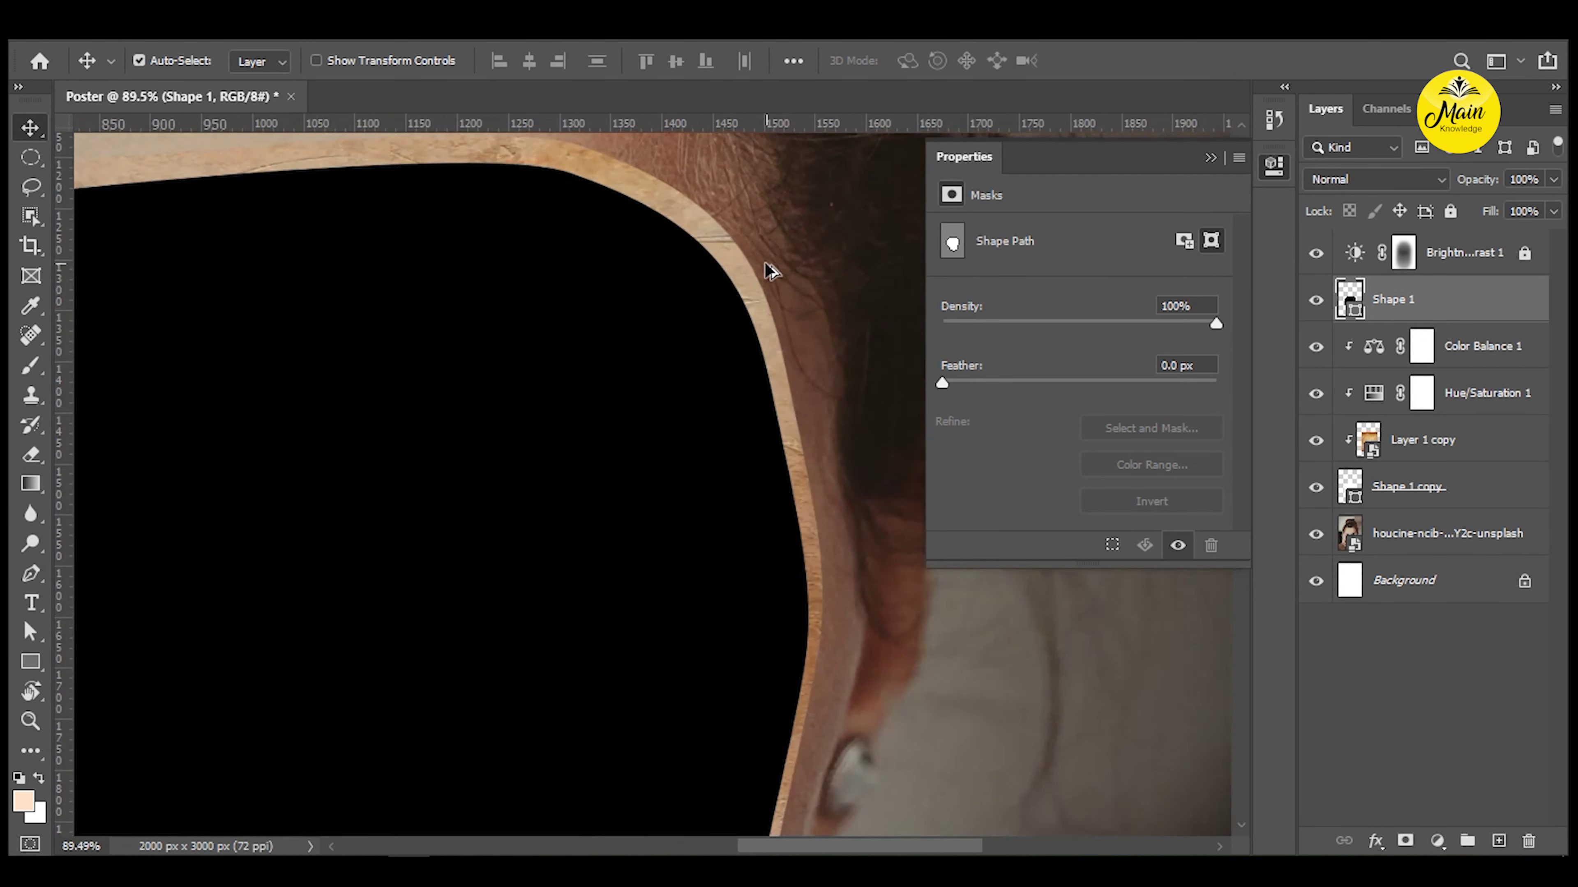
{"action": "scroll", "coordinate": [771, 272], "scroll_direction": "up", "scroll_amount": 2}
{"action": "left_click", "coordinate": [739, 259]}
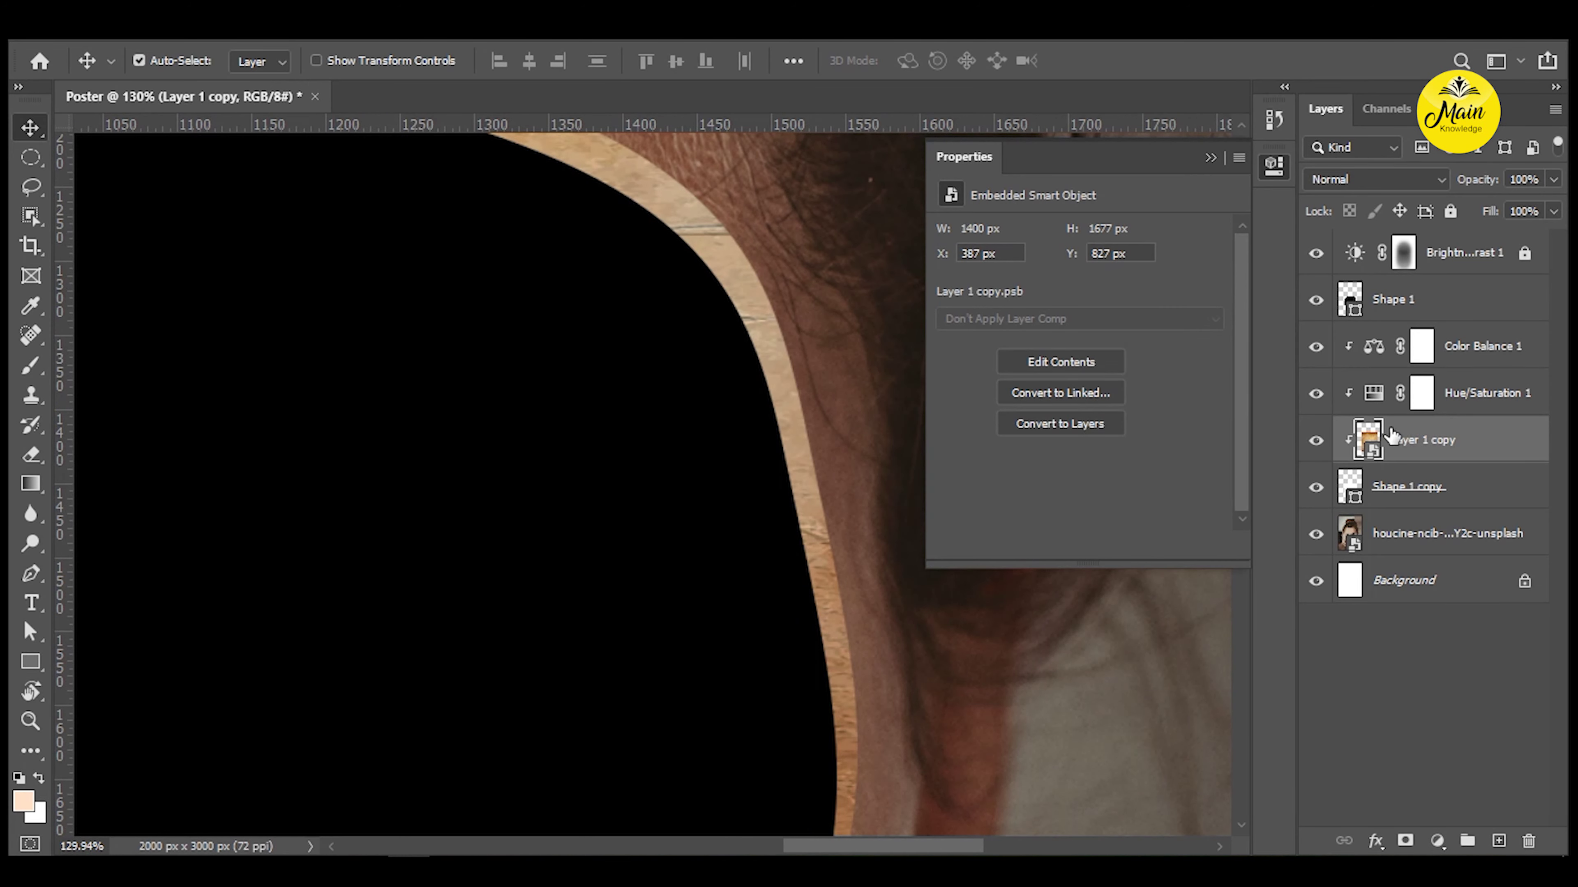
{"action": "left_click", "coordinate": [1314, 440]}
{"action": "left_click", "coordinate": [1315, 299]}
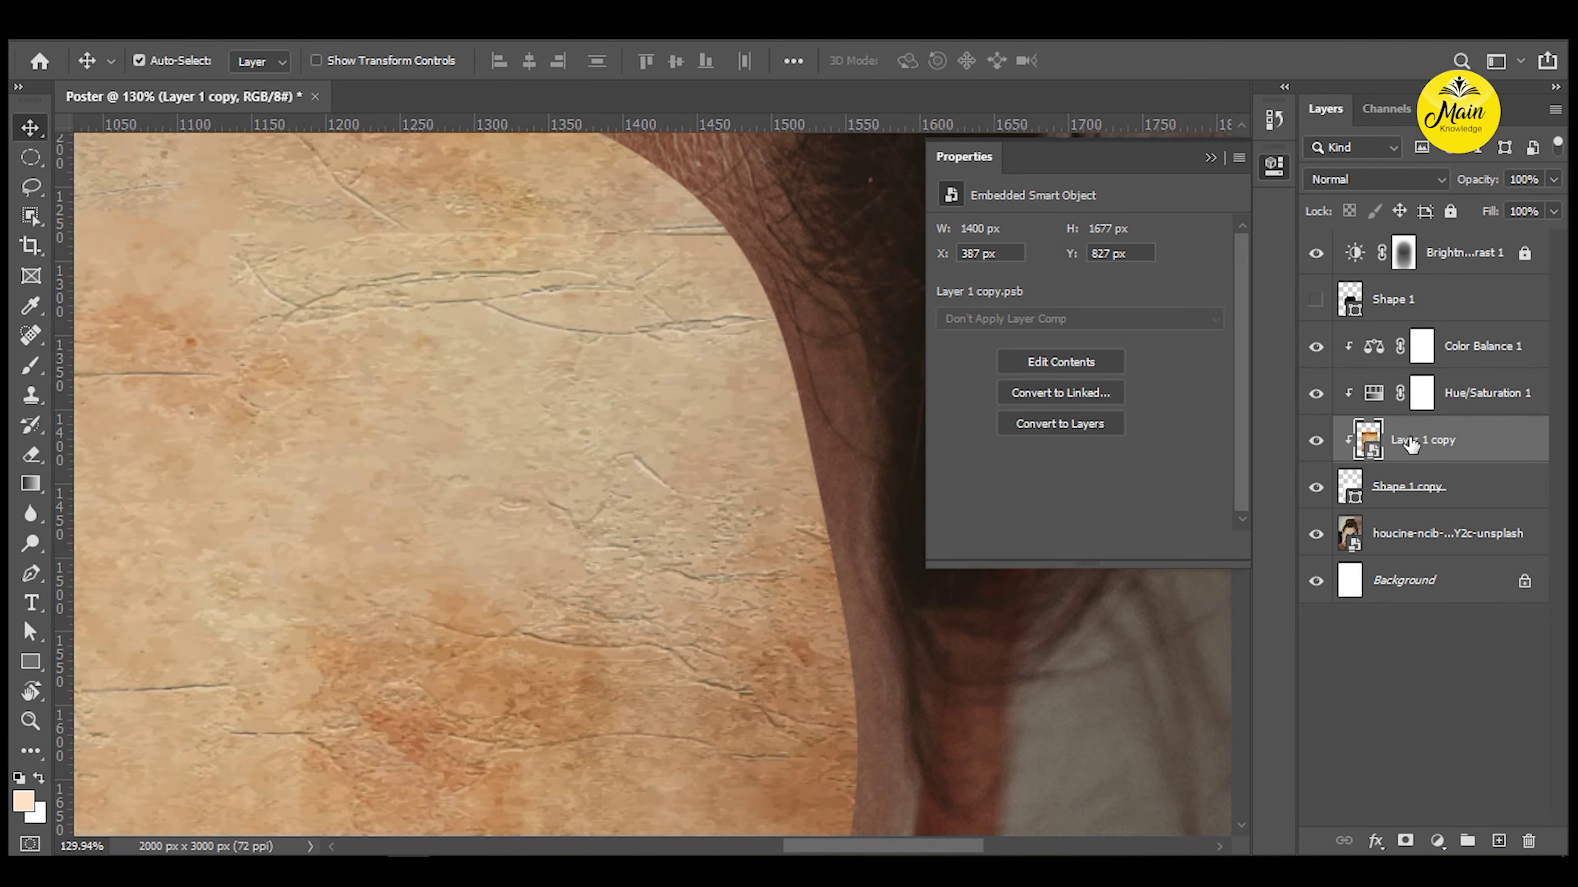
{"action": "key", "text": "ctrl+minus"}
{"action": "key", "text": "ctrl+minus"}
{"action": "left_click_drag", "start_coordinate": [564, 465], "coordinate": [690, 426]}
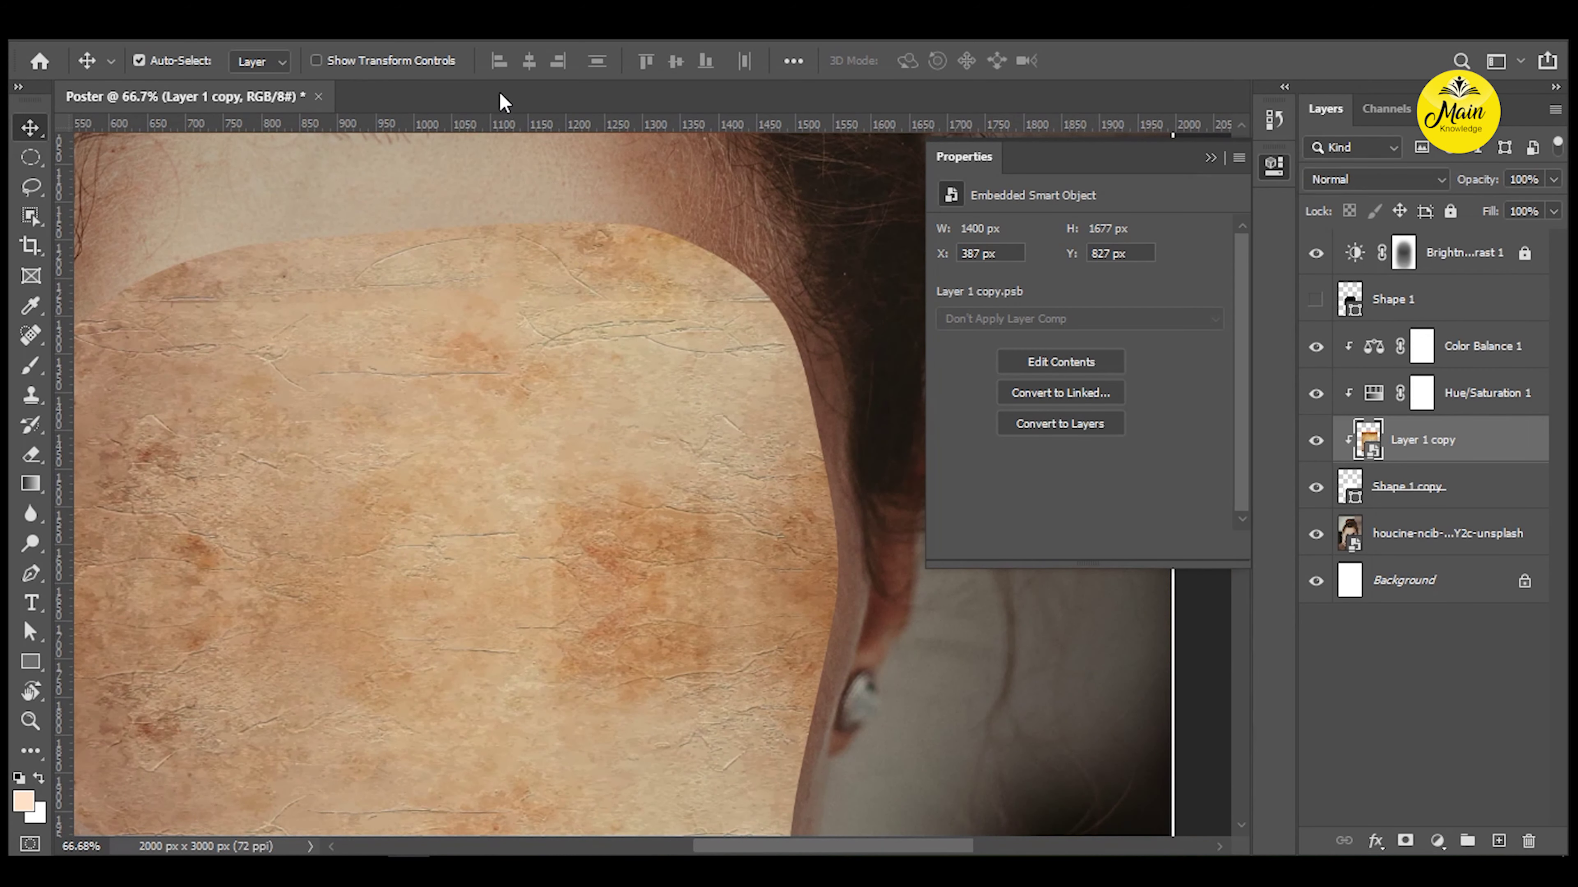
Apply a Gaussian Blur with 2.7-pixel radius to the Layer 1 copy texture.
{"action": "left_click", "coordinate": [380, 39]}
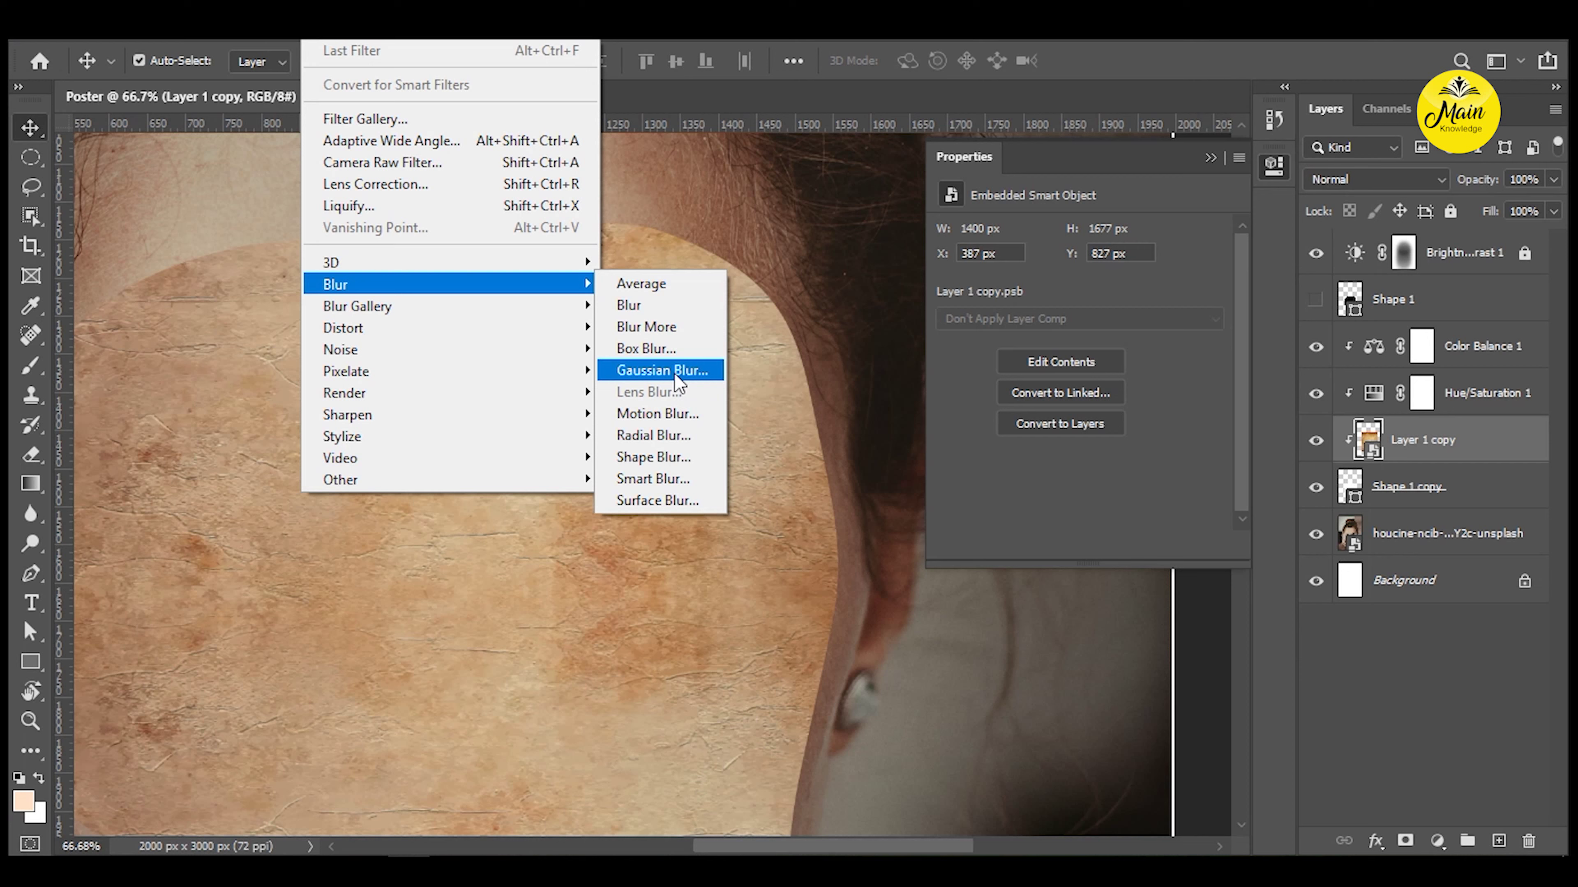
{"action": "mouse_move", "coordinate": [336, 283]}
{"action": "left_click", "coordinate": [673, 369]}
{"action": "left_click_drag", "start_coordinate": [695, 497], "coordinate": [645, 502]}
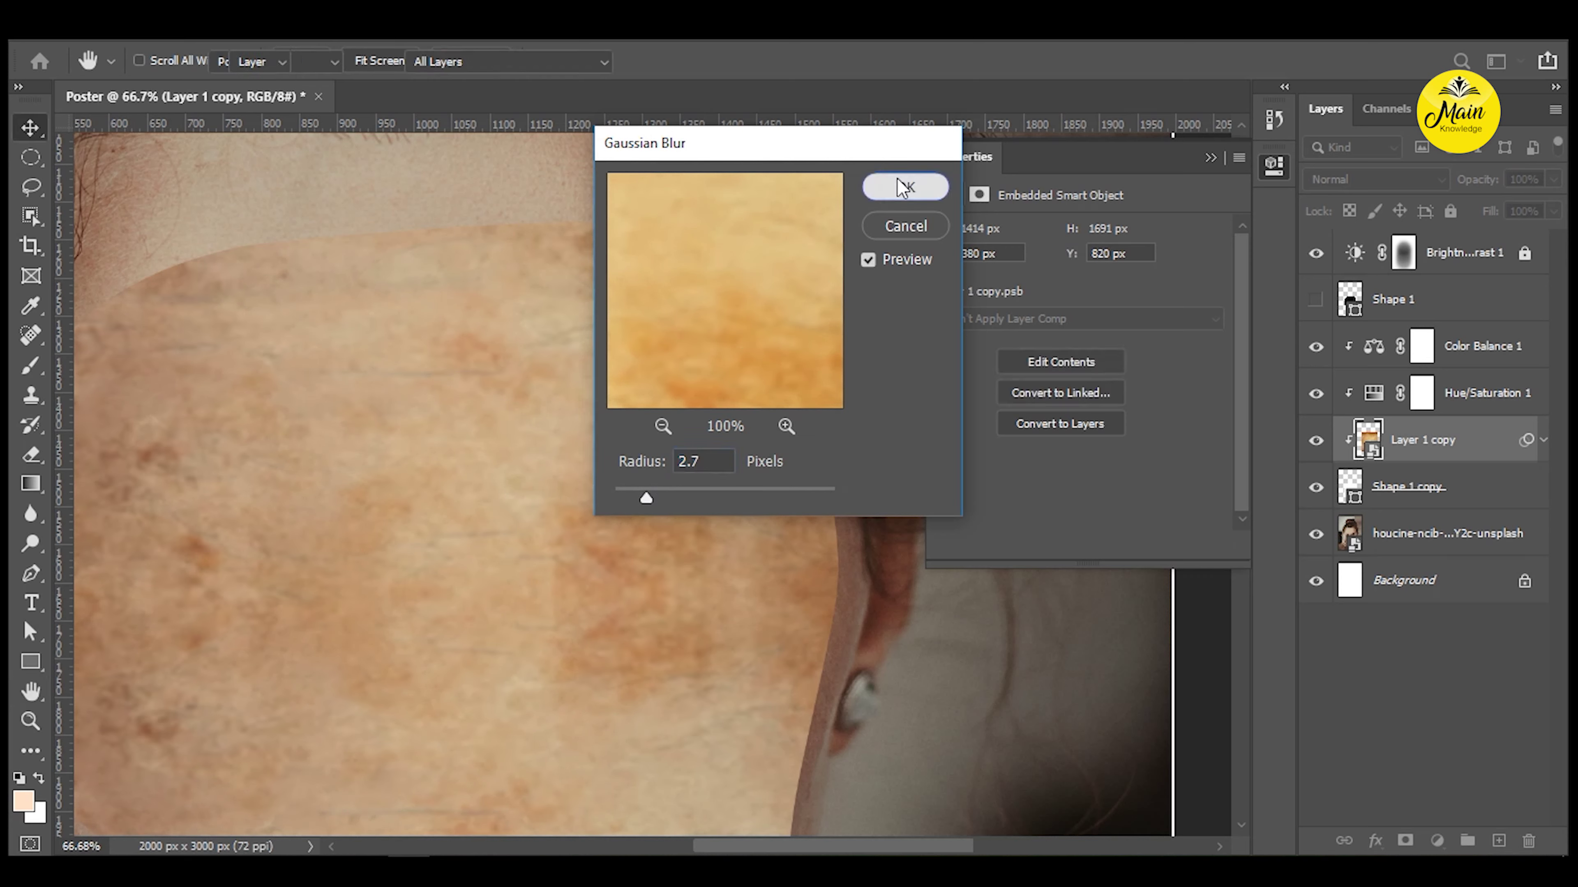
{"action": "left_click", "coordinate": [905, 187]}
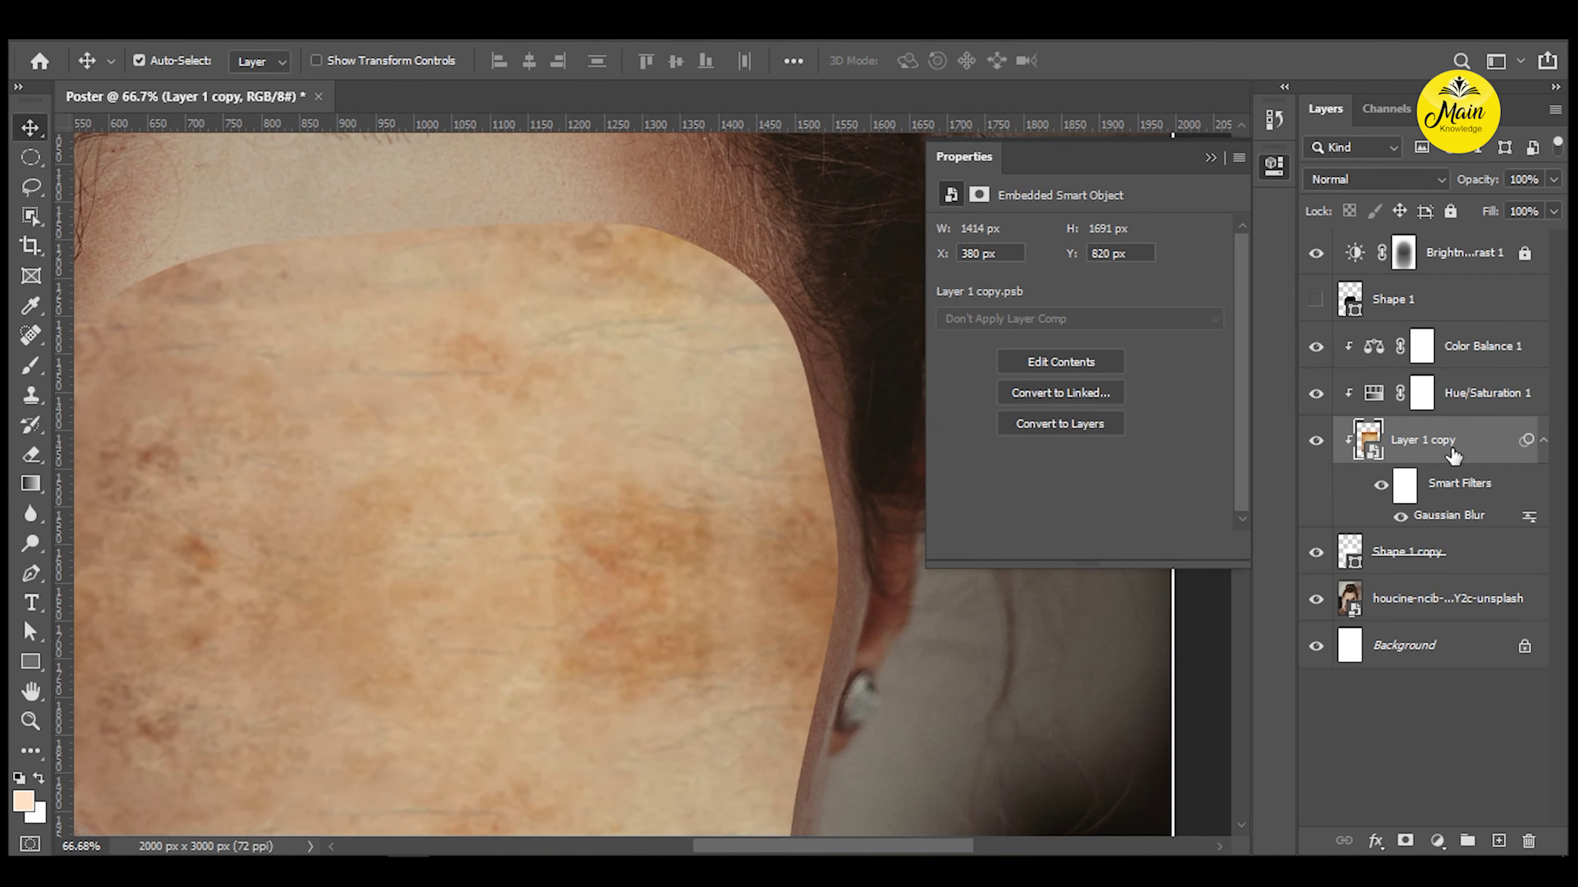
{"action": "left_click", "coordinate": [1406, 553]}
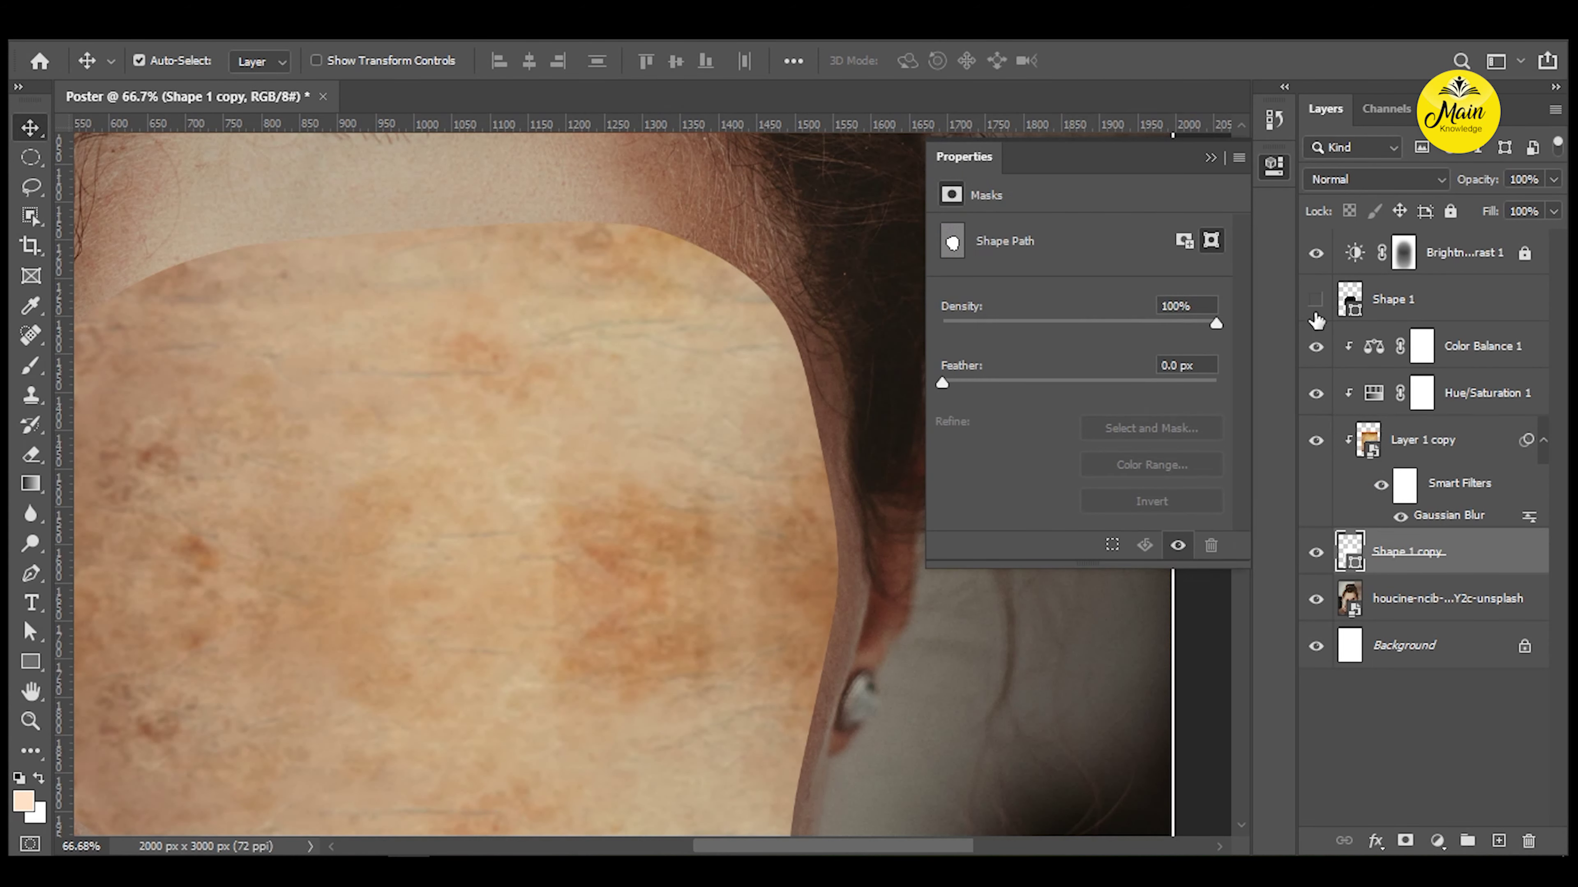
Show Shape 1 again, add a layer mask, and paint a first stroke with a 401 px brush.
{"action": "left_click", "coordinate": [1315, 299]}
{"action": "scroll", "coordinate": [479, 380], "scroll_direction": "down", "scroll_amount": 1}
{"action": "left_click", "coordinate": [521, 518]}
{"action": "scroll", "coordinate": [531, 473], "scroll_direction": "down", "scroll_amount": 2}
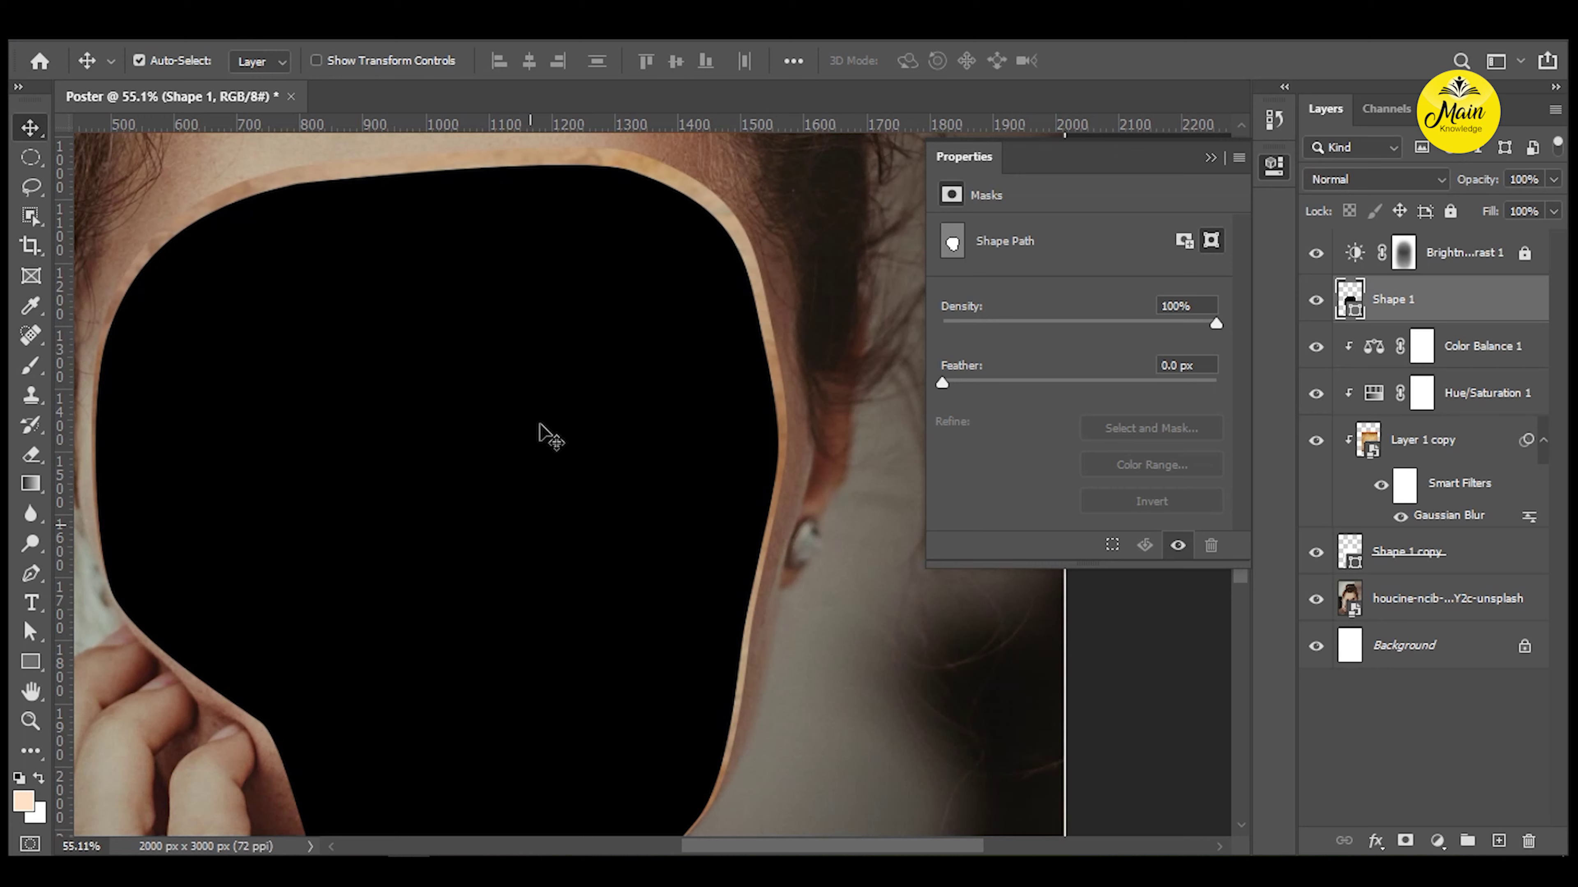
{"action": "key", "text": "b"}
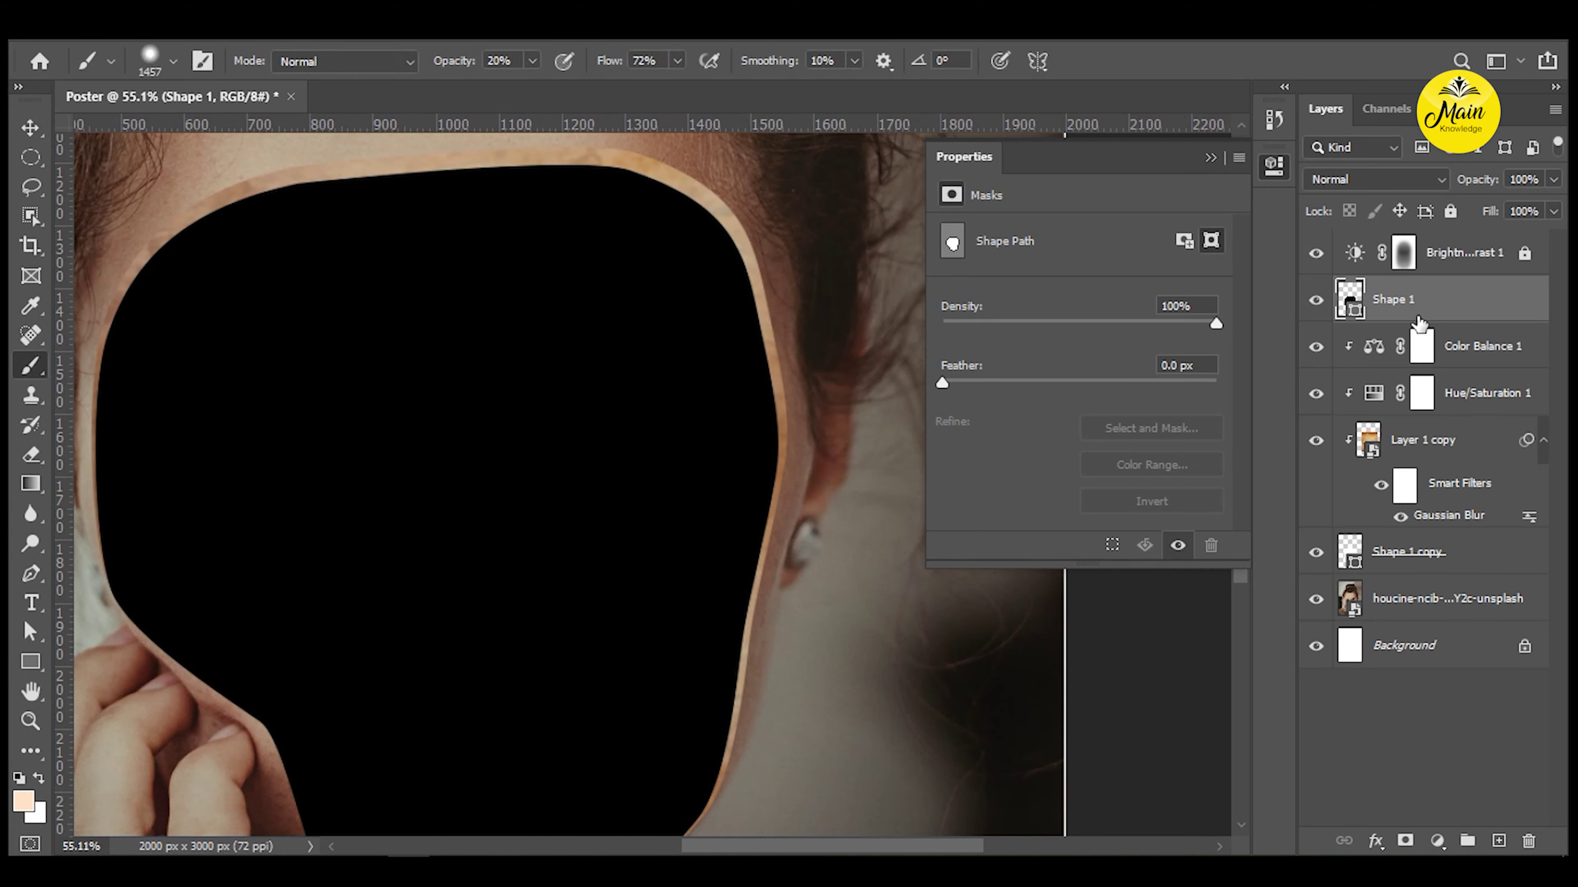
{"action": "left_click", "coordinate": [1408, 840]}
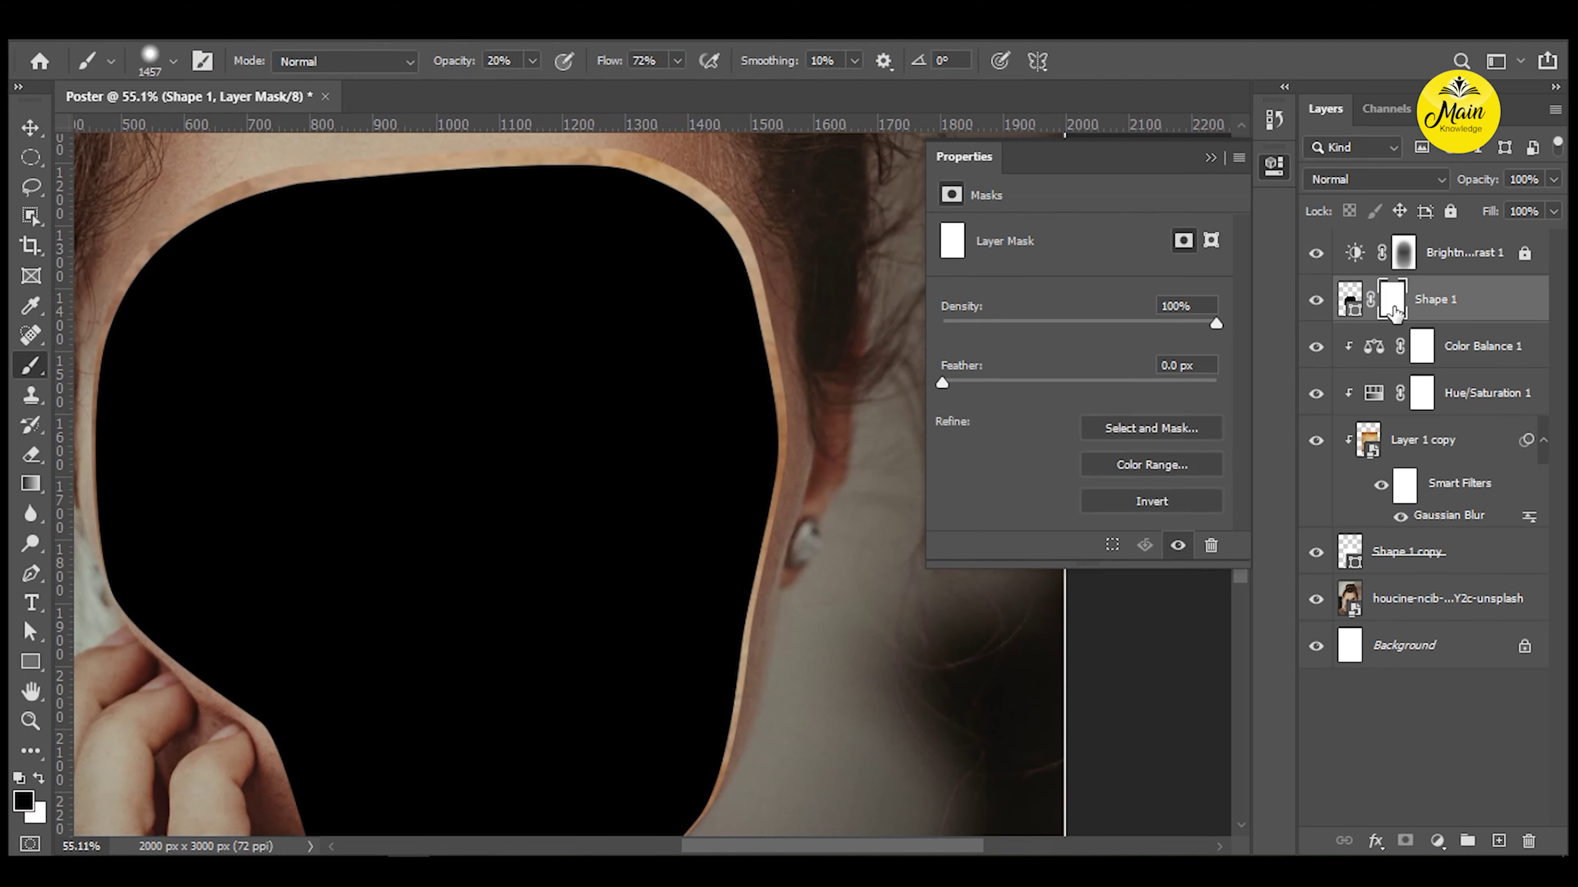
{"action": "right_click", "coordinate": [559, 486]}
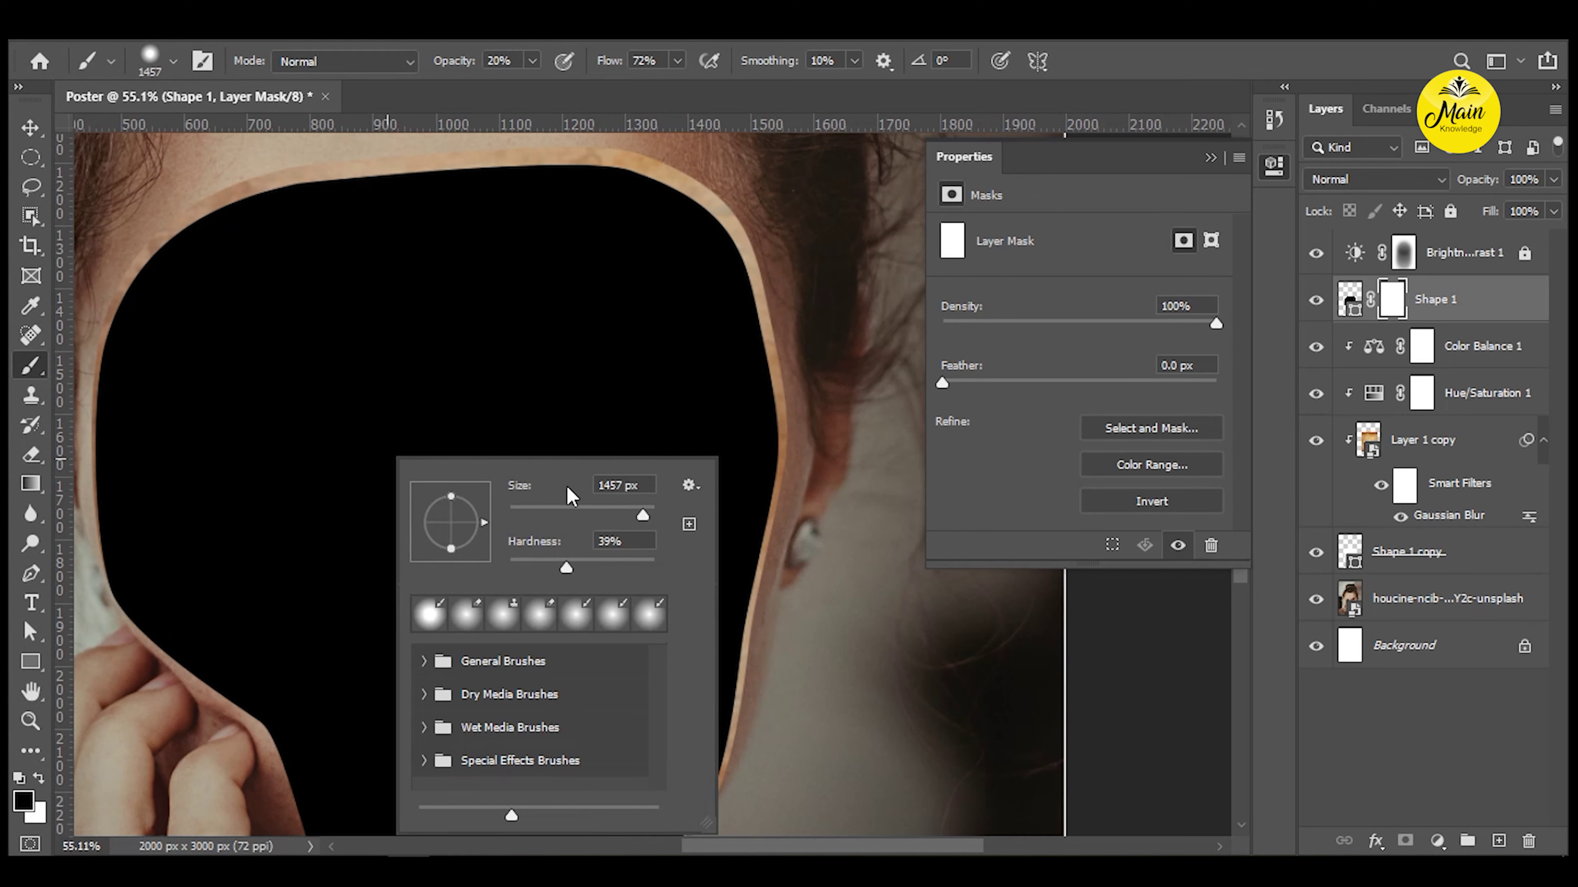
{"action": "left_click_drag", "start_coordinate": [612, 508], "coordinate": [631, 503]}
{"action": "key", "text": "Return"}
{"action": "left_click_drag", "start_coordinate": [493, 370], "coordinate": [422, 405]}
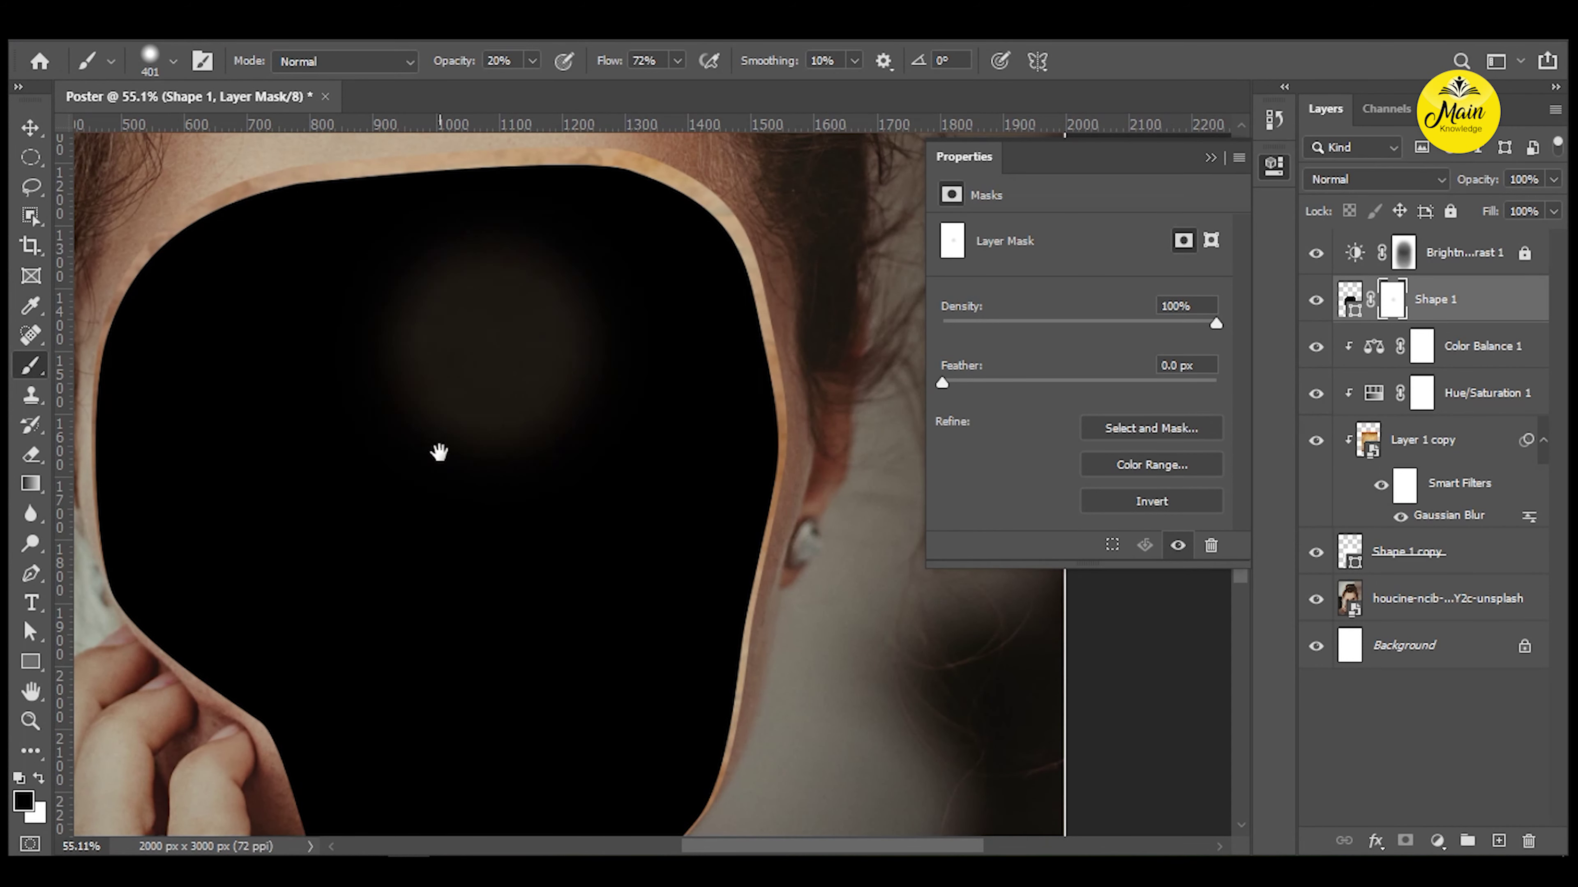
With a 0% hardness 1457 px brush, fade the centre of the black face on the mask.
{"action": "right_click", "coordinate": [504, 370]}
{"action": "left_click_drag", "start_coordinate": [663, 471], "coordinate": [614, 474]}
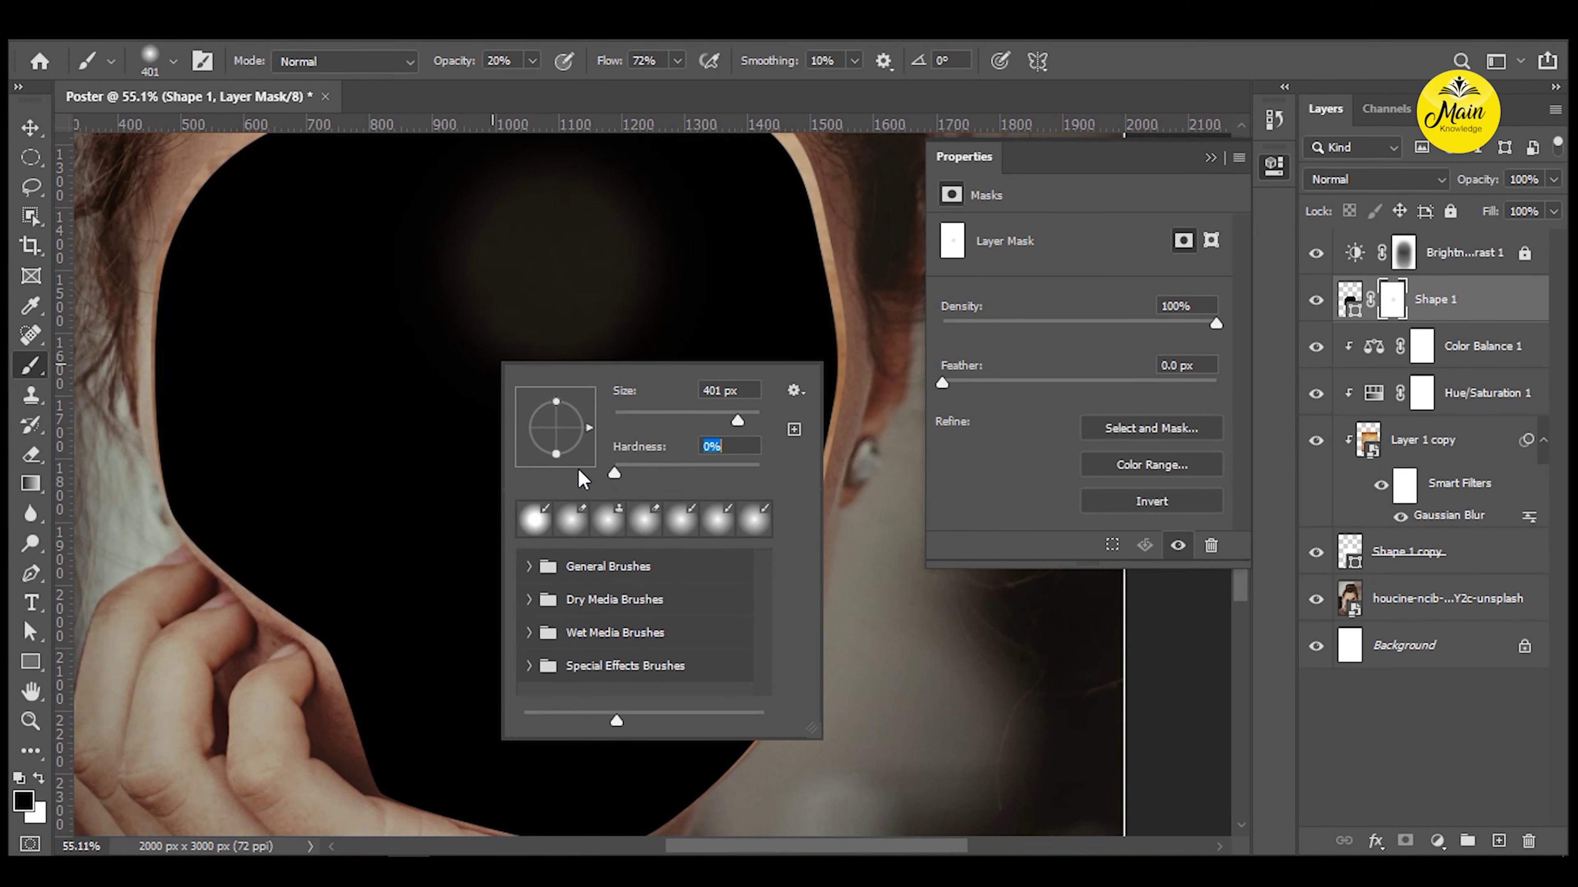
{"action": "left_click_drag", "start_coordinate": [737, 420], "coordinate": [749, 421]}
{"action": "key", "text": "Return"}
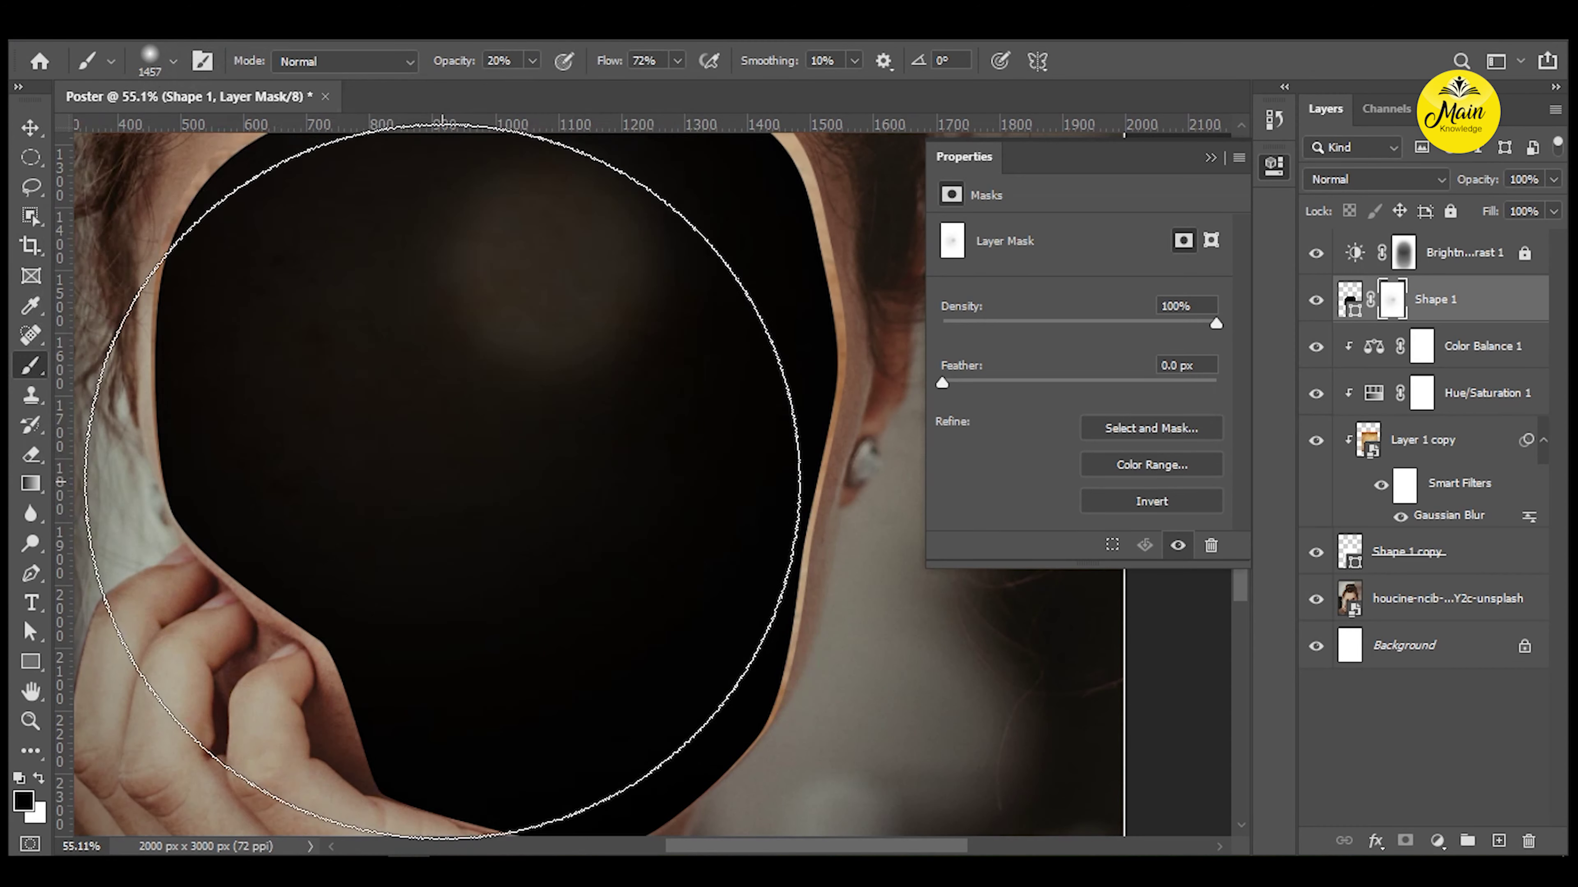
{"action": "left_click_drag", "start_coordinate": [451, 484], "coordinate": [503, 469]}
{"action": "scroll", "coordinate": [503, 469], "scroll_direction": "down", "scroll_amount": 2, "text": "alt"}
{"action": "left_click", "coordinate": [503, 550]}
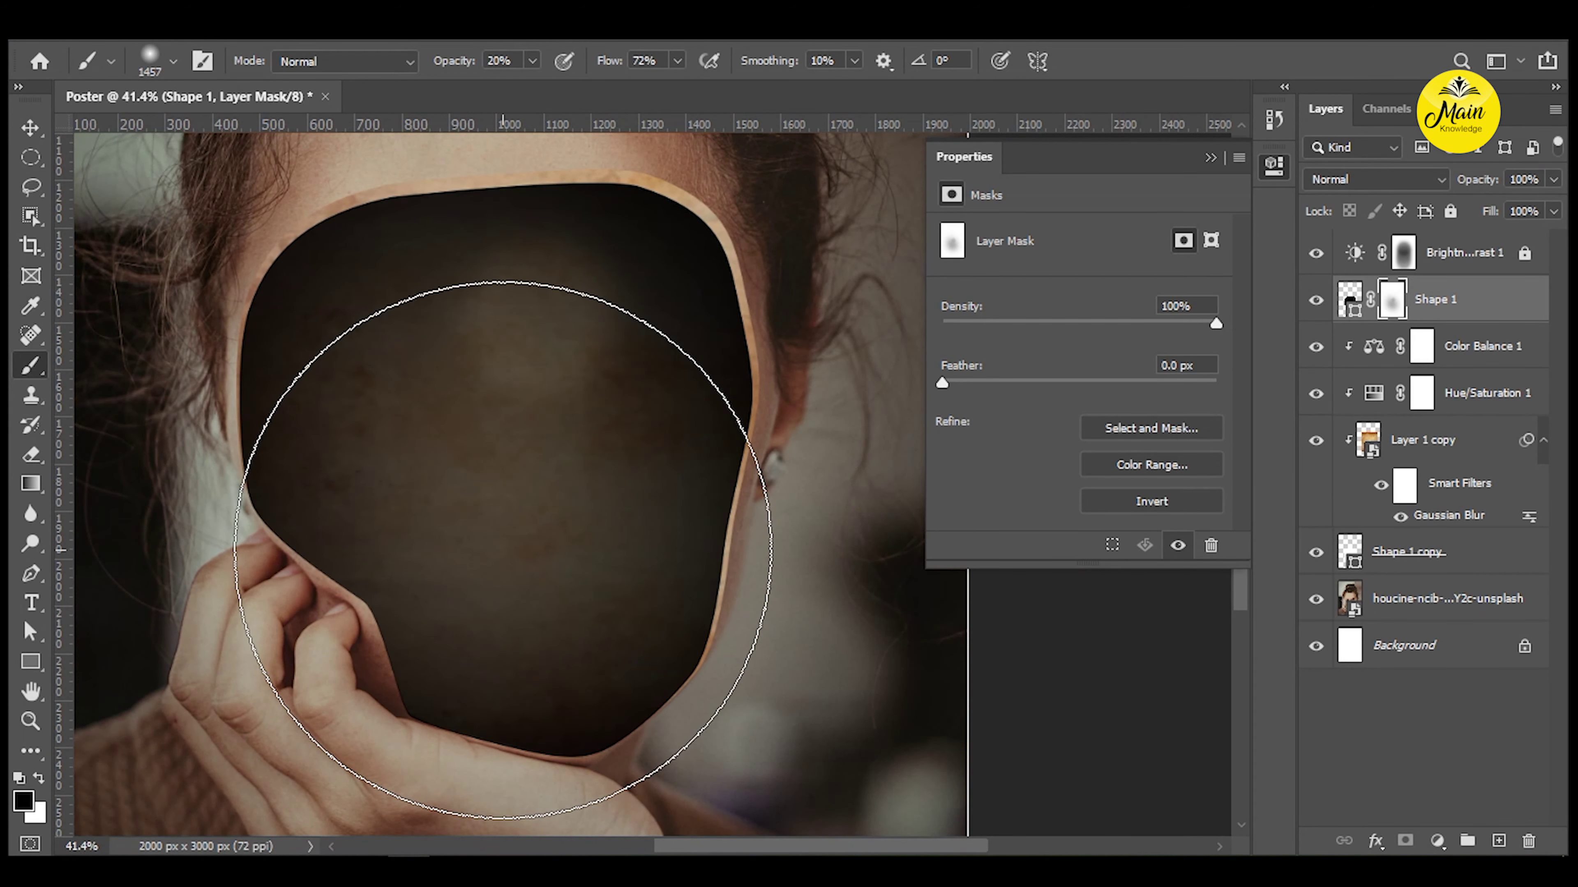
{"action": "left_click_drag", "start_coordinate": [504, 550], "coordinate": [509, 578]}
{"action": "left_click", "coordinate": [510, 578]}
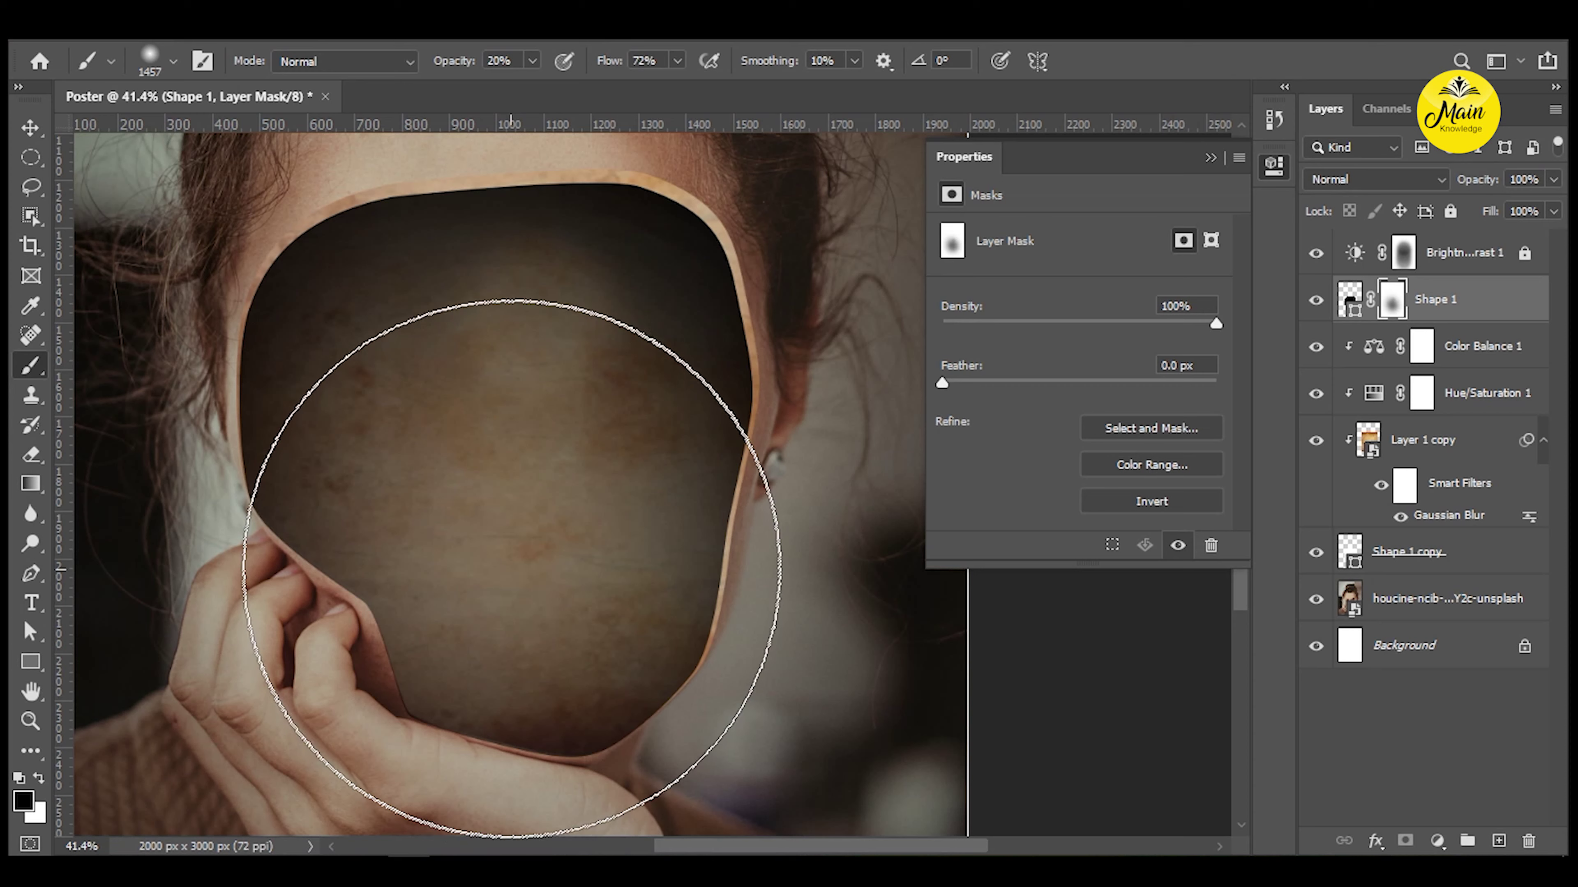
Paint more soft mask shading across the face and down toward the chin.
{"action": "right_click", "coordinate": [511, 567]}
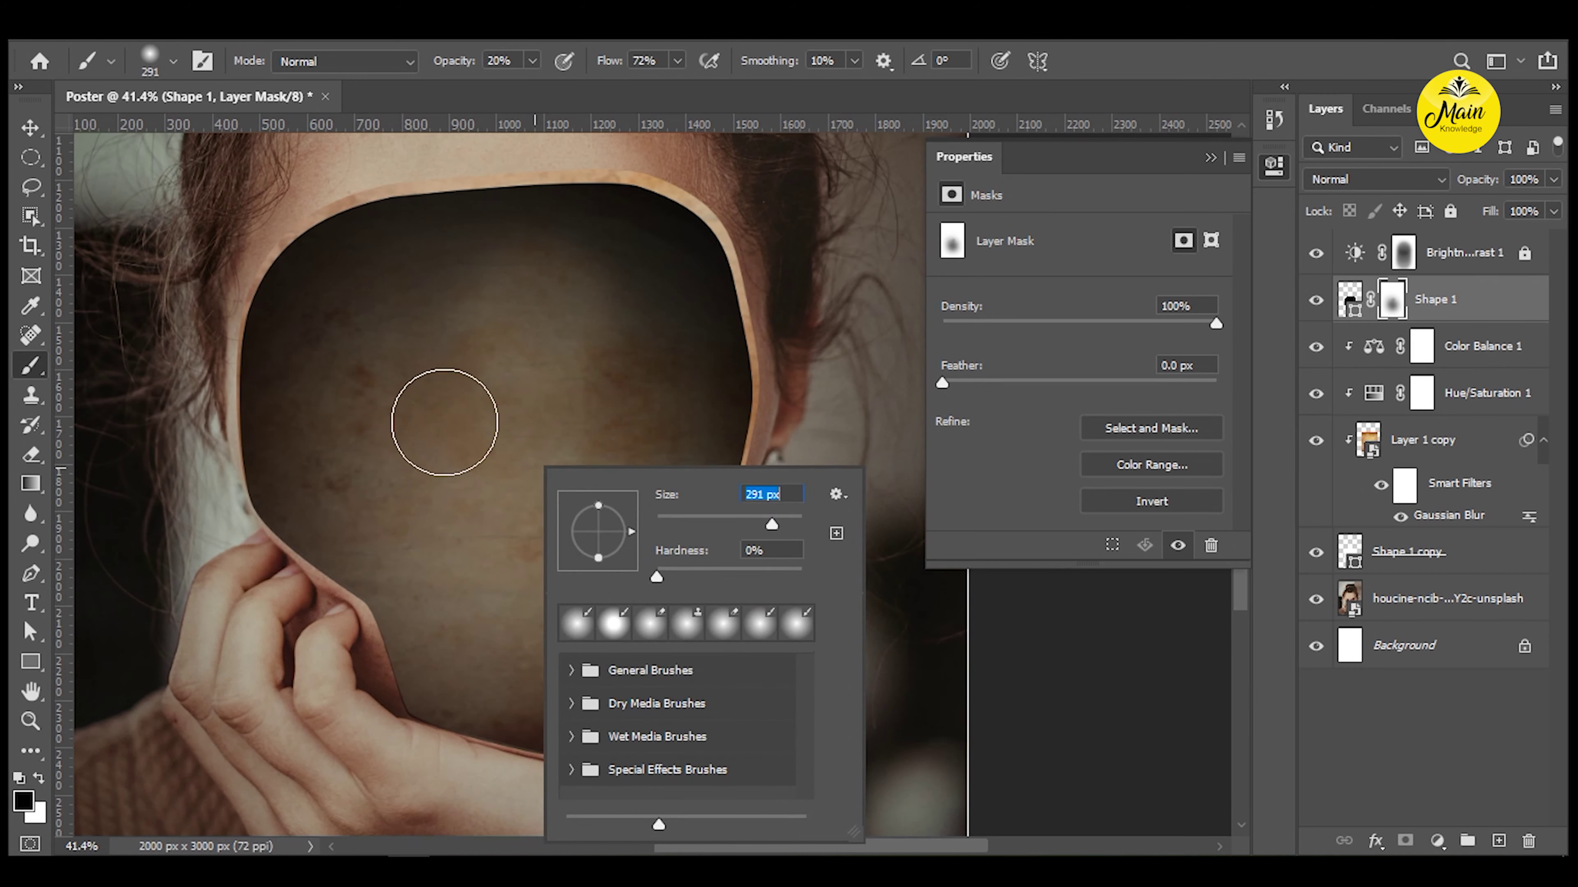
{"action": "right_click", "coordinate": [519, 440]}
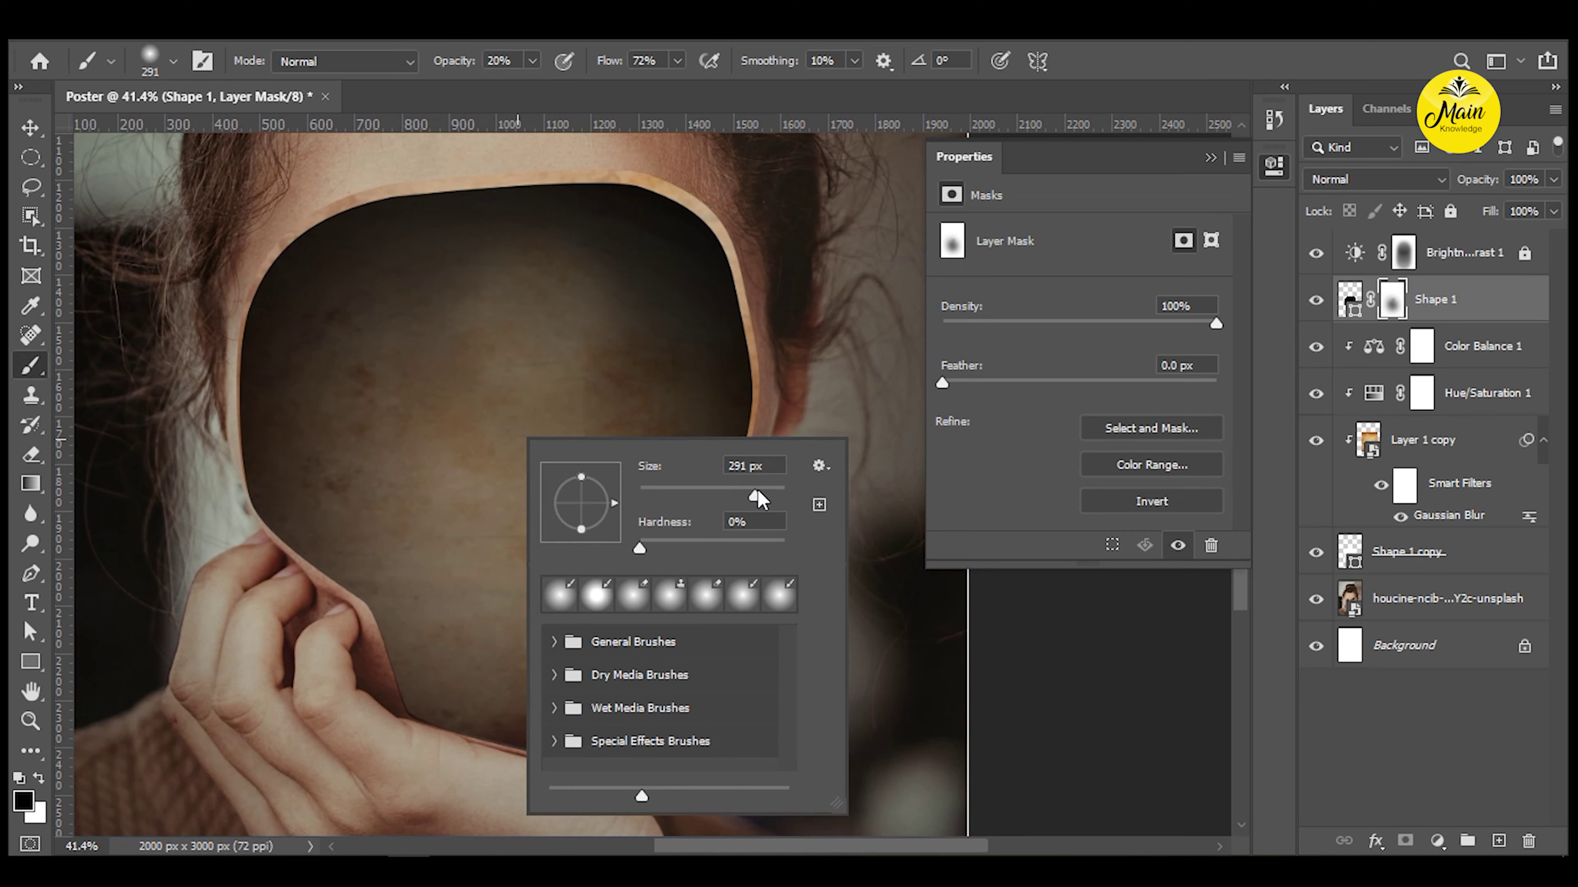
{"action": "key", "text": "Return"}
{"action": "mouse_move", "coordinate": [458, 416]}
{"action": "left_mouse_down"}
{"action": "mouse_move", "coordinate": [440, 479]}
{"action": "mouse_move", "coordinate": [387, 405]}
{"action": "mouse_move", "coordinate": [482, 433]}
{"action": "mouse_move", "coordinate": [521, 469]}
{"action": "mouse_move", "coordinate": [591, 441]}
{"action": "mouse_move", "coordinate": [581, 652]}
{"action": "left_mouse_up"}
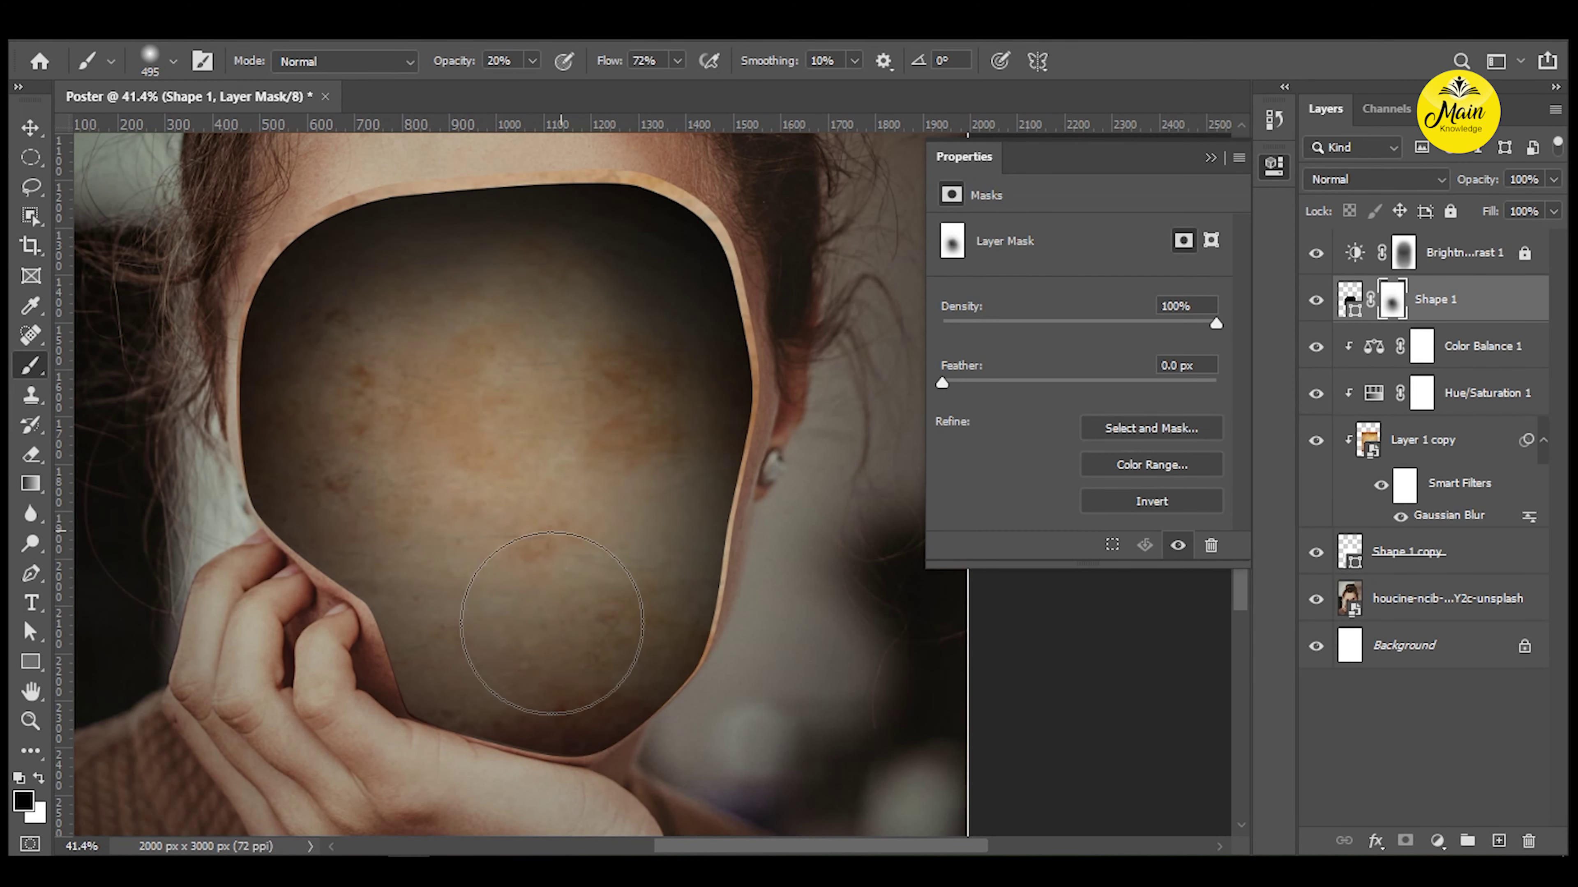
{"action": "scroll", "coordinate": [622, 474], "scroll_direction": "down", "scroll_amount": 2}
{"action": "scroll", "coordinate": [622, 474], "scroll_direction": "down", "scroll_amount": 2}
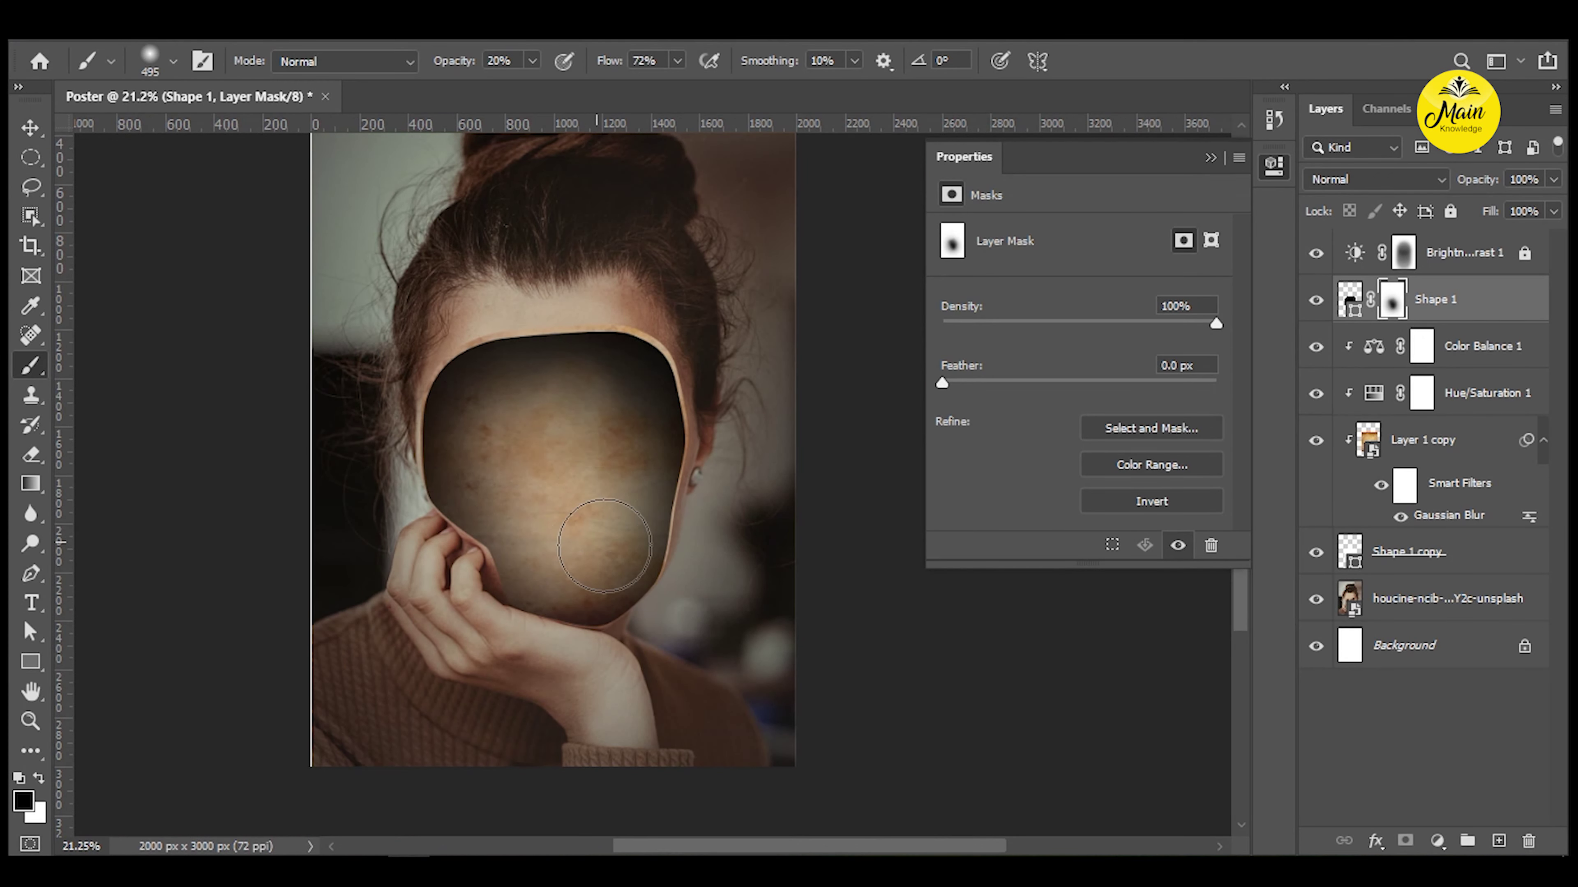
{"action": "mouse_move", "coordinate": [583, 550]}
{"action": "left_mouse_down"}
{"action": "mouse_move", "coordinate": [621, 584]}
{"action": "mouse_move", "coordinate": [592, 597]}
{"action": "left_mouse_up"}
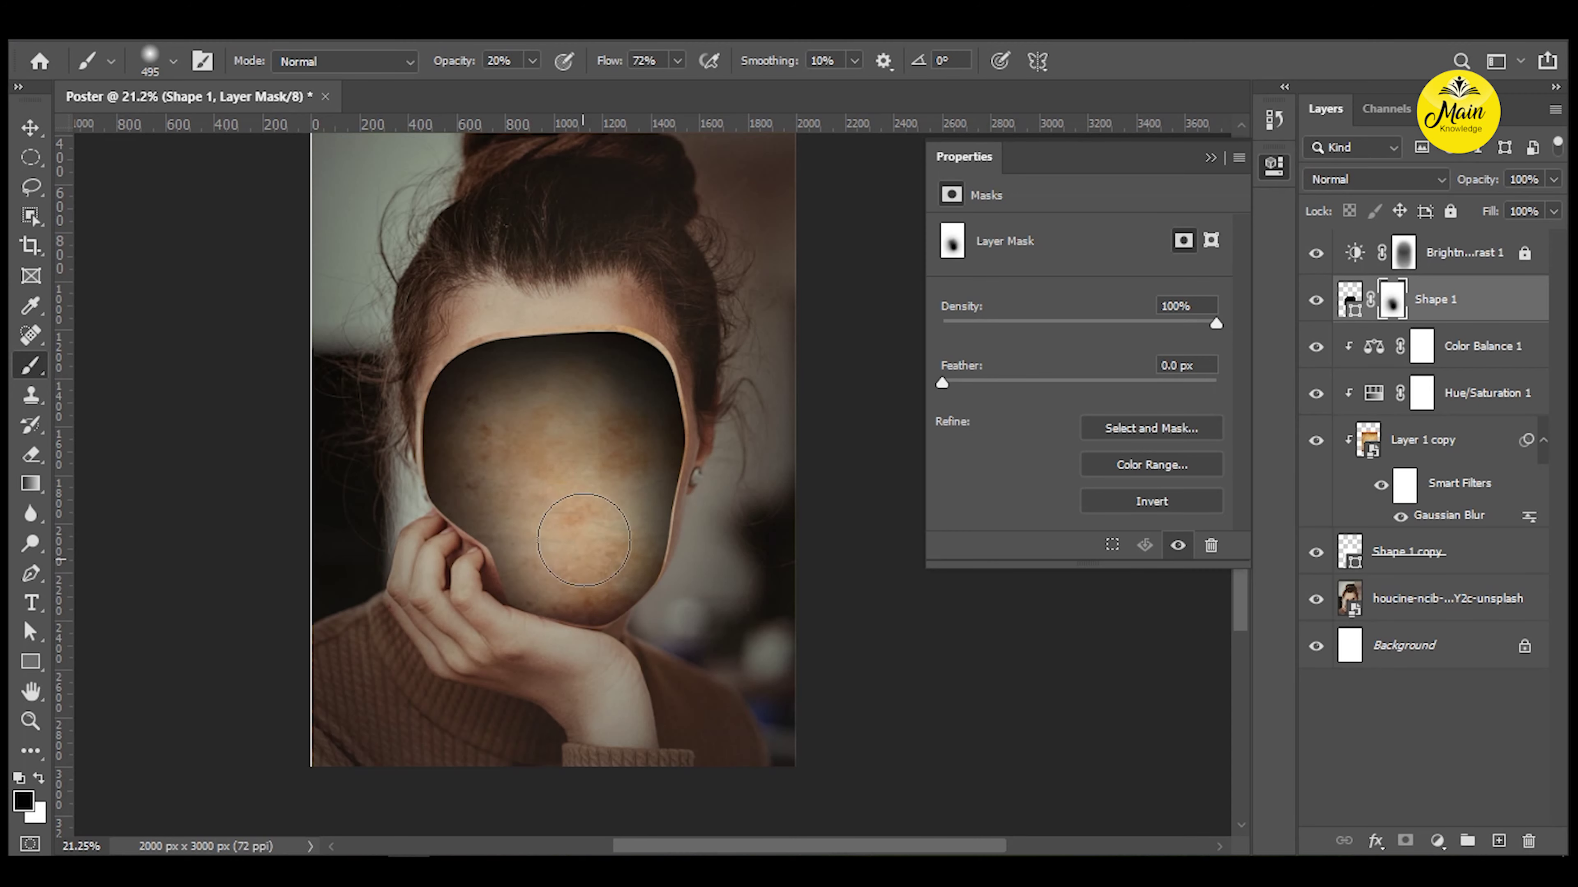
{"action": "scroll", "coordinate": [609, 521], "scroll_direction": "up", "scroll_amount": 2}
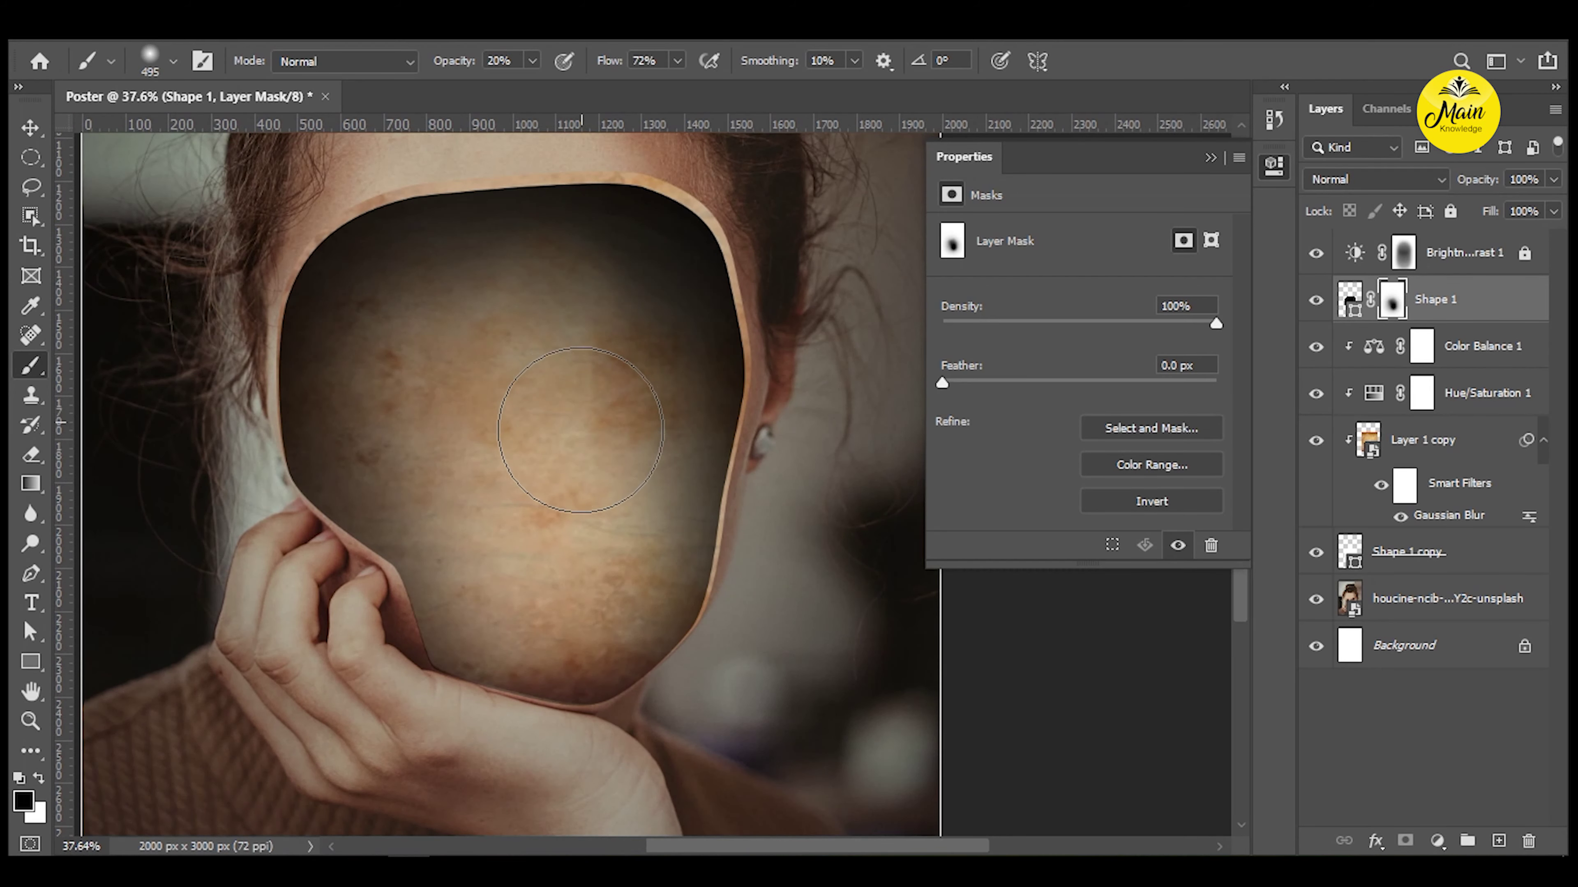
{"action": "left_click_drag", "start_coordinate": [551, 572], "coordinate": [603, 514]}
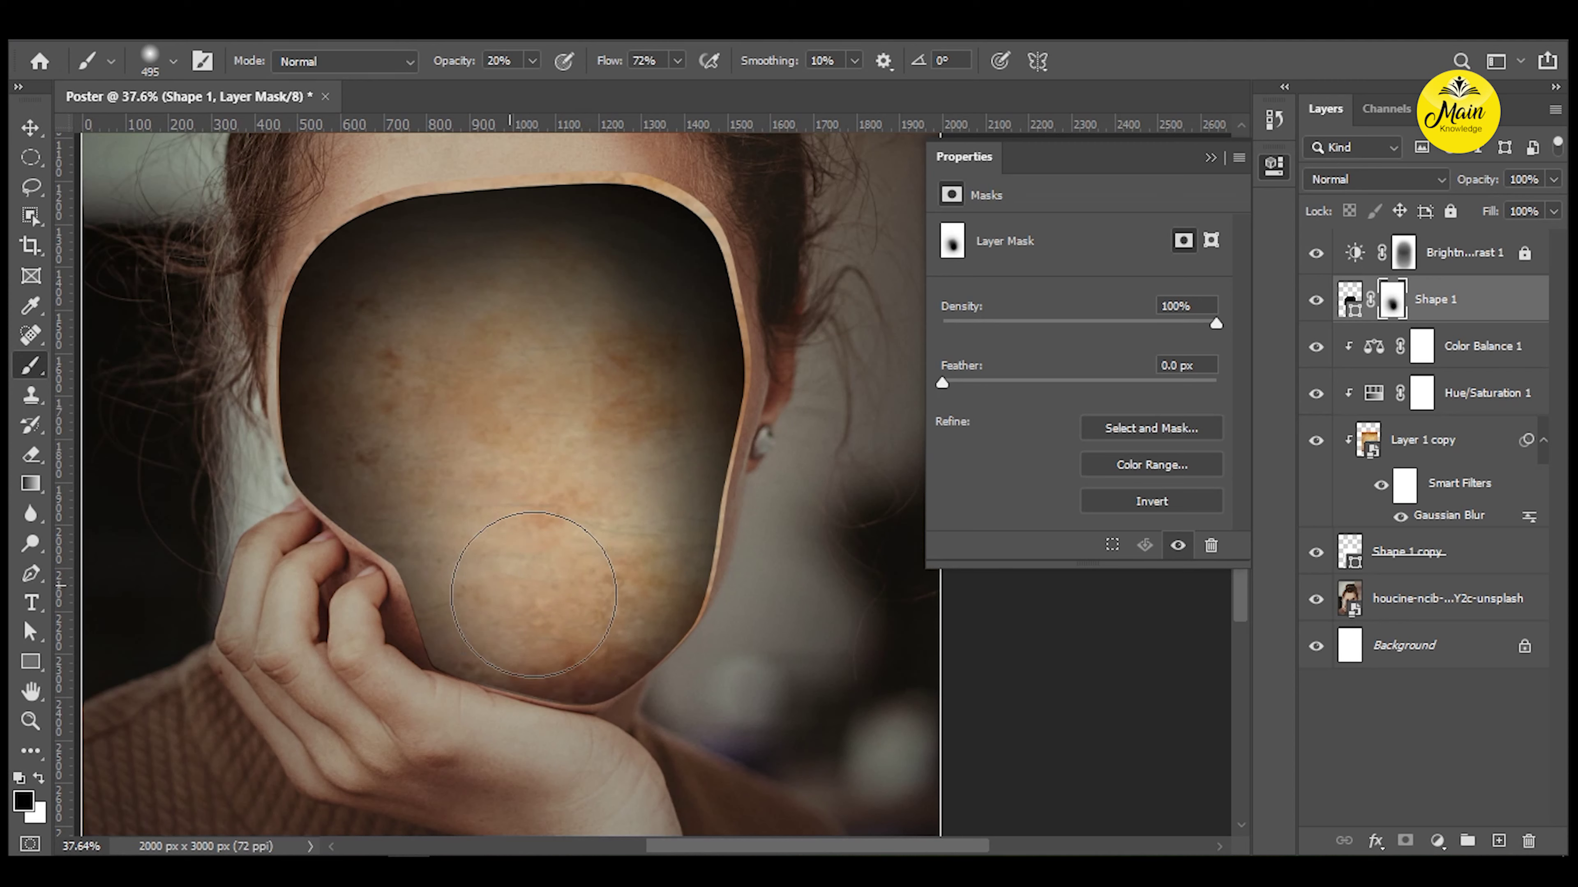
{"action": "mouse_move", "coordinate": [567, 583]}
{"action": "left_mouse_down"}
{"action": "mouse_move", "coordinate": [572, 595]}
{"action": "mouse_move", "coordinate": [462, 568]}
{"action": "mouse_move", "coordinate": [497, 550]}
{"action": "mouse_move", "coordinate": [616, 569]}
{"action": "mouse_move", "coordinate": [579, 567]}
{"action": "mouse_move", "coordinate": [622, 448]}
{"action": "mouse_move", "coordinate": [591, 360]}
{"action": "mouse_move", "coordinate": [605, 325]}
{"action": "mouse_move", "coordinate": [543, 510]}
{"action": "mouse_move", "coordinate": [578, 596]}
{"action": "mouse_move", "coordinate": [540, 560]}
{"action": "left_mouse_up"}
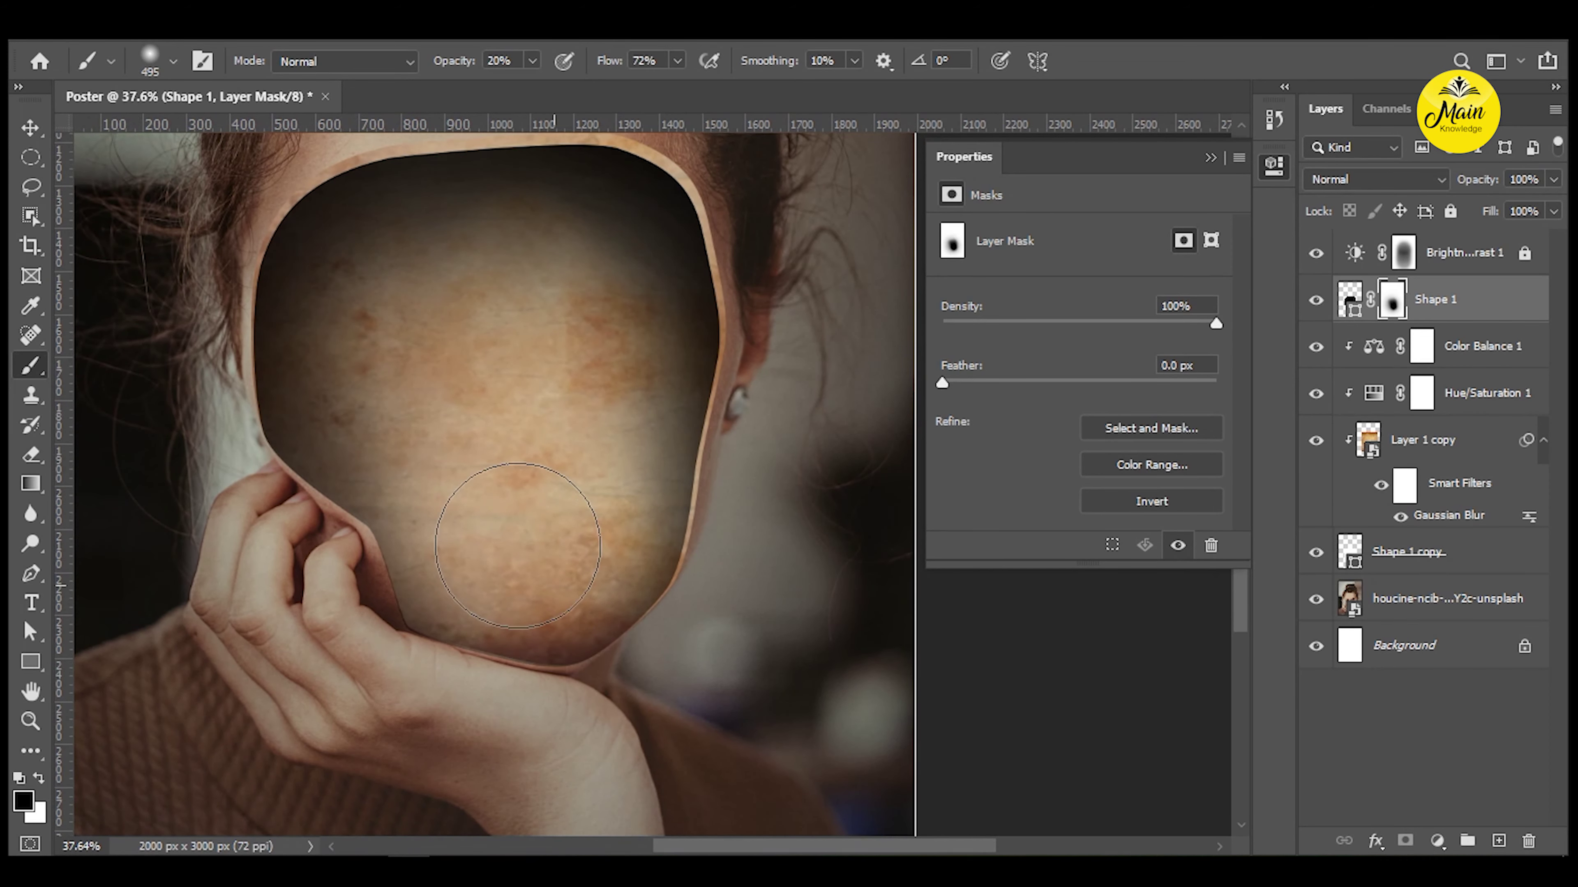
{"action": "mouse_move", "coordinate": [528, 496]}
{"action": "left_mouse_down"}
{"action": "mouse_move", "coordinate": [524, 598]}
{"action": "mouse_move", "coordinate": [567, 668]}
{"action": "left_mouse_up"}
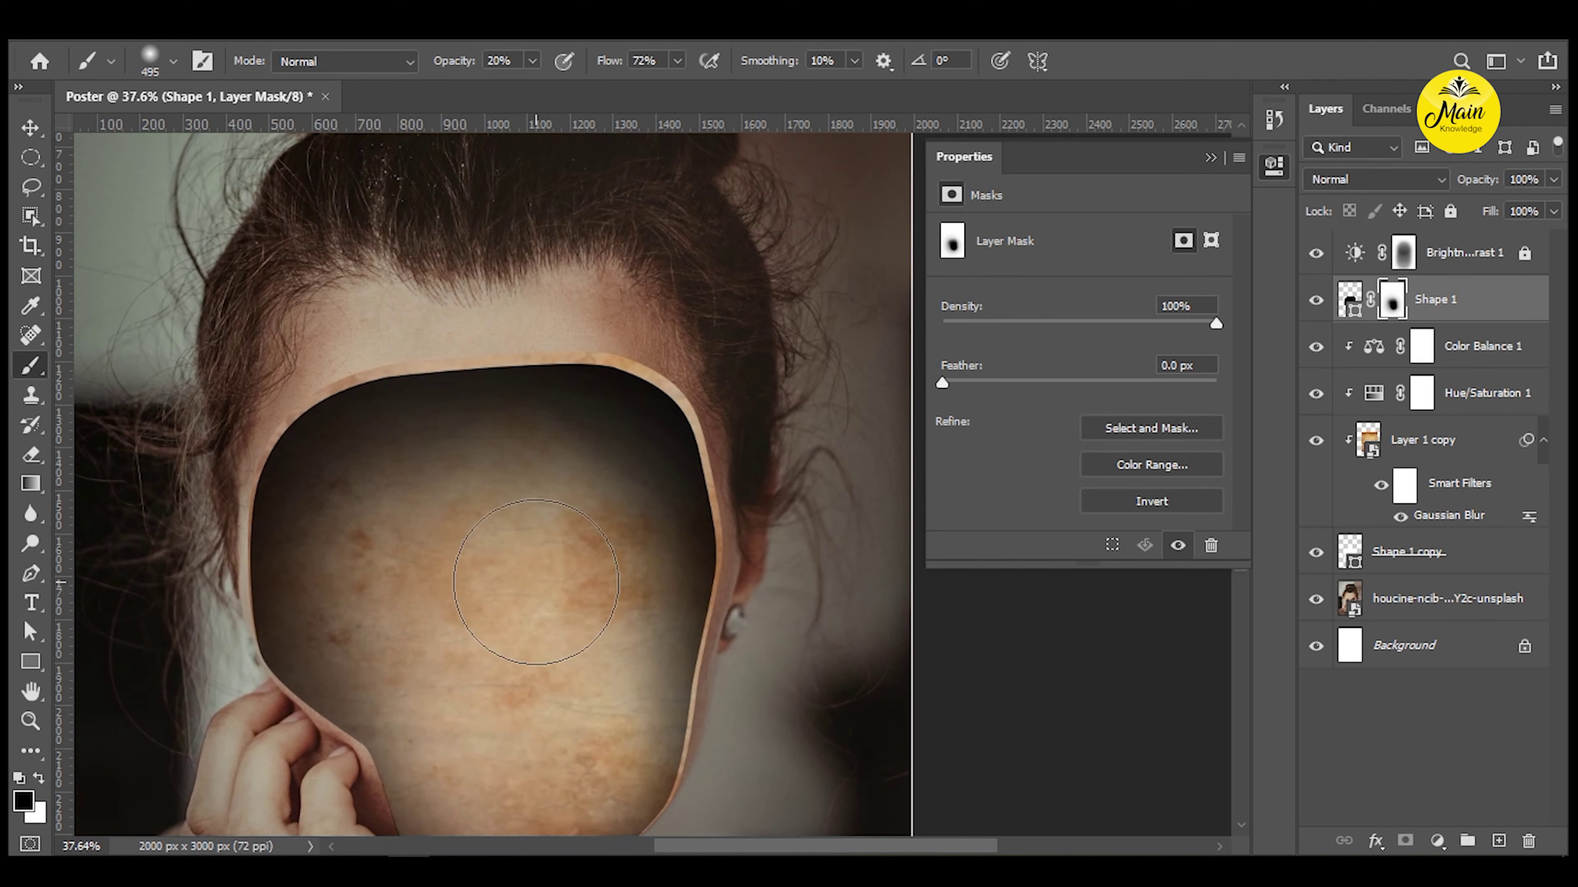
Switch to the Move tool and select Layer 1 copy from the canvas.
{"action": "key", "text": "v"}
{"action": "scroll", "coordinate": [640, 366], "scroll_direction": "up", "scroll_amount": 2}
{"action": "scroll", "coordinate": [660, 380], "scroll_direction": "up", "scroll_amount": 3}
{"action": "left_click", "coordinate": [615, 380]}
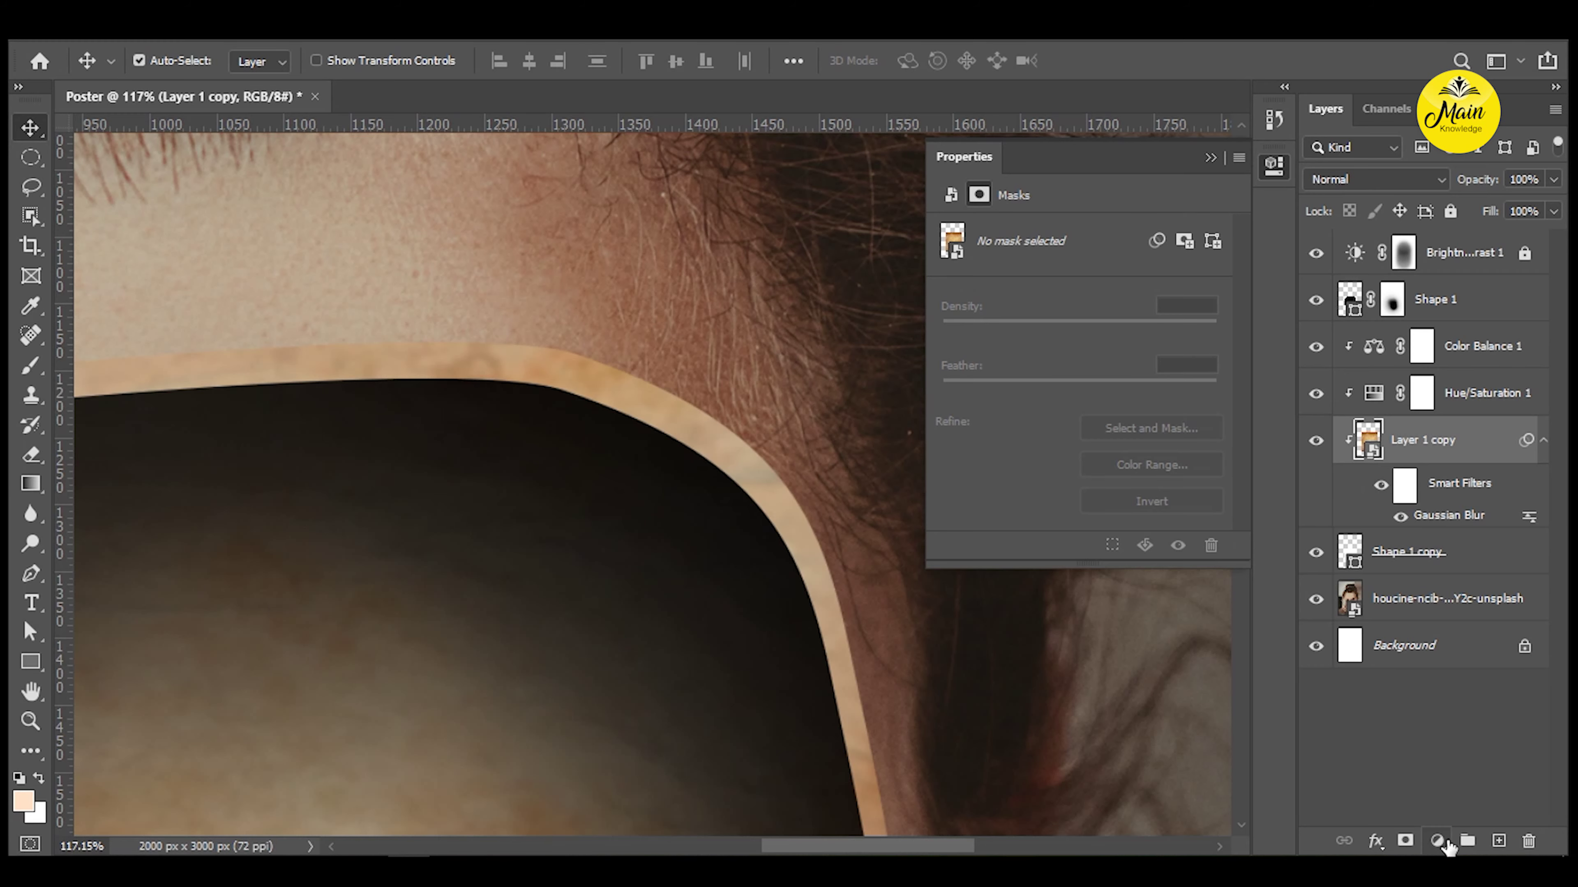
Add a white layer mask to Layer 1 copy and bring the forehead into view.
{"action": "left_click", "coordinate": [1405, 840]}
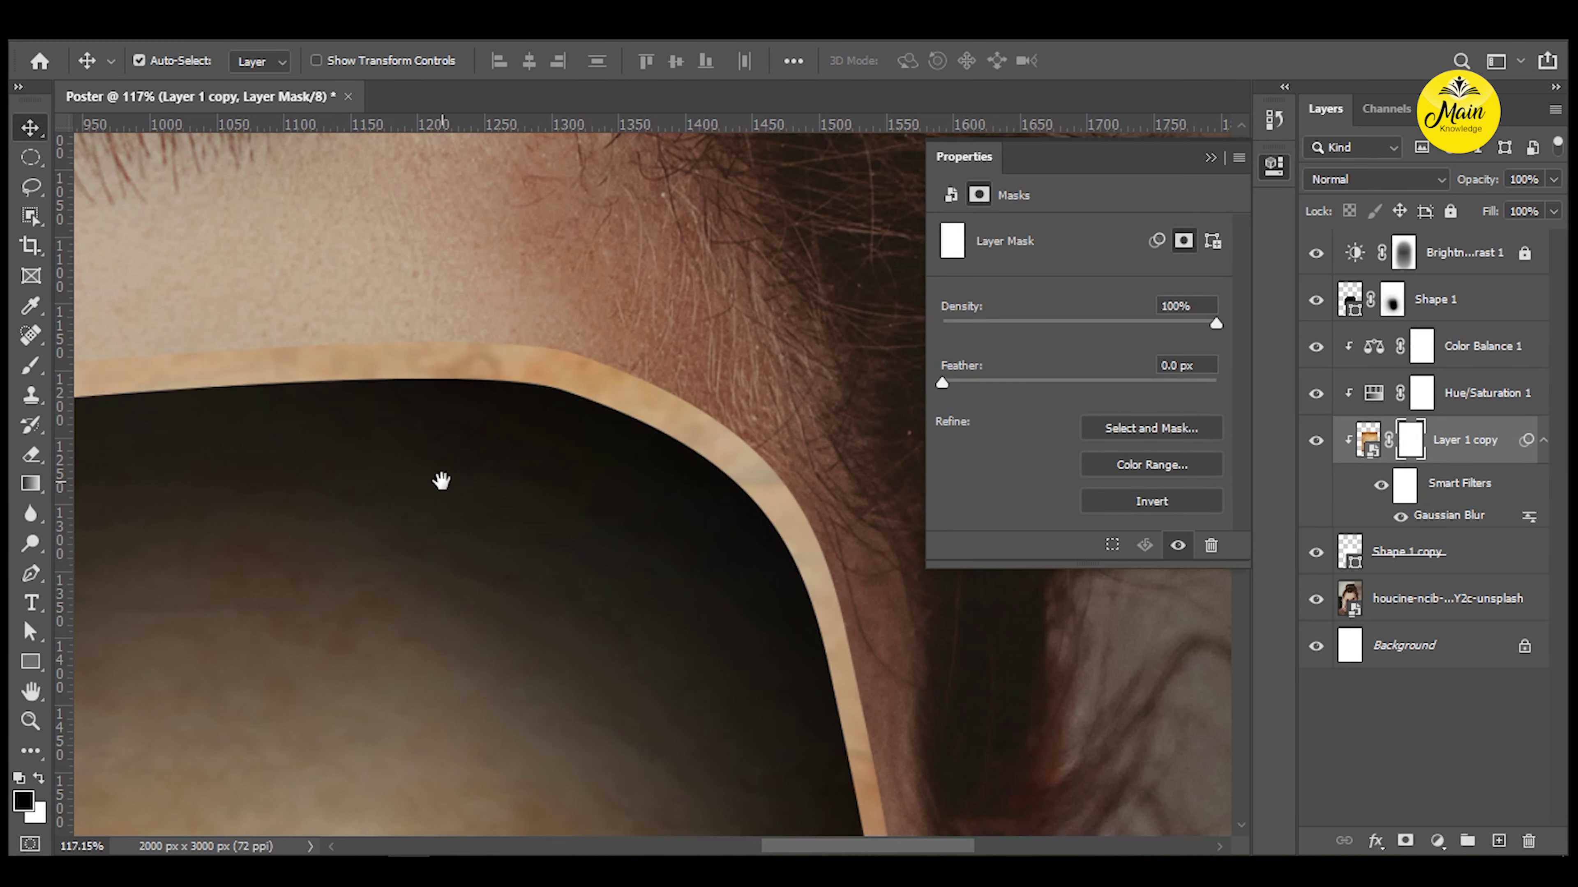
{"action": "left_click_drag", "start_coordinate": [440, 480], "coordinate": [957, 493]}
{"action": "left_click_drag", "start_coordinate": [468, 514], "coordinate": [533, 517]}
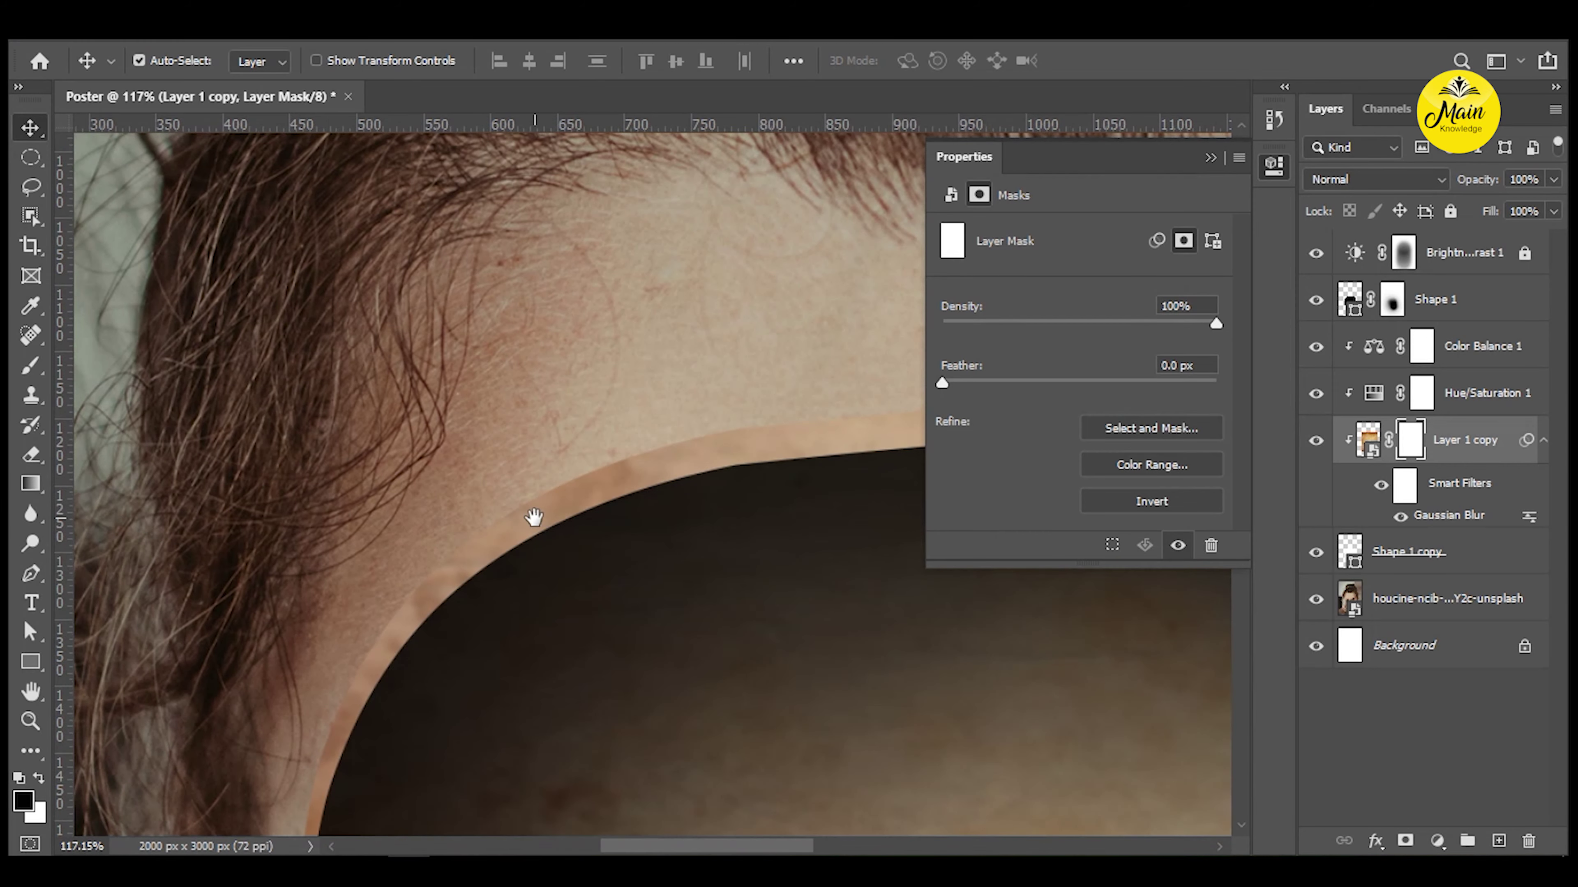
{"action": "scroll", "coordinate": [557, 540], "scroll_direction": "down", "scroll_amount": 2}
{"action": "scroll", "coordinate": [570, 539], "scroll_direction": "down", "scroll_amount": 2}
{"action": "scroll", "coordinate": [732, 591], "scroll_direction": "down", "scroll_amount": 2}
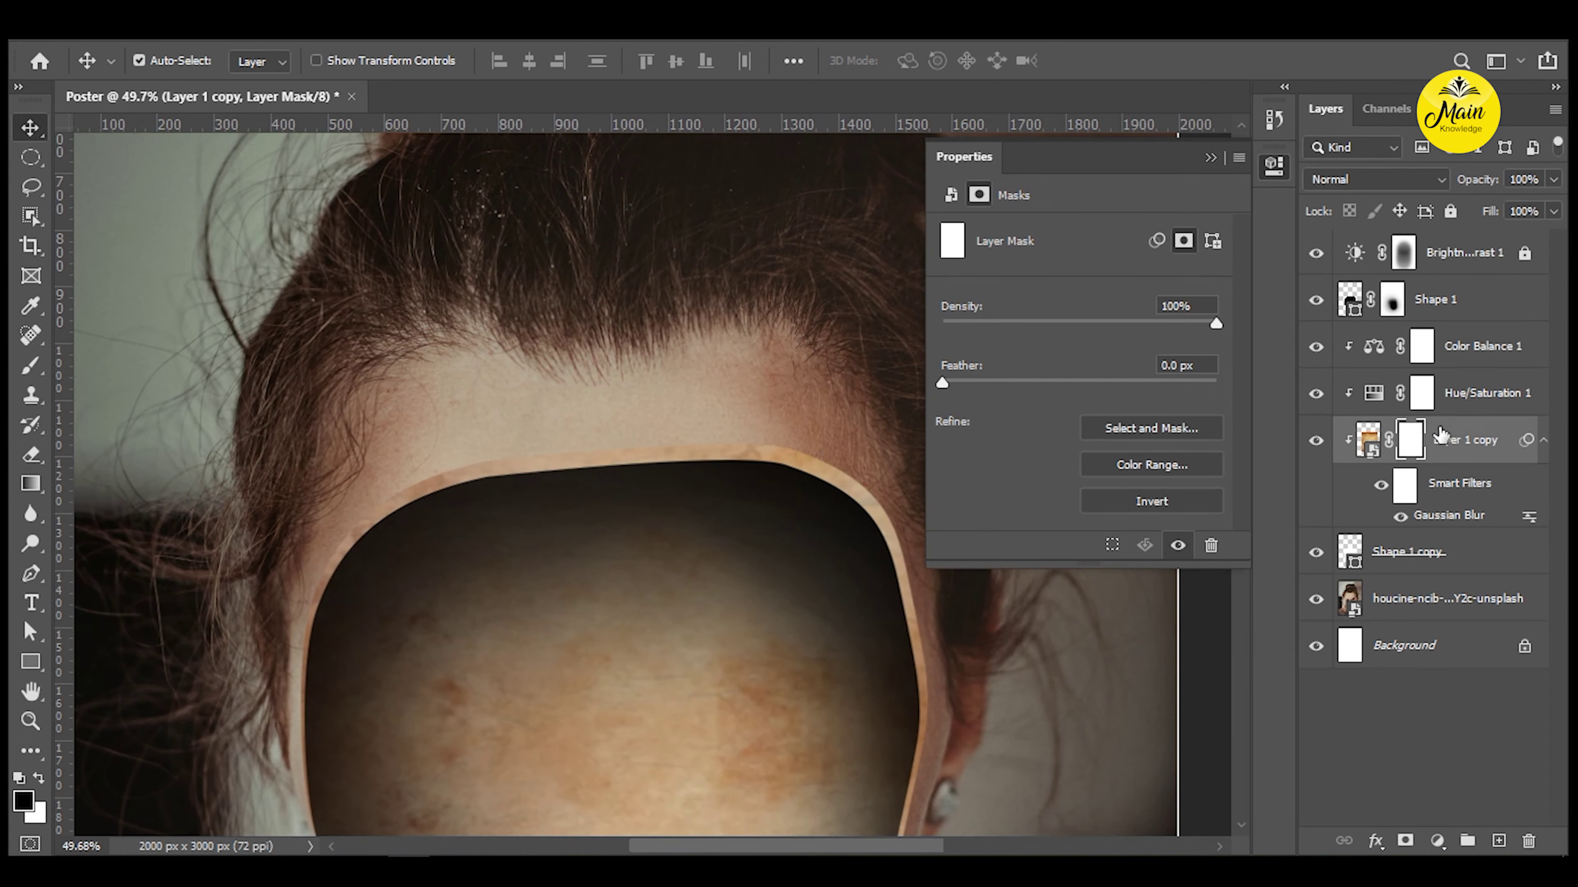
Create a new clipped Layer 1 for Clone Stamp touch-ups, centred on the forehead.
{"action": "key", "text": "ctrl+shift+n"}
{"action": "key", "text": "Return"}
{"action": "key", "text": "s"}
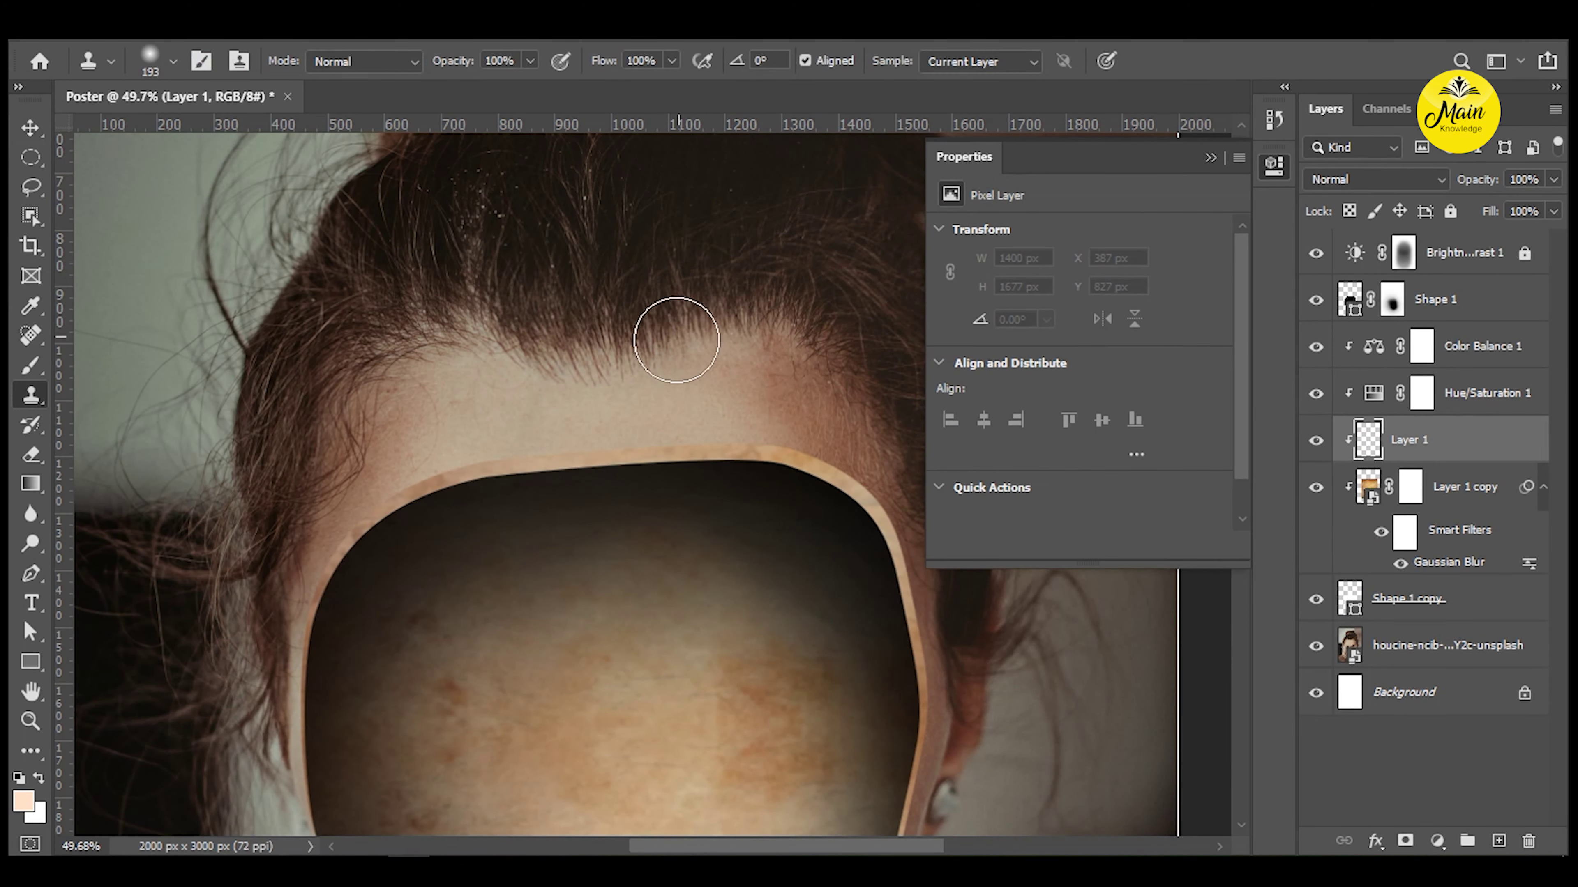
{"action": "scroll", "coordinate": [634, 410], "scroll_direction": "up", "scroll_amount": 2}
{"action": "scroll", "coordinate": [633, 410], "scroll_direction": "up", "scroll_amount": 2}
{"action": "left_click_drag", "start_coordinate": [629, 572], "coordinate": [597, 280]}
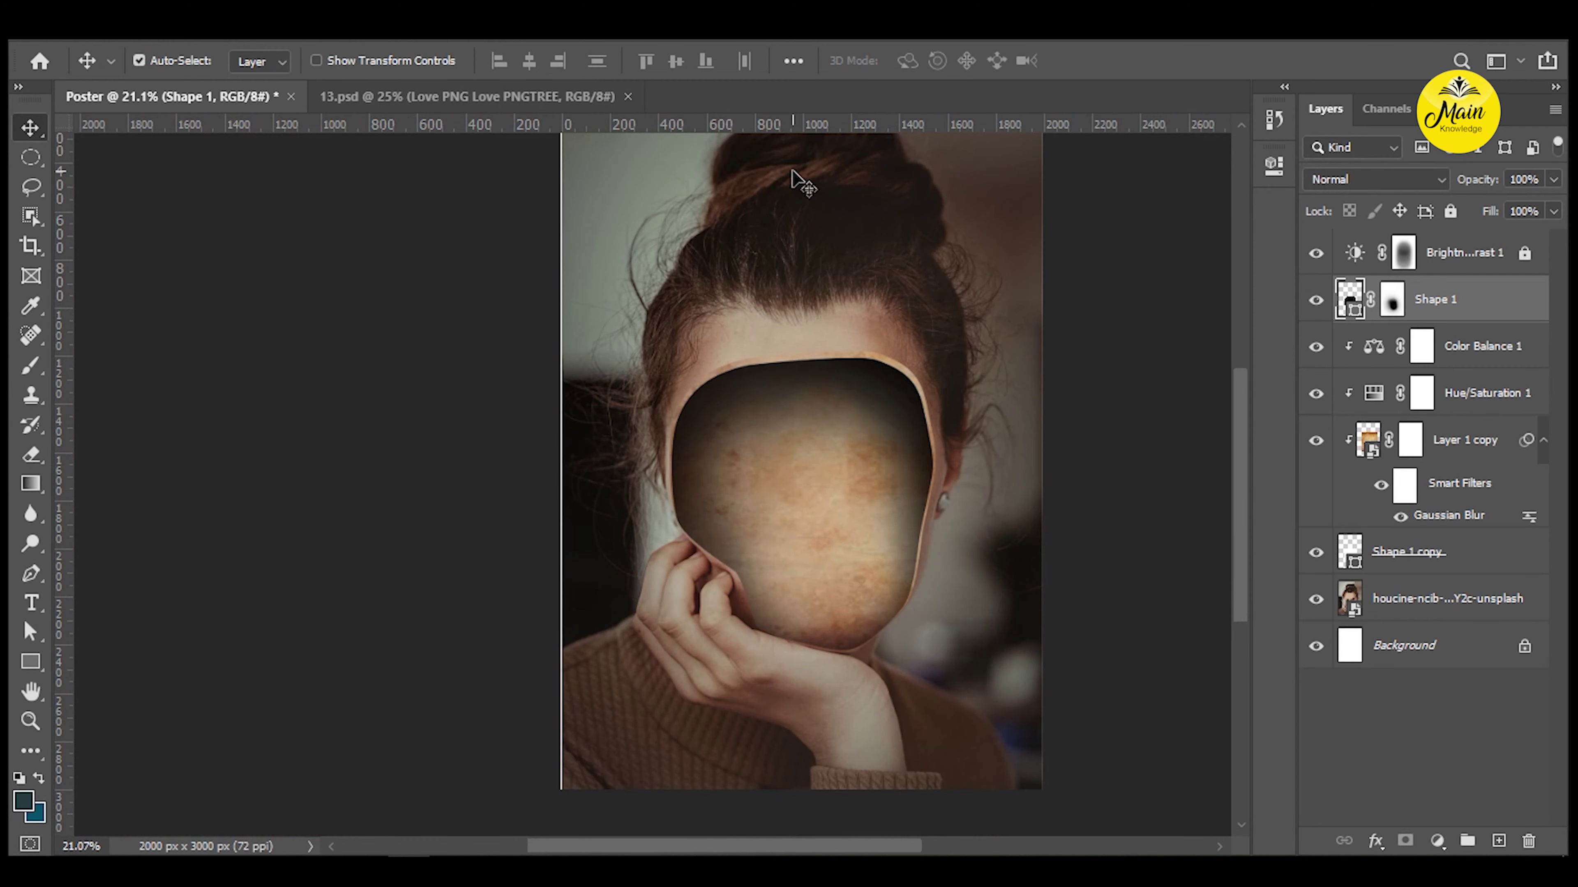
Delete 13.psd's grey background layer and drag the water layer toward the poster.
{"action": "left_click", "coordinate": [558, 107]}
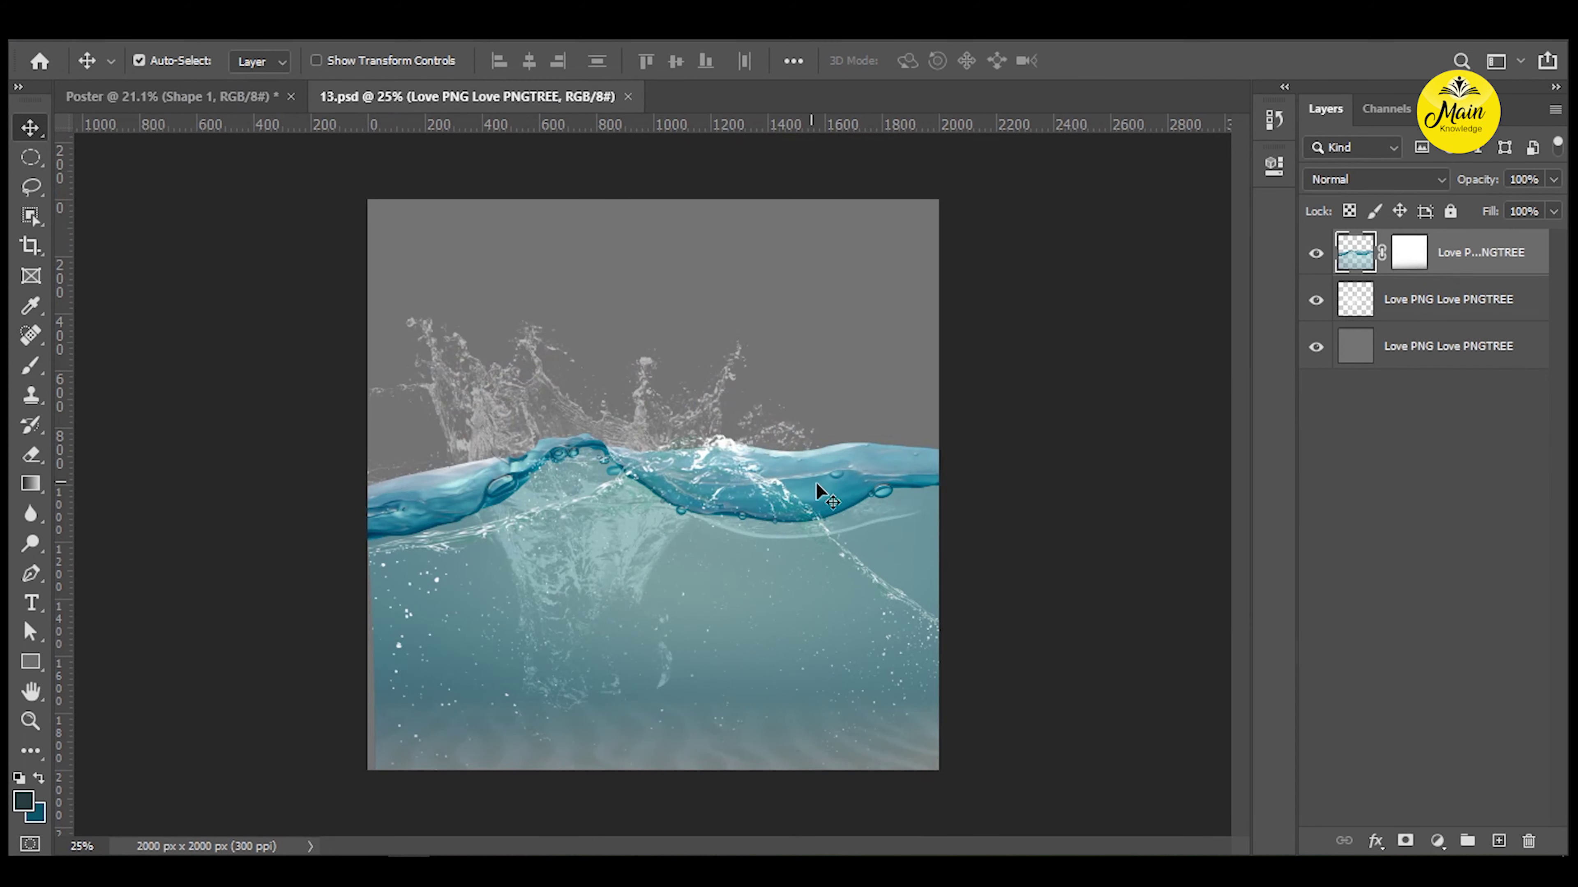
{"action": "left_click_drag", "start_coordinate": [889, 404], "coordinate": [553, 497]}
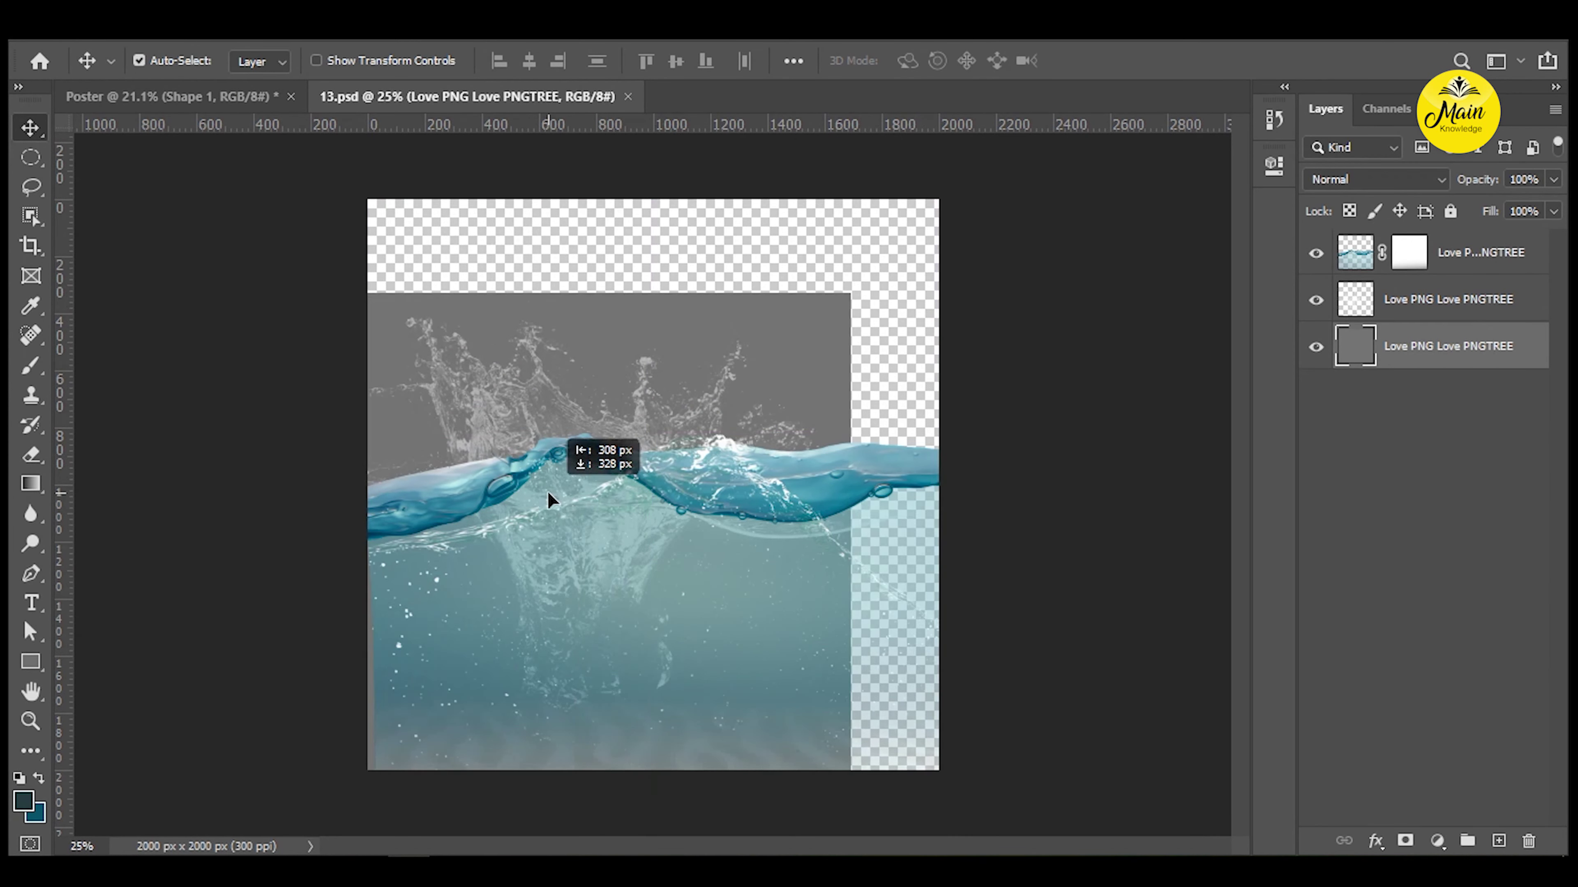
{"action": "key", "text": "Delete"}
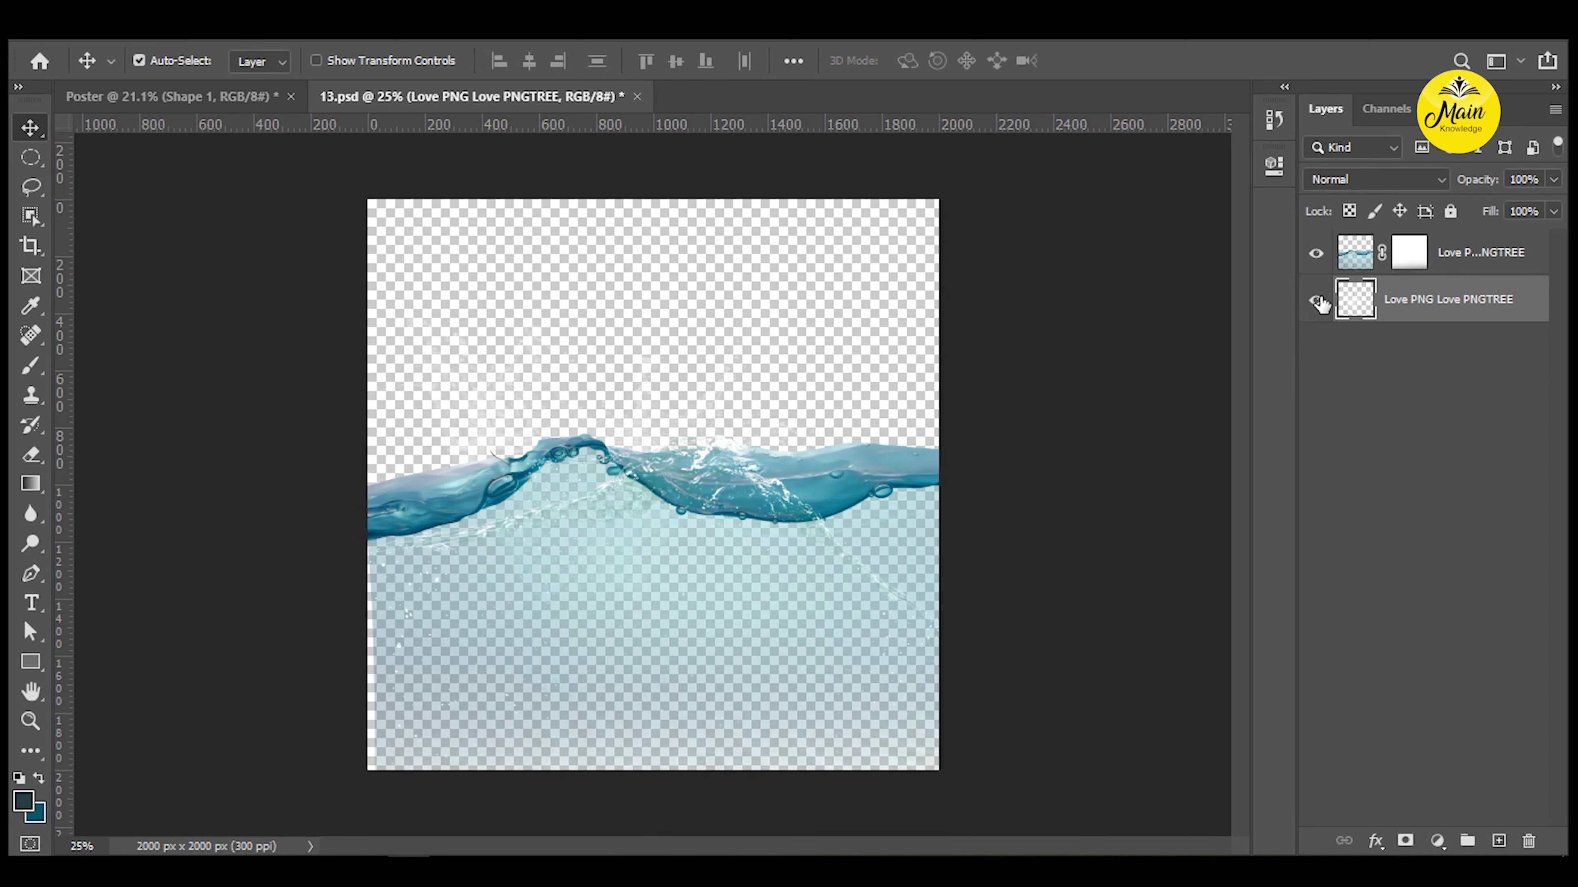
{"action": "left_click_drag", "start_coordinate": [809, 497], "coordinate": [257, 103]}
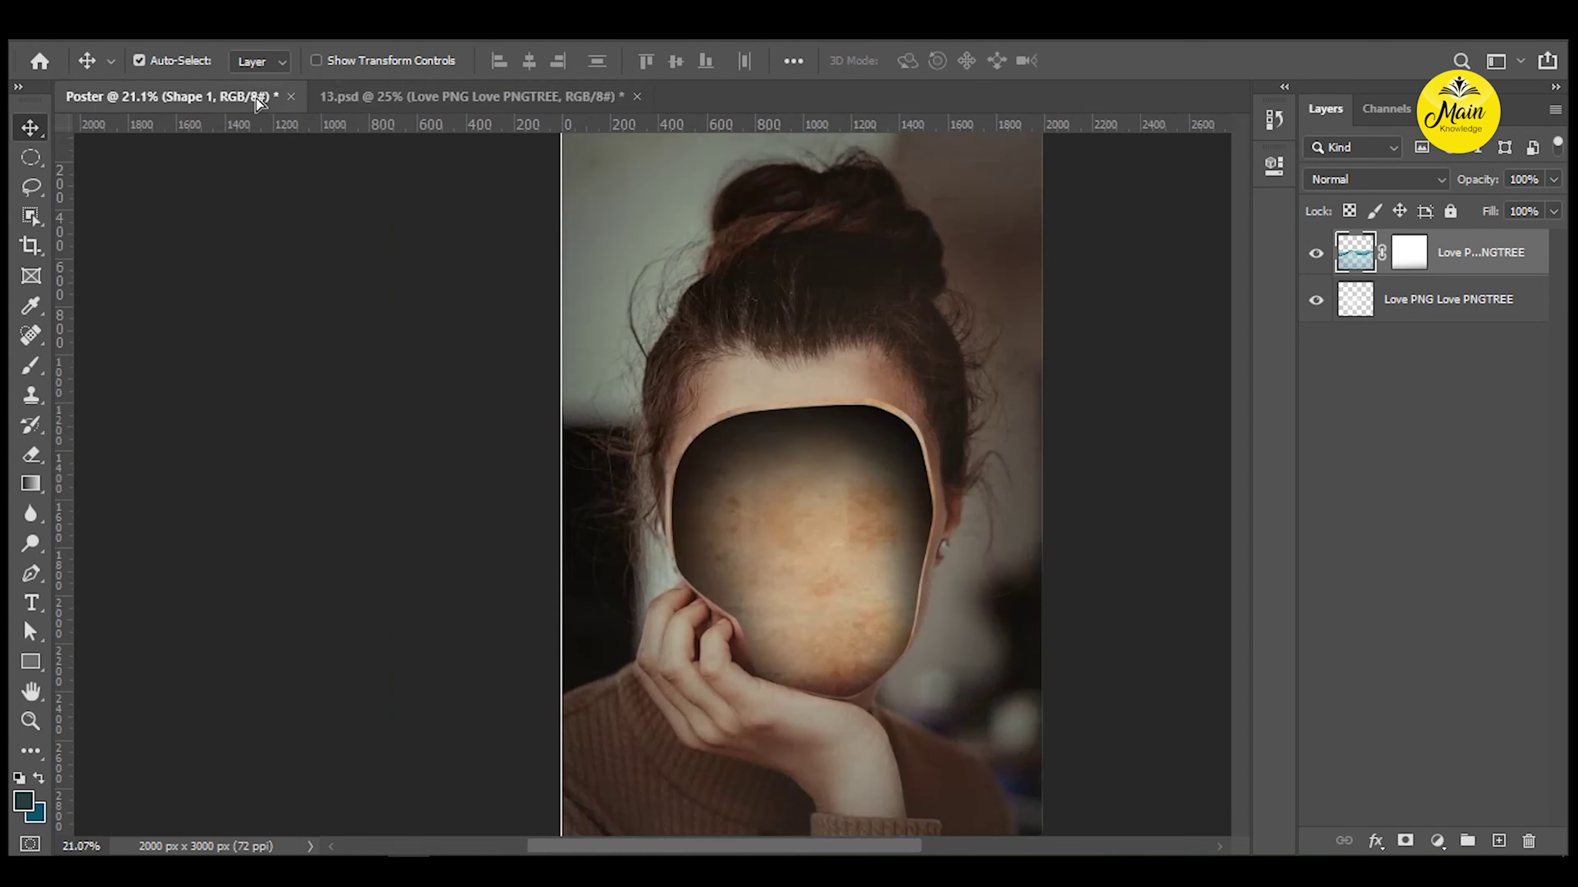
Drop the water splash into the poster, move it down, and load its pixels as a selection.
{"action": "left_click_drag", "start_coordinate": [257, 102], "coordinate": [856, 373]}
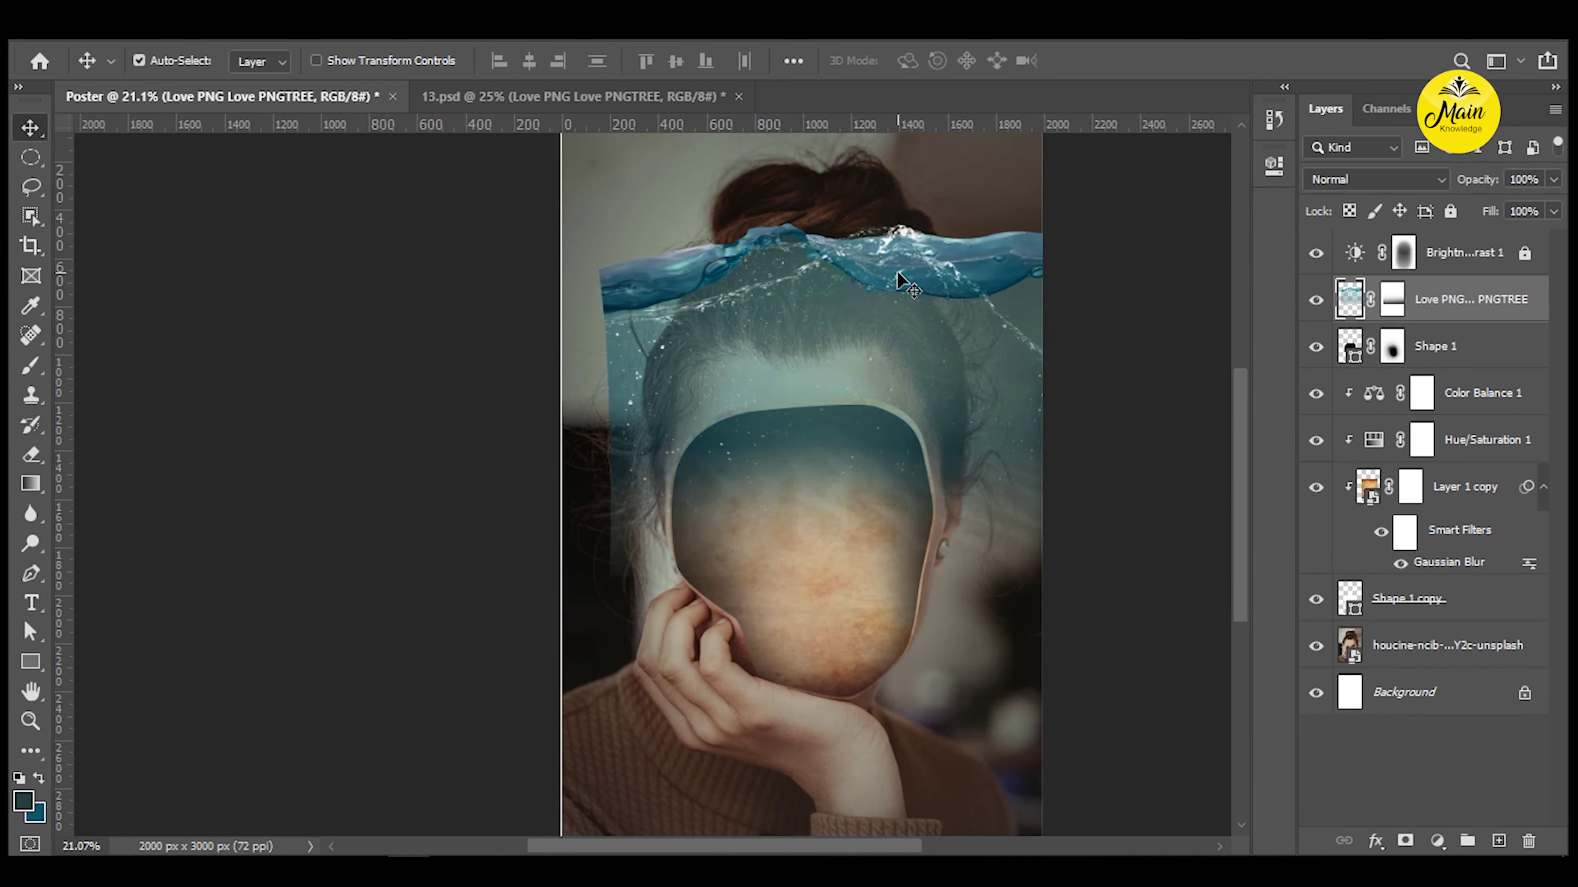
{"action": "left_click_drag", "start_coordinate": [899, 281], "coordinate": [883, 460]}
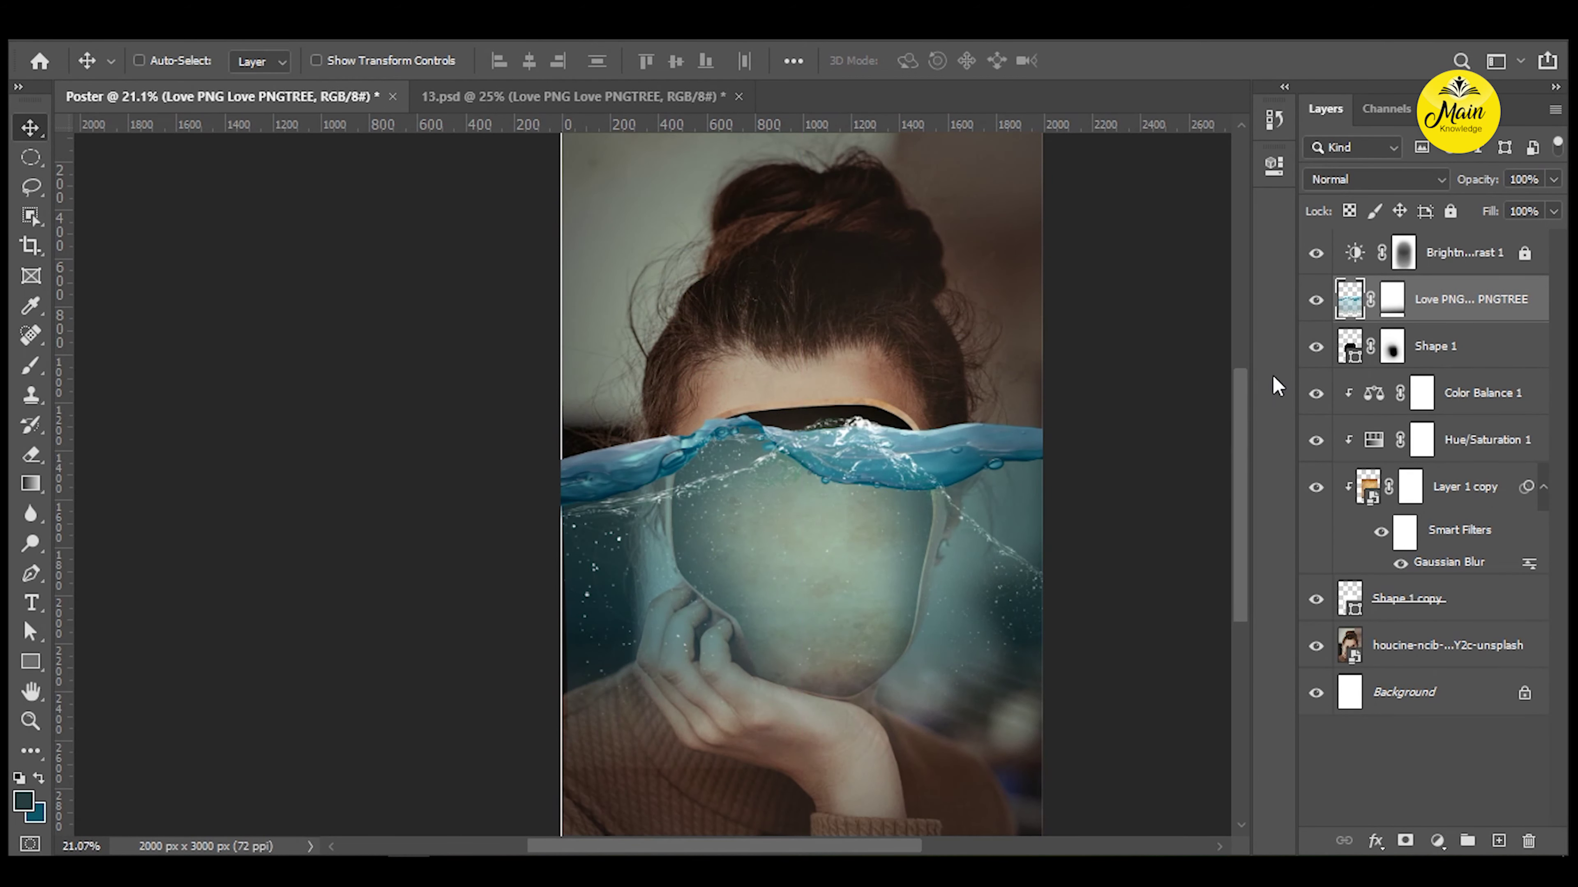
{"action": "left_click", "coordinate": [1349, 300], "text": "ctrl"}
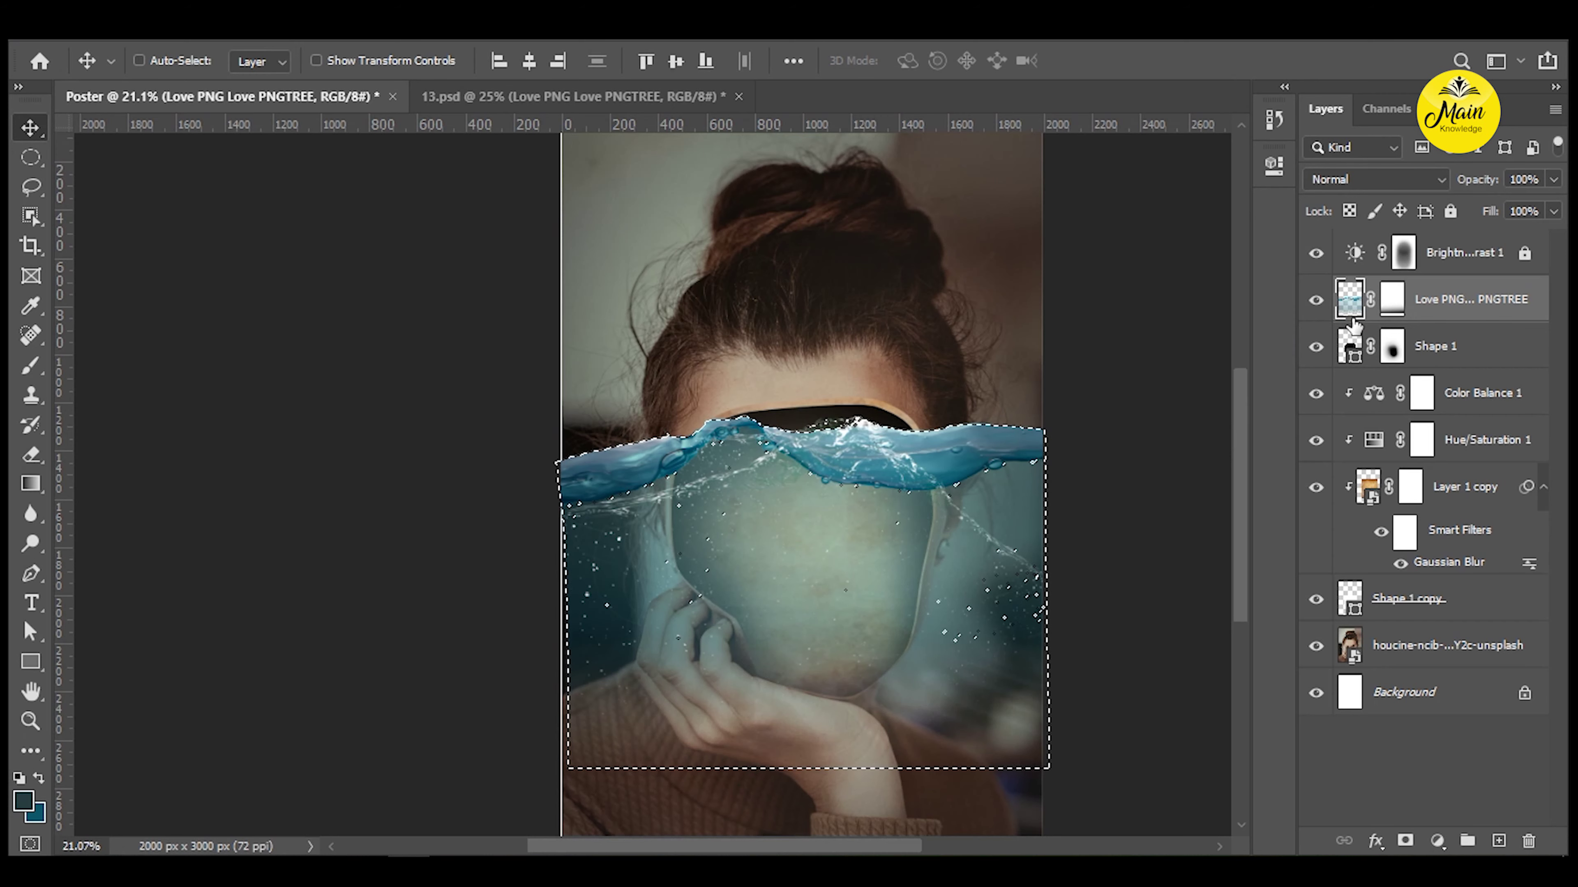
Fill a new layer beneath the water with sampled dark teal #273e3f, then select both layers.
{"action": "key", "text": "ctrl+shift+n"}
{"action": "key", "text": "Return"}
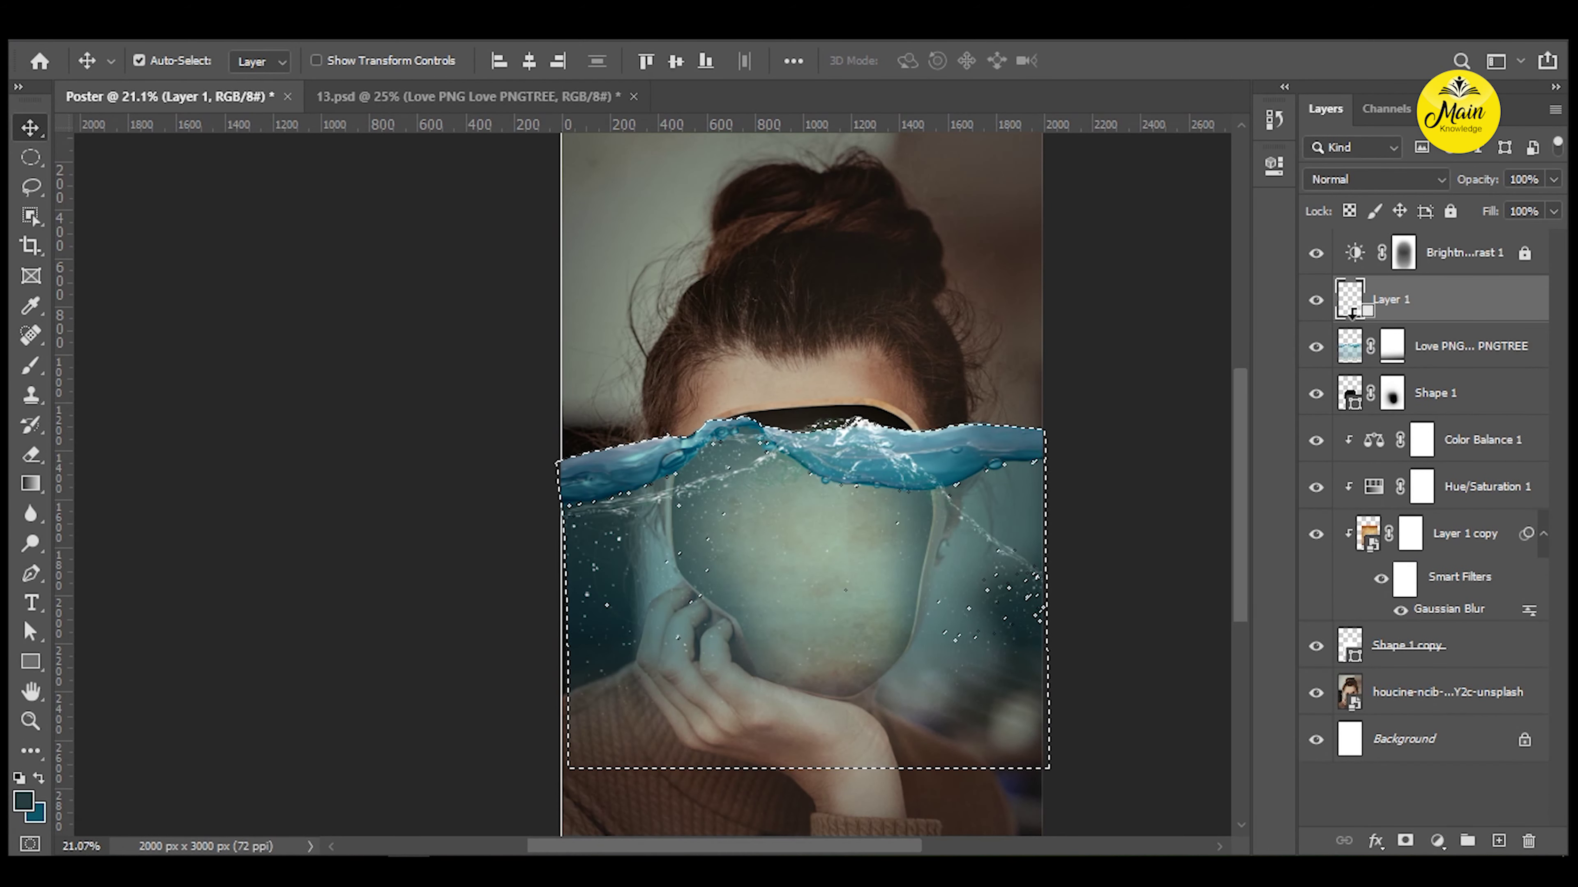
{"action": "left_click", "coordinate": [23, 802]}
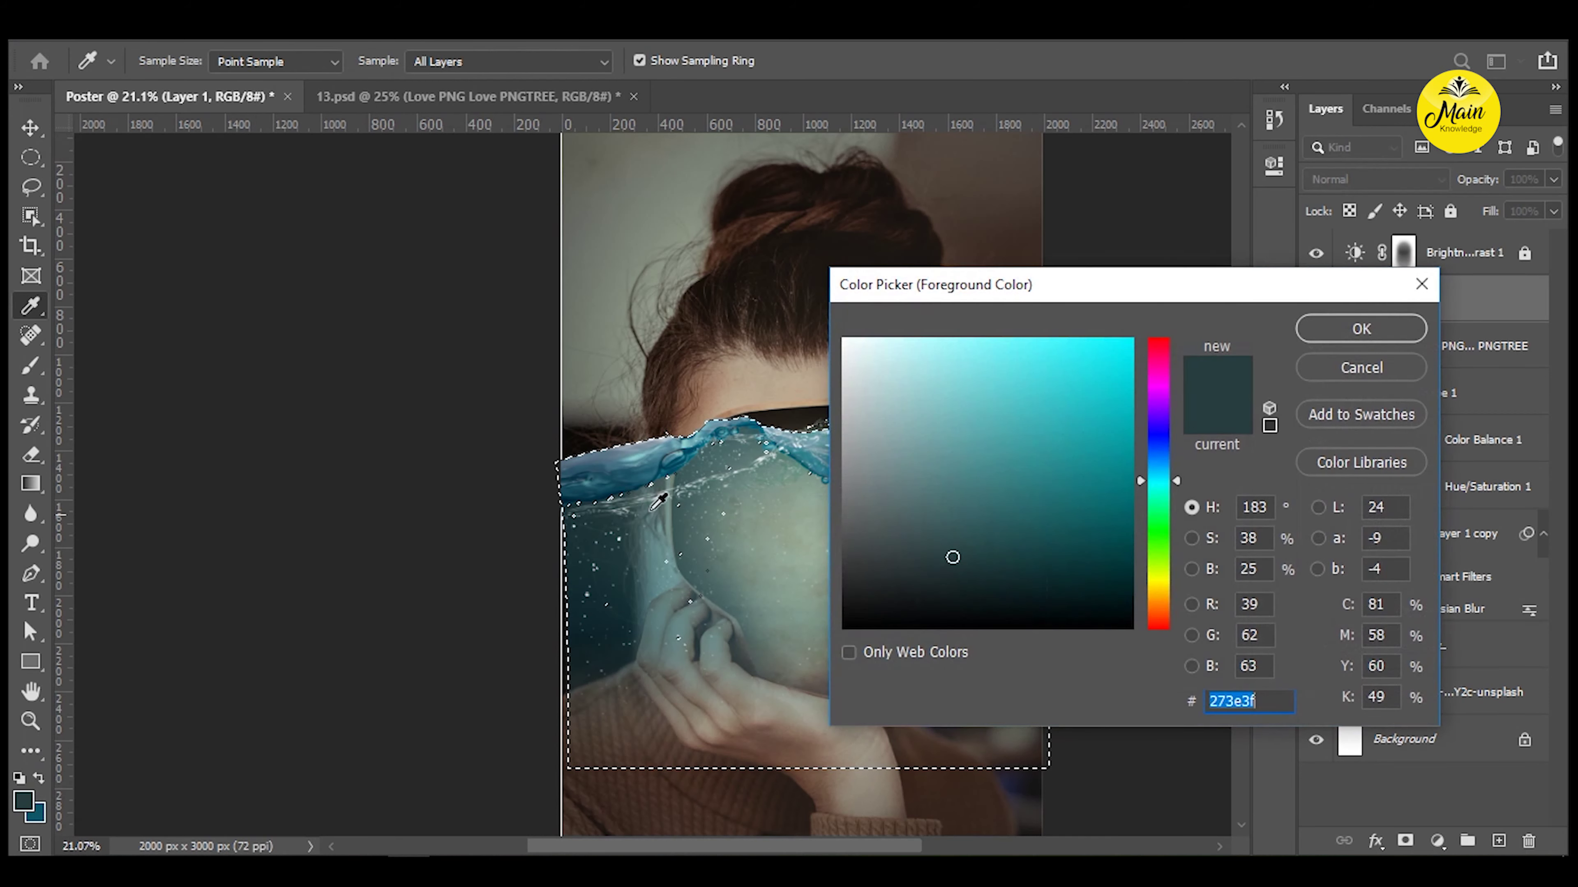
{"action": "left_click", "coordinate": [640, 473]}
{"action": "key", "text": "Return"}
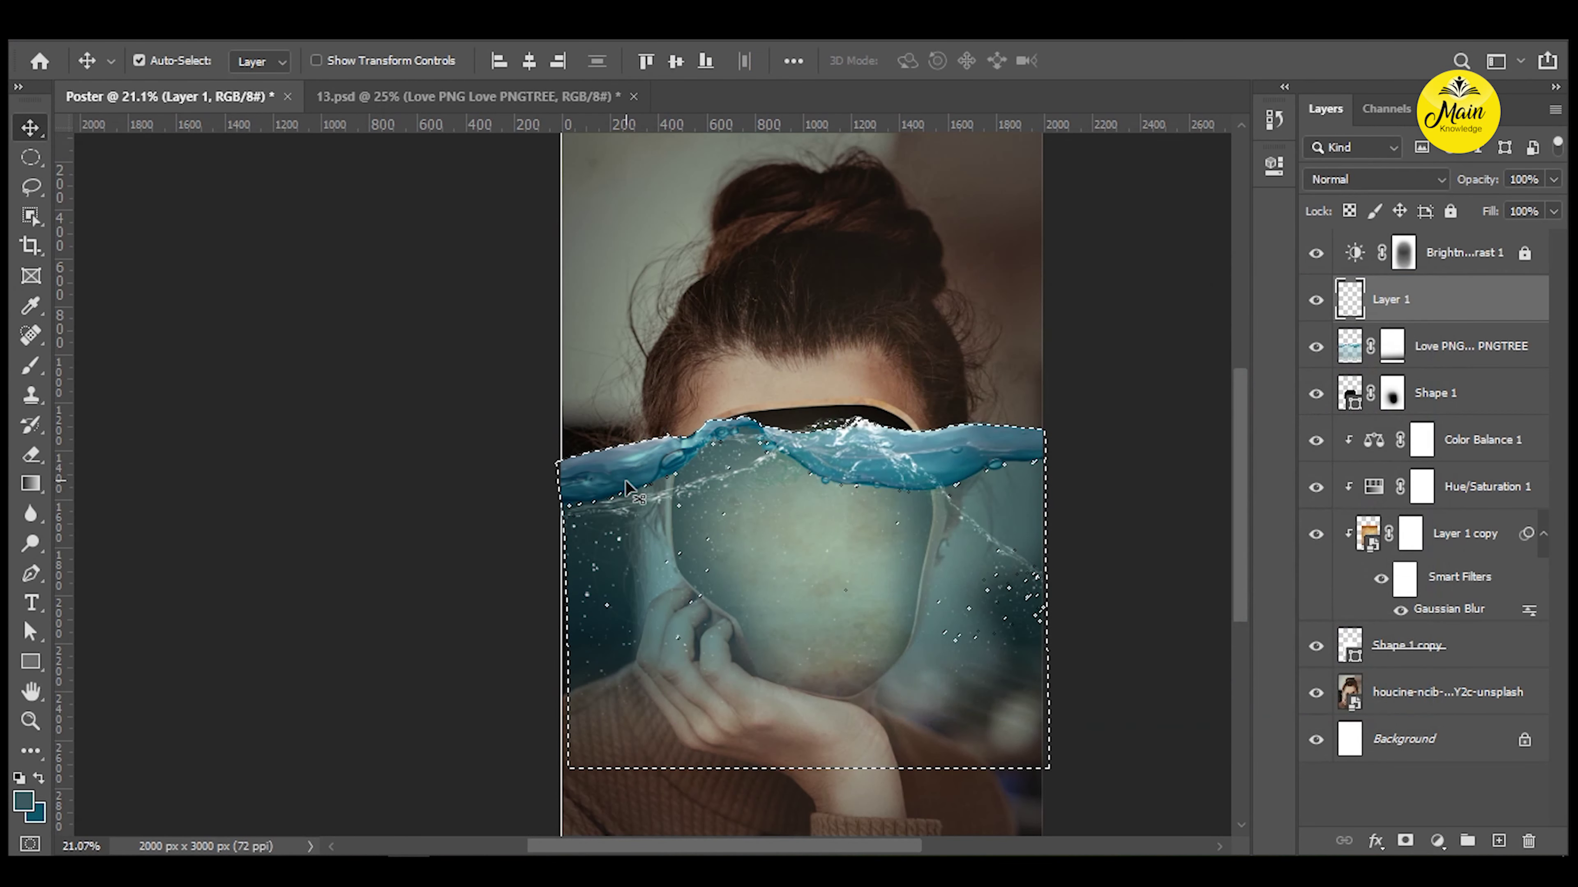
{"action": "key", "text": "alt+BackSpace"}
{"action": "key", "text": "ctrl+d"}
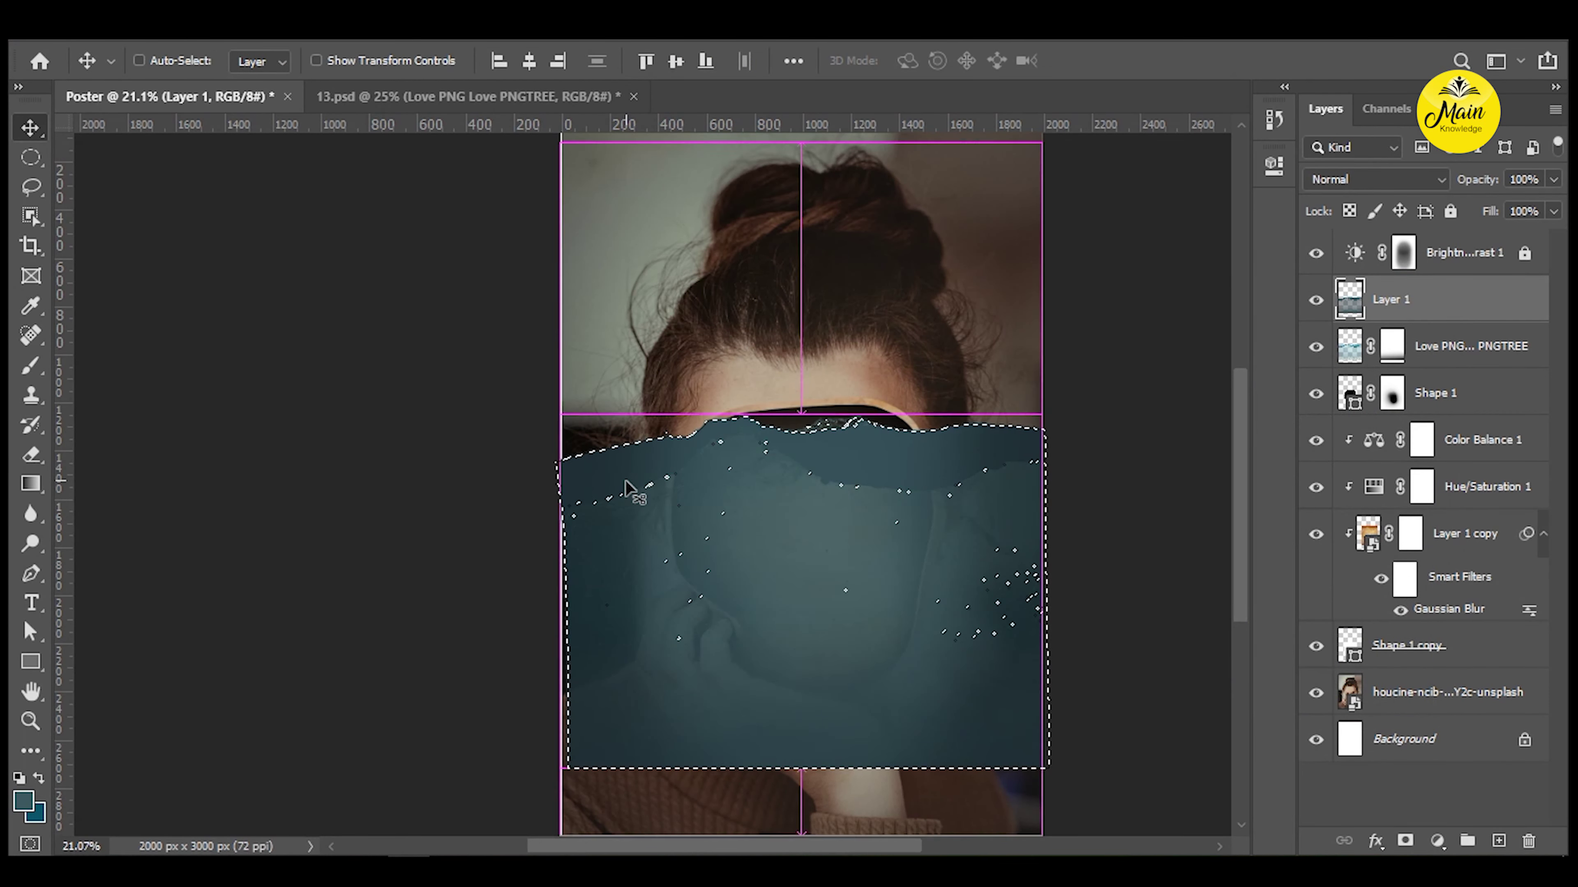
{"action": "key", "text": "ctrl+bracketleft"}
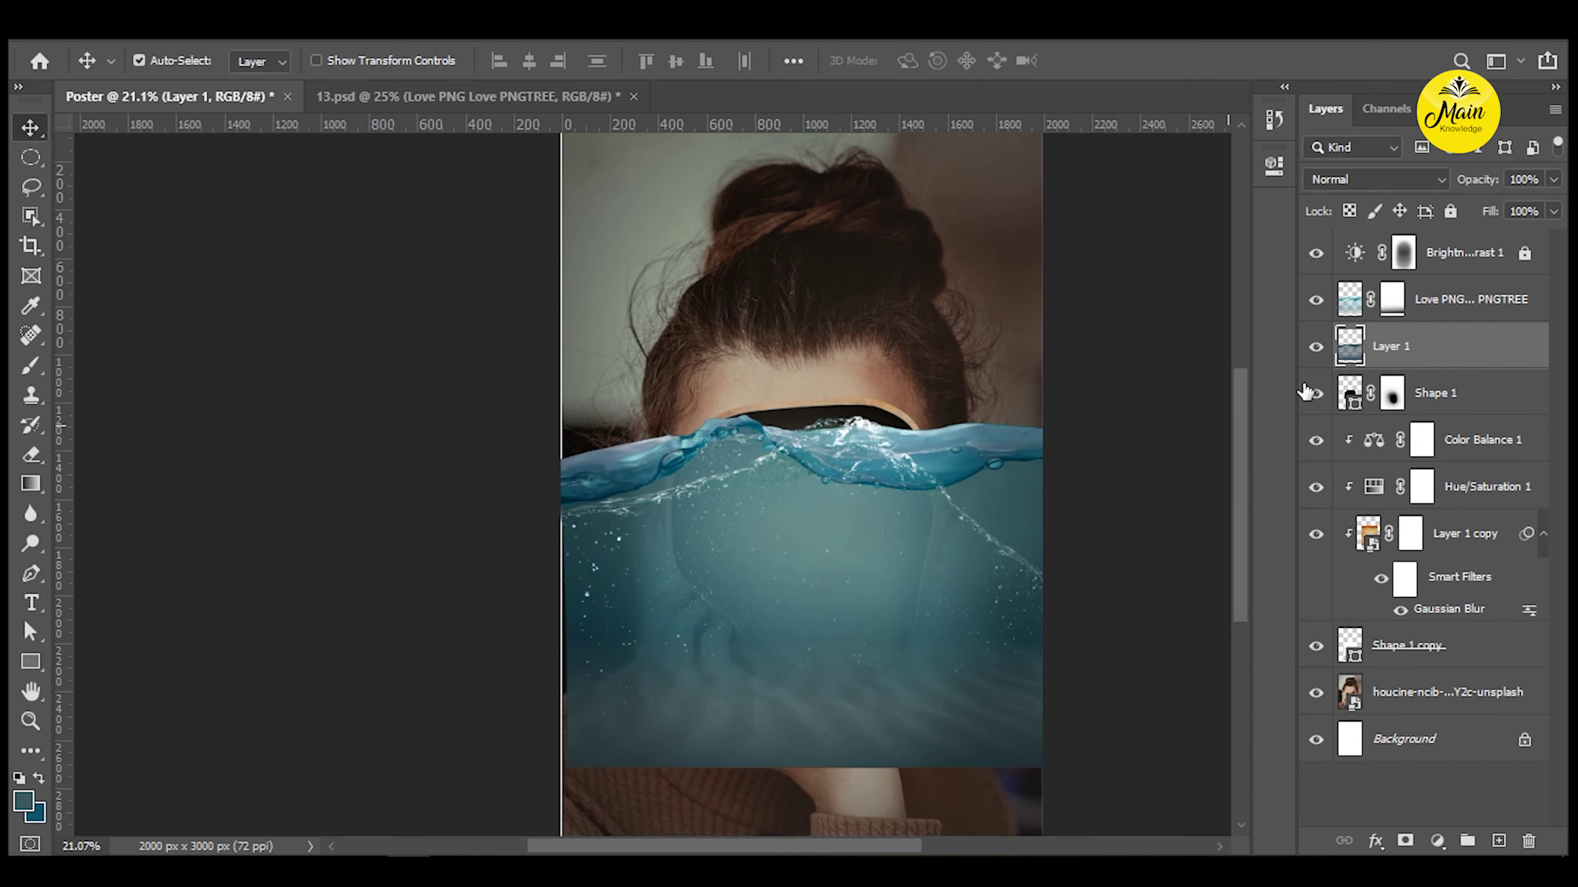
{"action": "left_click", "coordinate": [1449, 318], "text": "shift"}
Convert the water and teal layers into one smart object and reposition it in the stack.
{"action": "right_click", "coordinate": [1448, 317]}
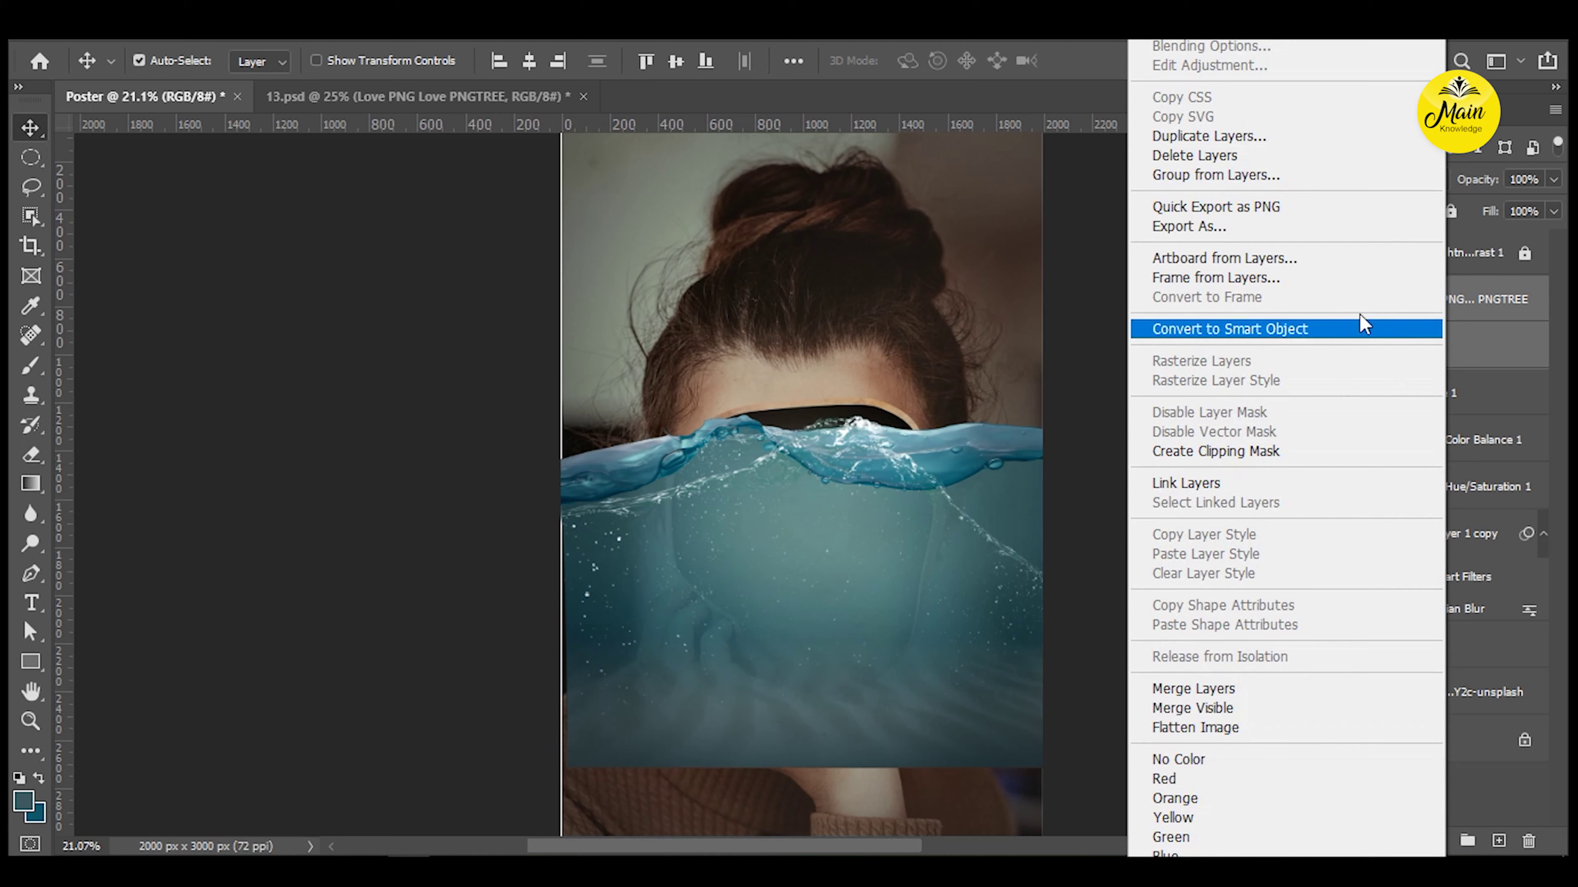
{"action": "left_click", "coordinate": [1307, 328]}
{"action": "mouse_move", "coordinate": [962, 555]}
{"action": "left_mouse_down"}
{"action": "mouse_move", "coordinate": [966, 483]}
{"action": "mouse_move", "coordinate": [954, 524]}
{"action": "left_mouse_up"}
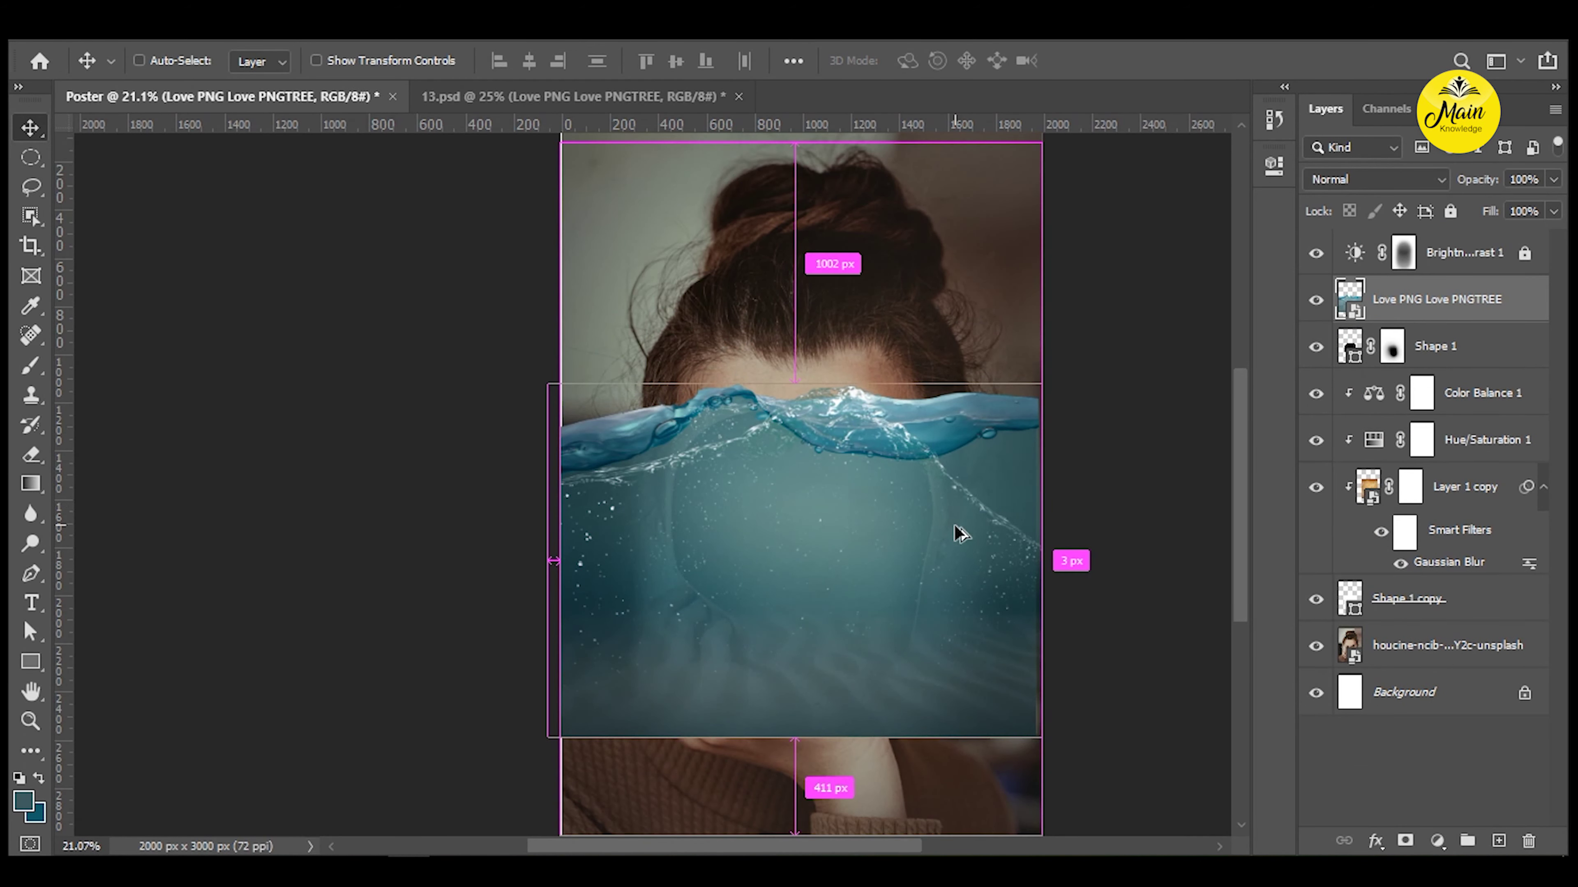
{"action": "mouse_move", "coordinate": [1482, 320]}
{"action": "left_mouse_down"}
{"action": "mouse_move", "coordinate": [1469, 392]}
{"action": "mouse_move", "coordinate": [1464, 320]}
{"action": "left_mouse_up"}
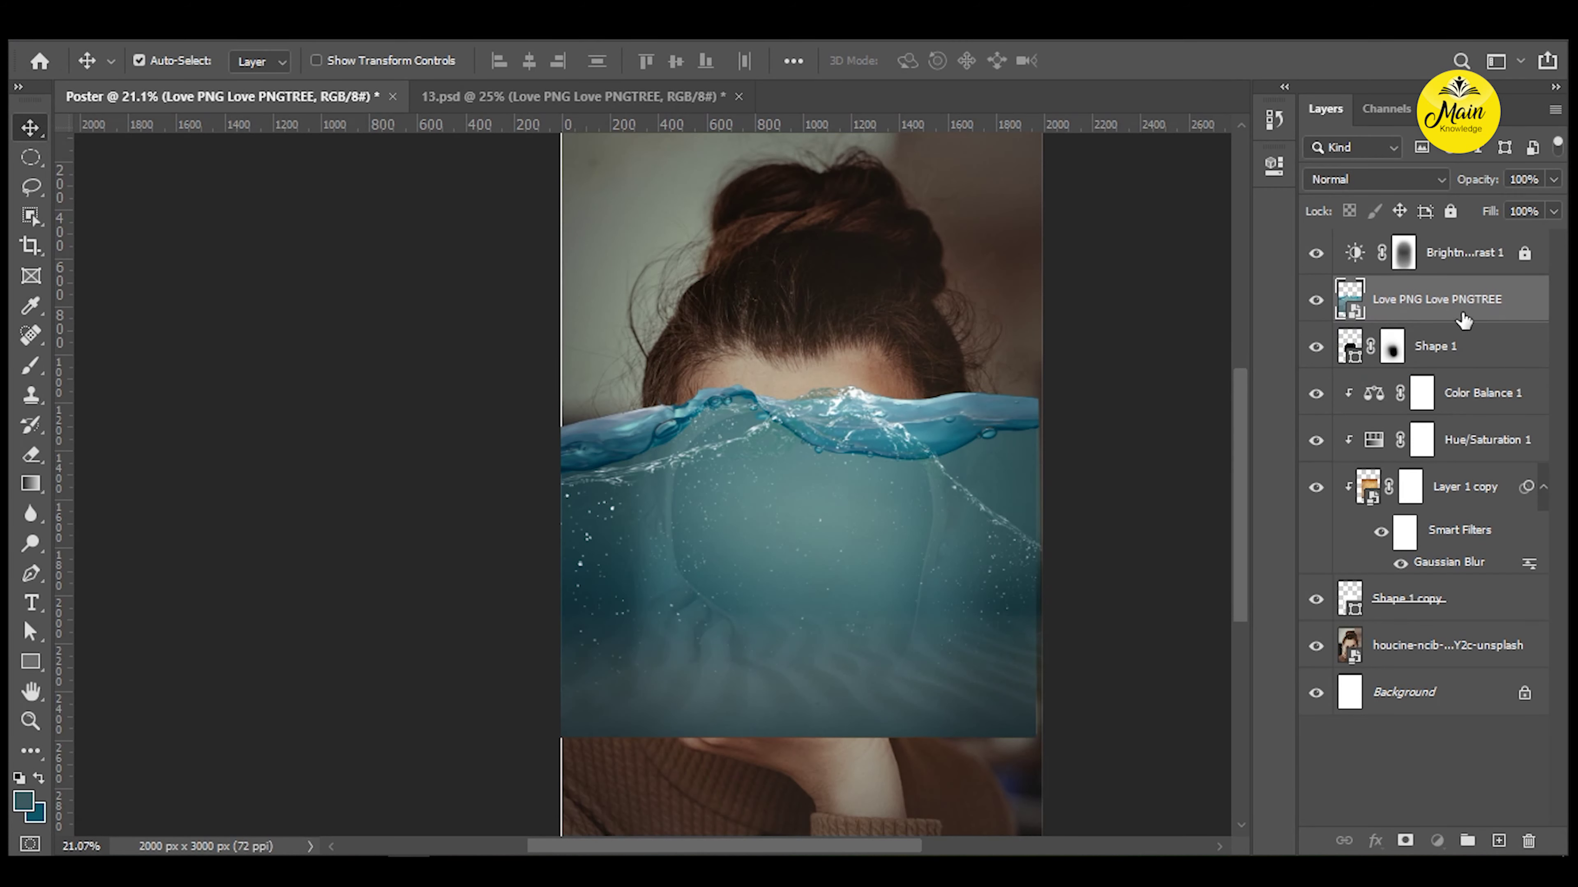
Move the water smart object down over the face and scale it to about half size.
{"action": "left_click", "coordinate": [1351, 599], "text": "ctrl"}
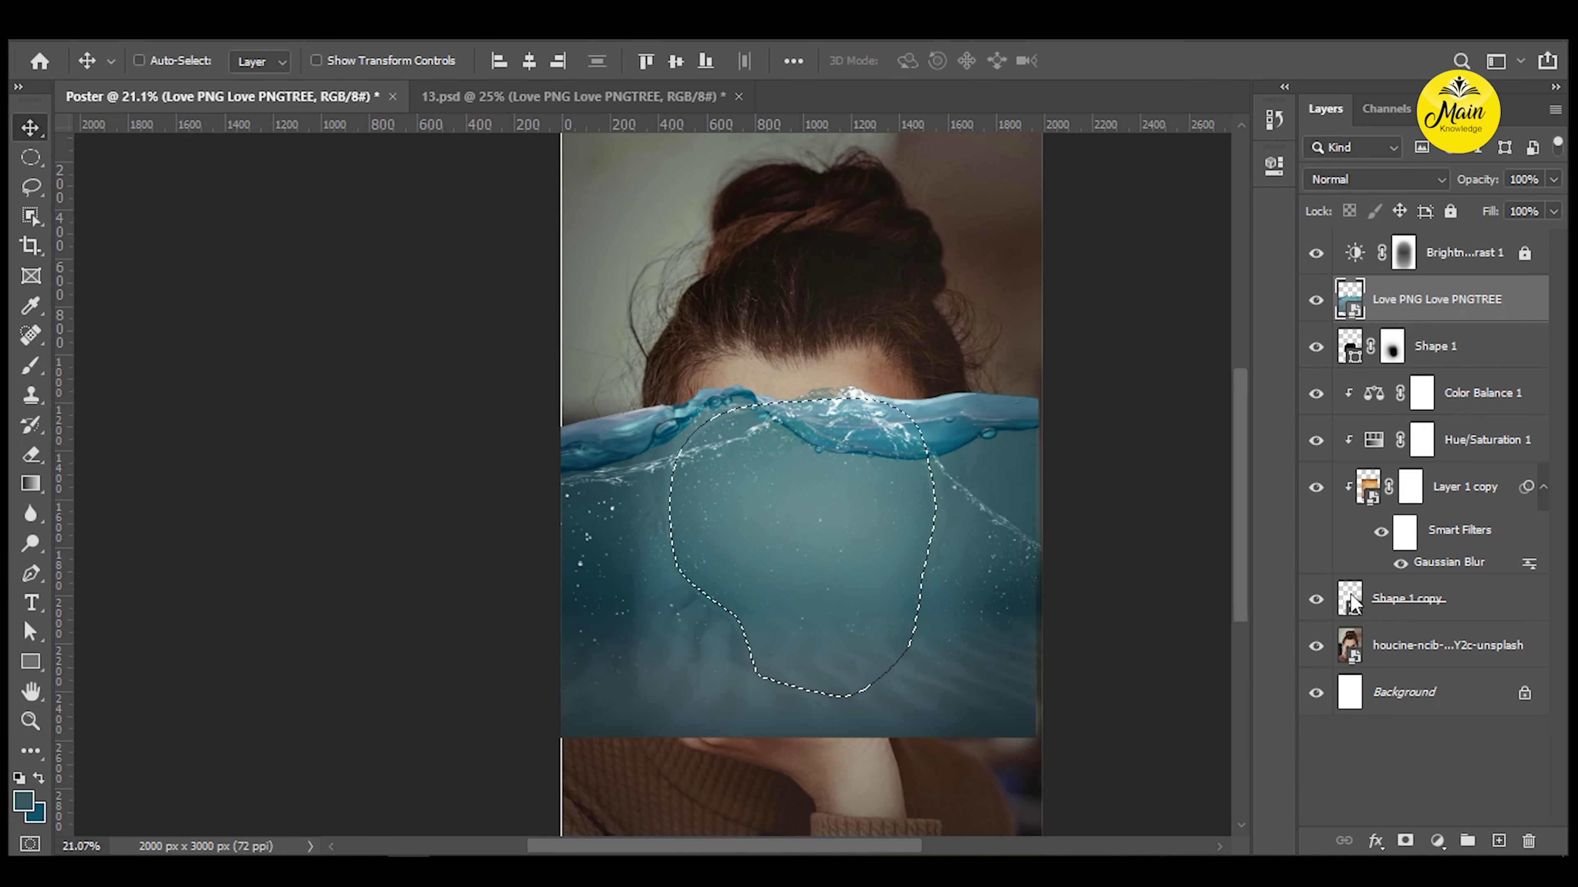
{"action": "key", "text": "ctrl+d"}
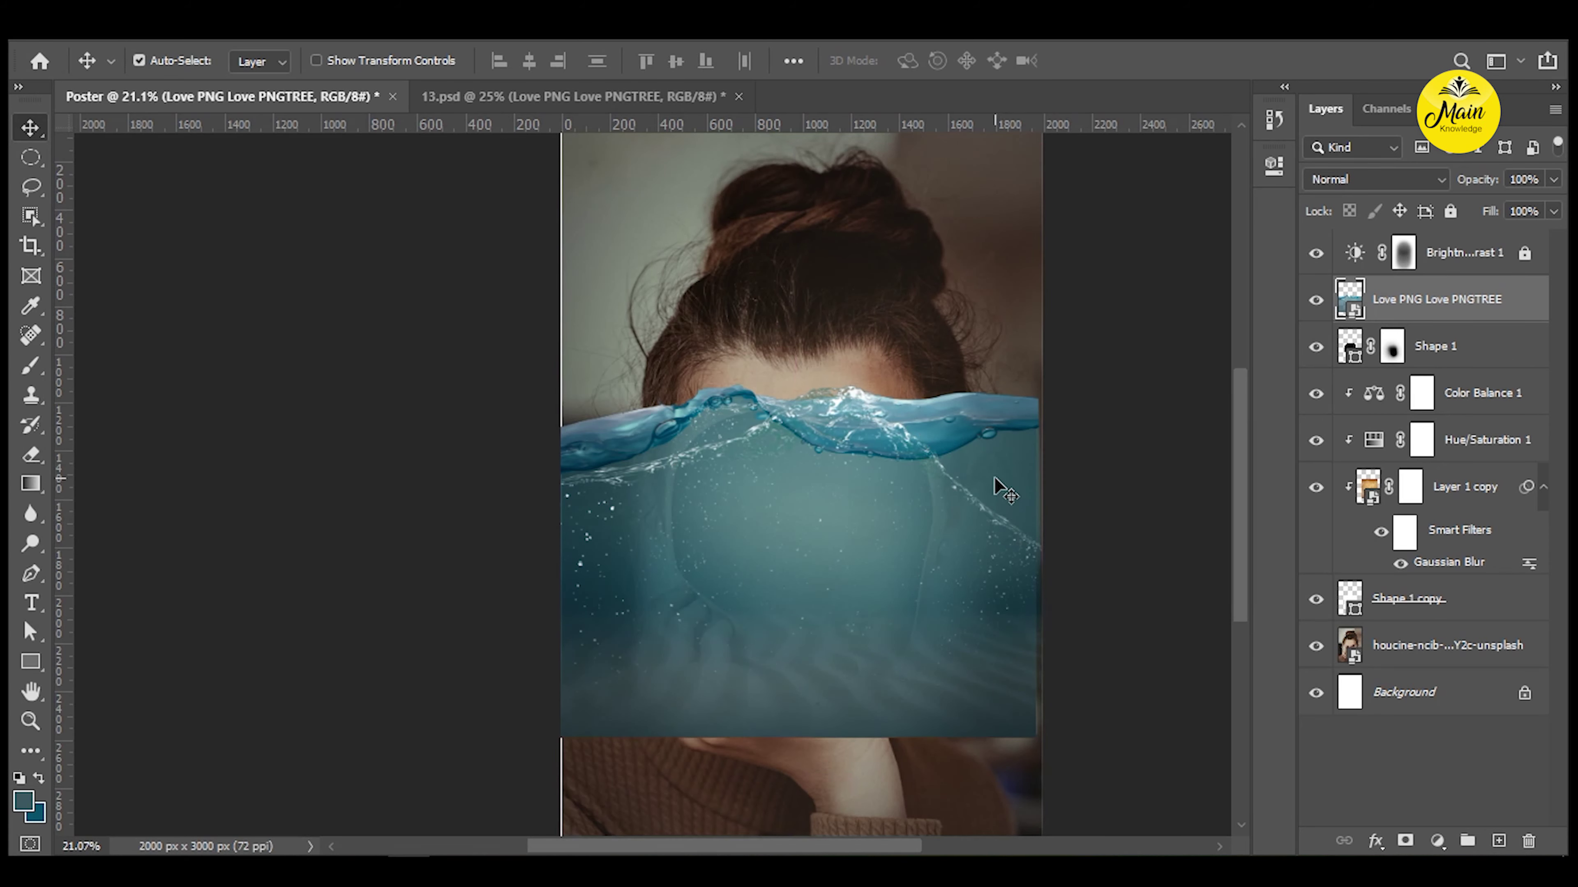
{"action": "left_click_drag", "start_coordinate": [1003, 518], "coordinate": [1002, 611]}
{"action": "key", "text": "ctrl+t"}
{"action": "left_click_drag", "start_coordinate": [1029, 483], "coordinate": [902, 562]}
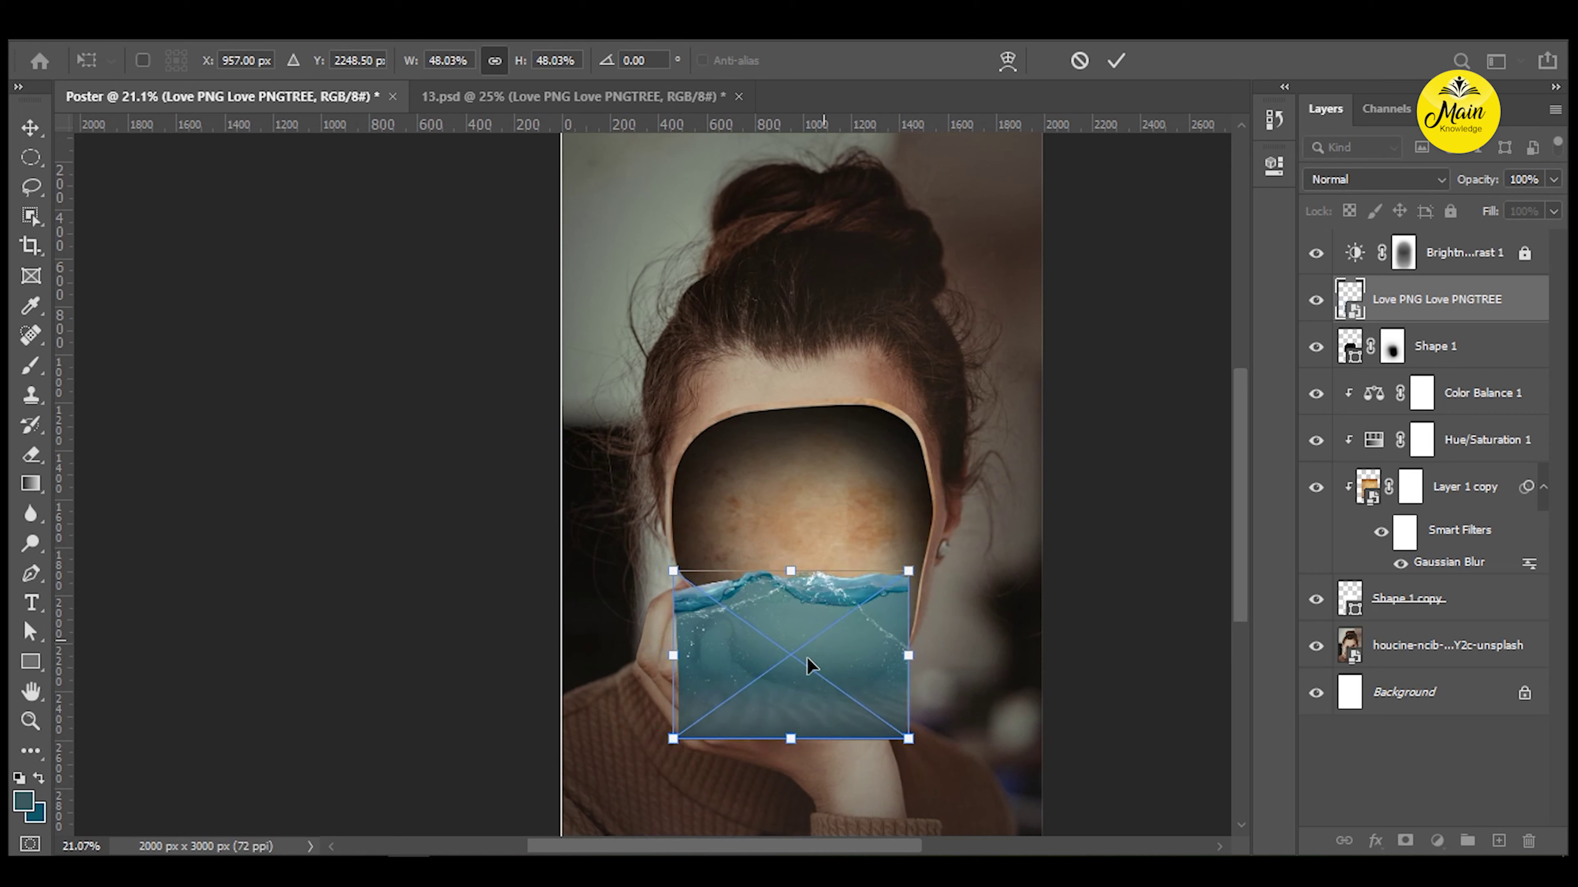
Commit the water at 48% over the chin and release the Brightness/Contrast adjustment's clipping.
{"action": "left_click_drag", "start_coordinate": [806, 656], "coordinate": [834, 662]}
{"action": "key", "text": "Return"}
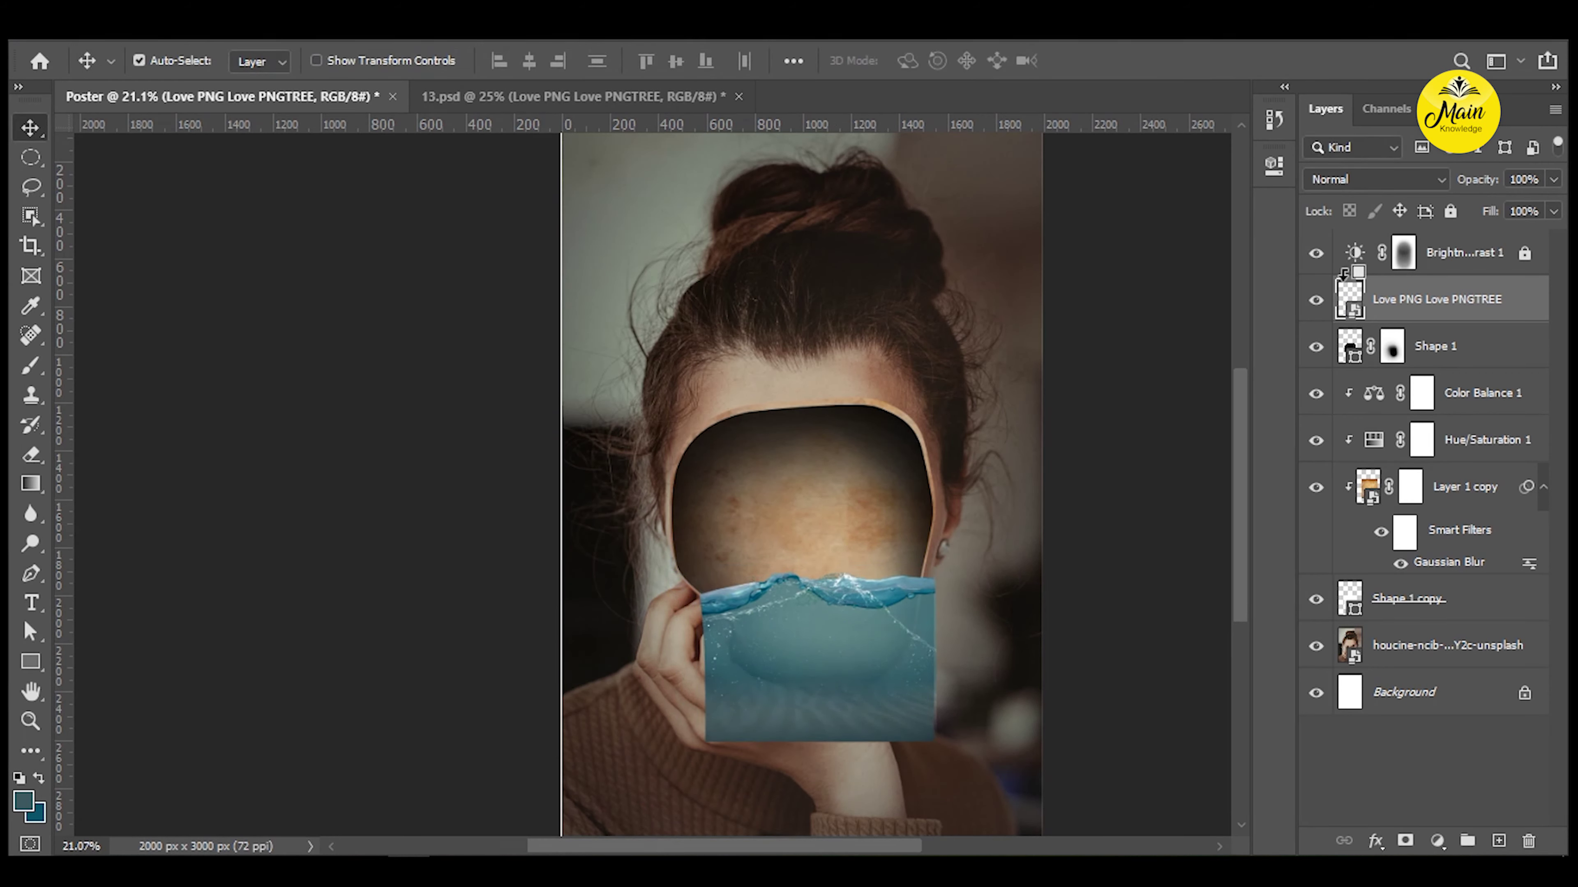
{"action": "left_click", "coordinate": [1343, 279], "text": "alt"}
{"action": "left_click", "coordinate": [1353, 266]}
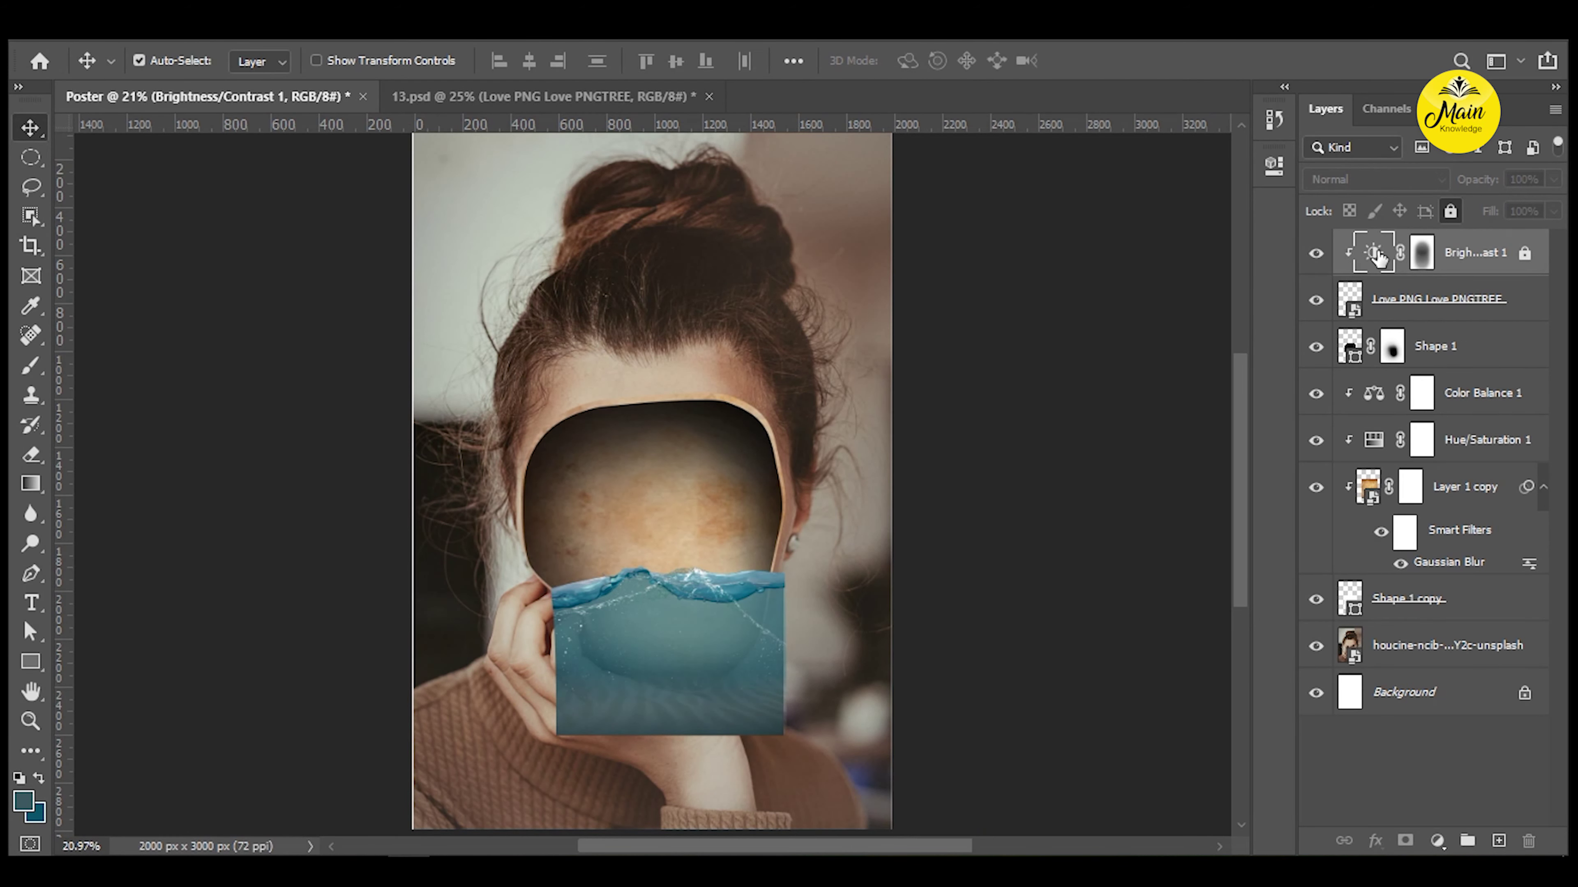
{"action": "key", "text": "ctrl+alt+g"}
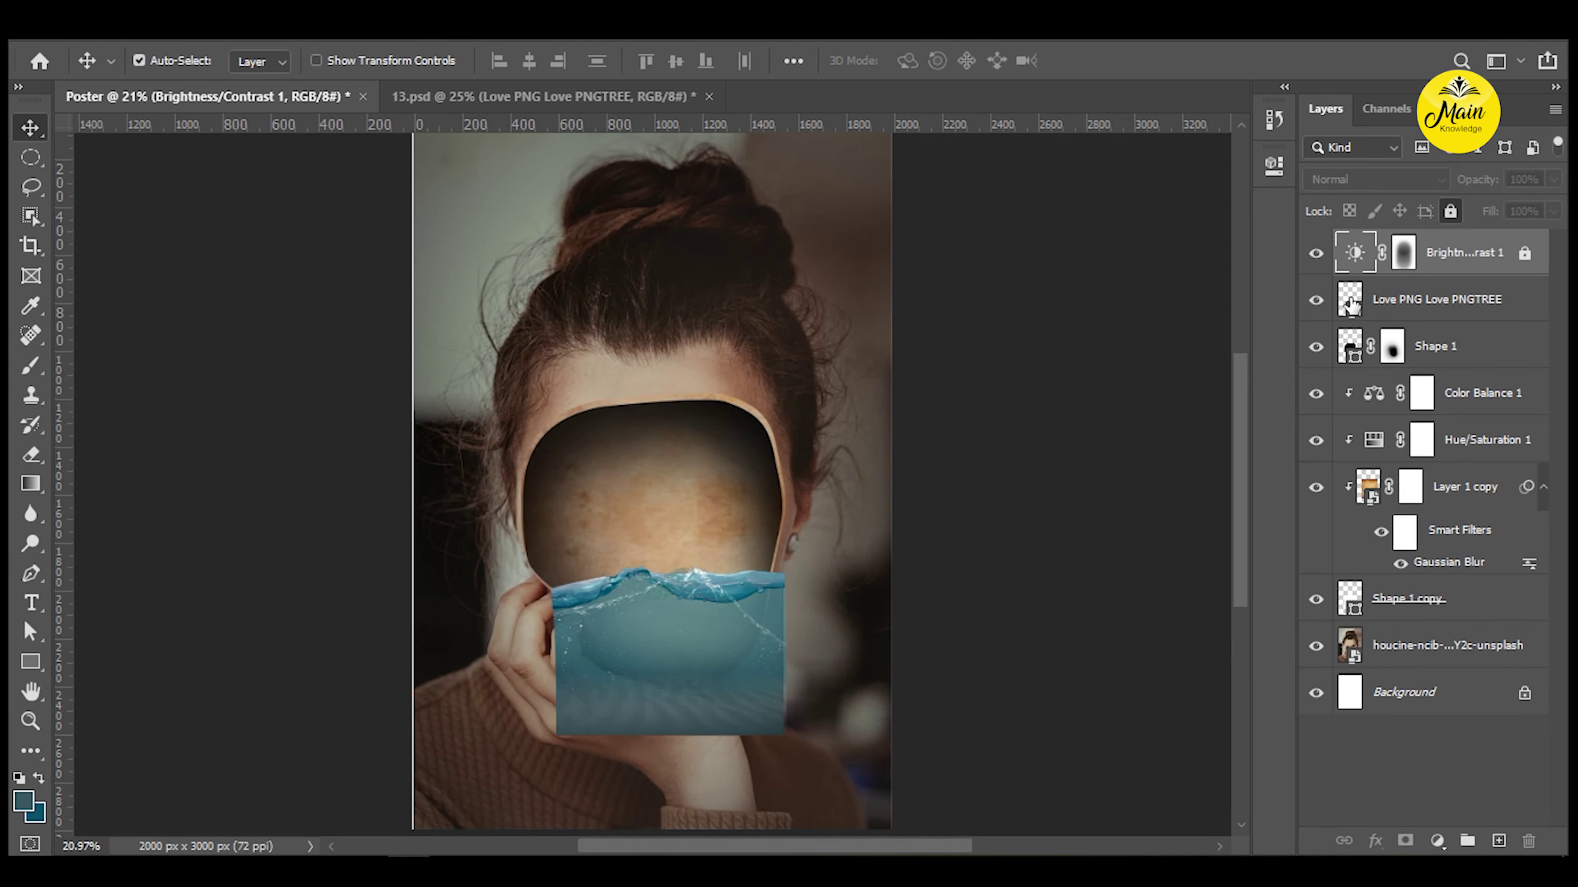
Select the water layer and load the Shape 1 face outline as a selection.
{"action": "left_click", "coordinate": [1350, 302]}
{"action": "scroll", "coordinate": [962, 545], "scroll_direction": "up", "scroll_amount": 5}
{"action": "scroll", "coordinate": [806, 543], "scroll_direction": "down", "scroll_amount": 2}
{"action": "scroll", "coordinate": [749, 497], "scroll_direction": "up", "scroll_amount": 2}
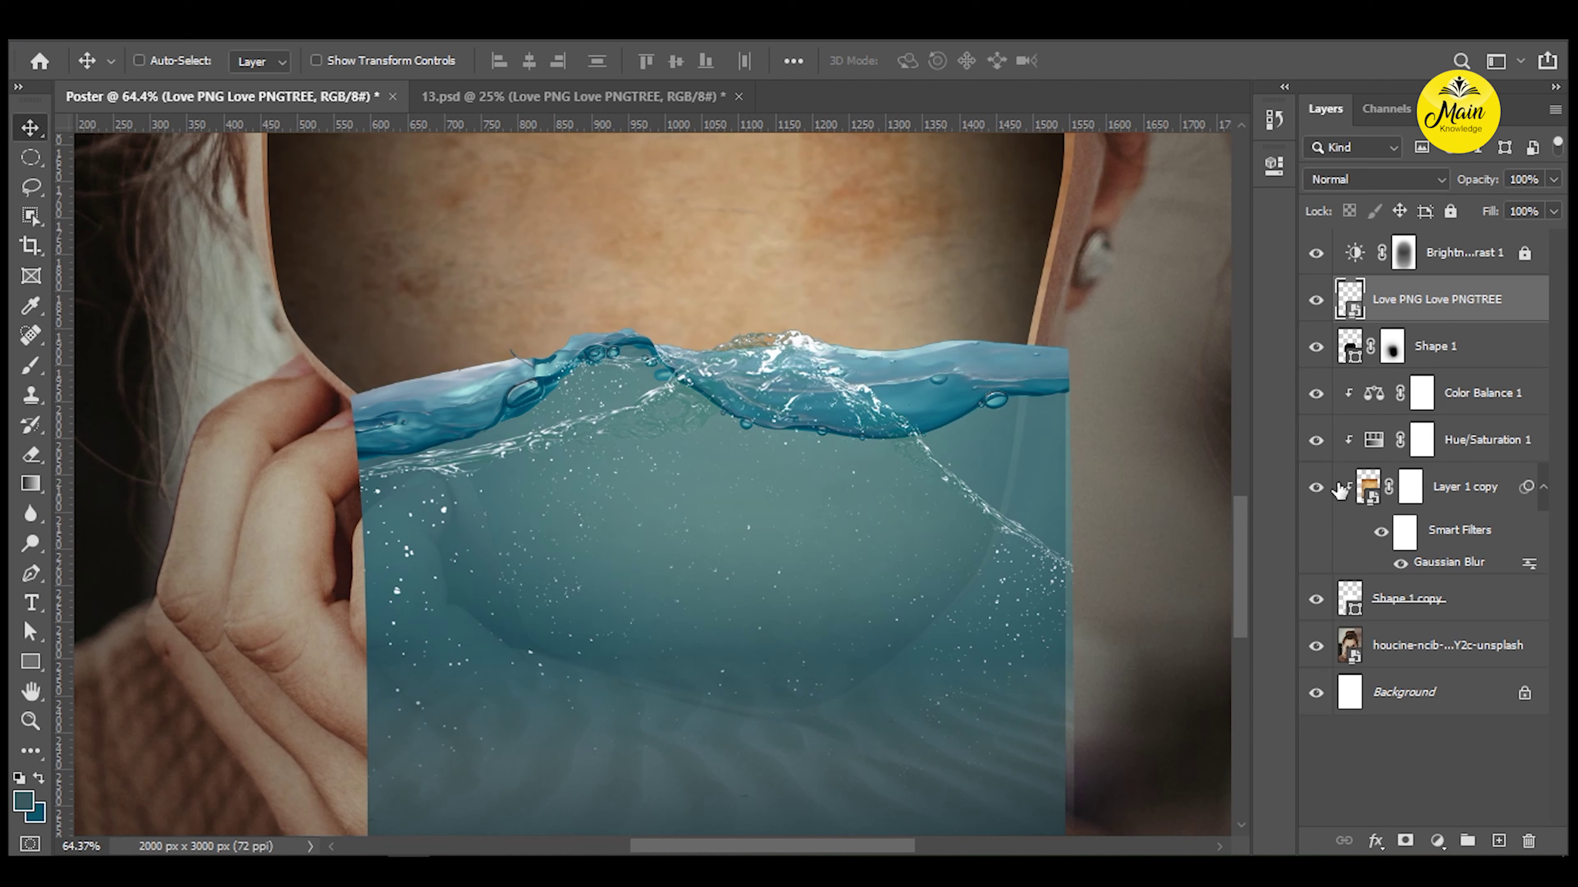
{"action": "left_click", "coordinate": [1342, 599], "text": "ctrl"}
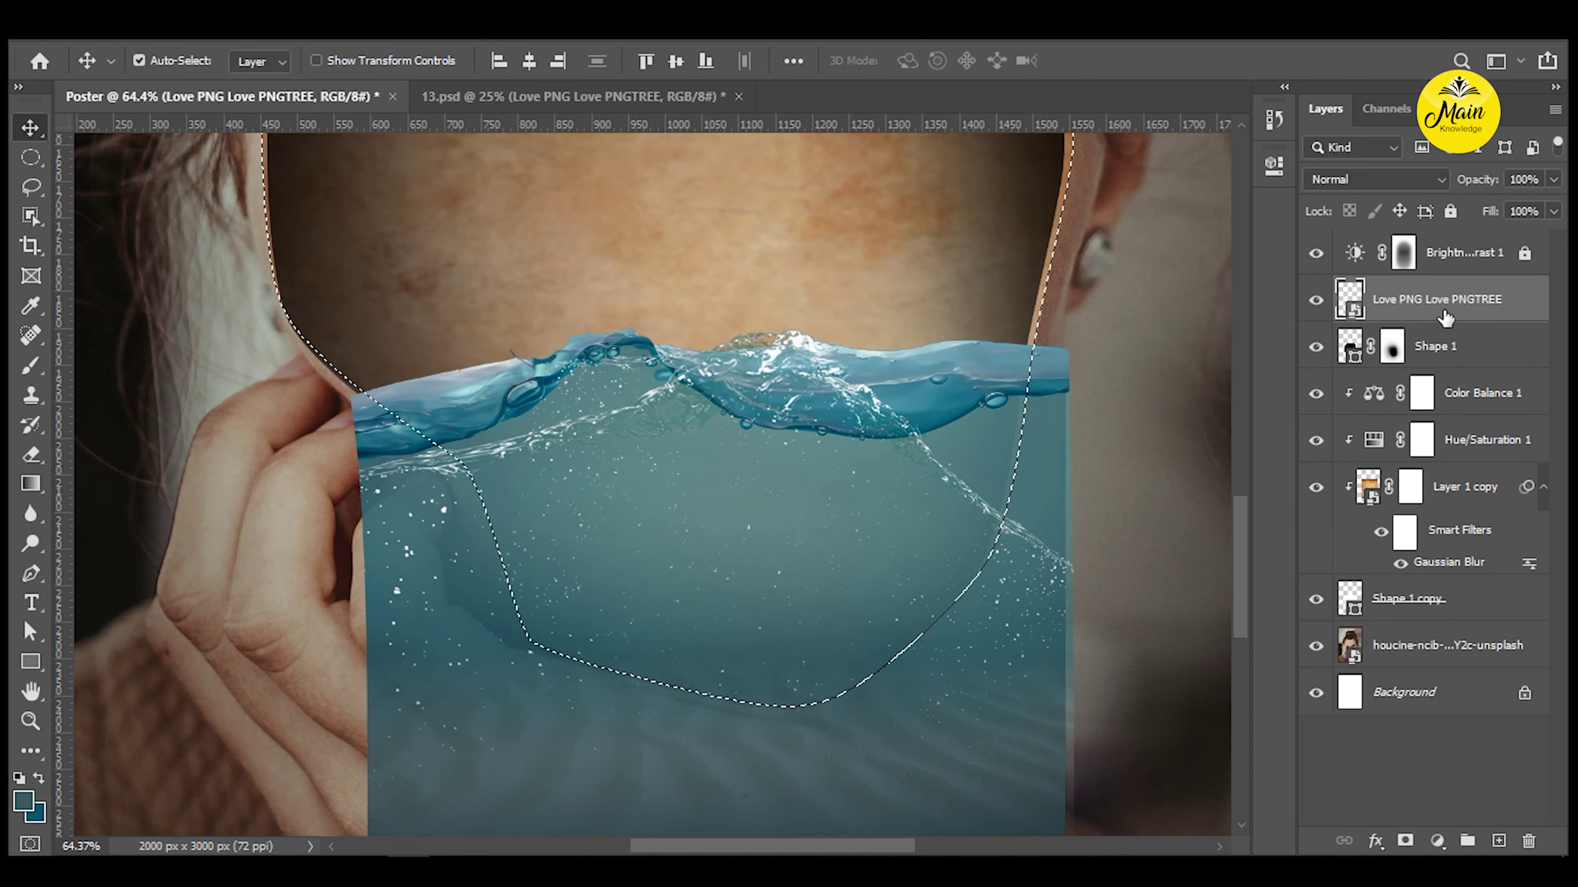
Add a layer mask from the face outline to the water smart object, confining it to the lower face.
{"action": "left_click", "coordinate": [1405, 840]}
{"action": "scroll", "coordinate": [739, 520], "scroll_direction": "down", "scroll_amount": 2}
{"action": "scroll", "coordinate": [739, 520], "scroll_direction": "down", "scroll_amount": 2}
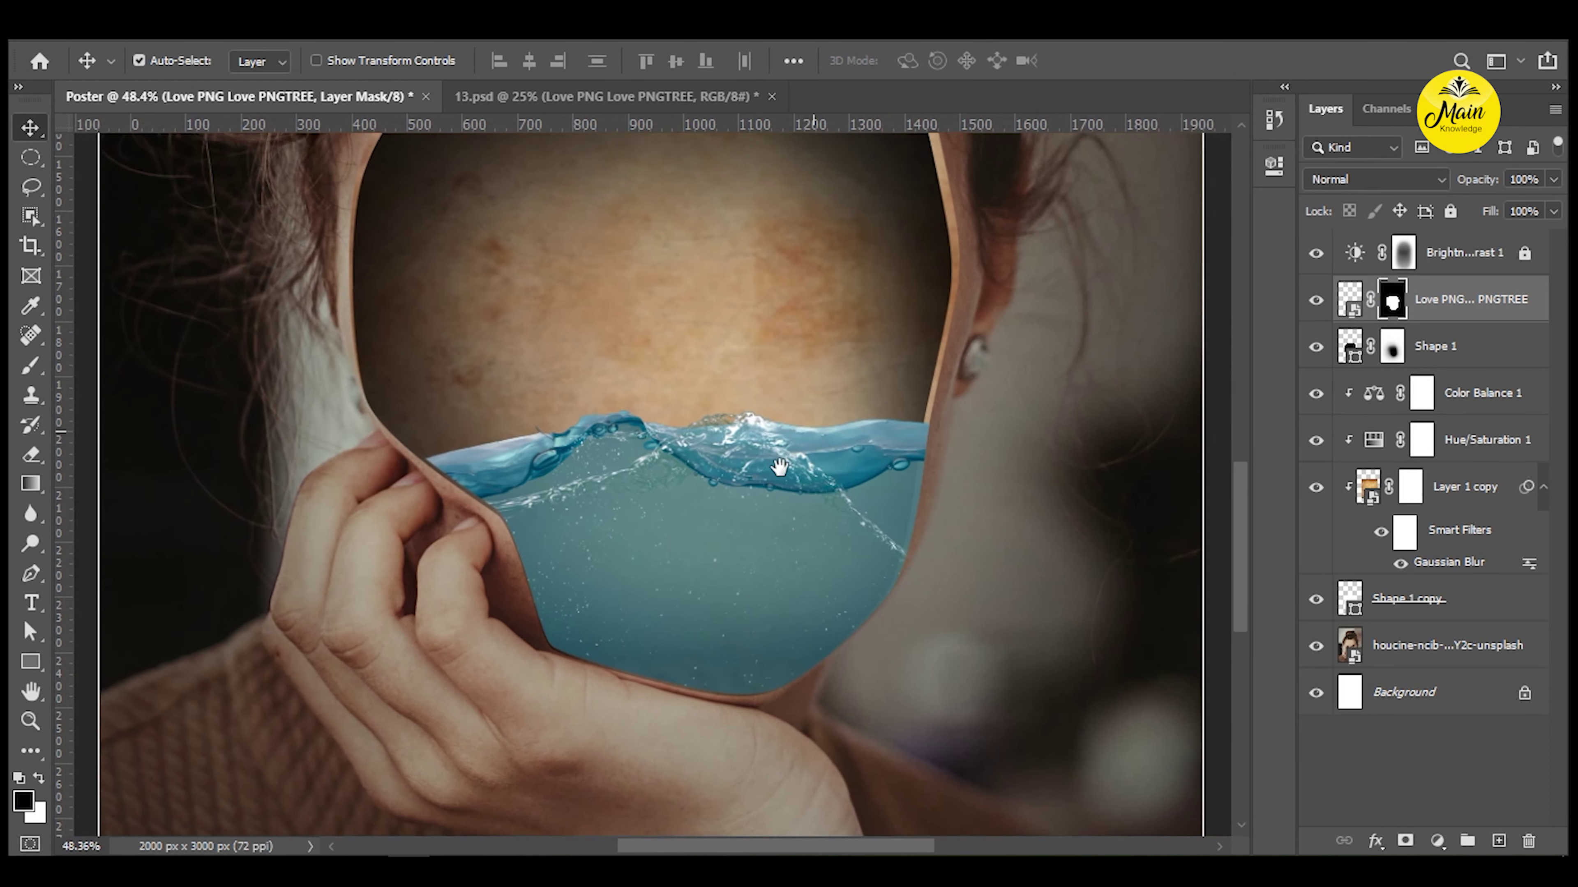
{"action": "scroll", "coordinate": [733, 513], "scroll_direction": "up", "scroll_amount": 2}
{"action": "scroll", "coordinate": [595, 511], "scroll_direction": "up", "scroll_amount": 2}
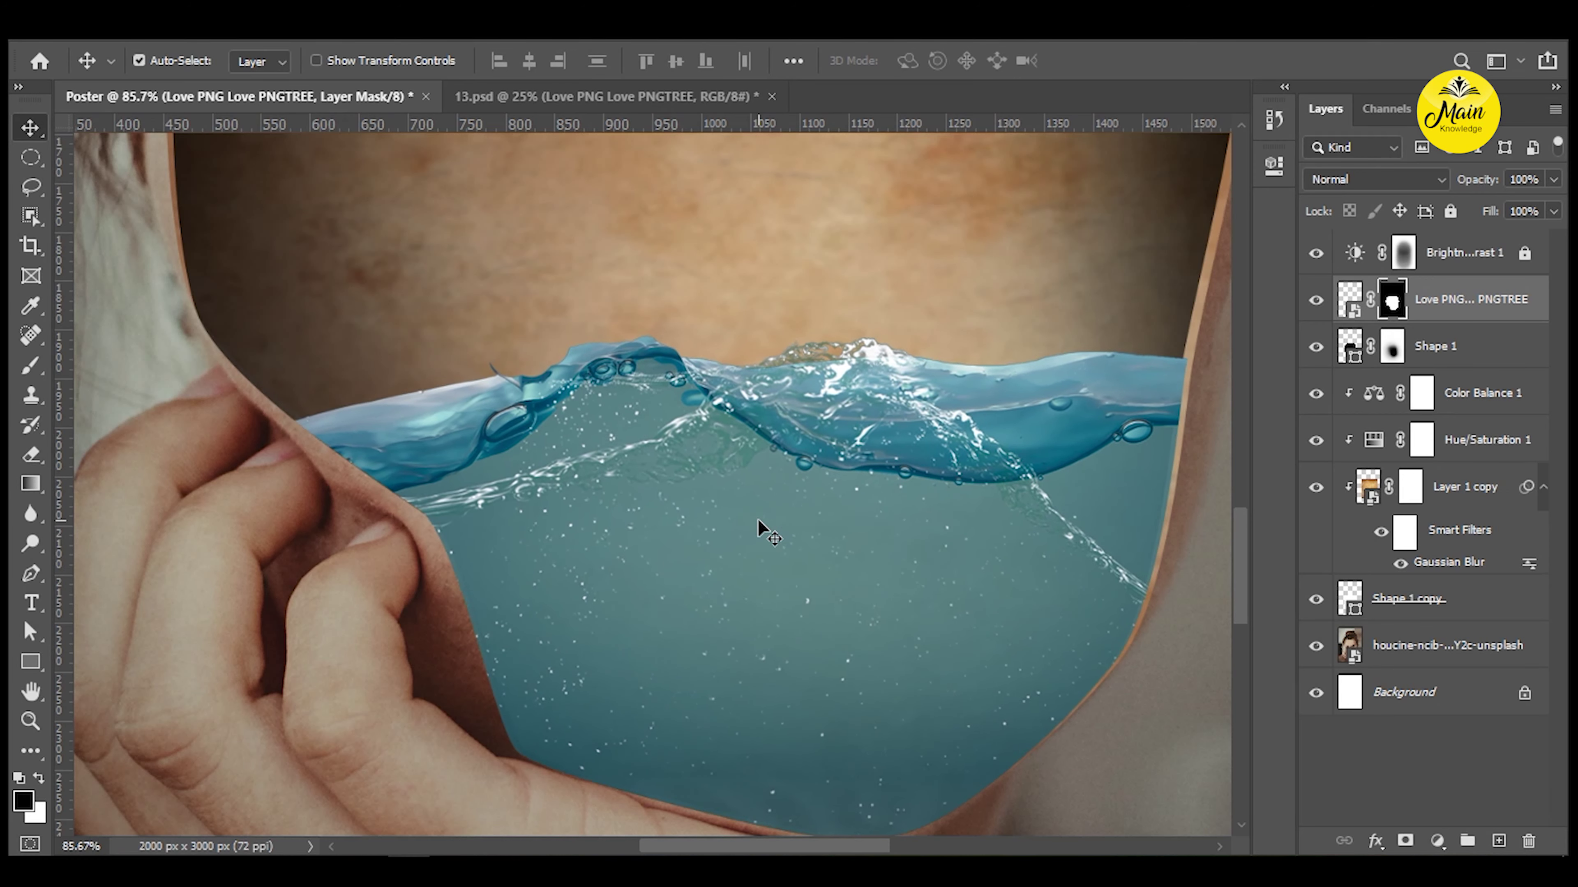
{"action": "scroll", "coordinate": [764, 512], "scroll_direction": "right", "scroll_amount": 2}
{"action": "scroll", "coordinate": [919, 450], "scroll_direction": "right", "scroll_amount": 2}
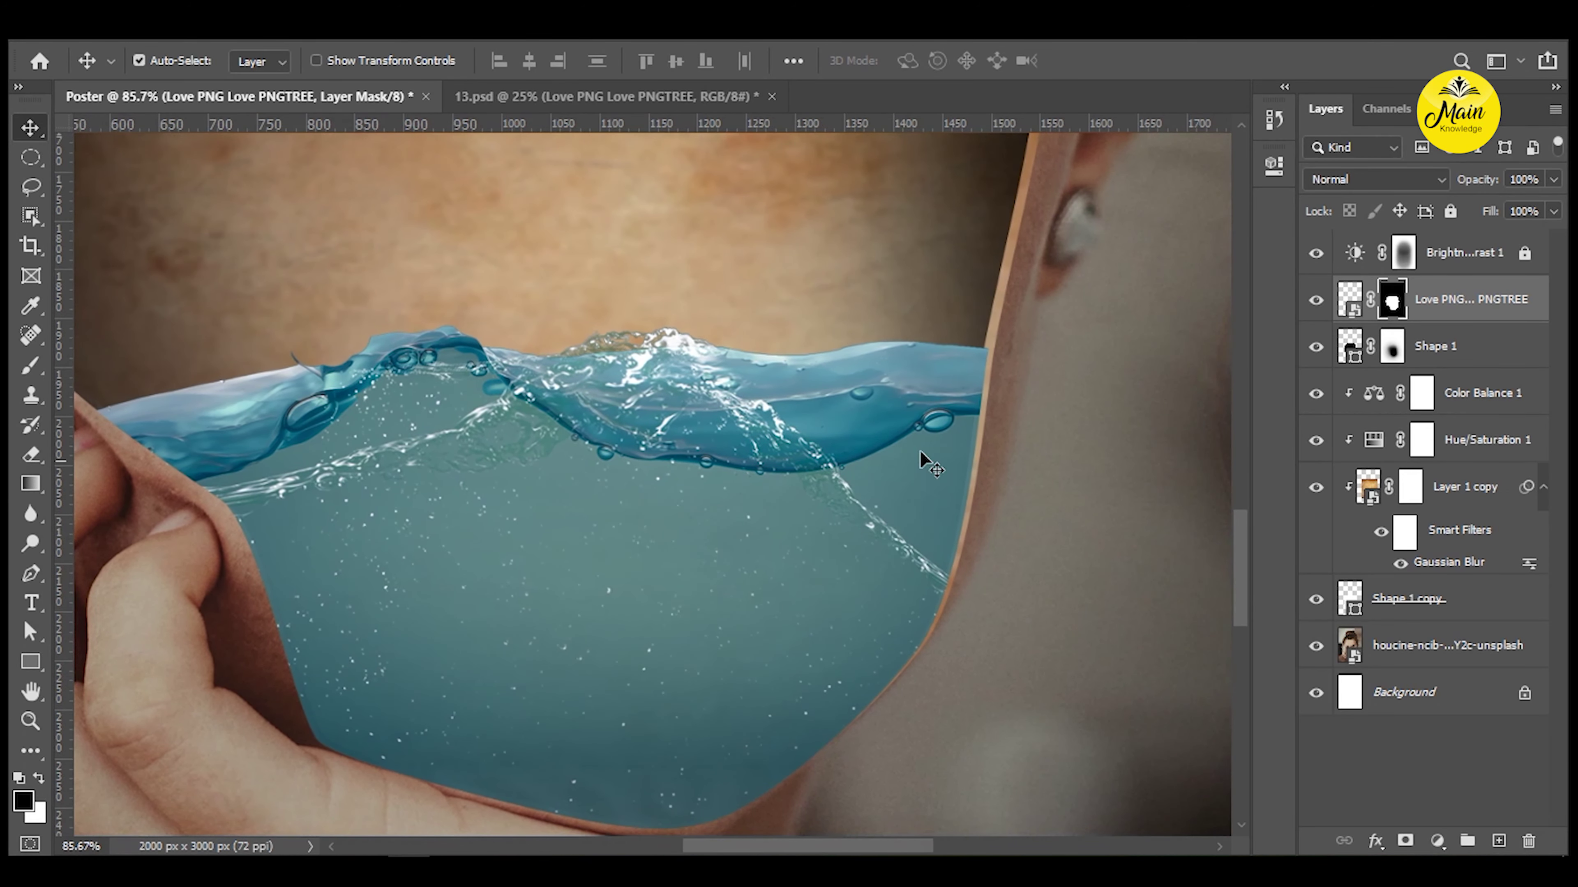
{"action": "key", "text": "e"}
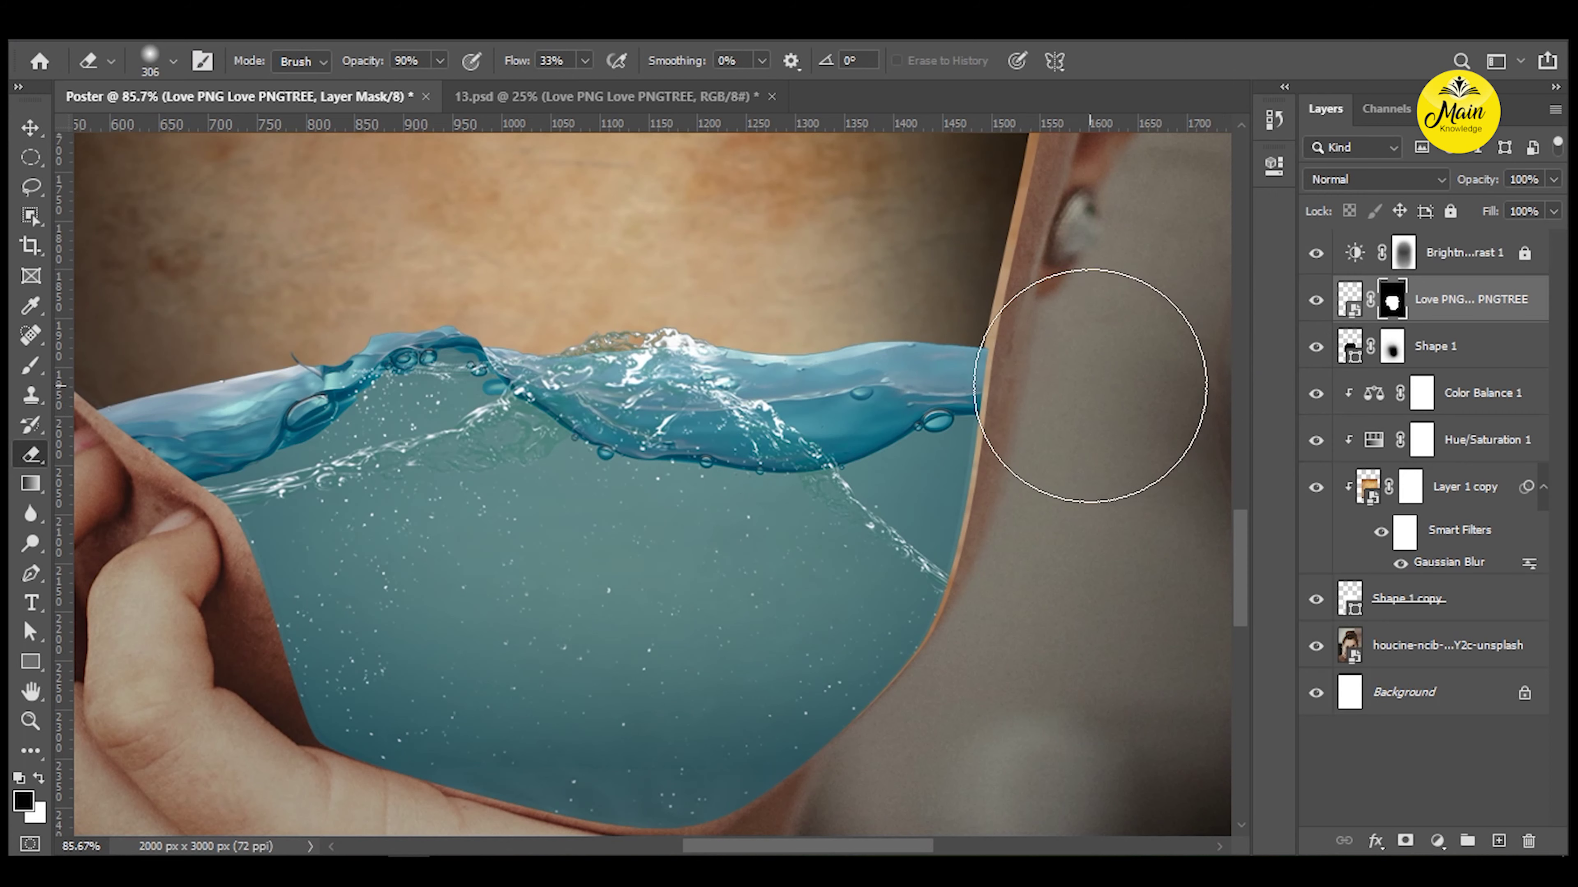
Enlarge the water layer slightly to about 100.82% and commit the transform.
{"action": "key", "text": "ctrl+t"}
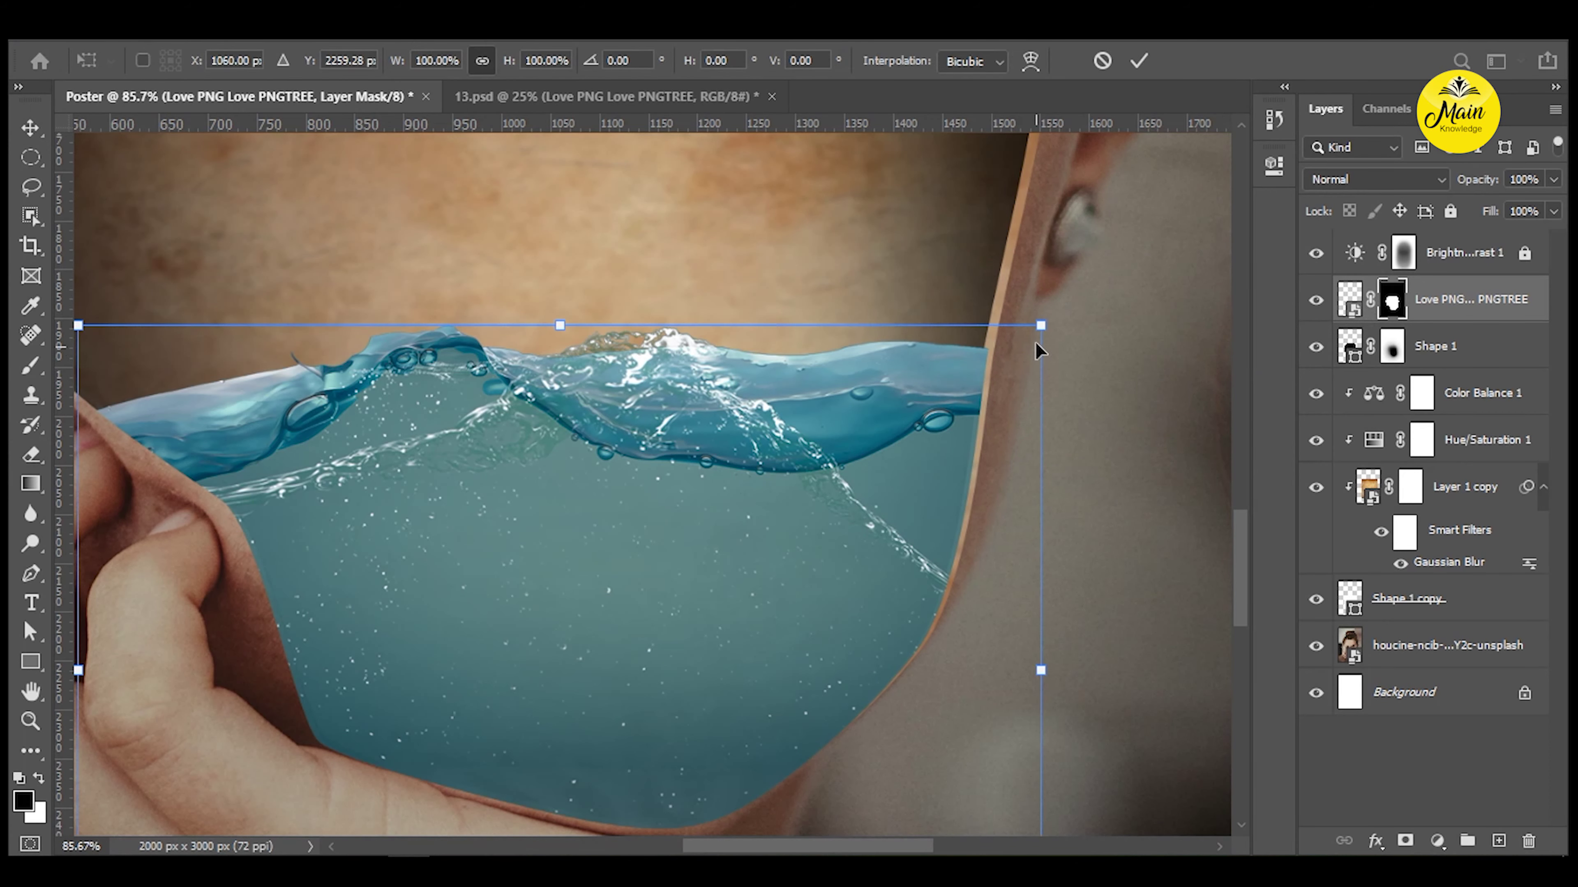
{"action": "left_click_drag", "start_coordinate": [1039, 323], "coordinate": [1050, 319]}
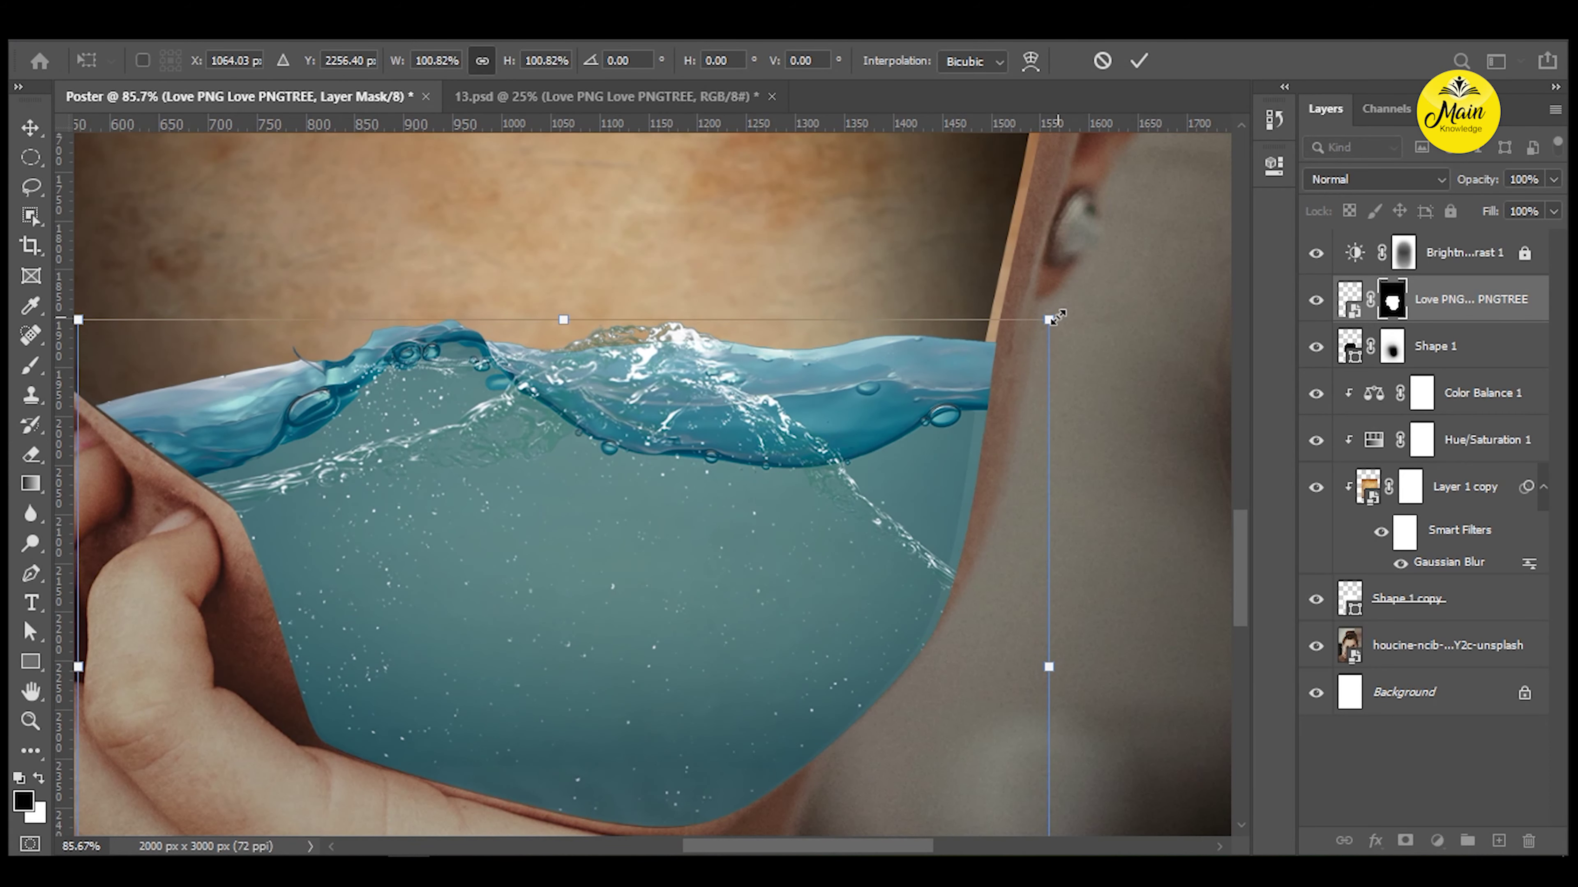
{"action": "key", "text": "Return"}
{"action": "key", "text": "e"}
{"action": "scroll", "coordinate": [1118, 447], "scroll_direction": "up", "scroll_amount": 2}
{"action": "scroll", "coordinate": [1062, 531], "scroll_direction": "up", "scroll_amount": 3}
{"action": "scroll", "coordinate": [1062, 531], "scroll_direction": "up", "scroll_amount": 2}
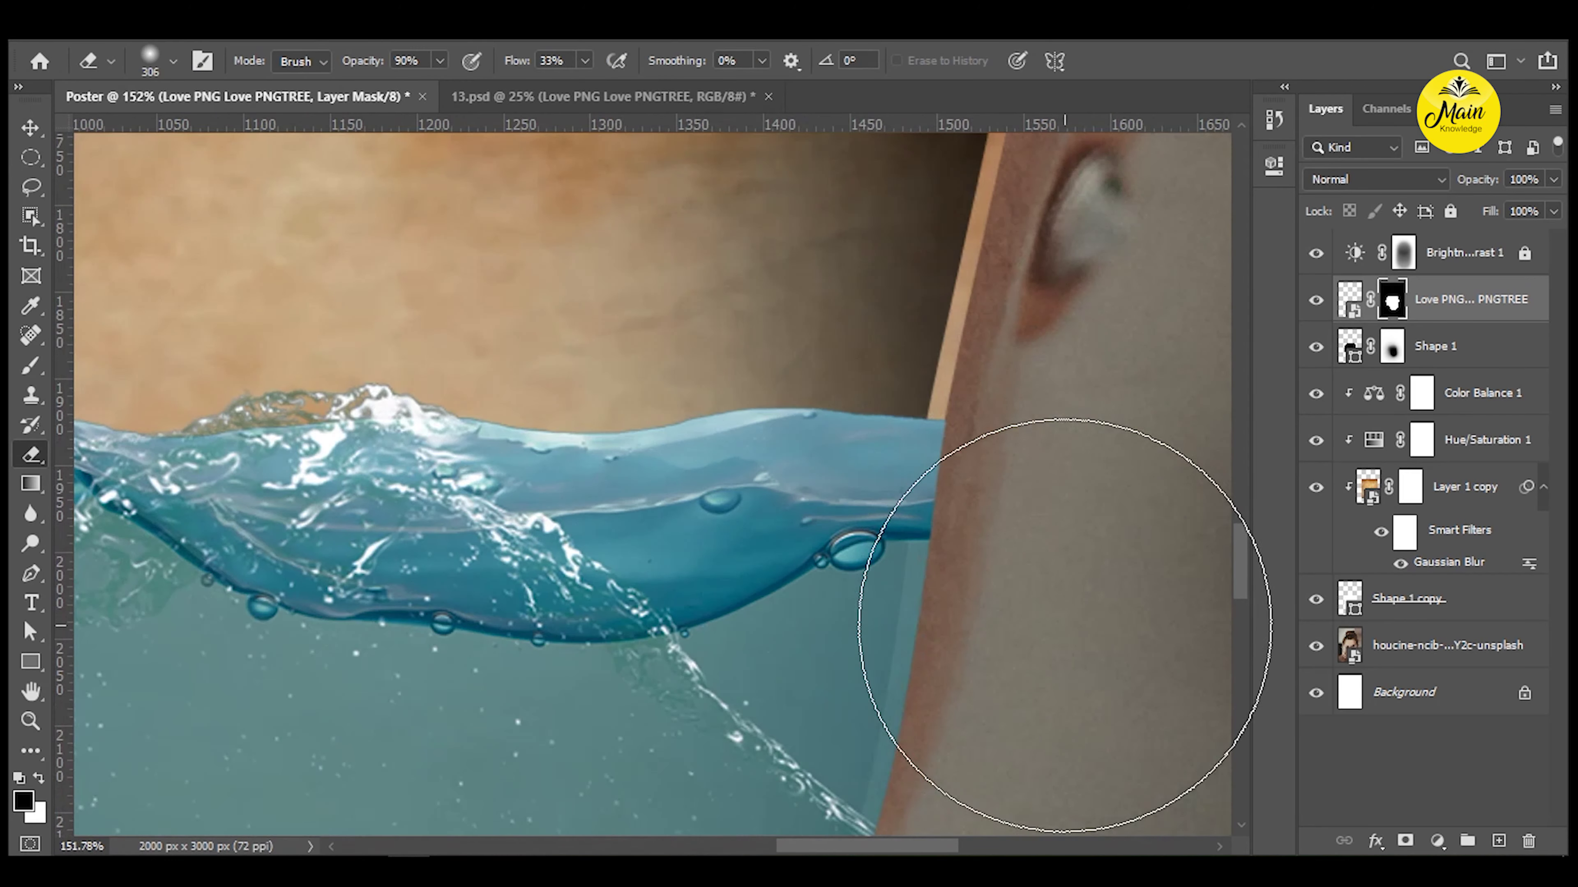
{"action": "scroll", "coordinate": [908, 476], "scroll_direction": "up", "scroll_amount": 2}
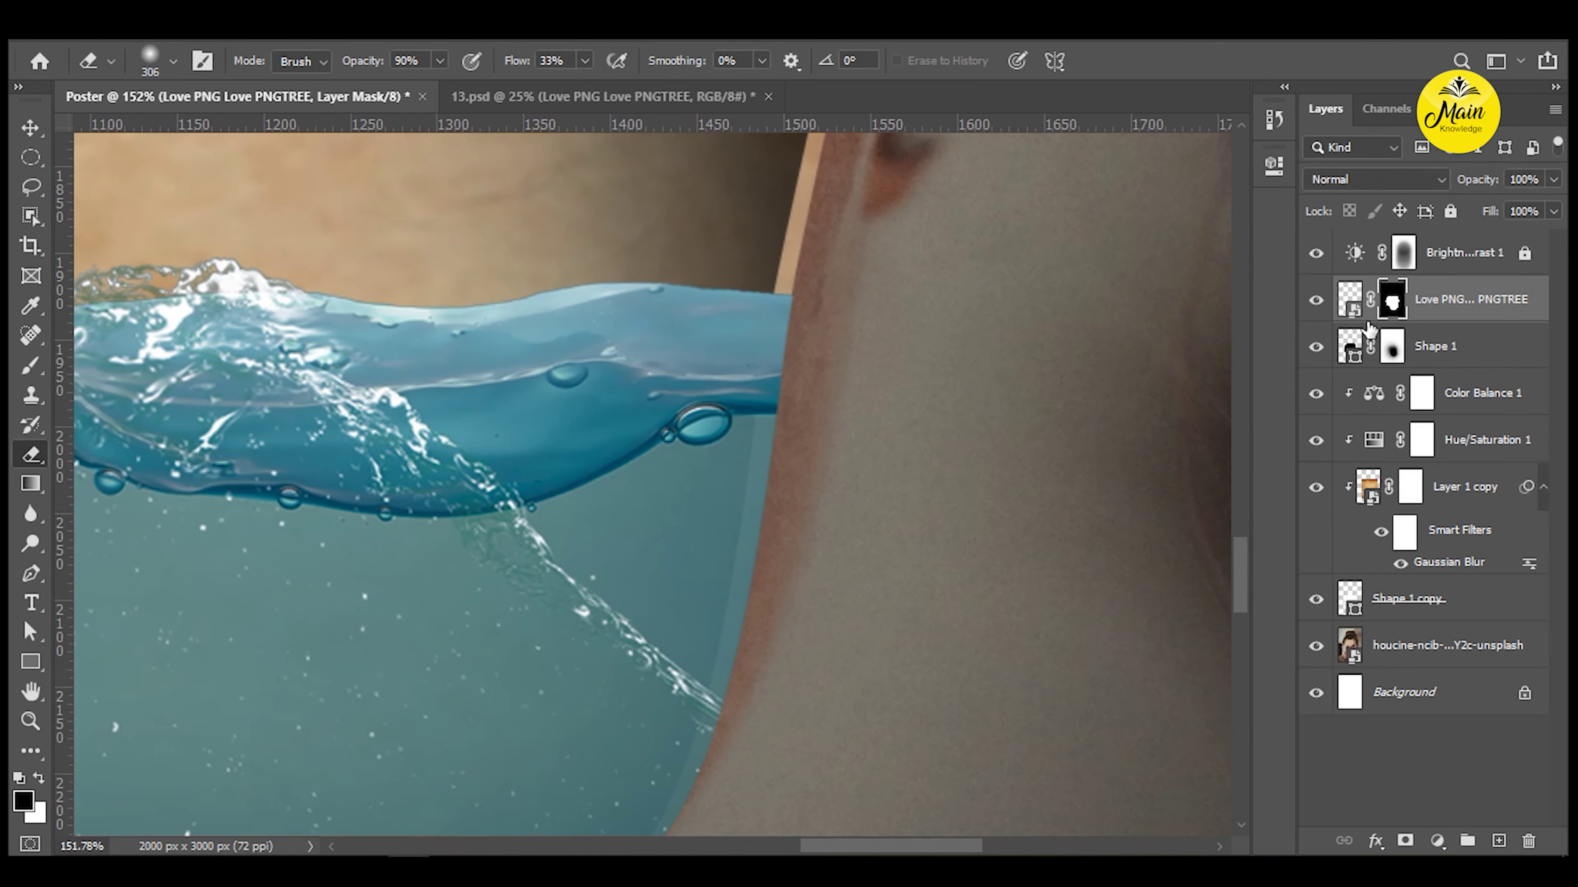
Erase the faint water beside the neck on the mask, reducing the soft brush to 130 then 81 px.
{"action": "left_click", "coordinate": [918, 410]}
{"action": "left_click_drag", "start_coordinate": [918, 410], "coordinate": [880, 405]}
{"action": "right_click", "coordinate": [880, 398]}
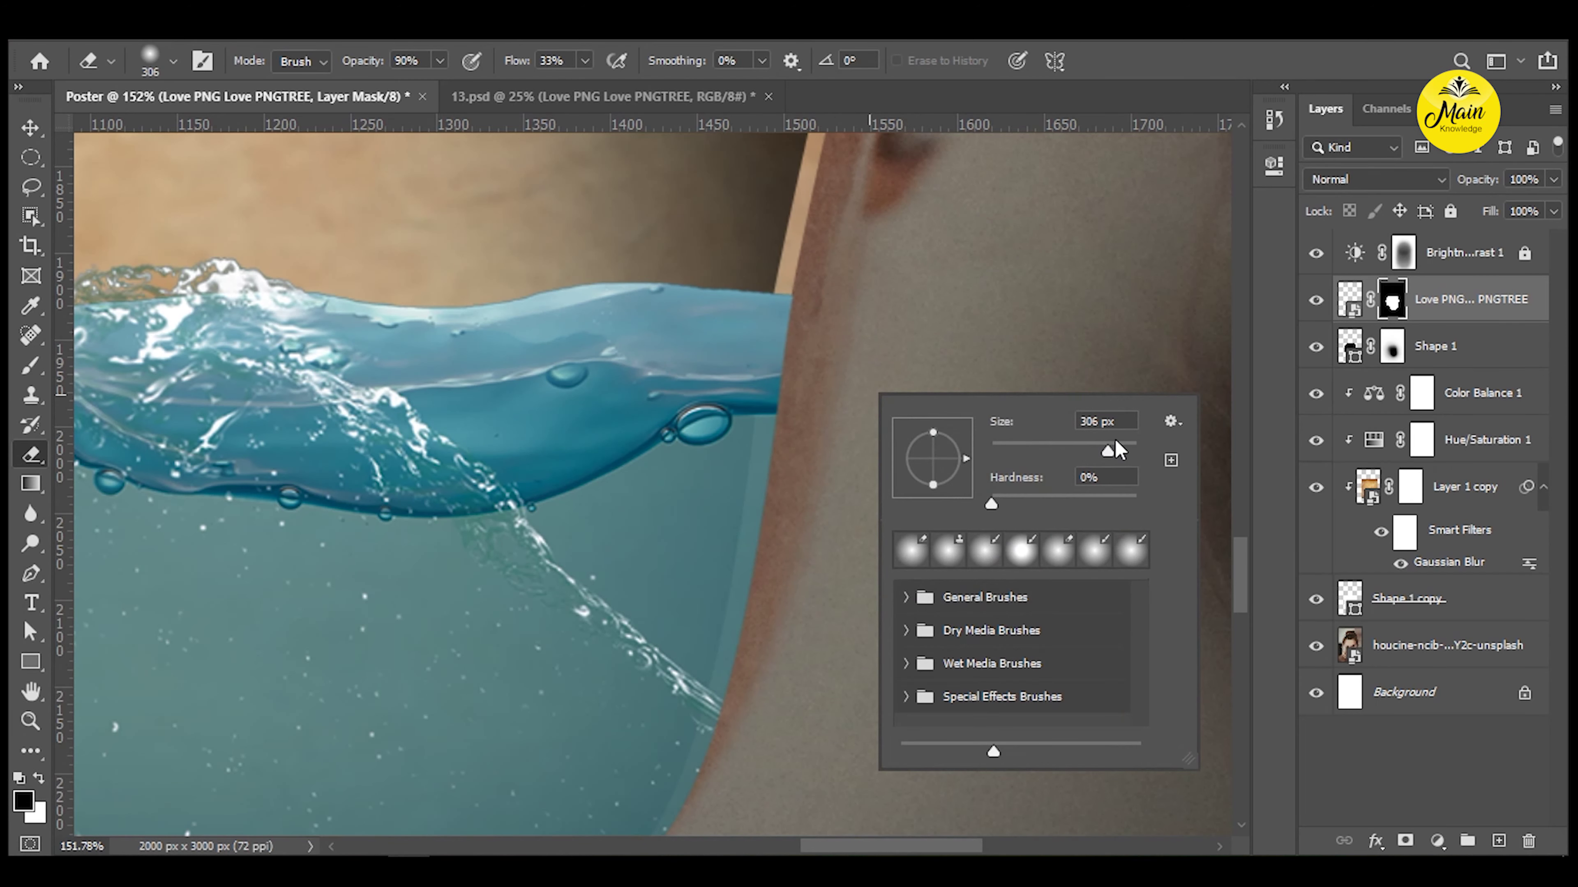
{"action": "left_click", "coordinate": [35, 781]}
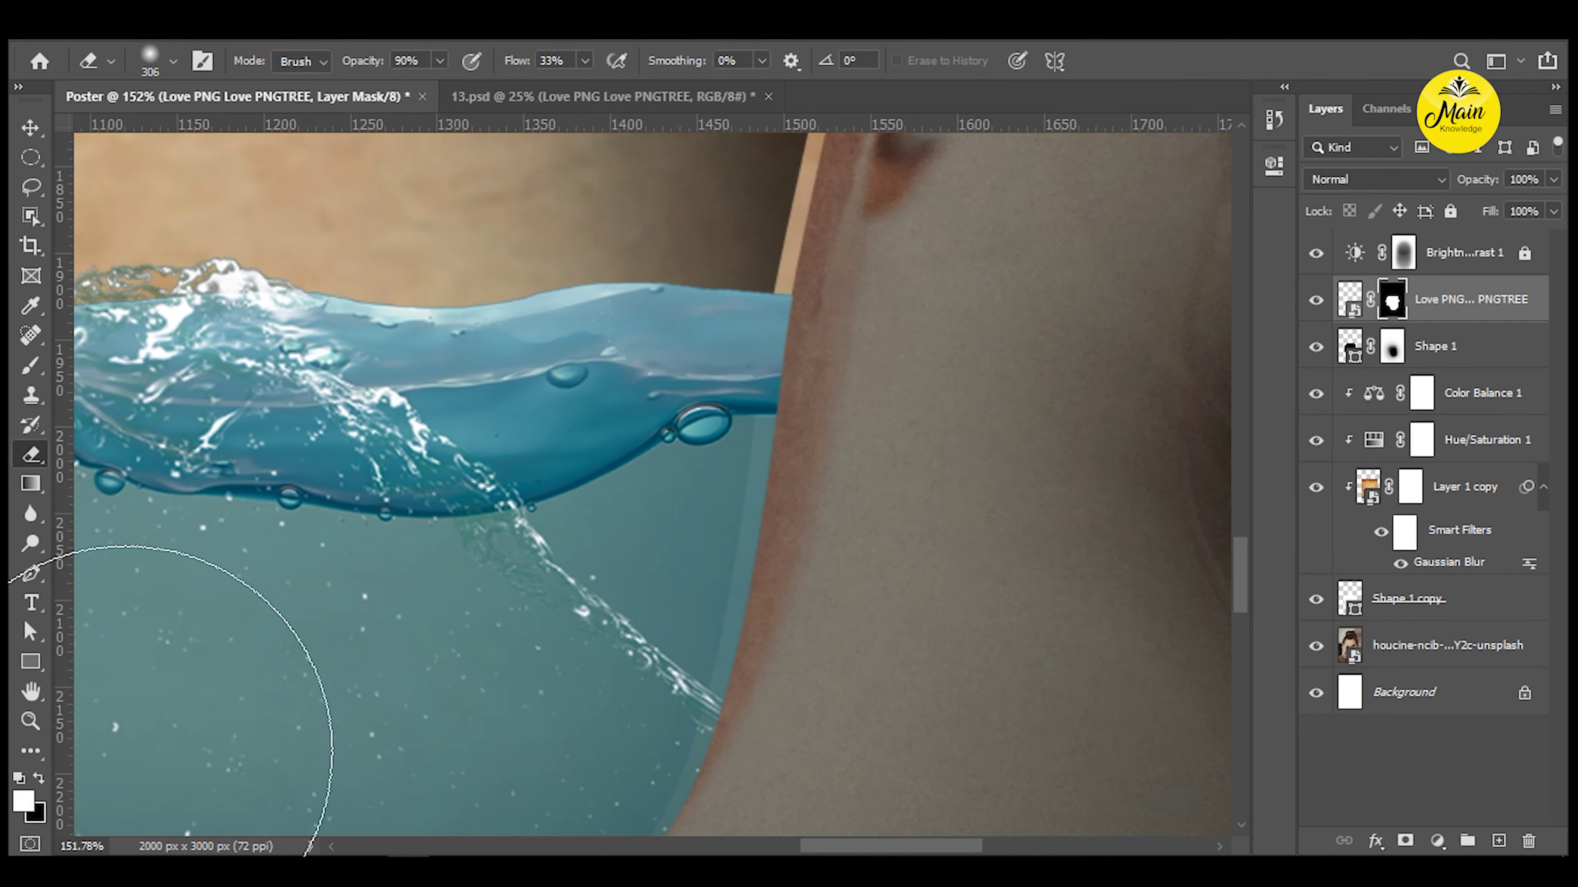
{"action": "scroll", "coordinate": [912, 366], "scroll_direction": "up", "scroll_amount": 5}
{"action": "left_click_drag", "start_coordinate": [1110, 449], "coordinate": [1075, 450]}
{"action": "key", "text": "Return"}
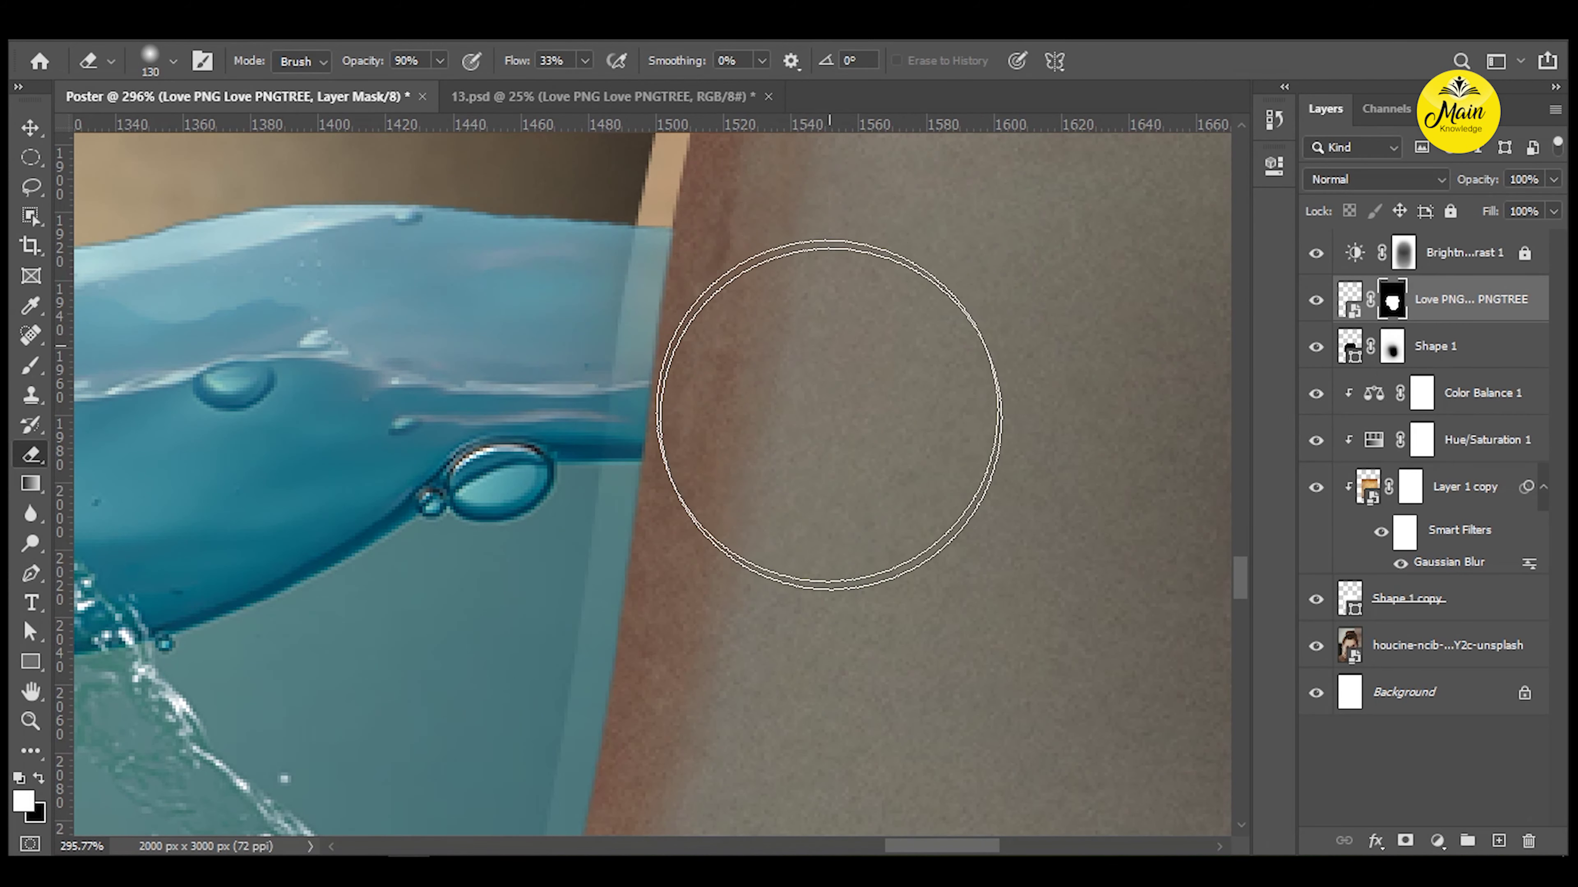
{"action": "right_click", "coordinate": [794, 518]}
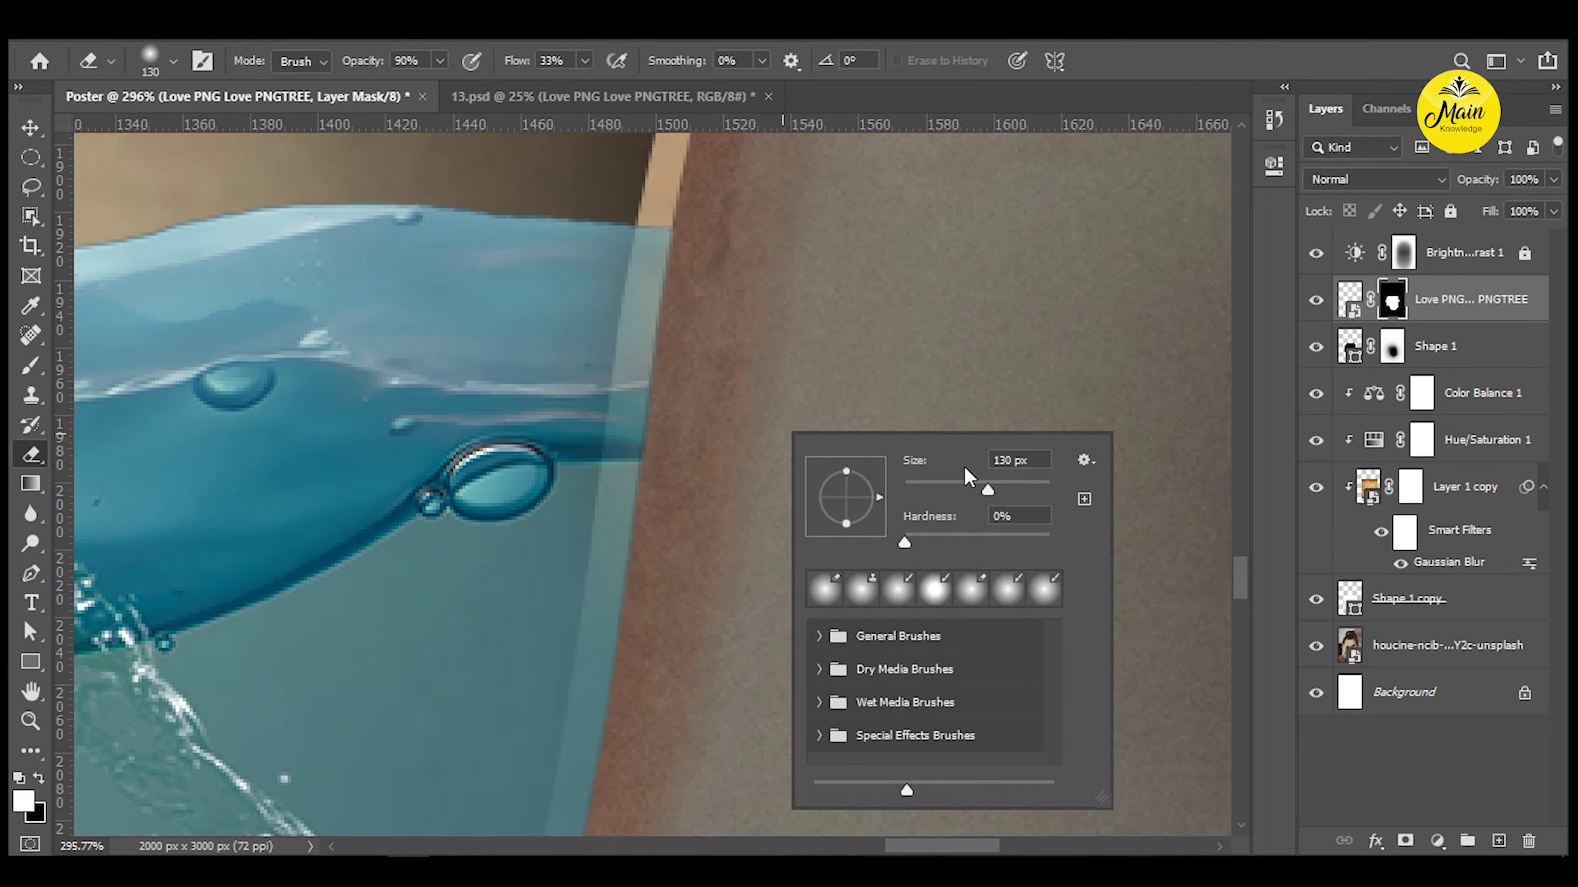
{"action": "left_click_drag", "start_coordinate": [974, 494], "coordinate": [962, 494]}
{"action": "key", "text": "Return"}
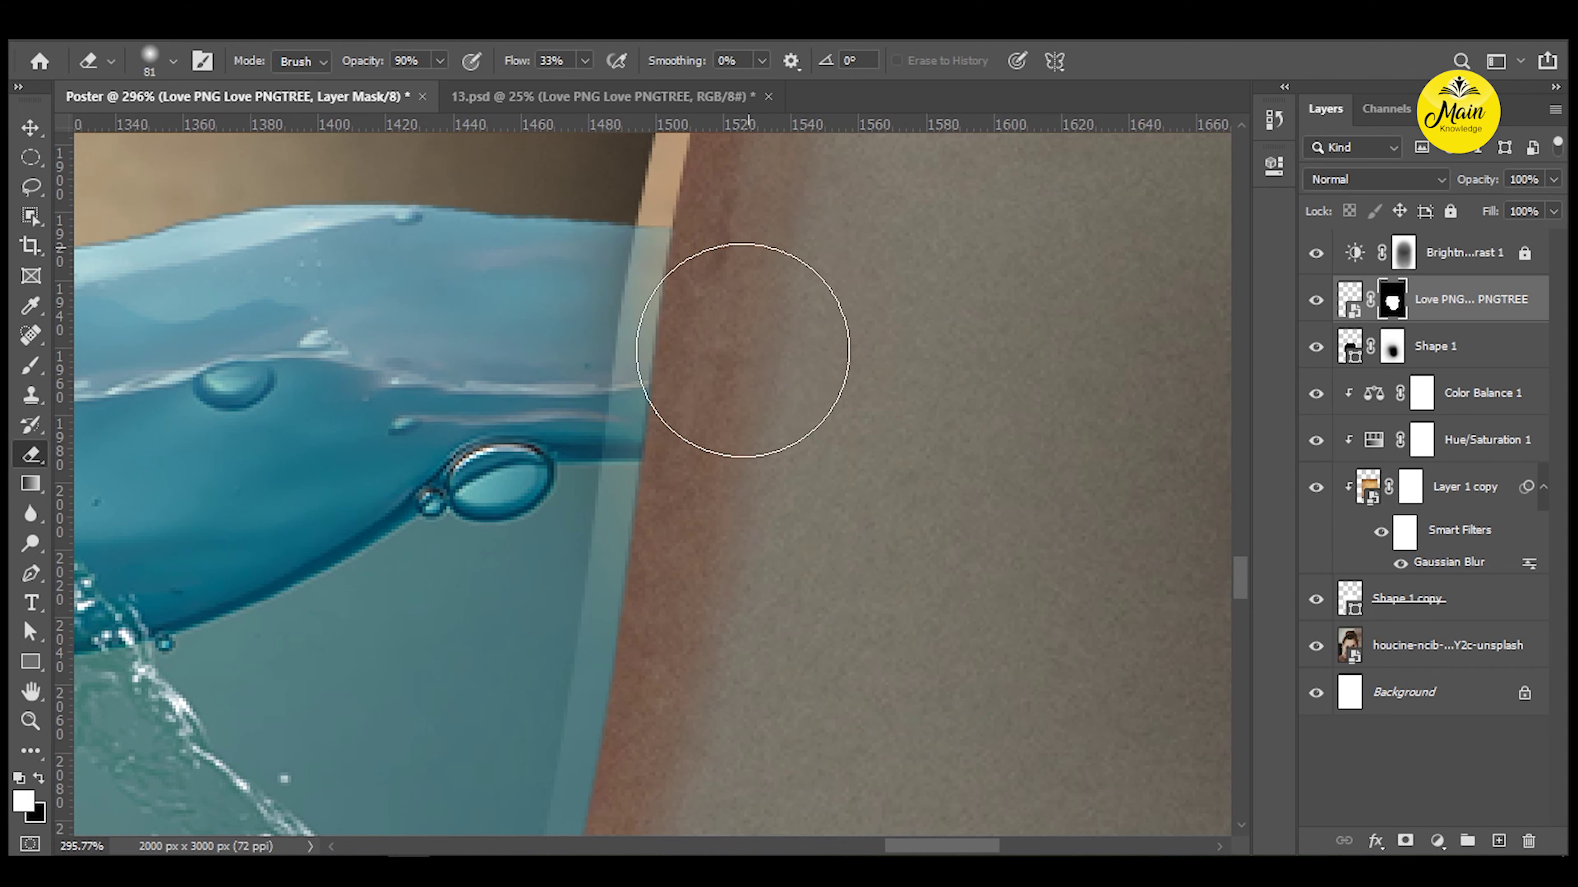
Erase the water mask along the neck and face rim, then retarget the water's pixels.
{"action": "left_click_drag", "start_coordinate": [768, 416], "coordinate": [830, 285]}
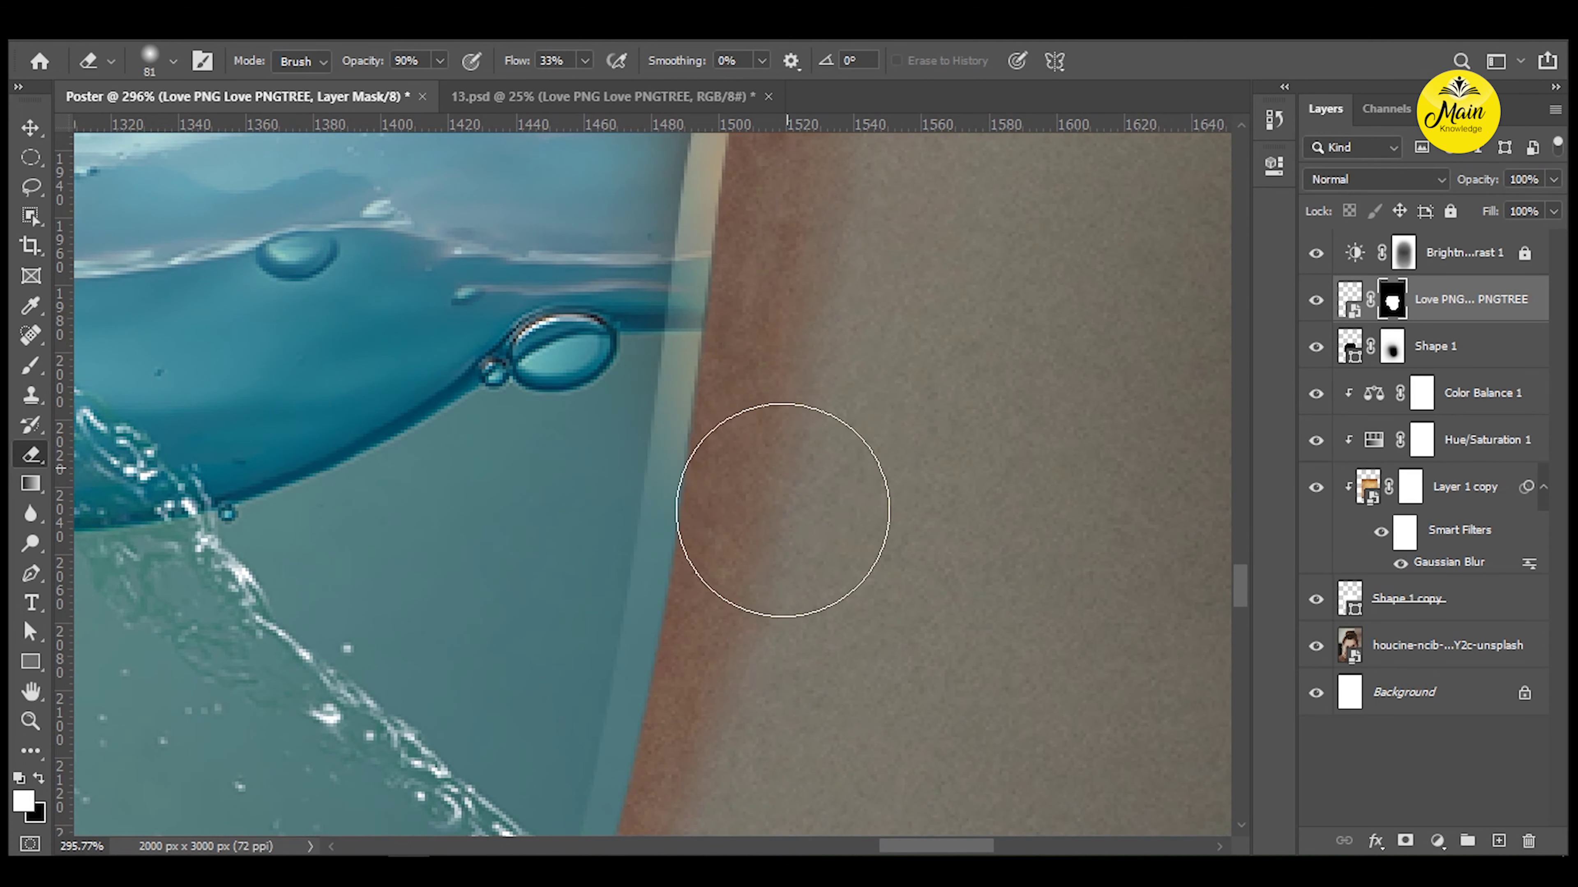
{"action": "left_click_drag", "start_coordinate": [774, 648], "coordinate": [905, 272]}
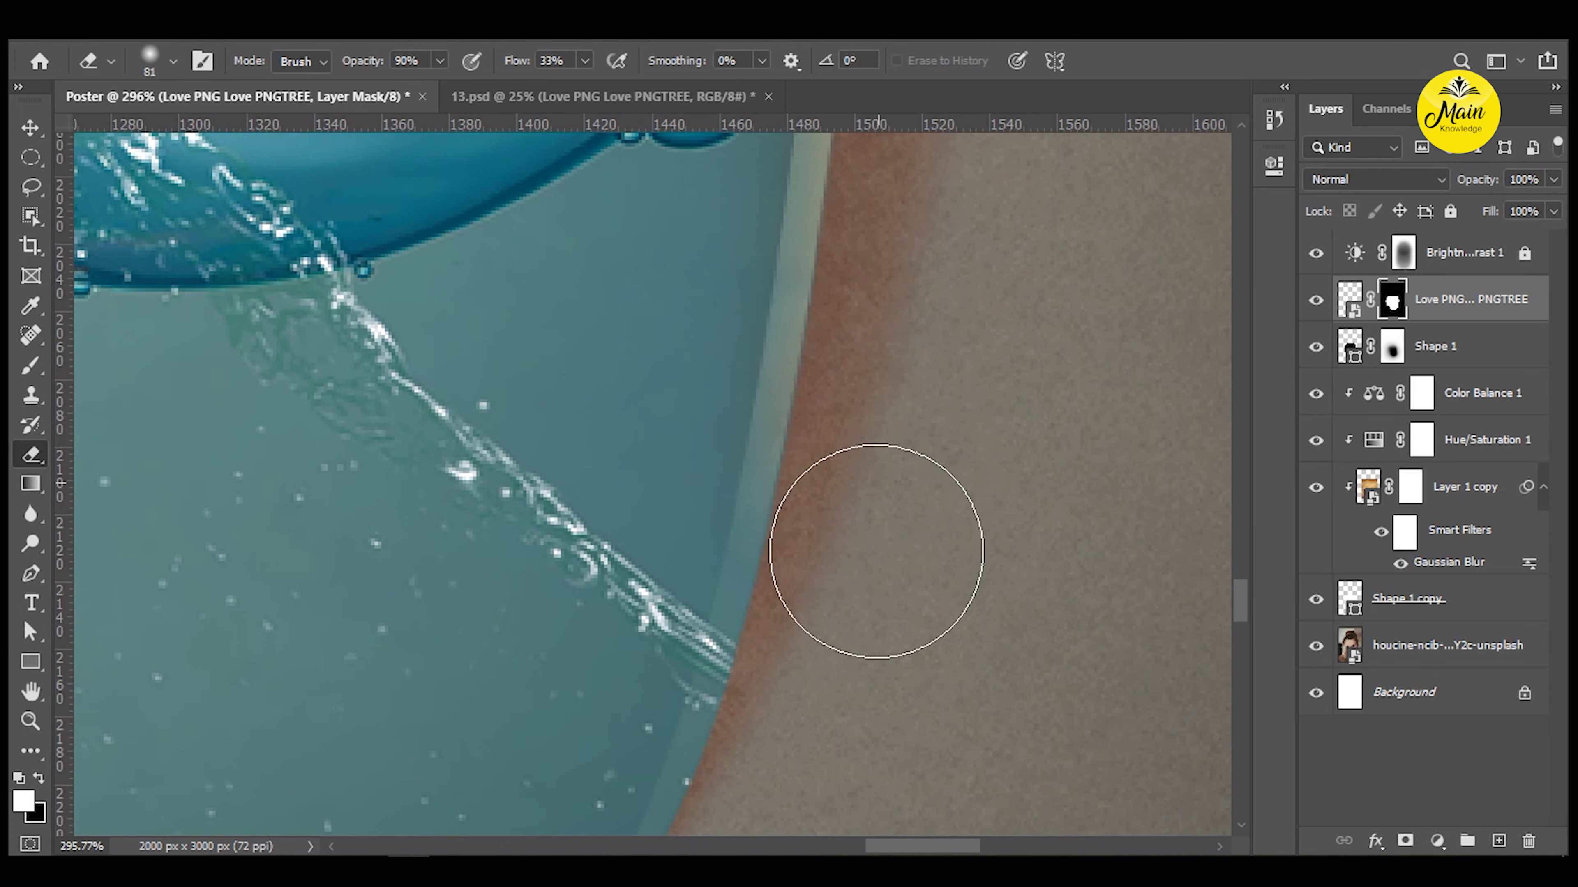
{"action": "left_click_drag", "start_coordinate": [849, 574], "coordinate": [916, 378]}
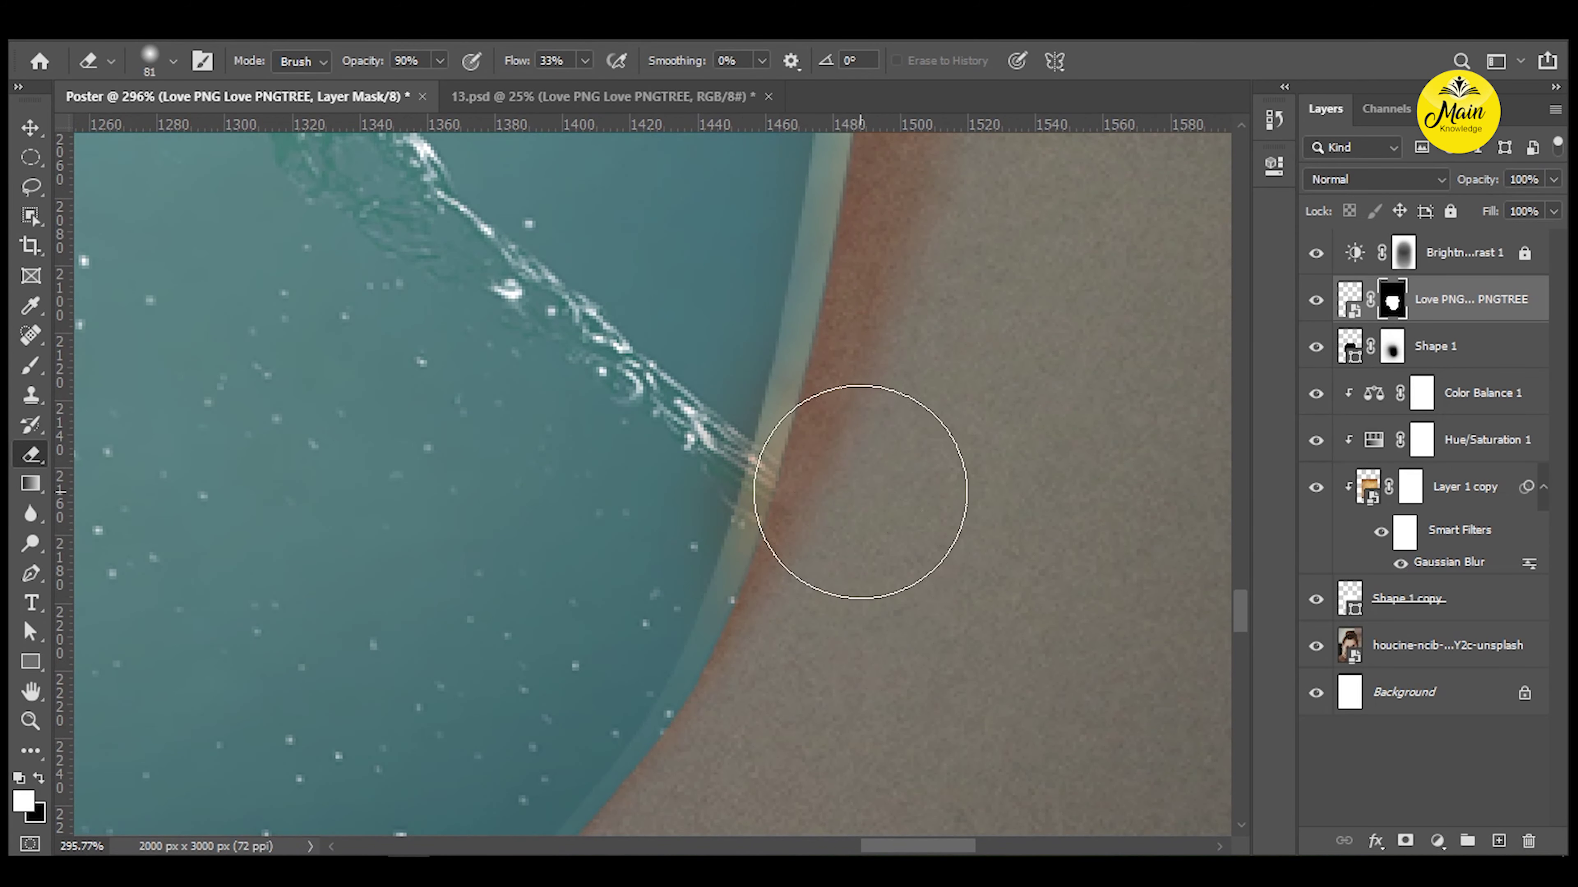
{"action": "left_click_drag", "start_coordinate": [856, 486], "coordinate": [918, 397]}
{"action": "left_click_drag", "start_coordinate": [806, 626], "coordinate": [943, 405]}
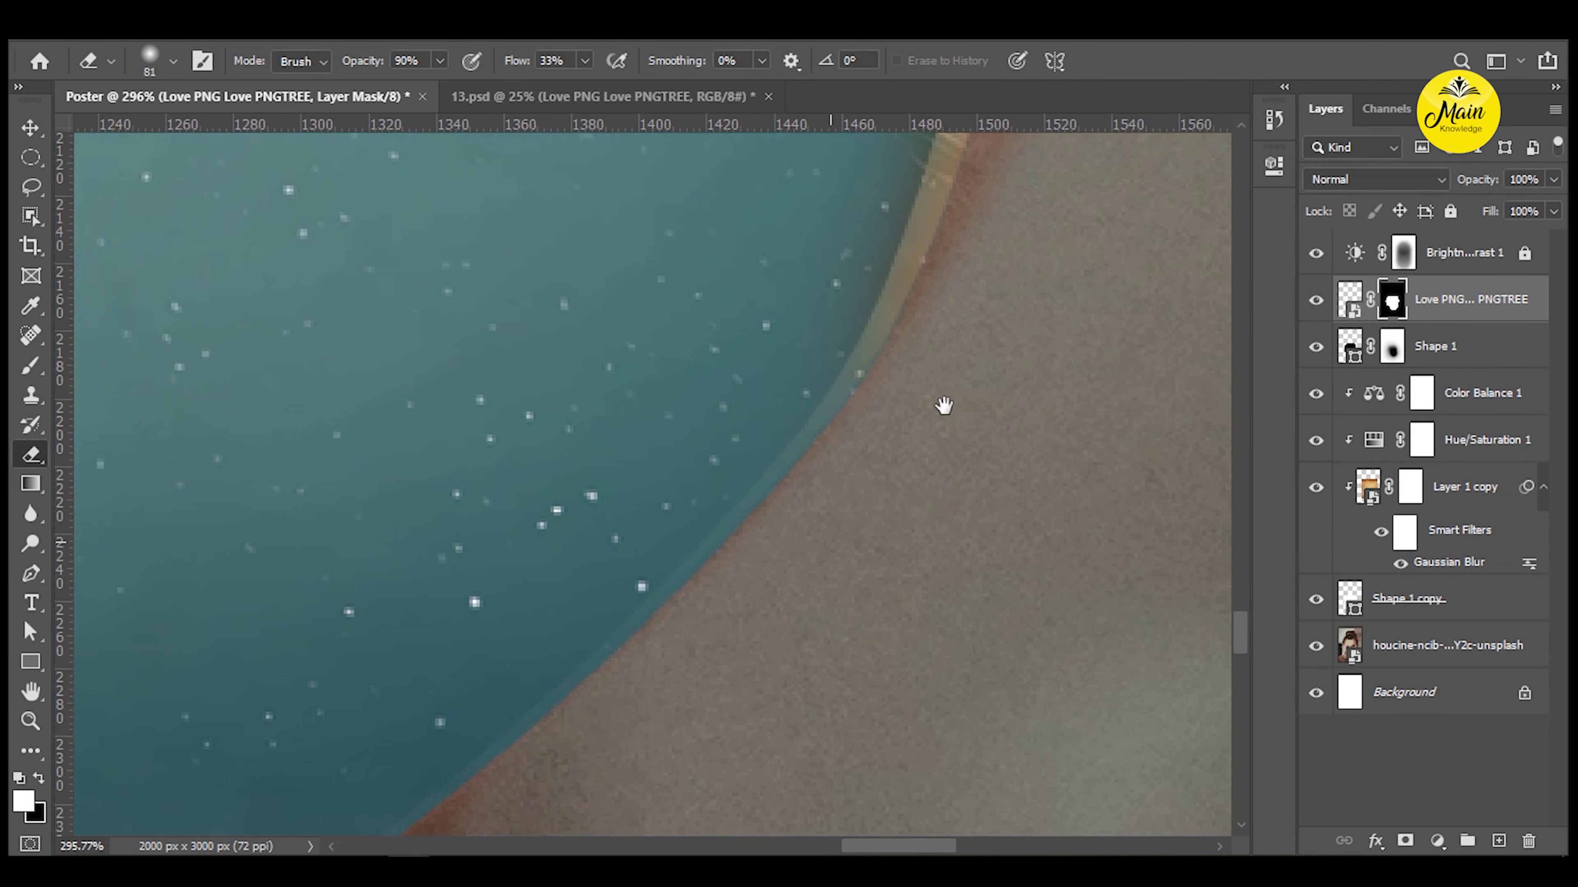
{"action": "scroll", "coordinate": [819, 590], "scroll_direction": "down", "scroll_amount": 3}
{"action": "scroll", "coordinate": [820, 575], "scroll_direction": "down", "scroll_amount": 2}
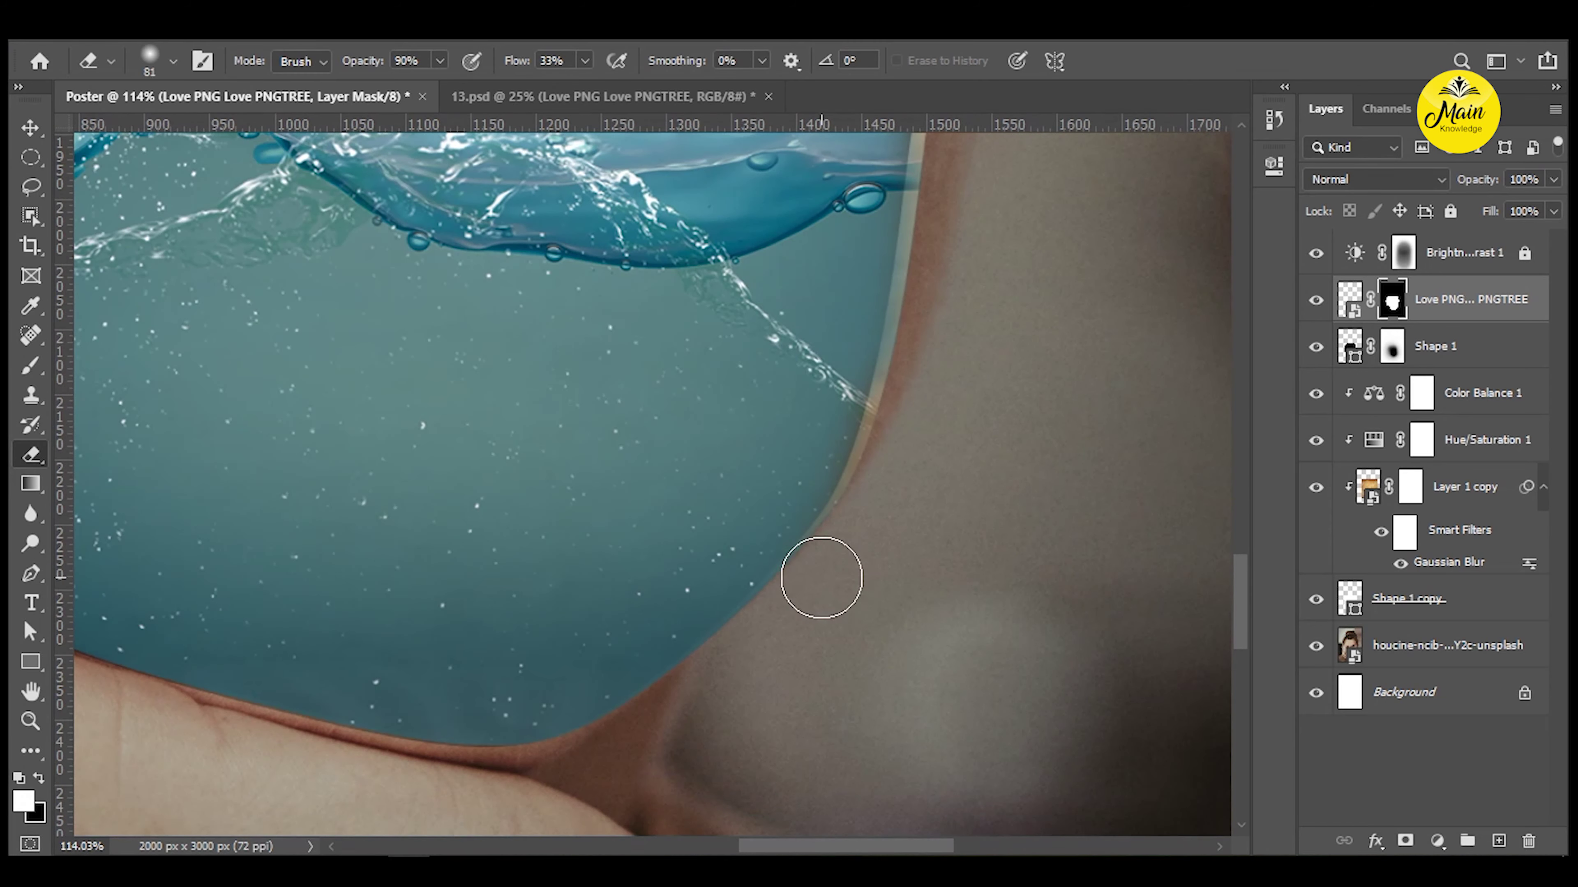
{"action": "mouse_move", "coordinate": [787, 601]}
{"action": "left_mouse_down"}
{"action": "mouse_move", "coordinate": [669, 740]}
{"action": "mouse_move", "coordinate": [687, 686]}
{"action": "mouse_move", "coordinate": [529, 768]}
{"action": "mouse_move", "coordinate": [594, 744]}
{"action": "left_mouse_up"}
{"action": "mouse_move", "coordinate": [1023, 441]}
{"action": "left_mouse_down"}
{"action": "mouse_move", "coordinate": [775, 729]}
{"action": "mouse_move", "coordinate": [762, 789]}
{"action": "left_mouse_up"}
{"action": "scroll", "coordinate": [706, 504], "scroll_direction": "down", "scroll_amount": 3}
{"action": "scroll", "coordinate": [674, 534], "scroll_direction": "down", "scroll_amount": 2}
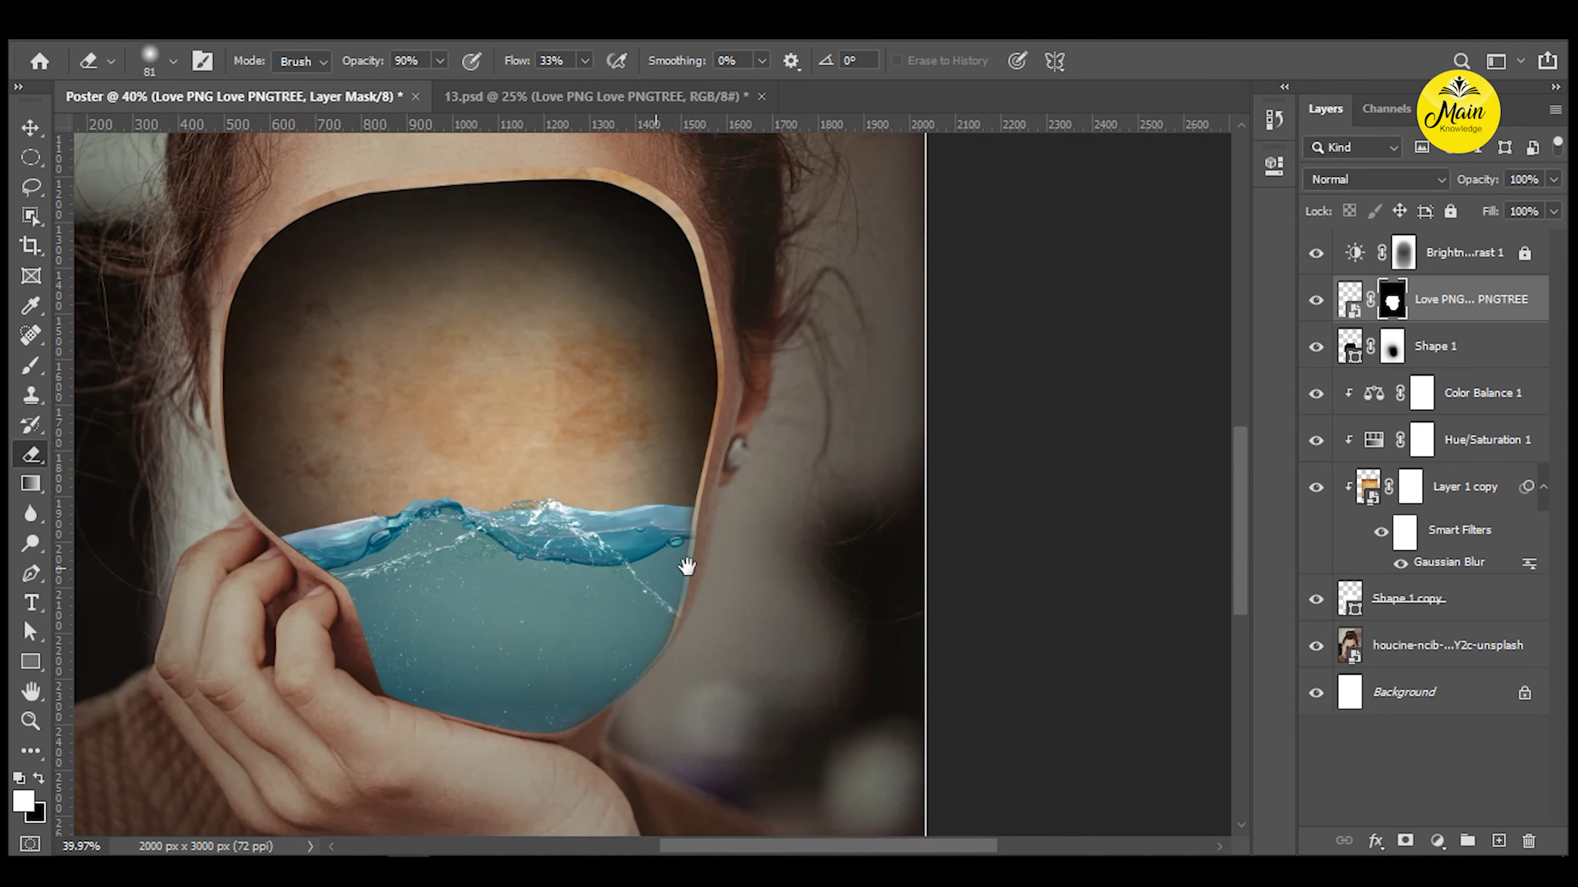
{"action": "key", "text": "v"}
{"action": "key", "text": "ctrl+2"}
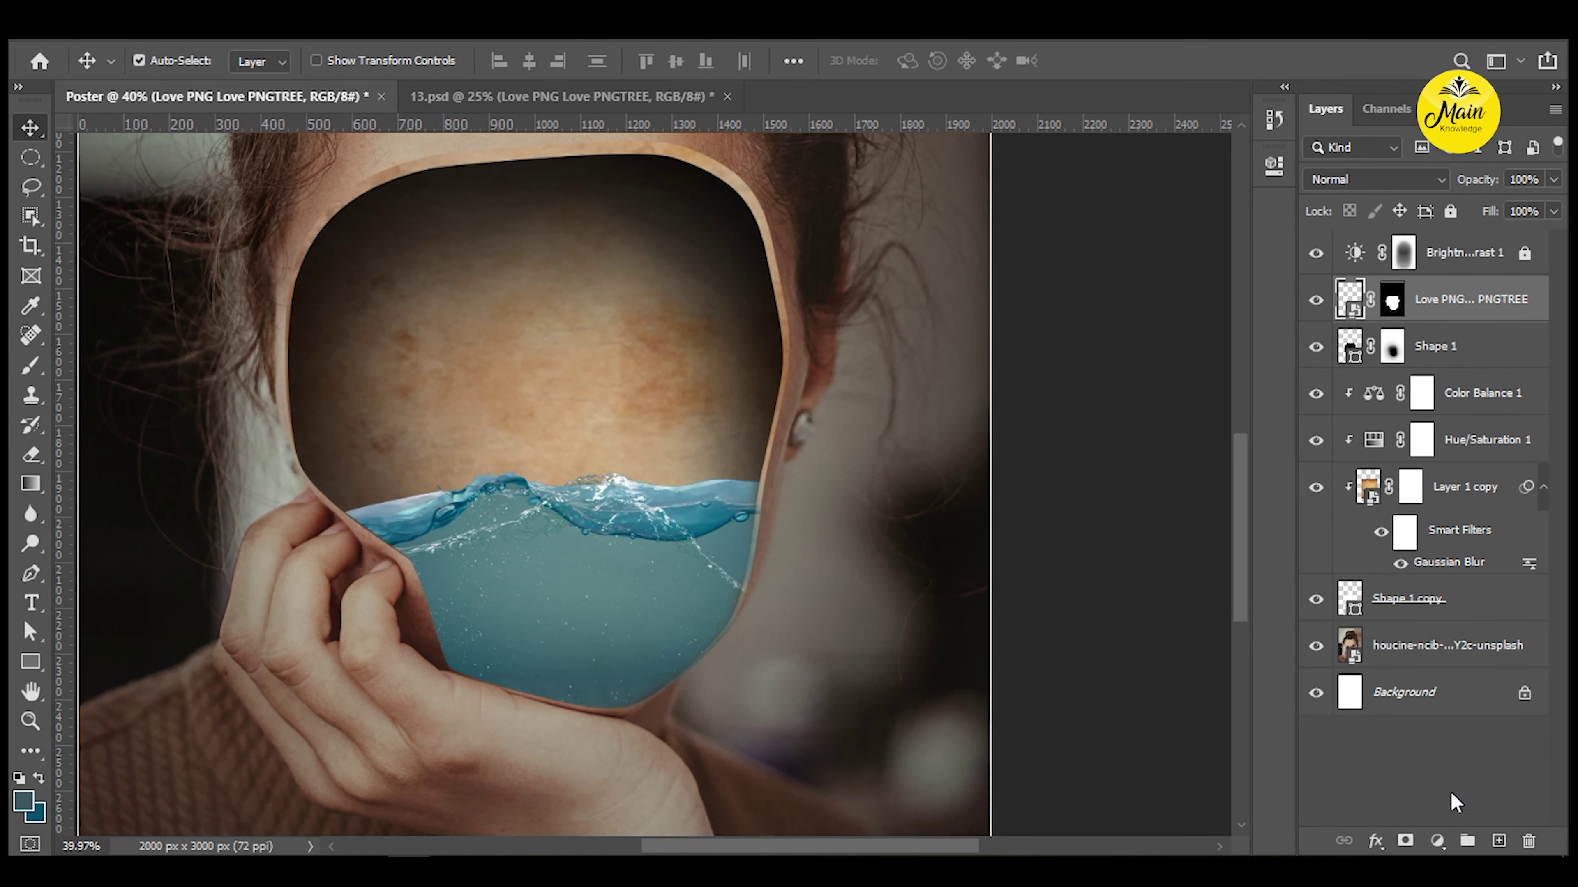
Add a Levels adjustment clipped to the water, with input 27/0.71/227 and output 0–156.
{"action": "left_click", "coordinate": [1439, 840]}
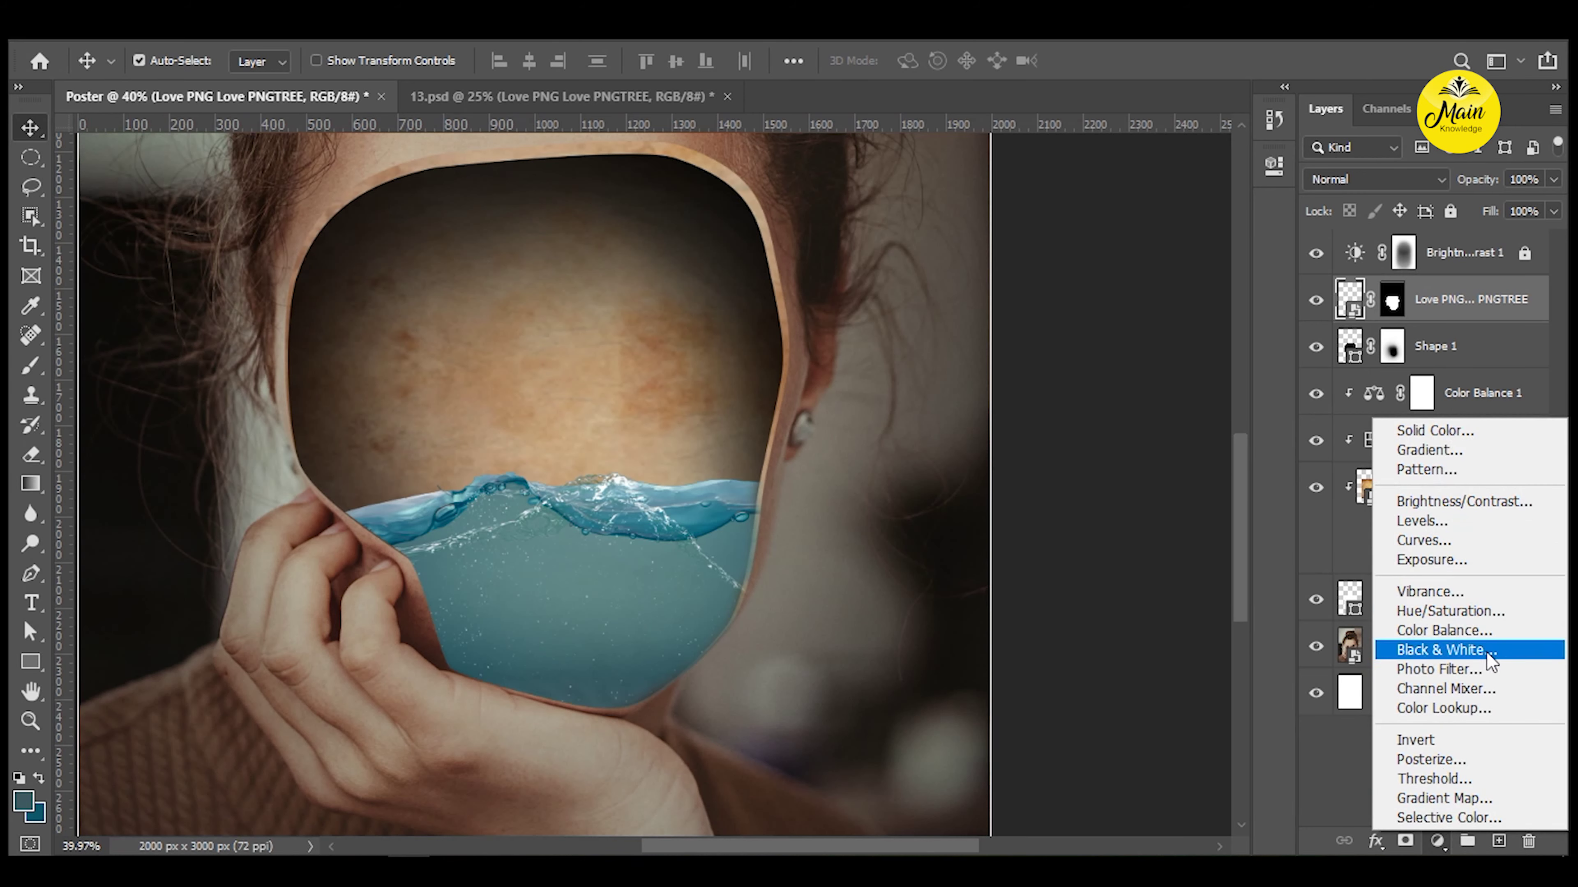
{"action": "left_click", "coordinate": [1456, 521]}
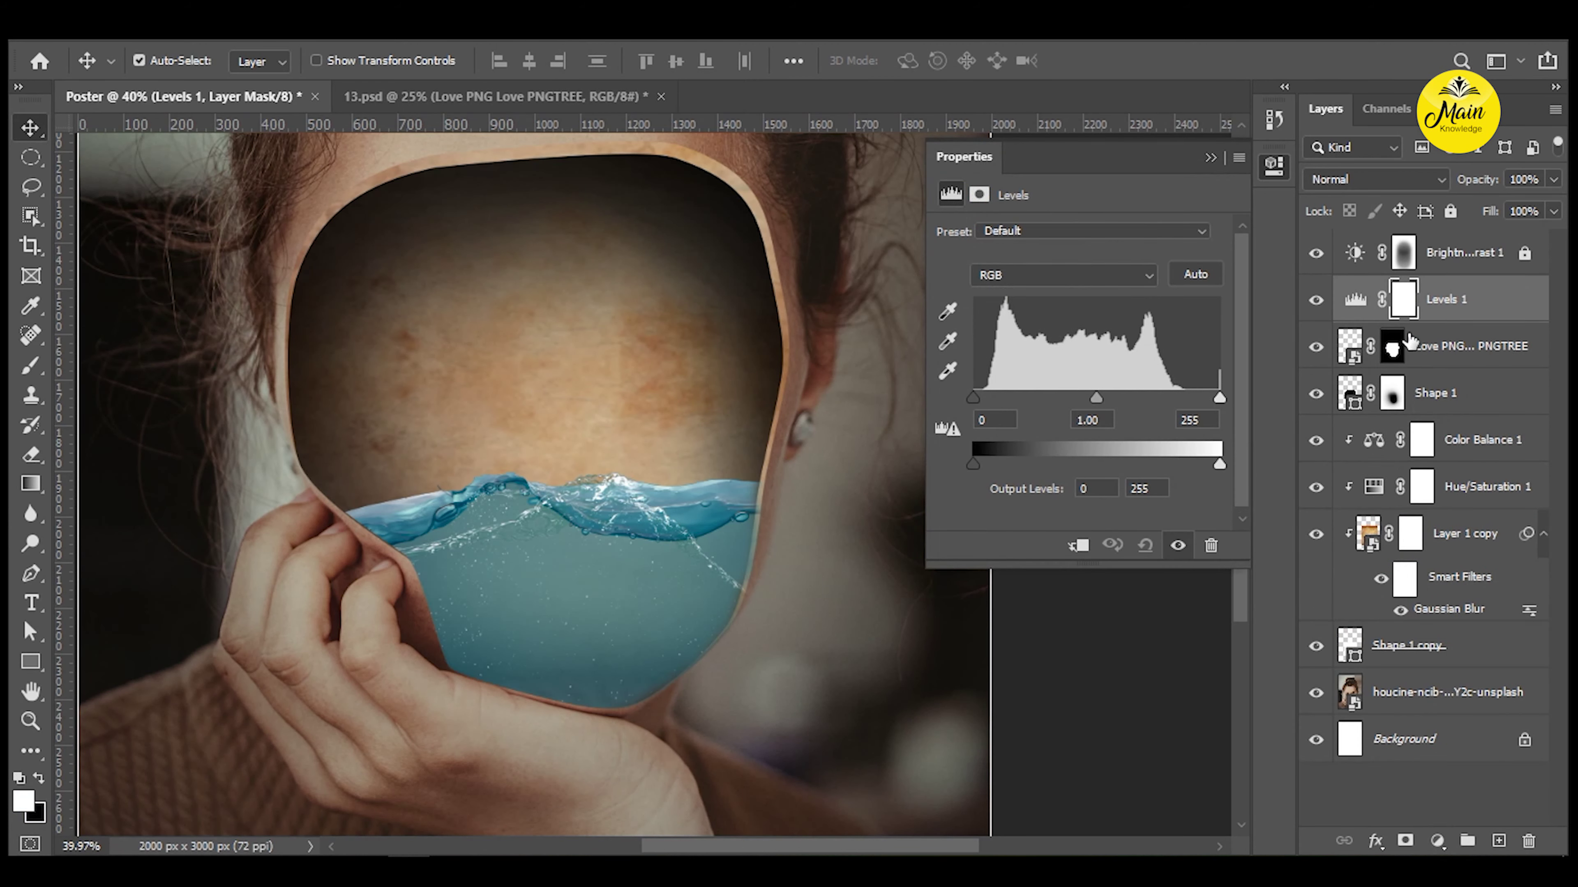
{"action": "key", "text": "ctrl+alt+g"}
{"action": "left_click_drag", "start_coordinate": [1220, 464], "coordinate": [1169, 464]}
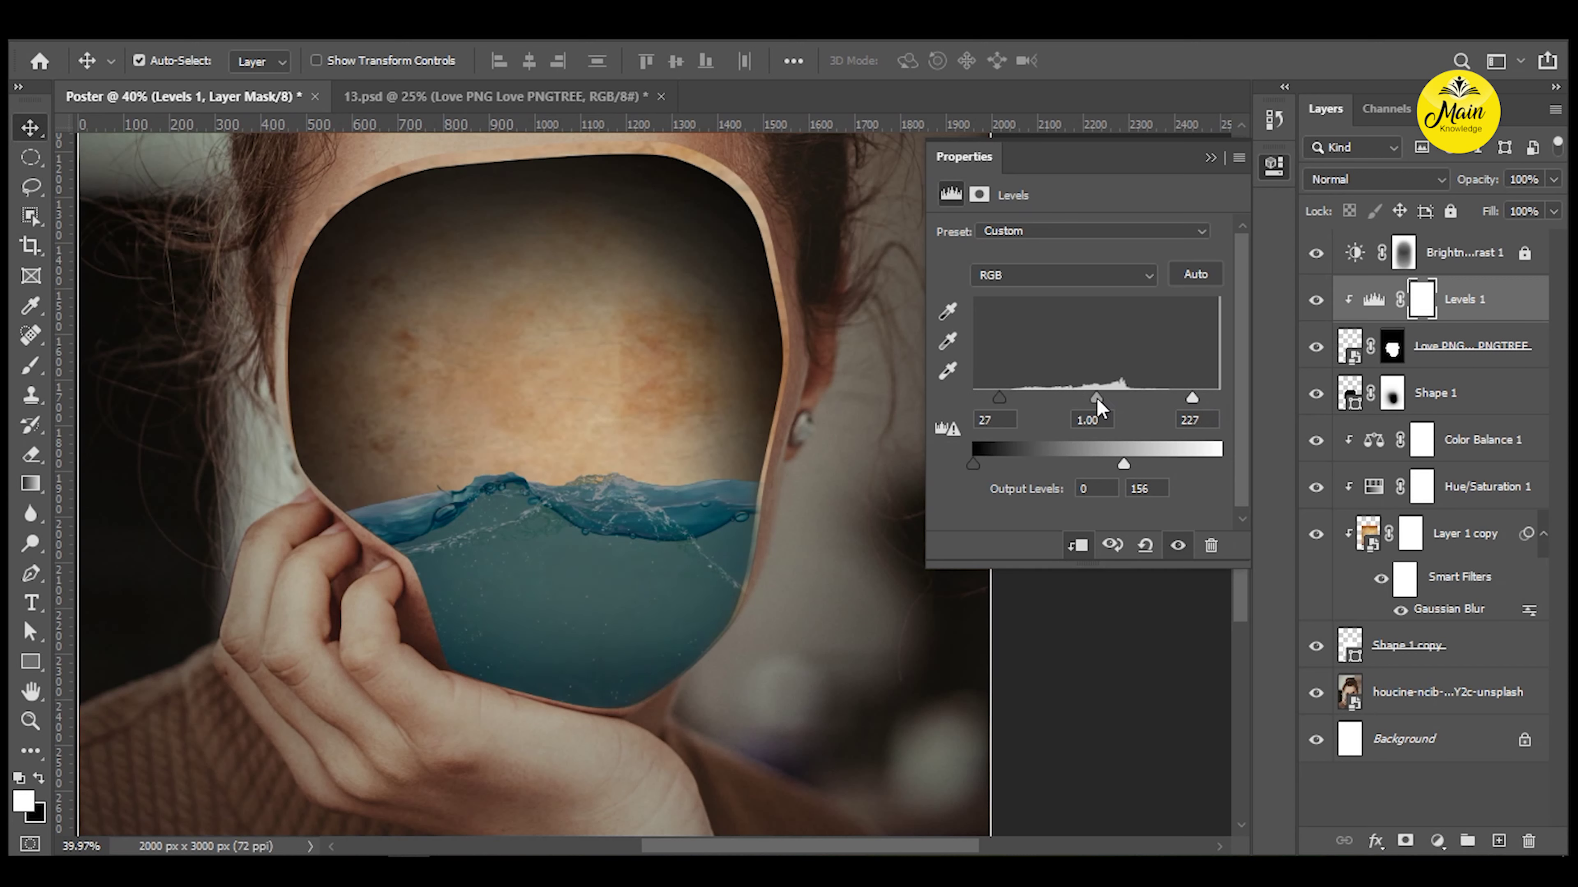
{"action": "left_click_drag", "start_coordinate": [1097, 401], "coordinate": [1114, 401]}
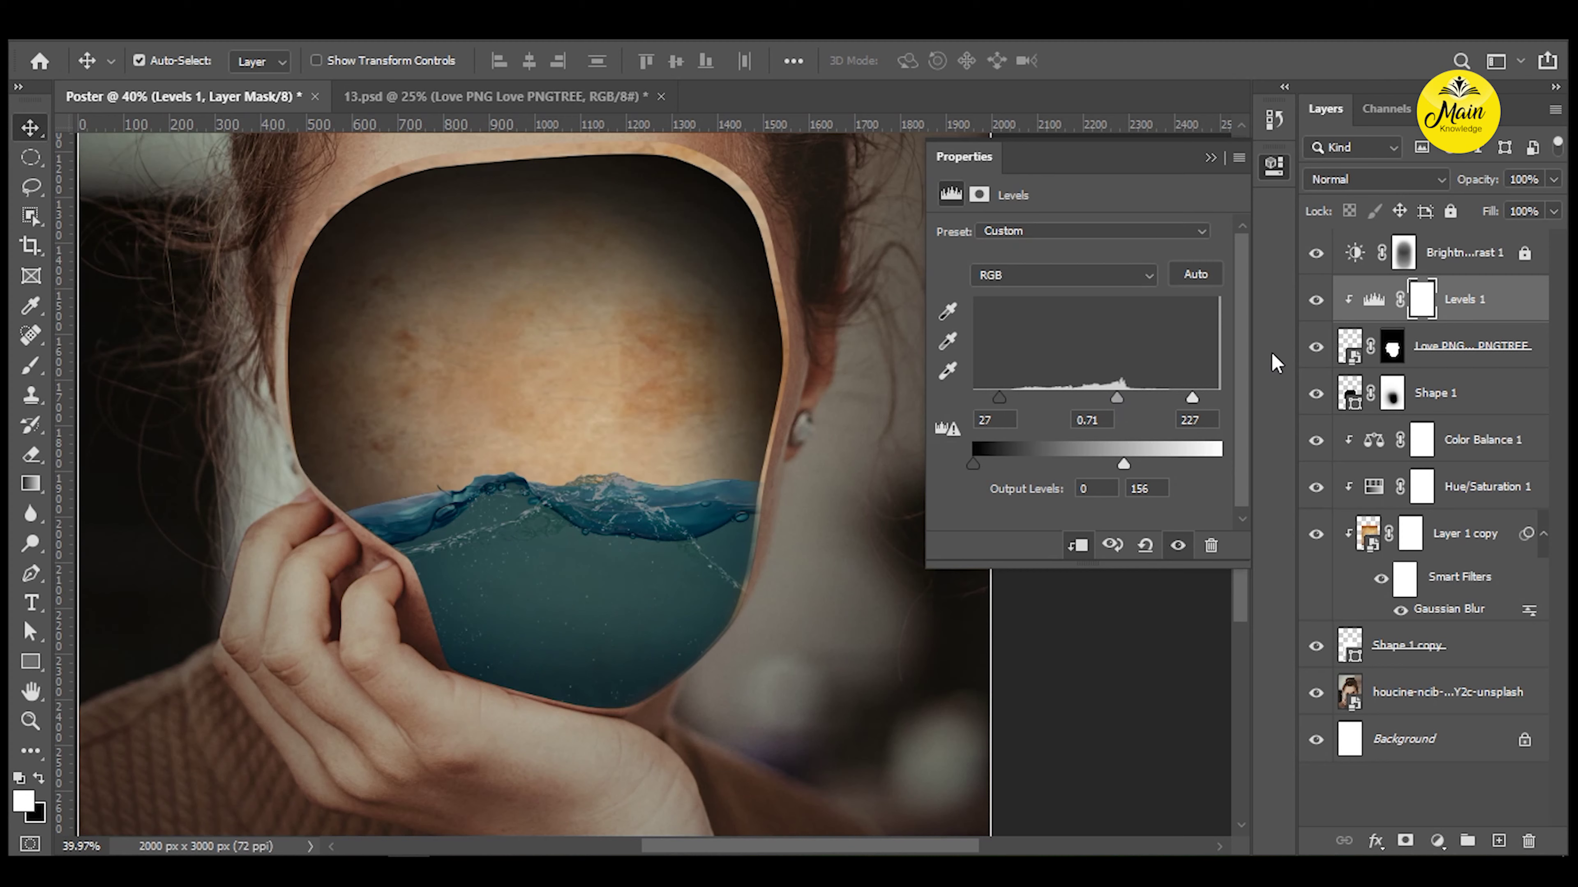
{"action": "left_click", "coordinate": [1418, 305]}
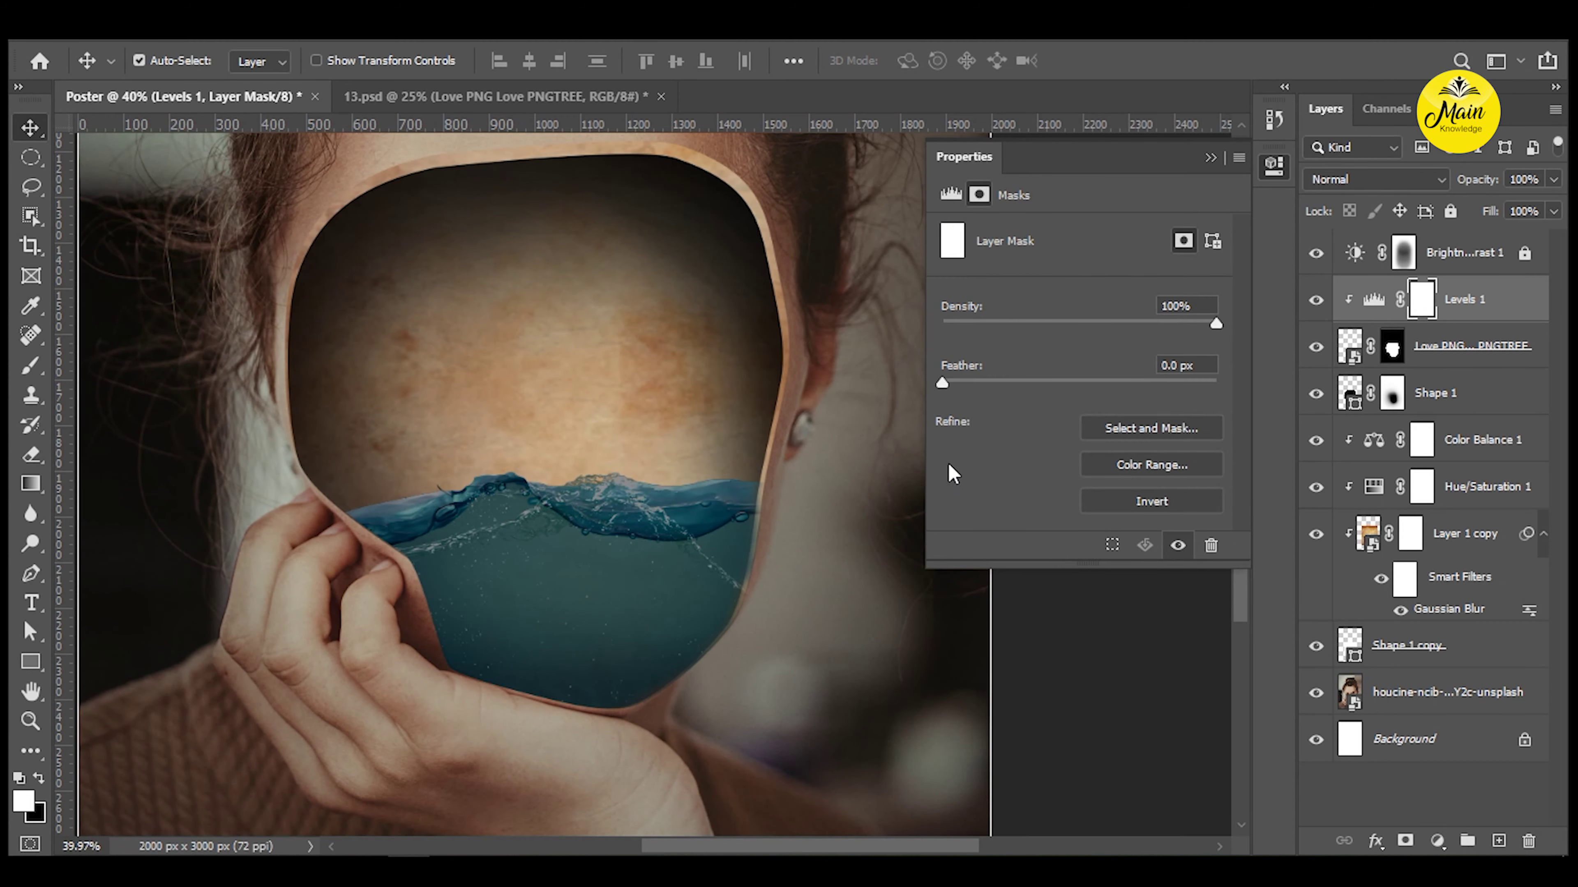
Paint black on the Levels mask to remove part of the darkening on the water.
{"action": "key", "text": "b"}
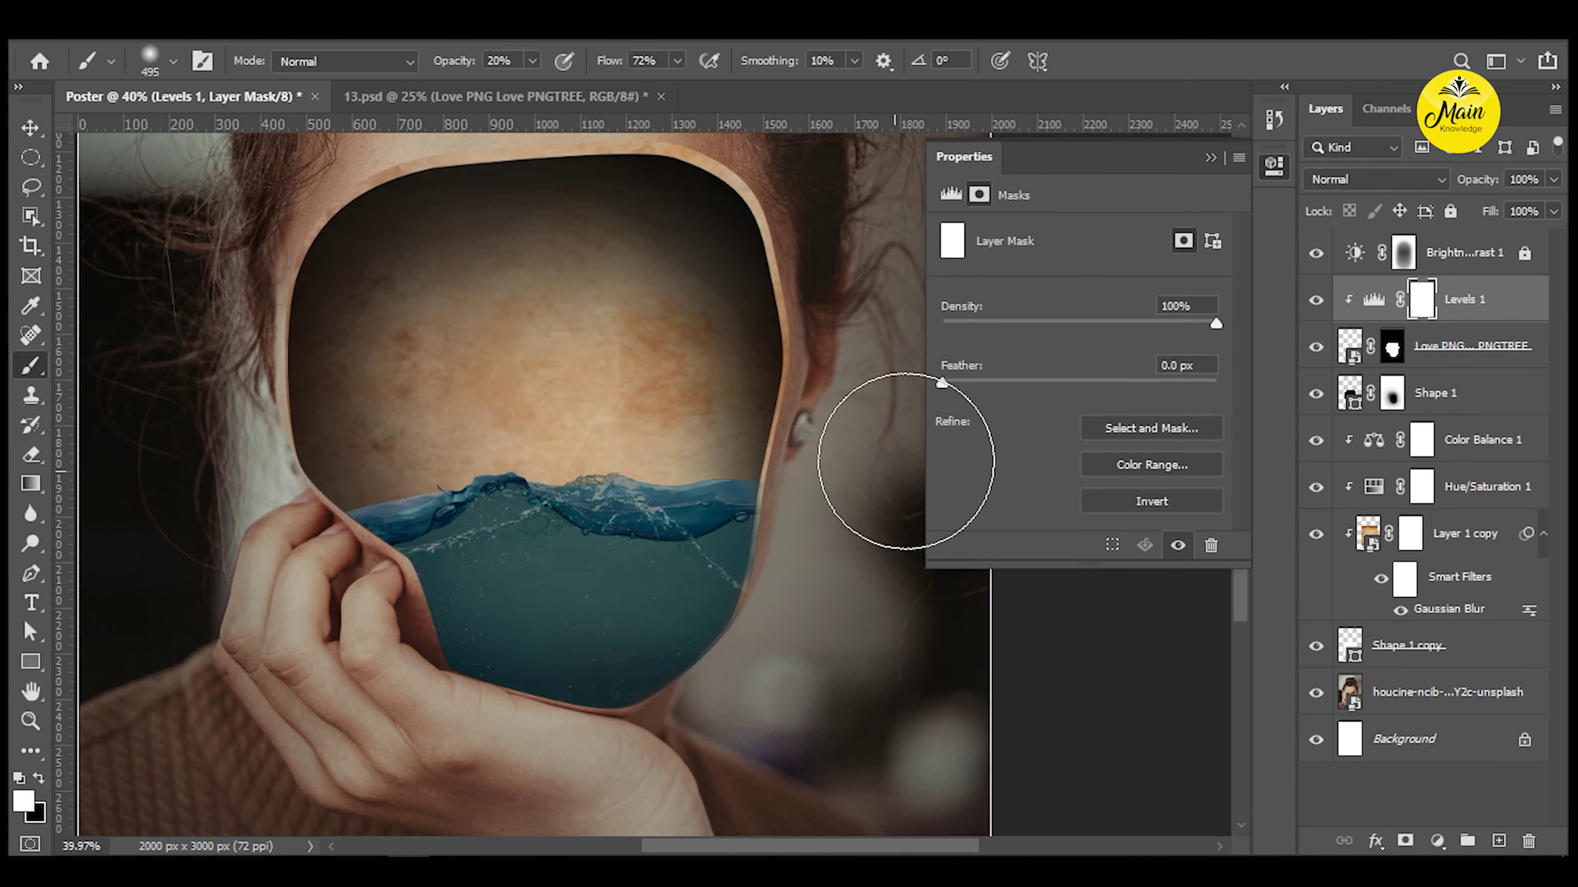
{"action": "key", "text": "x"}
{"action": "left_click_drag", "start_coordinate": [564, 599], "coordinate": [581, 634]}
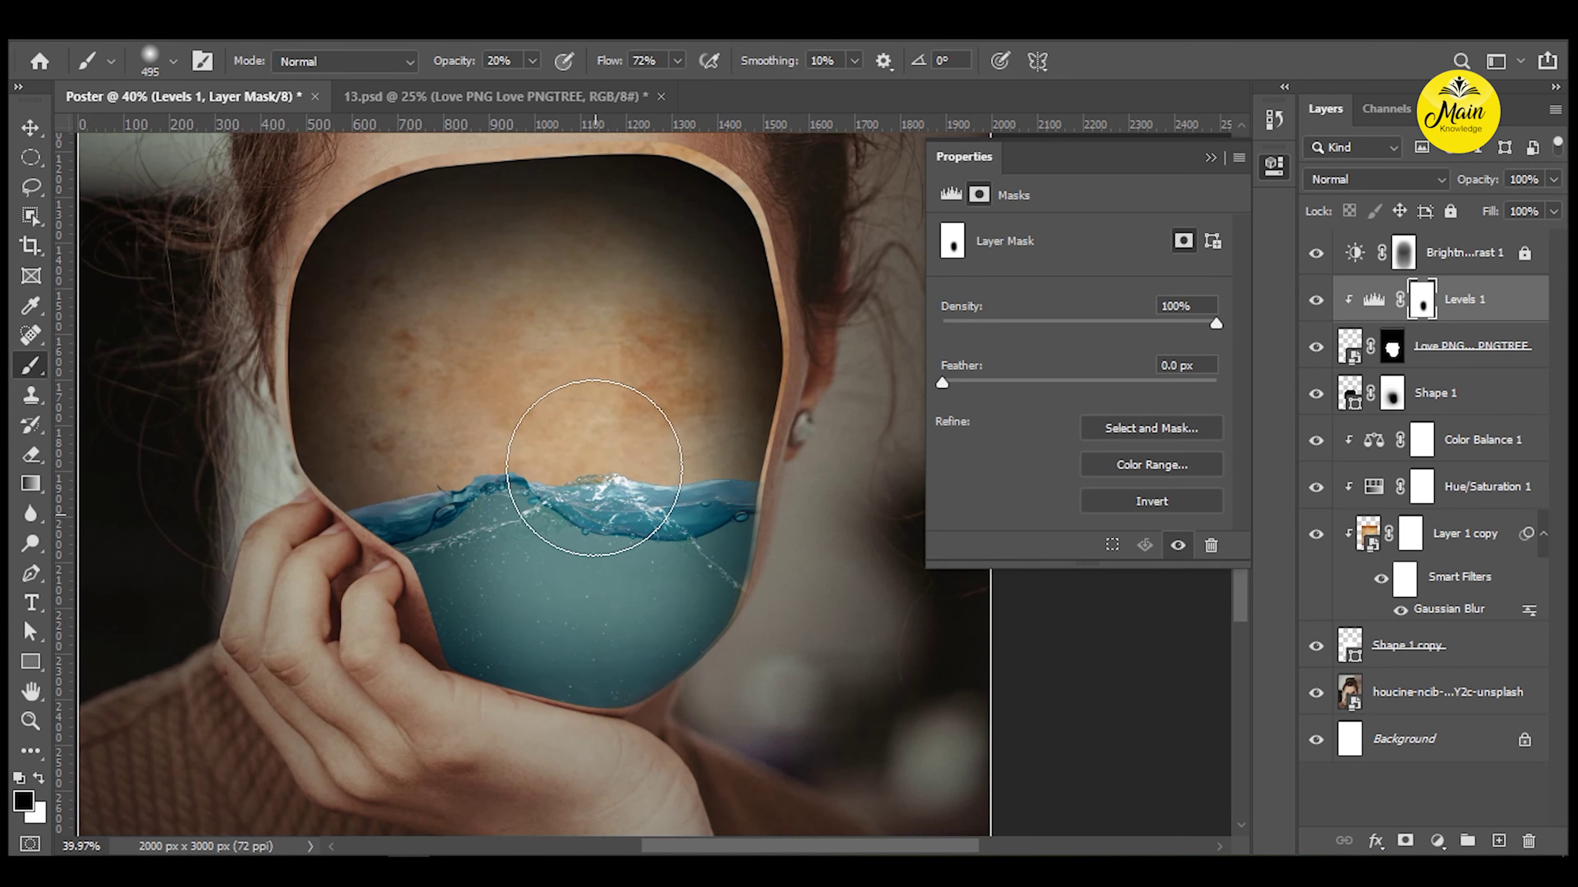
{"action": "mouse_move", "coordinate": [594, 468]}
{"action": "left_mouse_down"}
{"action": "mouse_move", "coordinate": [578, 538]}
{"action": "mouse_move", "coordinate": [573, 489]}
{"action": "left_mouse_up"}
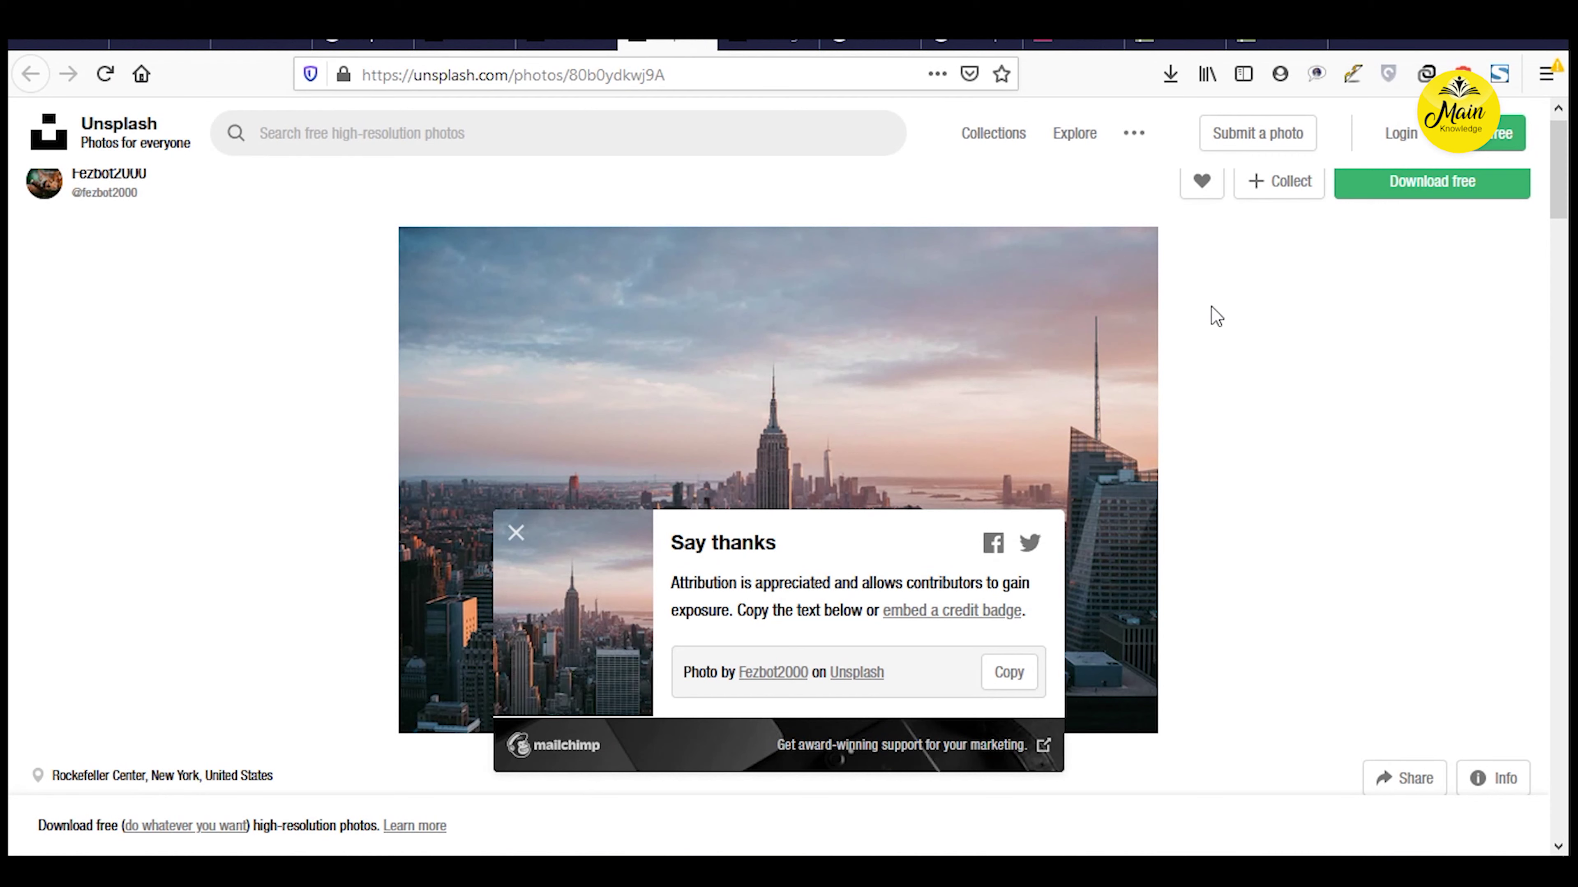
Download the New York skyline photo from Unsplash and drag it into the poster.
{"action": "left_click", "coordinate": [1338, 189]}
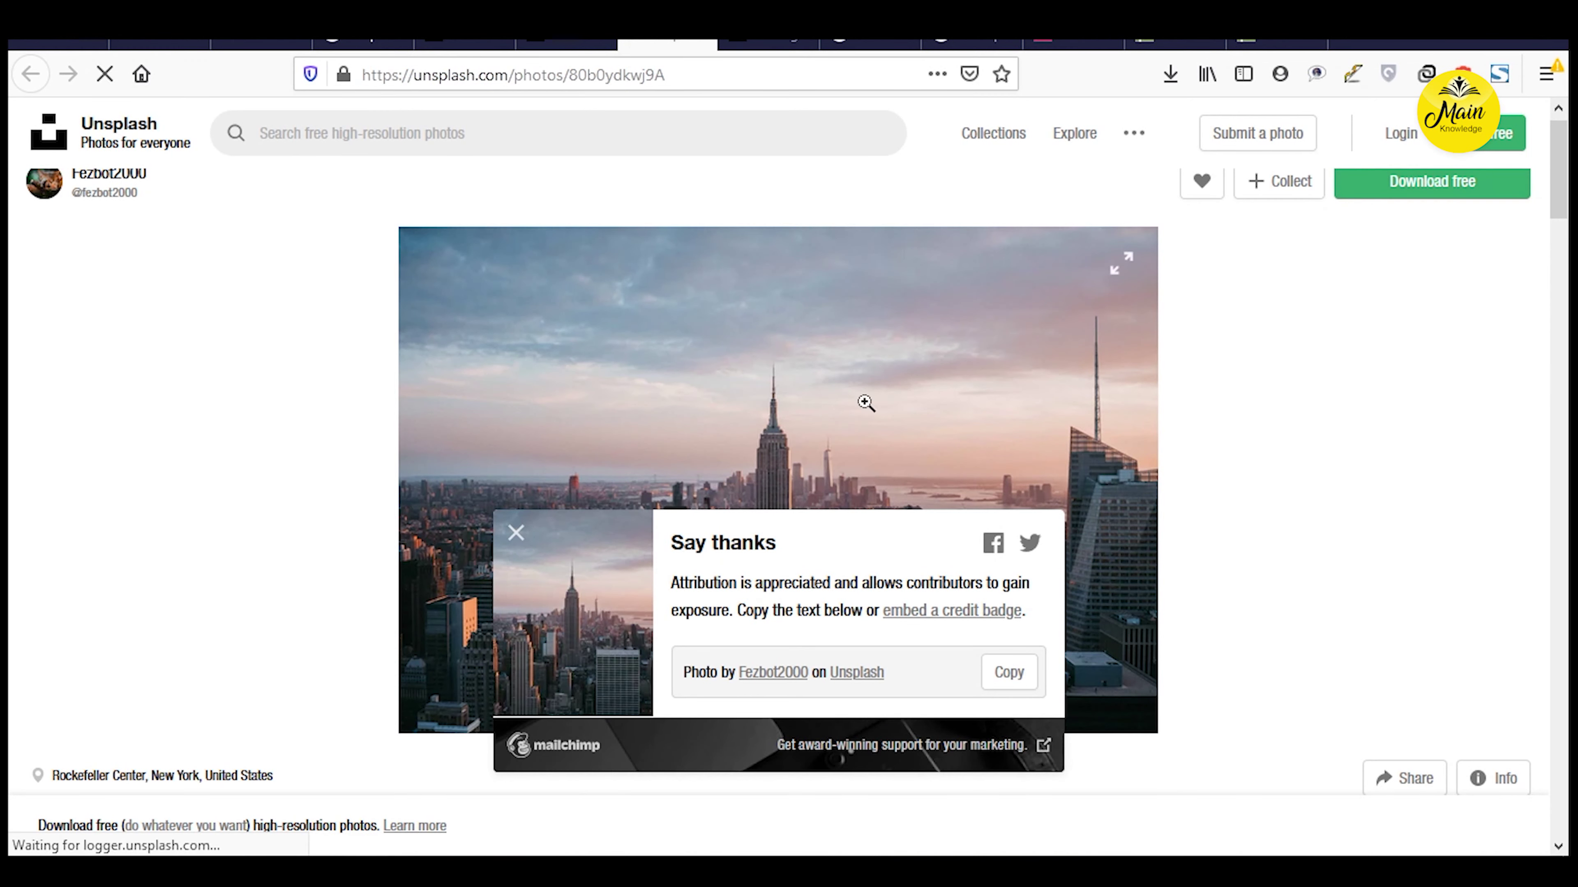
{"action": "left_click", "coordinate": [1170, 74]}
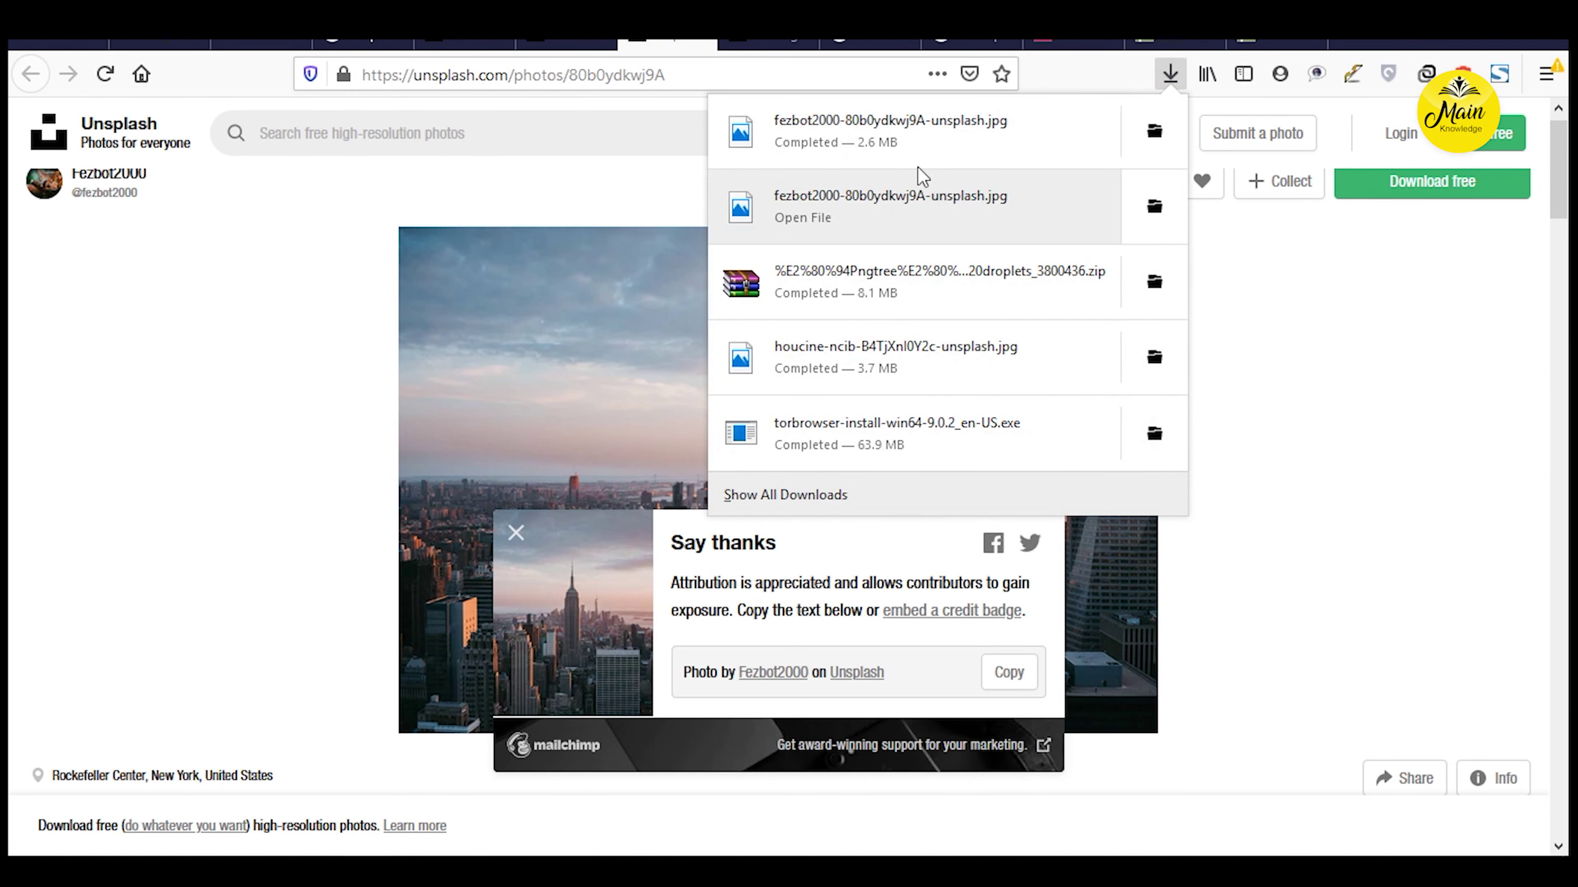
{"action": "mouse_move", "coordinate": [915, 146]}
{"action": "left_mouse_down"}
{"action": "mouse_move", "coordinate": [897, 203]}
{"action": "mouse_move", "coordinate": [743, 354]}
{"action": "left_mouse_up"}
{"action": "key", "text": "alt+Tab"}
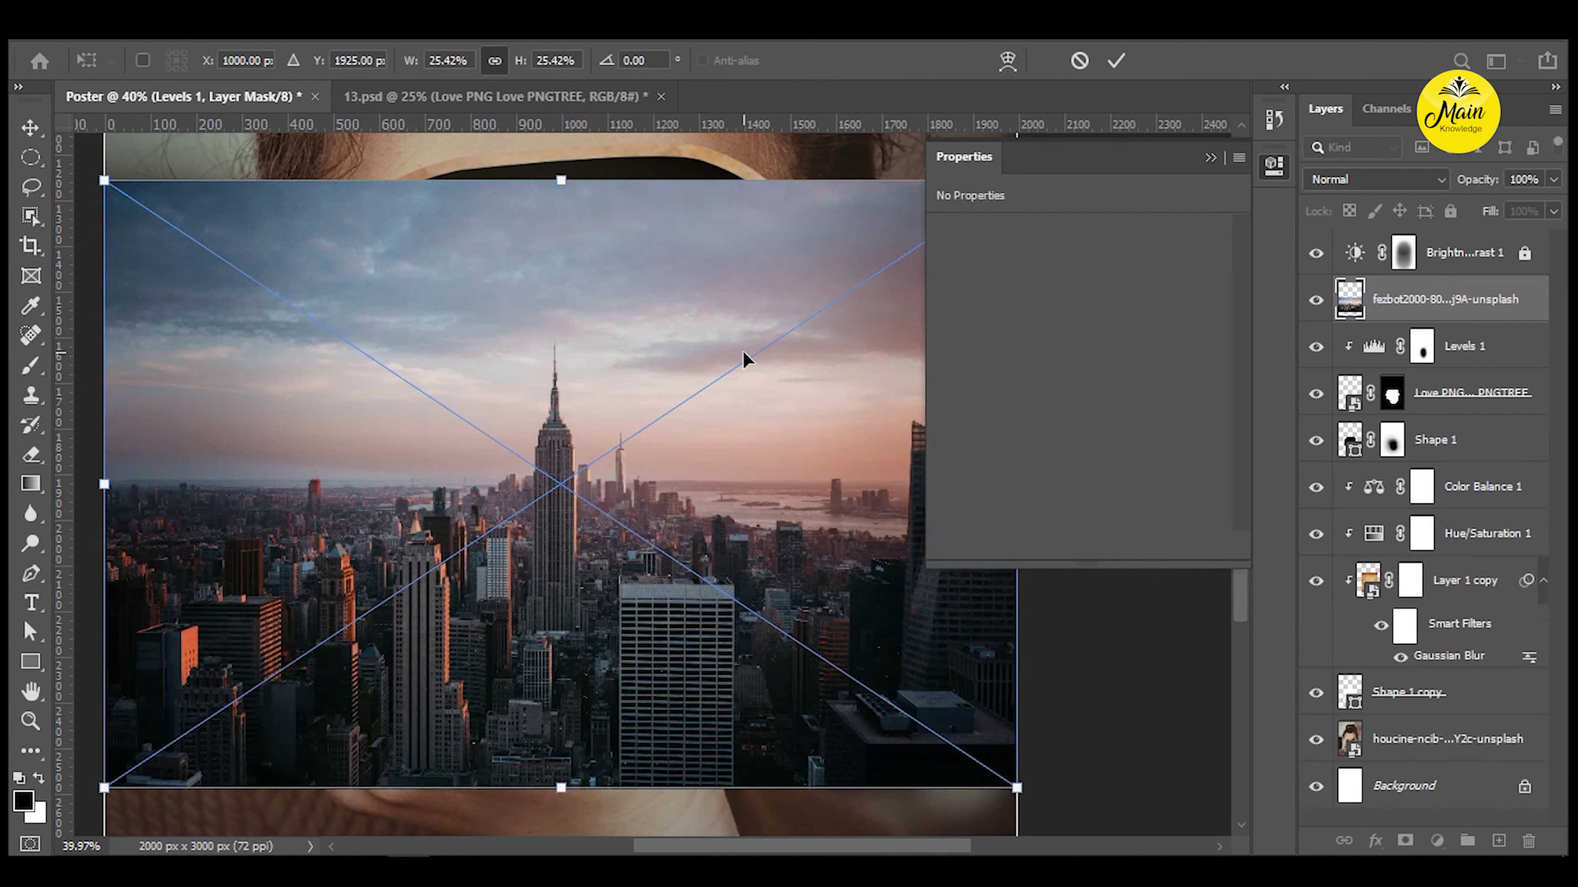
Commit the skyline photo at 2000×1334 px, move it up over the face, and preview Multiply blending.
{"action": "key", "text": "Return"}
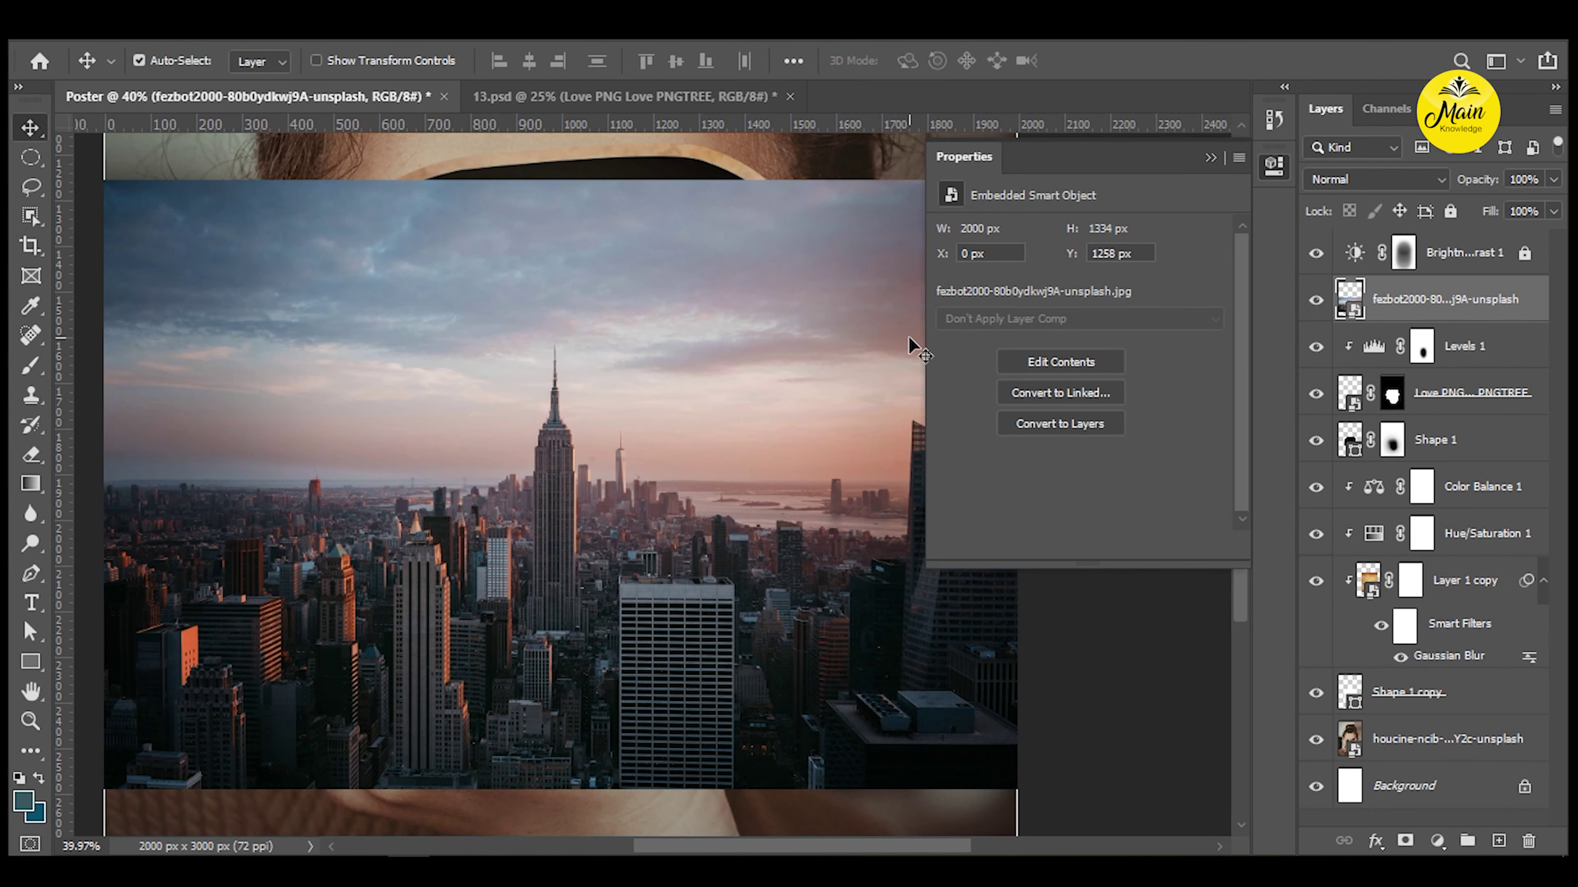
{"action": "left_click_drag", "start_coordinate": [662, 433], "coordinate": [666, 369]}
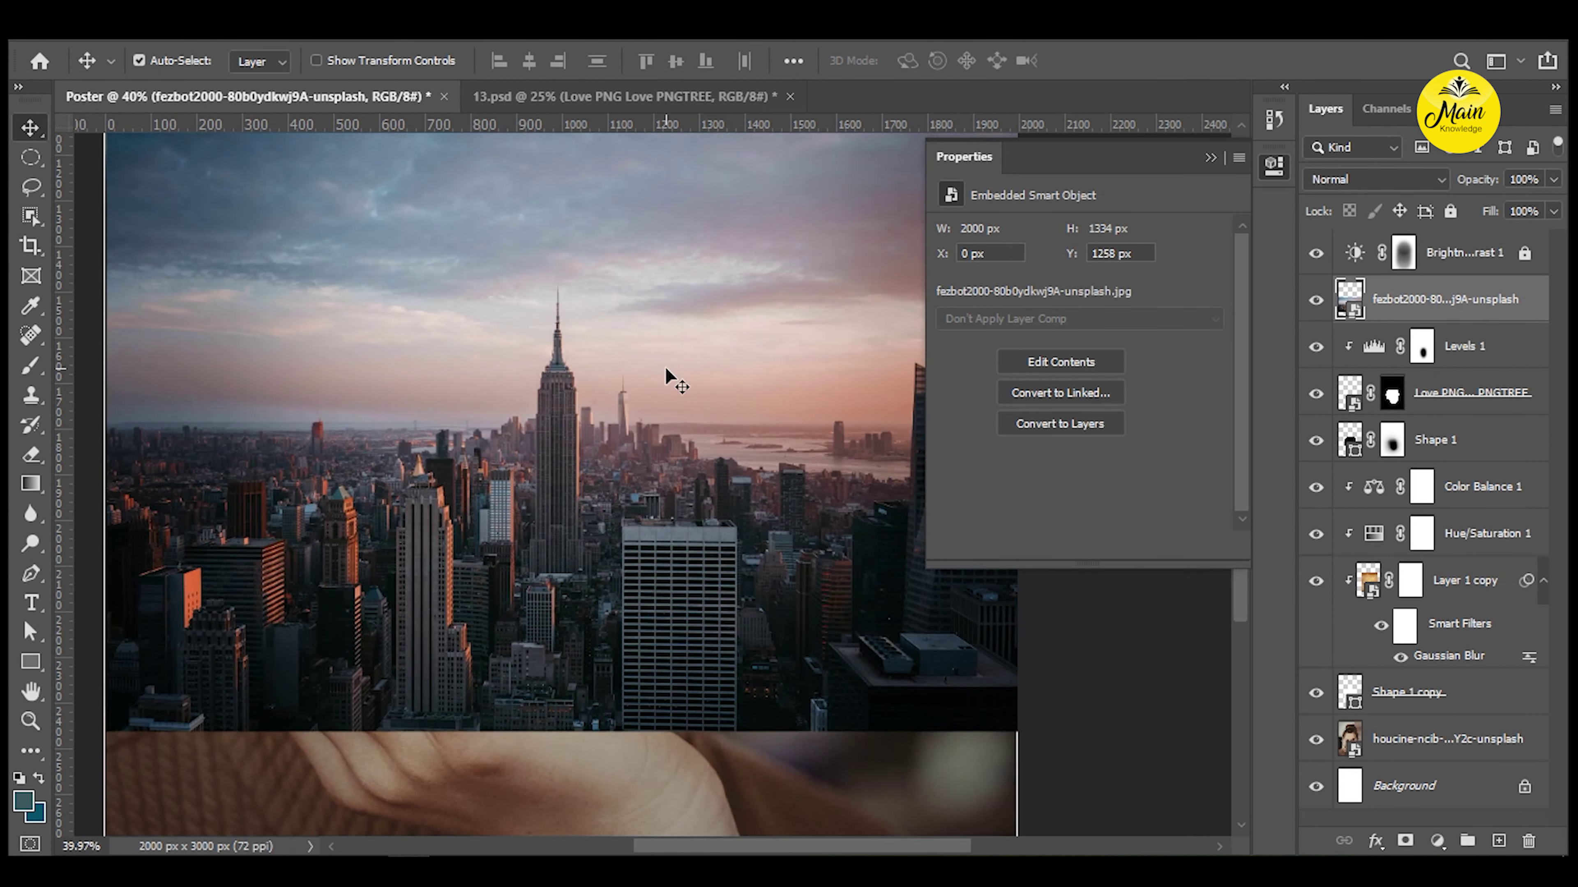
{"action": "left_click_drag", "start_coordinate": [1460, 315], "coordinate": [1452, 308]}
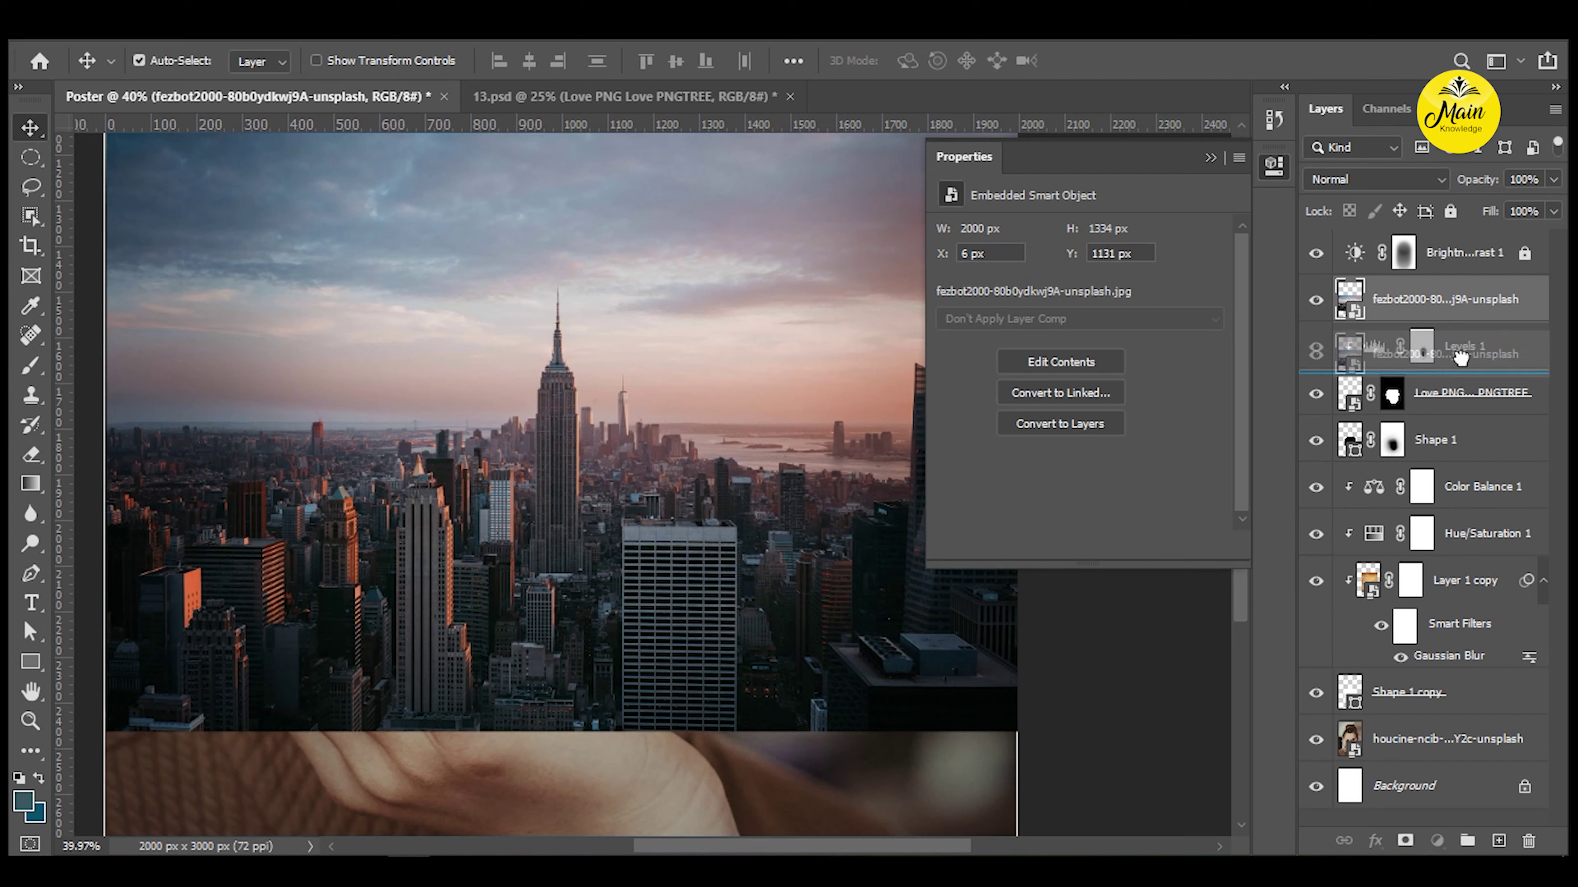
{"action": "left_click", "coordinate": [1350, 695], "text": "ctrl"}
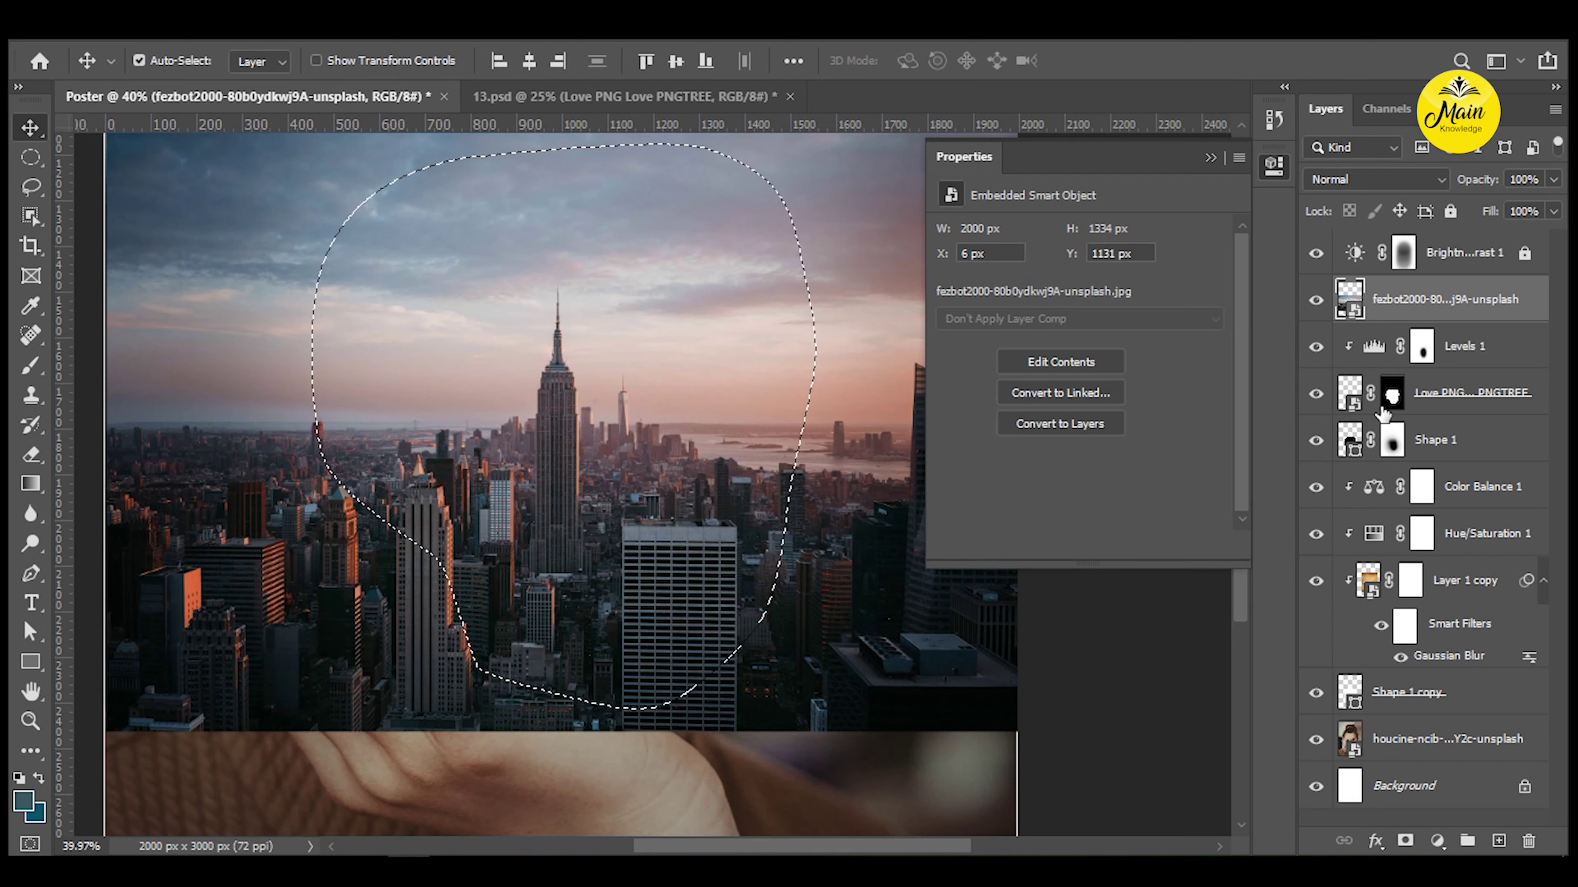
{"action": "key", "text": "ctrl+d"}
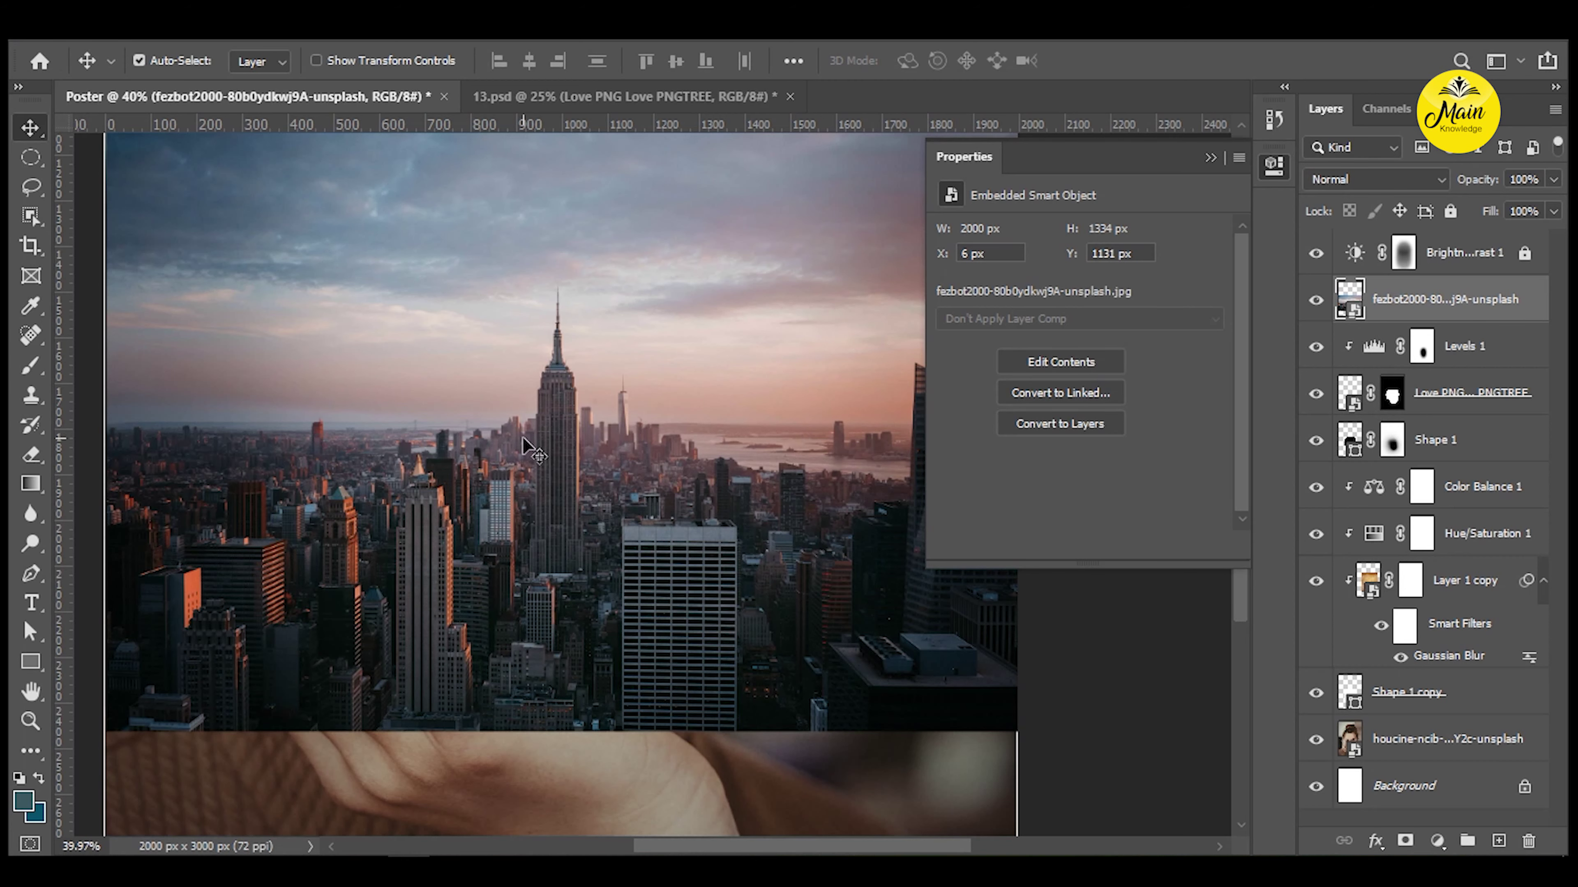
{"action": "left_click", "coordinate": [1361, 181]}
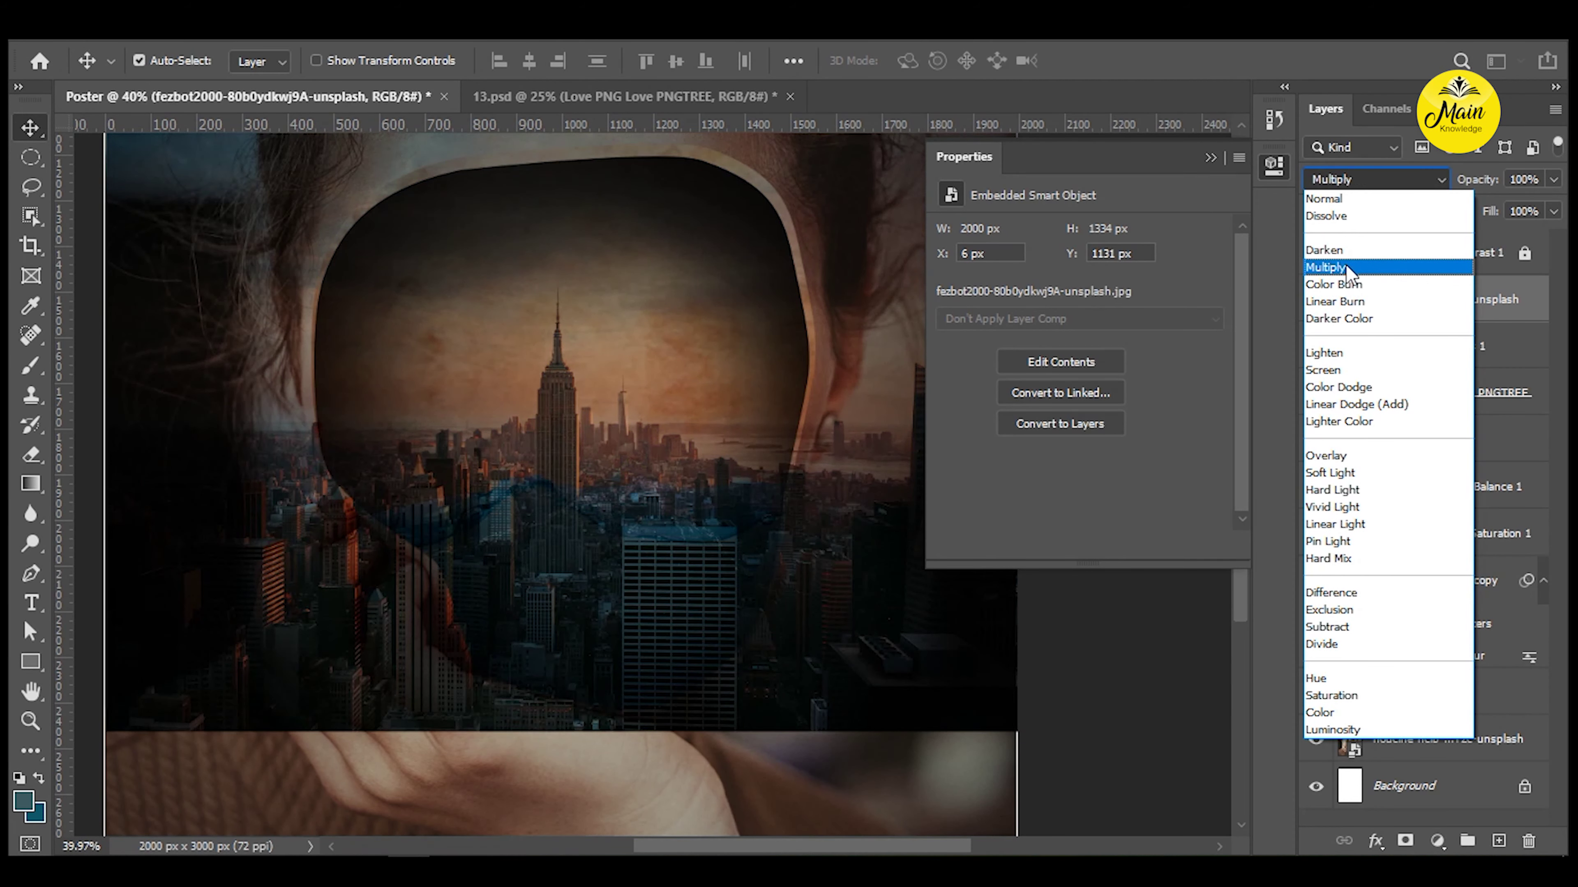
Set the skyline to Multiply, move it up, and mask it to the face opening.
{"action": "left_click", "coordinate": [1347, 272]}
{"action": "mouse_move", "coordinate": [683, 404]}
{"action": "left_mouse_down"}
{"action": "mouse_move", "coordinate": [738, 425]}
{"action": "mouse_move", "coordinate": [740, 396]}
{"action": "left_mouse_up"}
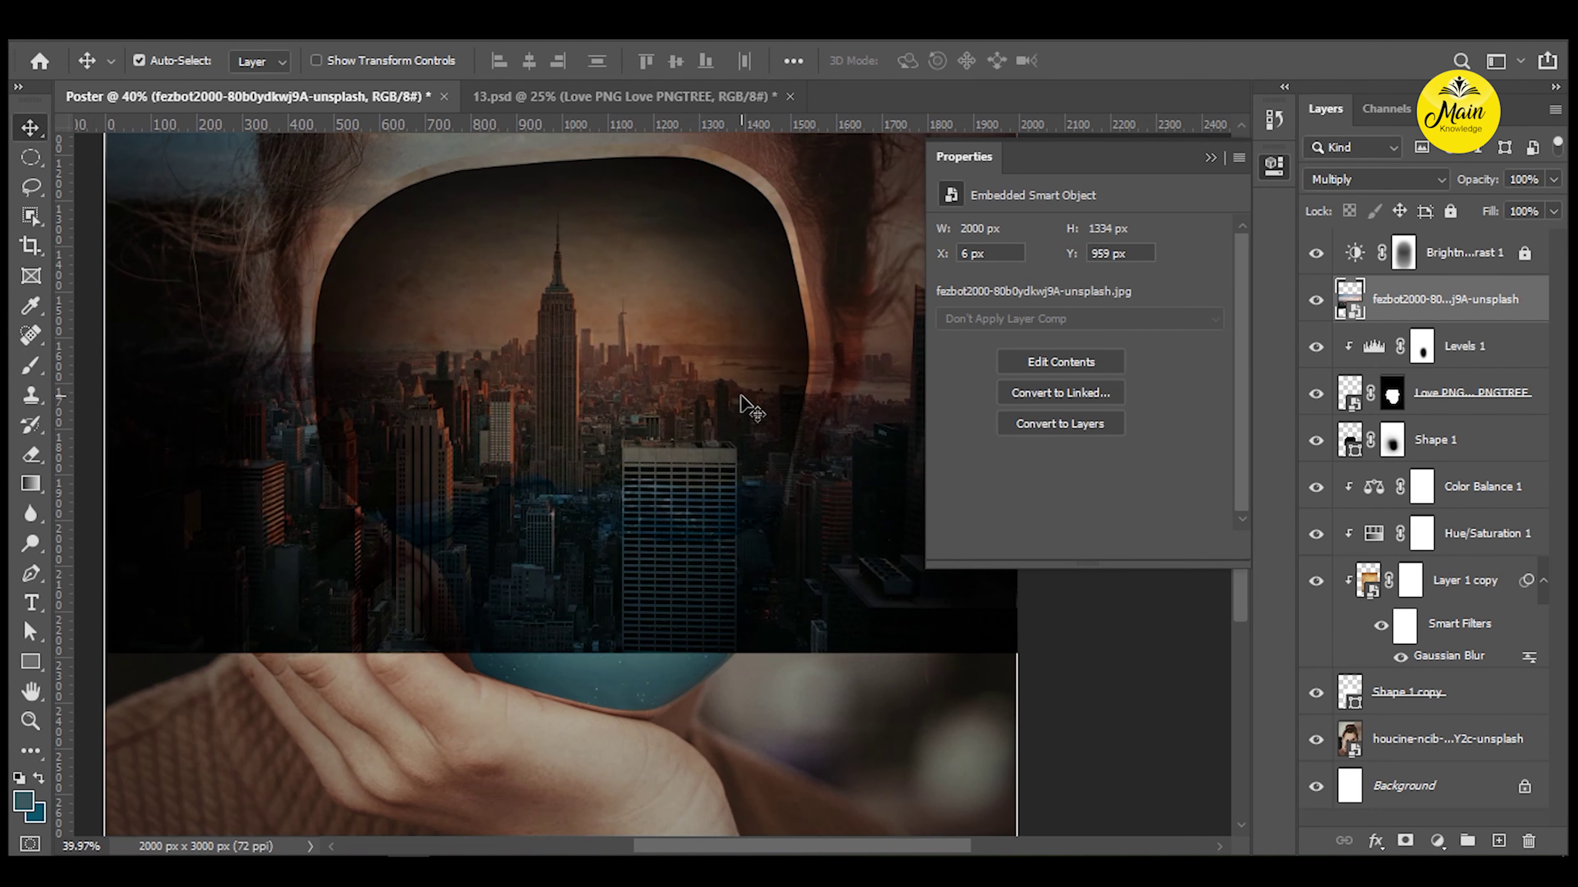
{"action": "left_click", "coordinate": [1350, 698], "text": "ctrl"}
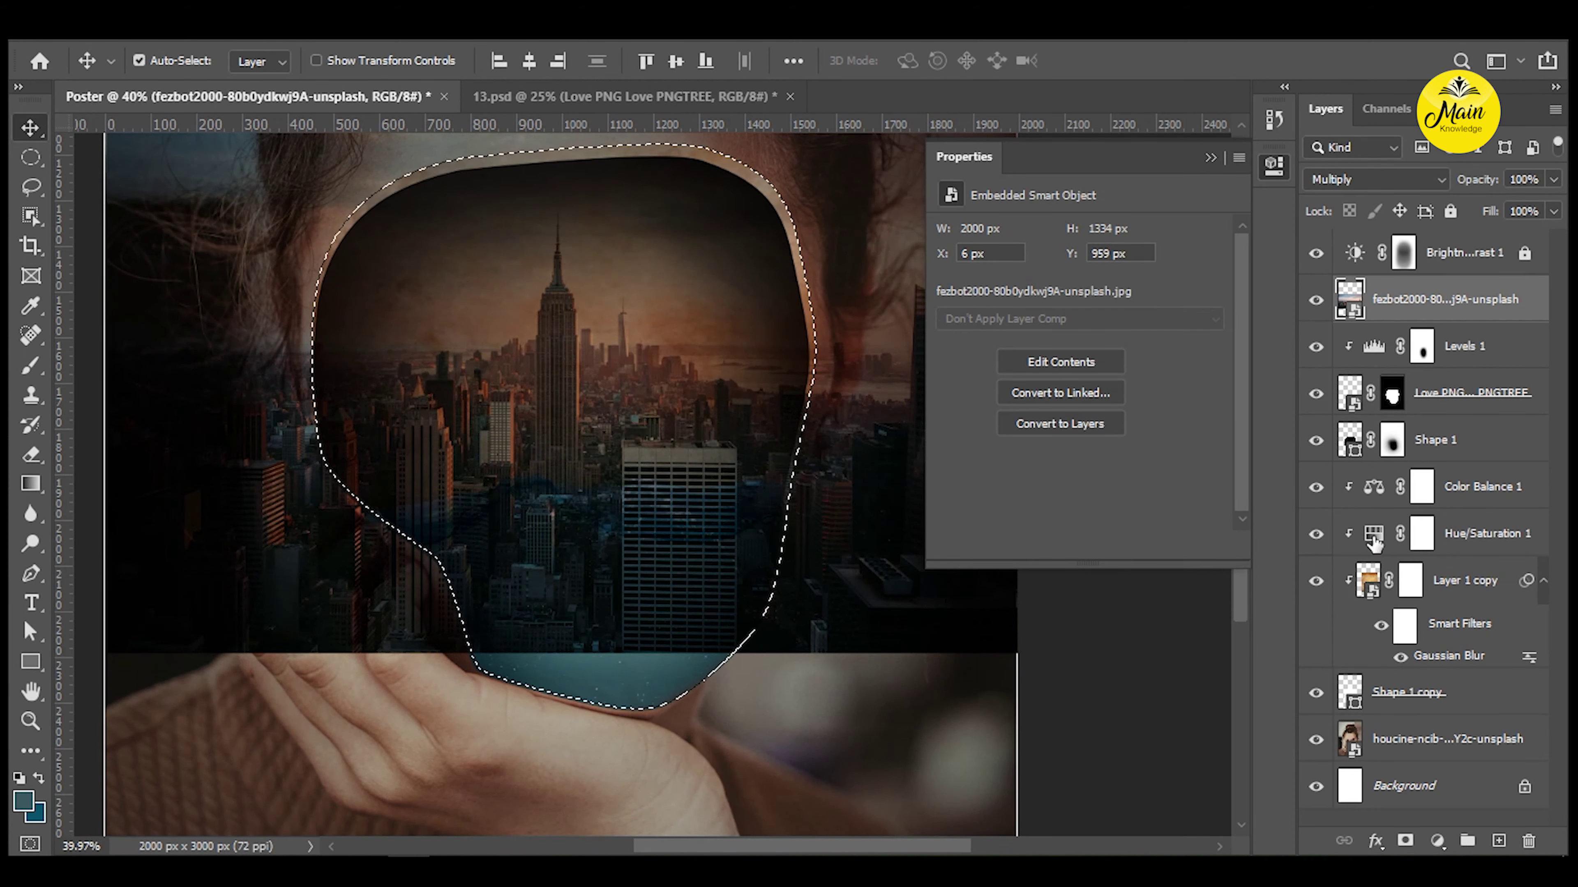
{"action": "left_click", "coordinate": [1405, 840]}
Touch up the skyline with the Eraser, undoing the stray erase on the fingers.
{"action": "key", "text": "e"}
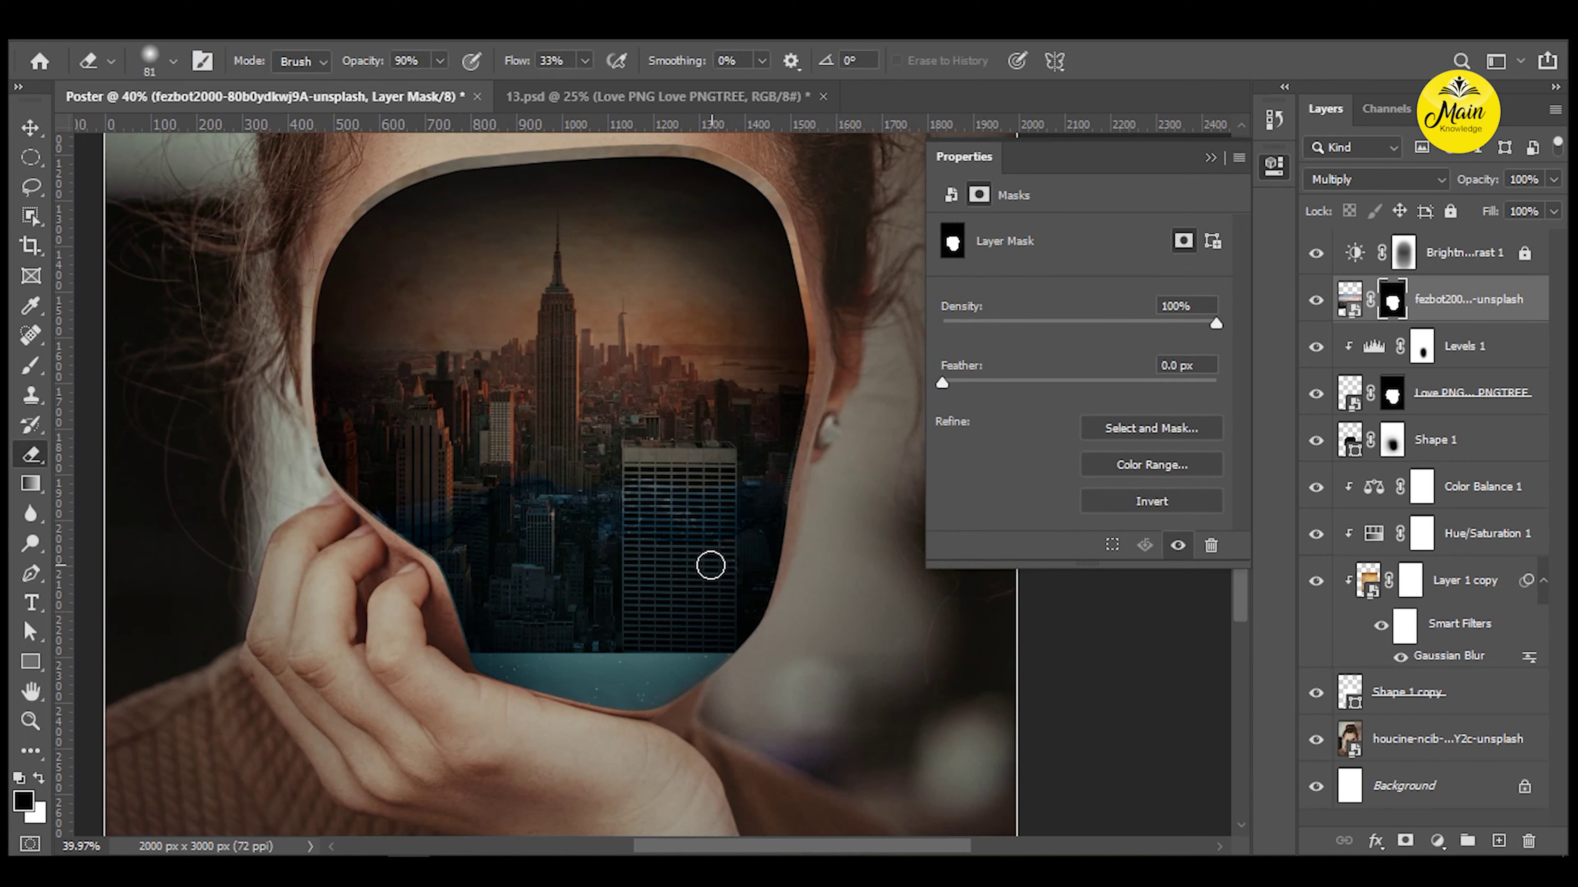
{"action": "key", "text": "v"}
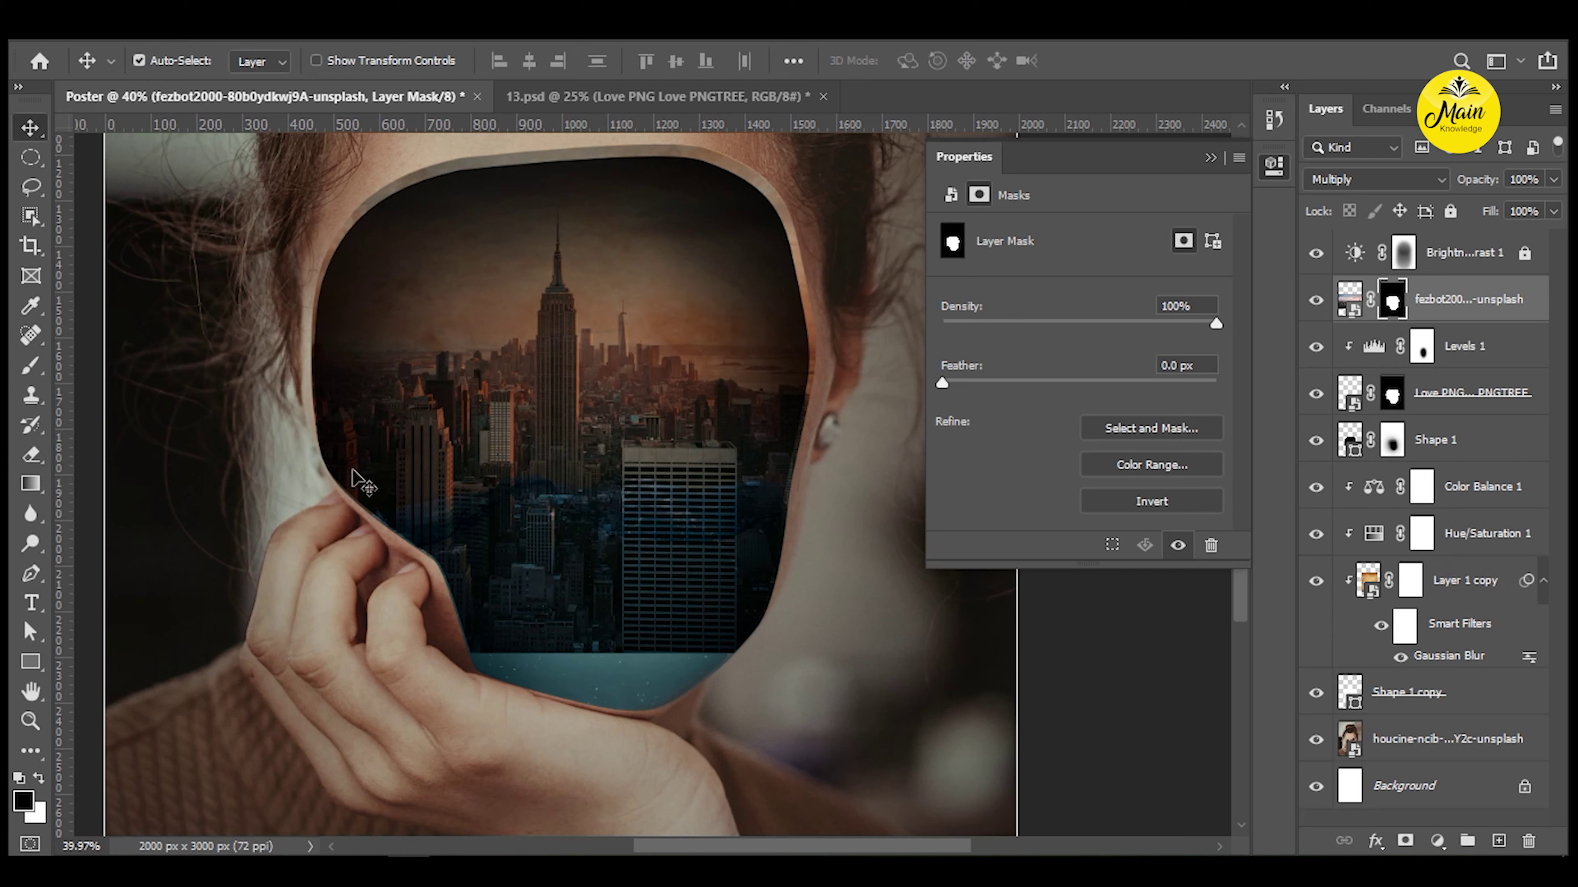
{"action": "key", "text": "e"}
{"action": "right_click", "coordinate": [588, 587]}
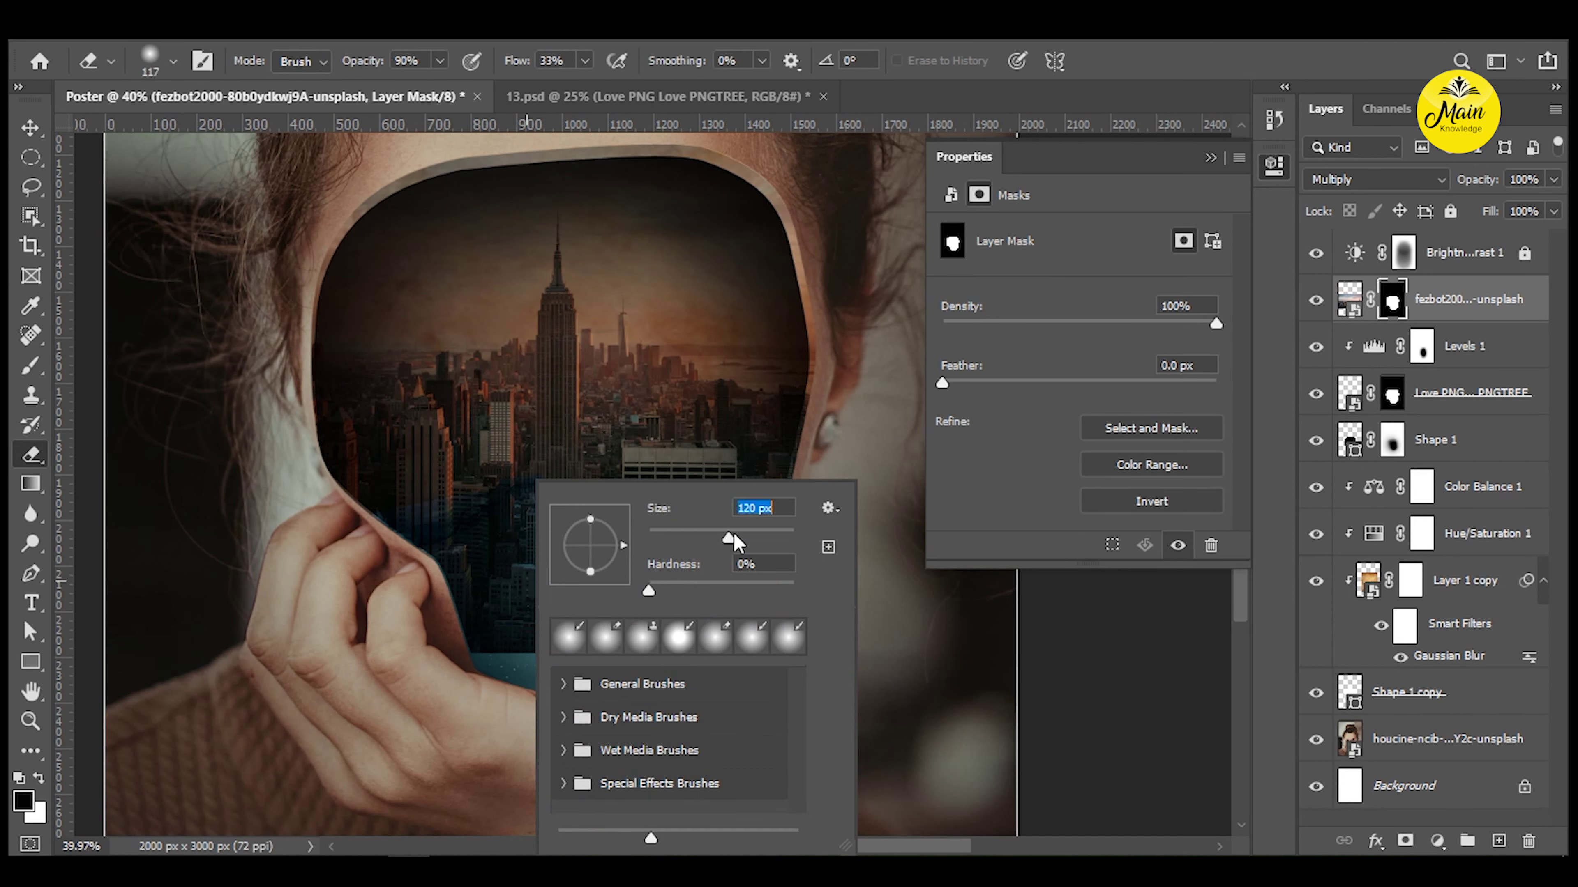
{"action": "left_click", "coordinate": [366, 612]}
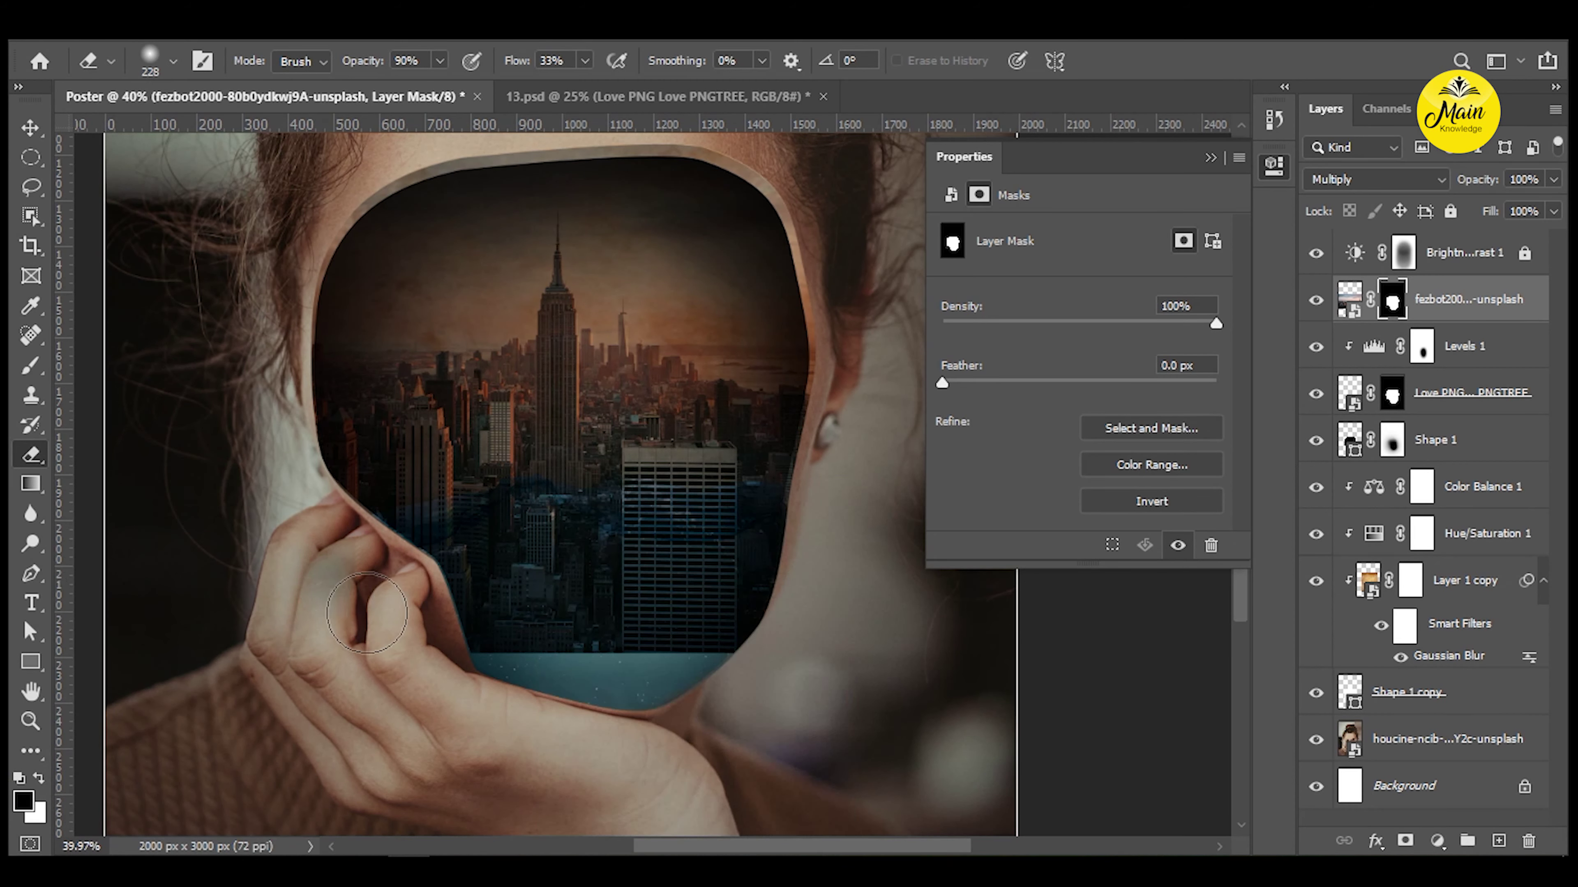
{"action": "key", "text": "ctrl+z"}
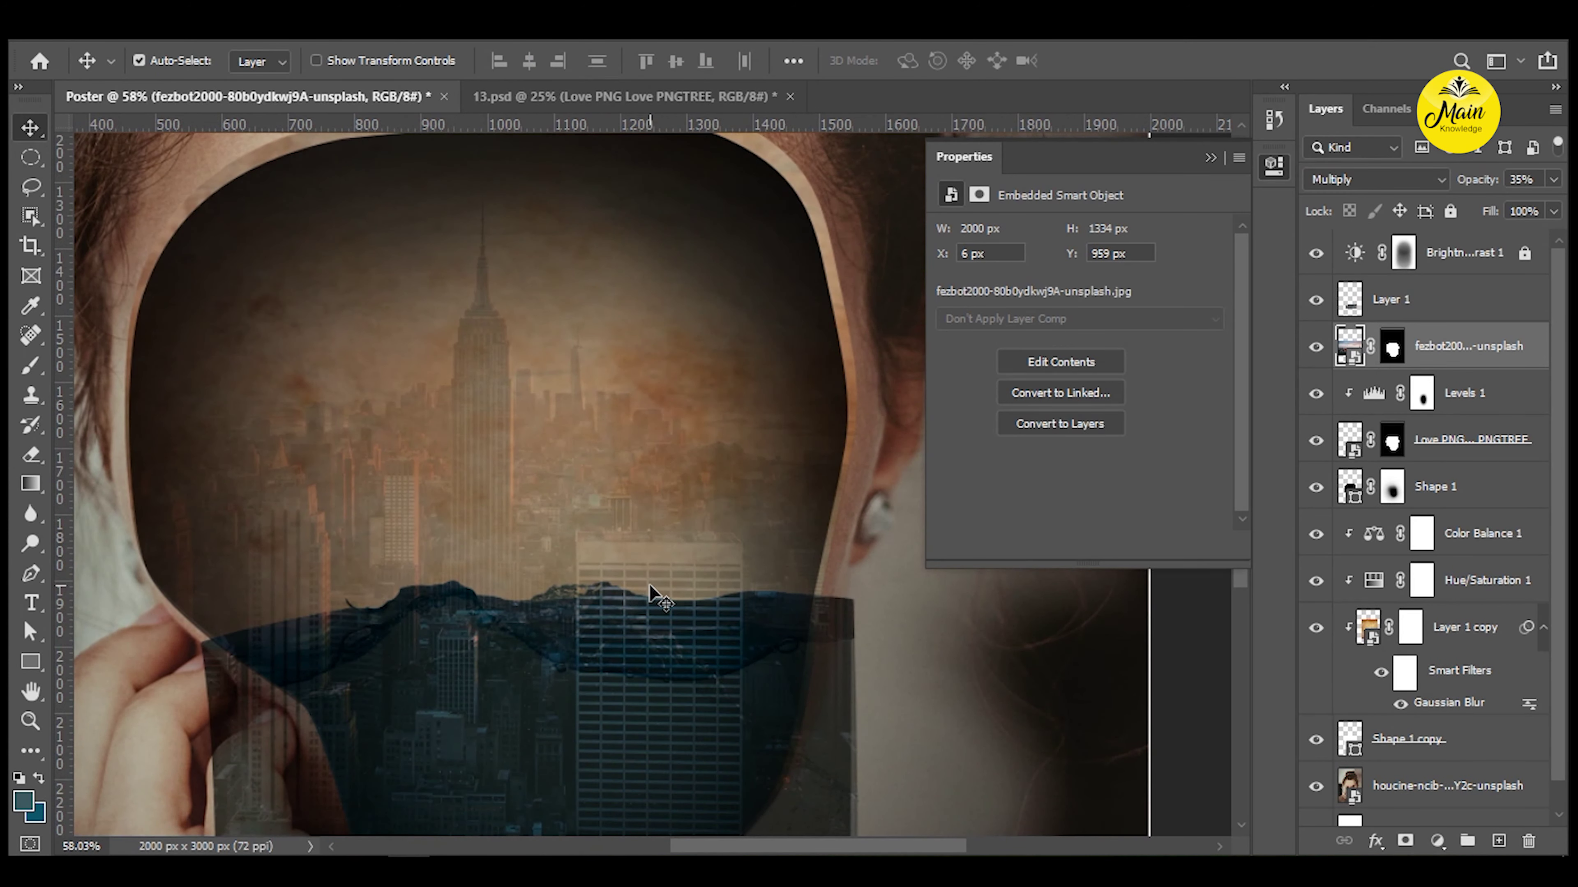
Raise the skyline to 66% opacity and cycle Layer 1's blend mode to Color.
{"action": "key", "text": "6"}
{"action": "key", "text": "6"}
{"action": "scroll", "coordinate": [755, 563], "scroll_direction": "down", "scroll_amount": 1}
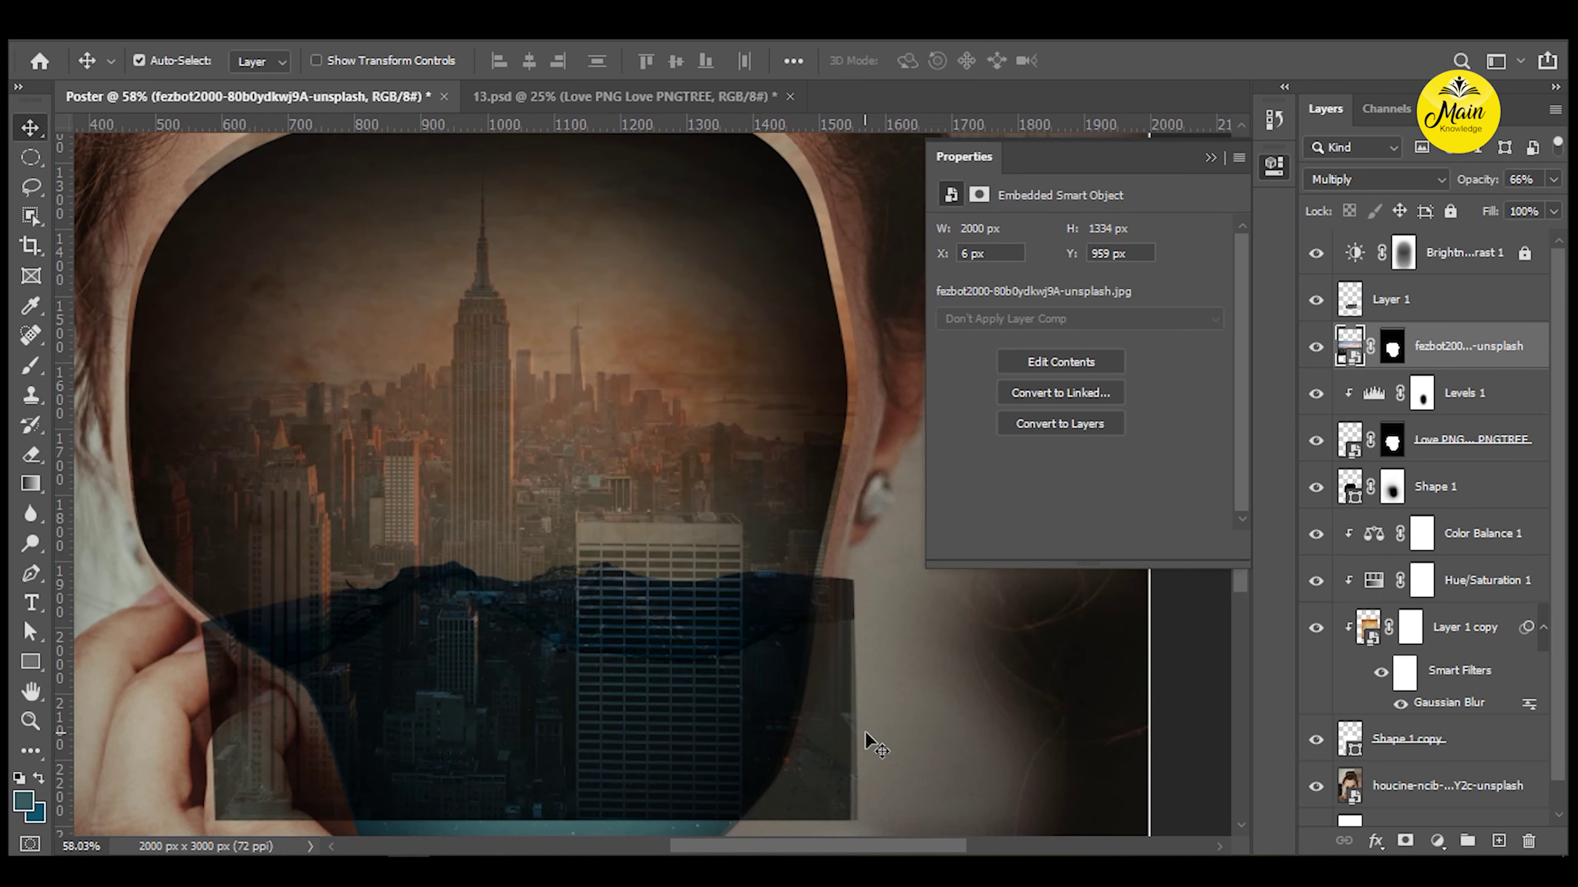
{"action": "left_click", "coordinate": [1417, 302]}
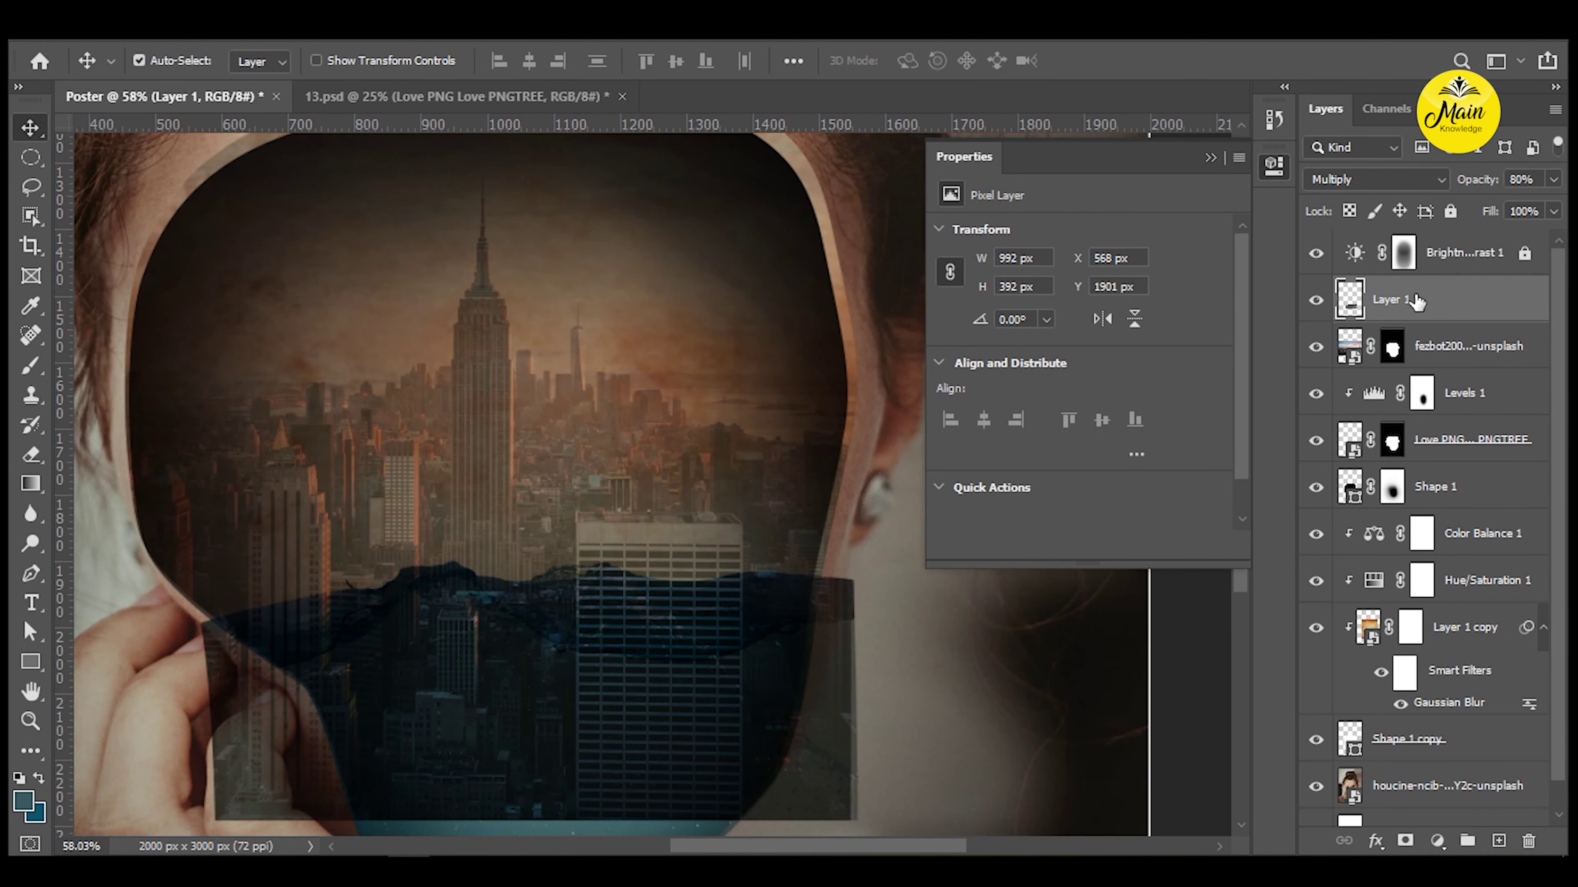
{"action": "key", "text": "shift+minus"}
{"action": "key", "text": "shift+minus"}
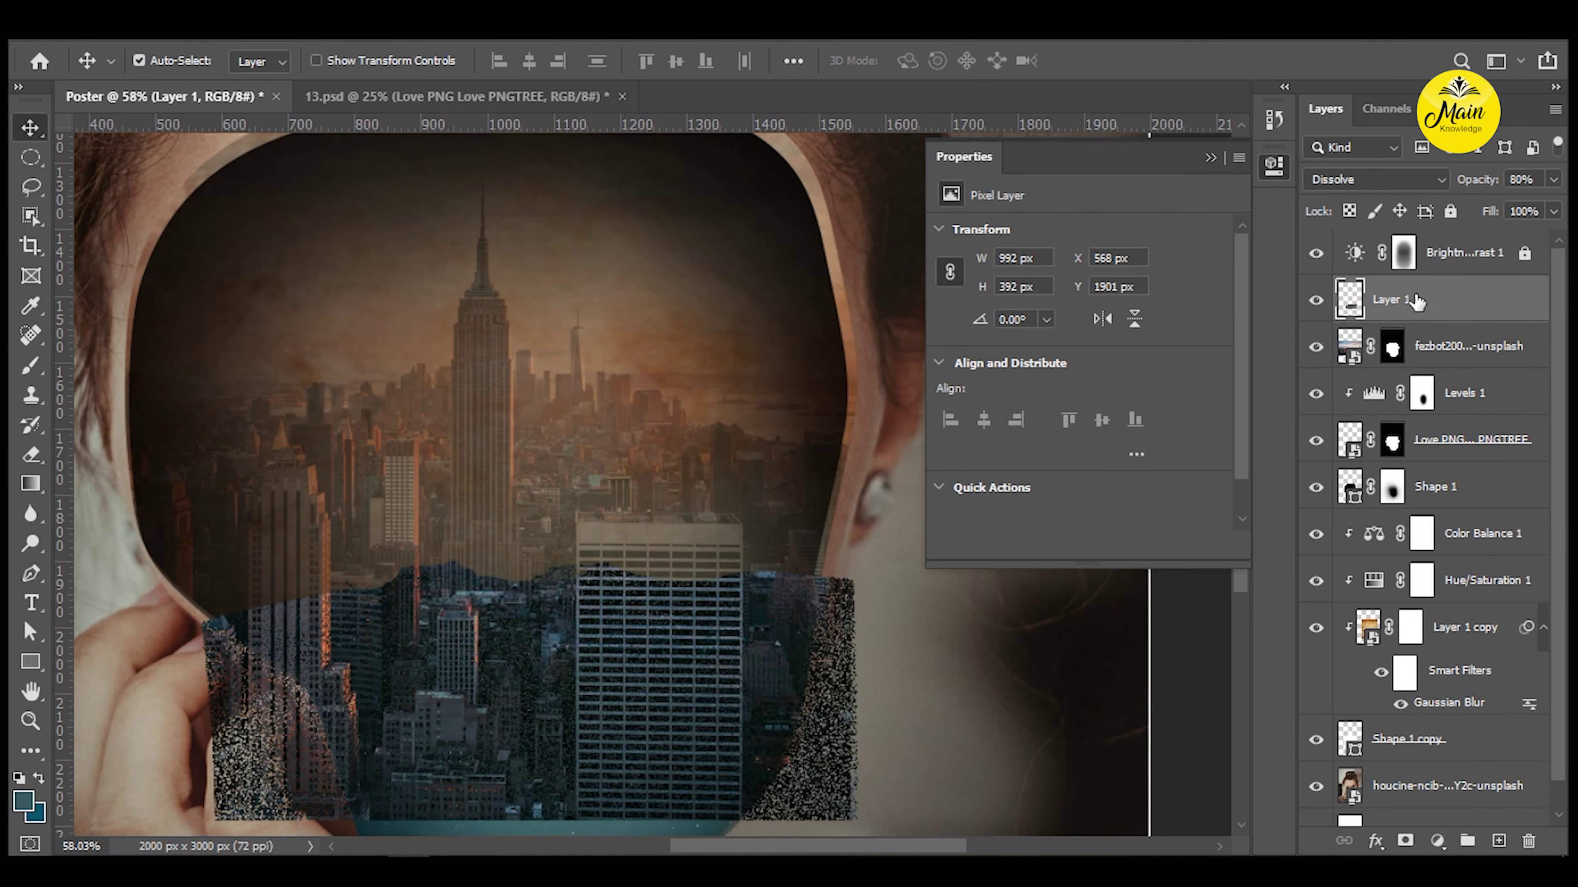
{"action": "key", "text": "shift+minus"}
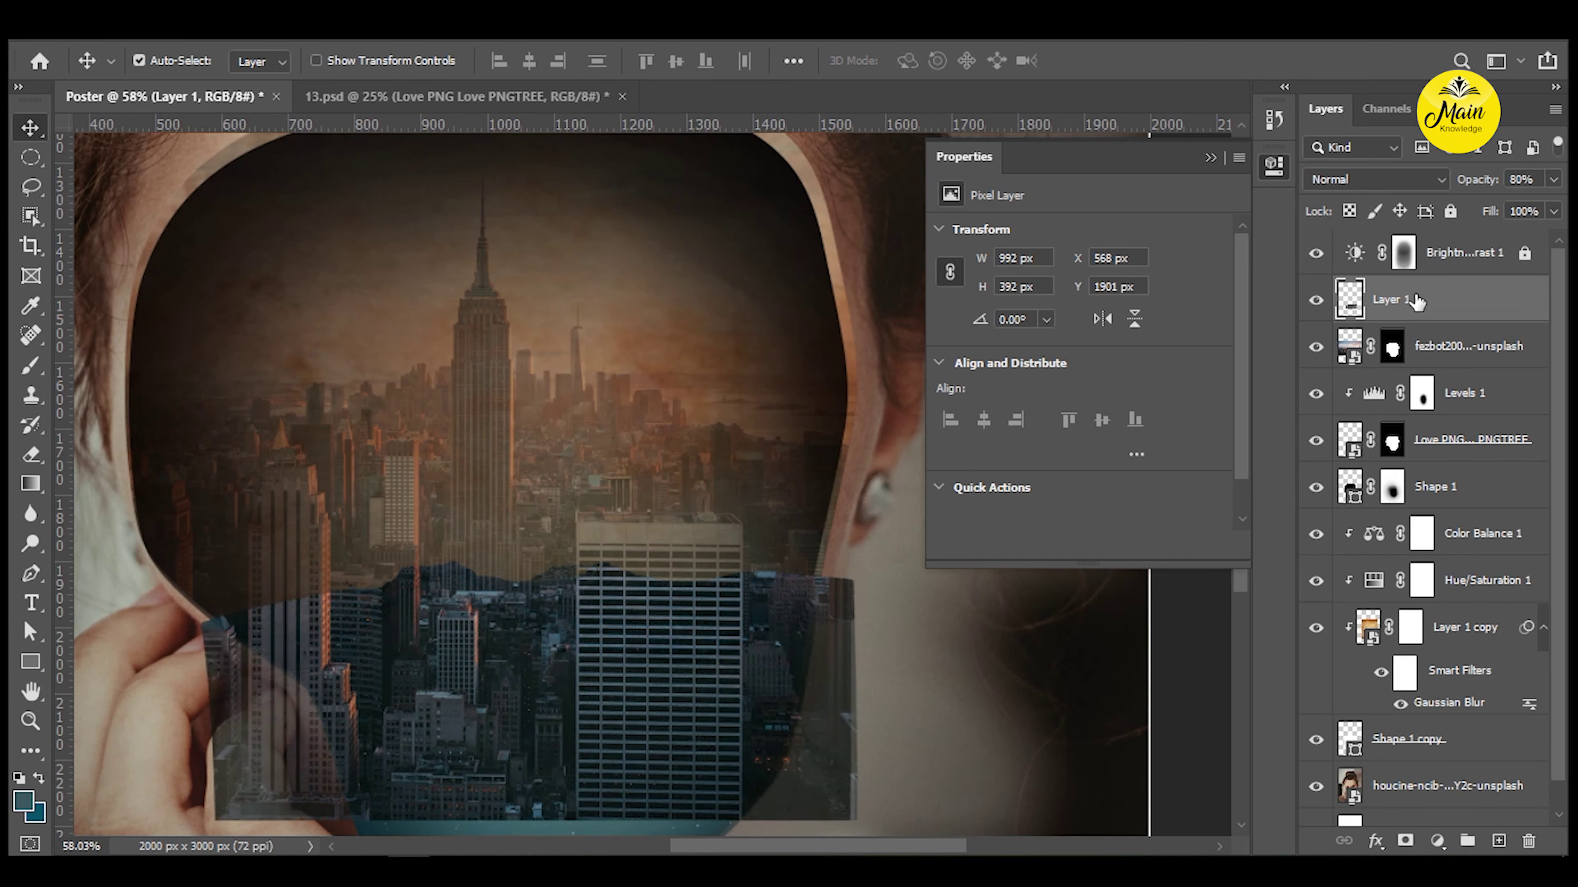
{"action": "key", "text": "shift+minus"}
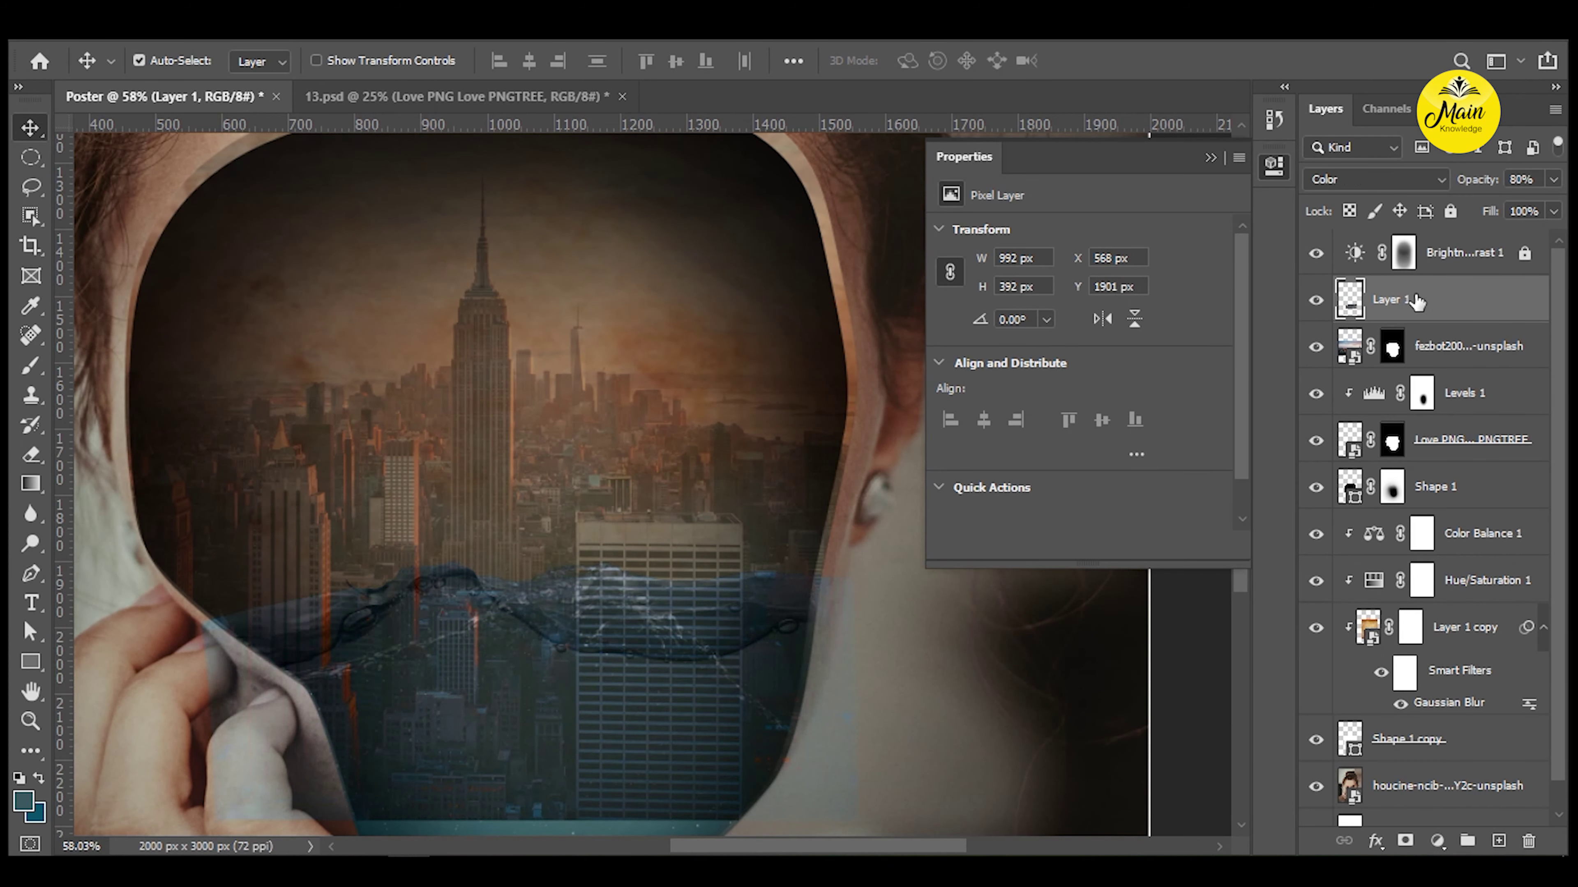
Load and then clear the face-shaped selection, and switch to the Eraser.
{"action": "left_click", "coordinate": [1399, 345], "text": "ctrl"}
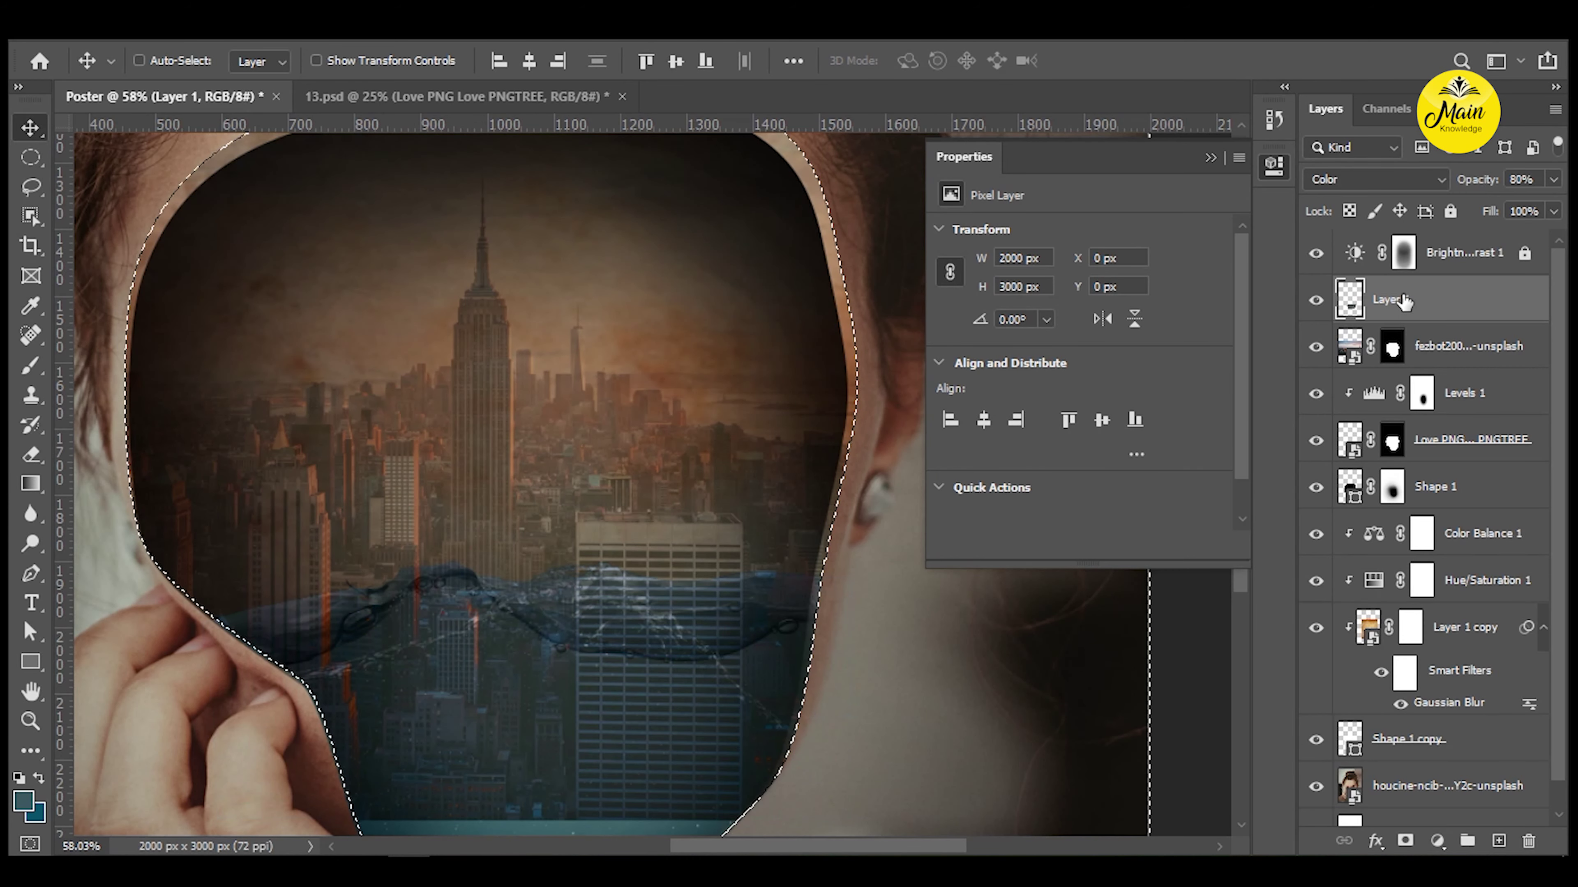
{"action": "key", "text": "ctrl+d"}
{"action": "scroll", "coordinate": [624, 584], "scroll_direction": "down", "scroll_amount": 3}
{"action": "scroll", "coordinate": [602, 622], "scroll_direction": "down", "scroll_amount": 2}
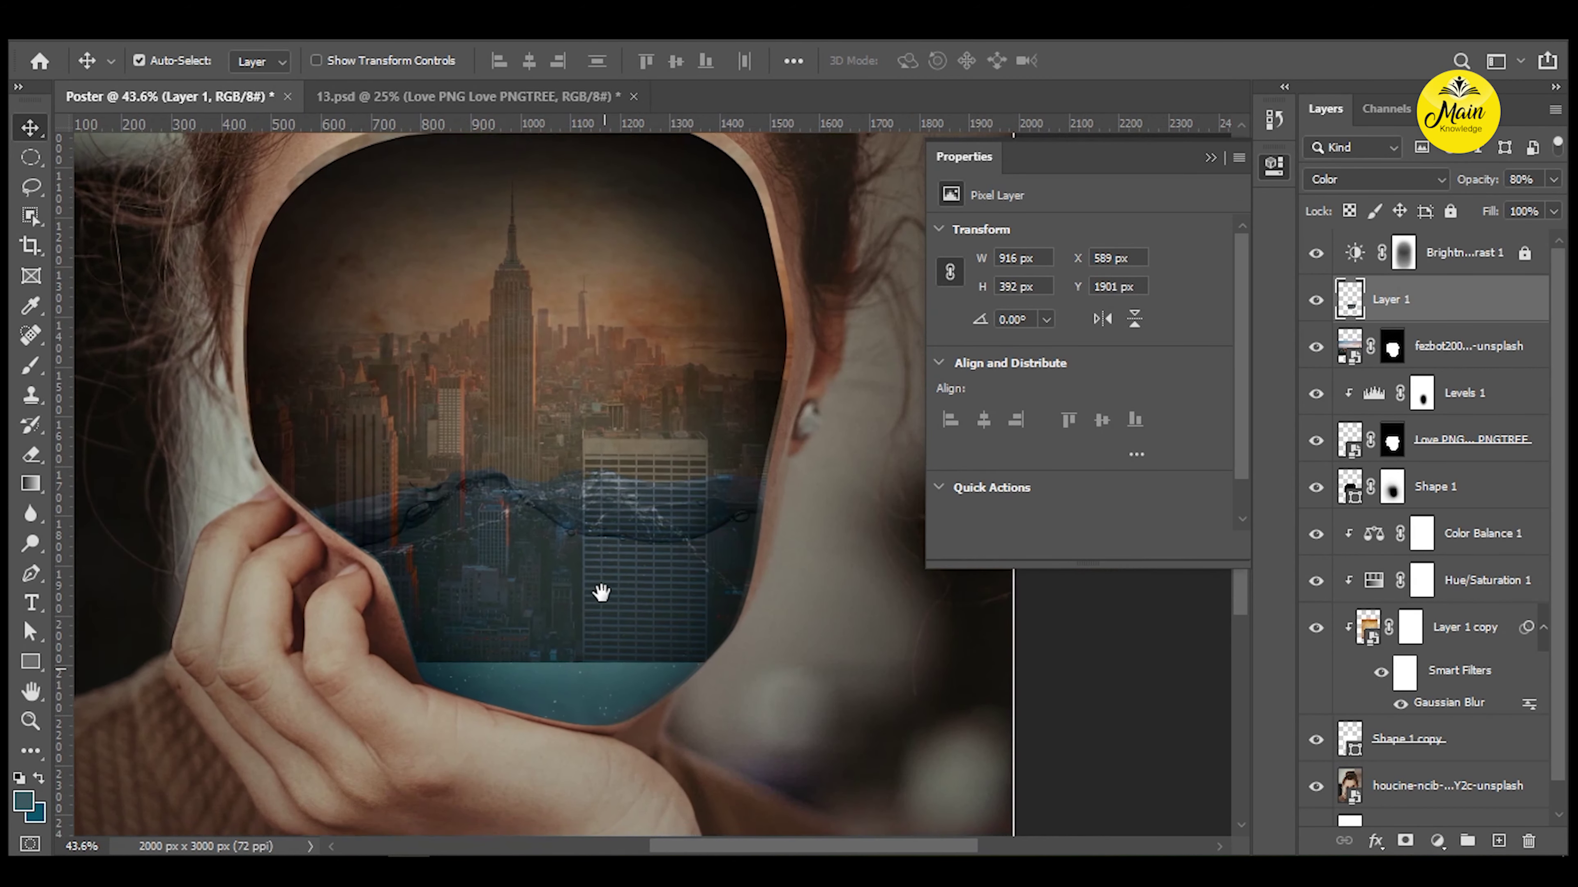
{"action": "key", "text": "e"}
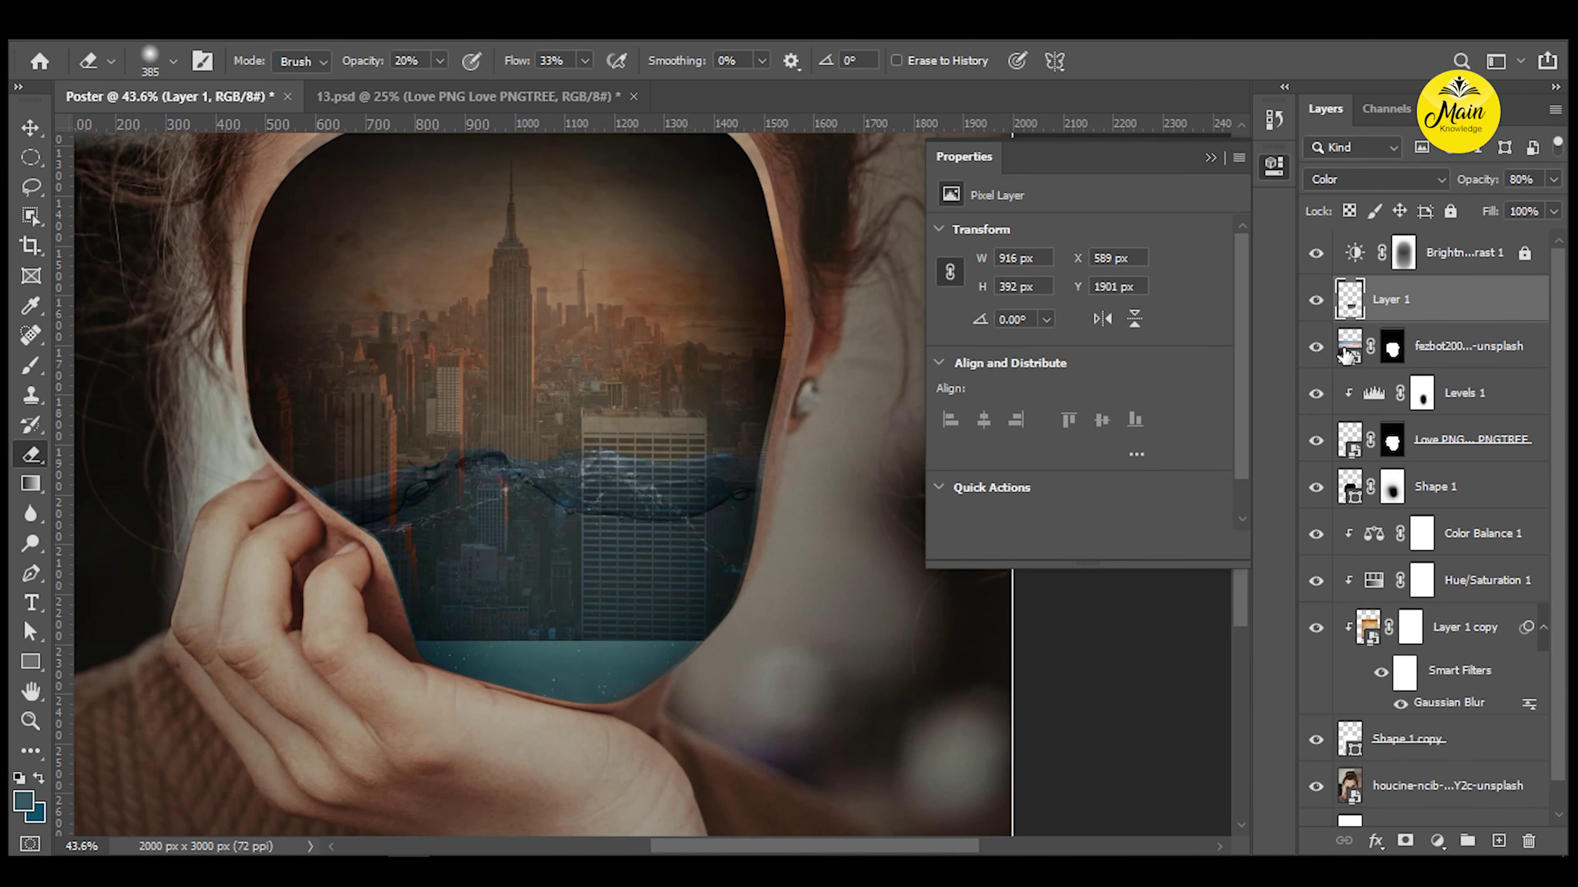
Select the skyline's layer mask and fade the building in the lower water area.
{"action": "left_click", "coordinate": [1351, 351]}
{"action": "left_click", "coordinate": [1393, 348]}
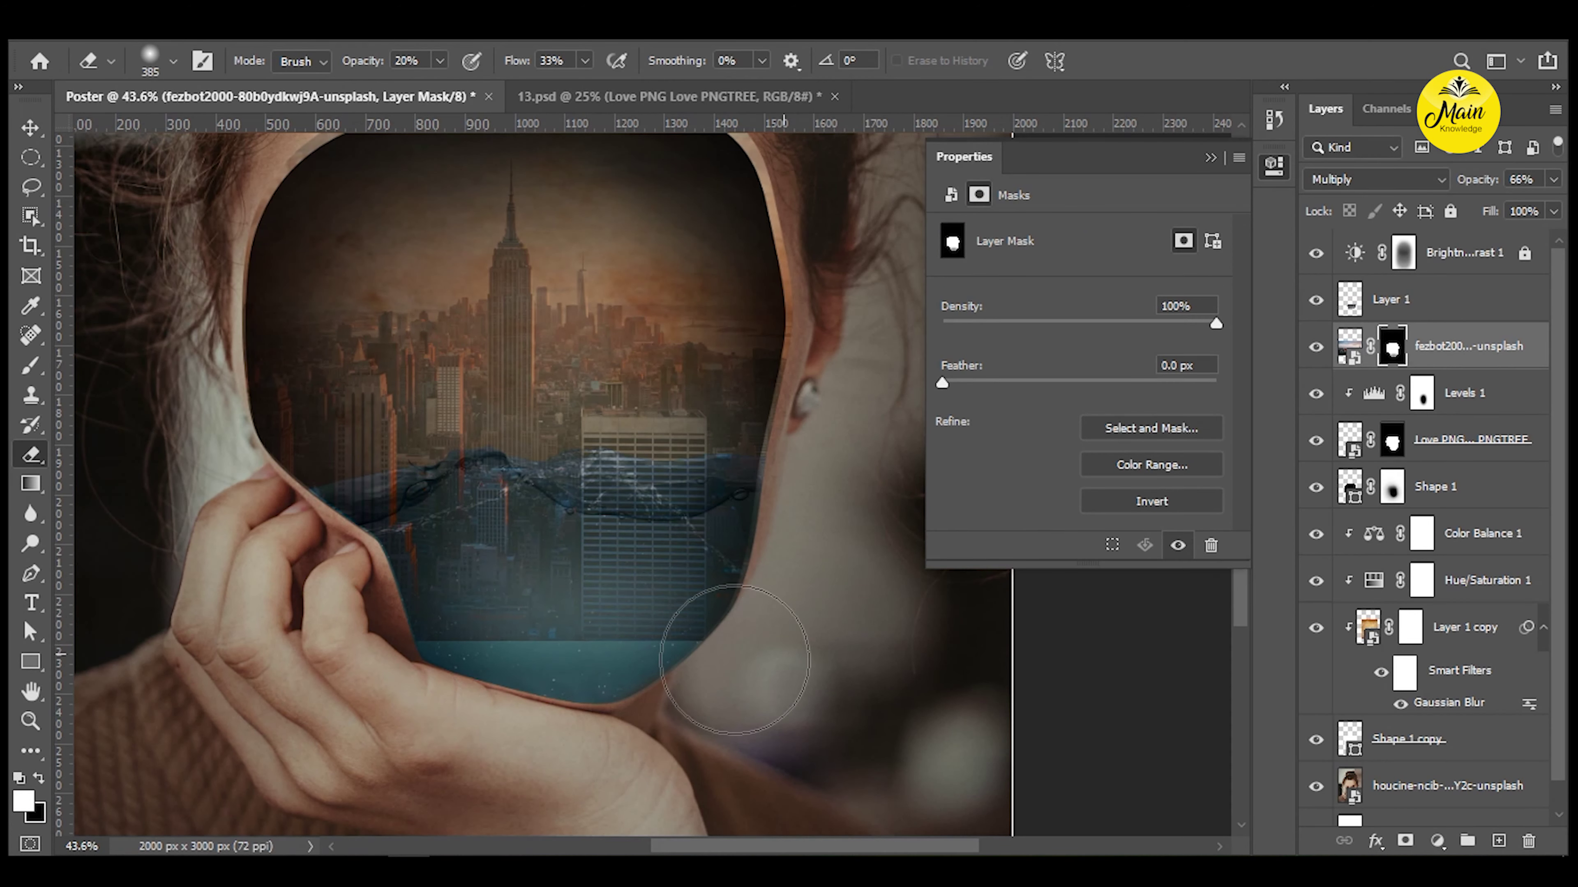
{"action": "left_click_drag", "start_coordinate": [330, 673], "coordinate": [595, 633]}
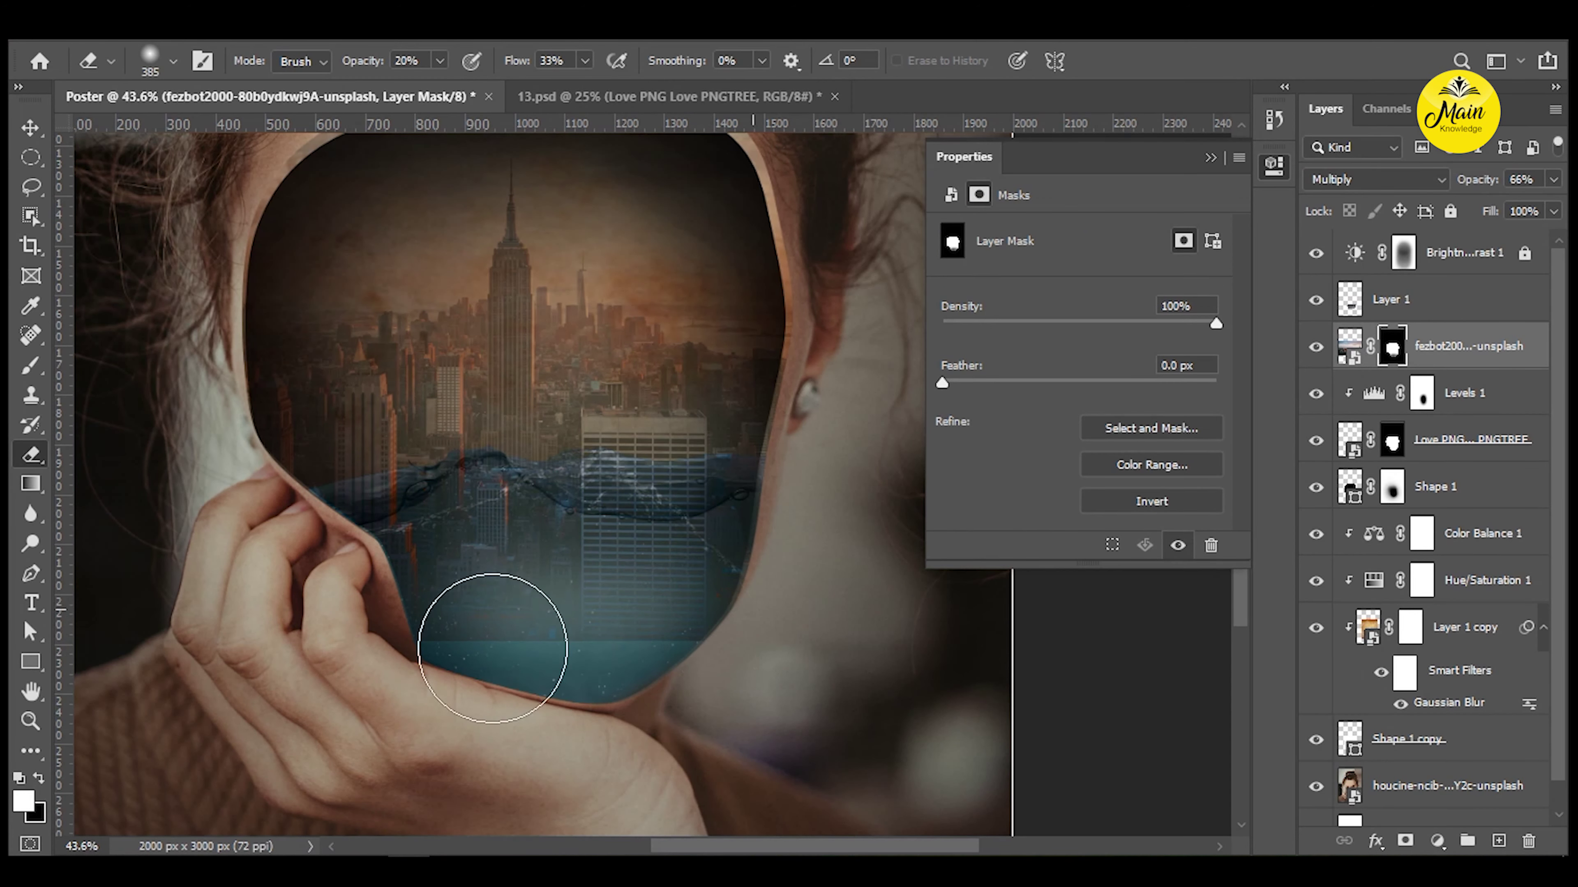
{"action": "key", "text": "v"}
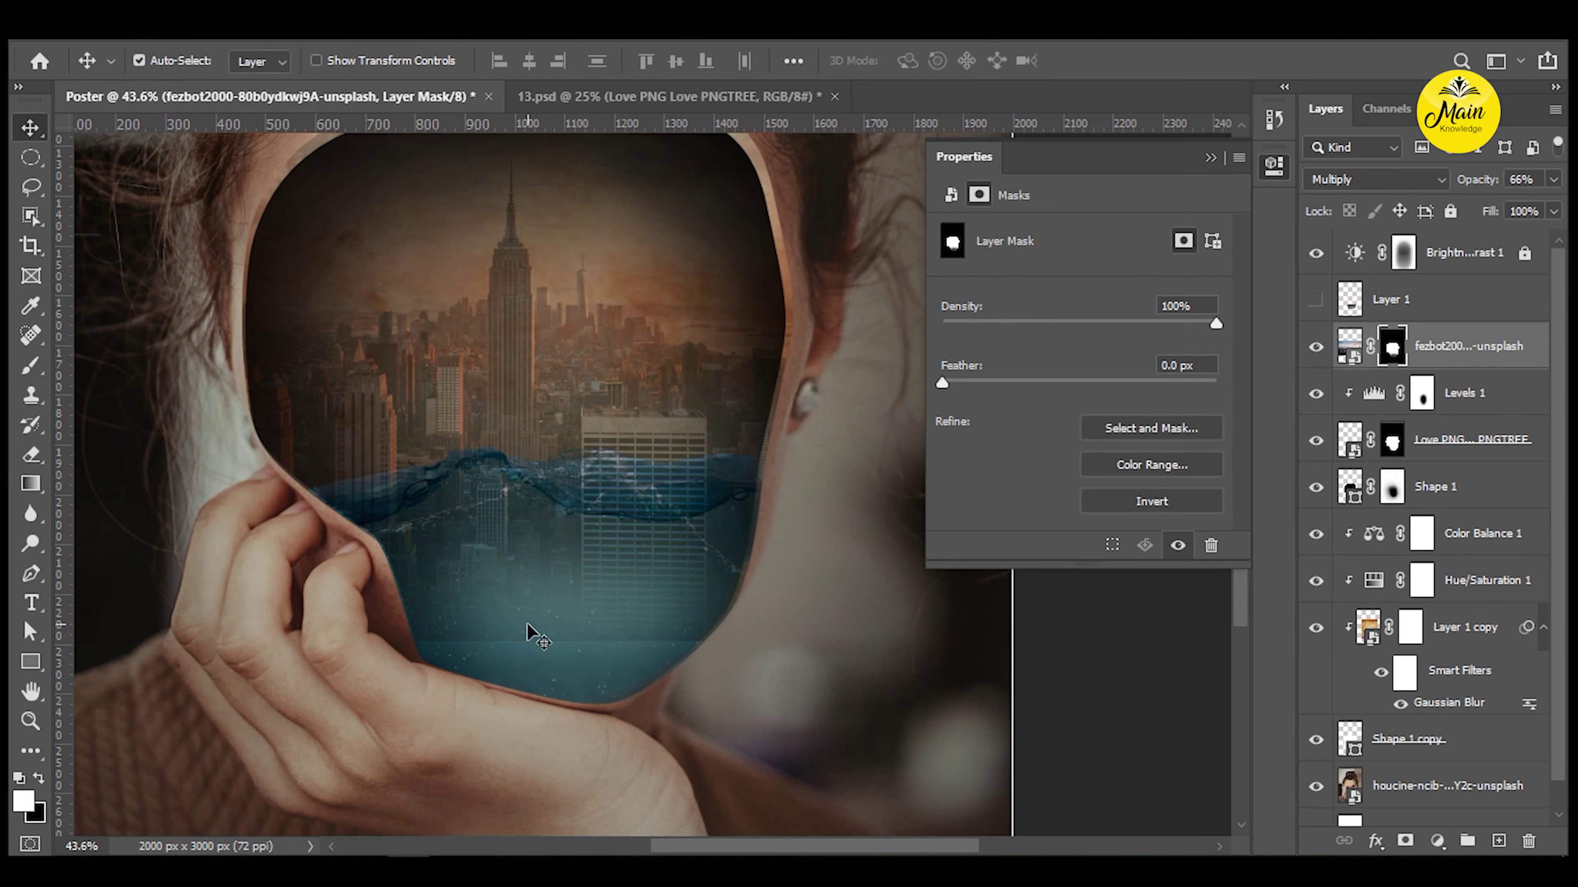
Paint black on the mask with a soft brush to hide buildings under the waterline.
{"action": "key", "text": "b"}
{"action": "key", "text": "x"}
{"action": "mouse_move", "coordinate": [603, 629]}
{"action": "left_mouse_down"}
{"action": "mouse_move", "coordinate": [722, 617]}
{"action": "mouse_move", "coordinate": [563, 627]}
{"action": "mouse_move", "coordinate": [578, 628]}
{"action": "left_mouse_up"}
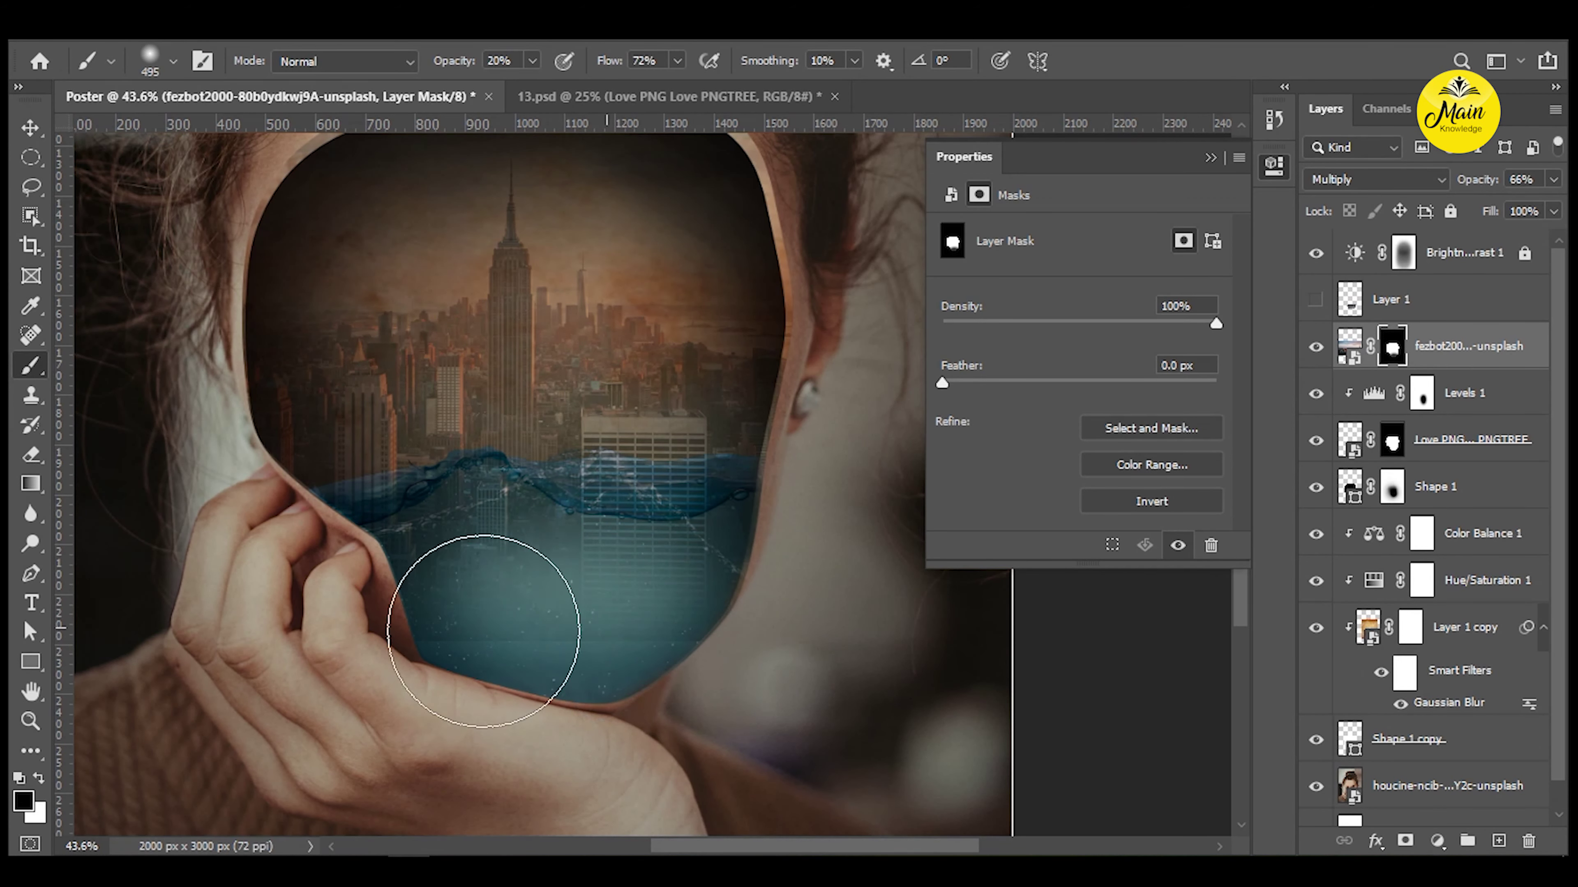
{"action": "right_click", "coordinate": [604, 555]}
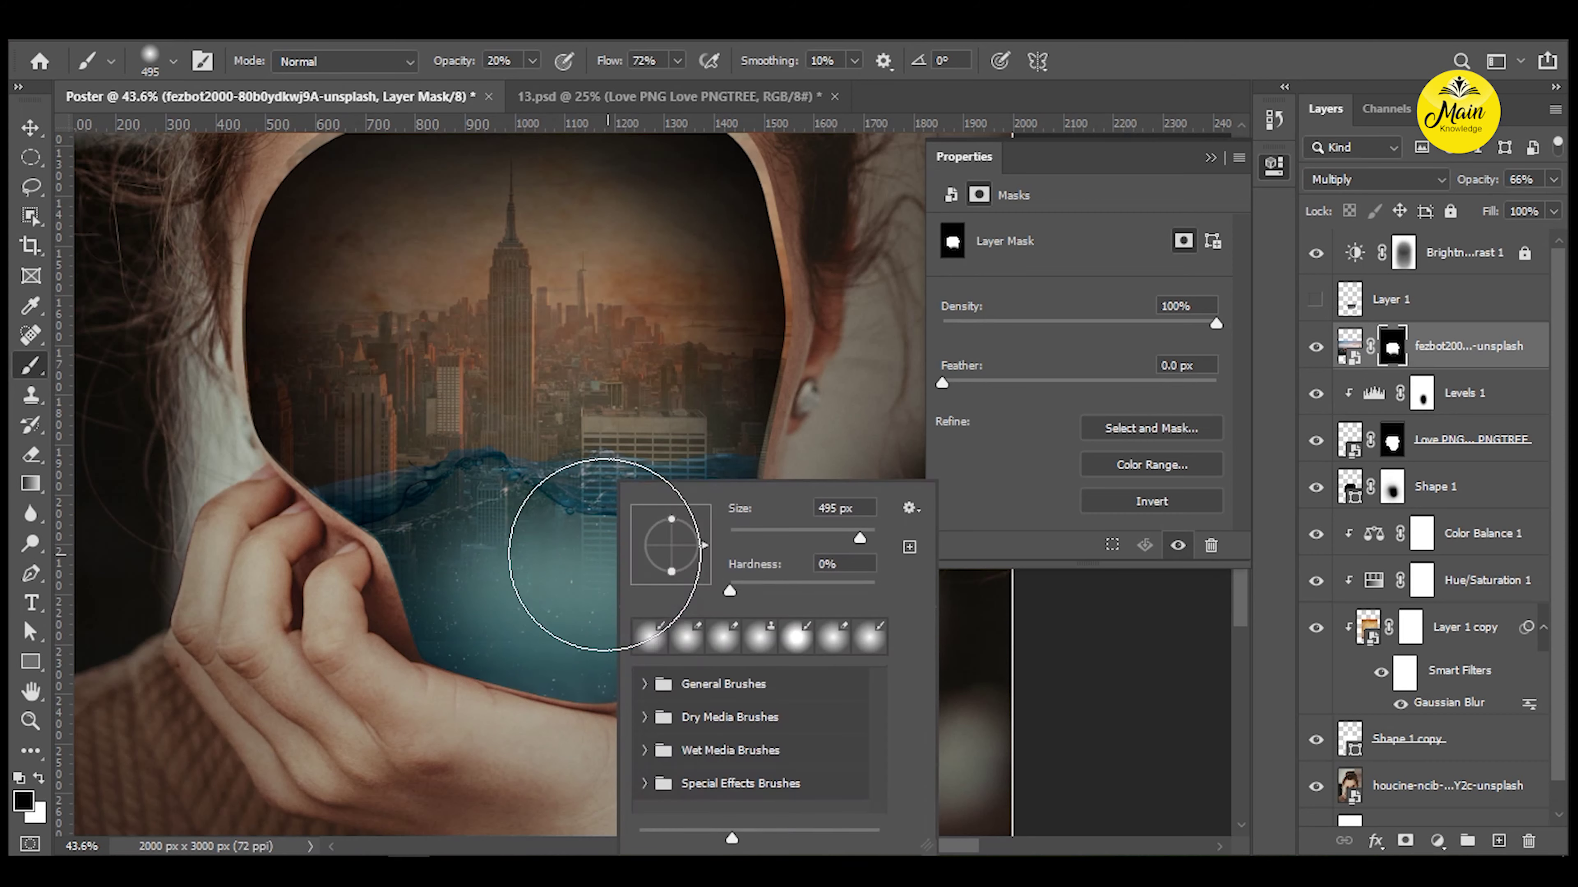
{"action": "key", "text": "Return"}
{"action": "scroll", "coordinate": [746, 398], "scroll_direction": "up", "scroll_amount": 3}
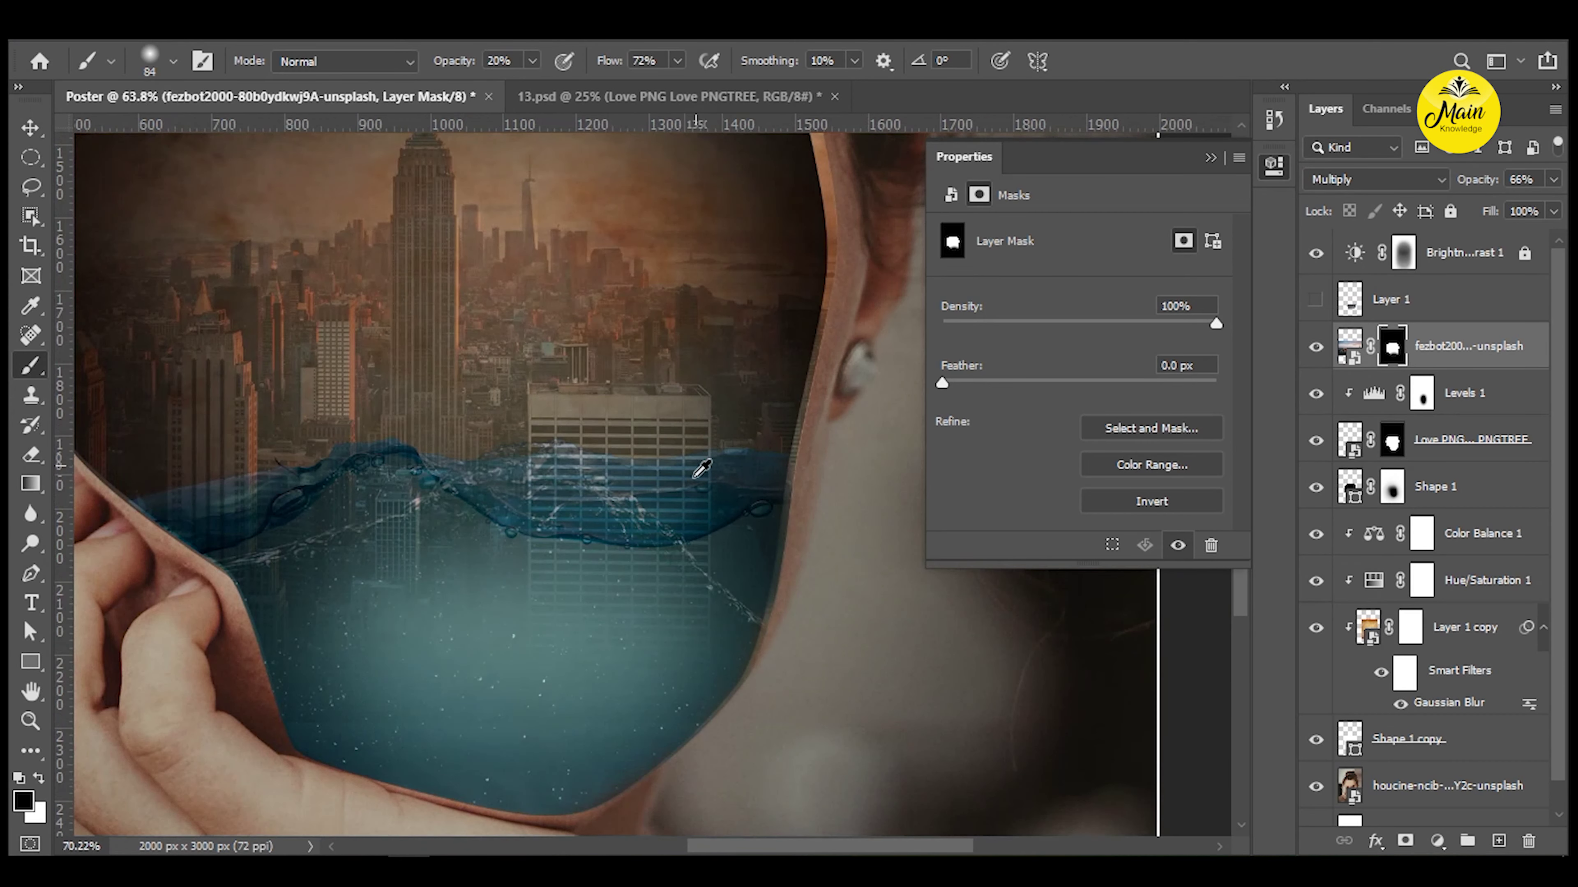
{"action": "scroll", "coordinate": [652, 460], "scroll_direction": "up", "scroll_amount": 3}
{"action": "scroll", "coordinate": [554, 526], "scroll_direction": "up", "scroll_amount": 2}
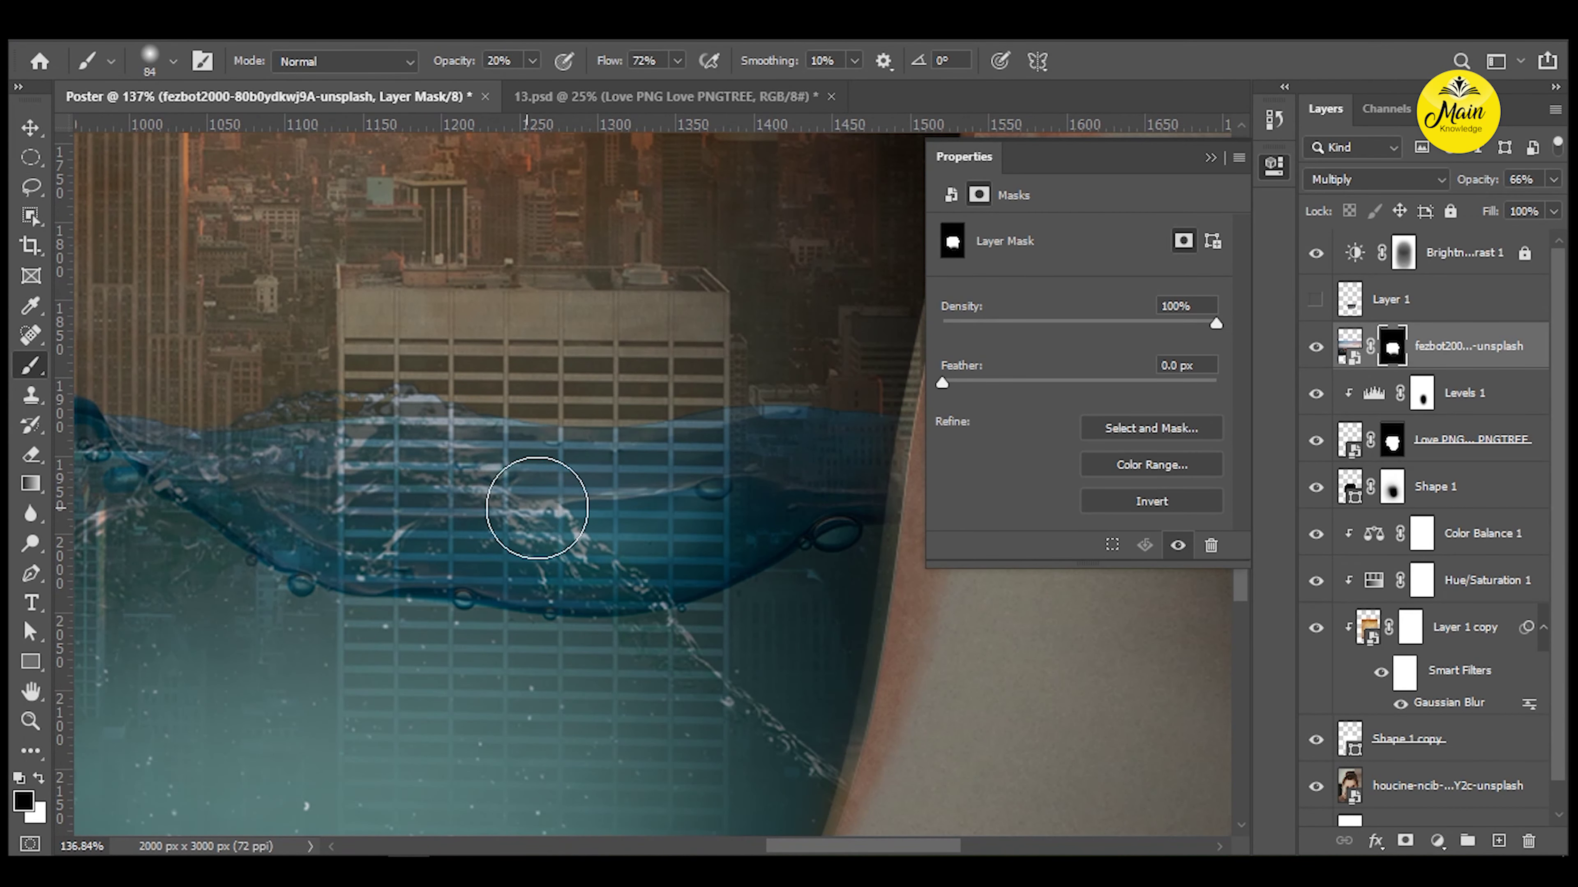
{"action": "left_click_drag", "start_coordinate": [575, 508], "coordinate": [743, 524]}
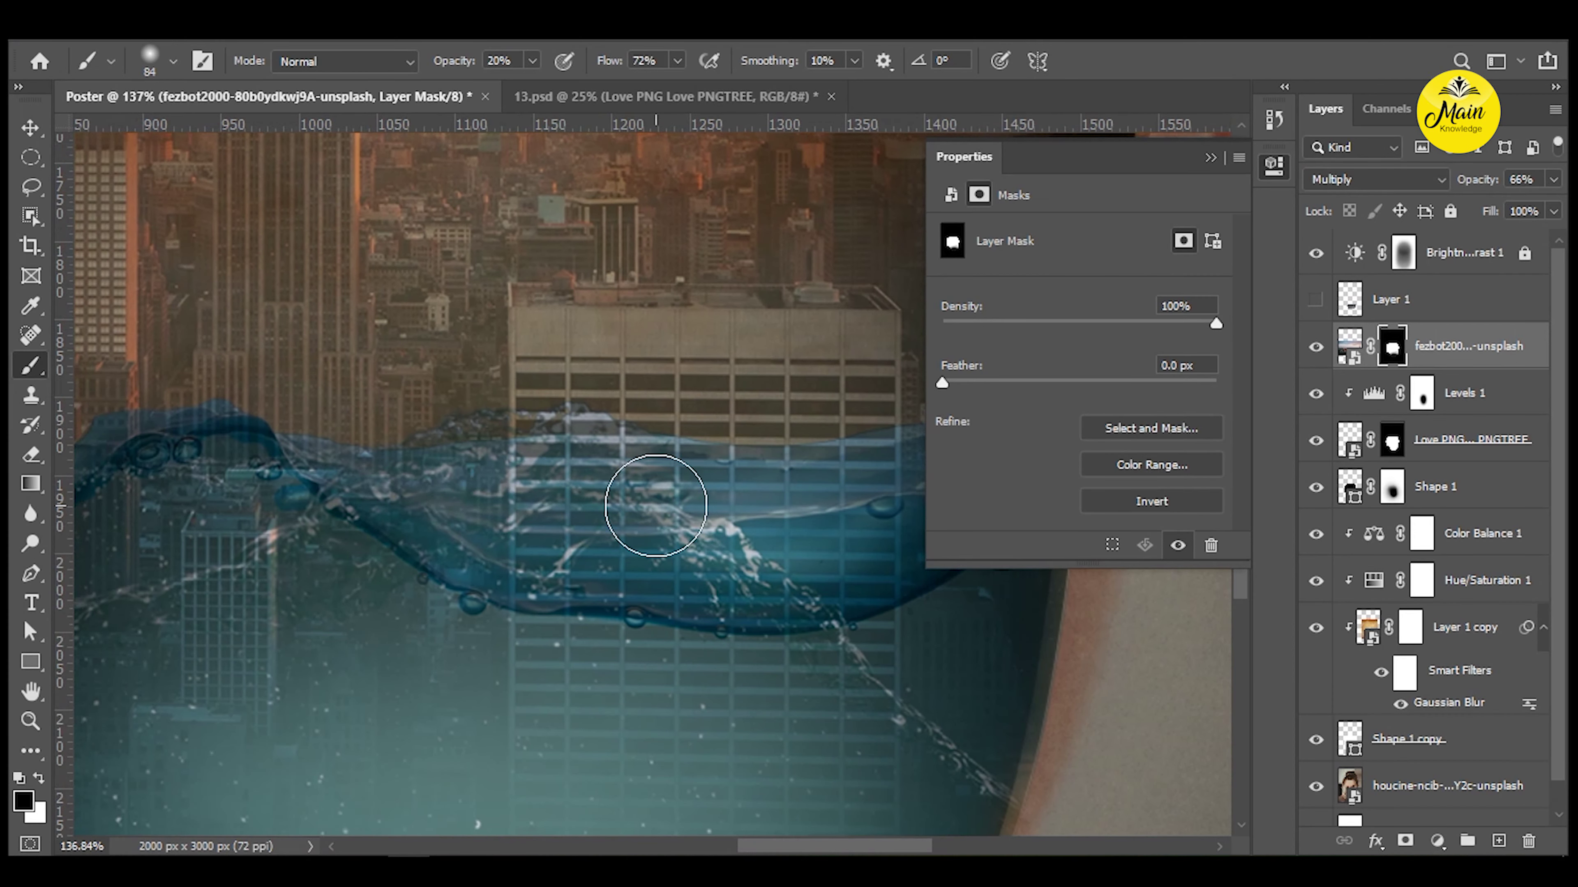
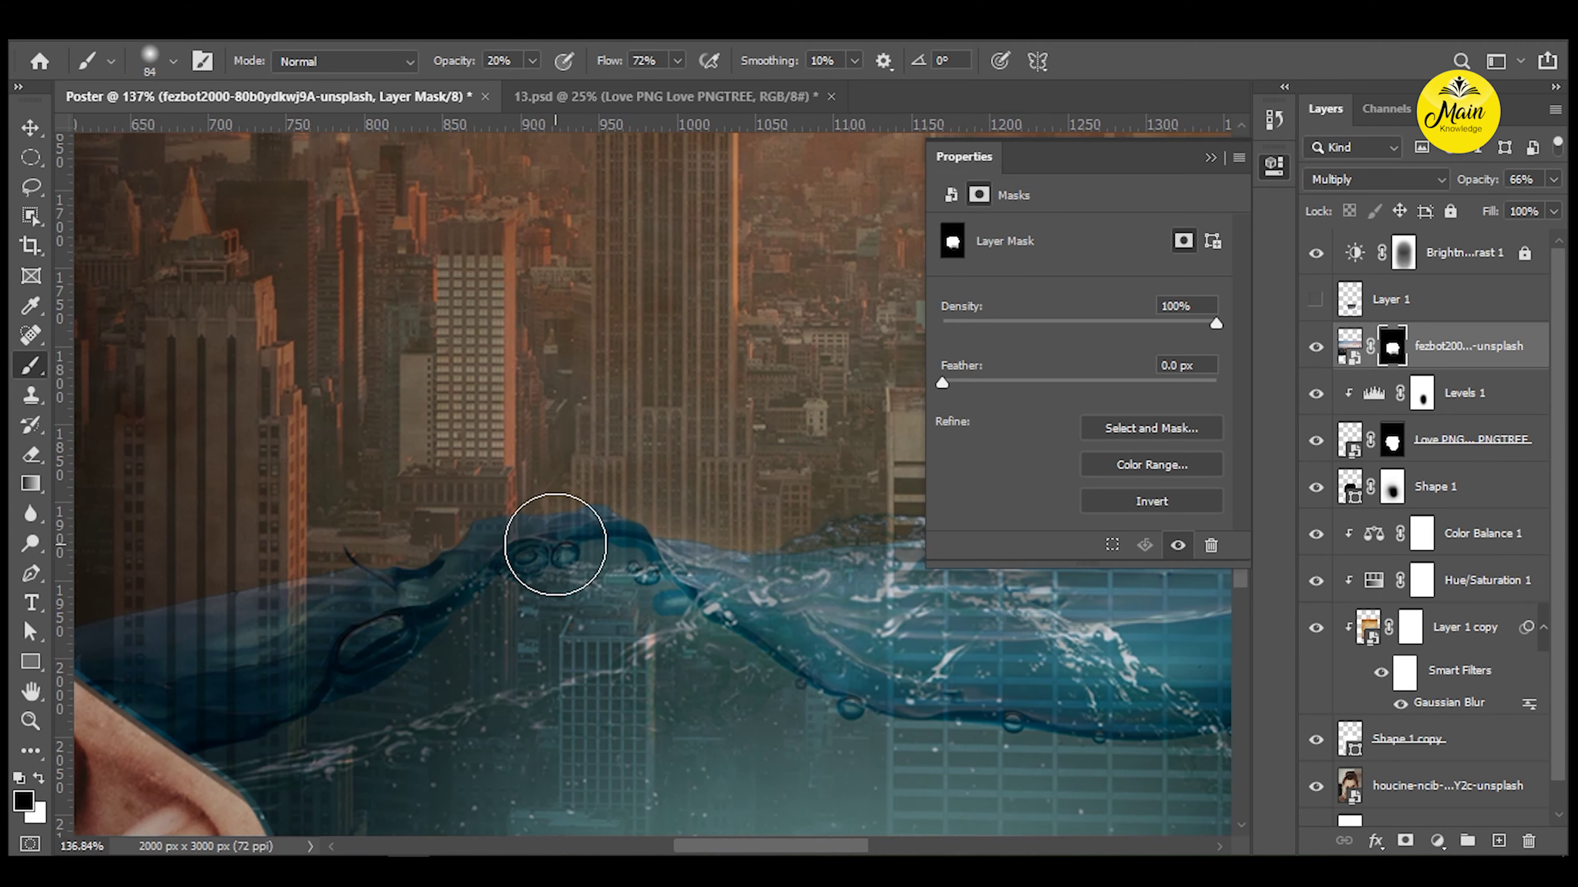
Brush the fezbot mask along the water's edge and nudge the city image slightly left.
{"action": "mouse_move", "coordinate": [621, 551]}
{"action": "left_mouse_down"}
{"action": "mouse_move", "coordinate": [441, 571]}
{"action": "mouse_move", "coordinate": [224, 651]}
{"action": "mouse_move", "coordinate": [363, 606]}
{"action": "left_mouse_up"}
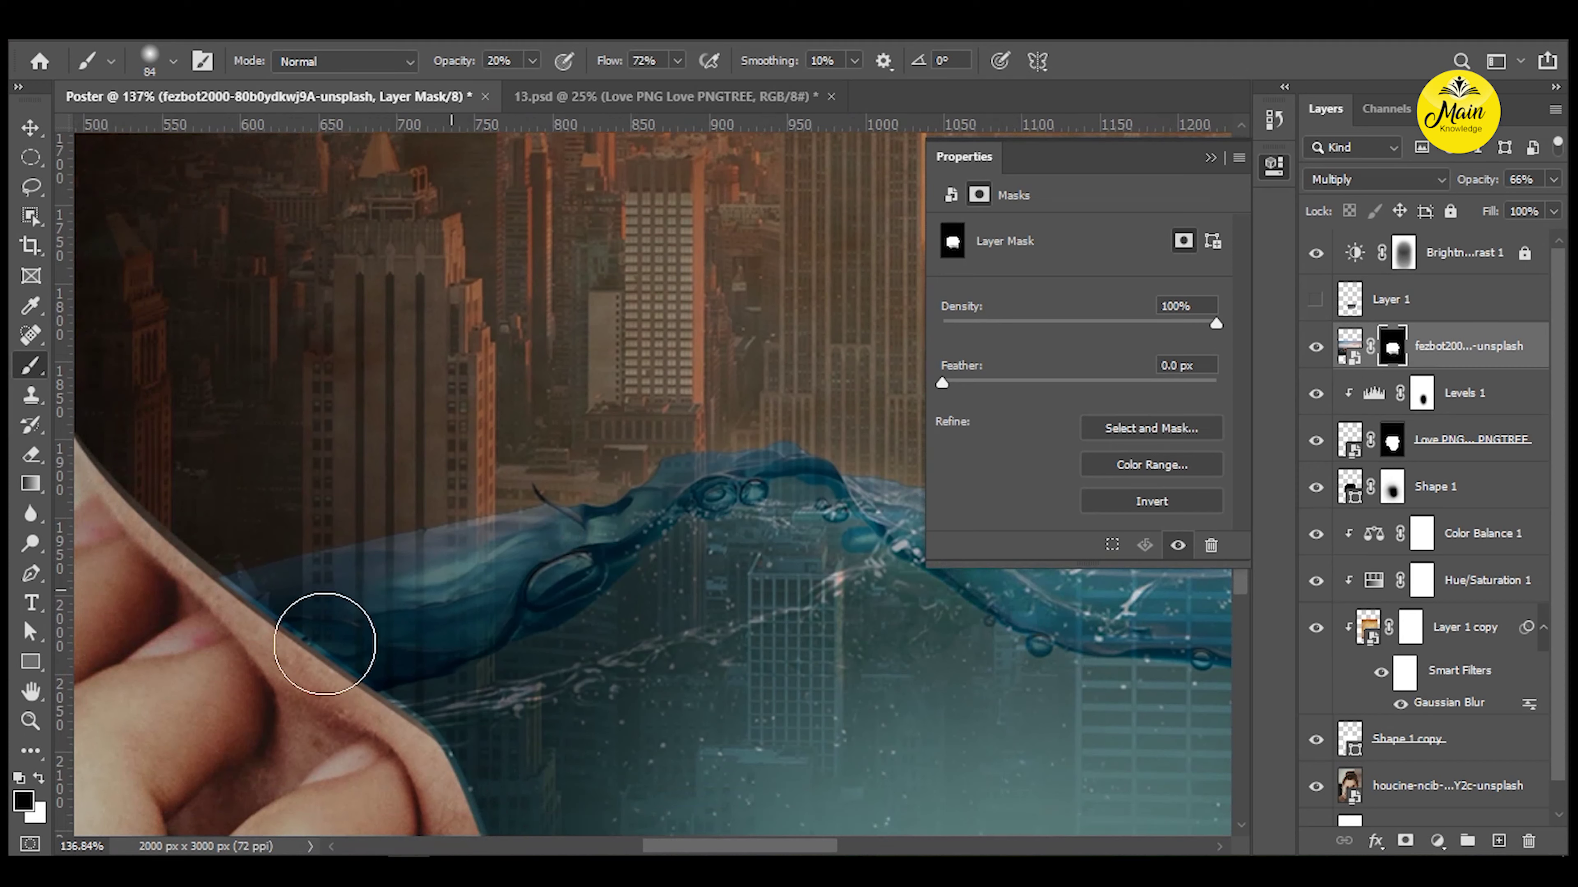
{"action": "key", "text": "v"}
{"action": "scroll", "coordinate": [323, 634], "scroll_direction": "up", "scroll_amount": 3}
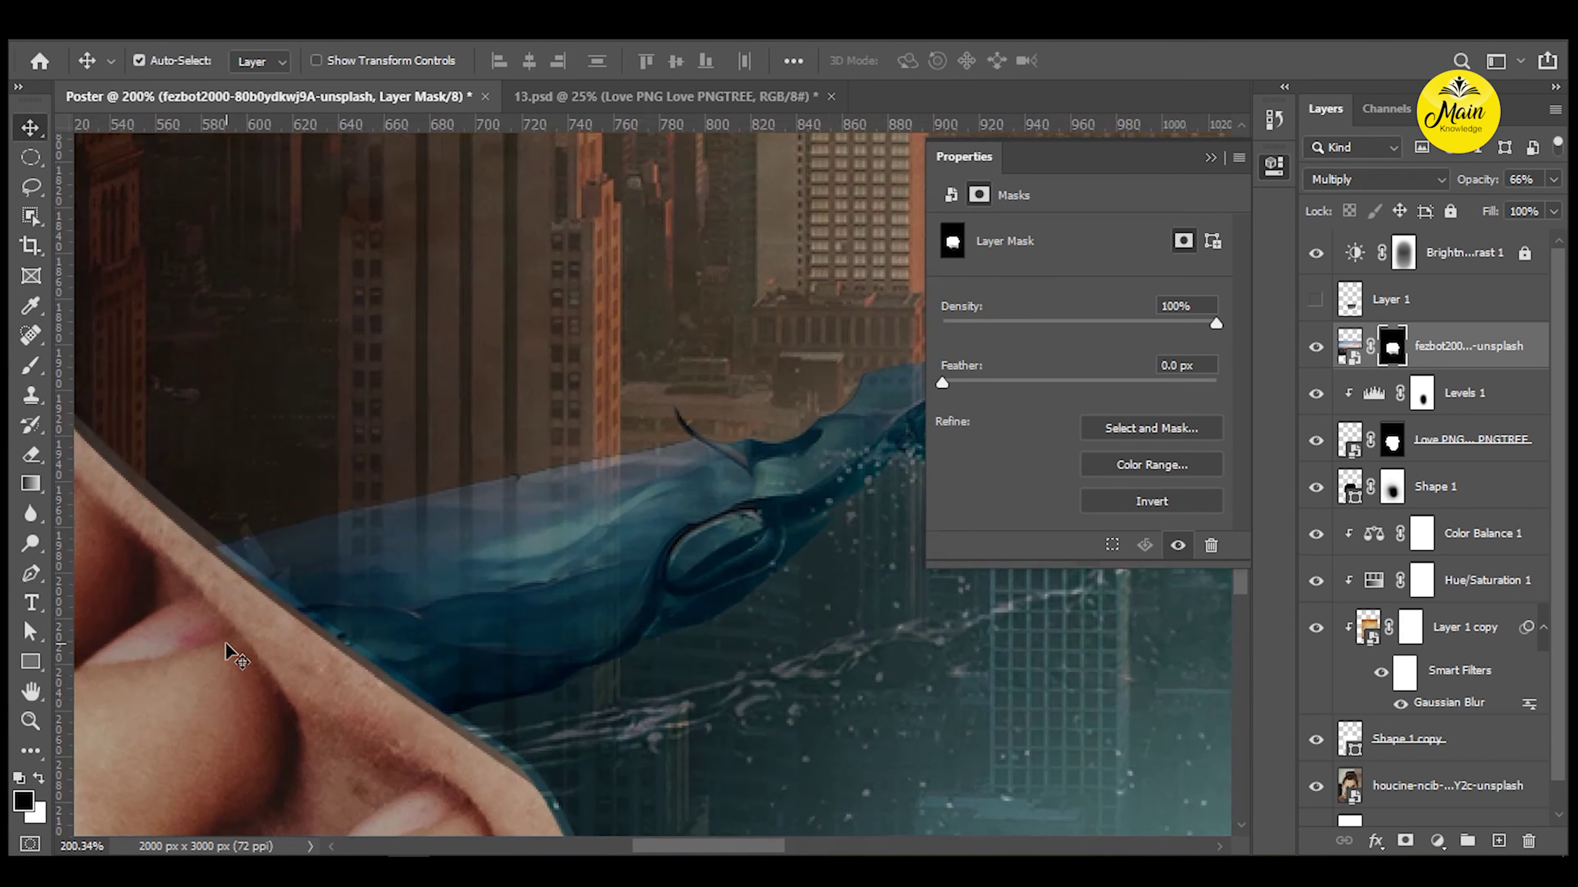
{"action": "scroll", "coordinate": [324, 606], "scroll_direction": "up", "scroll_amount": 3}
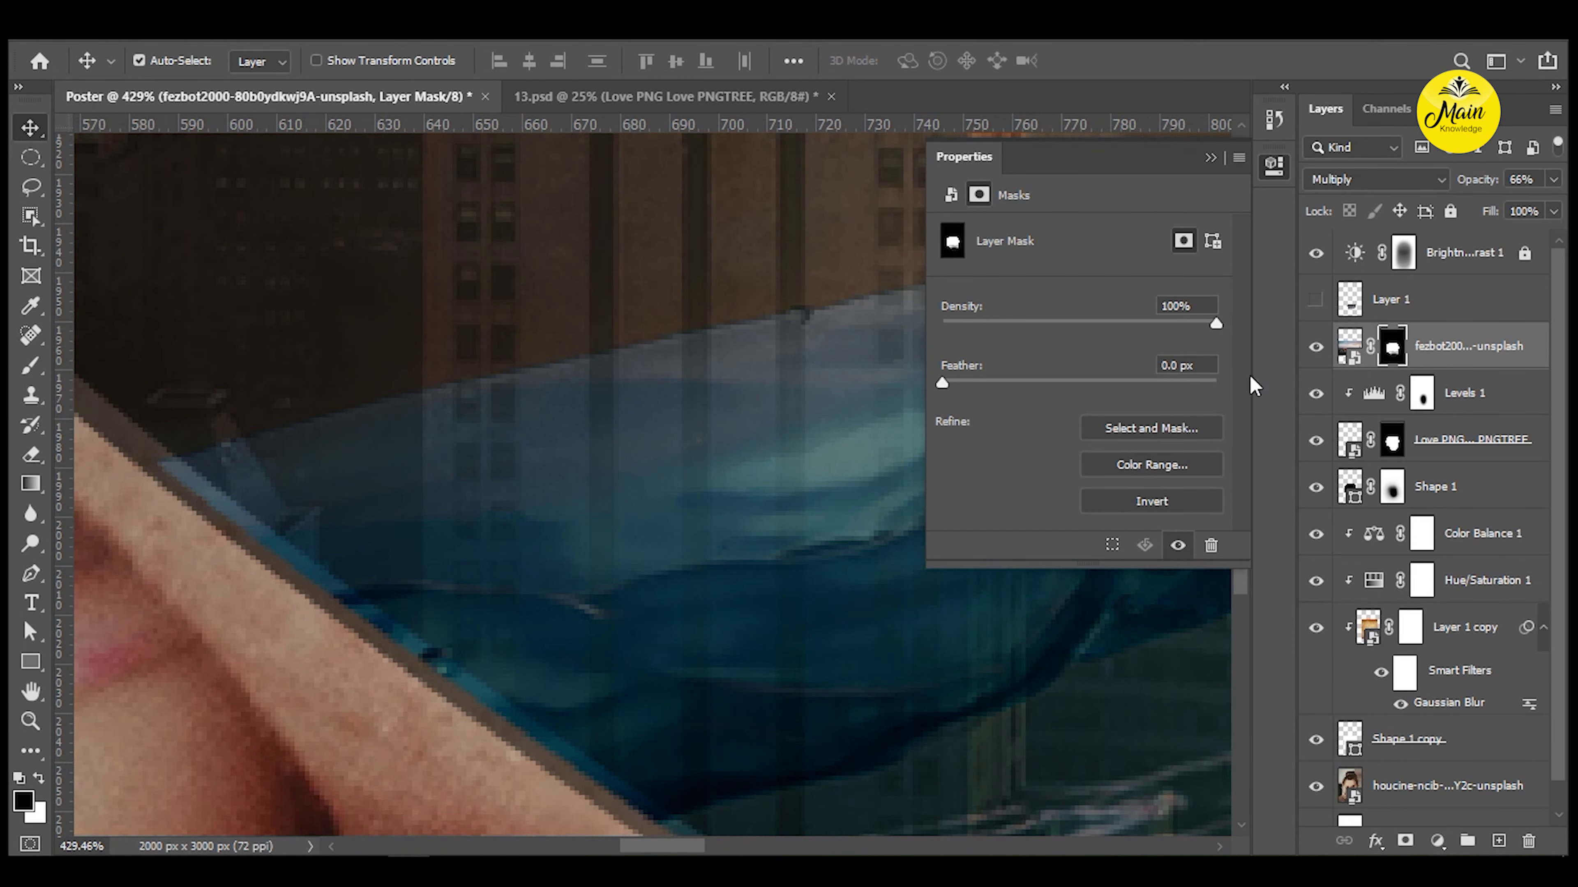
{"action": "left_click", "coordinate": [1468, 338]}
{"action": "key", "text": "Right"}
{"action": "key", "text": "Left"}
{"action": "key", "text": "Left"}
{"action": "key", "text": "Left"}
{"action": "key", "text": "Left"}
{"action": "key", "text": "Left"}
{"action": "key", "text": "Left"}
{"action": "key", "text": "Left"}
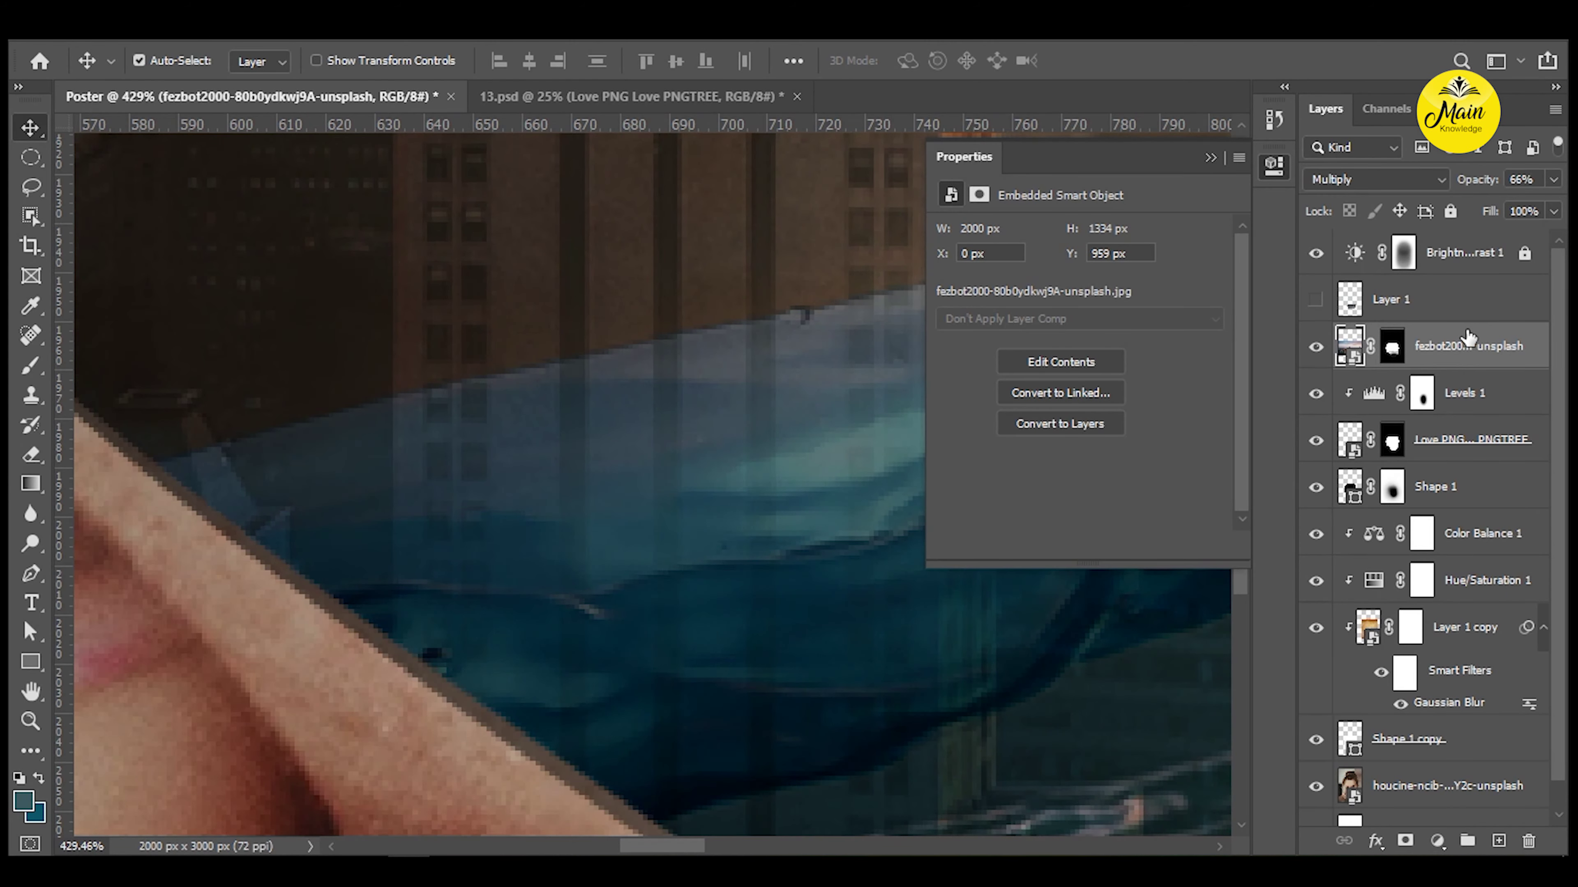
{"action": "key", "text": "Tab"}
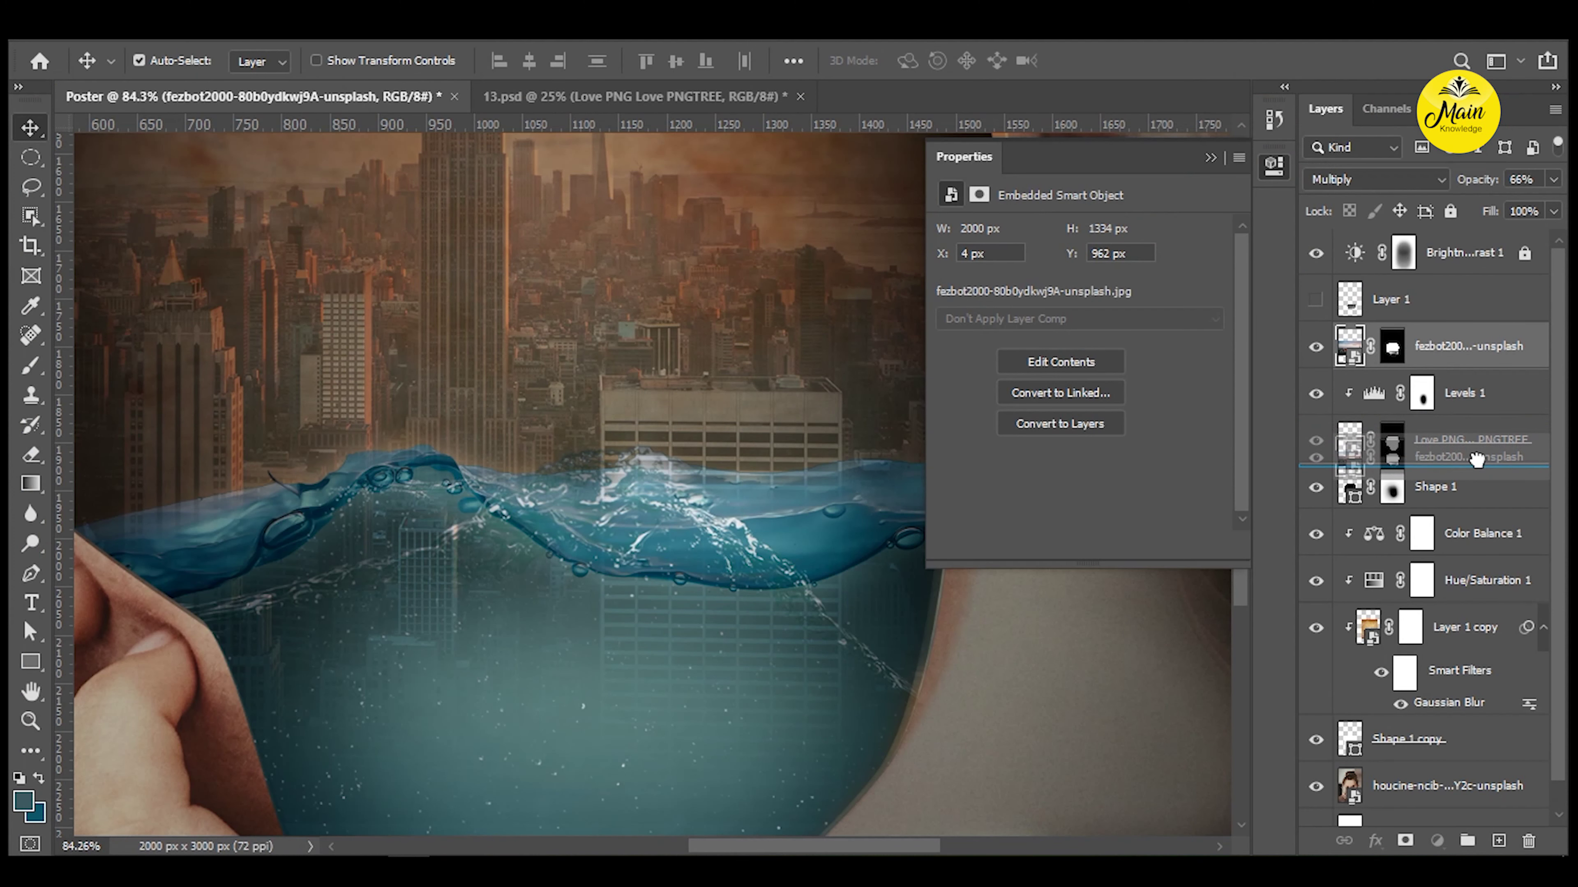
Move fezbot below Love PNG, copy the water-shaped area to Layer 2, and clip it to the water.
{"action": "left_click_drag", "start_coordinate": [1476, 458], "coordinate": [1481, 467]}
{"action": "left_click_drag", "start_coordinate": [794, 489], "coordinate": [850, 502]}
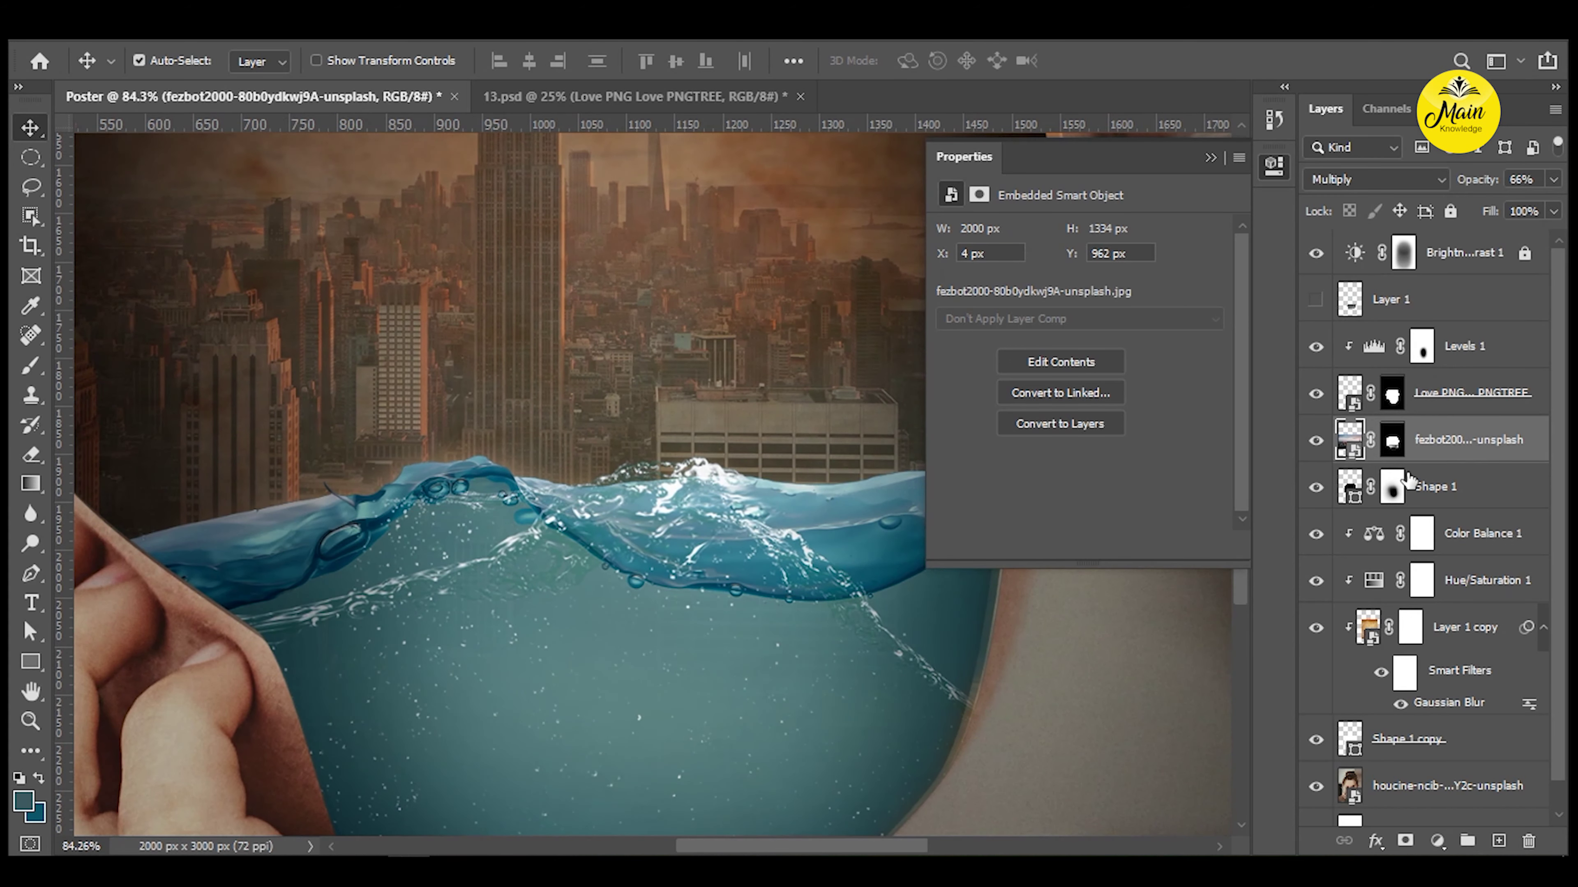
{"action": "left_click", "coordinate": [1390, 439], "text": "ctrl"}
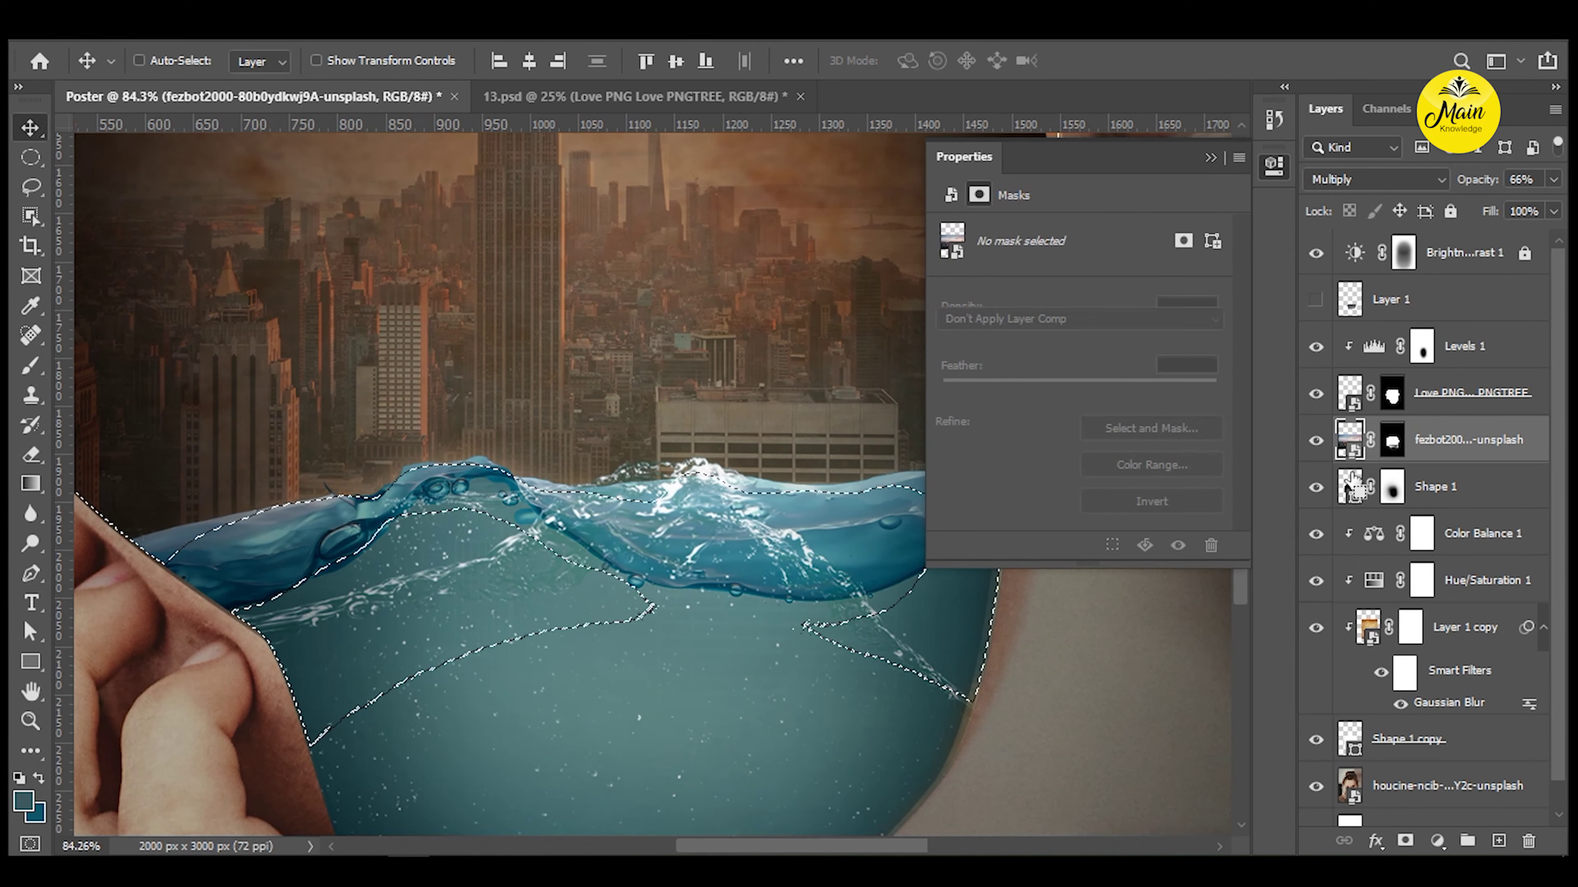
{"action": "left_click", "coordinate": [1343, 392], "text": "ctrl"}
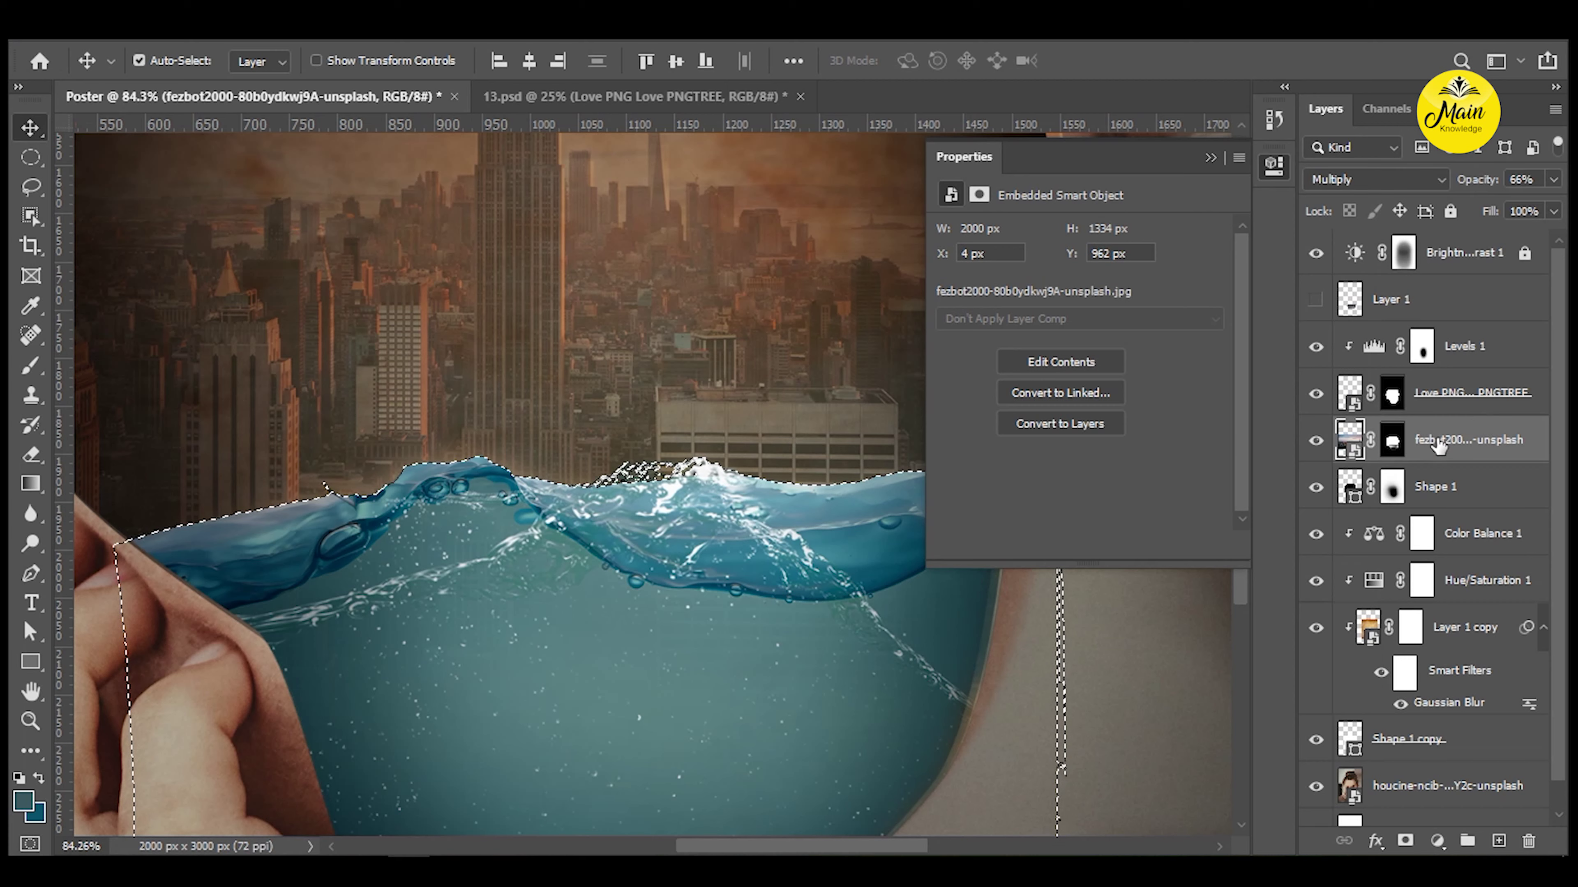
{"action": "key", "text": "ctrl+j"}
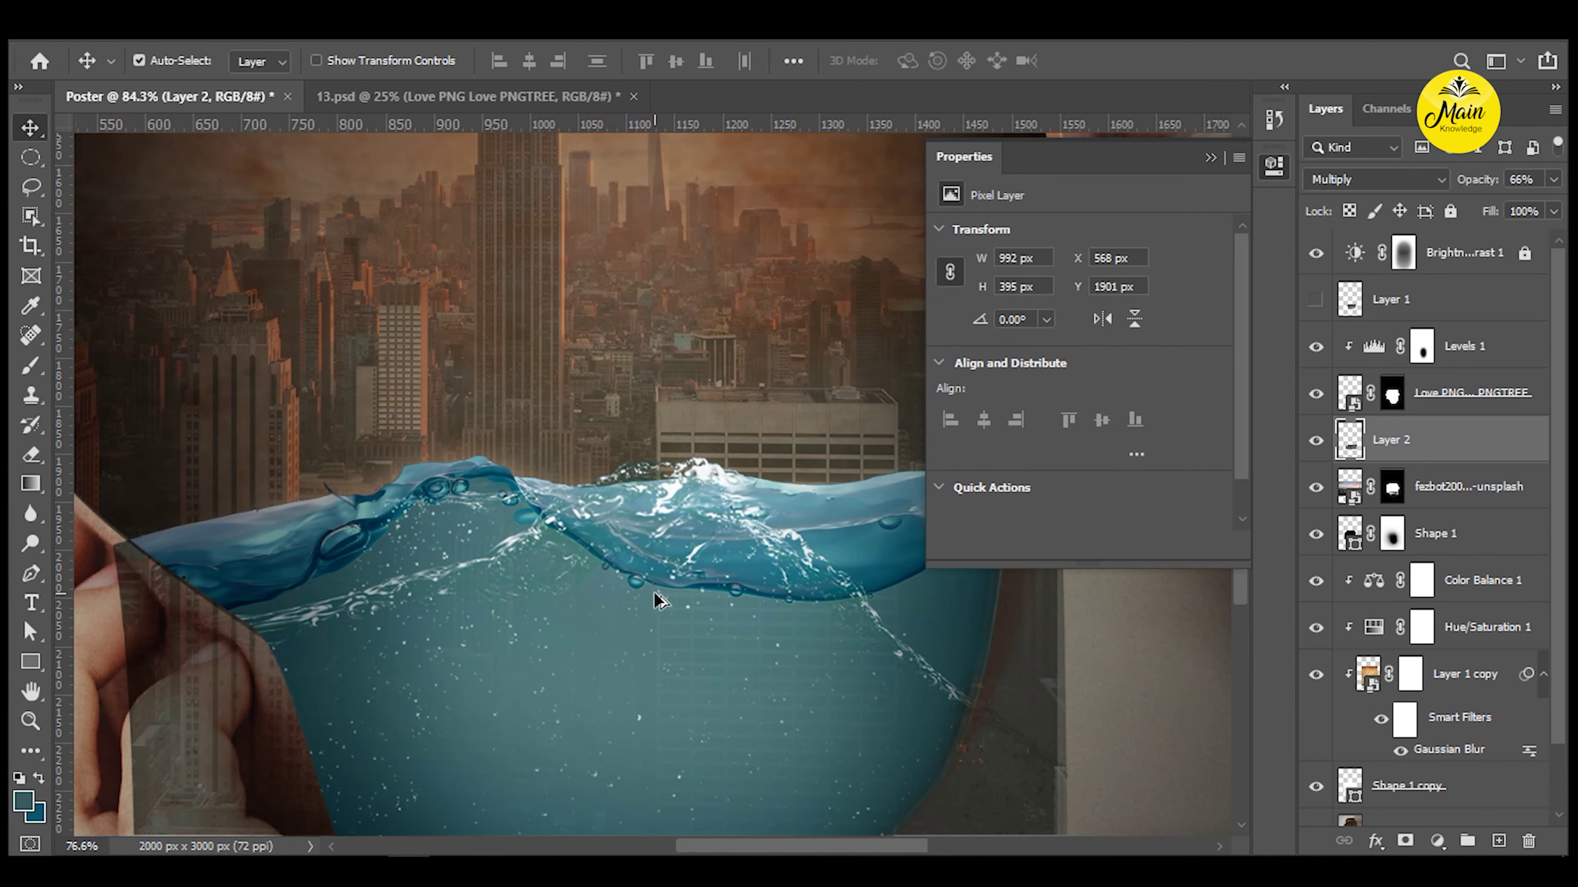
{"action": "scroll", "coordinate": [657, 600], "scroll_direction": "down", "scroll_amount": 2}
{"action": "left_click_drag", "start_coordinate": [1436, 456], "coordinate": [1436, 393]}
{"action": "key", "text": "ctrl+alt+g"}
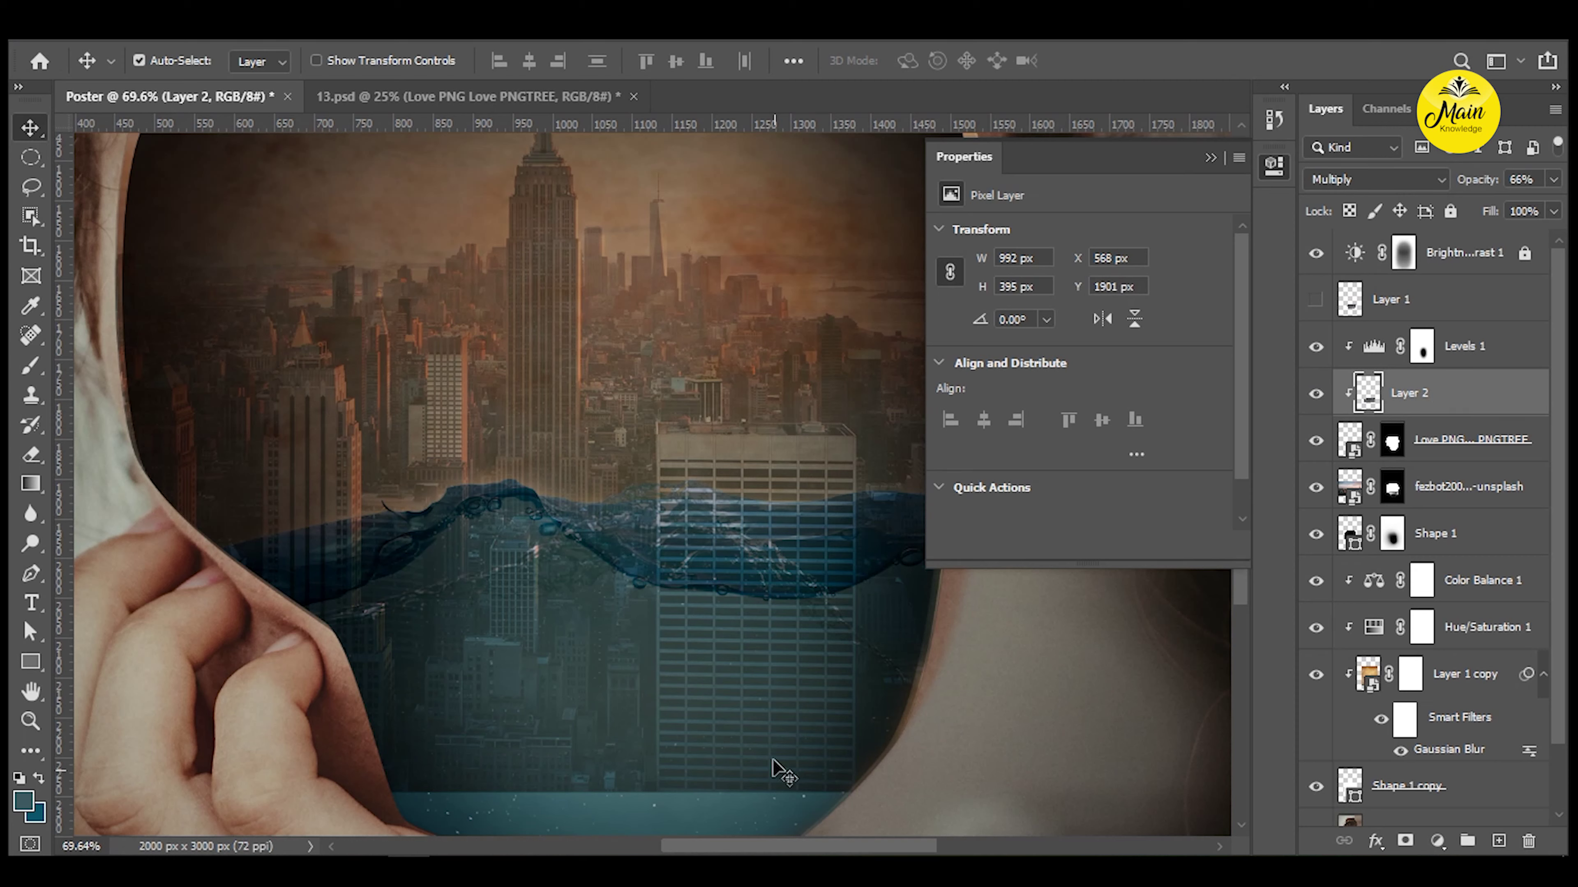
Switch to the standard Eraser at 20% opacity and compare Layer 2 on and off.
{"action": "key", "text": "e"}
{"action": "right_click", "coordinate": [842, 668]}
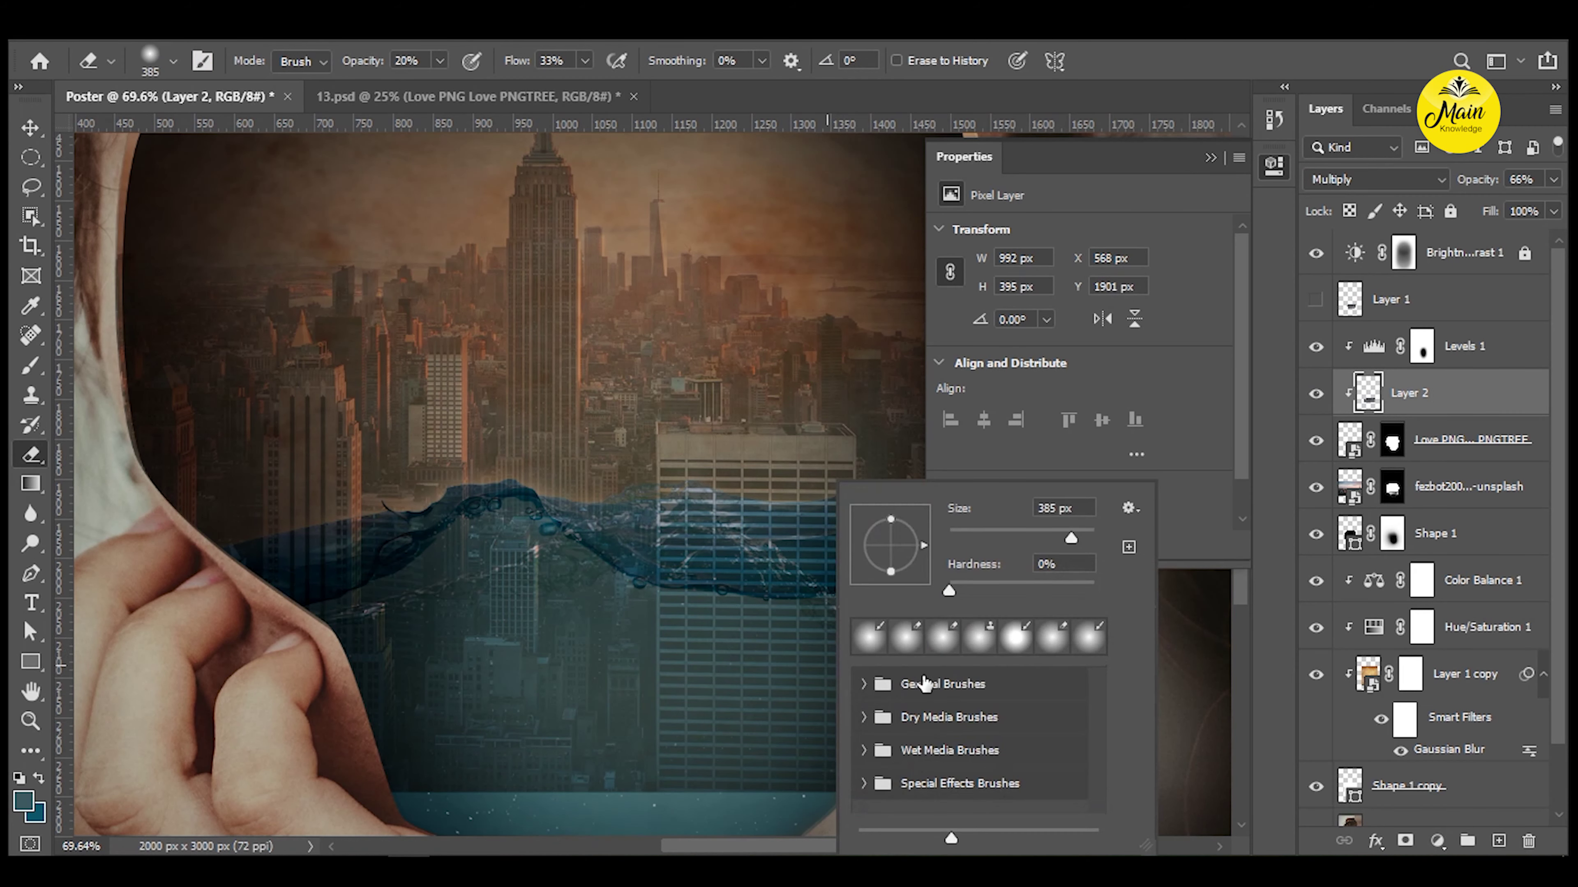
{"action": "left_click", "coordinate": [496, 722]}
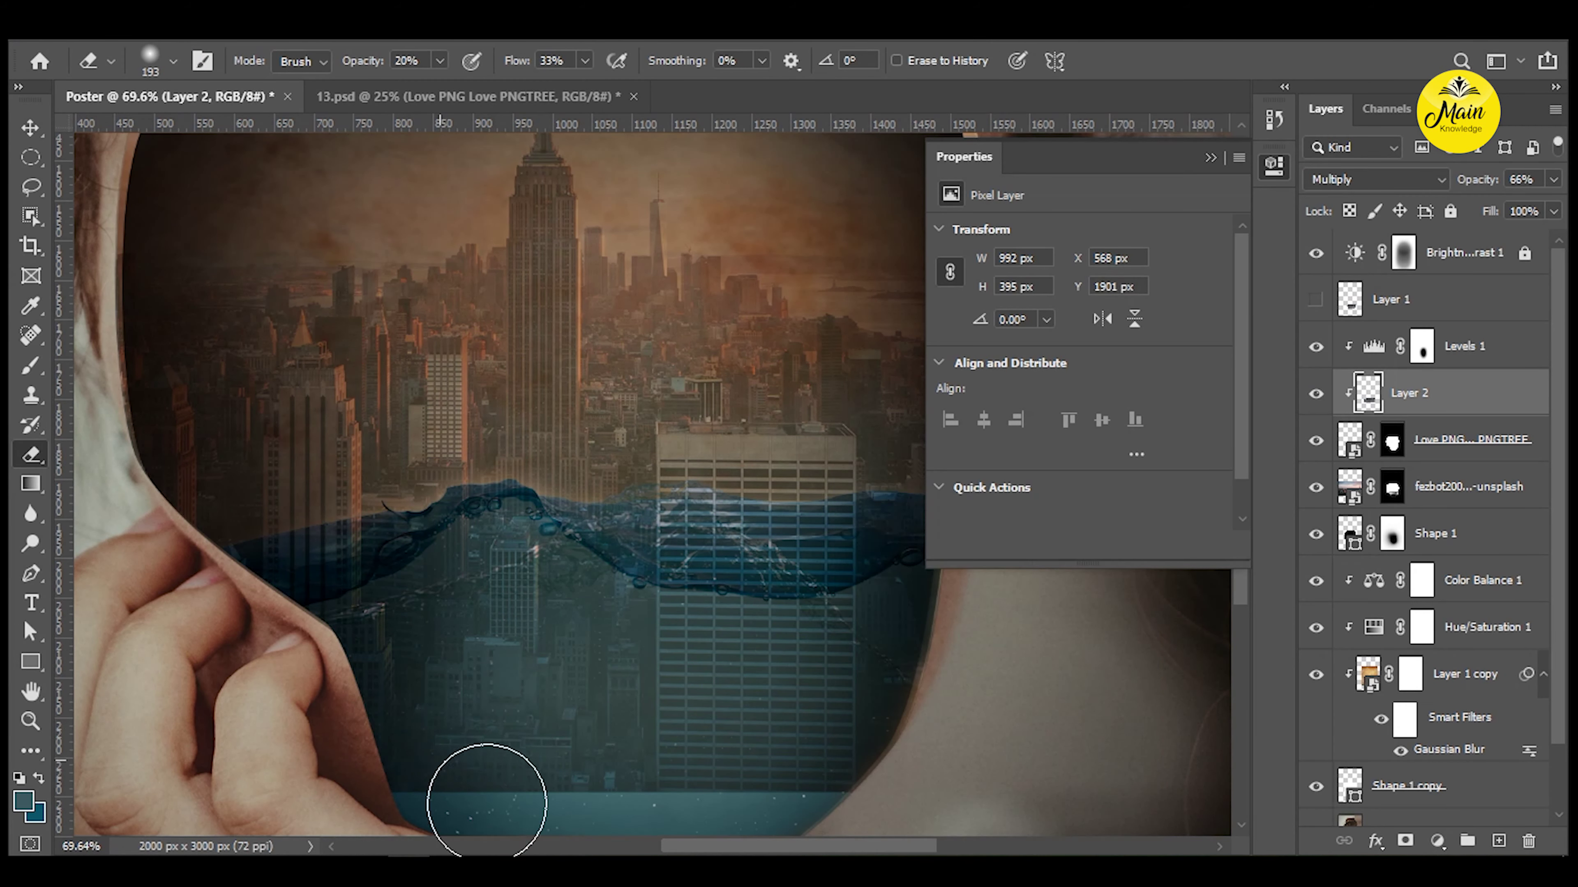
{"action": "left_click", "coordinate": [1314, 398]}
{"action": "scroll", "coordinate": [697, 652], "scroll_direction": "down", "scroll_amount": 2}
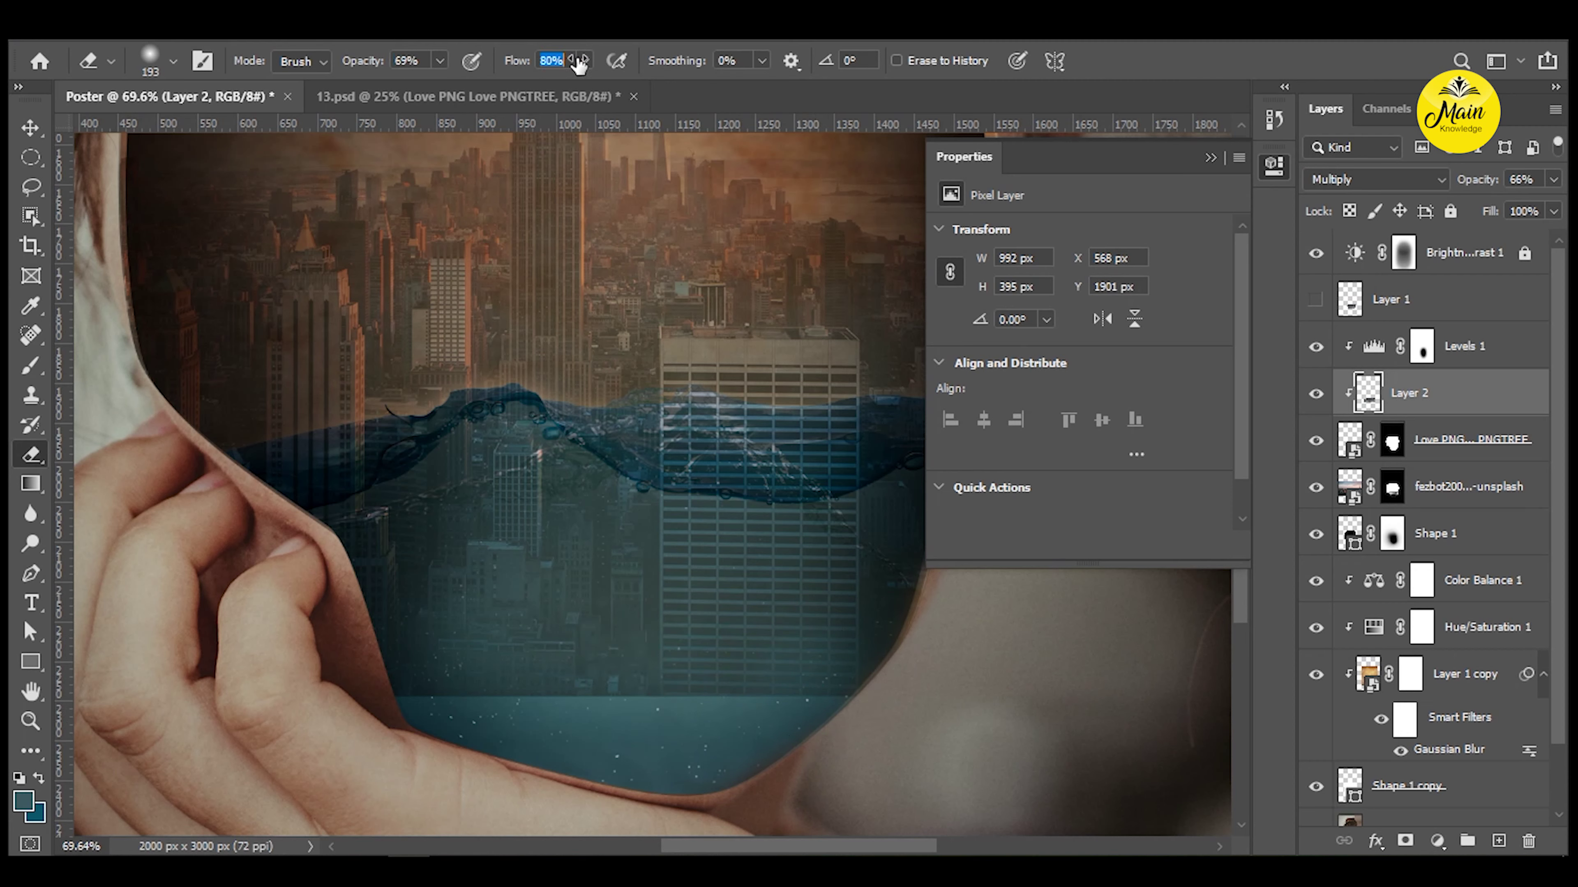
{"action": "right_click", "coordinate": [38, 459]}
{"action": "left_click", "coordinate": [131, 455]}
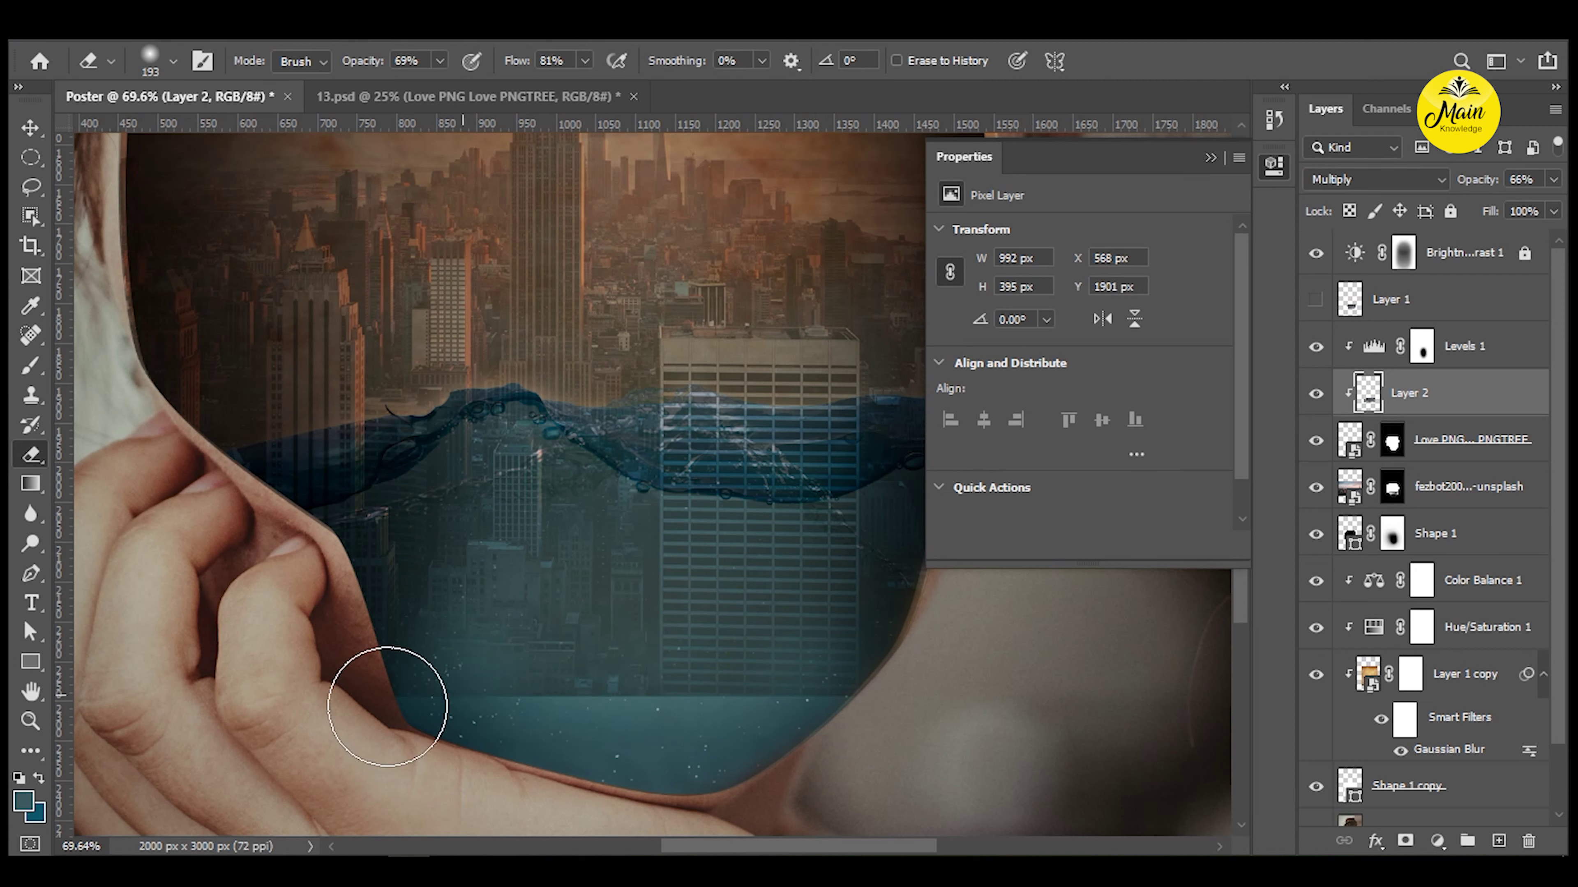
Softly erase the submerged city over the lower water and inside the water selection.
{"action": "left_click_drag", "start_coordinate": [387, 707], "coordinate": [598, 675]}
{"action": "left_click_drag", "start_coordinate": [624, 616], "coordinate": [652, 625]}
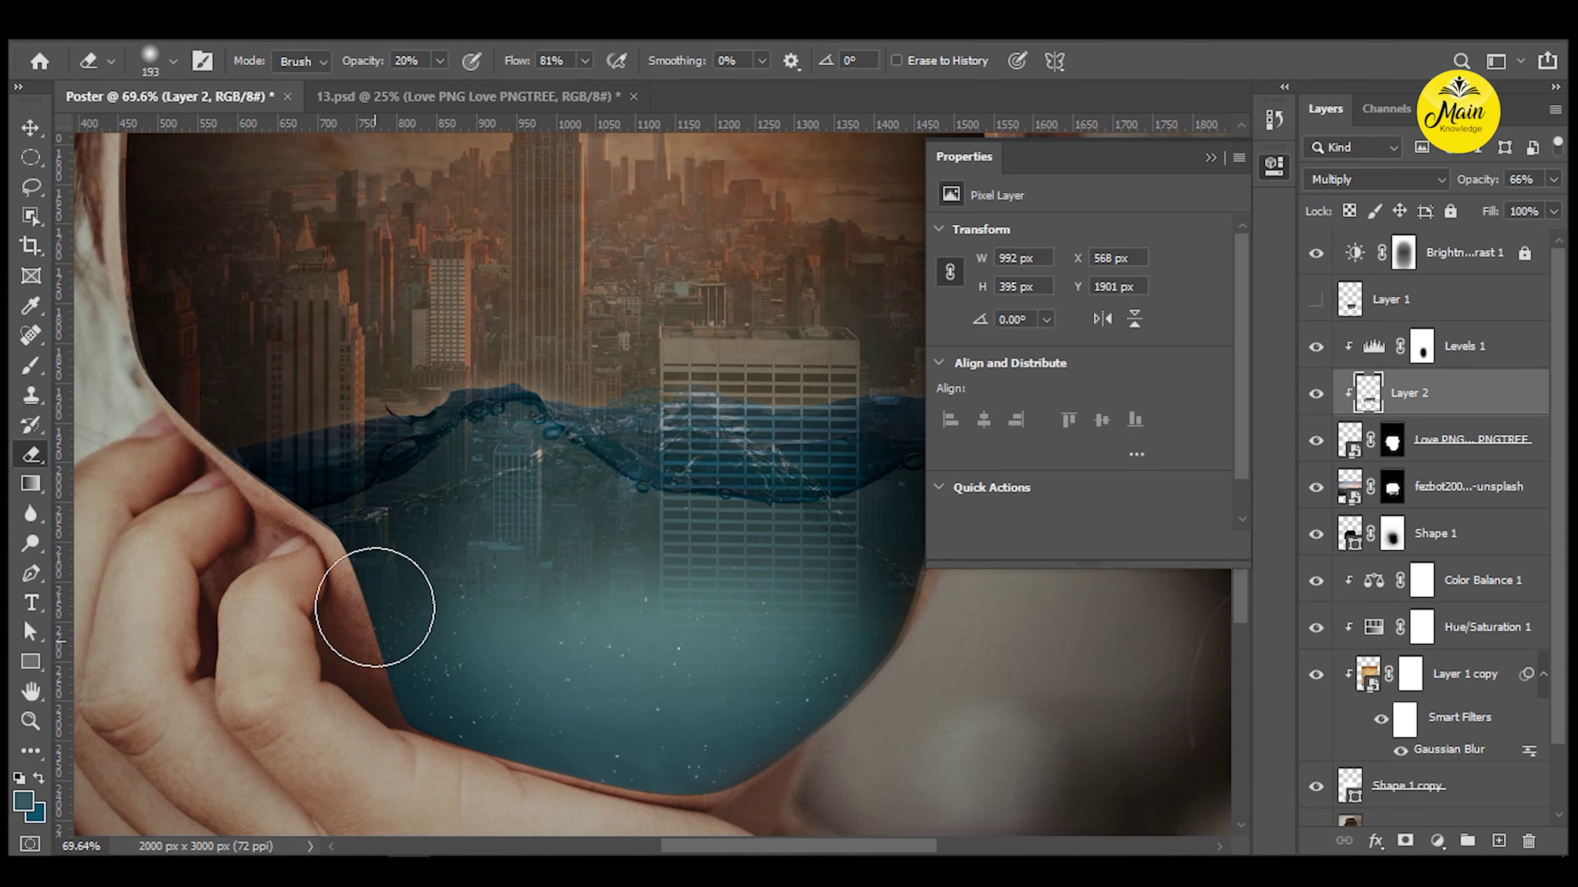
{"action": "left_click_drag", "start_coordinate": [576, 603], "coordinate": [619, 572]}
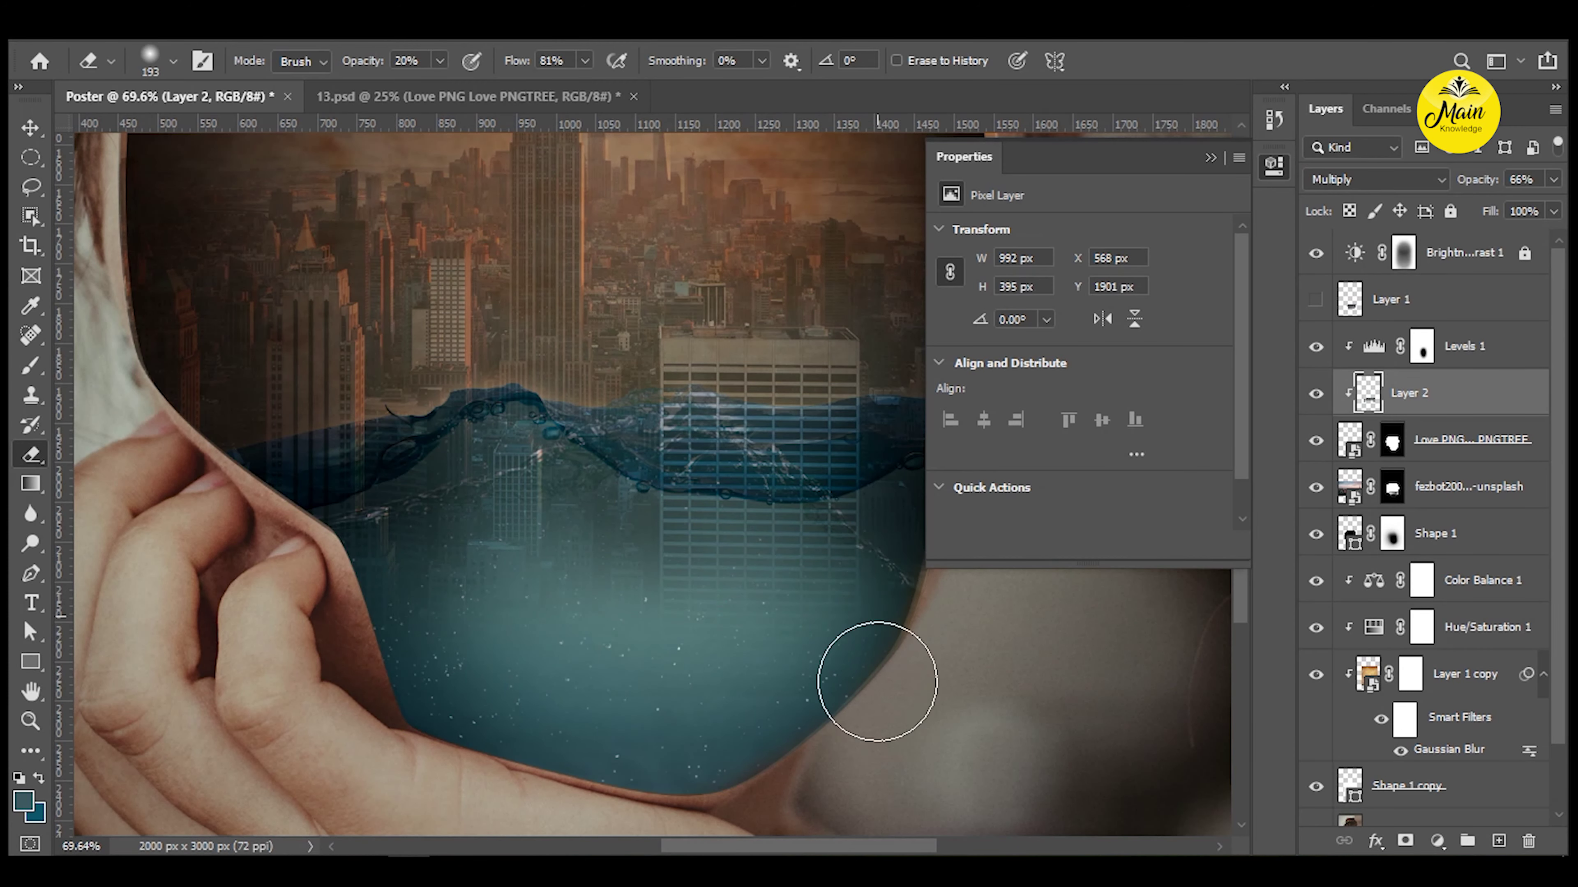
{"action": "scroll", "coordinate": [810, 522], "scroll_direction": "up", "scroll_amount": 2}
{"action": "scroll", "coordinate": [690, 486], "scroll_direction": "up", "scroll_amount": 2}
{"action": "scroll", "coordinate": [623, 546], "scroll_direction": "up", "scroll_amount": 1}
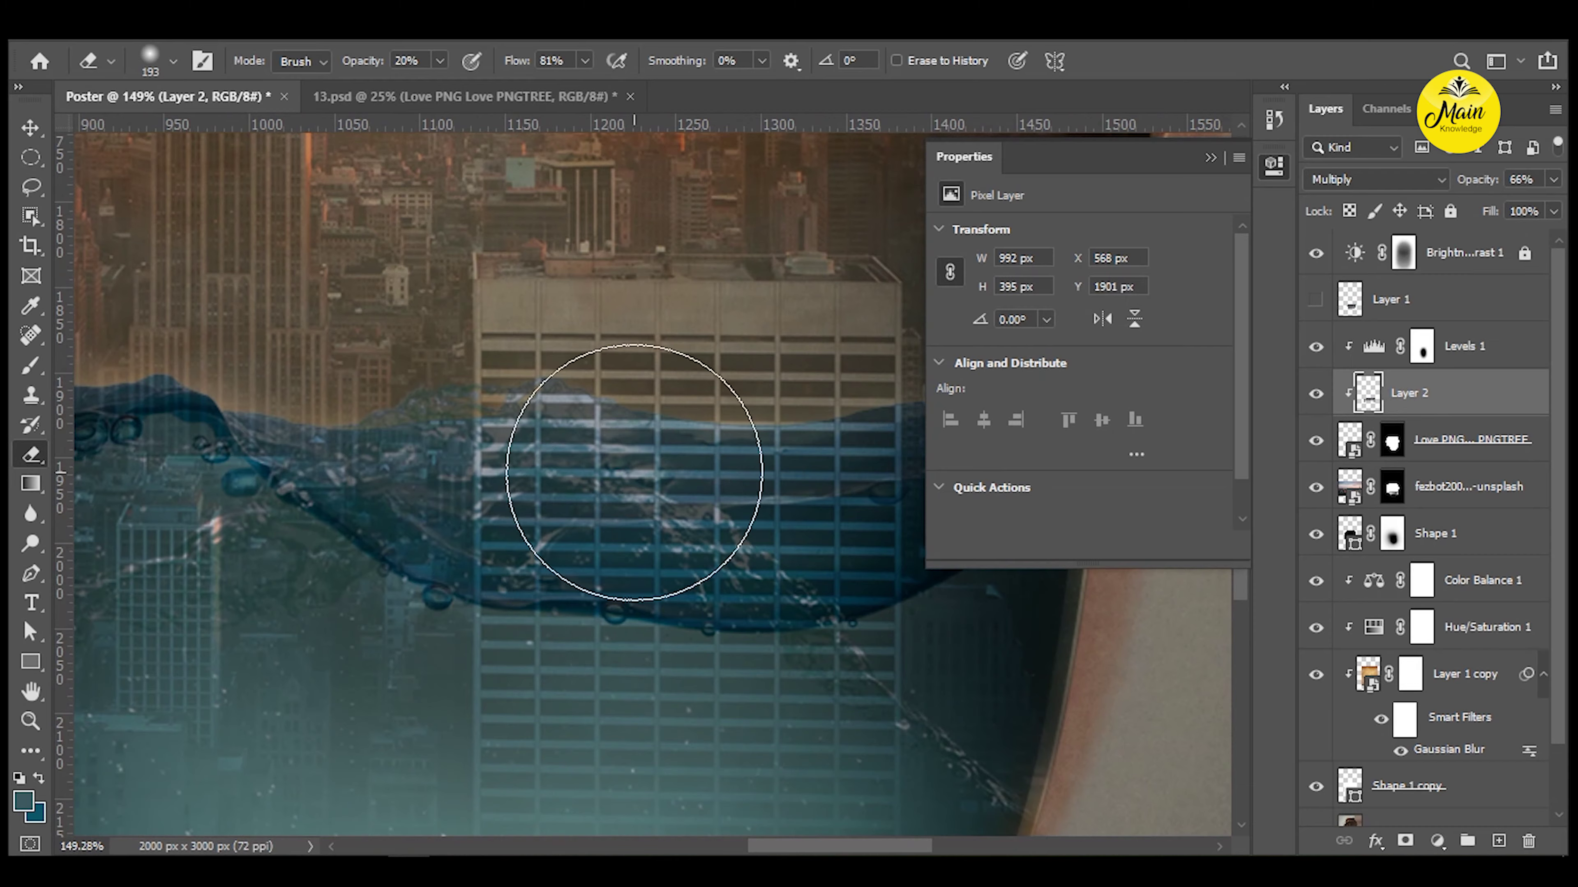
{"action": "scroll", "coordinate": [634, 473], "scroll_direction": "up", "scroll_amount": 2}
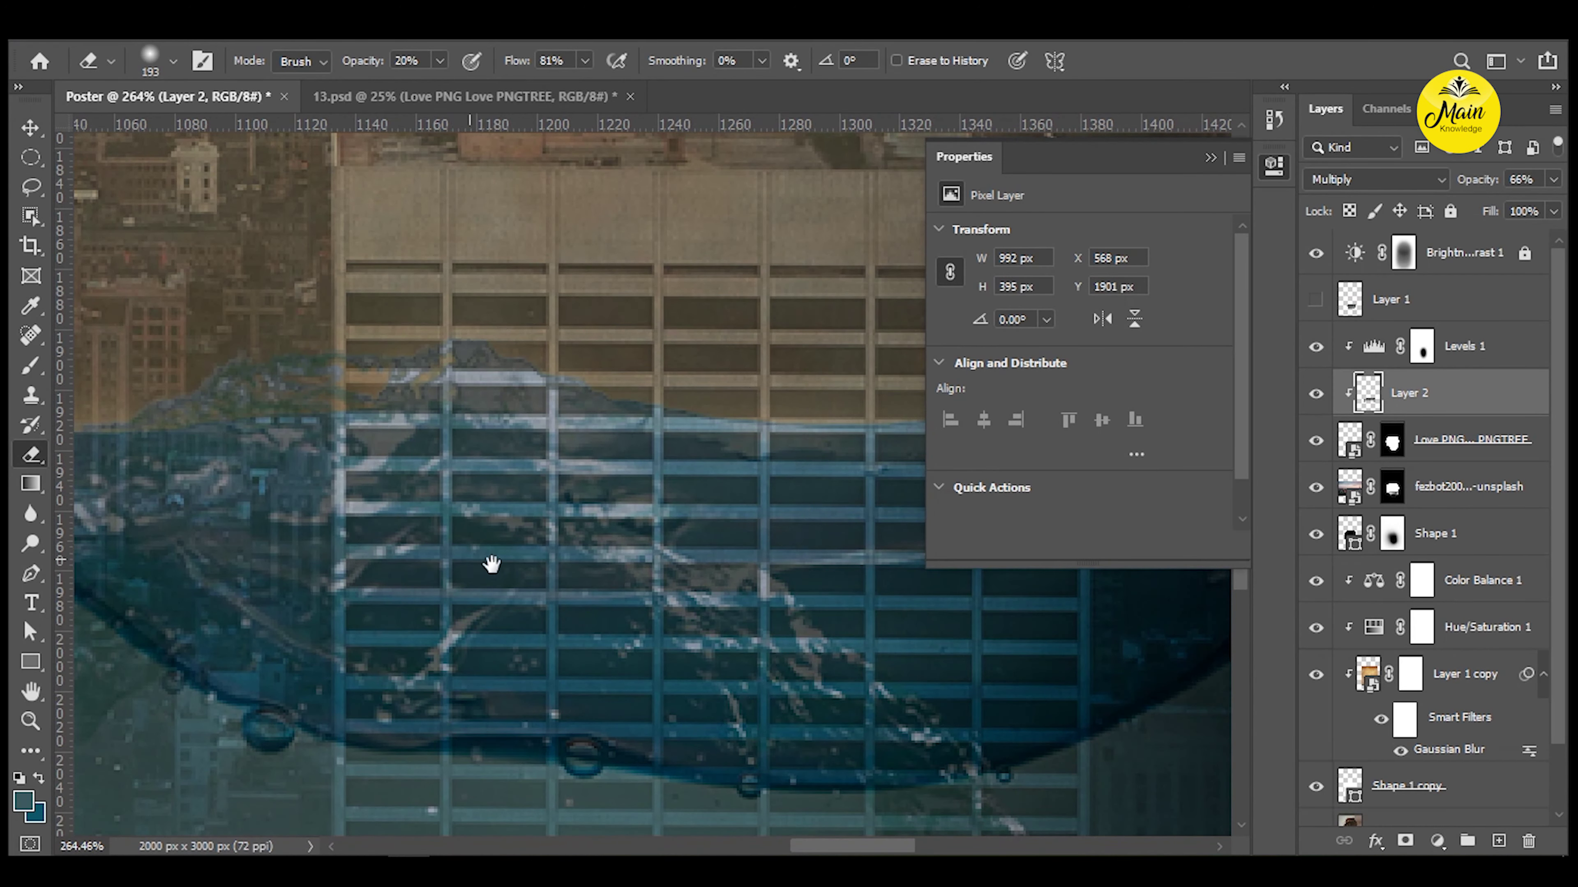
{"action": "left_click_drag", "start_coordinate": [468, 558], "coordinate": [546, 575]}
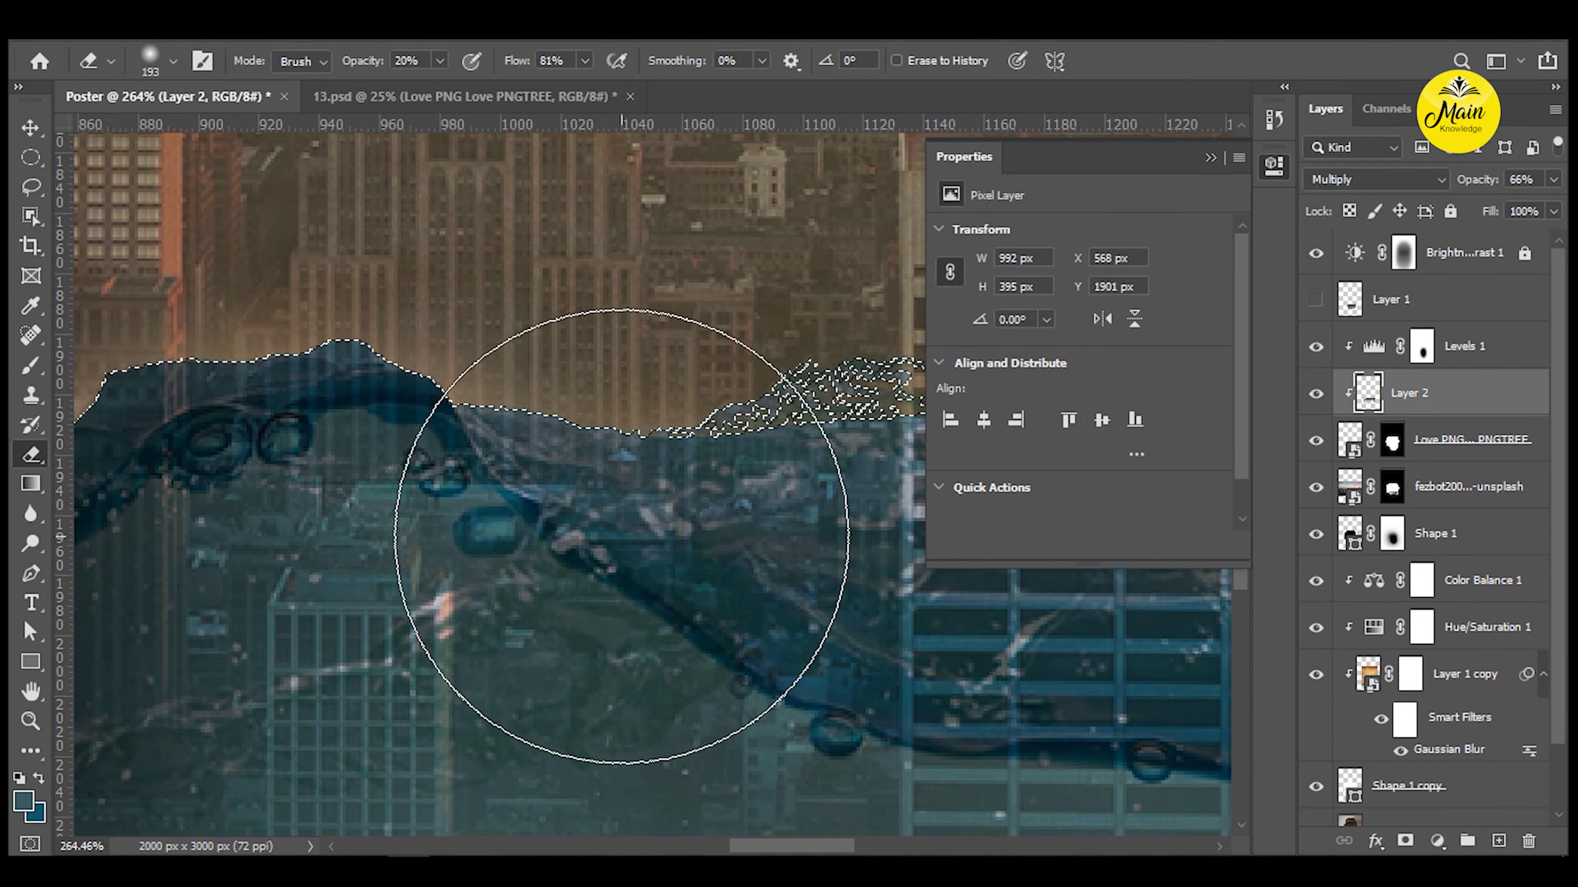
{"action": "scroll", "coordinate": [612, 535], "scroll_direction": "down", "scroll_amount": 1}
{"action": "scroll", "coordinate": [621, 541], "scroll_direction": "down", "scroll_amount": 2}
{"action": "left_click", "coordinate": [1350, 440], "text": "ctrl"}
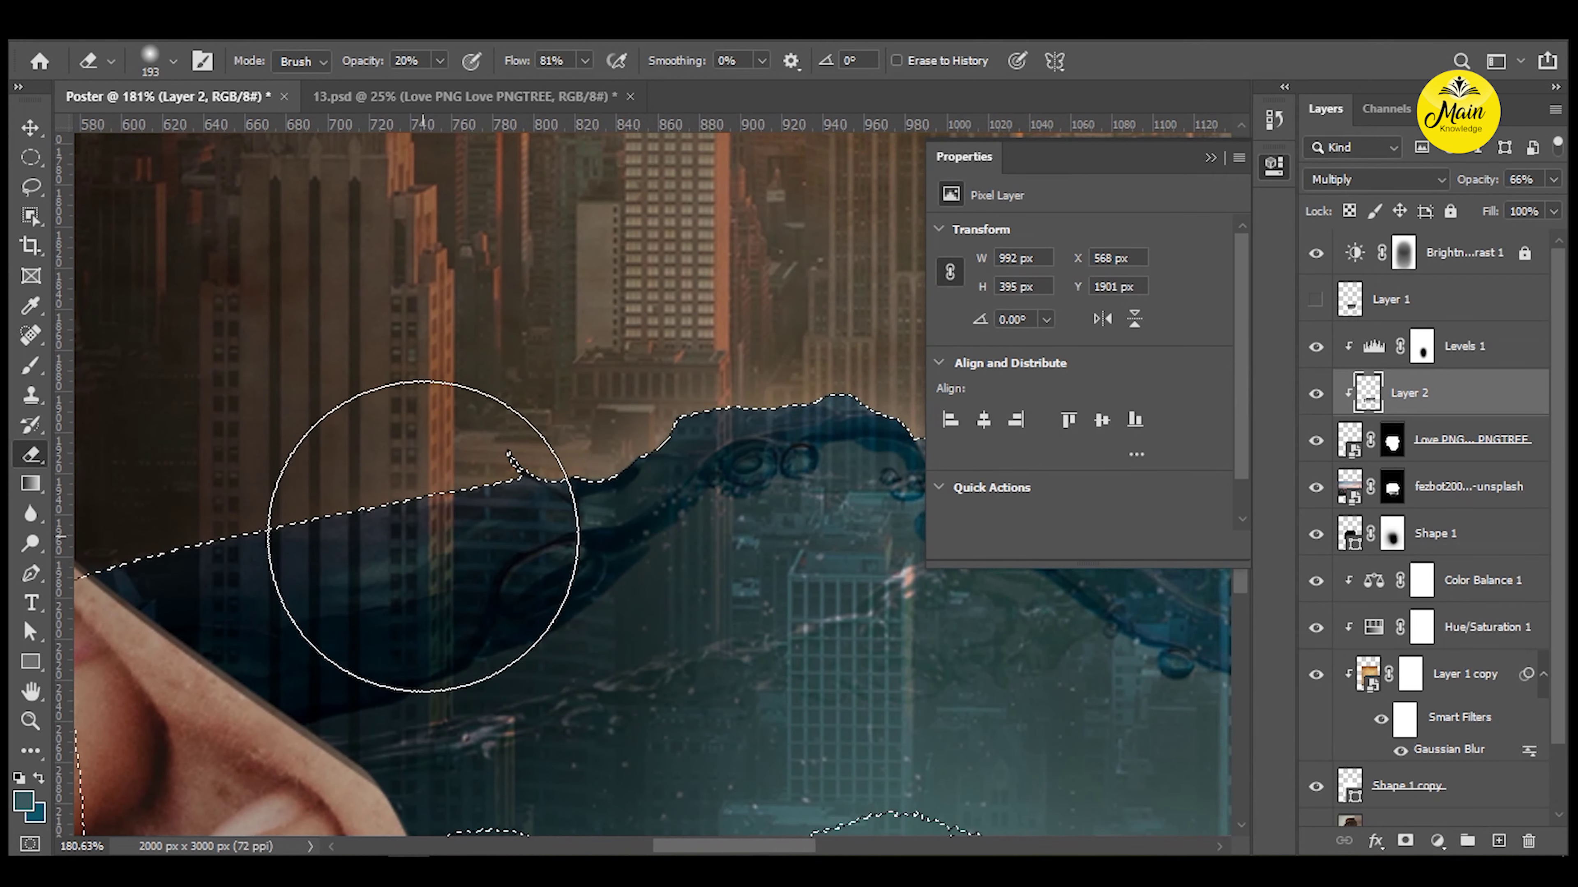
{"action": "mouse_move", "coordinate": [382, 557]}
{"action": "left_mouse_down"}
{"action": "mouse_move", "coordinate": [274, 581]}
{"action": "mouse_move", "coordinate": [387, 500]}
{"action": "mouse_move", "coordinate": [483, 501]}
{"action": "mouse_move", "coordinate": [522, 523]}
{"action": "mouse_move", "coordinate": [598, 440]}
{"action": "left_mouse_up"}
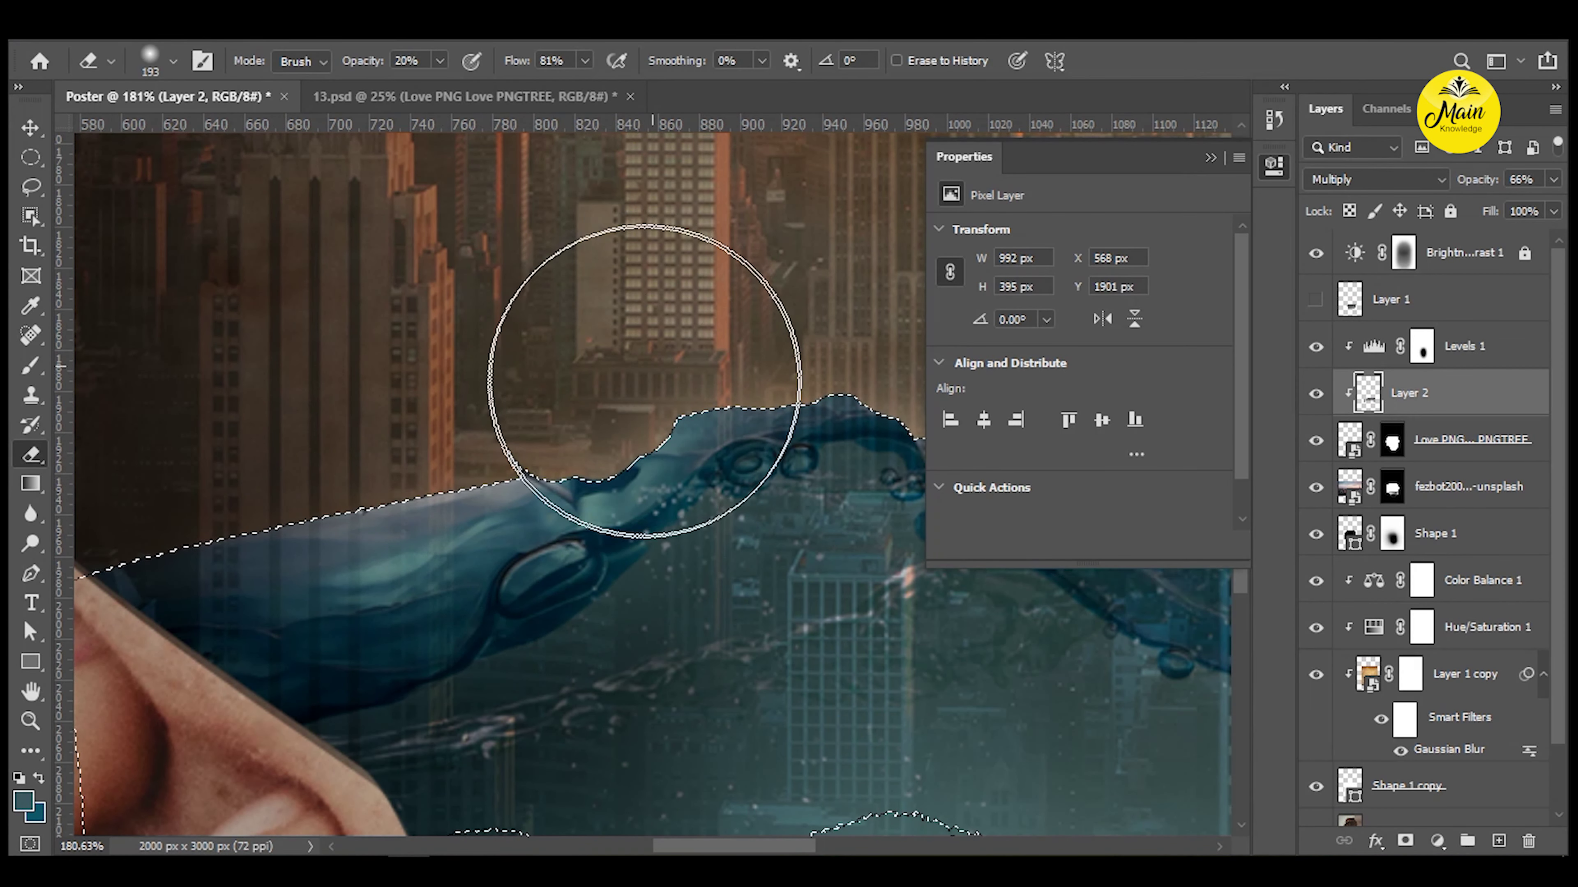
Pan along the water's surface to review the faded underwater skyline.
{"action": "left_click_drag", "start_coordinate": [758, 353], "coordinate": [429, 389]}
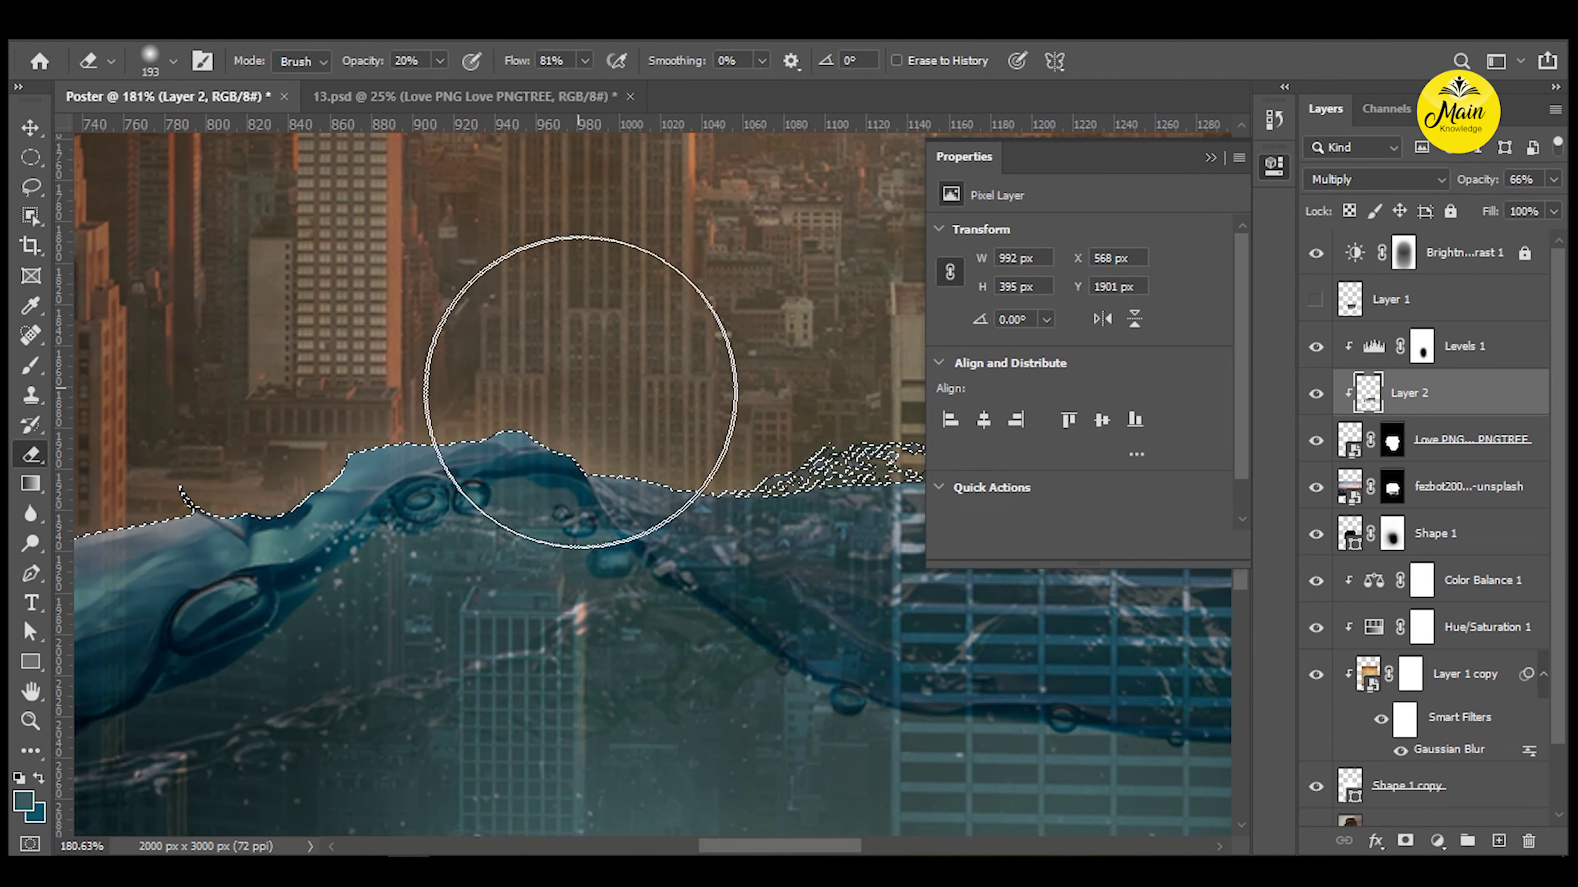
{"action": "left_click_drag", "start_coordinate": [674, 441], "coordinate": [497, 462]}
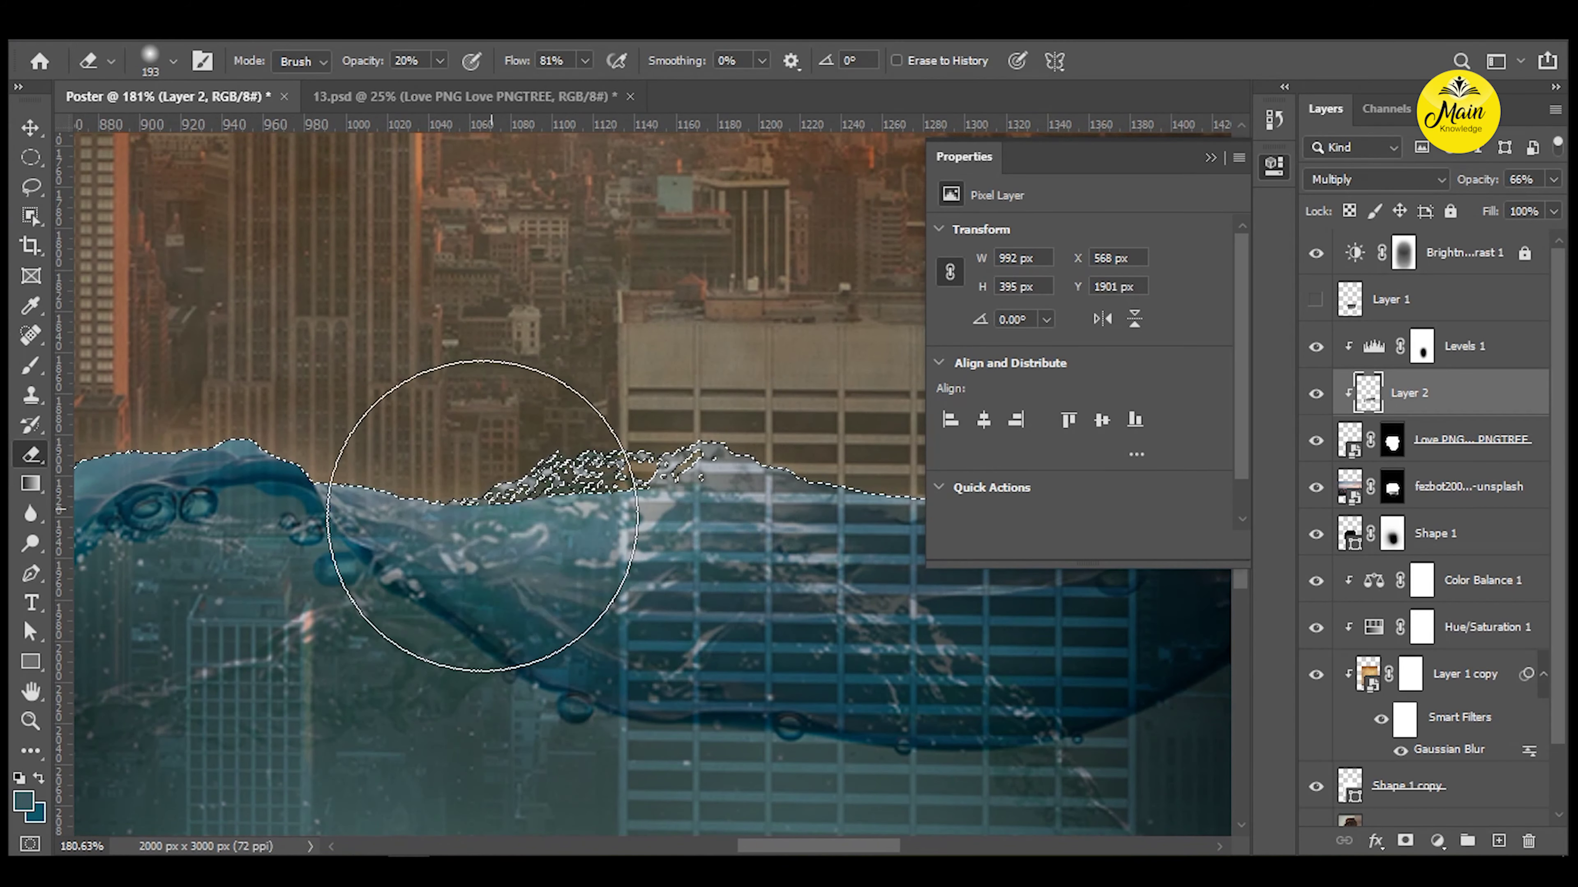
{"action": "left_click_drag", "start_coordinate": [709, 542], "coordinate": [449, 509]}
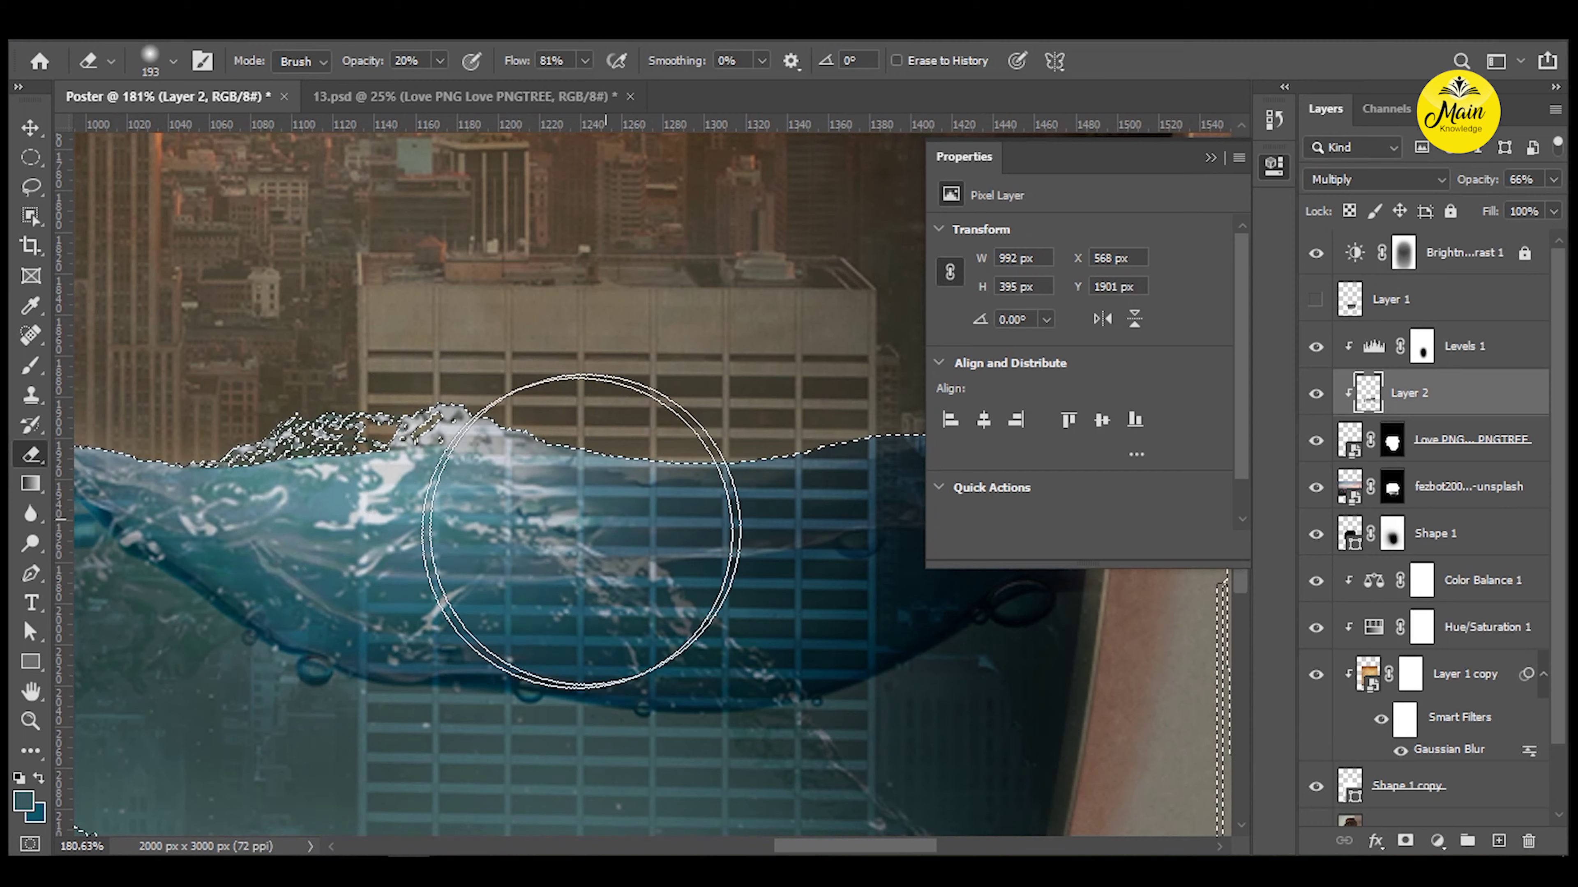
{"action": "left_click_drag", "start_coordinate": [714, 463], "coordinate": [457, 494]}
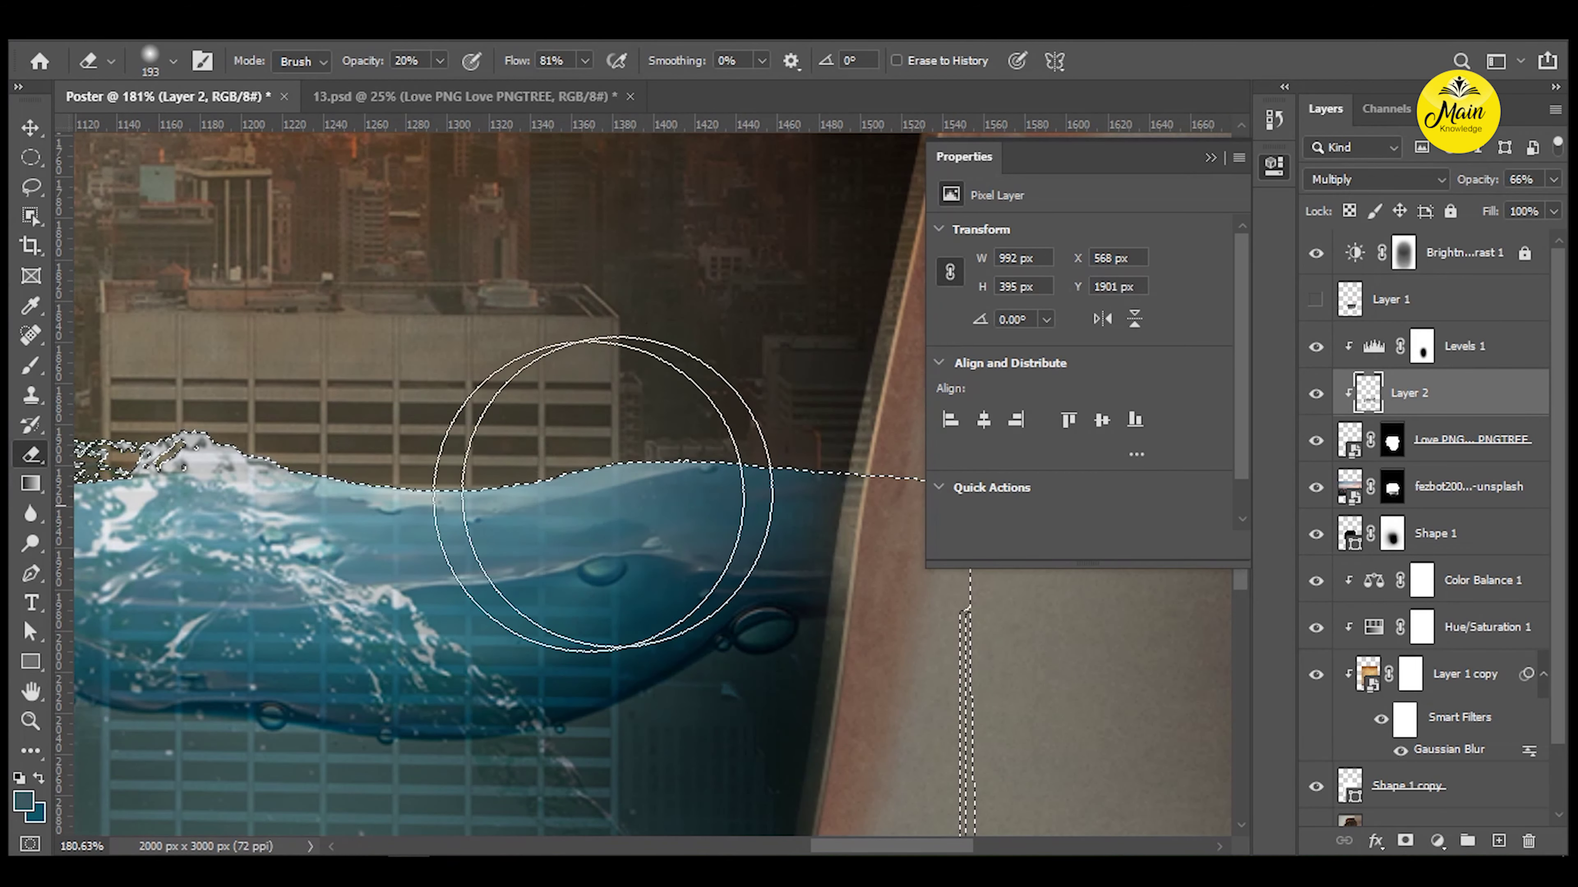
{"action": "scroll", "coordinate": [602, 494], "scroll_direction": "left", "scroll_amount": 8}
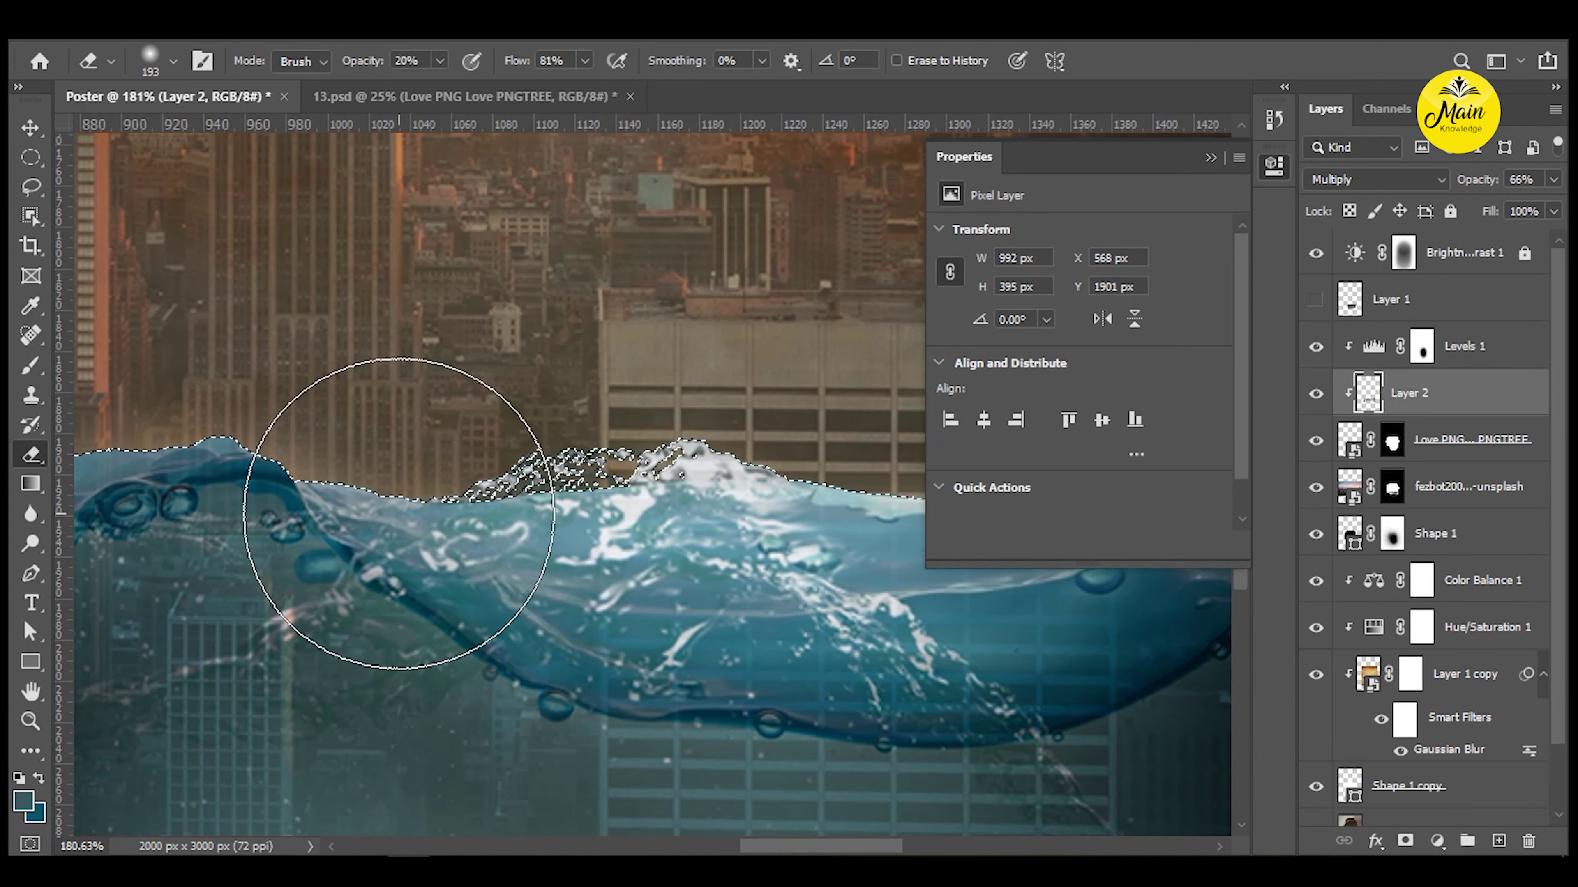
{"action": "scroll", "coordinate": [616, 563], "scroll_direction": "right", "scroll_amount": 5}
{"action": "left_click_drag", "start_coordinate": [651, 571], "coordinate": [520, 585]}
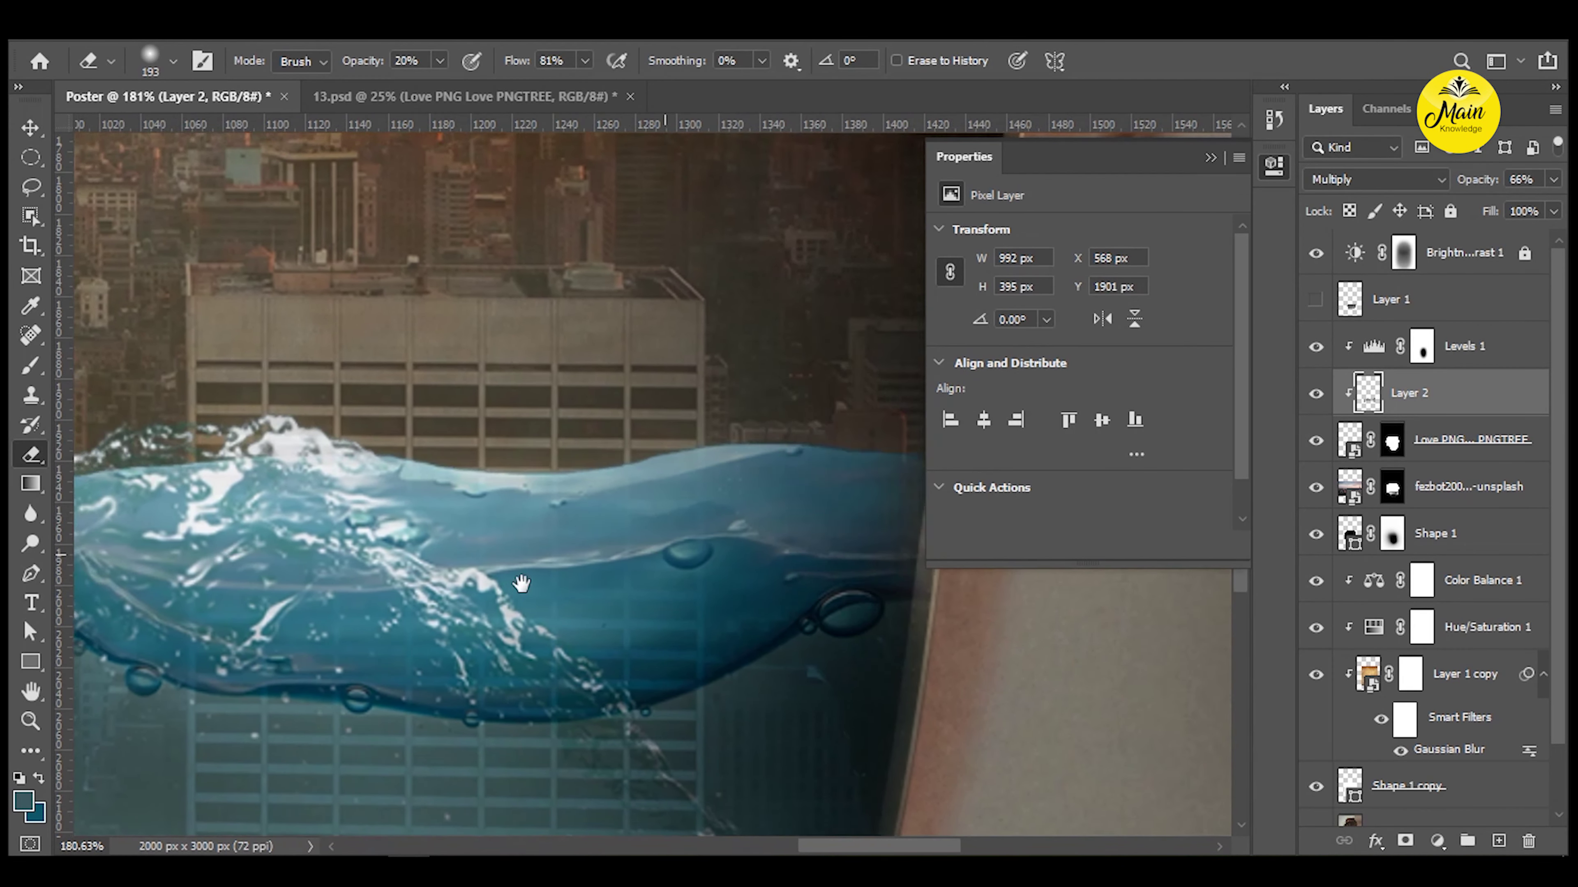
{"action": "scroll", "coordinate": [272, 583], "scroll_direction": "left", "scroll_amount": 8}
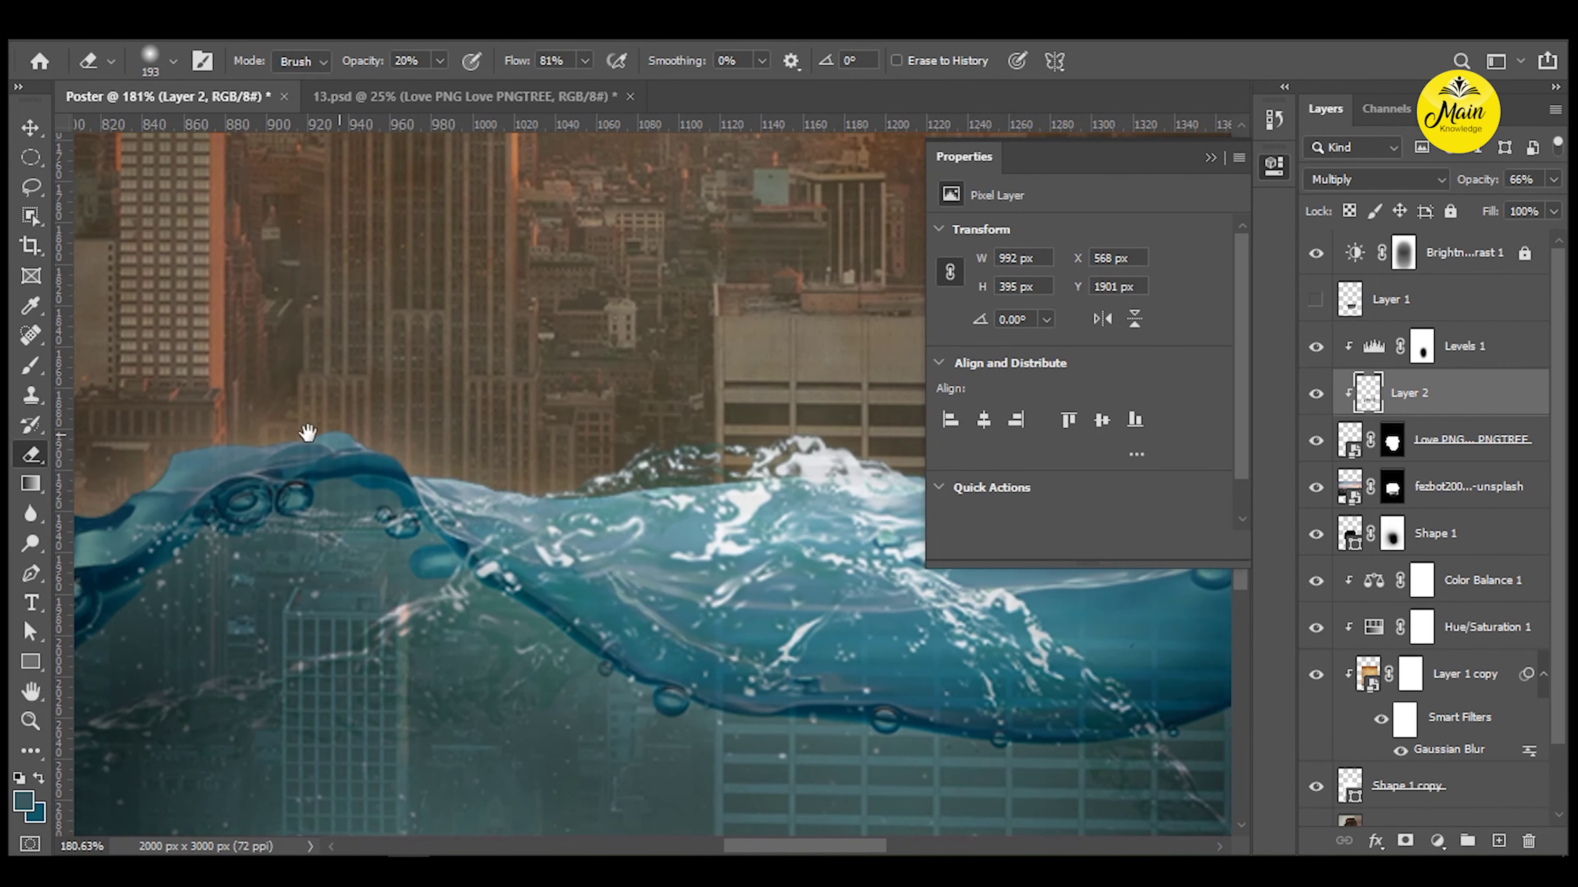
{"action": "scroll", "coordinate": [581, 491], "scroll_direction": "left", "scroll_amount": 3}
{"action": "scroll", "coordinate": [300, 581], "scroll_direction": "down", "scroll_amount": 2}
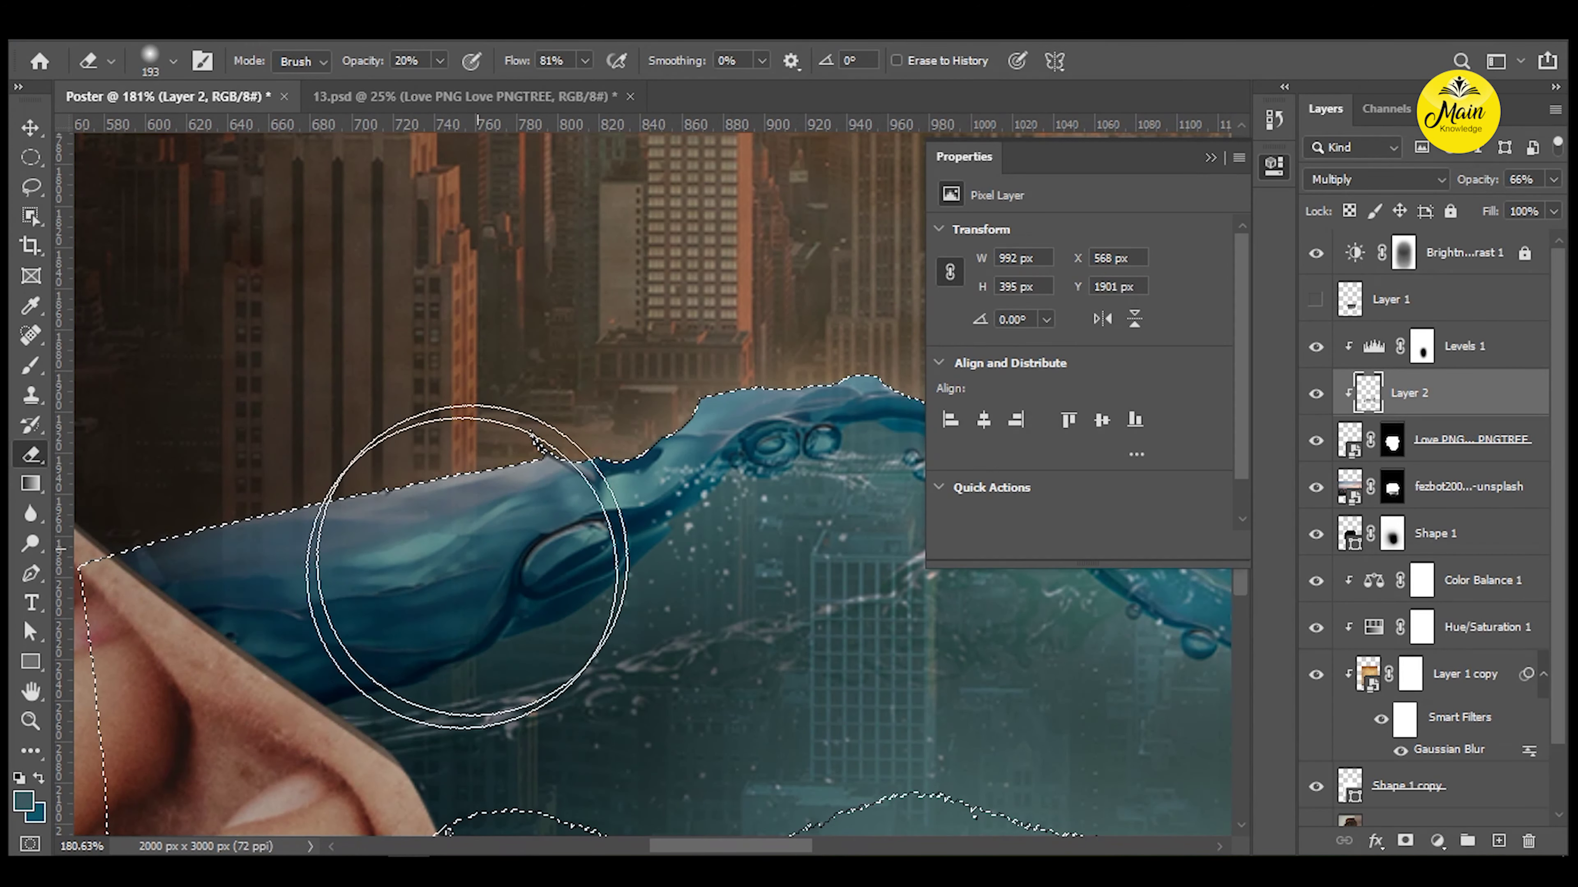
{"action": "scroll", "coordinate": [412, 570], "scroll_direction": "left", "scroll_amount": 1}
{"action": "scroll", "coordinate": [366, 581], "scroll_direction": "left", "scroll_amount": 2}
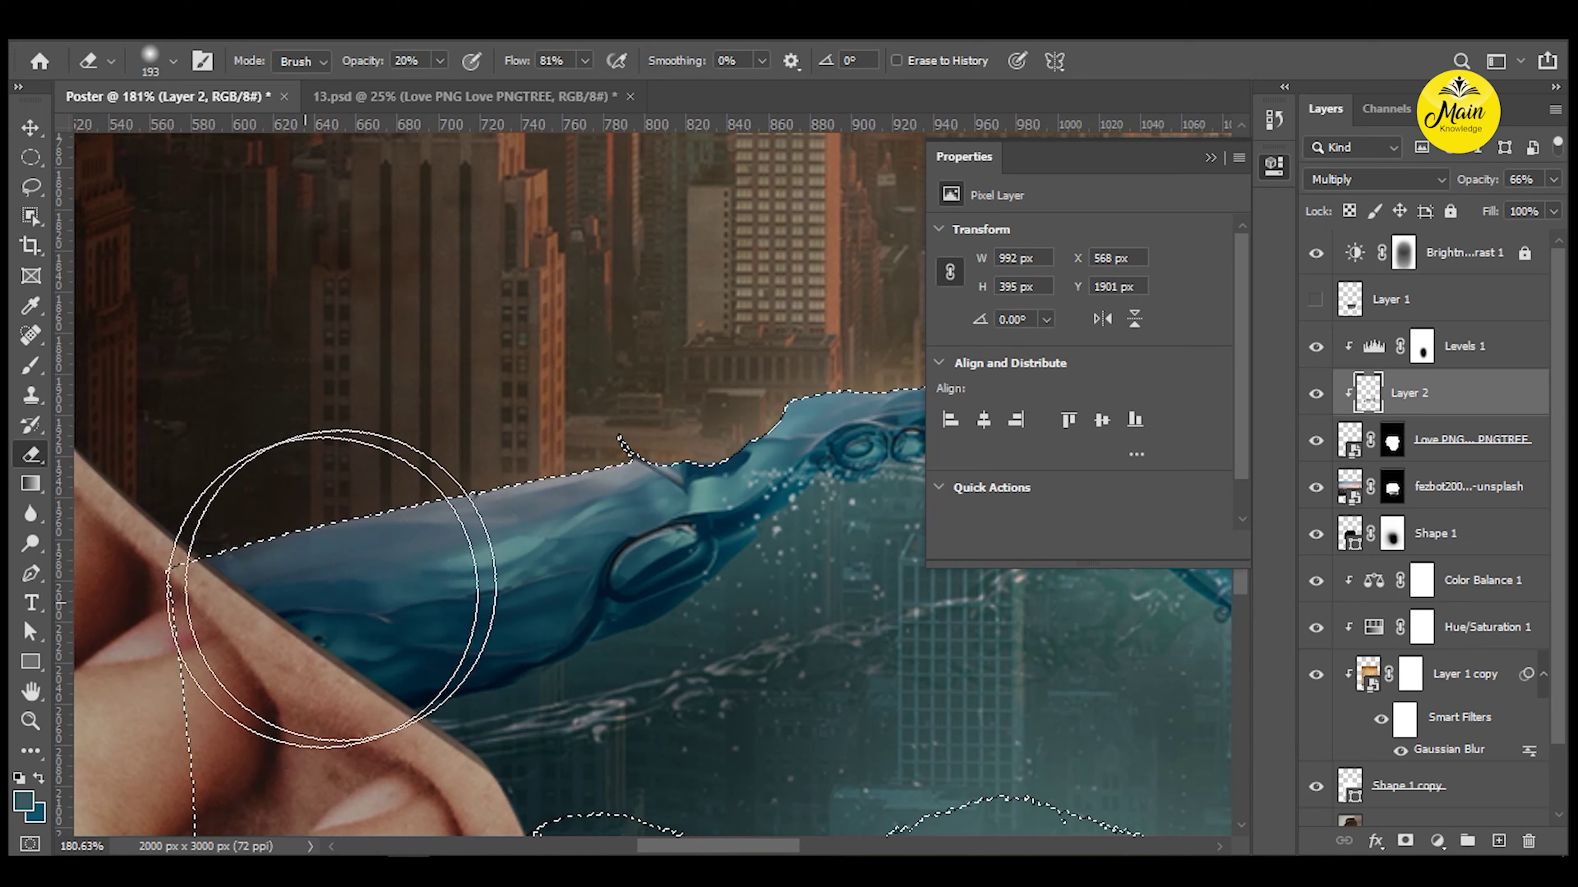
{"action": "scroll", "coordinate": [447, 547], "scroll_direction": "right", "scroll_amount": 4}
{"action": "scroll", "coordinate": [547, 510], "scroll_direction": "right", "scroll_amount": 1}
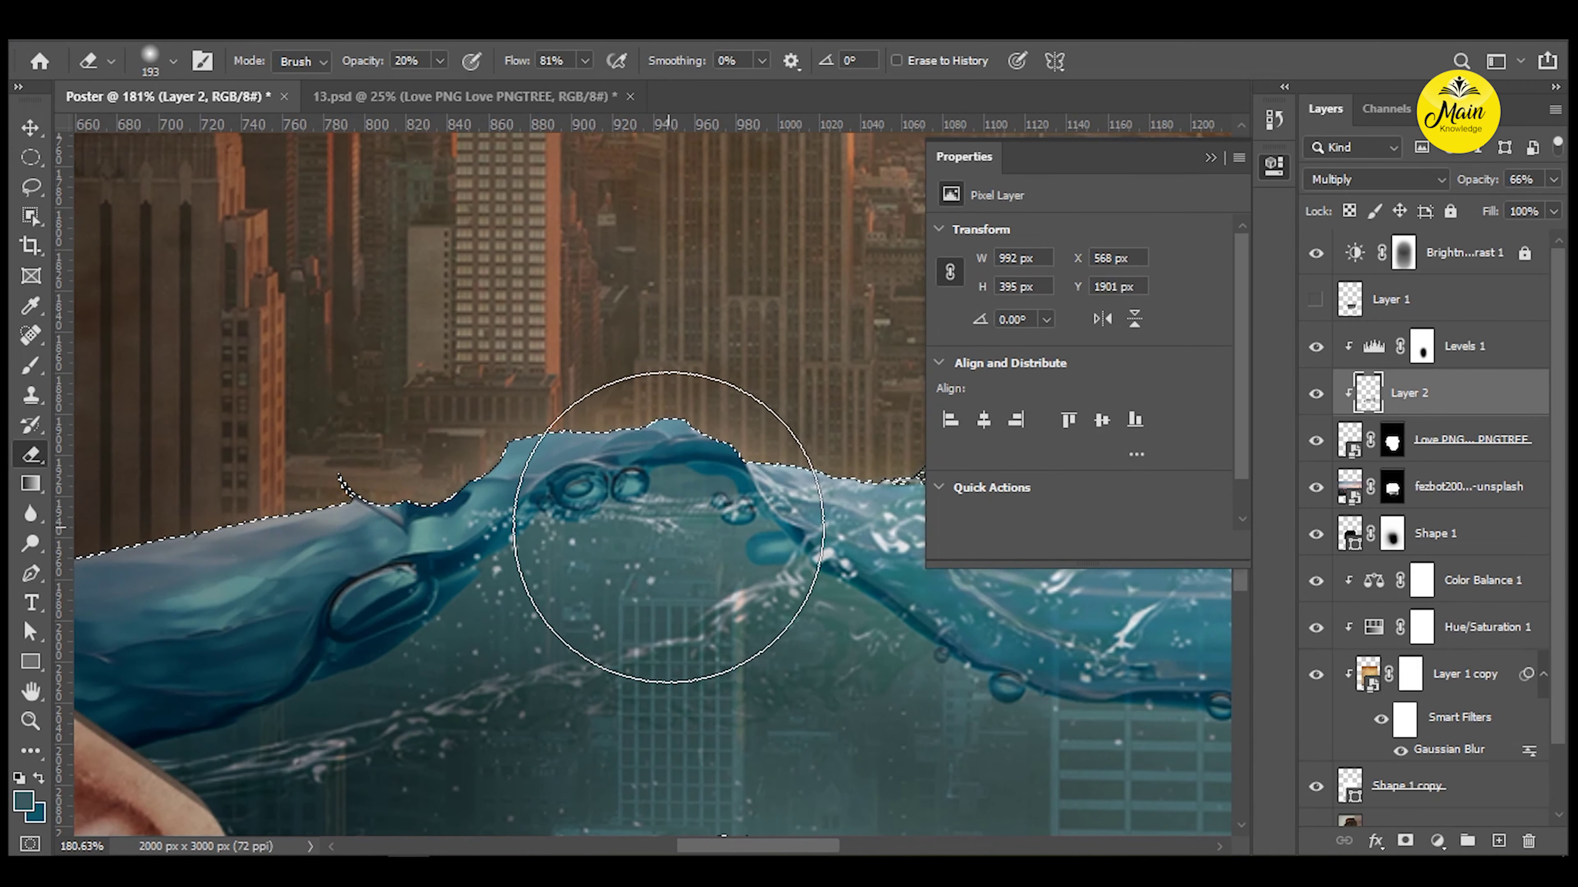
{"action": "scroll", "coordinate": [627, 522], "scroll_direction": "right", "scroll_amount": 8}
{"action": "scroll", "coordinate": [627, 522], "scroll_direction": "down", "scroll_amount": 1}
{"action": "scroll", "coordinate": [686, 562], "scroll_direction": "right", "scroll_amount": 8}
{"action": "scroll", "coordinate": [686, 561], "scroll_direction": "down", "scroll_amount": 1}
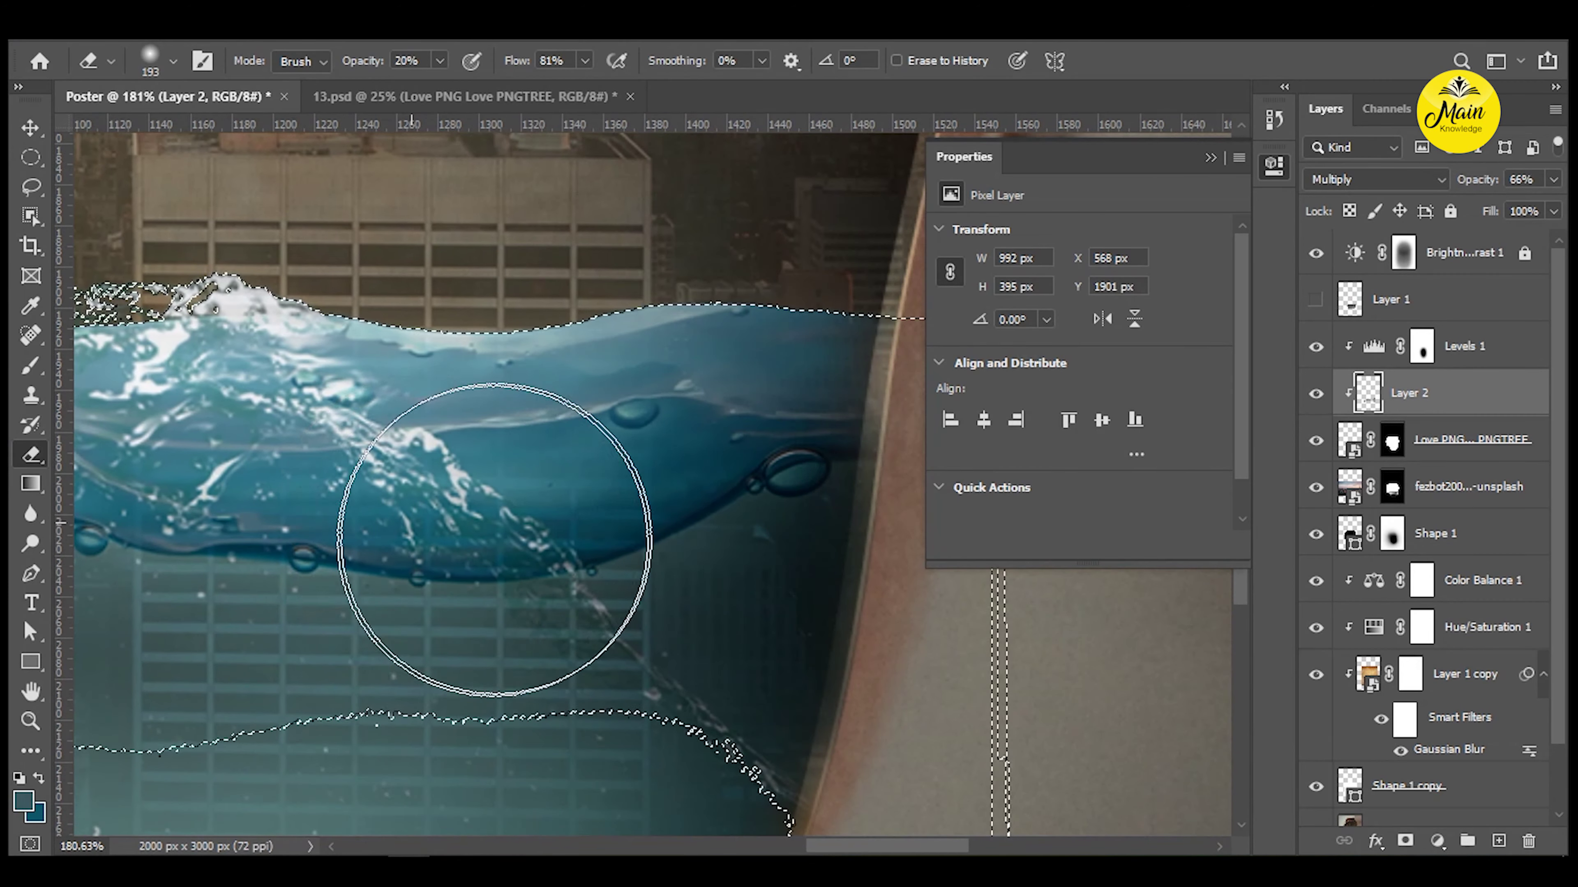
{"action": "scroll", "coordinate": [677, 488], "scroll_direction": "left", "scroll_amount": 4}
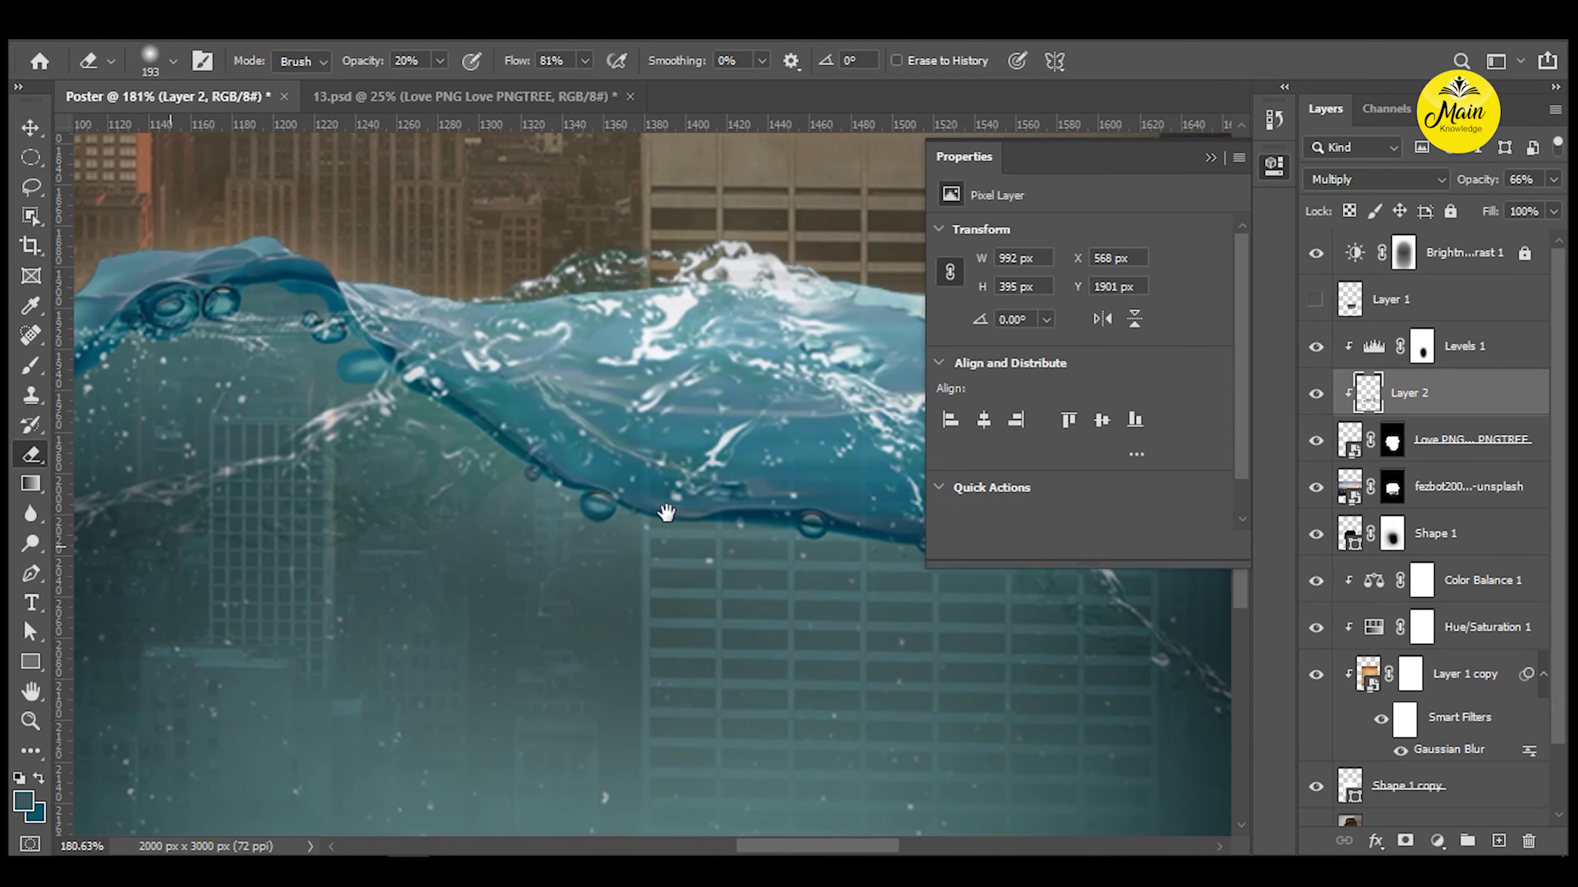
{"action": "scroll", "coordinate": [435, 497], "scroll_direction": "left", "scroll_amount": 3}
{"action": "scroll", "coordinate": [249, 522], "scroll_direction": "left", "scroll_amount": 3}
{"action": "scroll", "coordinate": [267, 478], "scroll_direction": "left", "scroll_amount": 4}
{"action": "scroll", "coordinate": [280, 516], "scroll_direction": "left", "scroll_amount": 5}
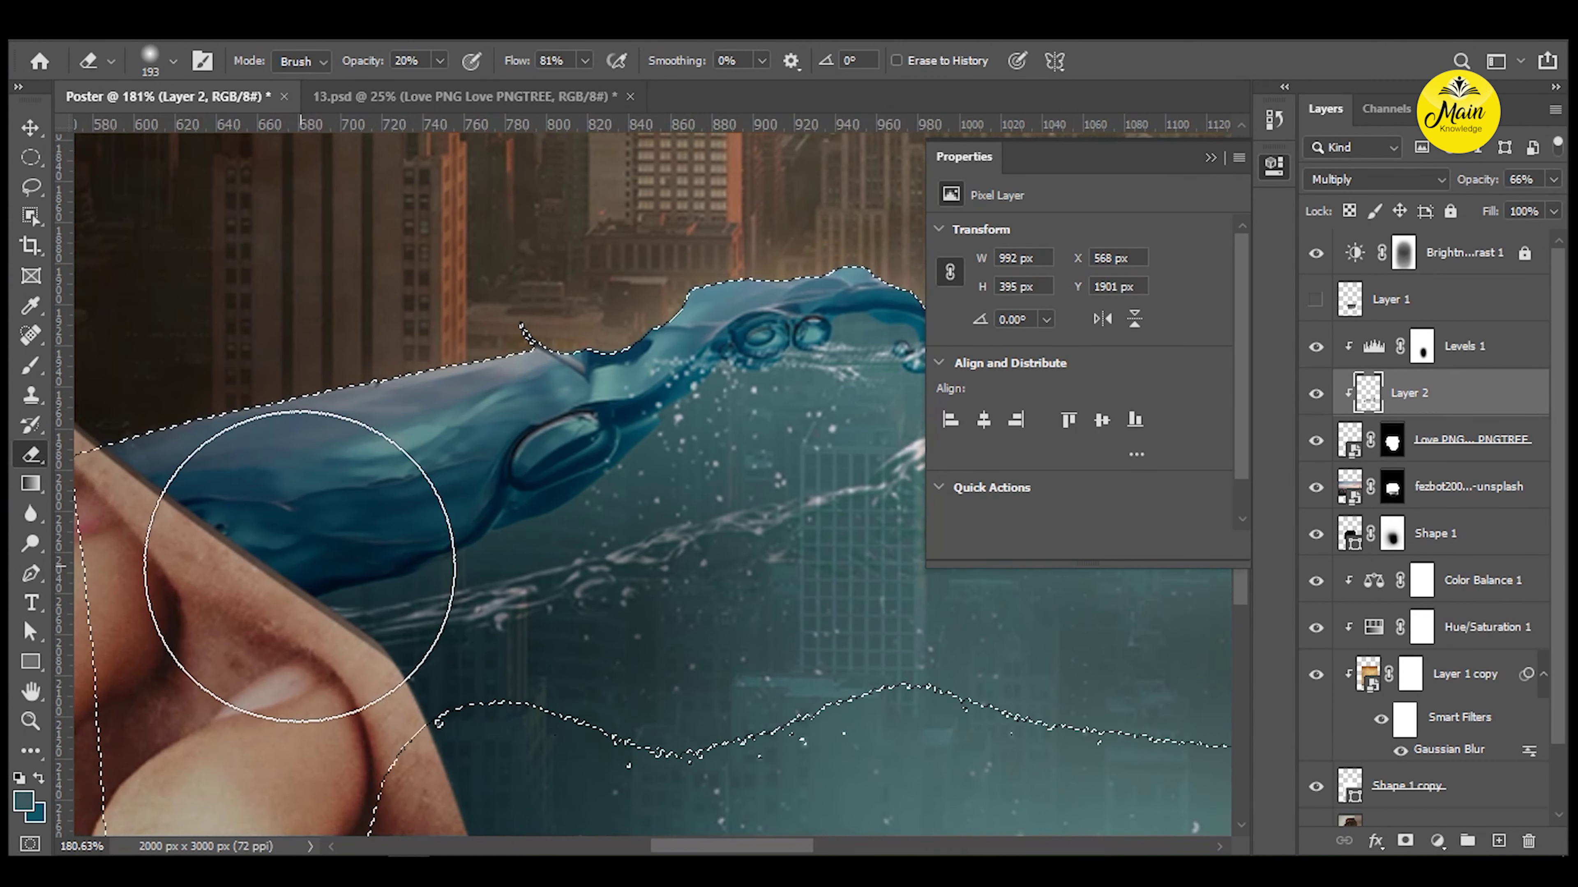
{"action": "key", "text": "Tab"}
{"action": "scroll", "coordinate": [488, 519], "scroll_direction": "down", "scroll_amount": 3}
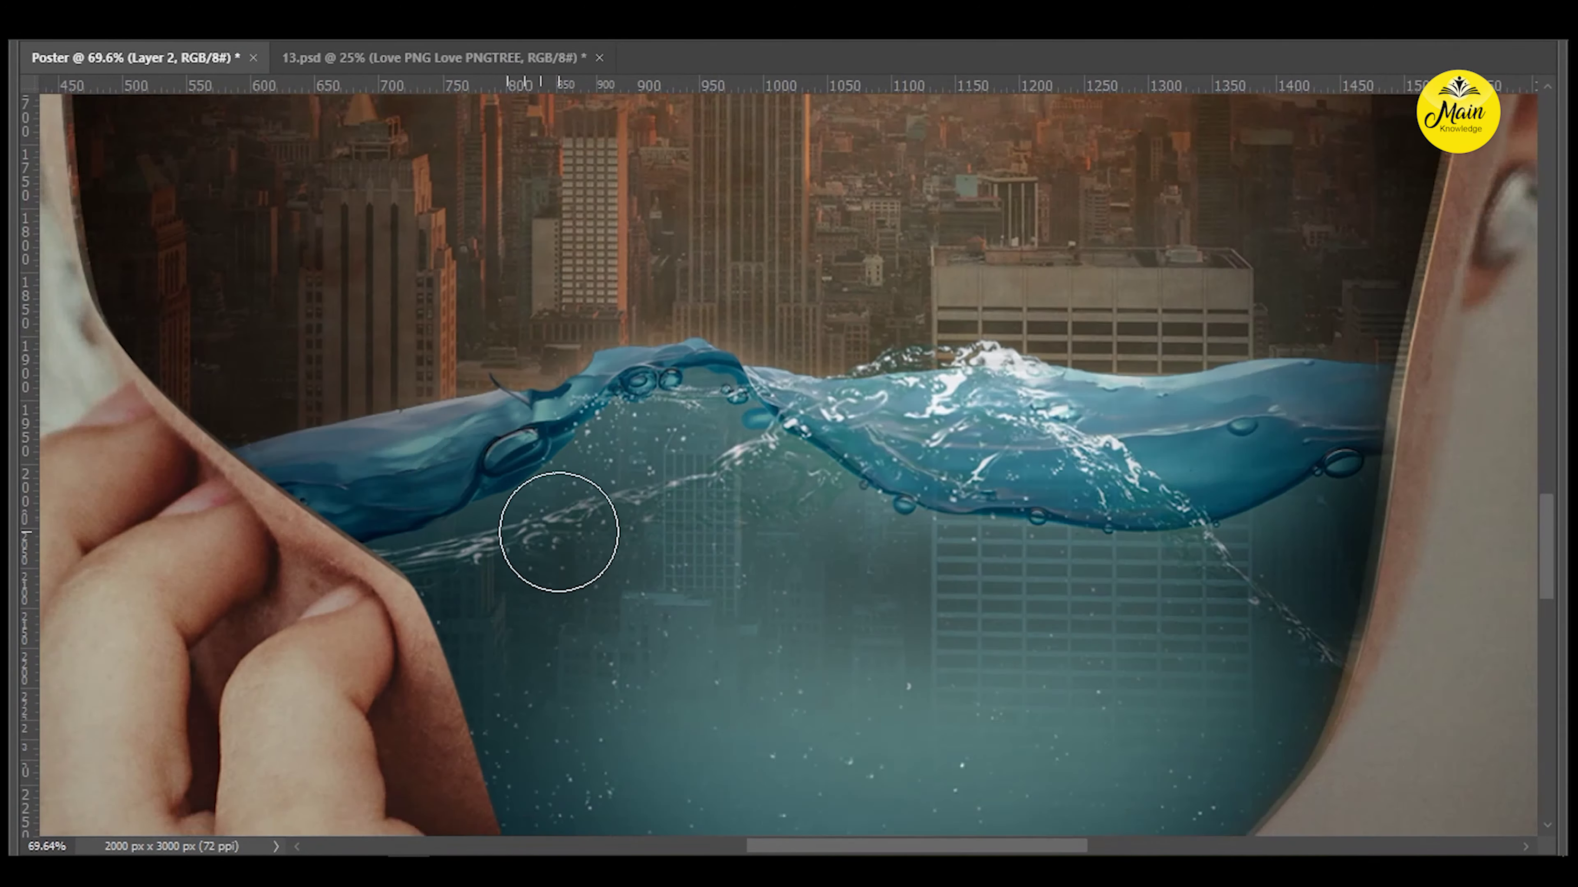
Toggle Layer 2's visibility to compare the poster with and without the submerged buildings.
{"action": "scroll", "coordinate": [557, 528], "scroll_direction": "down", "scroll_amount": 3}
{"action": "scroll", "coordinate": [574, 609], "scroll_direction": "down", "scroll_amount": 1}
{"action": "scroll", "coordinate": [716, 623], "scroll_direction": "down", "scroll_amount": 4}
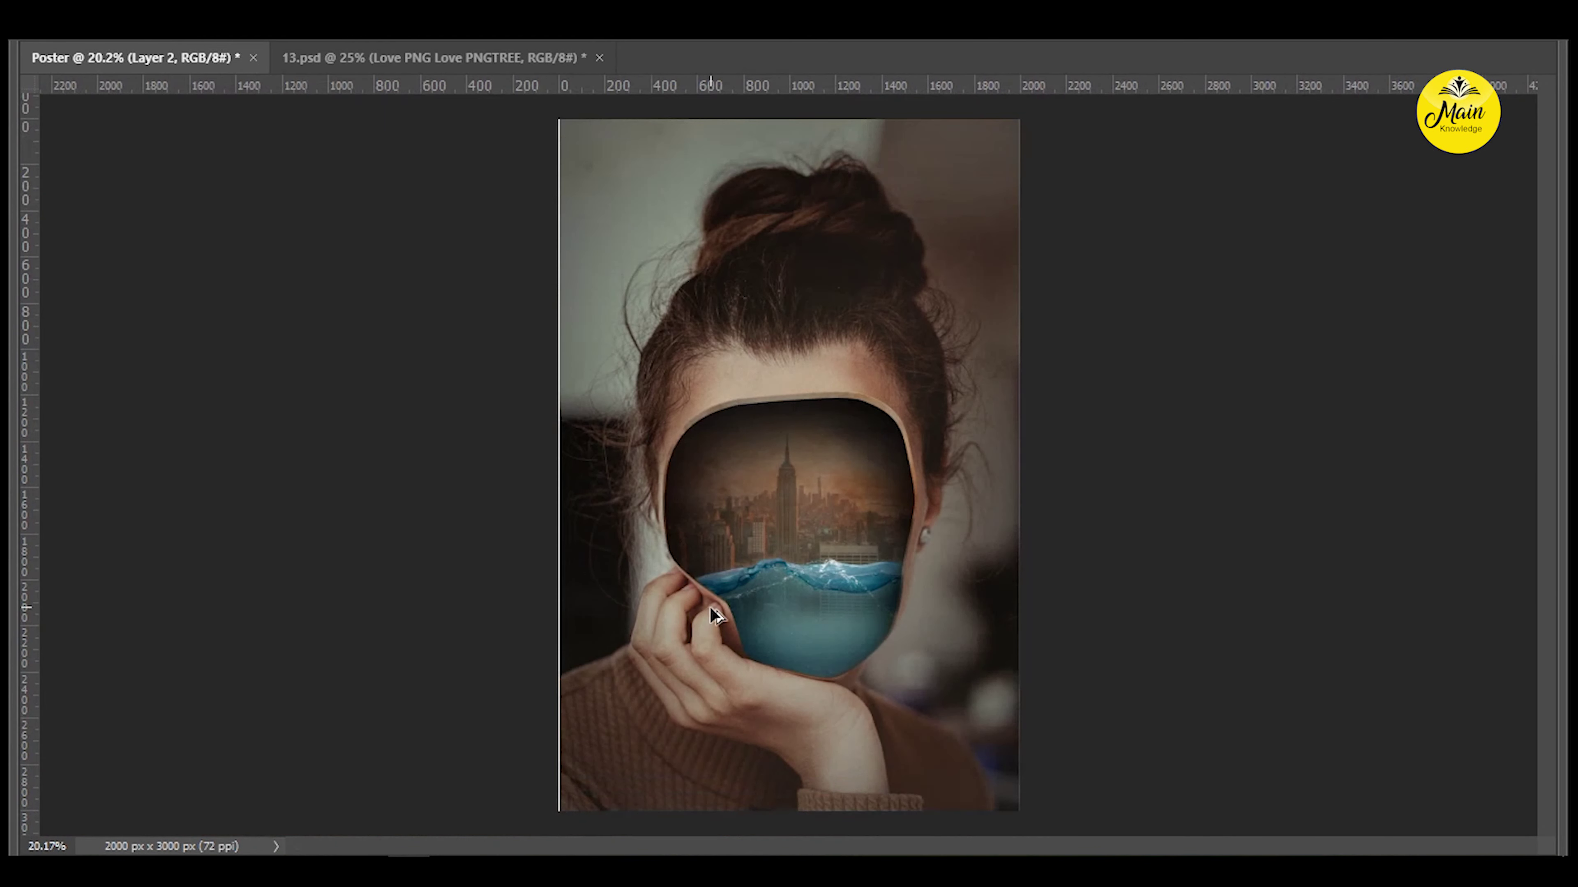
{"action": "key", "text": "Tab"}
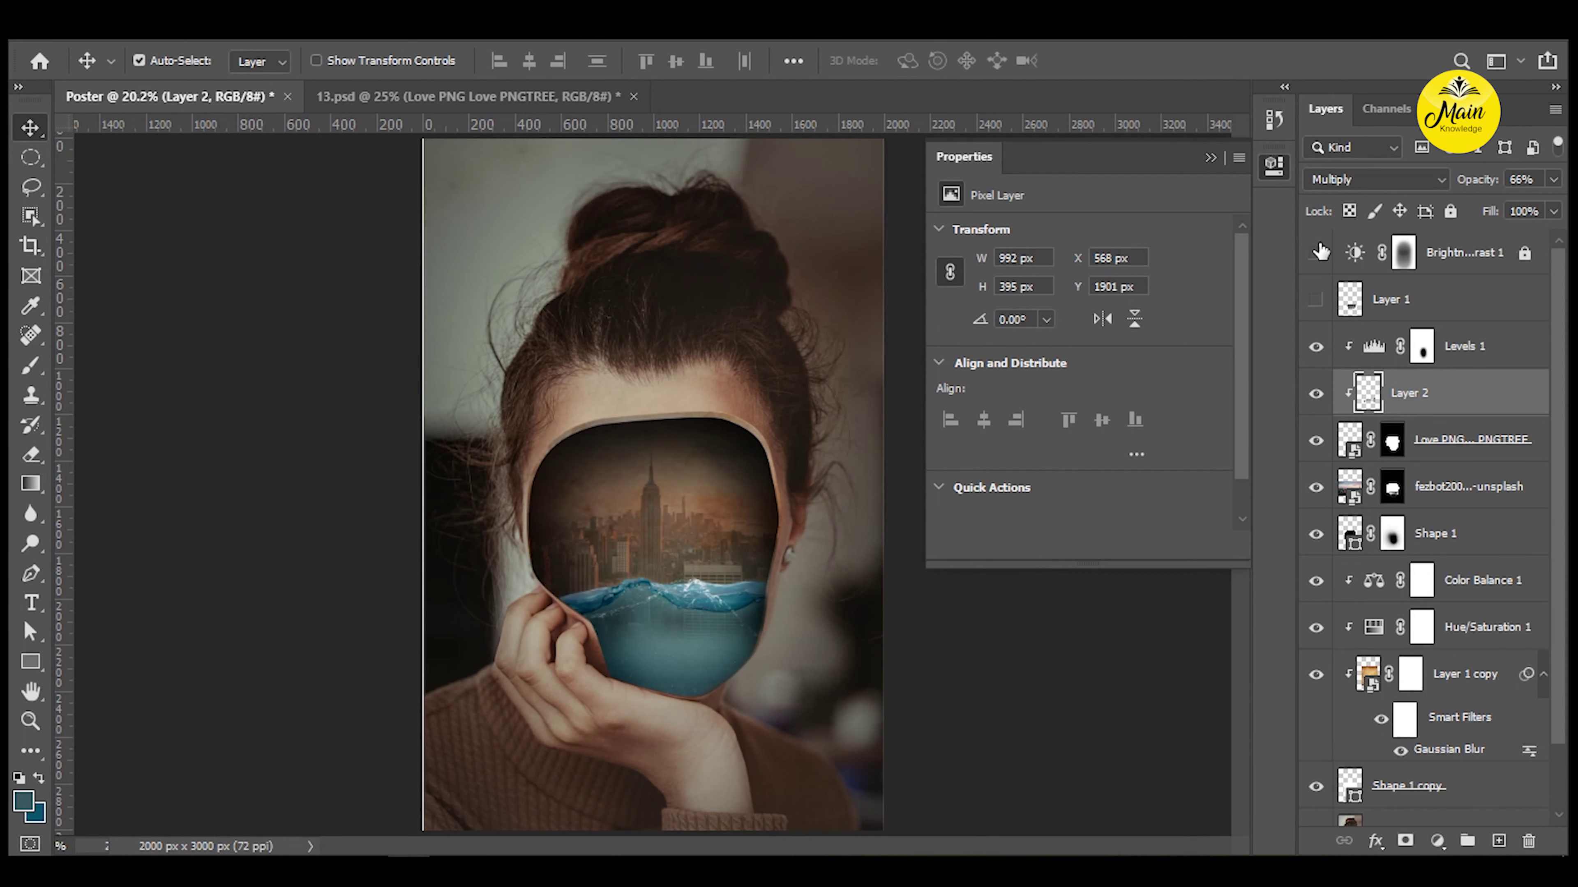
{"action": "scroll", "coordinate": [722, 563], "scroll_direction": "up", "scroll_amount": 3}
{"action": "scroll", "coordinate": [702, 674], "scroll_direction": "up", "scroll_amount": 2}
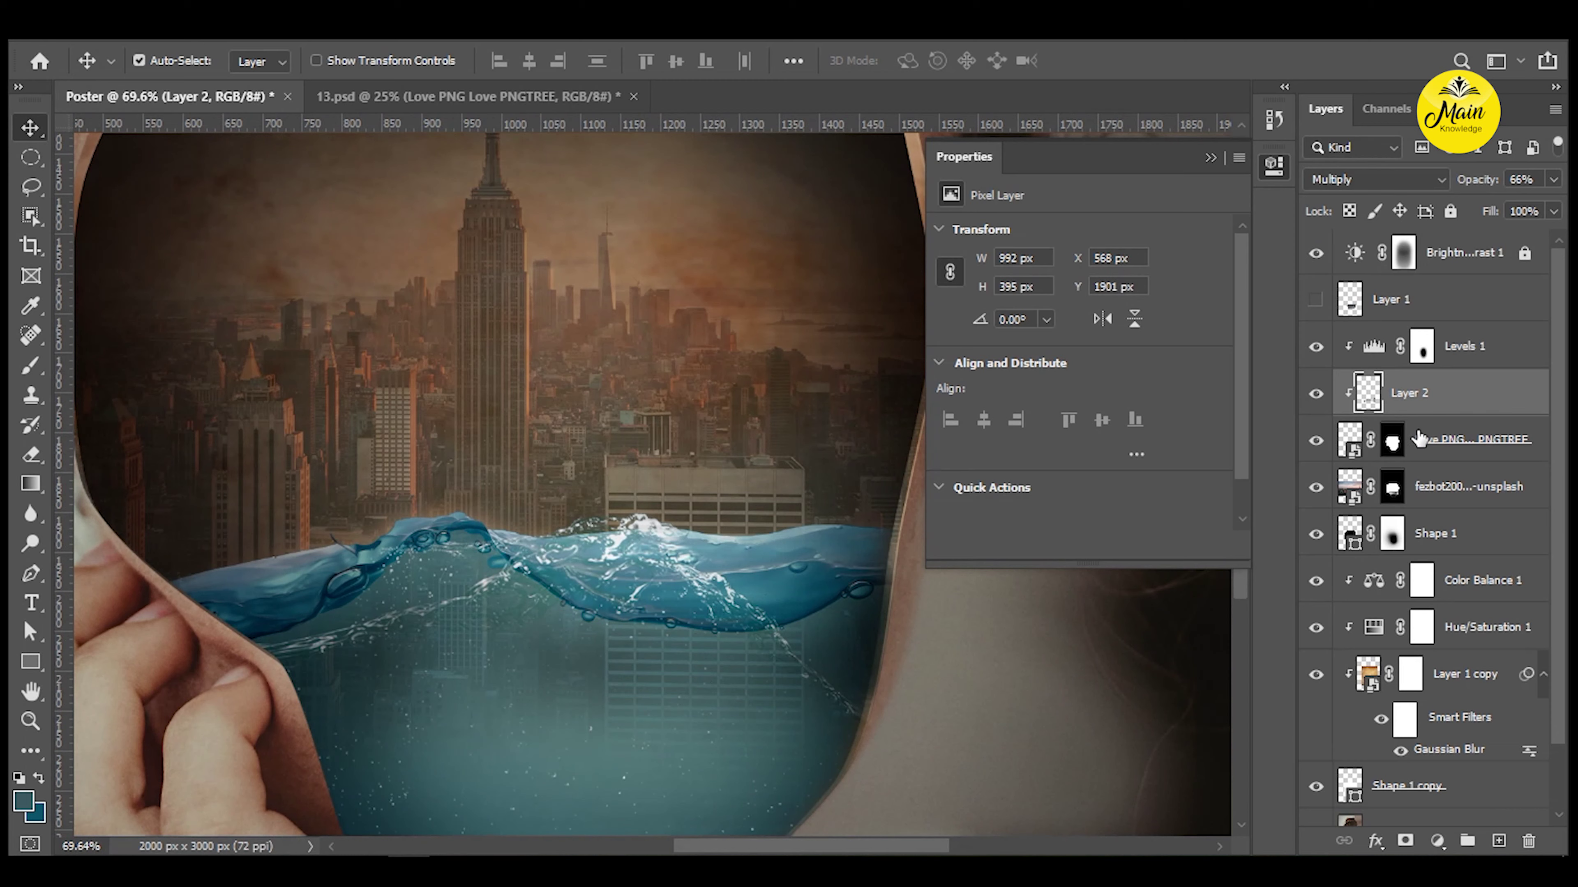
{"action": "left_click", "coordinate": [1315, 392]}
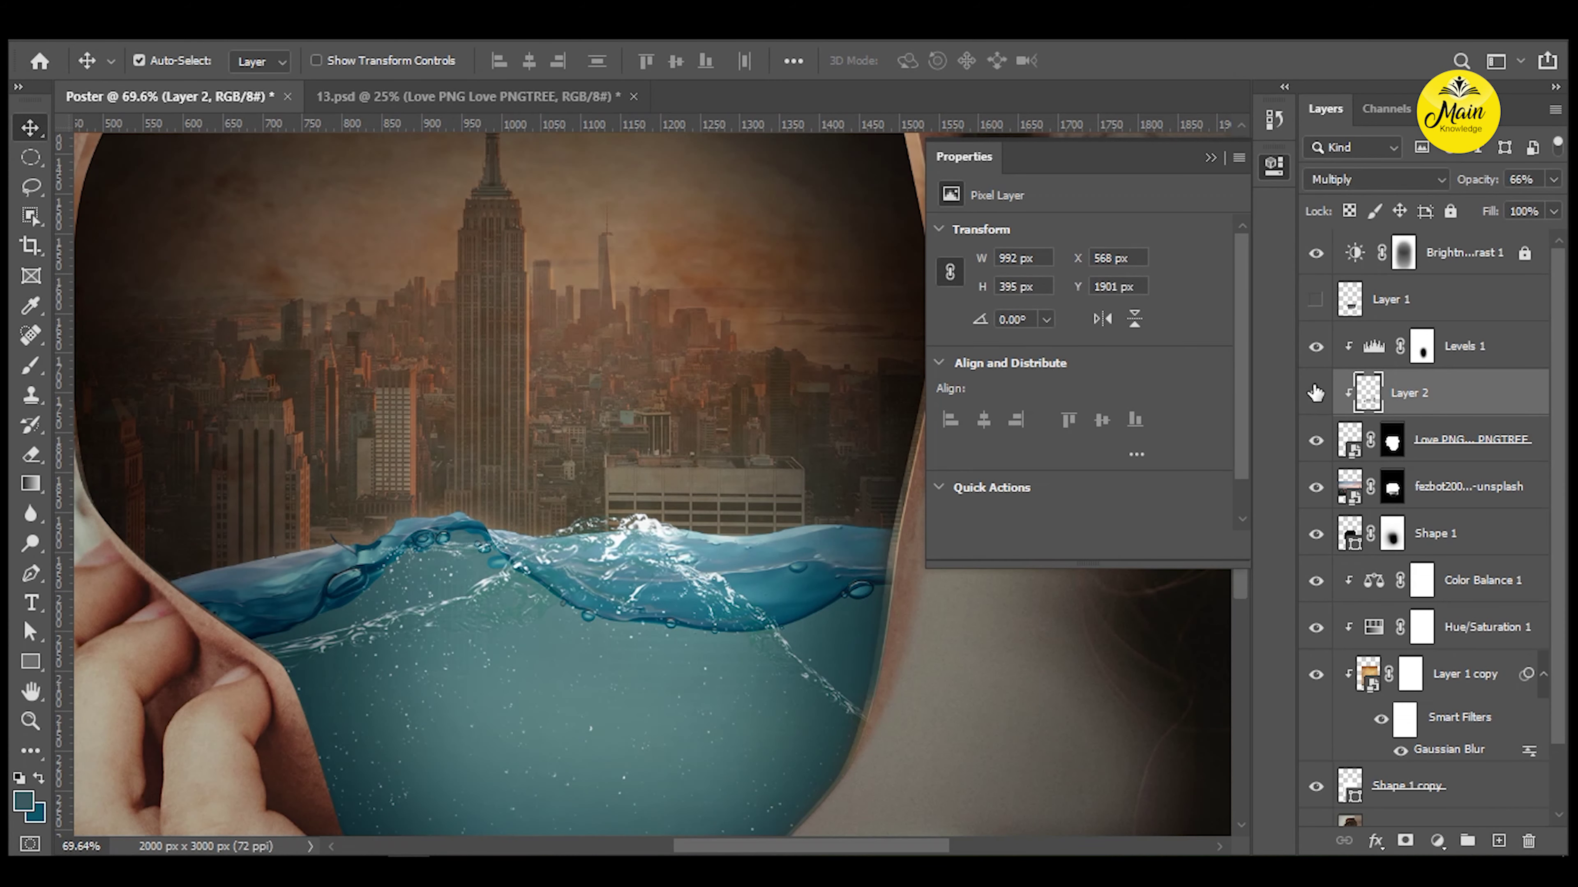
{"action": "left_click", "coordinate": [1314, 392]}
Try other blend modes on Layer 2, settle on Normal at 66%, and add a Color Overlay.
{"action": "key", "text": "shift+minus"}
{"action": "key", "text": "shift+minus"}
{"action": "key", "text": "shift+minus"}
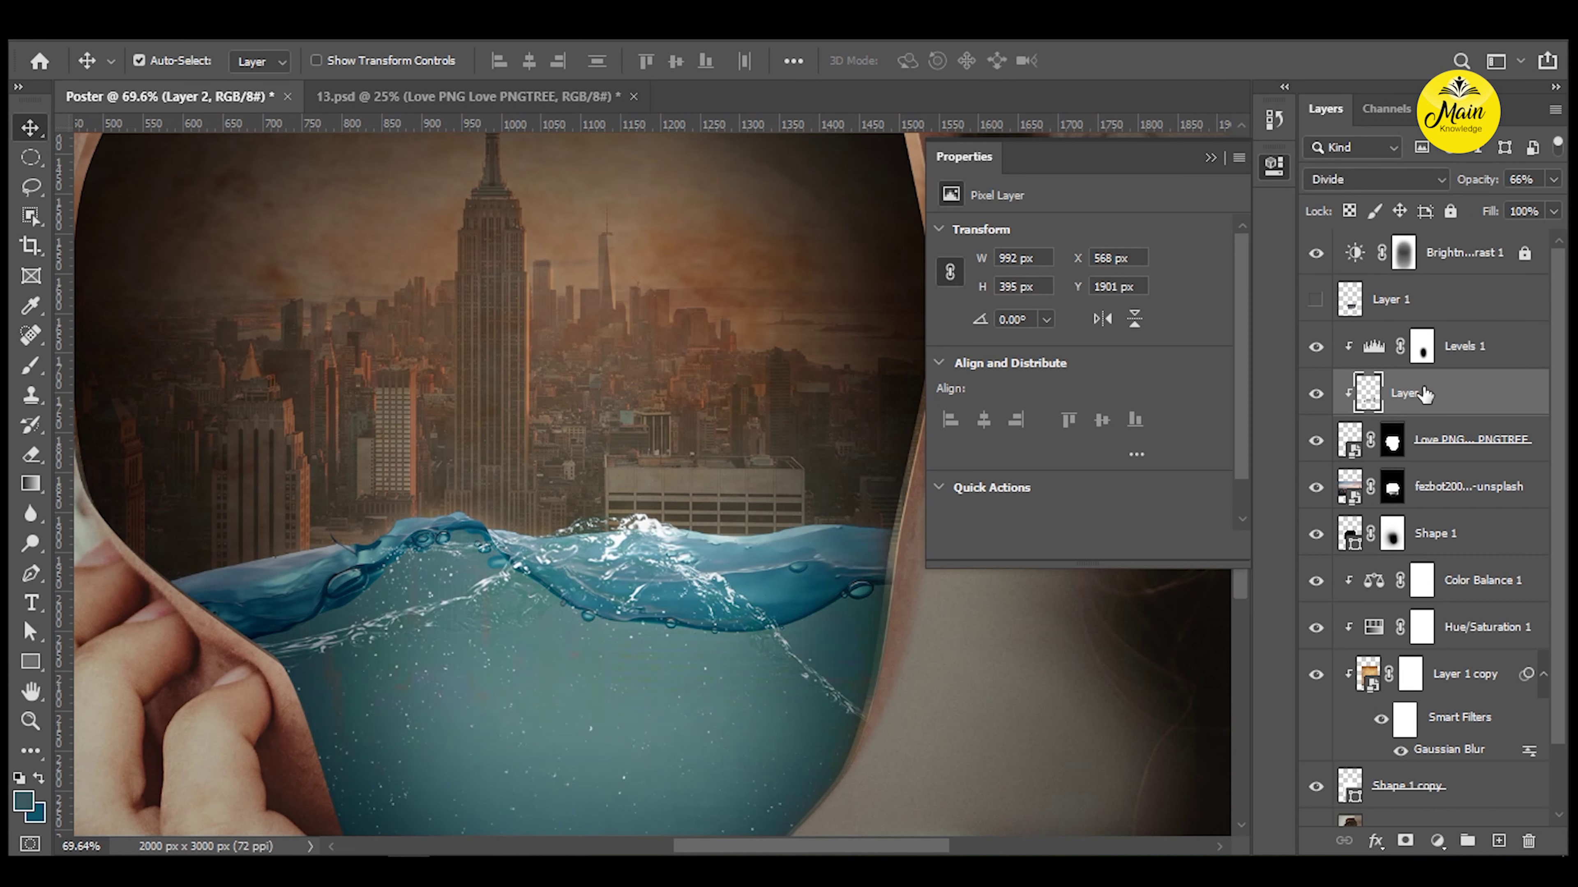
{"action": "key", "text": "shift+minus"}
{"action": "key", "text": "shift+minus"}
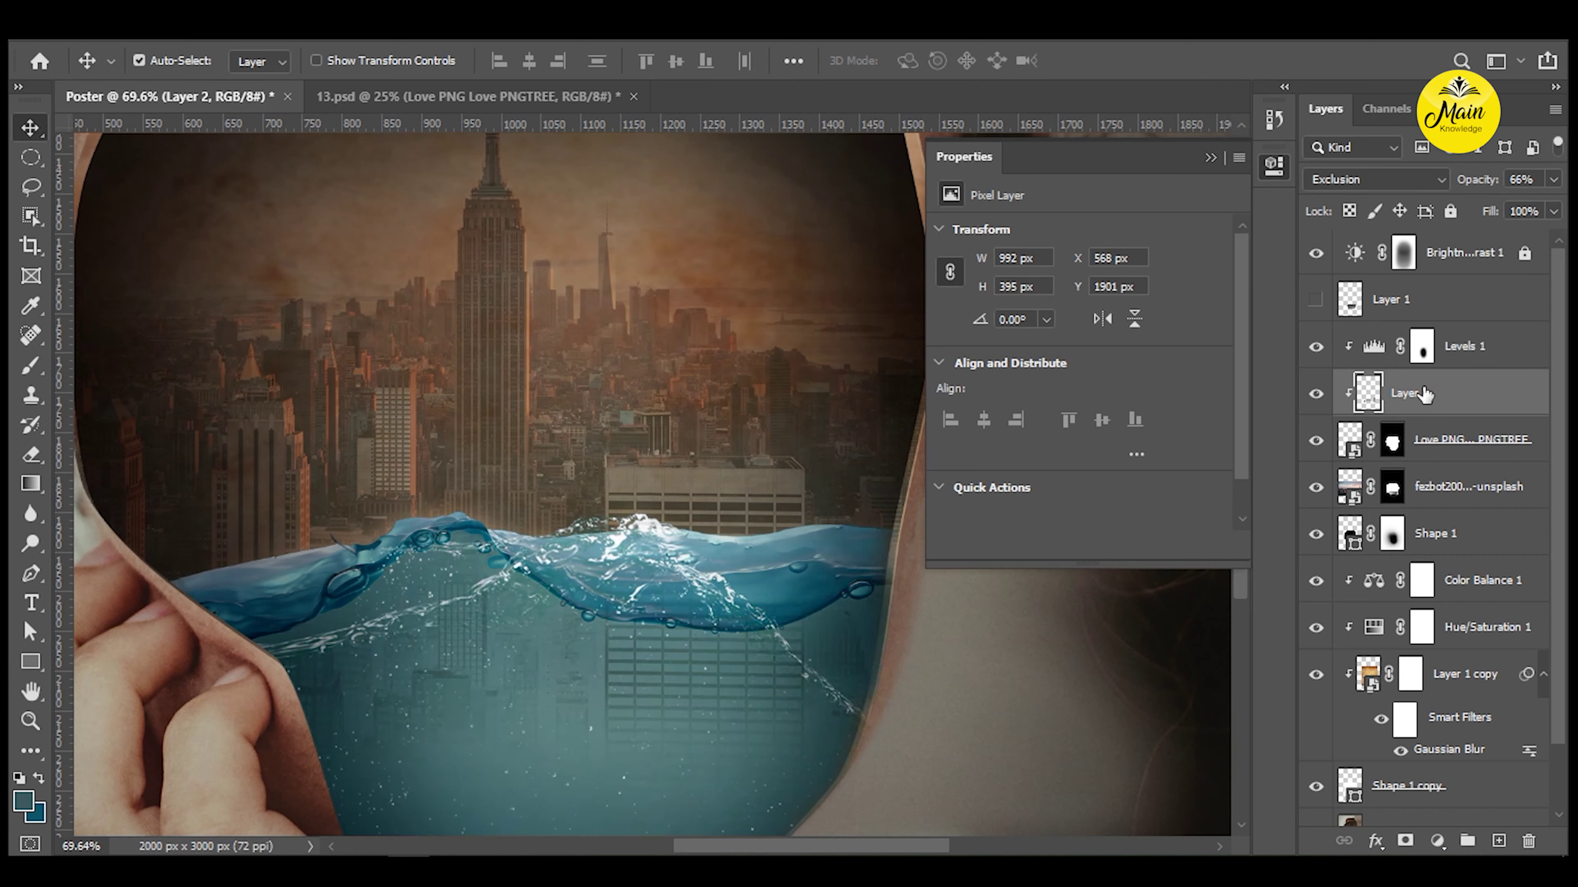
{"action": "key", "text": "shift+plus"}
{"action": "key", "text": "shift+plus"}
{"action": "key", "text": "shift+minus"}
{"action": "key", "text": "shift+minus"}
{"action": "key", "text": "shift+minus"}
{"action": "key", "text": "shift+minus"}
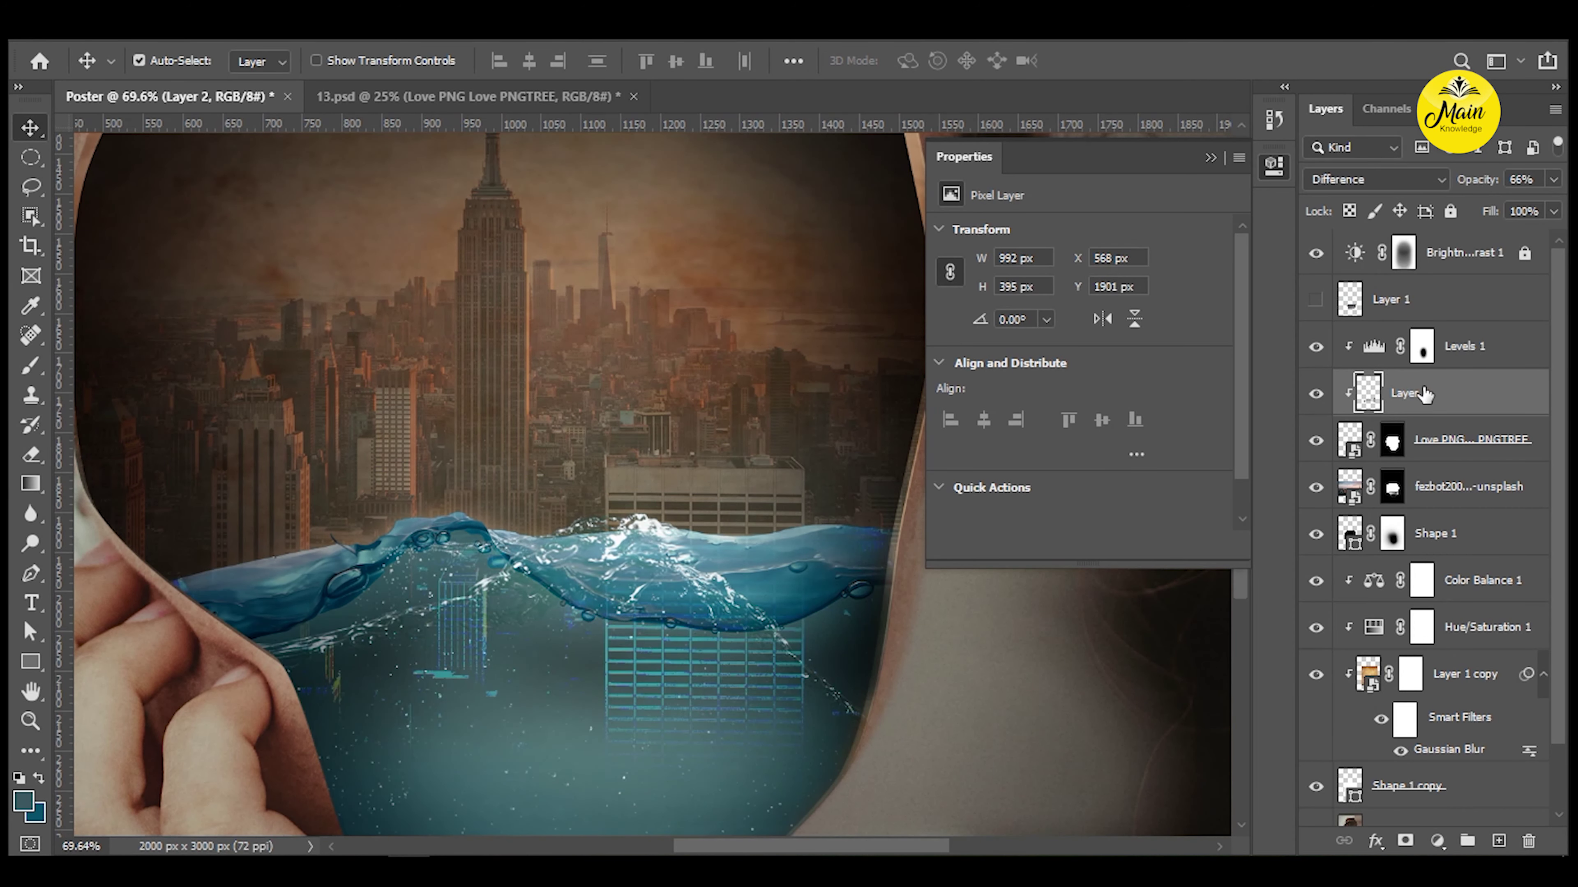
{"action": "key", "text": "shift+plus"}
{"action": "key", "text": "shift+plus"}
{"action": "key", "text": "shift+plus"}
{"action": "key", "text": "shift+plus"}
{"action": "key", "text": "shift+plus"}
{"action": "key", "text": "shift+plus"}
{"action": "key", "text": "shift+plus"}
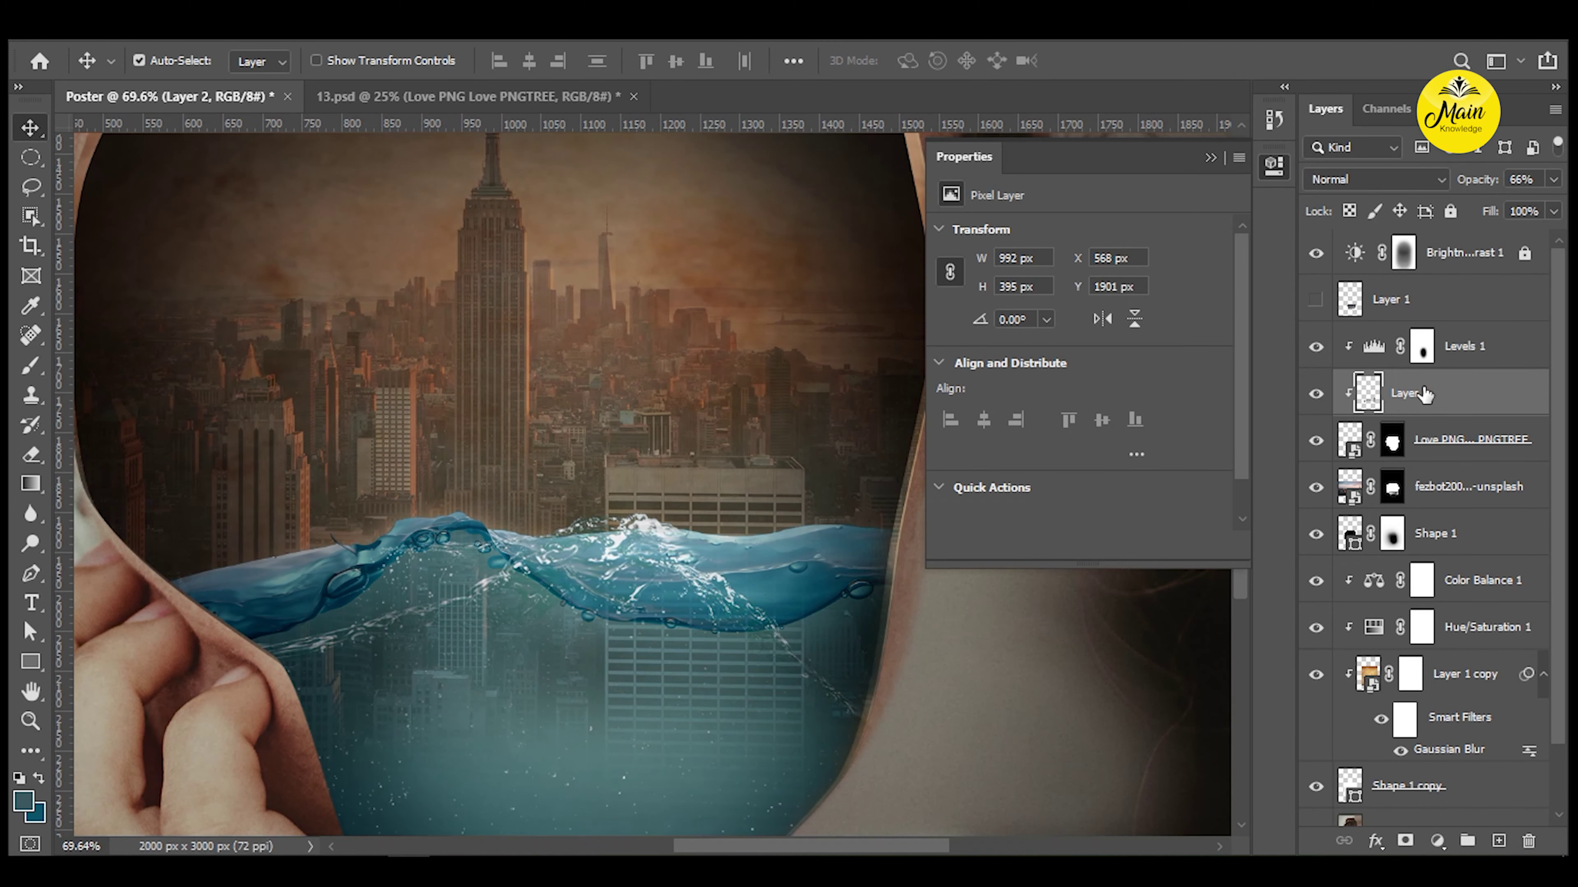
{"action": "left_click_drag", "start_coordinate": [833, 713], "coordinate": [874, 573]}
{"action": "left_click", "coordinate": [1375, 841]}
{"action": "left_click", "coordinate": [1407, 751]}
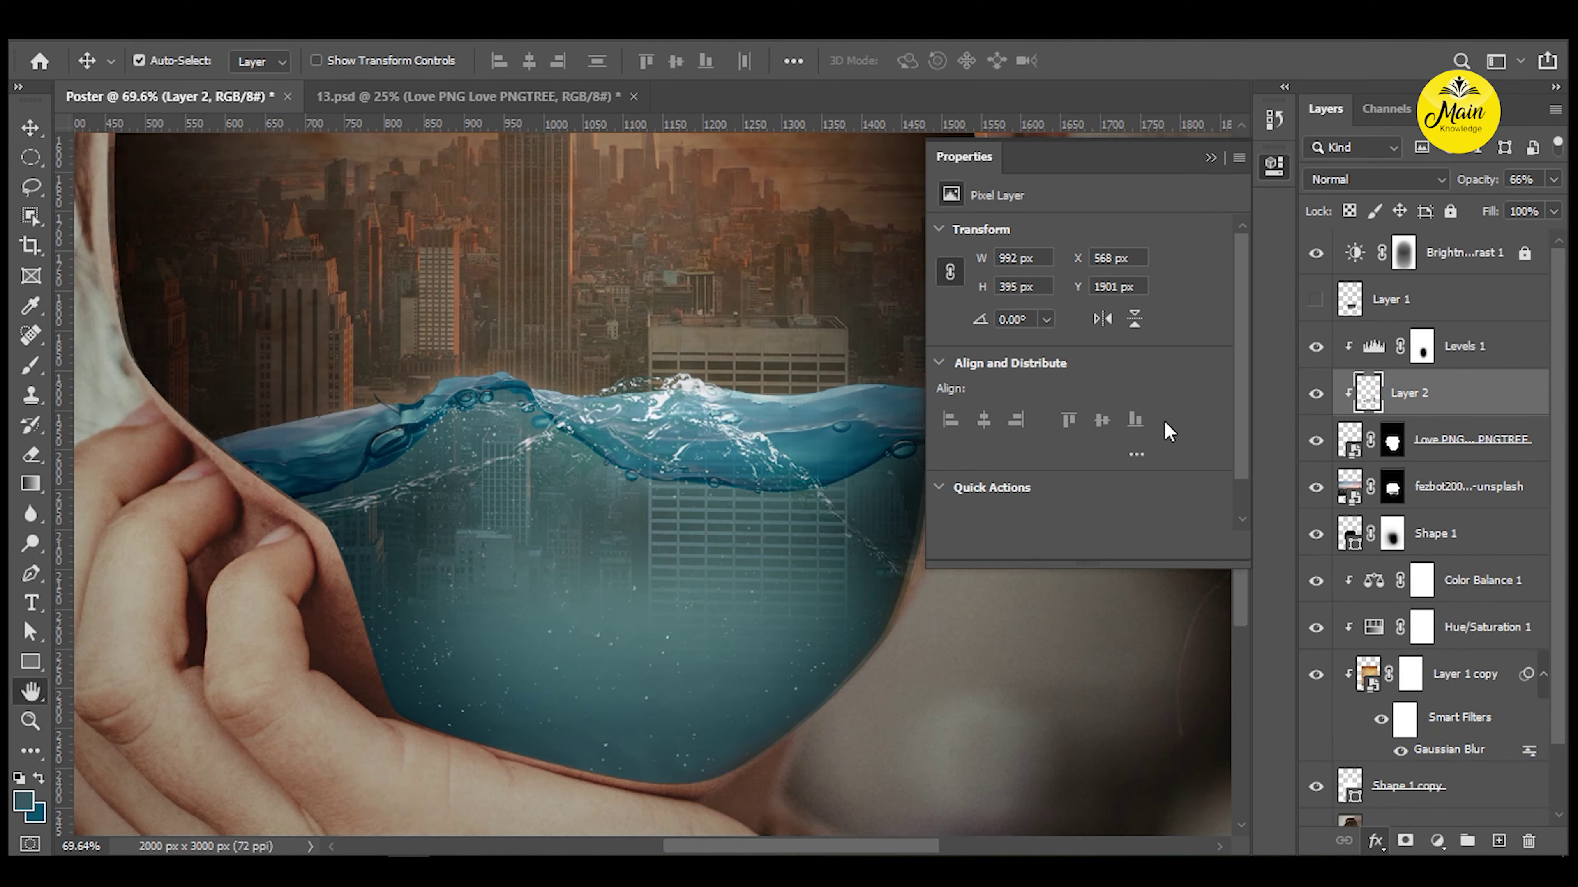
Set Layer 2's Color Overlay to cyan #04e1db sampled from the water, testing Normal and Color Burn.
{"action": "left_click", "coordinate": [1216, 387]}
{"action": "left_click", "coordinate": [535, 606]}
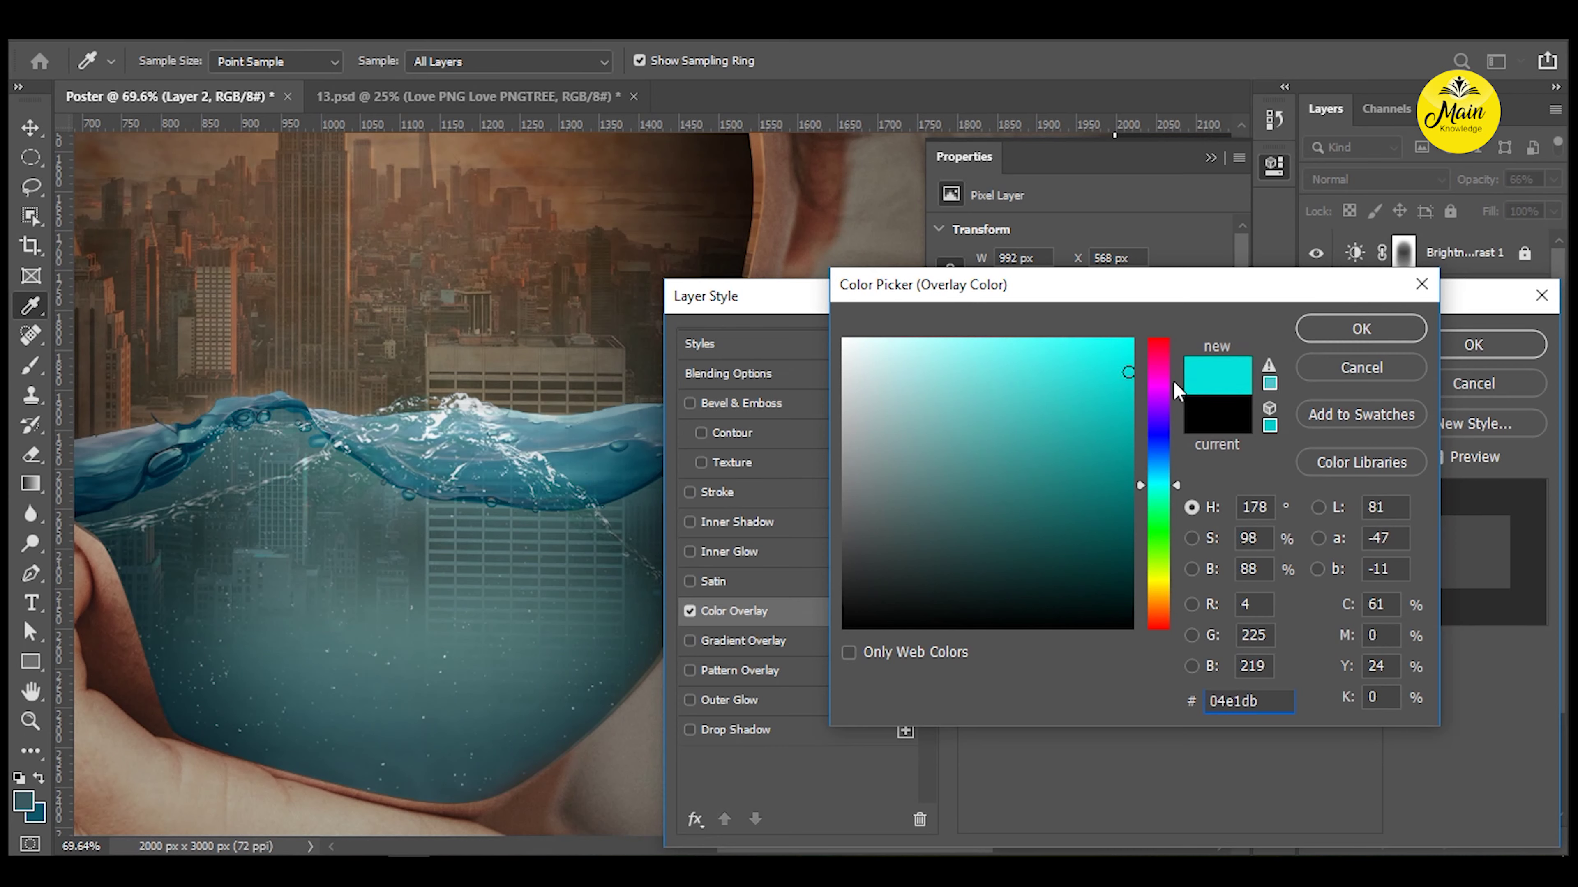
{"action": "left_click", "coordinate": [1372, 329]}
{"action": "left_click", "coordinate": [1176, 401]}
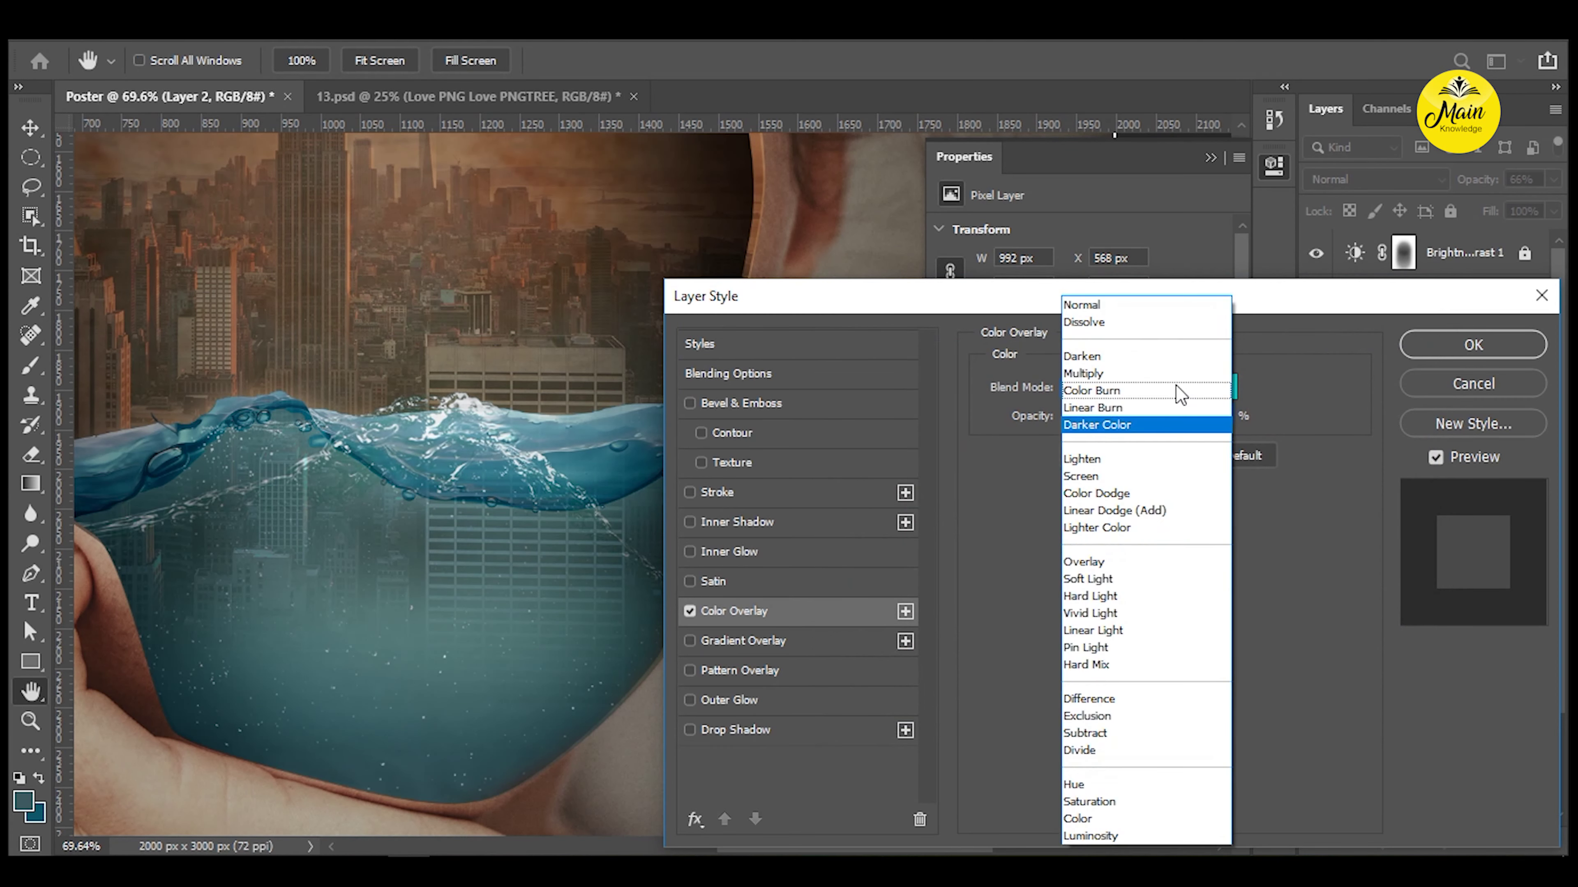
{"action": "left_click", "coordinate": [1093, 306]}
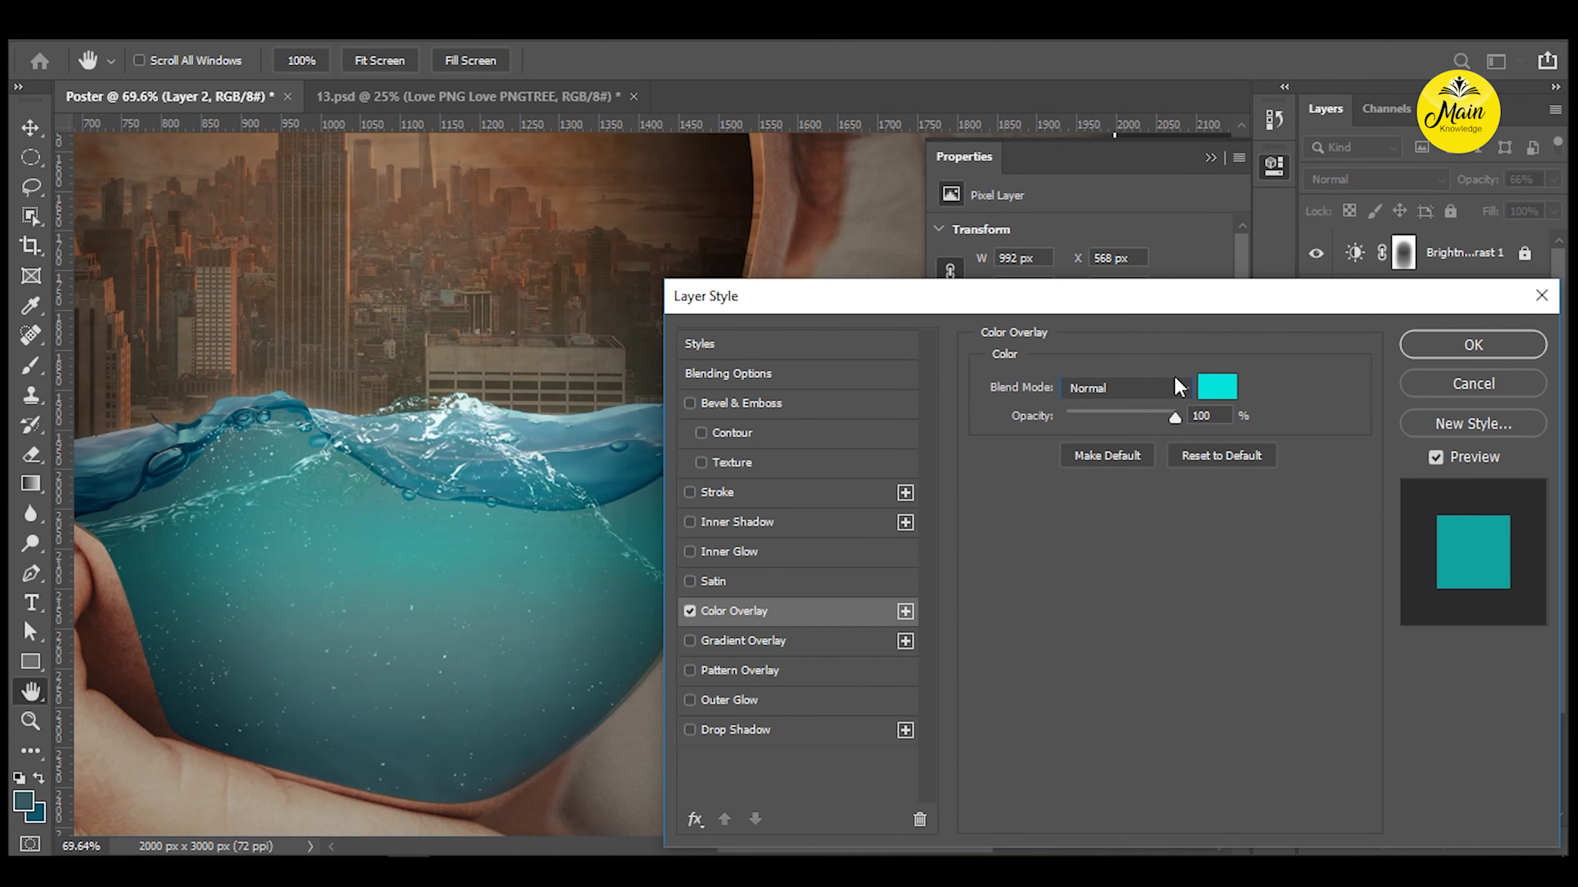
{"action": "left_click", "coordinate": [1154, 389]}
{"action": "left_click", "coordinate": [1048, 410]}
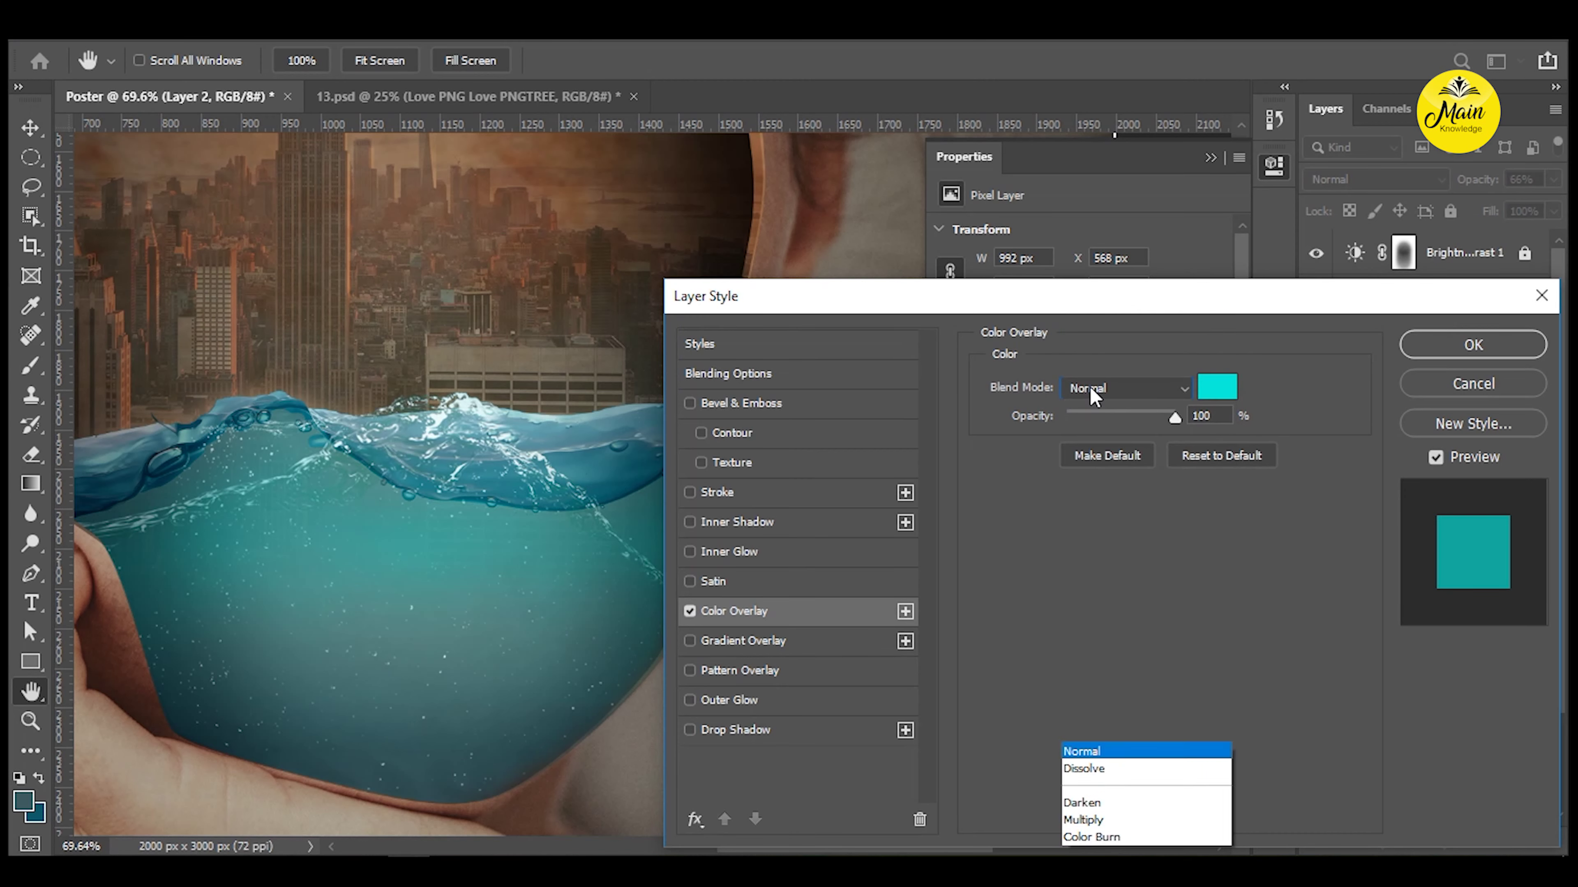
{"action": "left_click", "coordinate": [1089, 390]}
{"action": "left_click", "coordinate": [1088, 391]}
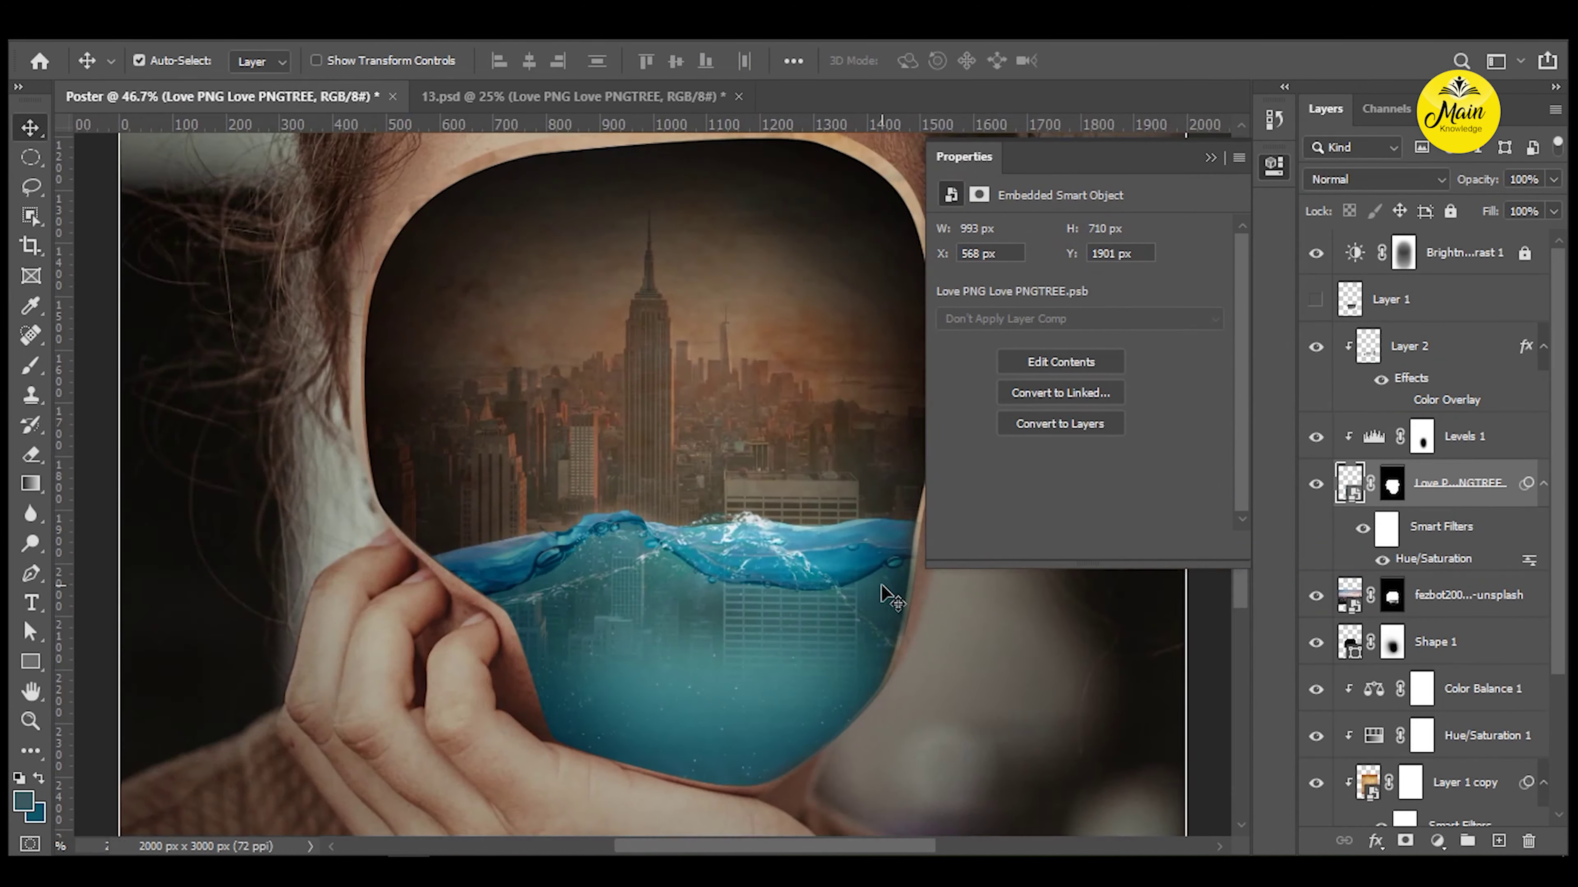
{"action": "scroll", "coordinate": [892, 598], "scroll_direction": "up", "scroll_amount": 5}
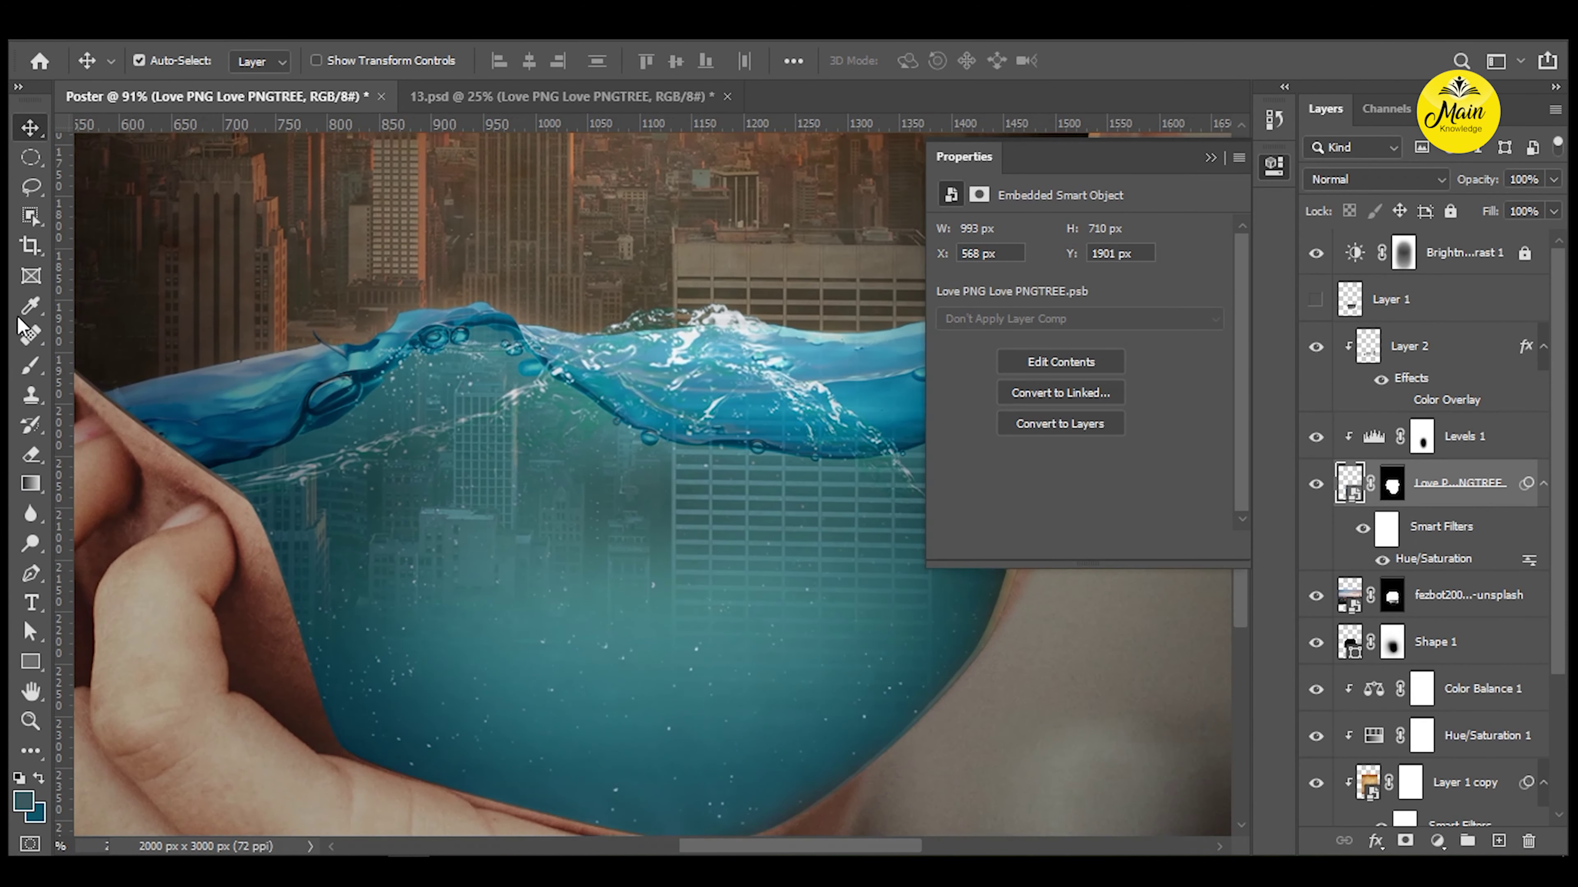
Draw a circular marquee in the water on Layer 3 and fill it with dark colour.
{"action": "key", "text": "m"}
{"action": "left_click_drag", "start_coordinate": [373, 483], "coordinate": [631, 740]}
{"action": "key", "text": "alt+BackSpace"}
{"action": "key", "text": "ctrl+d"}
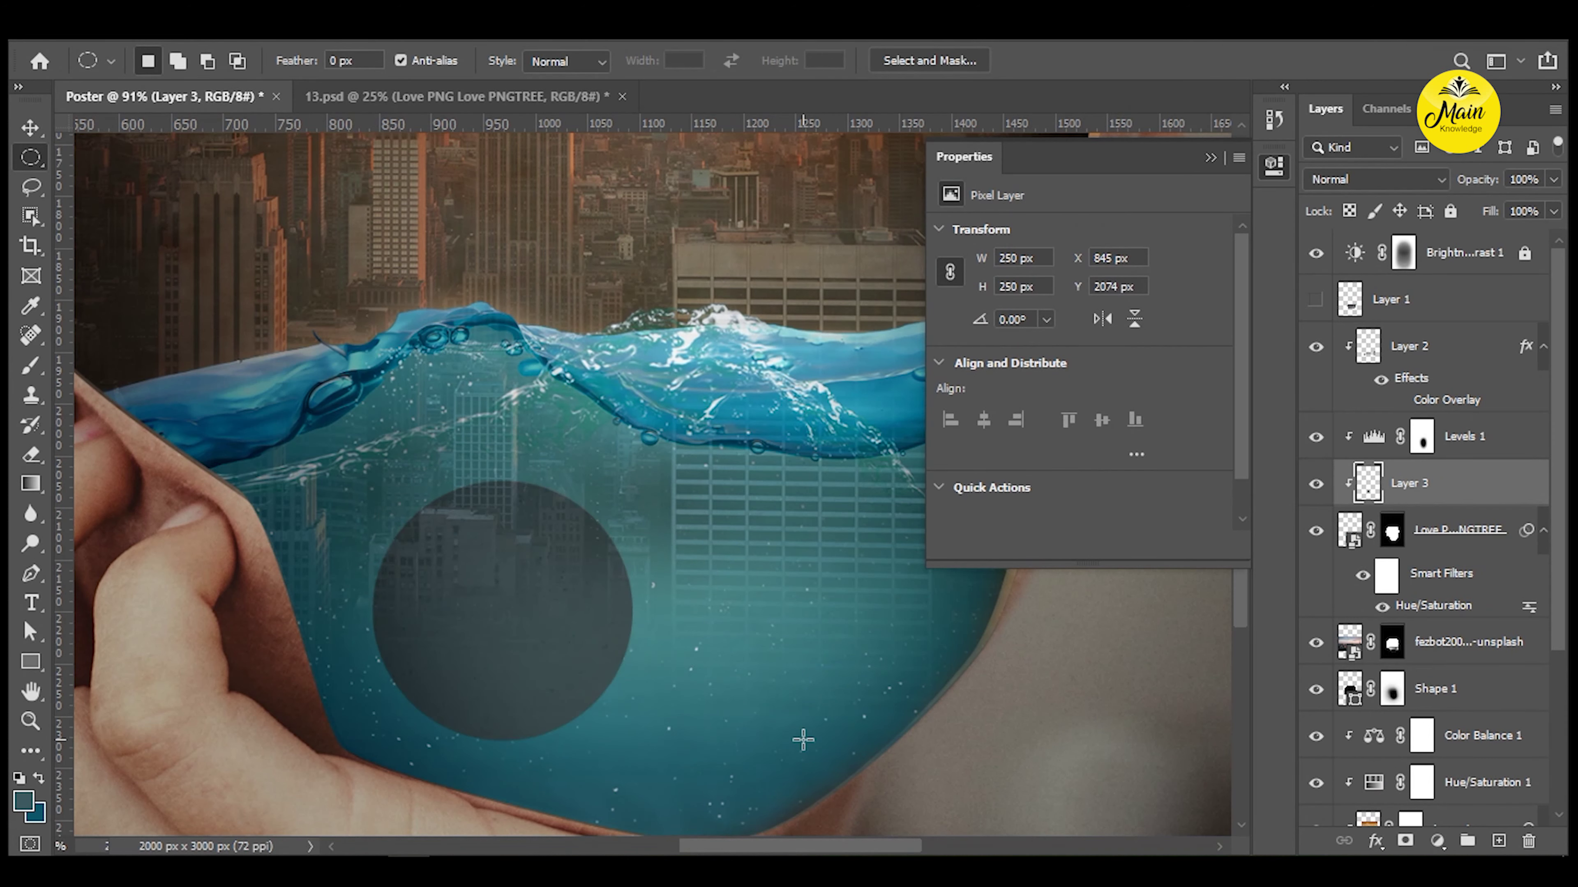
Bring the circle layer to the top, release it from clipping, and shift it toward the water centre.
{"action": "key", "text": "v"}
{"action": "key", "text": "alt+t"}
{"action": "key", "text": "Escape"}
{"action": "key", "text": "ctrl+shift+bracketright"}
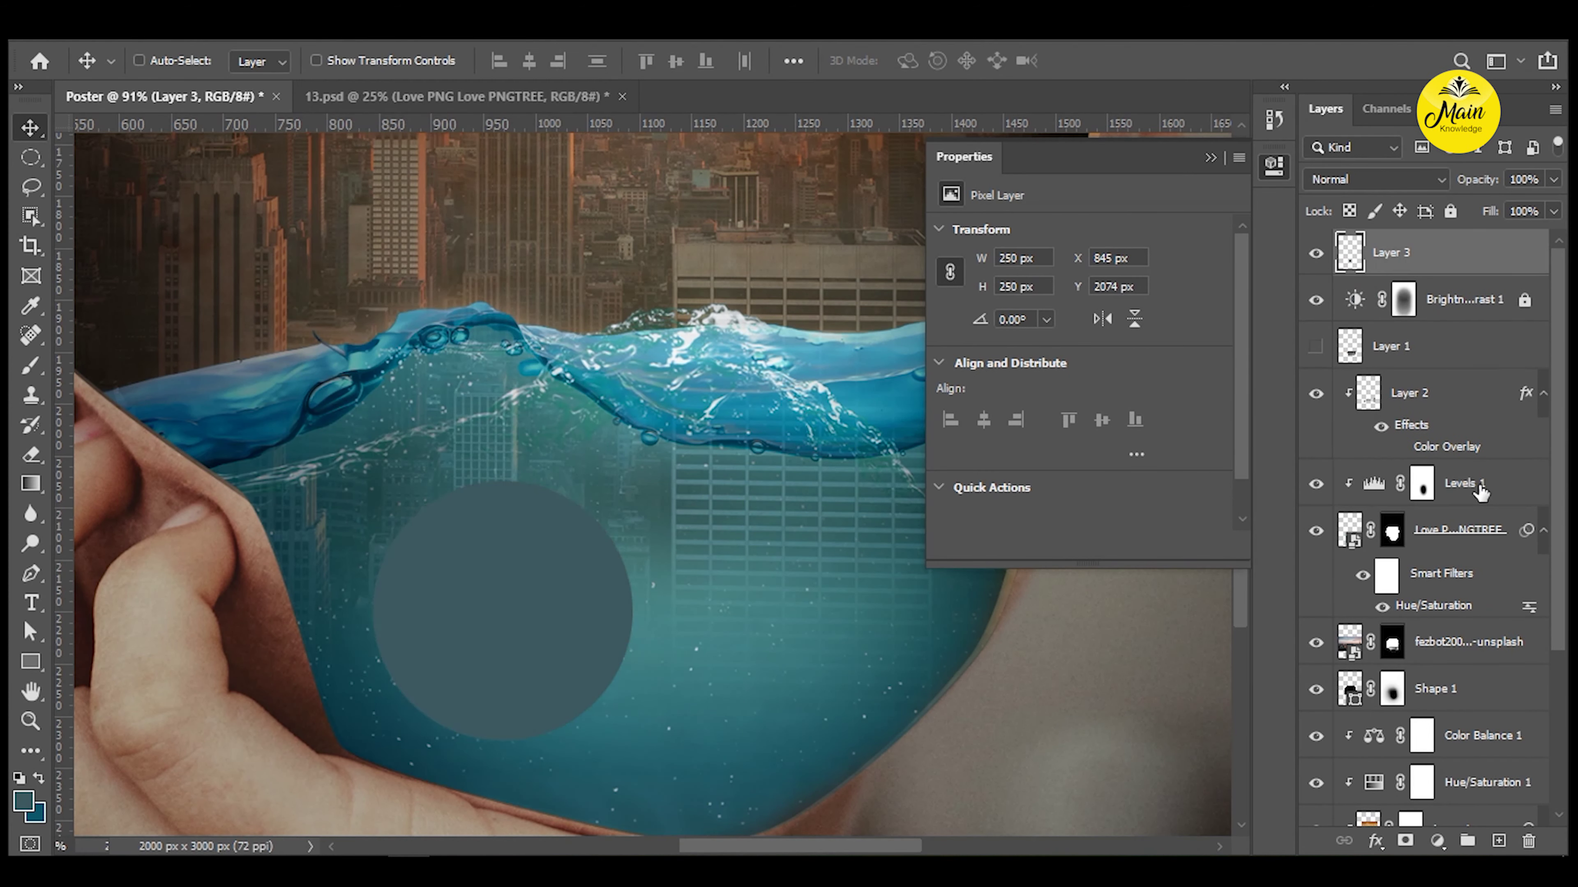
{"action": "left_click_drag", "start_coordinate": [646, 598], "coordinate": [814, 598]}
Apply a Gaussian Blur with radius 36 to the circle.
{"action": "key", "text": "alt+t"}
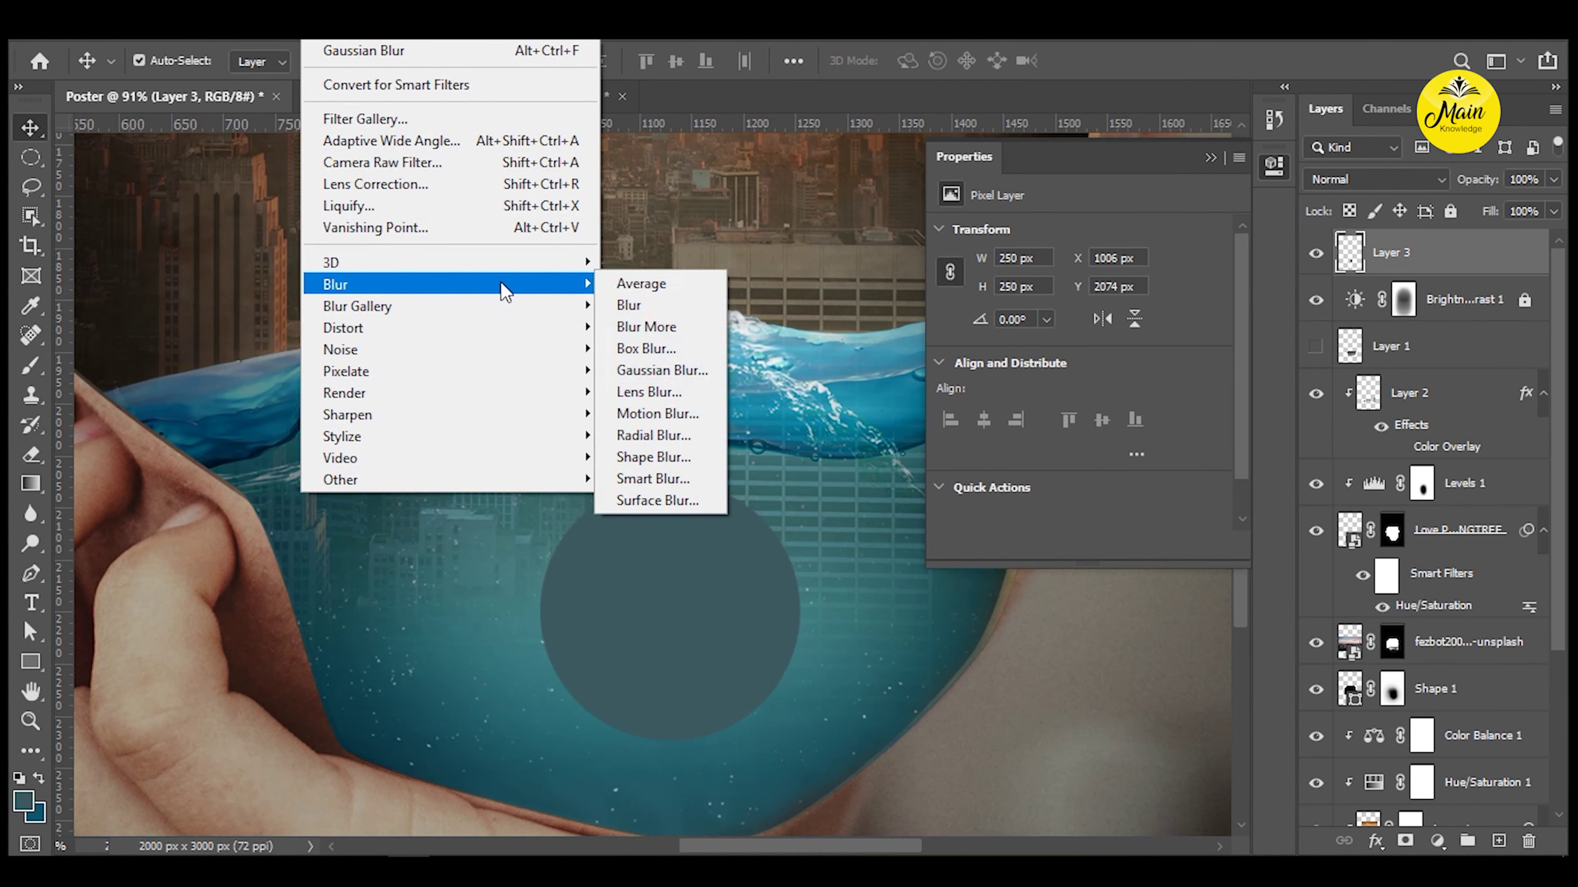
{"action": "left_click", "coordinate": [677, 369]}
{"action": "mouse_move", "coordinate": [646, 498]}
{"action": "left_mouse_down"}
{"action": "mouse_move", "coordinate": [739, 498]}
{"action": "mouse_move", "coordinate": [722, 498]}
{"action": "left_mouse_up"}
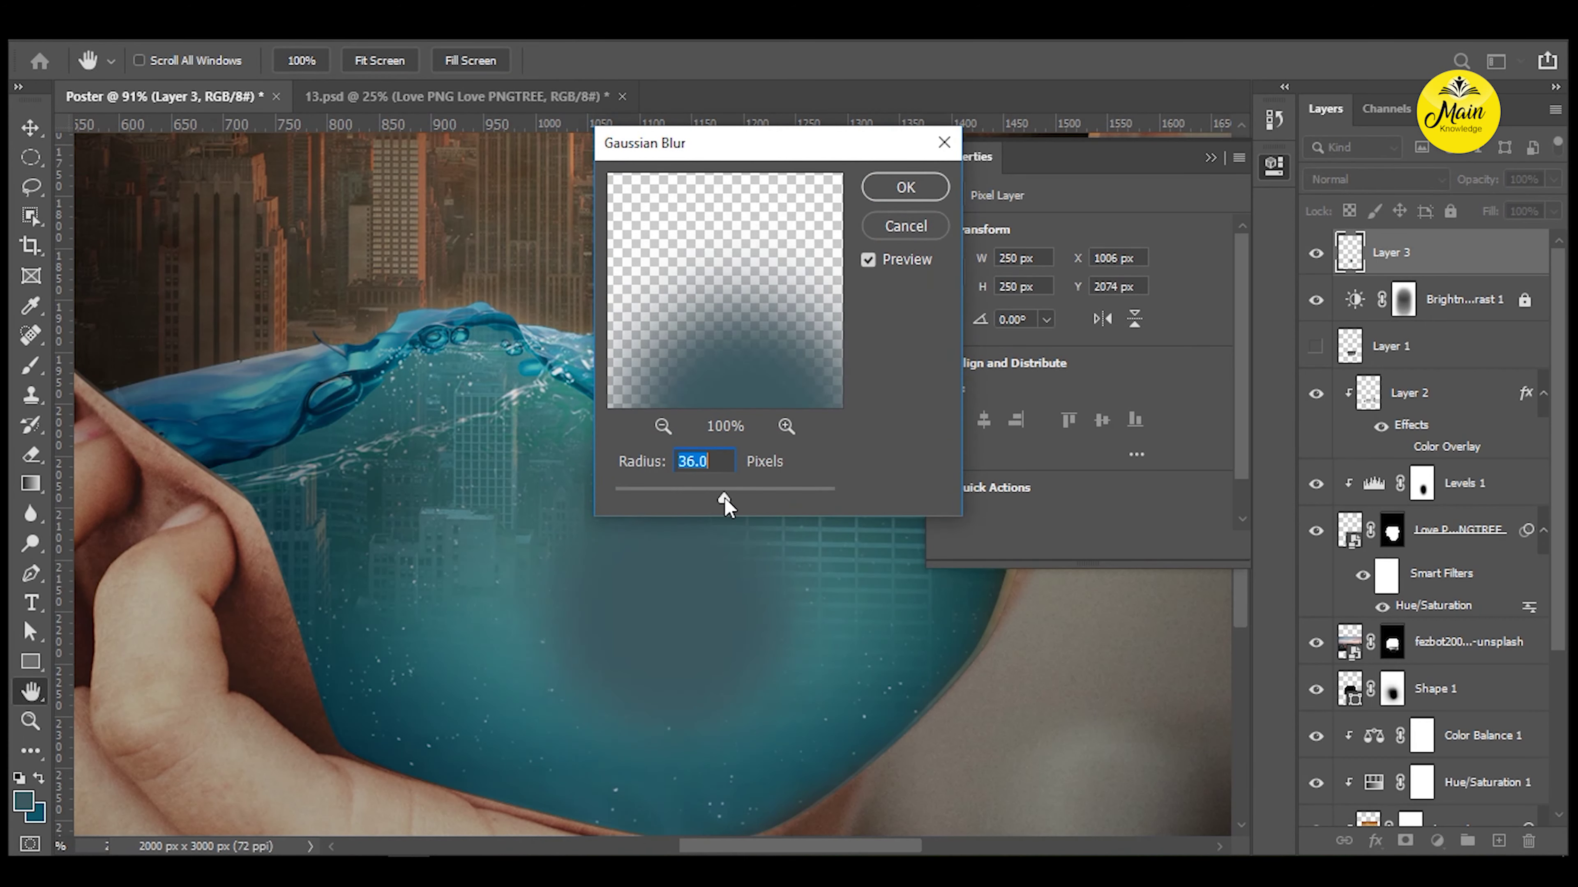
{"action": "left_click", "coordinate": [905, 187]}
Add a cyan Color Overlay to the blurred circle at 67% opacity.
{"action": "left_click", "coordinate": [1375, 840]}
{"action": "left_click", "coordinate": [1404, 749]}
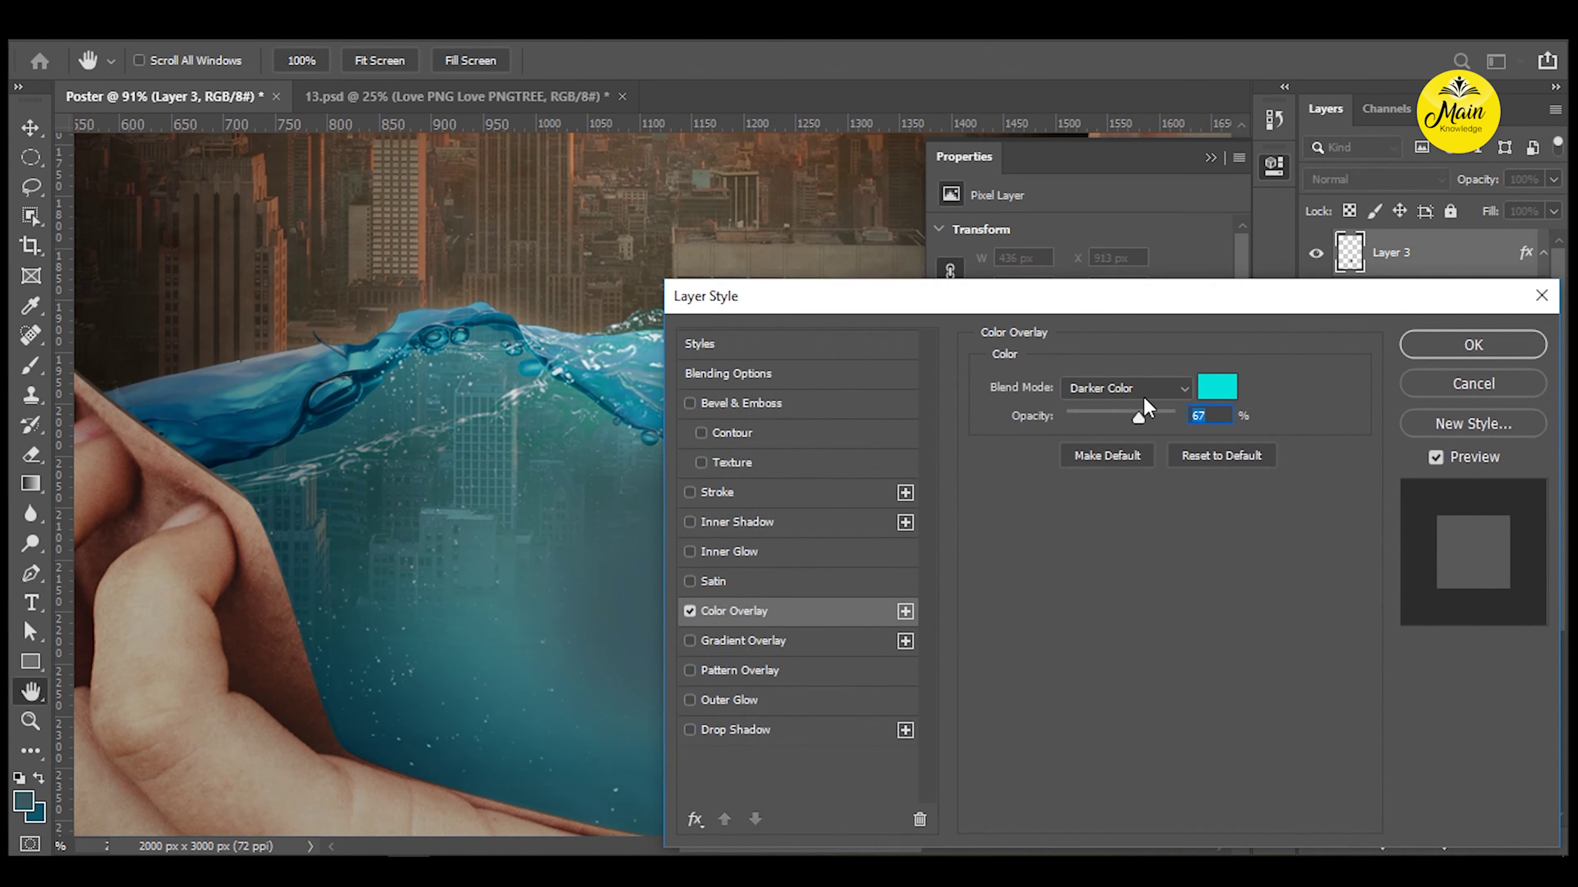
{"action": "left_click", "coordinate": [1125, 388]}
{"action": "left_click", "coordinate": [1093, 303]}
{"action": "left_click", "coordinate": [1473, 344]}
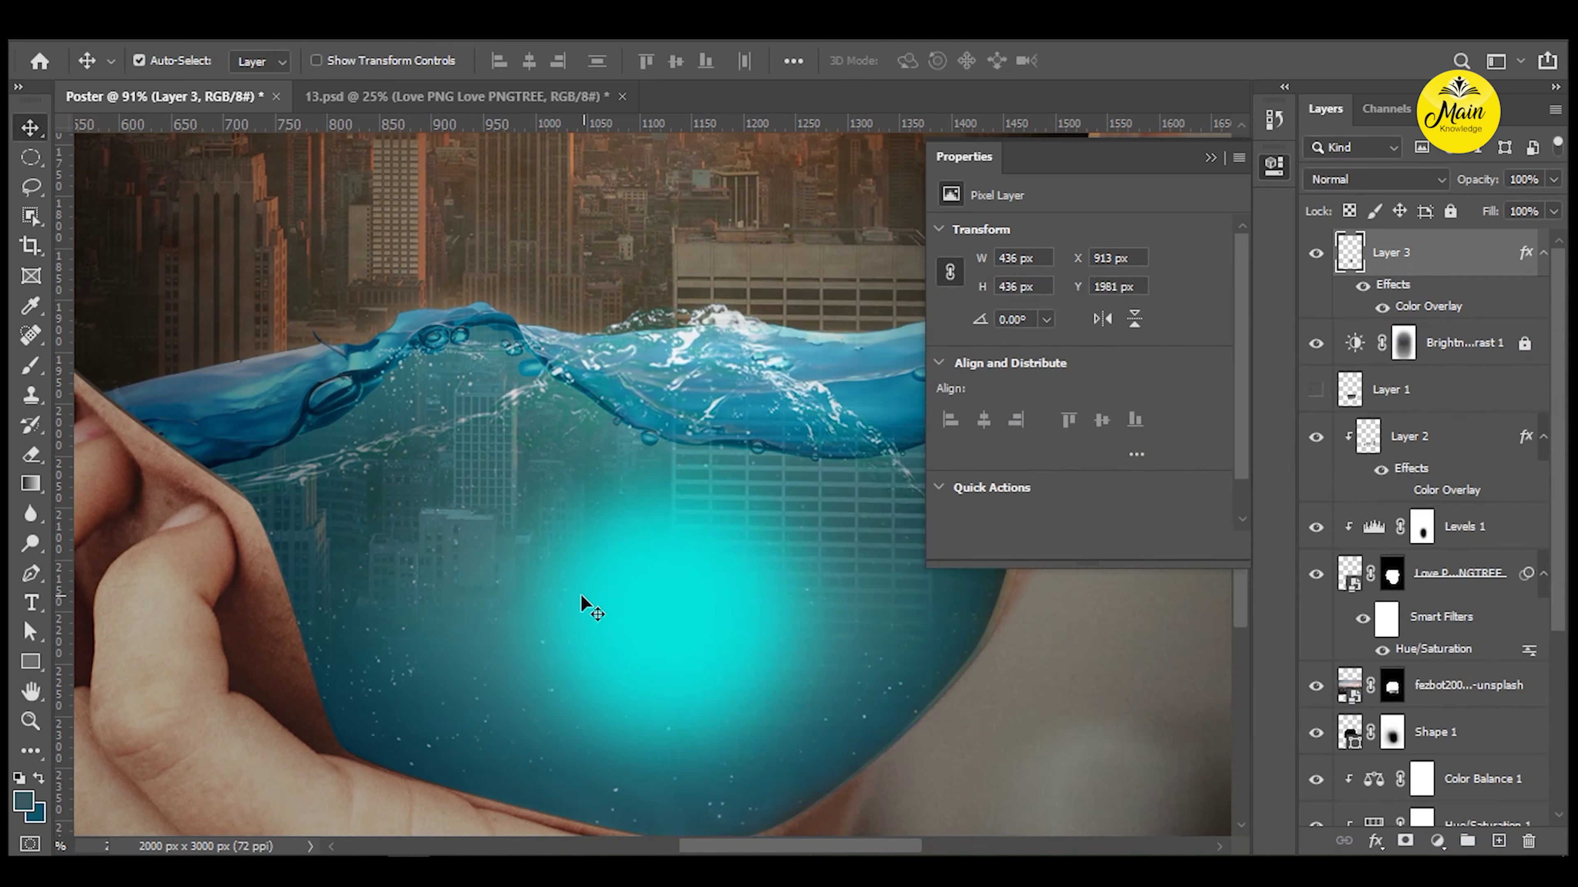
Enlarge the glow to about 587 px wide and place it in Group 1 with a new blend mode.
{"action": "key", "text": "ctrl+t"}
{"action": "left_click_drag", "start_coordinate": [761, 368], "coordinate": [880, 289]}
{"action": "key", "text": "Return"}
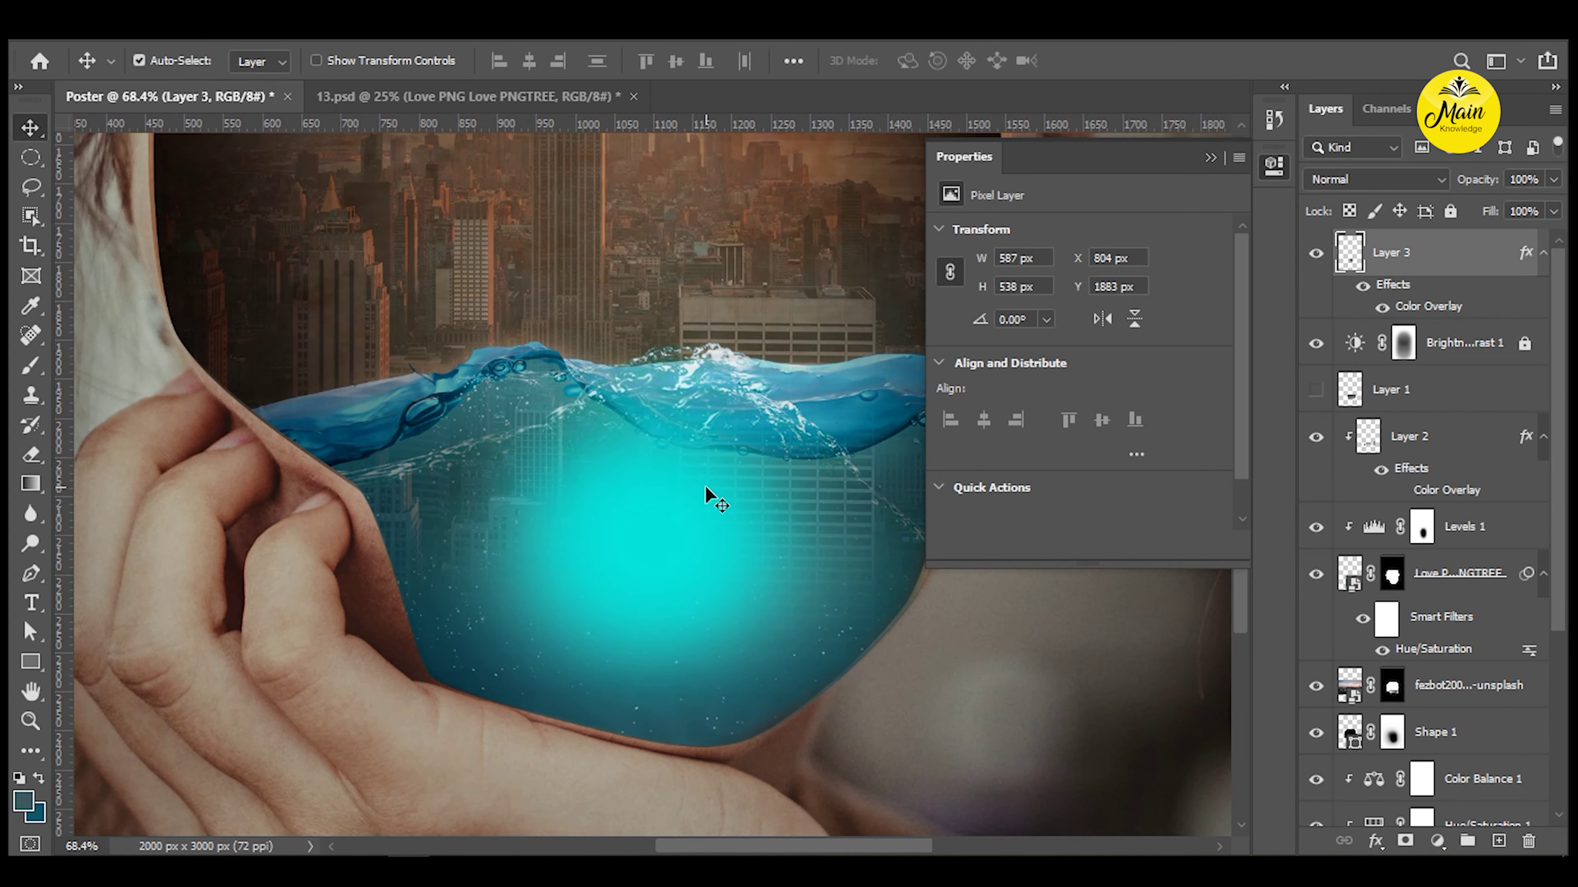
{"action": "key", "text": "ctrl+g"}
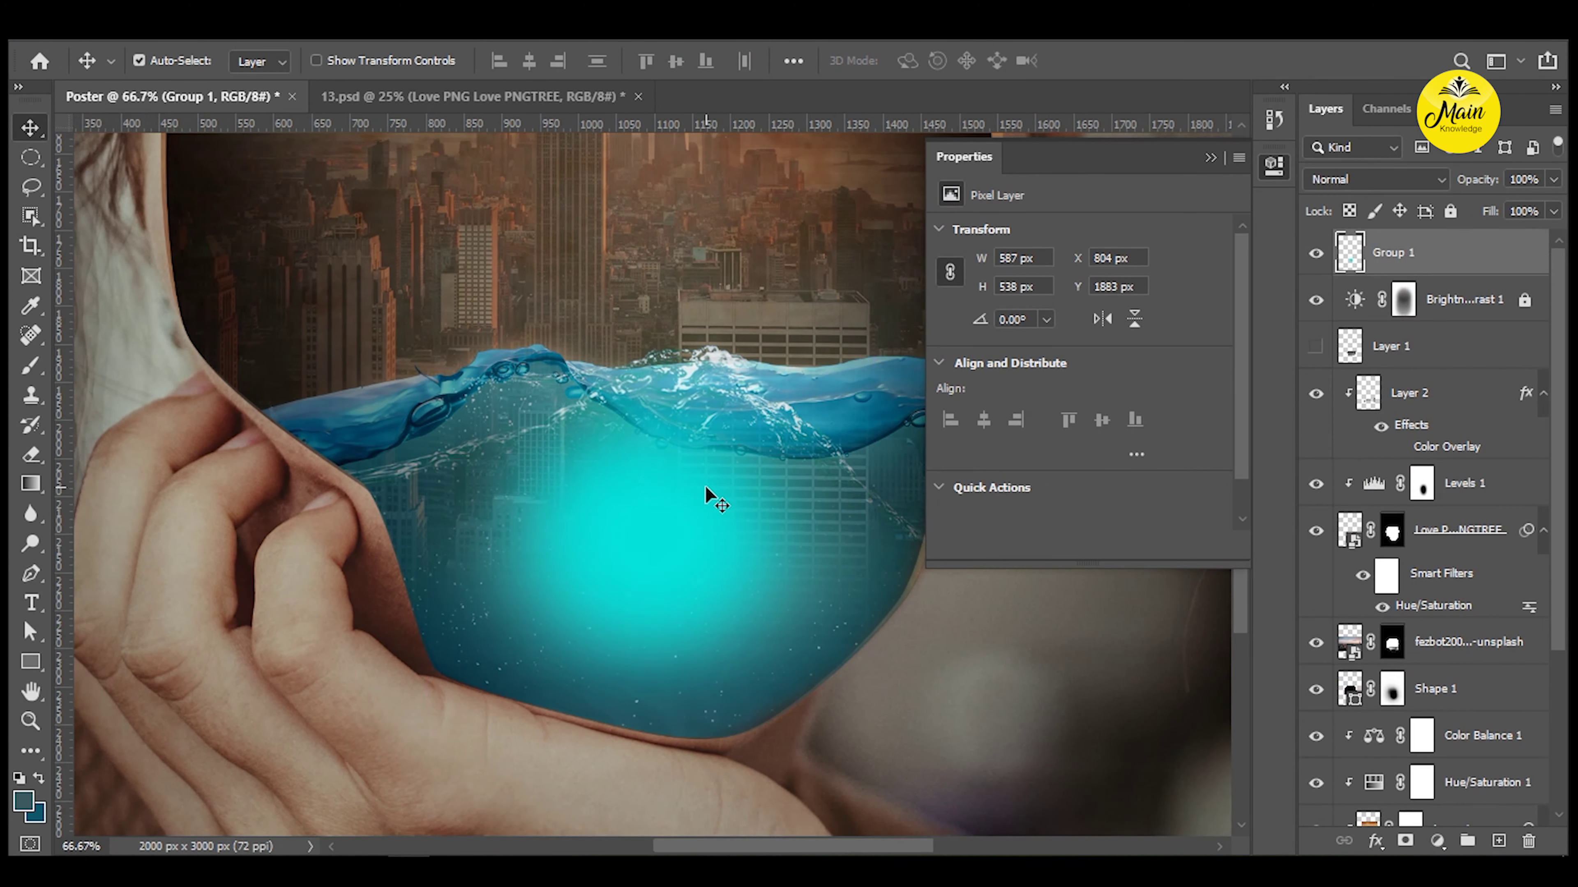
{"action": "key", "text": "shift+plus"}
{"action": "key", "text": "Tab"}
{"action": "scroll", "coordinate": [705, 486], "scroll_direction": "down", "scroll_amount": 3}
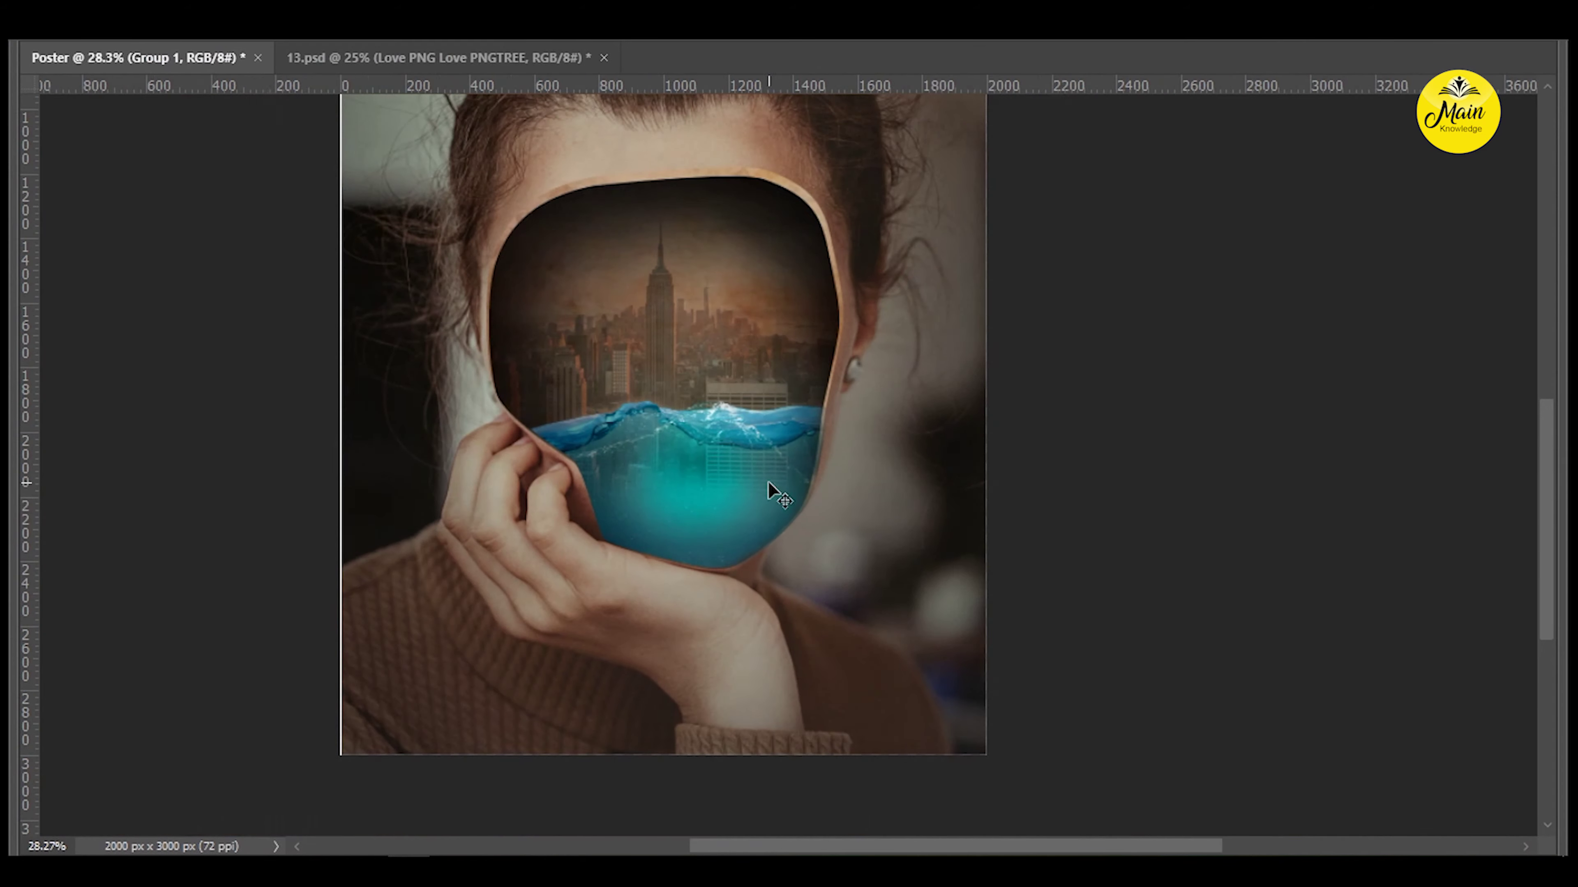
Give the Love PNG water layer a Hue/Saturation adjustment: Hue -20 and lower saturation.
{"action": "scroll", "coordinate": [715, 501], "scroll_direction": "up", "scroll_amount": 3}
{"action": "scroll", "coordinate": [733, 516], "scroll_direction": "up", "scroll_amount": 3}
{"action": "key", "text": "Tab"}
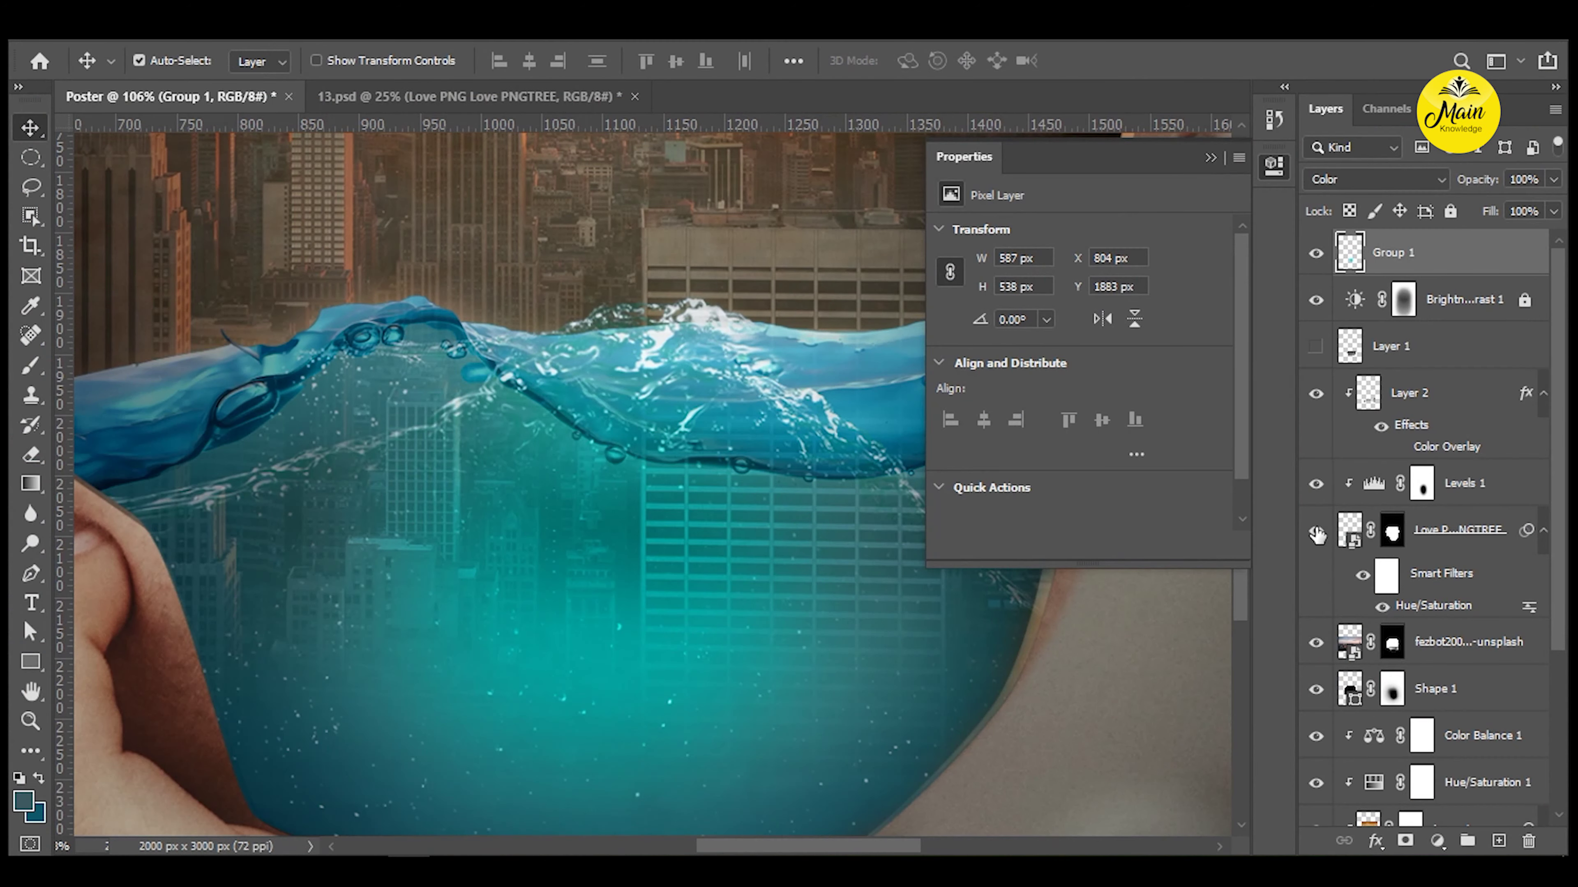
{"action": "left_click", "coordinate": [1350, 550]}
{"action": "key", "text": "ctrl+u"}
{"action": "left_click_drag", "start_coordinate": [1288, 322], "coordinate": [1268, 326]}
{"action": "left_click_drag", "start_coordinate": [1325, 380], "coordinate": [1299, 380]}
{"action": "key", "text": "Return"}
{"action": "key", "text": "Tab"}
{"action": "scroll", "coordinate": [904, 532], "scroll_direction": "down", "scroll_amount": 3}
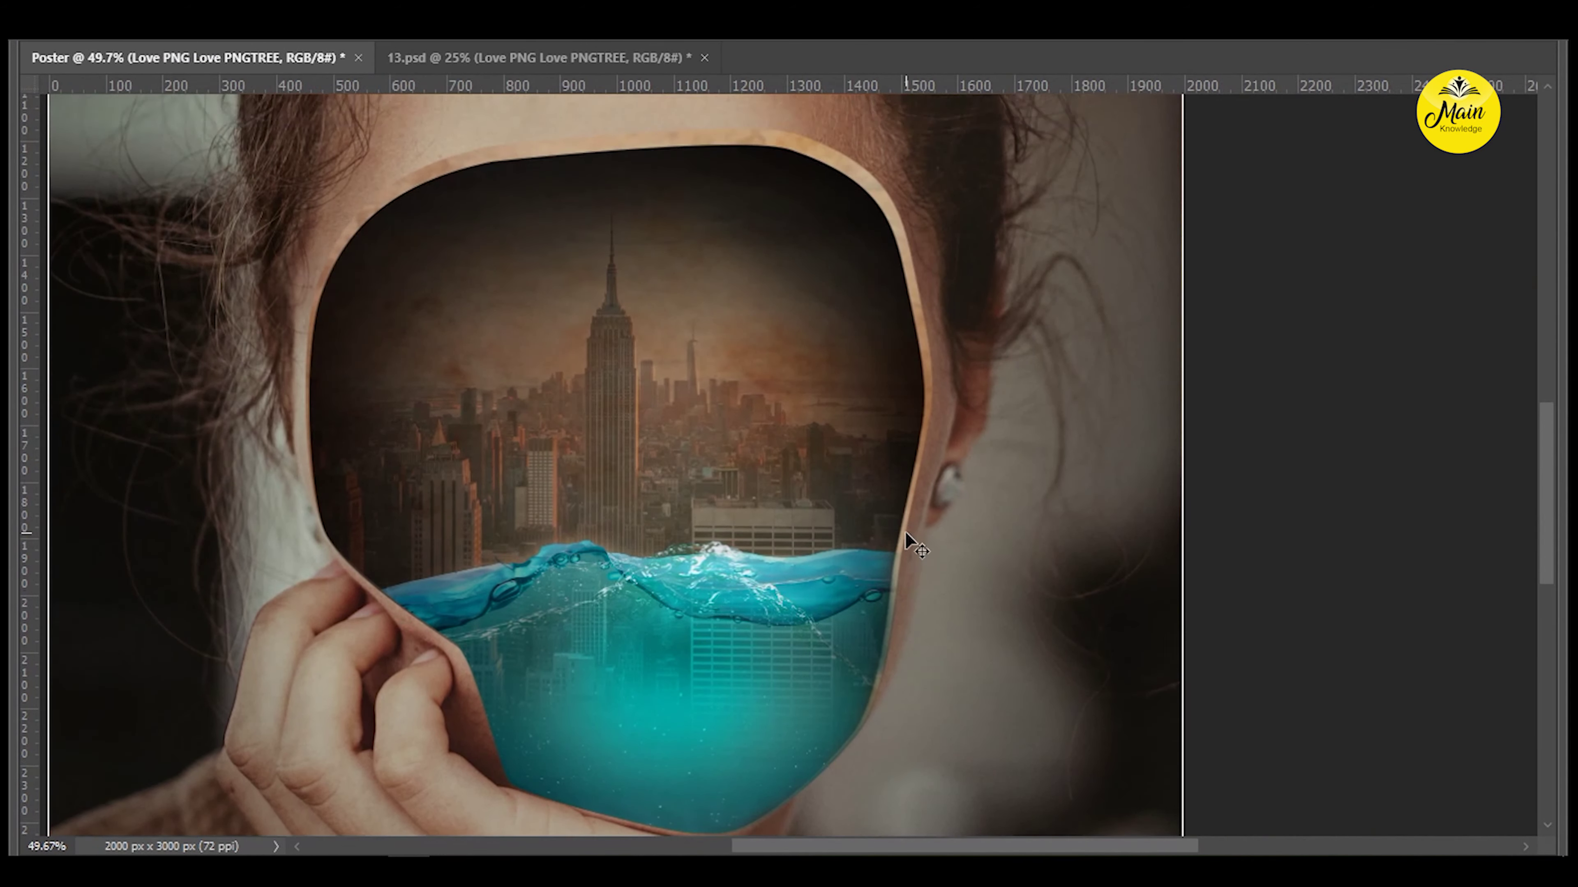
{"action": "scroll", "coordinate": [904, 532], "scroll_direction": "down", "scroll_amount": 3}
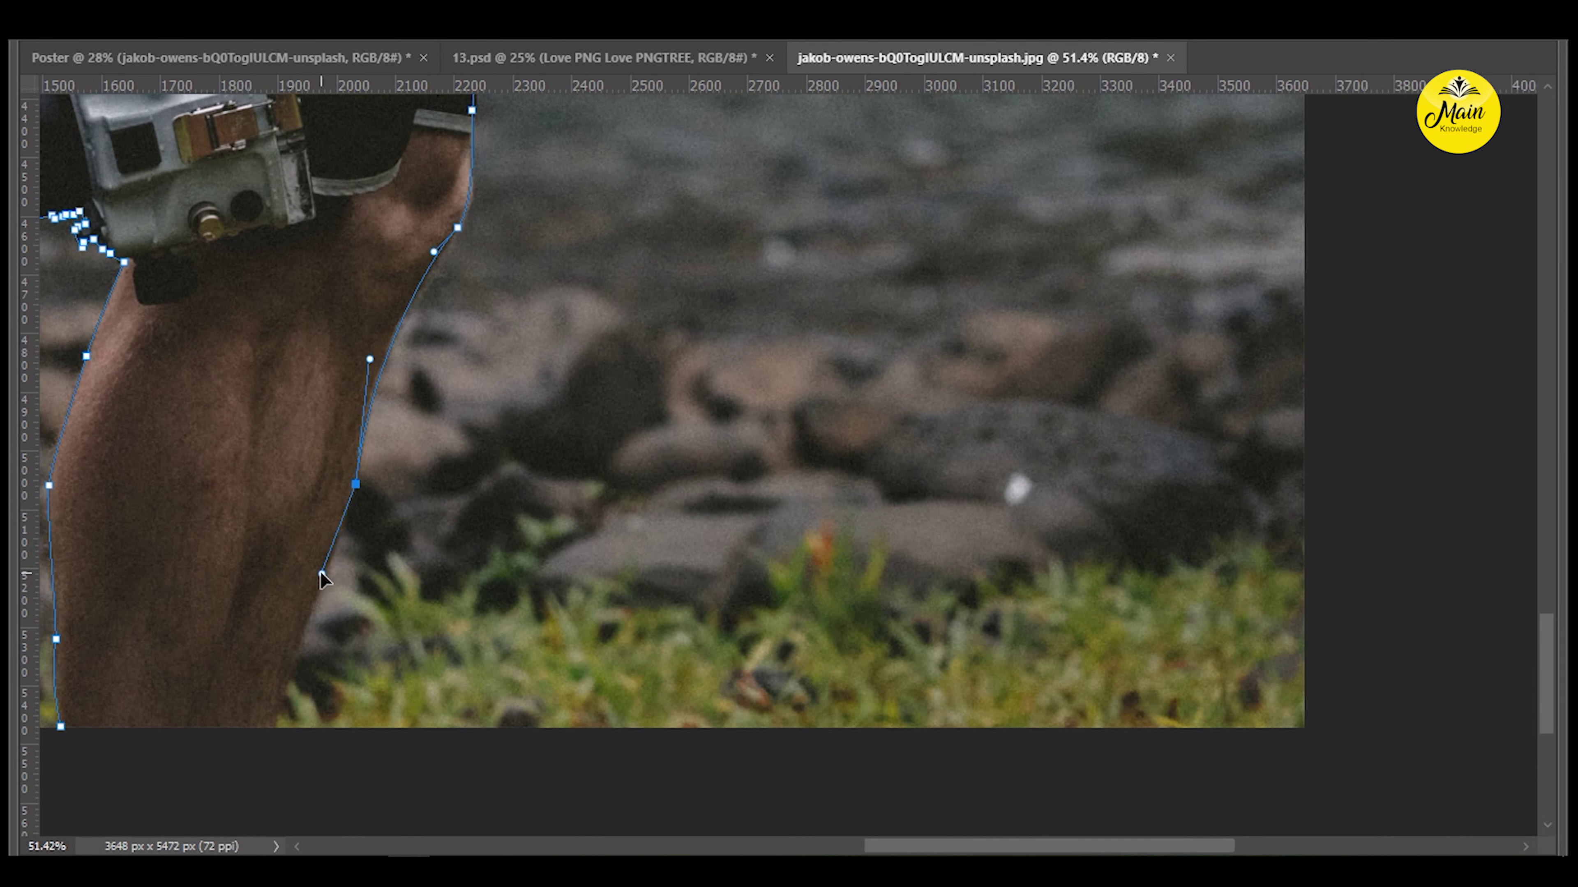
Copy the traced man onto his own layer and drag him into the Poster, lower left.
{"action": "key", "text": "ctrl+0"}
{"action": "key", "text": "ctrl+Return"}
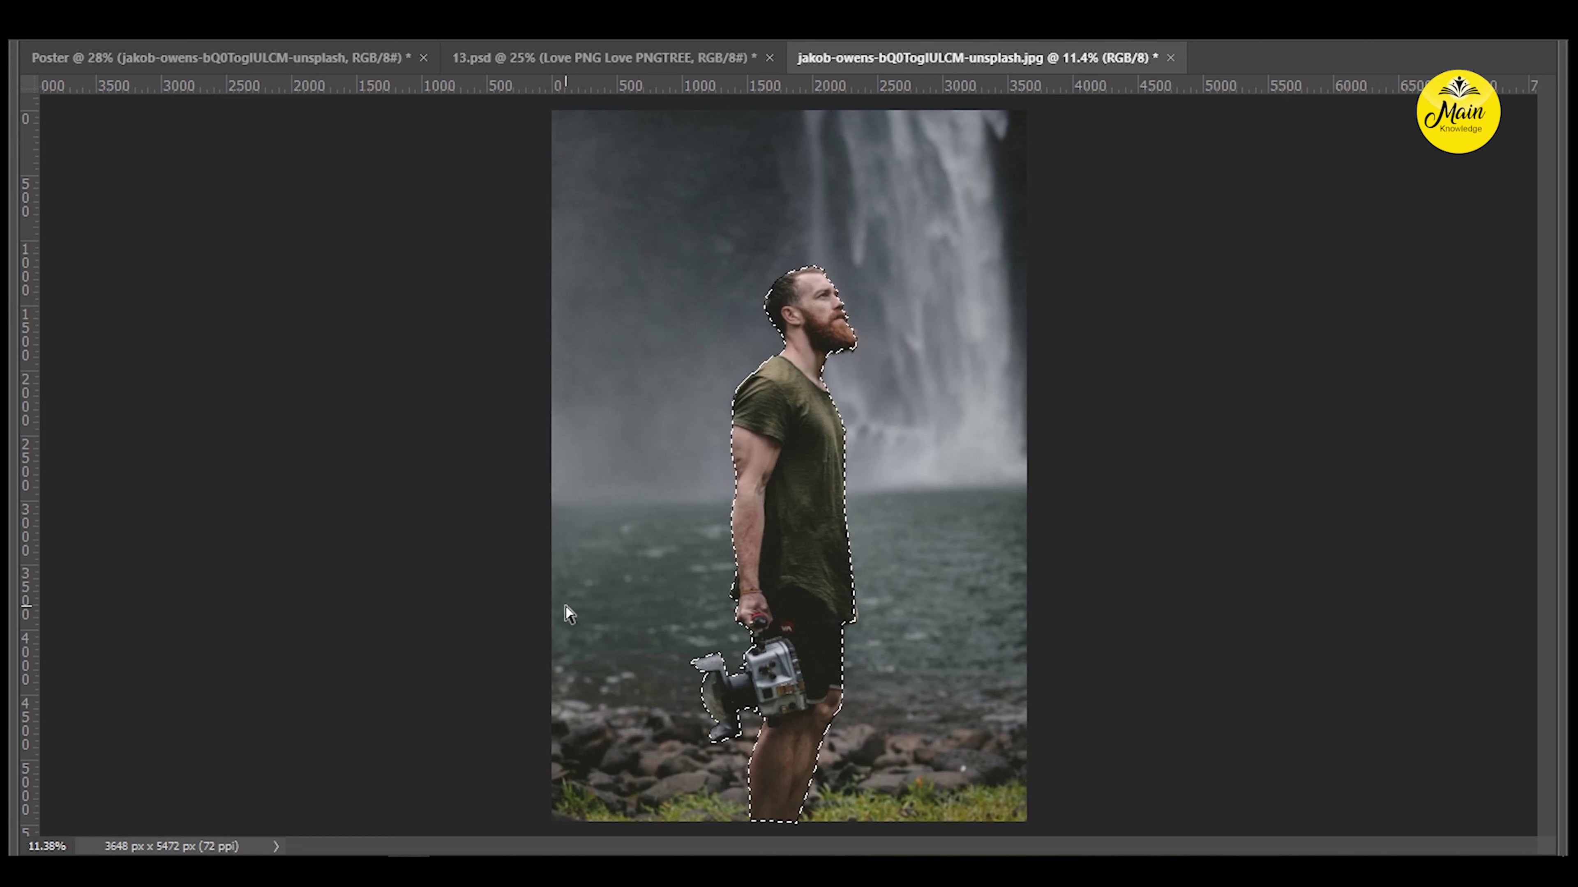
{"action": "key", "text": "ctrl+j"}
{"action": "key", "text": "Tab"}
{"action": "mouse_move", "coordinate": [646, 452]}
{"action": "left_mouse_down"}
{"action": "mouse_move", "coordinate": [589, 124]}
{"action": "mouse_move", "coordinate": [517, 562]}
{"action": "left_mouse_up"}
{"action": "left_click", "coordinate": [1315, 300]}
{"action": "left_click_drag", "start_coordinate": [777, 515], "coordinate": [665, 647]}
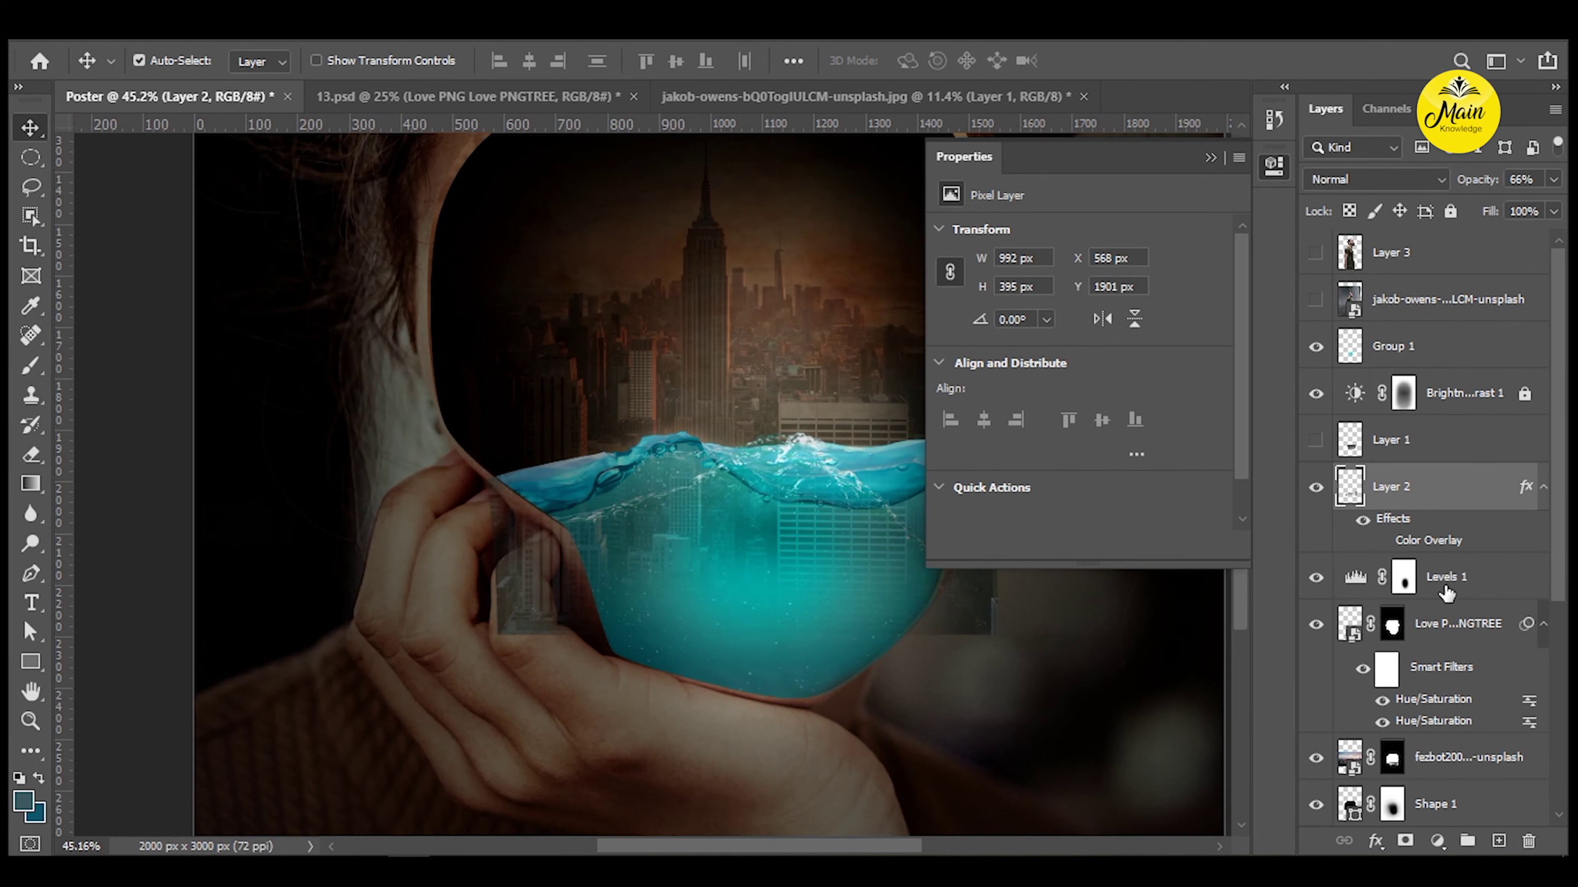
Clip the texture and photo layers to the layer below.
{"action": "left_click", "coordinate": [1447, 623]}
{"action": "scroll", "coordinate": [1447, 623], "scroll_direction": "down", "scroll_amount": 2}
{"action": "left_click", "coordinate": [1466, 663]}
{"action": "left_click", "coordinate": [1435, 710]}
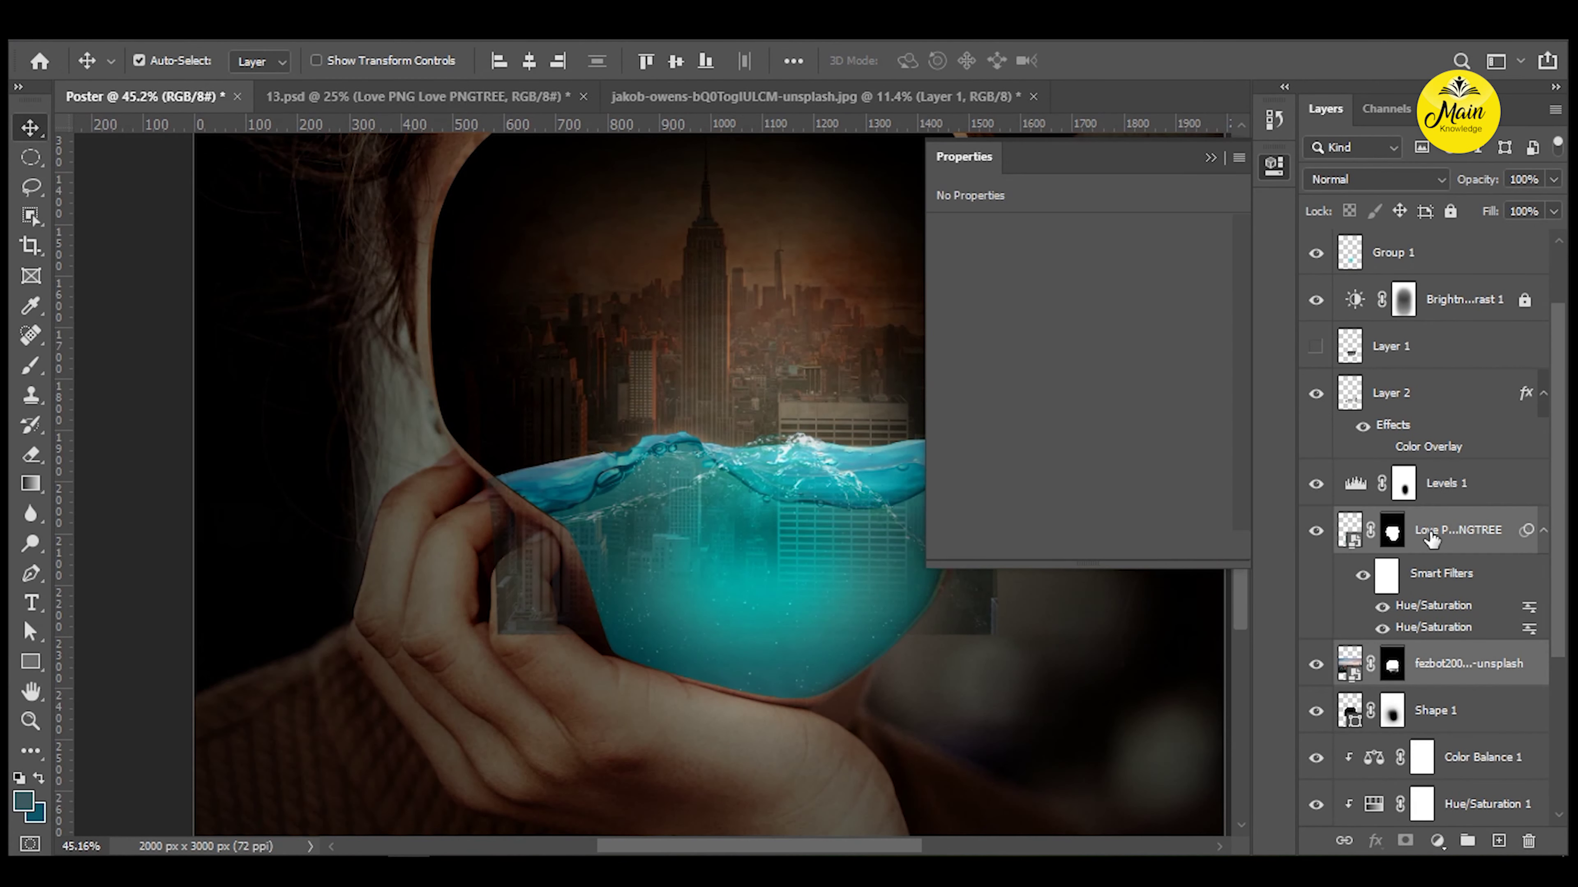
{"action": "key", "text": "ctrl+alt+g"}
Release the fezbot layer so the city shows, and clip teal Layer 2 to the face opening.
{"action": "left_click", "coordinate": [1350, 505], "text": "alt"}
{"action": "left_click", "coordinate": [1449, 665]}
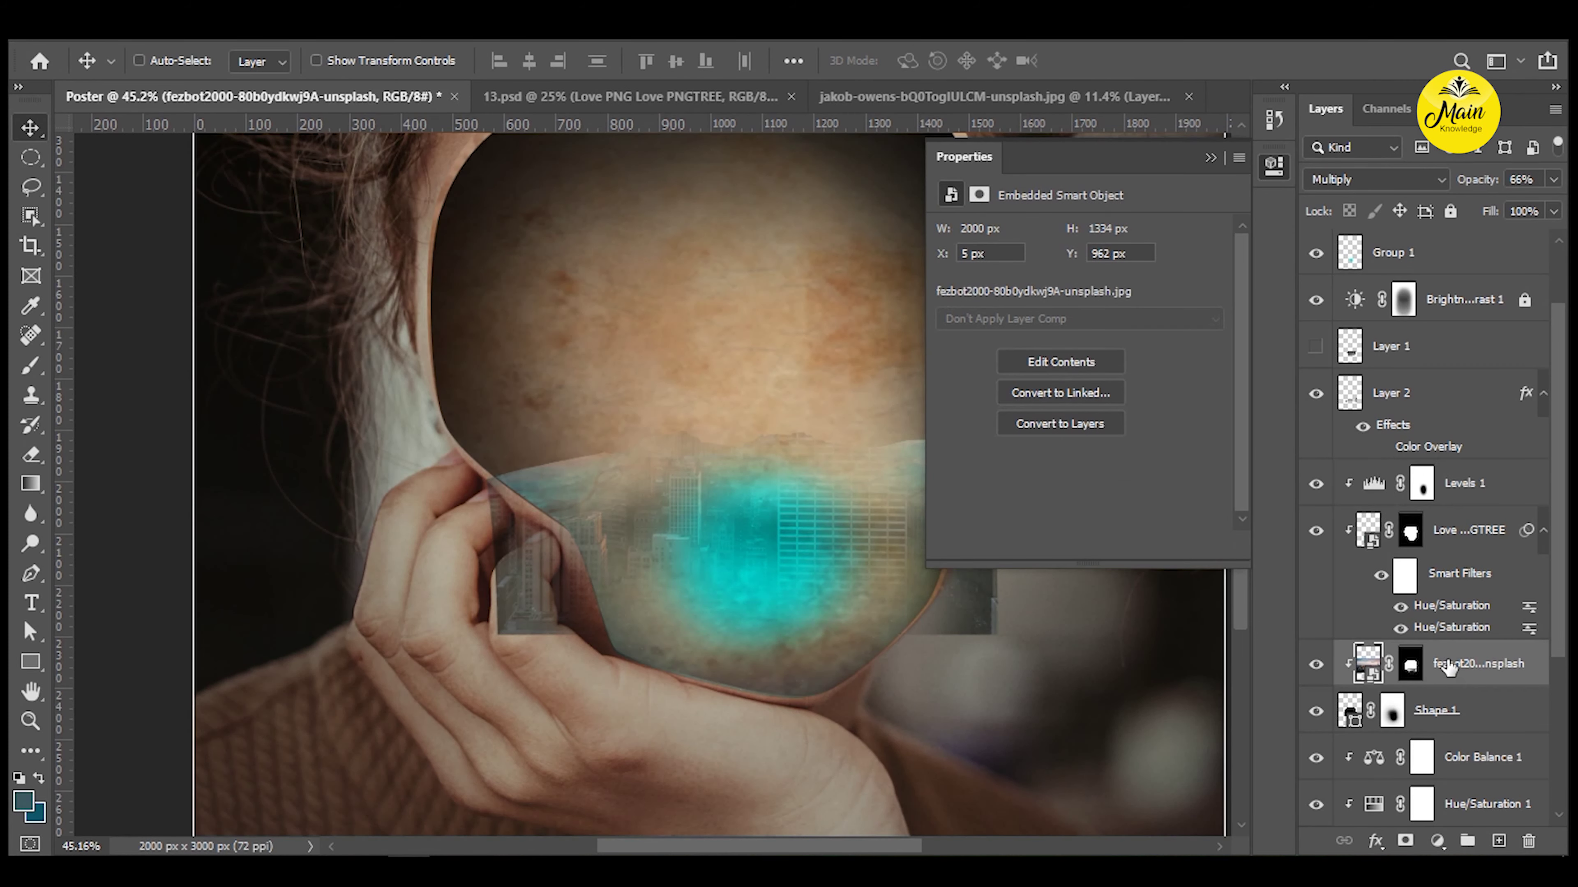
{"action": "key", "text": "ctrl+alt+g"}
{"action": "left_click", "coordinate": [1466, 530]}
{"action": "scroll", "coordinate": [618, 626], "scroll_direction": "right", "scroll_amount": 3}
{"action": "left_click", "coordinate": [140, 61]}
{"action": "left_click", "coordinate": [618, 627]}
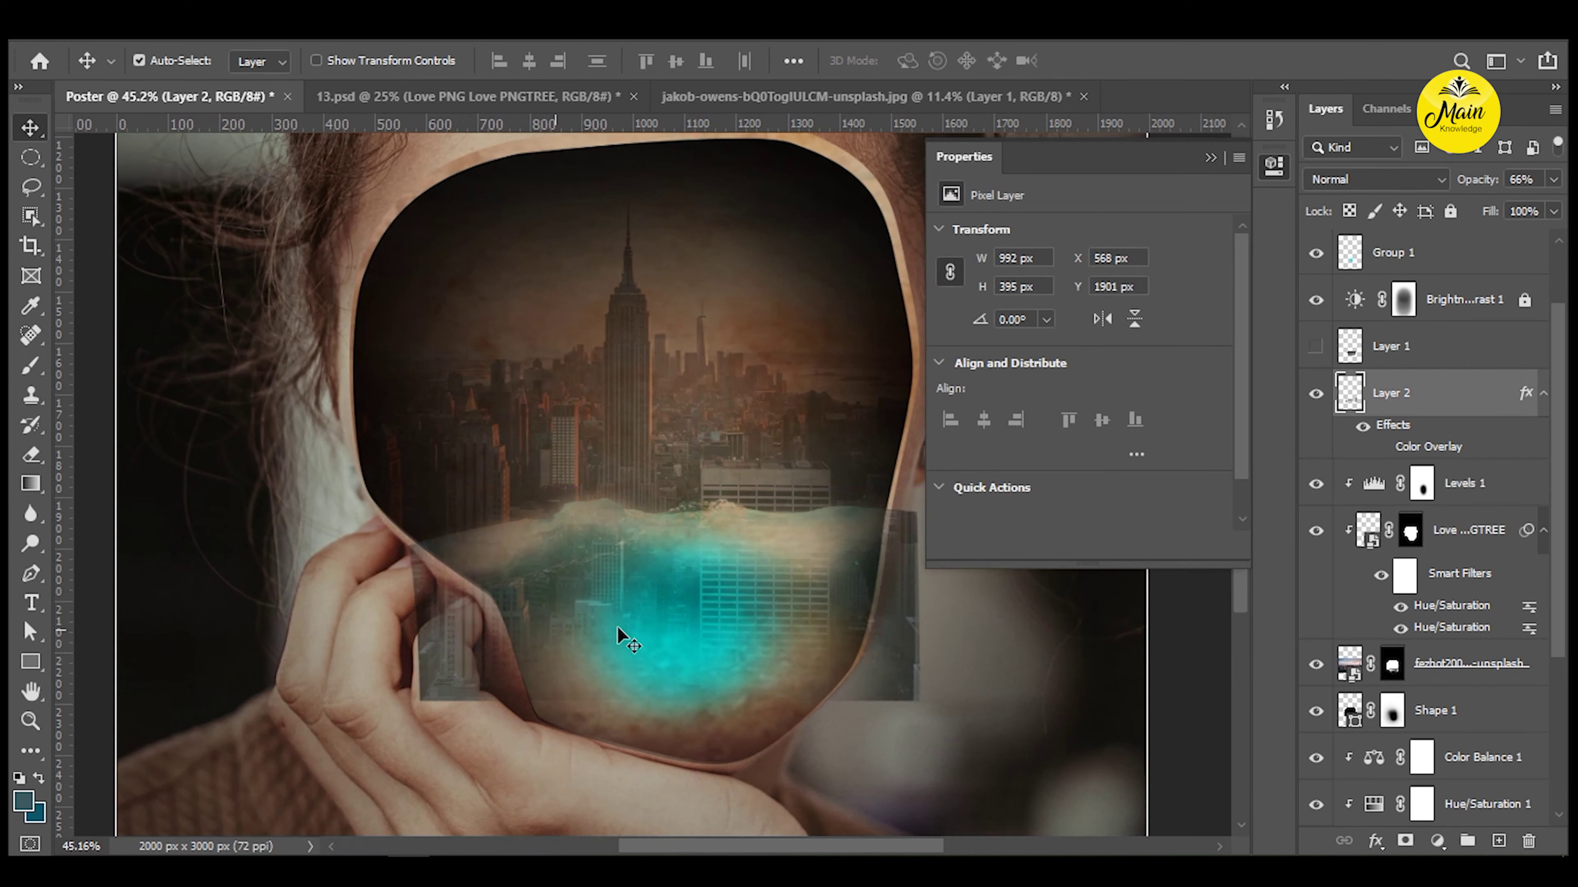
{"action": "key", "text": "ctrl+alt+g"}
Place the bearded man photo as a Smart Object scaled into the face opening.
{"action": "scroll", "coordinate": [760, 579], "scroll_direction": "up", "scroll_amount": 2}
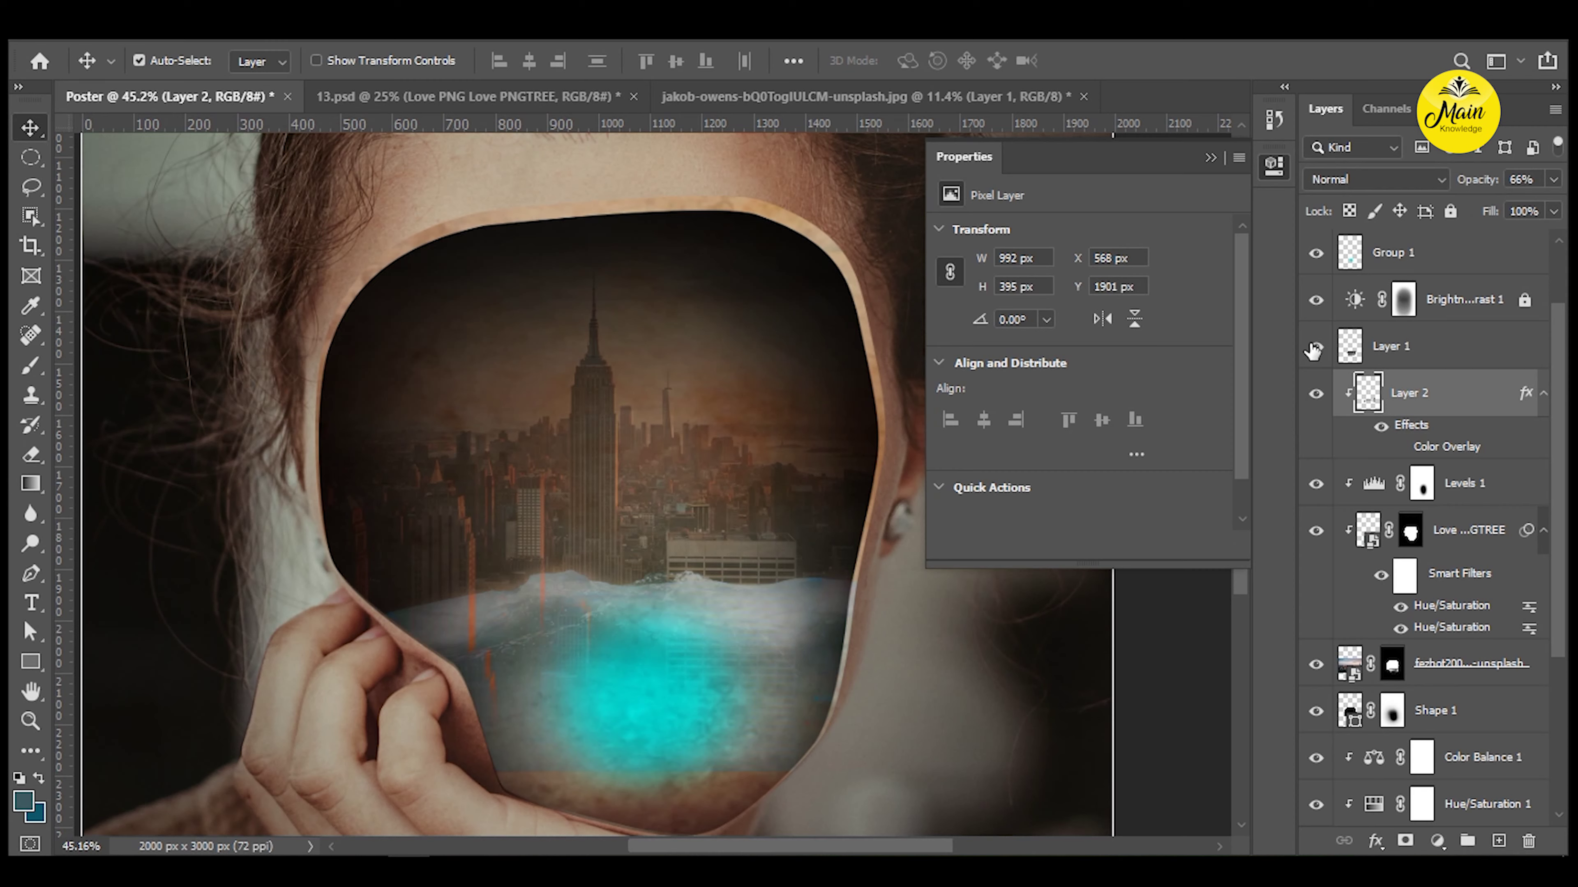
{"action": "left_click", "coordinate": [1315, 254]}
{"action": "key", "text": "ctrl+0"}
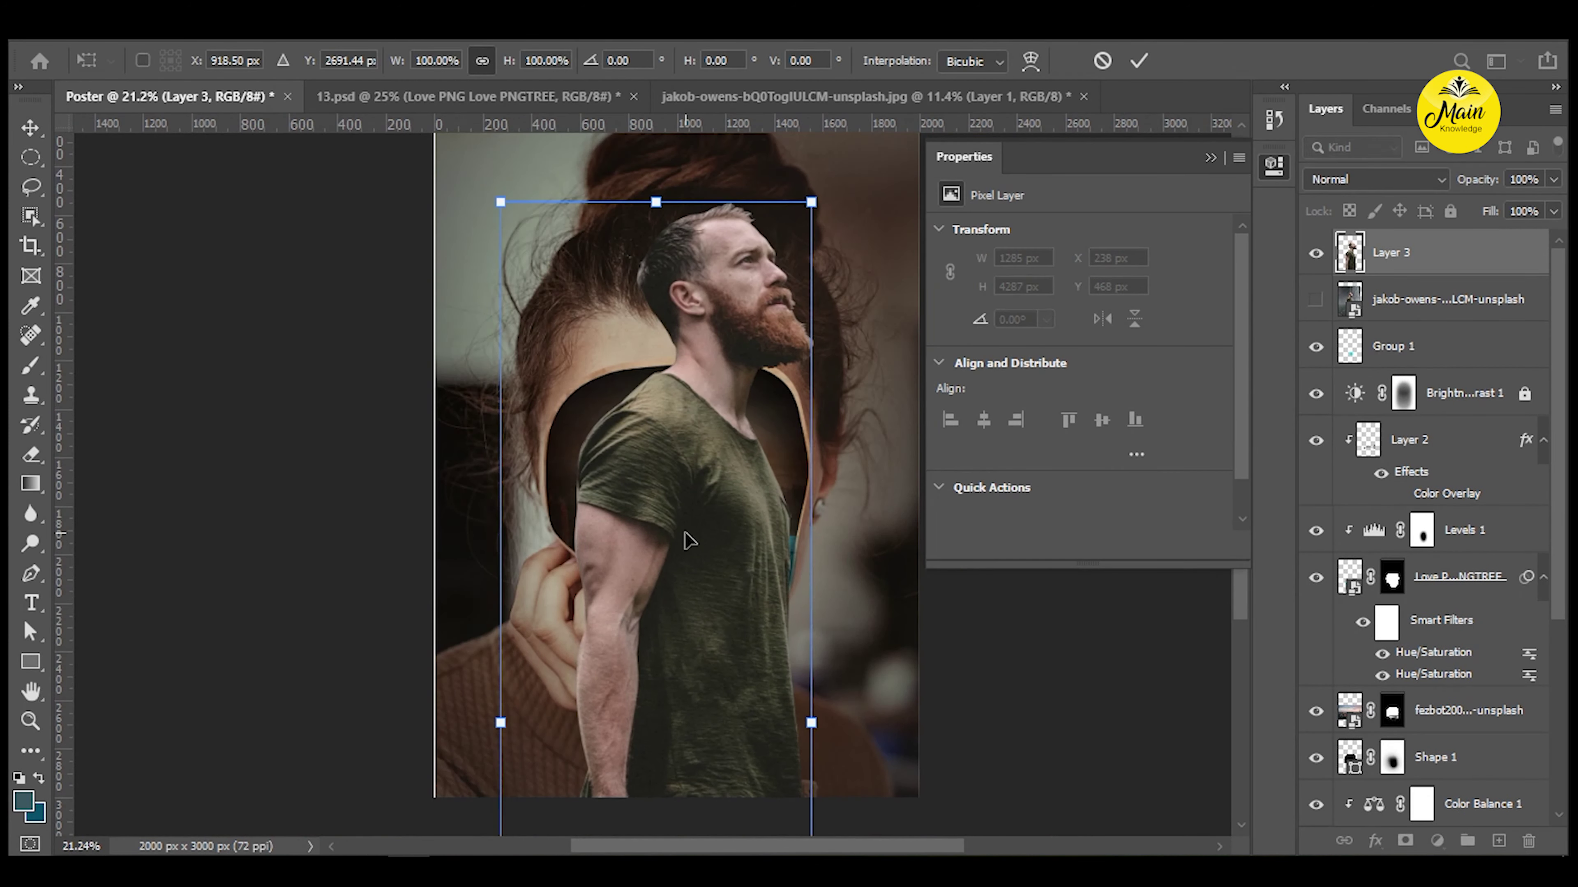
{"action": "key", "text": "Return"}
{"action": "right_click", "coordinate": [1388, 252]}
{"action": "left_click", "coordinate": [1161, 258]}
{"action": "key", "text": "ctrl+t"}
{"action": "mouse_move", "coordinate": [727, 205]}
{"action": "left_mouse_down"}
{"action": "mouse_move", "coordinate": [680, 470]}
{"action": "mouse_move", "coordinate": [721, 382]}
{"action": "left_mouse_up"}
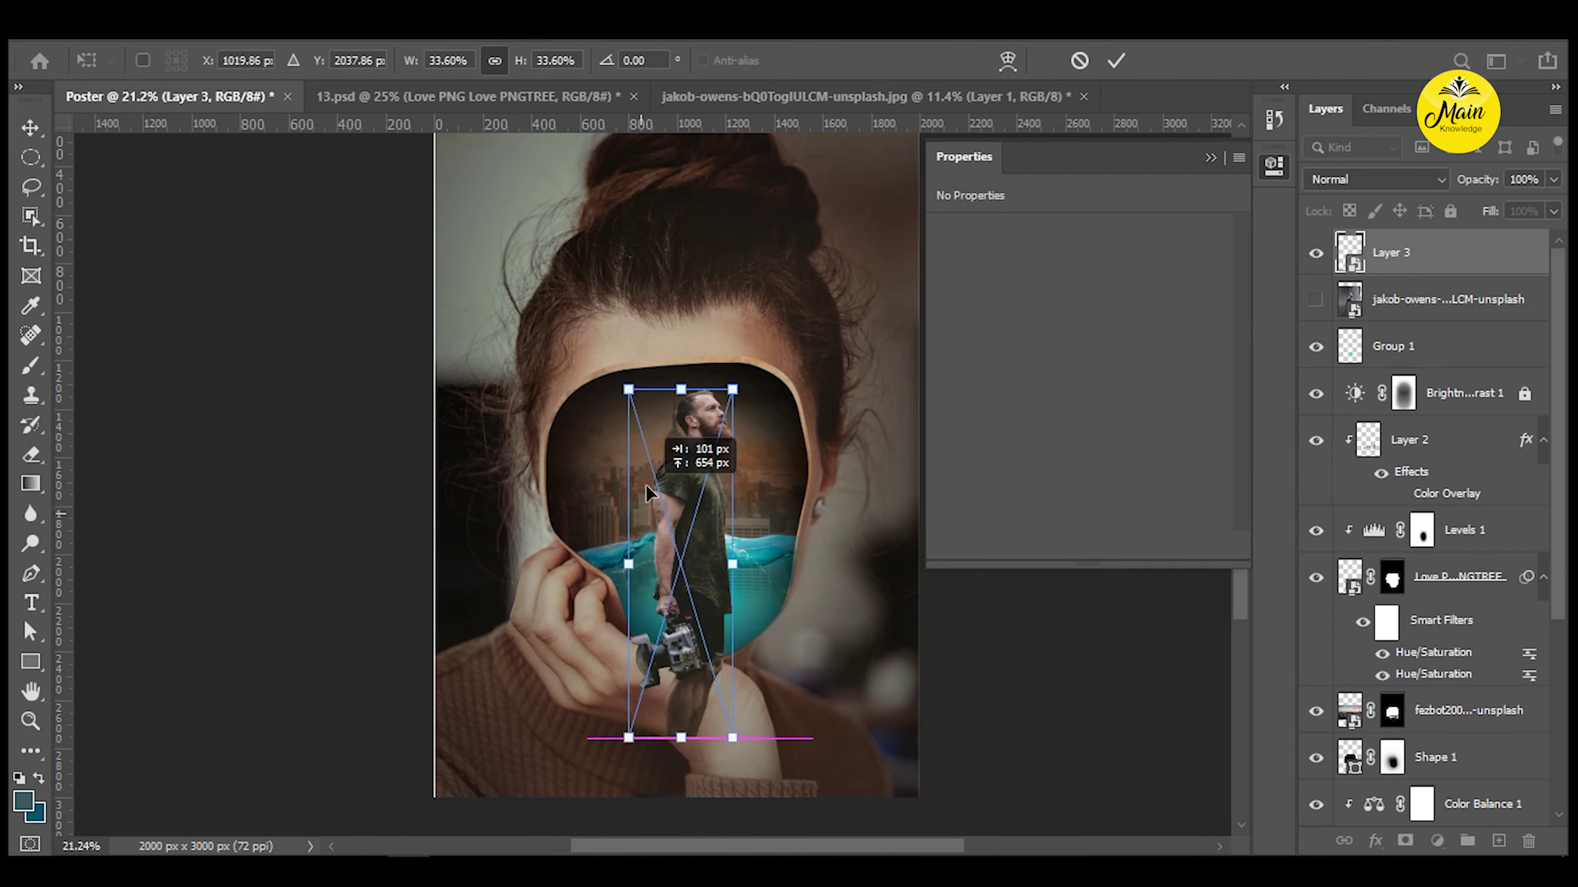
{"action": "left_click_drag", "start_coordinate": [677, 559], "coordinate": [683, 463]}
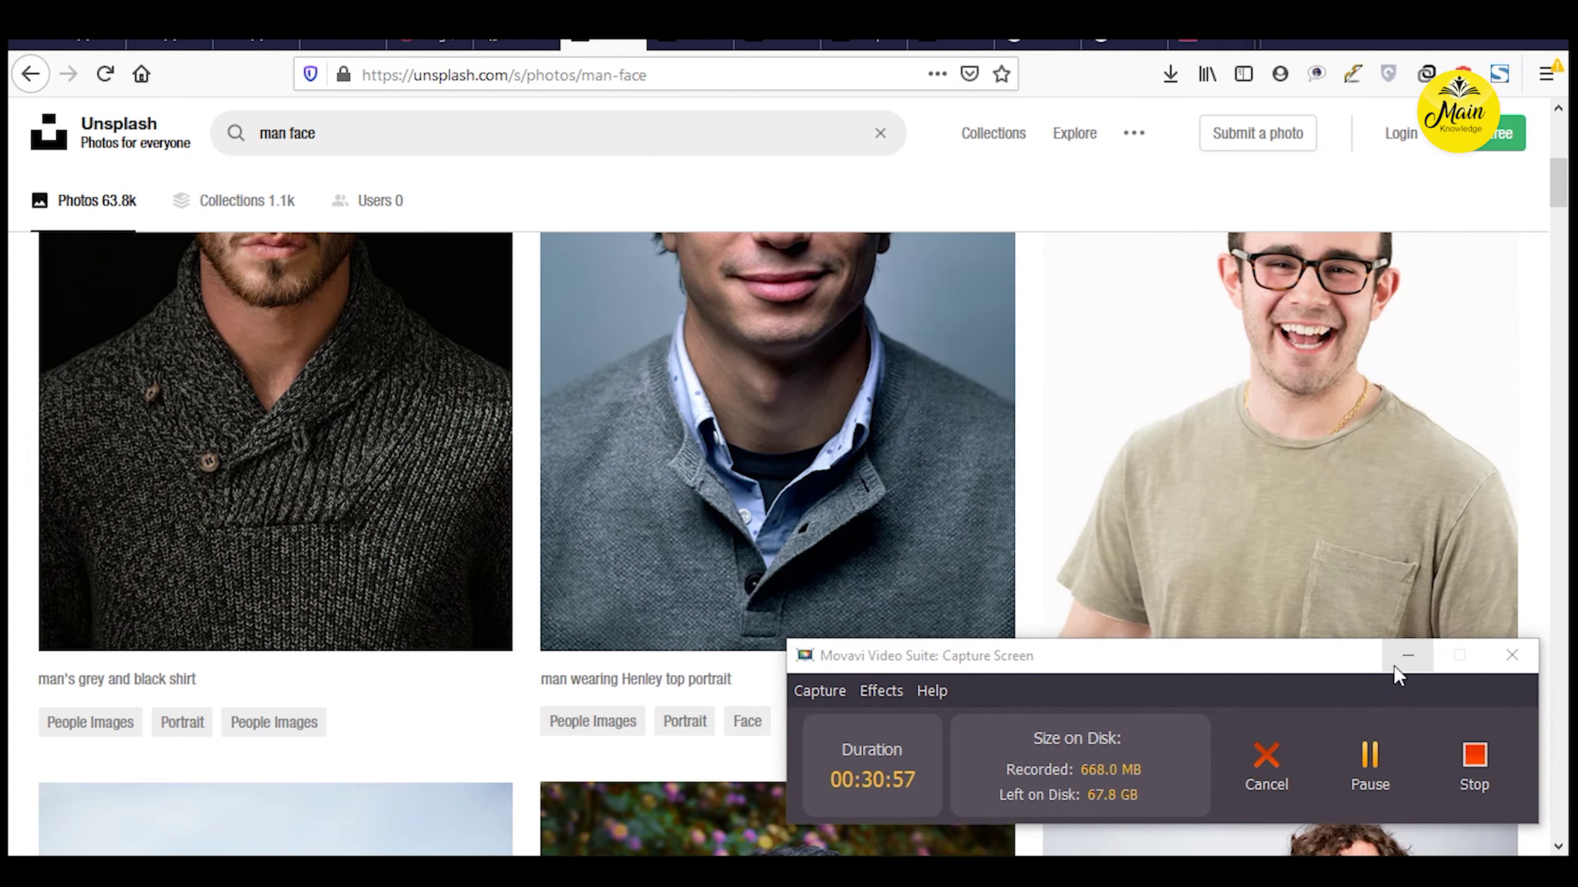
Search for sea 'background' photos and browse the underwater results.
{"action": "left_click", "coordinate": [1405, 659]}
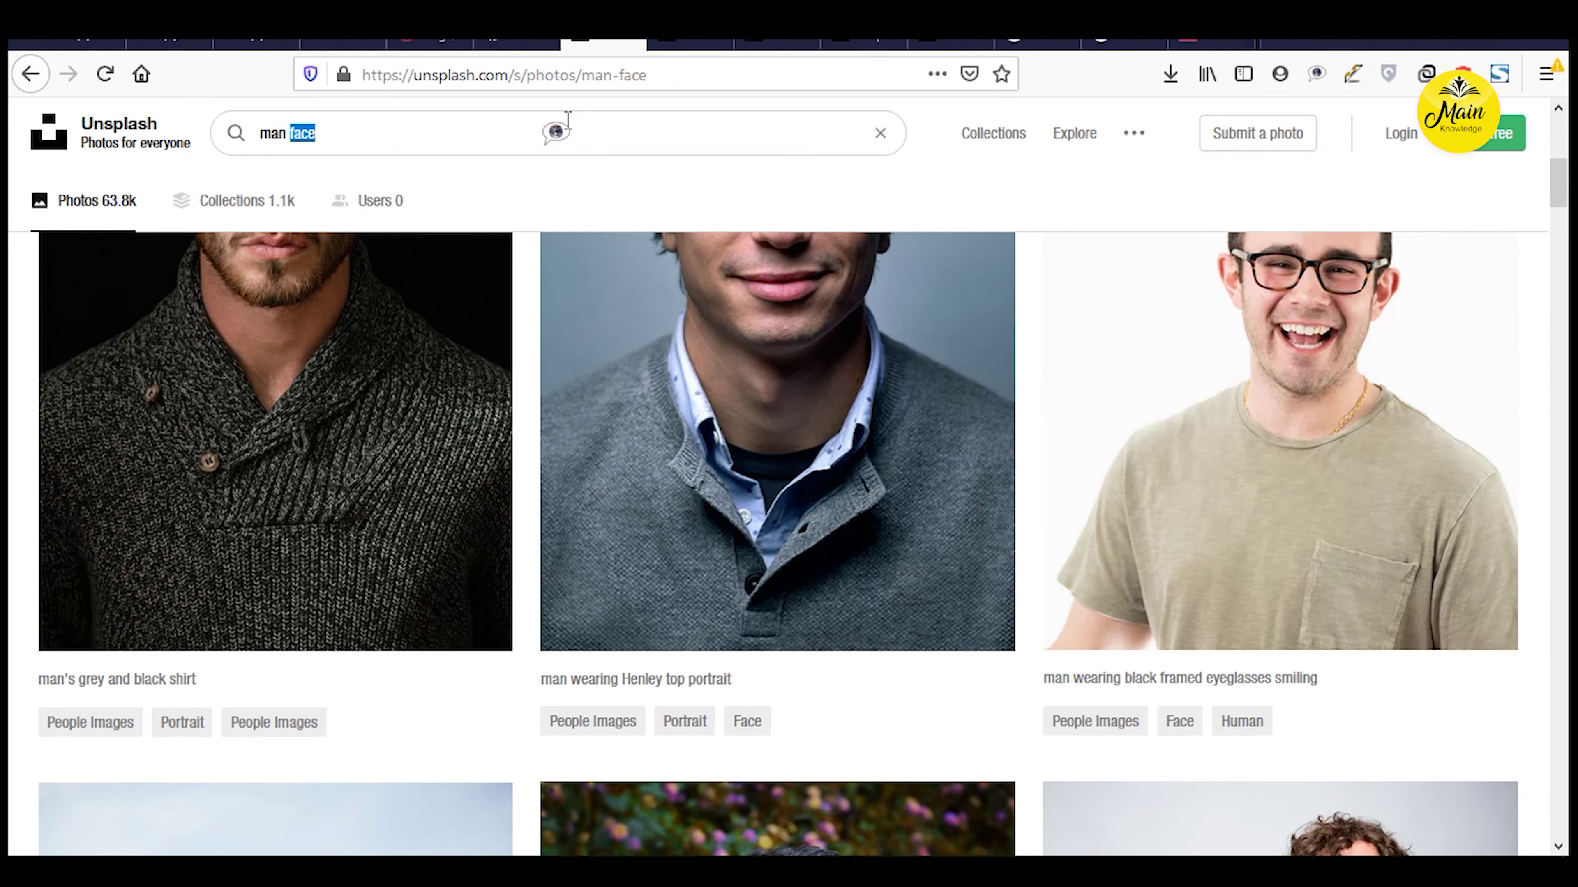
{"action": "type", "text": "background"}
{"action": "key", "text": "Return"}
{"action": "scroll", "coordinate": [580, 358], "scroll_direction": "down", "scroll_amount": 2}
{"action": "scroll", "coordinate": [580, 357], "scroll_direction": "down", "scroll_amount": 5}
{"action": "scroll", "coordinate": [578, 373], "scroll_direction": "down", "scroll_amount": 5}
{"action": "scroll", "coordinate": [578, 382], "scroll_direction": "down", "scroll_amount": 5}
{"action": "scroll", "coordinate": [578, 387], "scroll_direction": "down", "scroll_amount": 5}
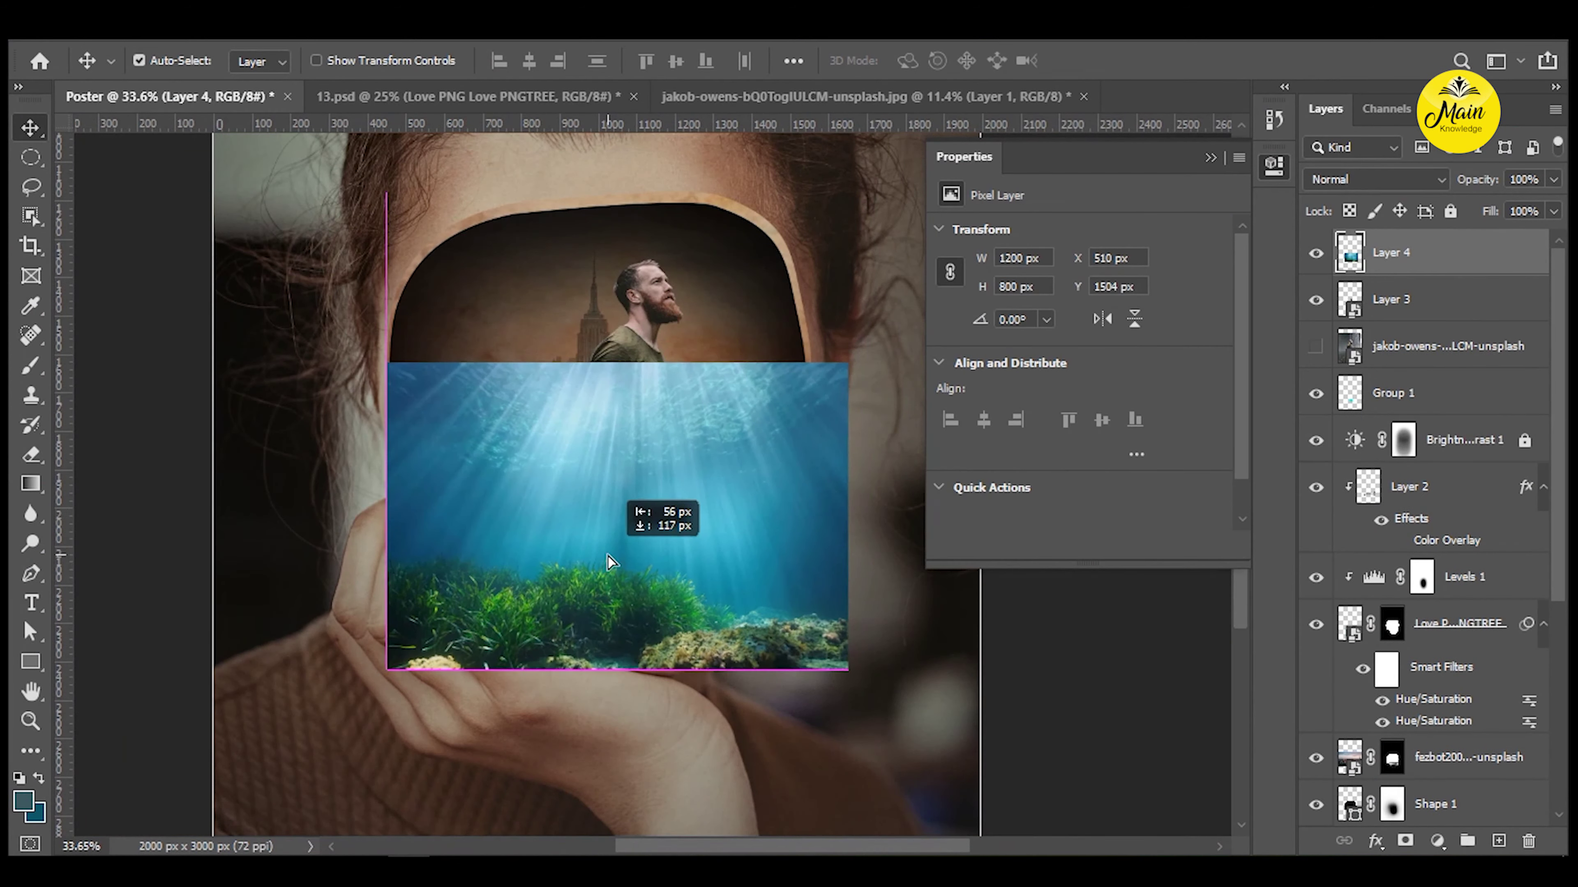
Put Layer 3 above Layer 4, hide it, and shrink the underwater photo into the face.
{"action": "left_click_drag", "start_coordinate": [1454, 302], "coordinate": [1454, 249]}
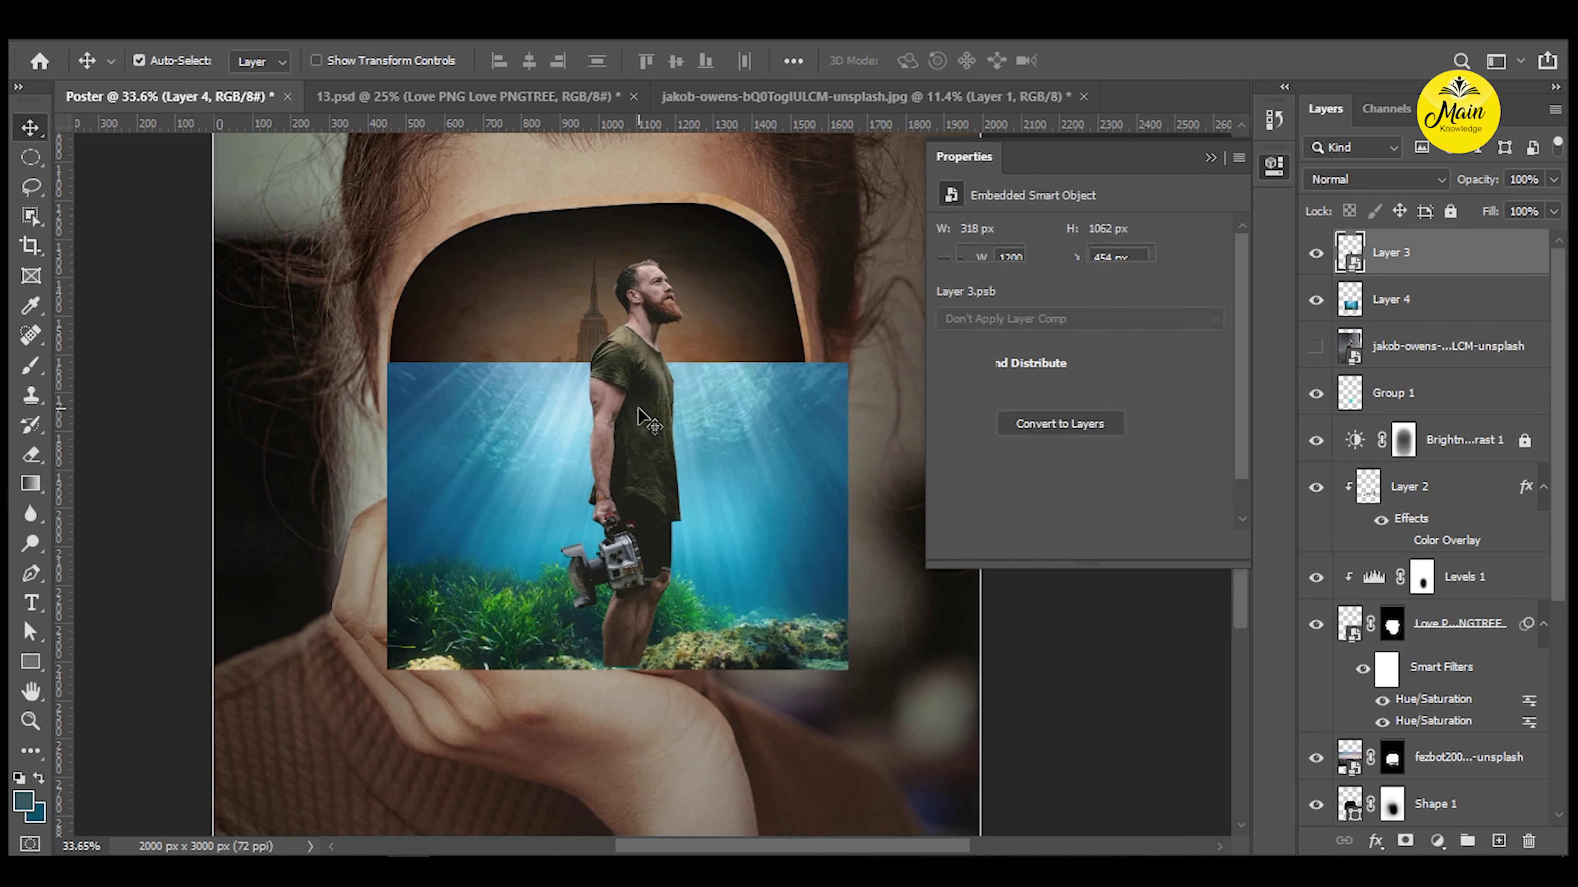
{"action": "left_click", "coordinate": [1316, 254]}
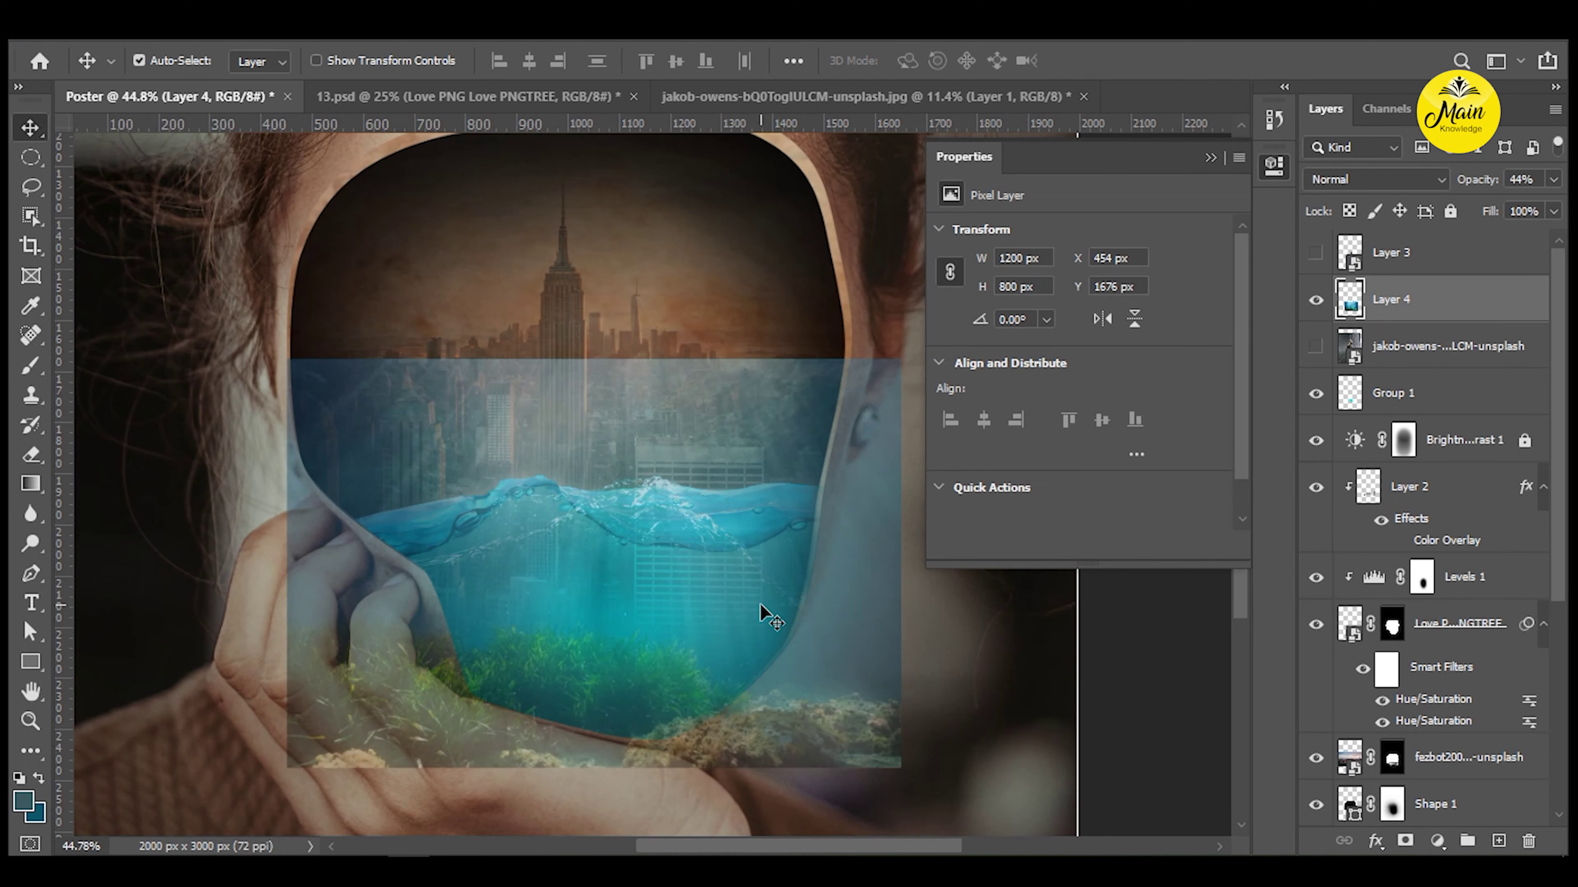
{"action": "left_click", "coordinate": [1394, 628], "text": "ctrl"}
{"action": "key", "text": "ctrl+t"}
{"action": "left_click_drag", "start_coordinate": [900, 359], "coordinate": [814, 470]}
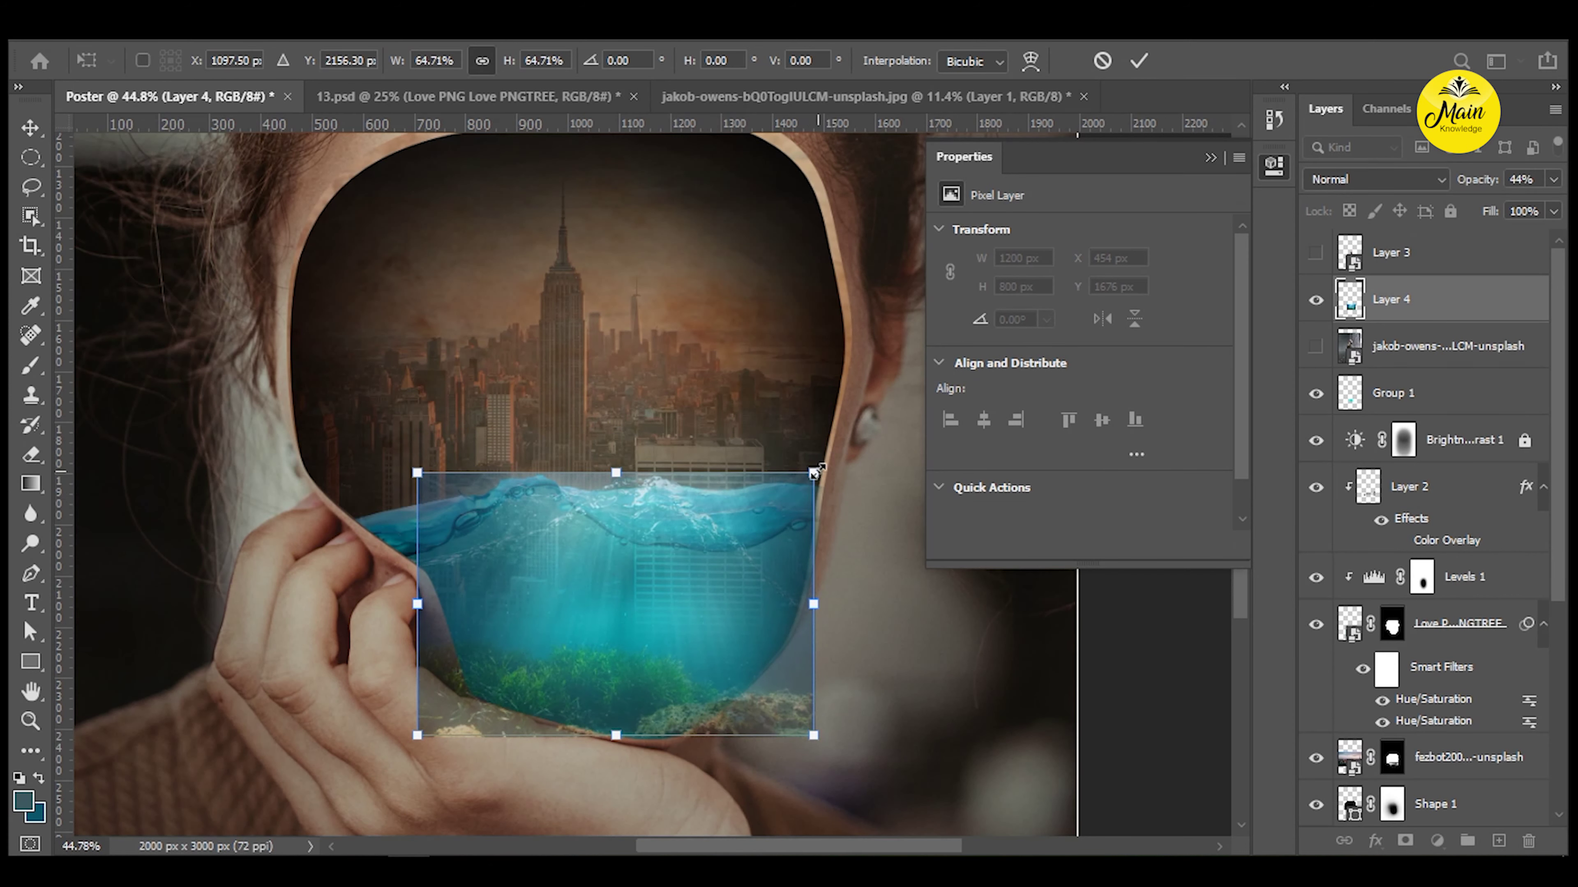
{"action": "key", "text": "Return"}
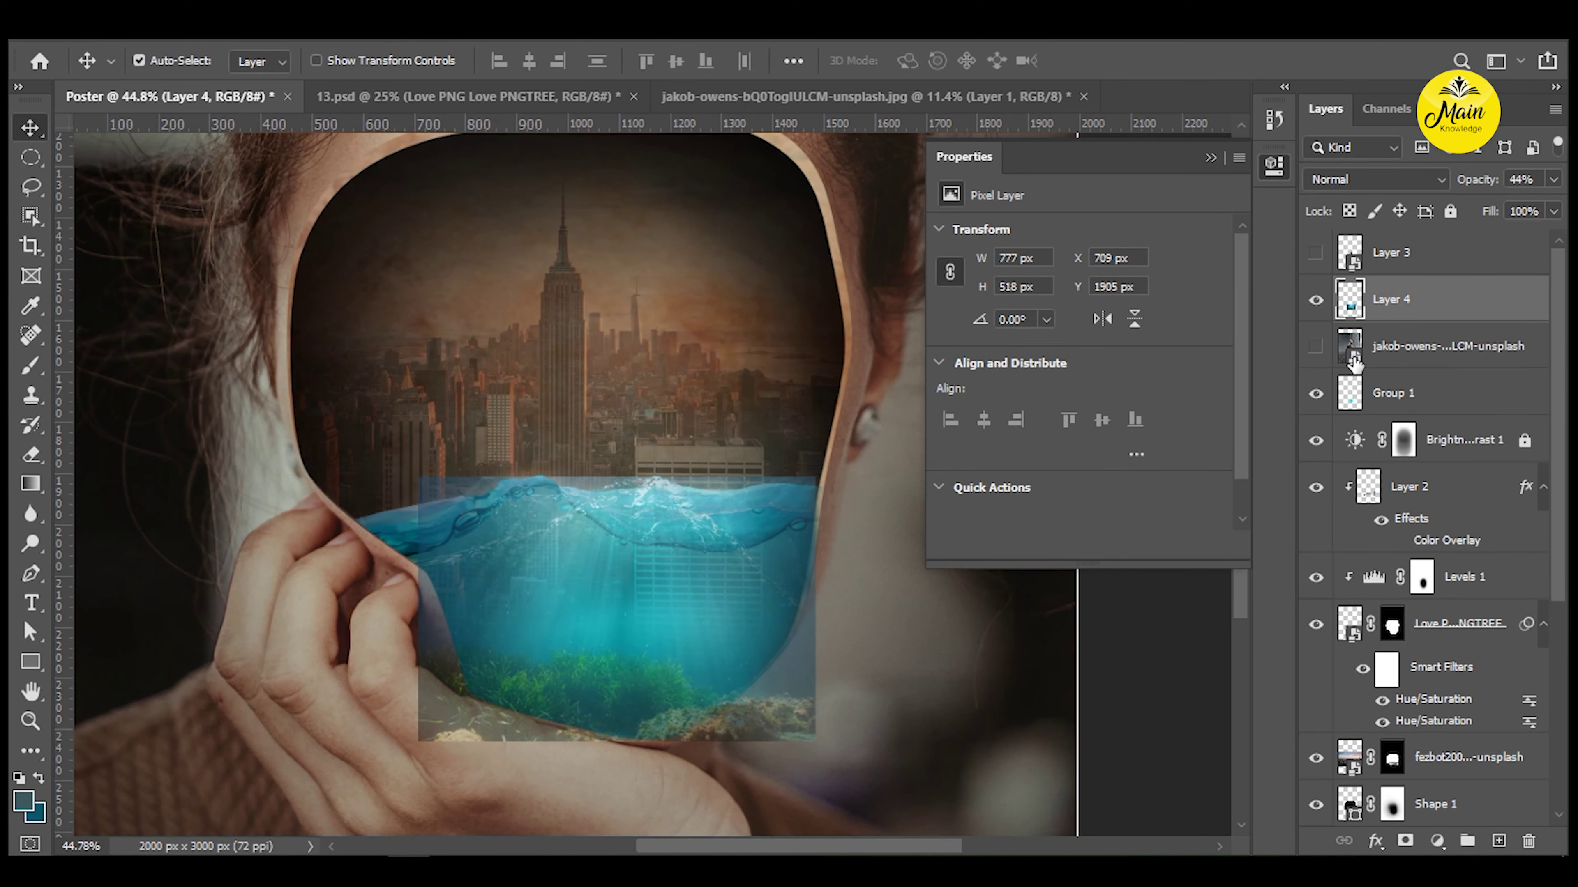
Mask the underwater photo to the face shape at full opacity and adjust the mask's levels.
{"action": "left_click", "coordinate": [1405, 840]}
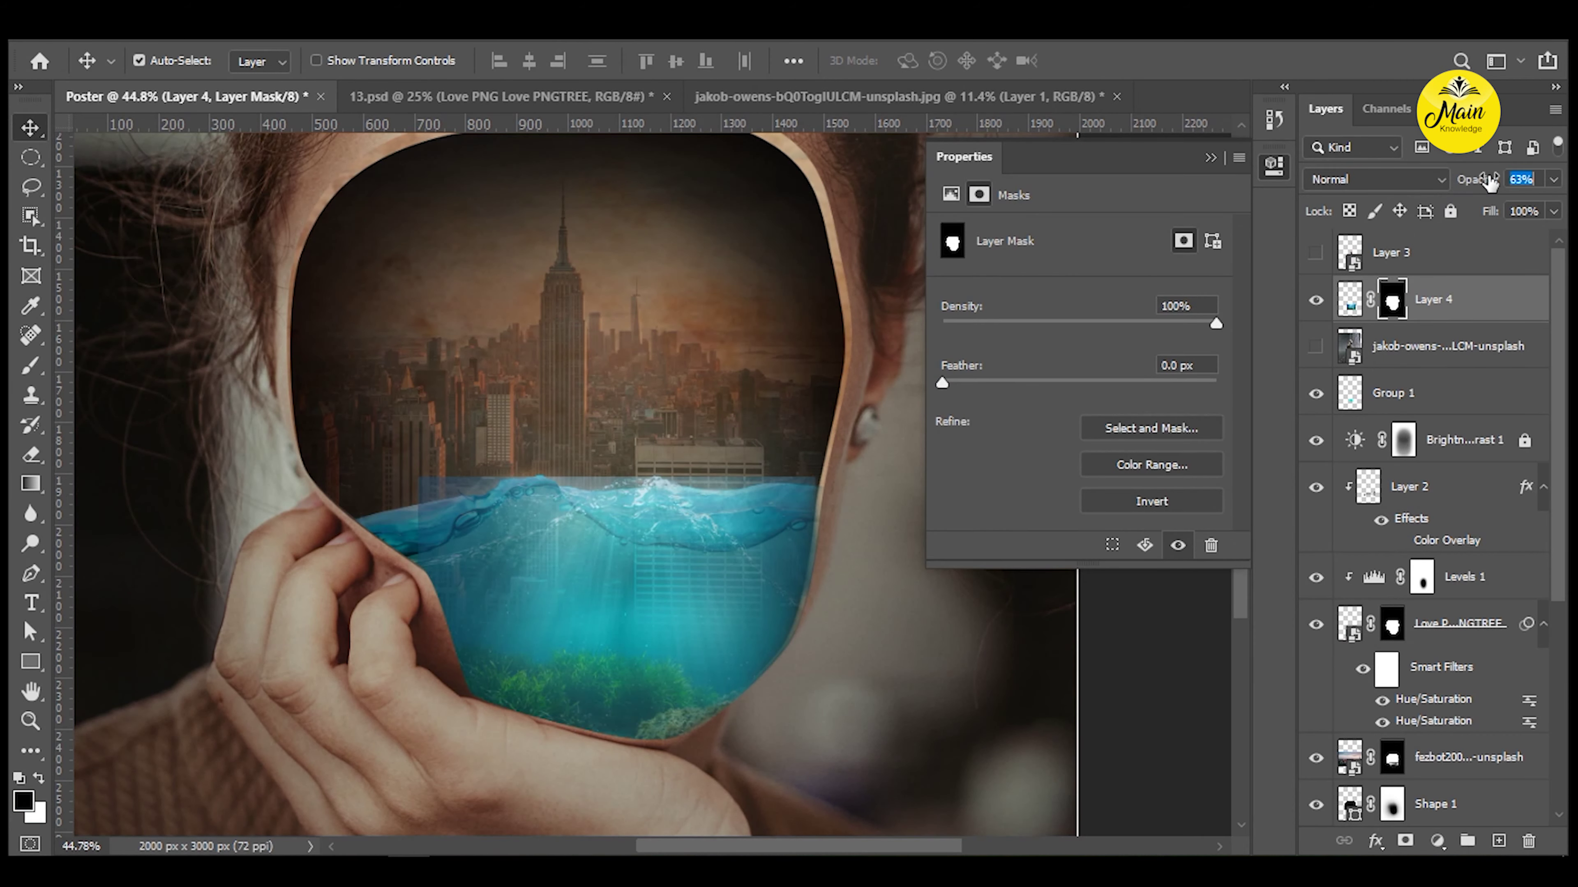
{"action": "left_click_drag", "start_coordinate": [1489, 181], "coordinate": [1528, 181]}
{"action": "scroll", "coordinate": [546, 609], "scroll_direction": "up", "scroll_amount": 3}
{"action": "key", "text": "ctrl+l"}
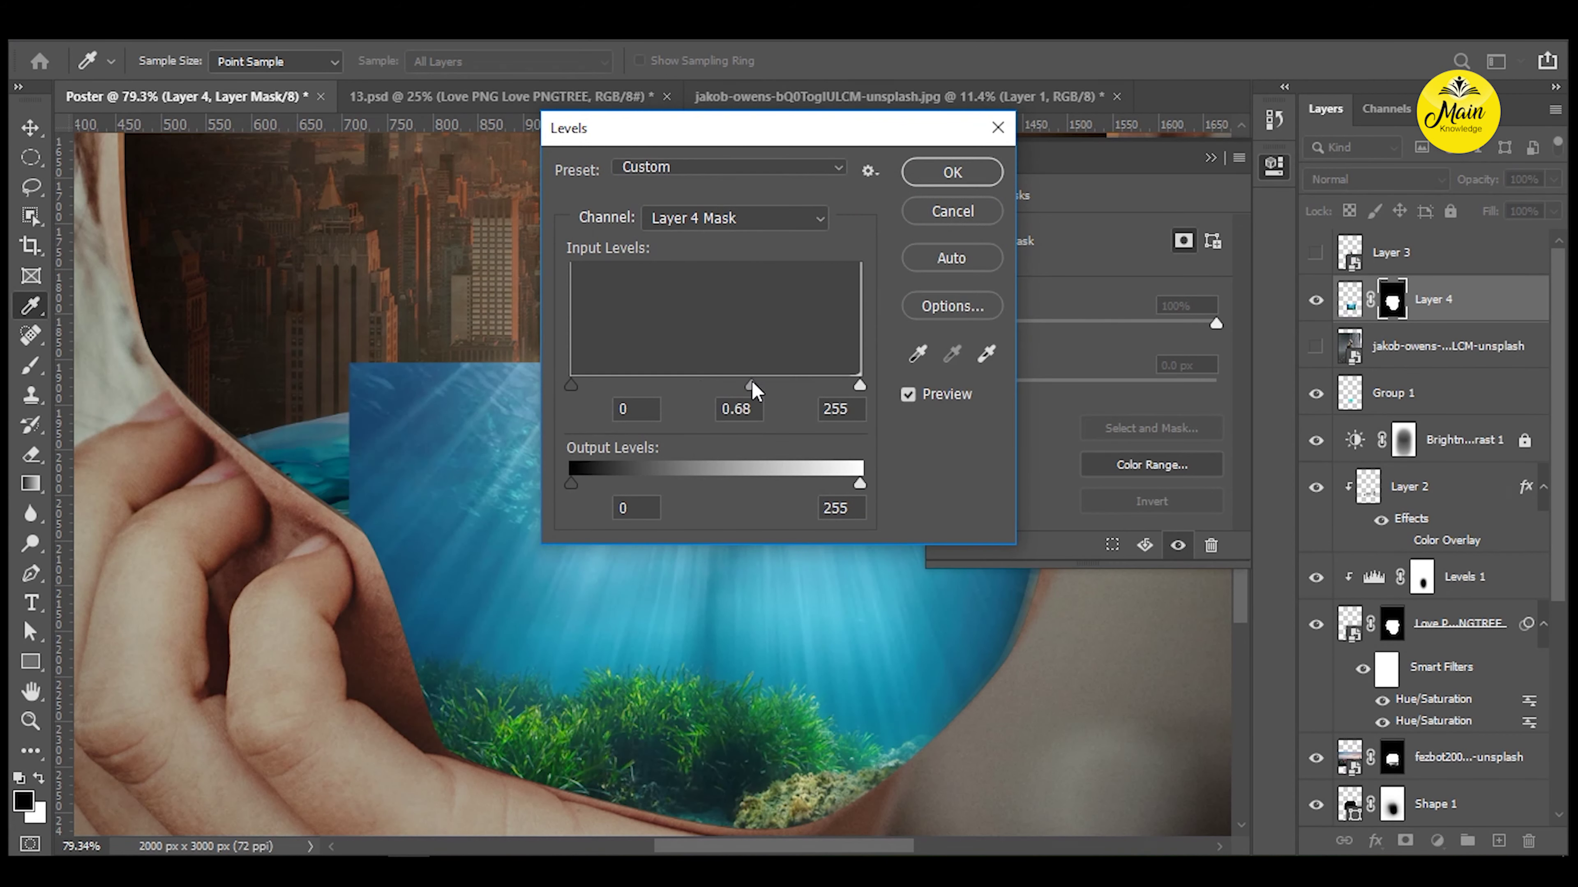
{"action": "key", "text": "Return"}
Fade the water's upper-left edge on the Layer 4 mask with a larger soft brush.
{"action": "left_click", "coordinate": [1349, 300]}
{"action": "key", "text": "b"}
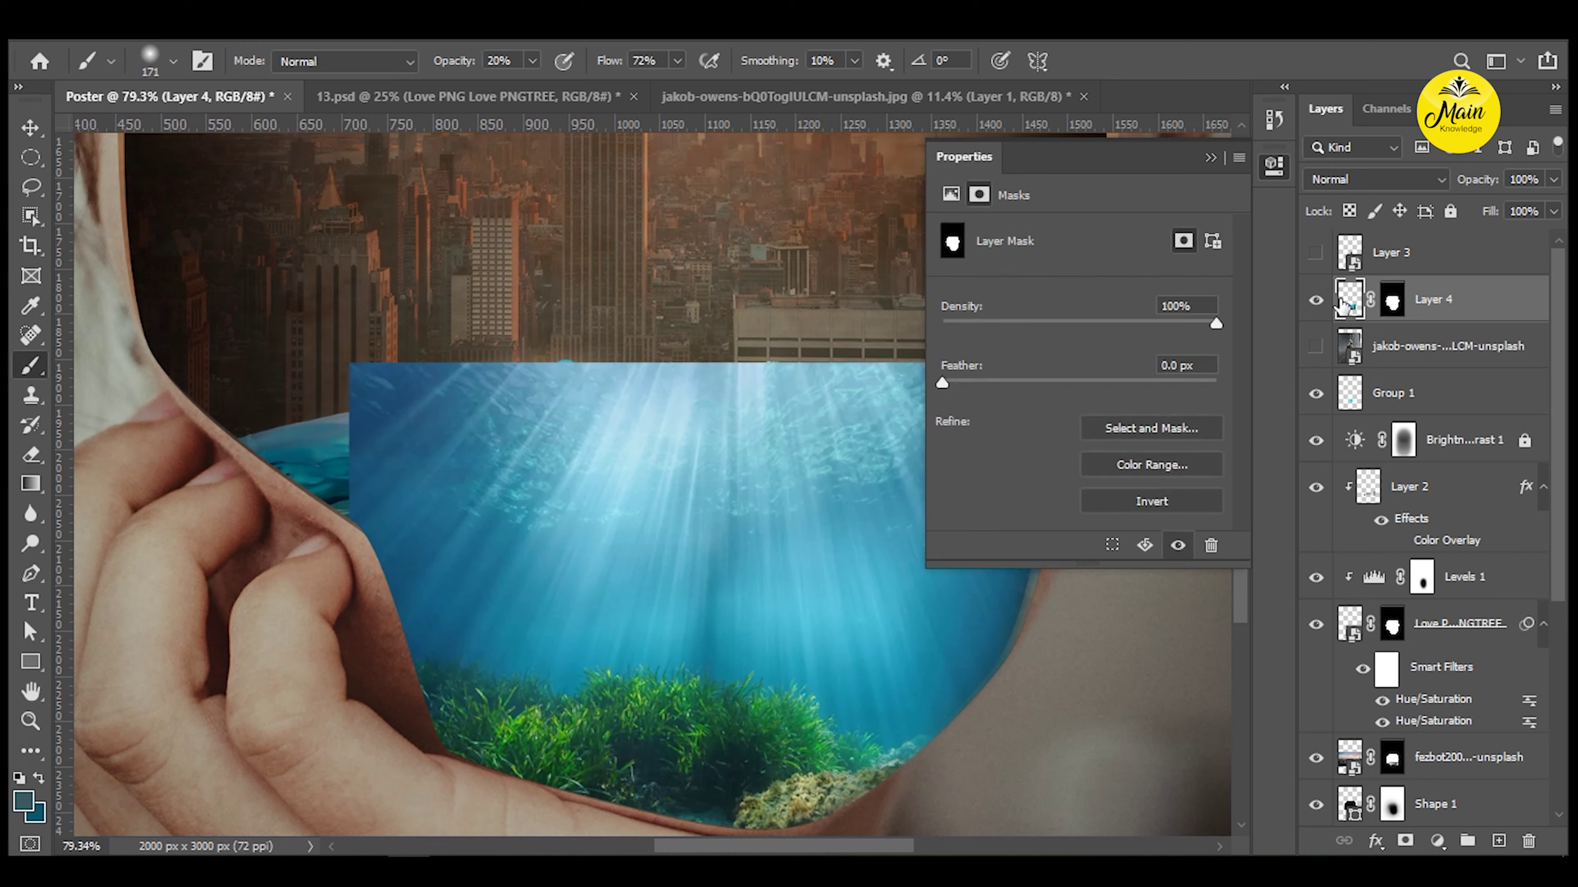
{"action": "left_click", "coordinate": [1392, 299]}
{"action": "left_click_drag", "start_coordinate": [428, 410], "coordinate": [362, 491]}
{"action": "key", "text": "Tab"}
{"action": "right_click", "coordinate": [433, 398]}
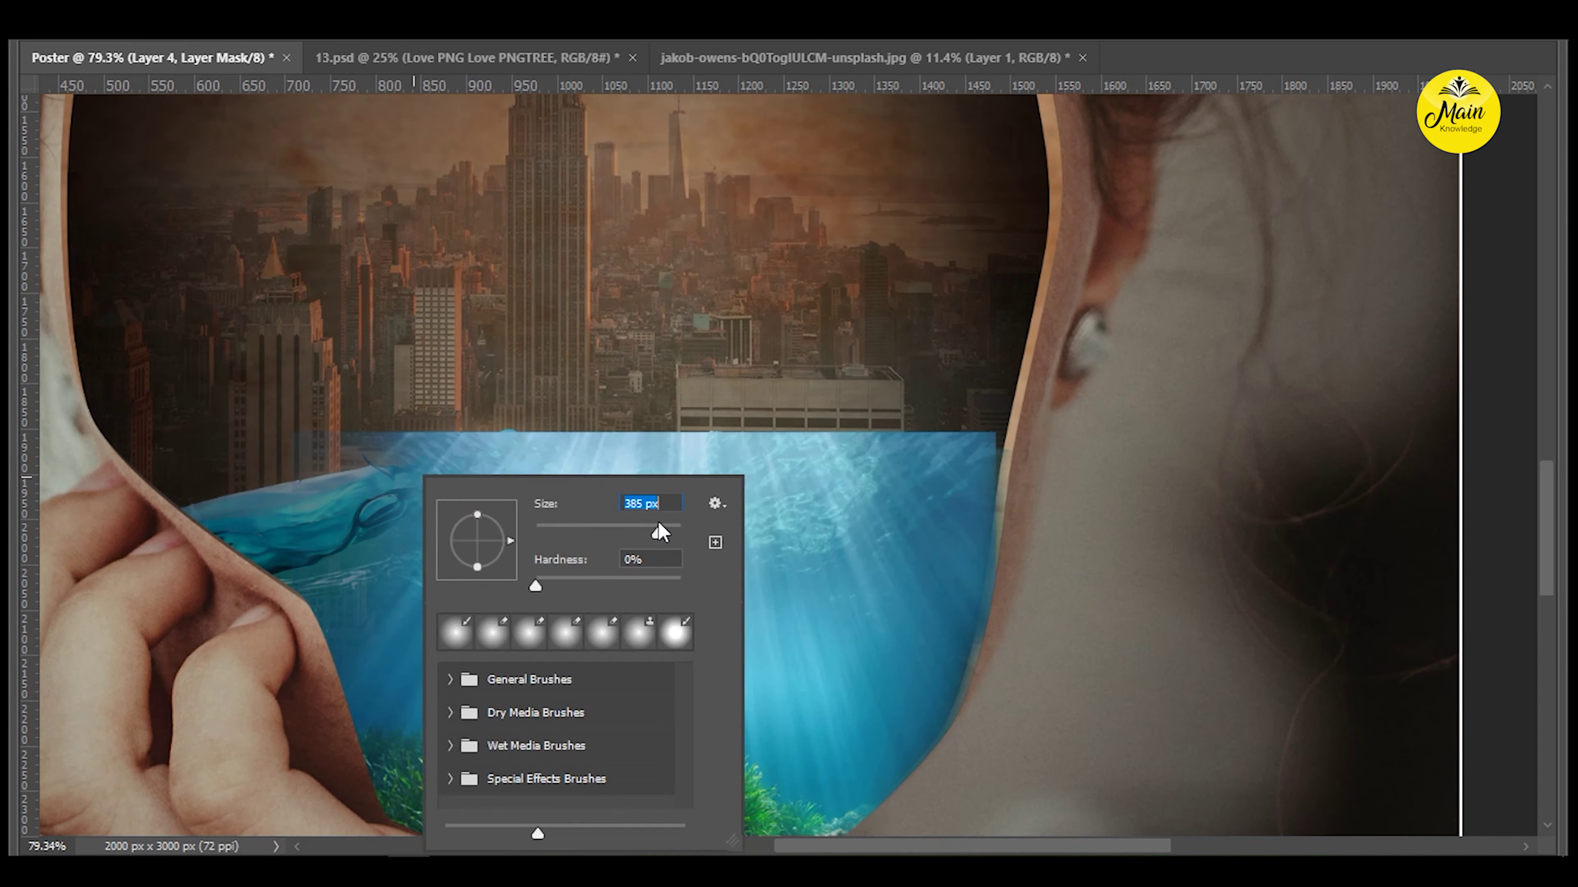
{"action": "left_click_drag", "start_coordinate": [577, 498], "coordinate": [659, 522]}
{"action": "key", "text": "Return"}
Paint the water waves back near the top right and show the man layer again.
{"action": "left_click_drag", "start_coordinate": [739, 473], "coordinate": [863, 503]}
{"action": "scroll", "coordinate": [907, 539], "scroll_direction": "down", "scroll_amount": 3}
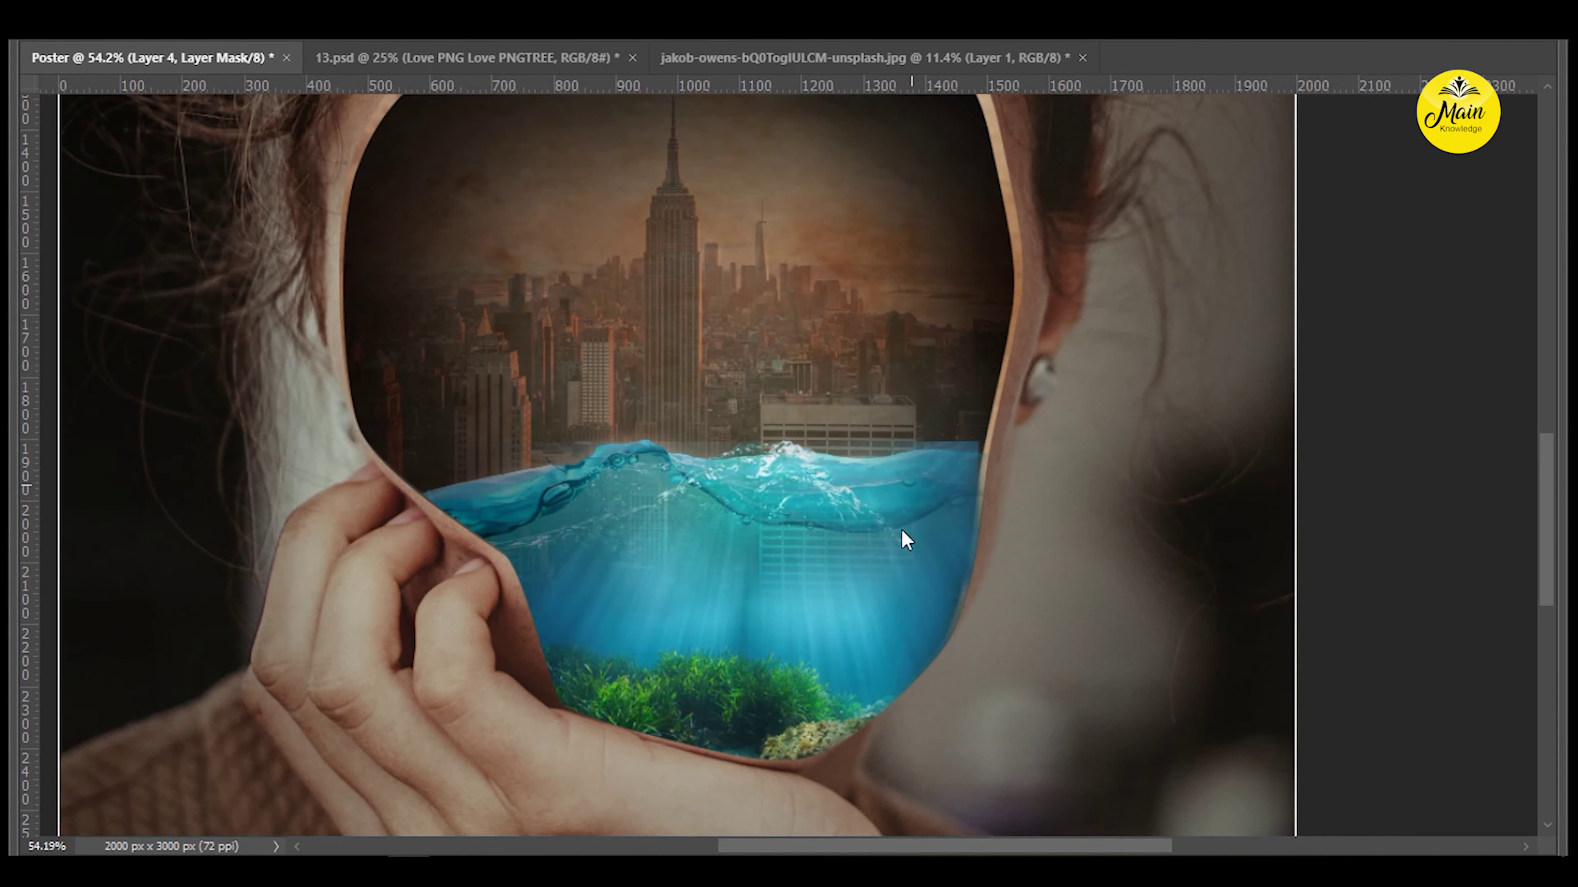
{"action": "left_click_drag", "start_coordinate": [566, 483], "coordinate": [535, 527]}
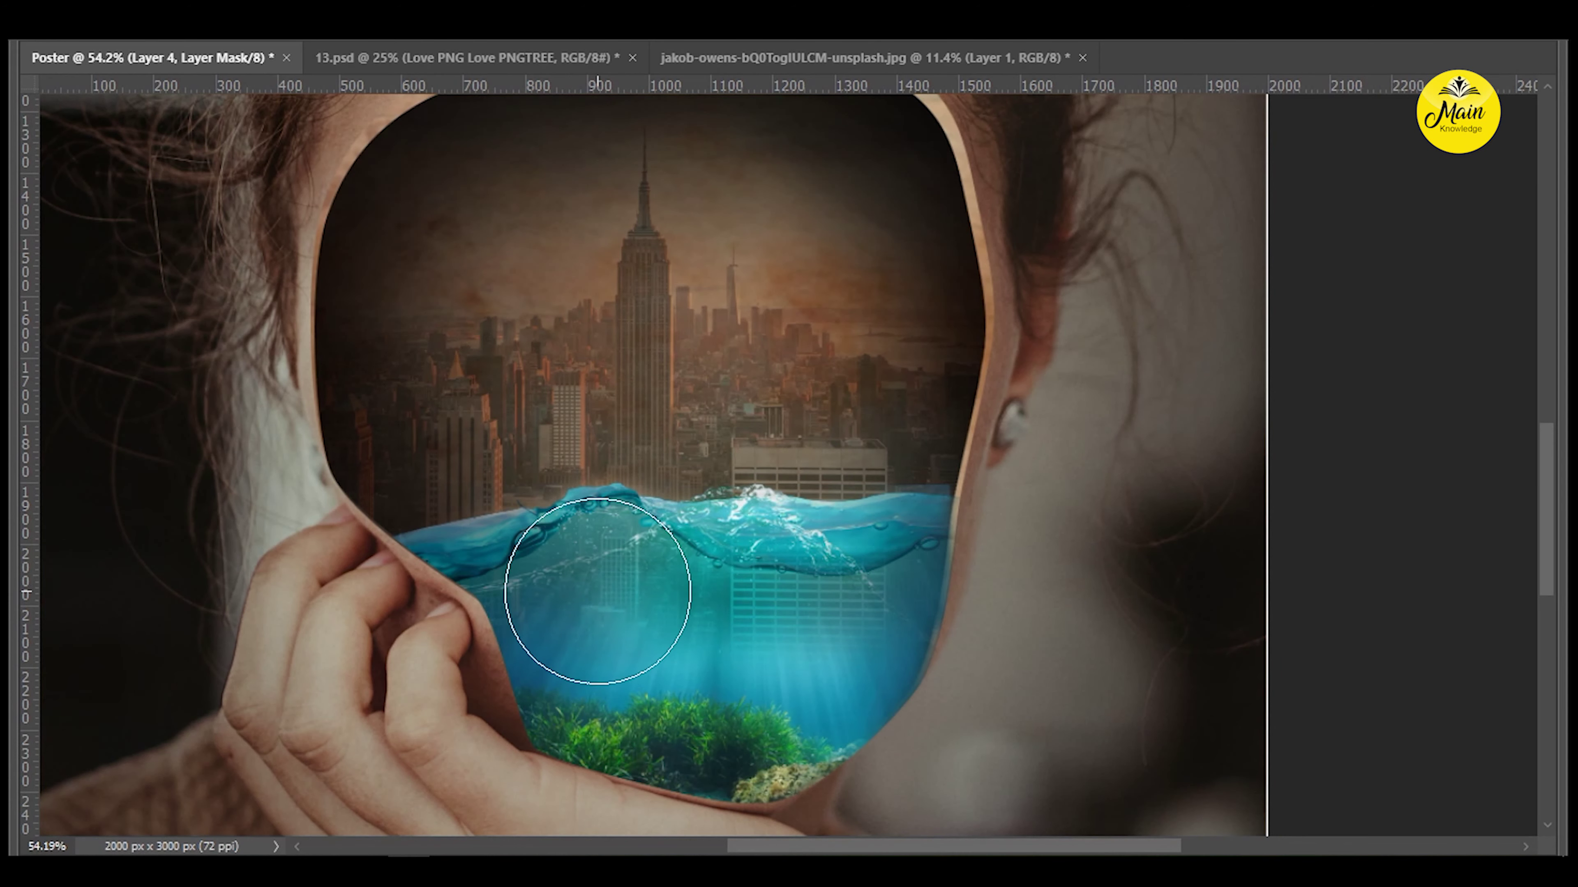
{"action": "left_click_drag", "start_coordinate": [745, 512], "coordinate": [714, 516]}
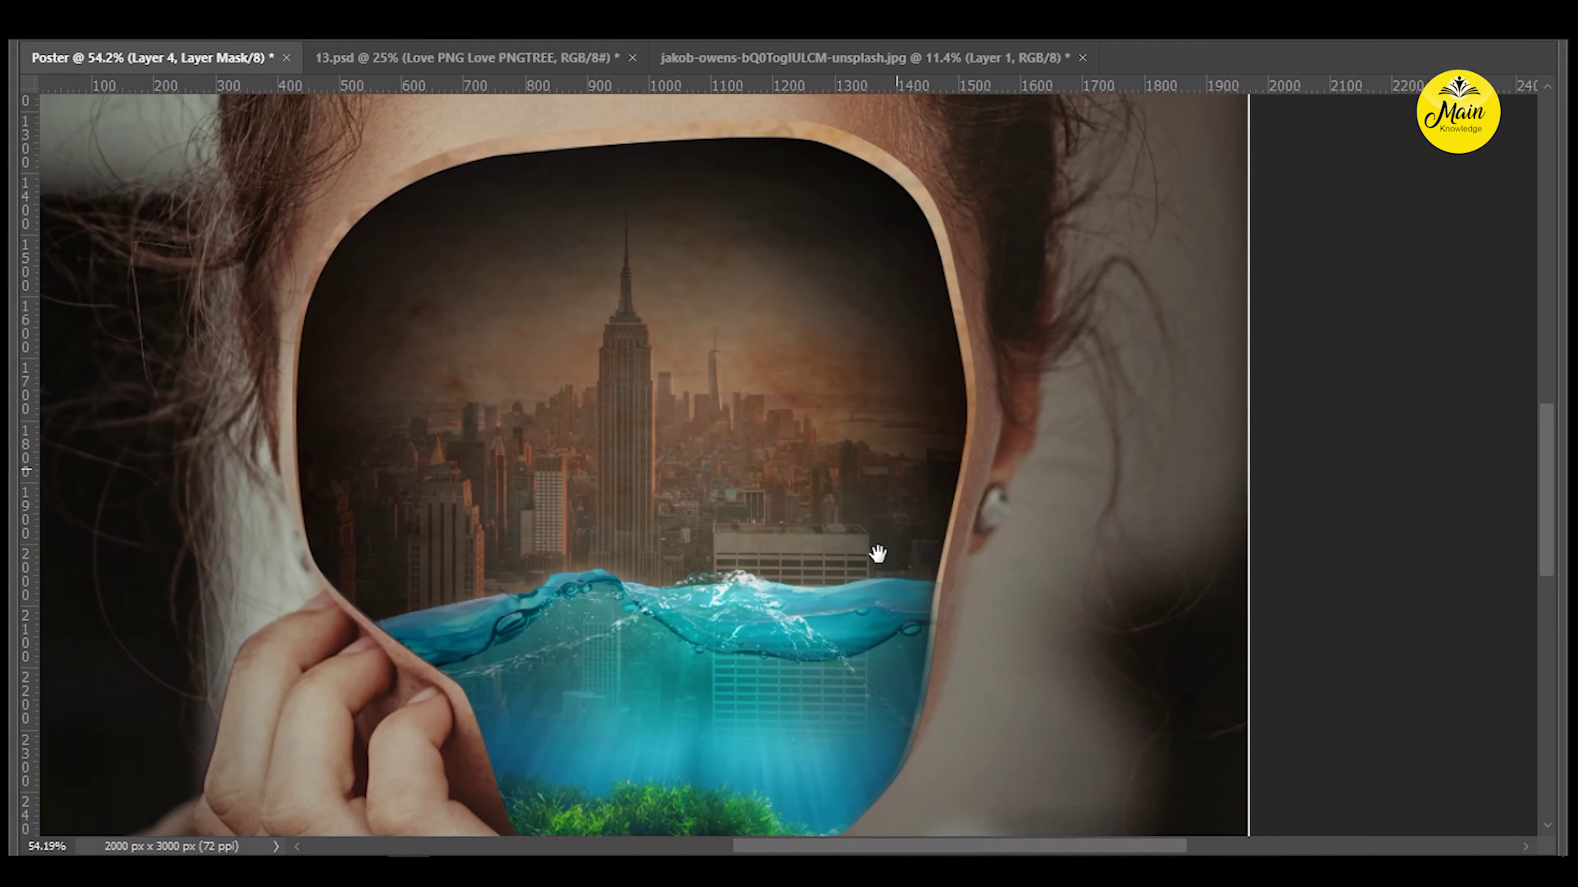
{"action": "key", "text": "Tab"}
{"action": "left_click", "coordinate": [1316, 252]}
Add a layer mask to the man layer.
{"action": "key", "text": "v"}
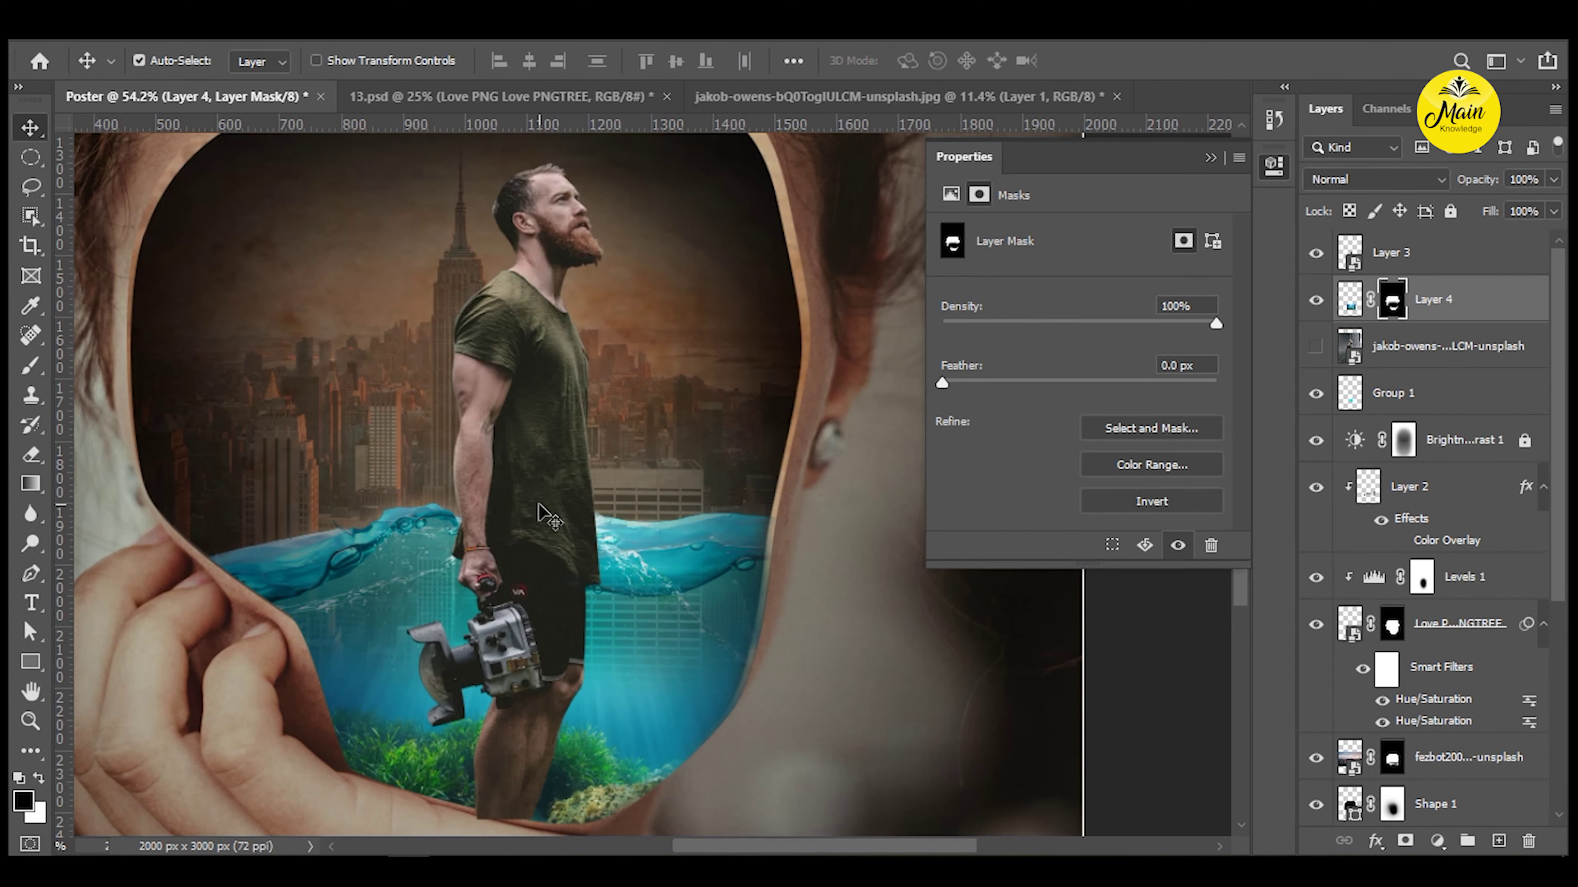
{"action": "left_click", "coordinate": [1391, 252]}
{"action": "left_click", "coordinate": [1404, 842]}
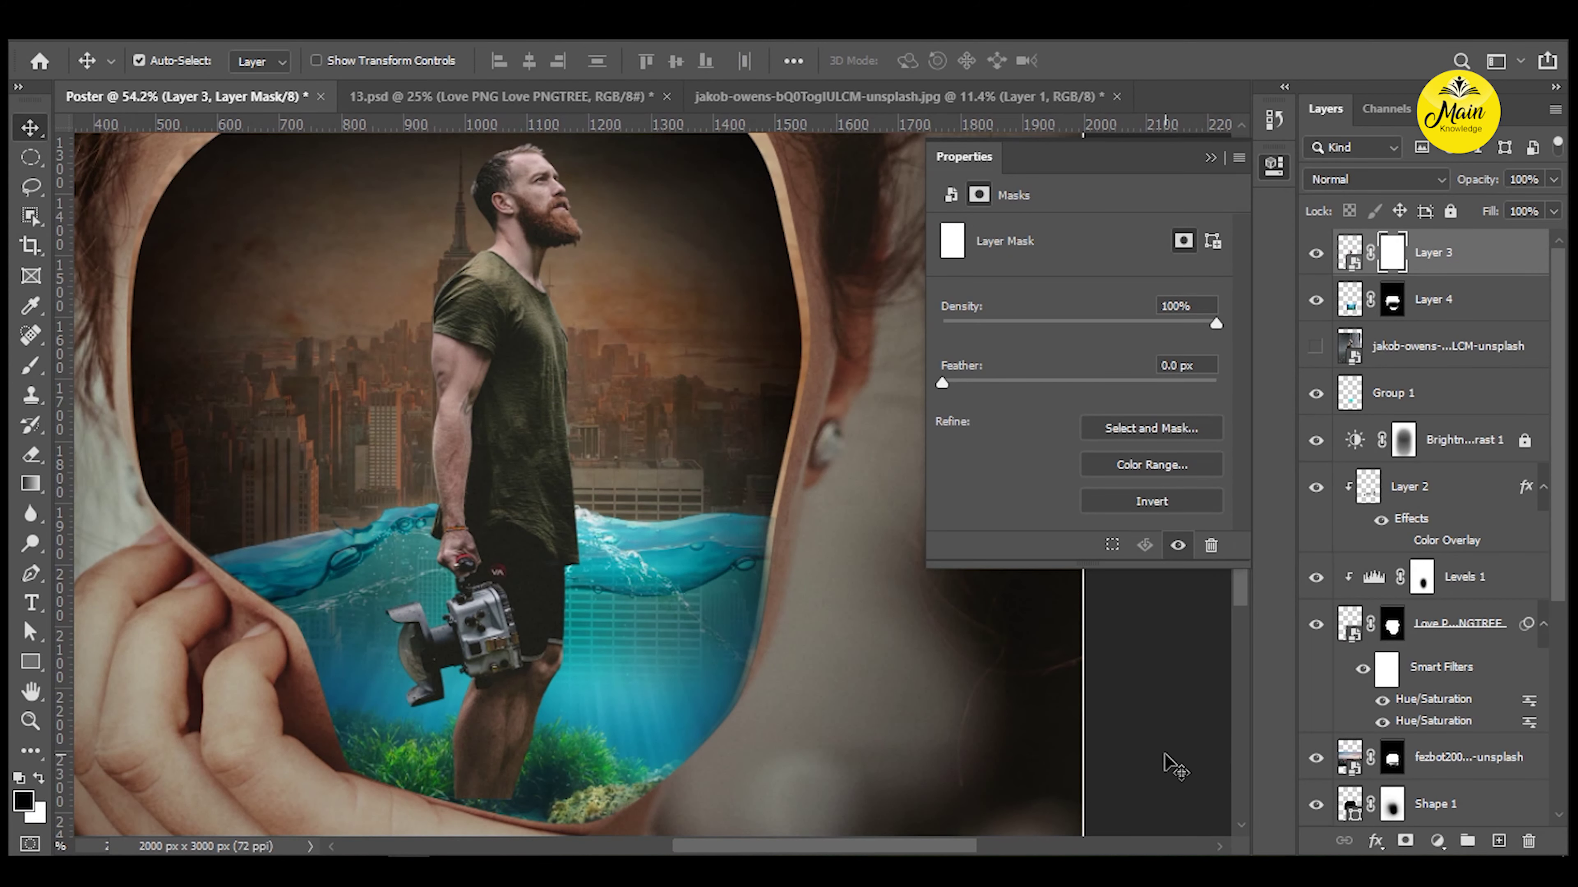
{"action": "scroll", "coordinate": [1174, 769], "scroll_direction": "up", "scroll_amount": 3}
{"action": "scroll", "coordinate": [695, 373], "scroll_direction": "down", "scroll_amount": 5}
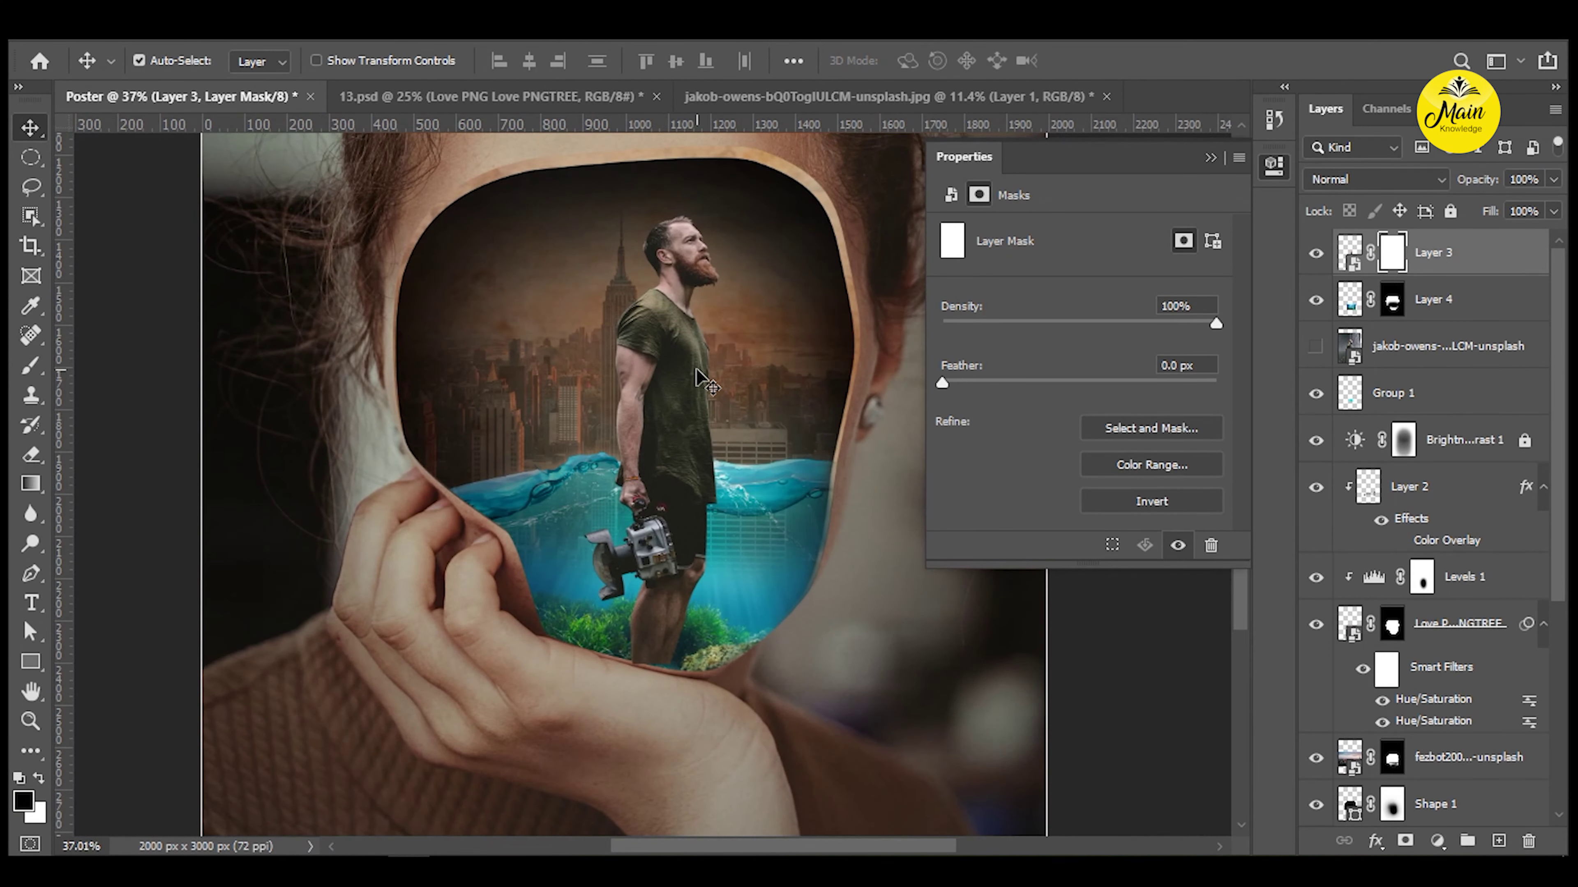
{"action": "scroll", "coordinate": [696, 373], "scroll_direction": "up", "scroll_amount": 2}
{"action": "scroll", "coordinate": [696, 373], "scroll_direction": "up", "scroll_amount": 2}
Add a Levels 2 adjustment clipped to the underwater photo, darkening midtones and raising contrast.
{"action": "left_click", "coordinate": [1405, 304]}
{"action": "left_click", "coordinate": [1436, 842]}
{"action": "left_click", "coordinate": [1410, 536]}
{"action": "left_click_drag", "start_coordinate": [1095, 398], "coordinate": [1192, 397]}
{"action": "left_click_drag", "start_coordinate": [972, 398], "coordinate": [993, 398]}
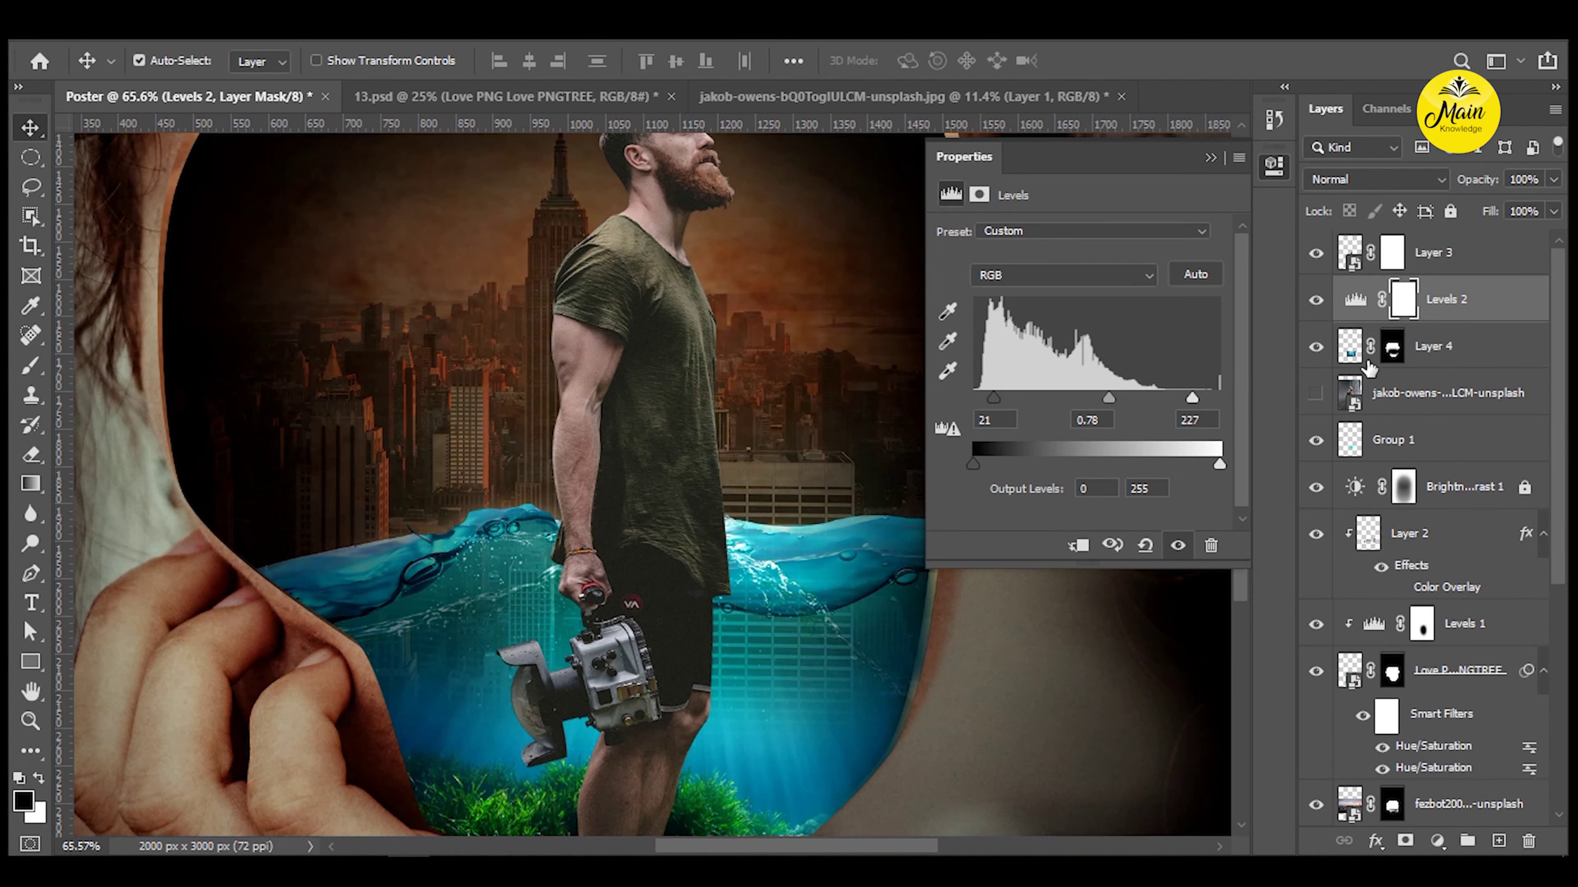
{"action": "left_click", "coordinate": [1431, 322], "text": "alt"}
{"action": "scroll", "coordinate": [803, 633], "scroll_direction": "down", "scroll_amount": 3}
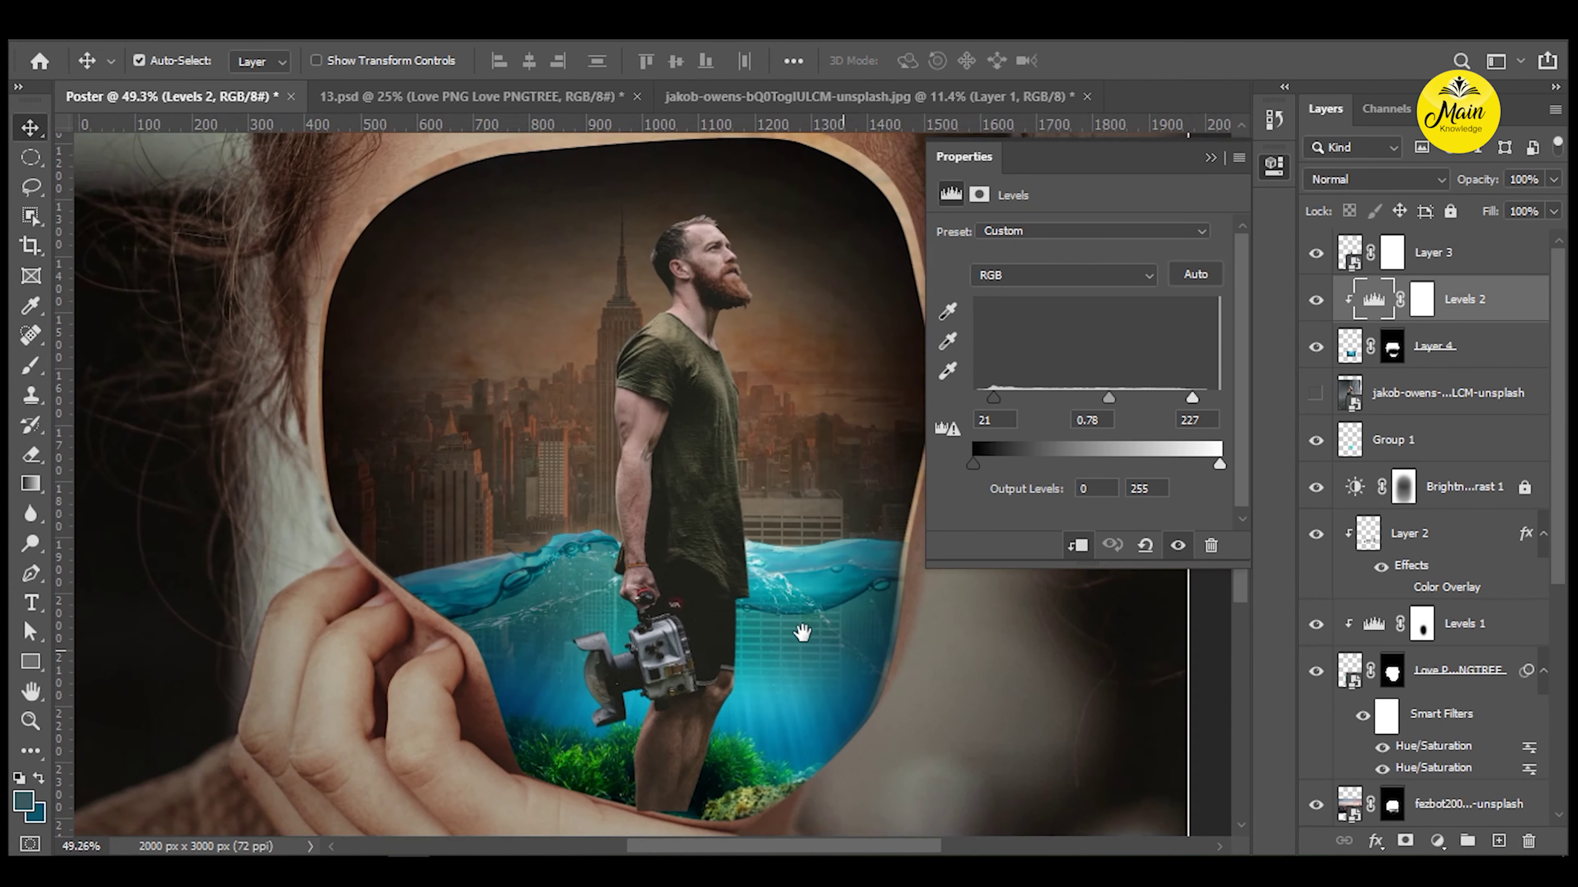
Nudge the man into place and target the Levels 2 mask.
{"action": "left_click_drag", "start_coordinate": [641, 504], "coordinate": [654, 509]}
{"action": "left_click", "coordinate": [1437, 841]}
{"action": "key", "text": "Escape"}
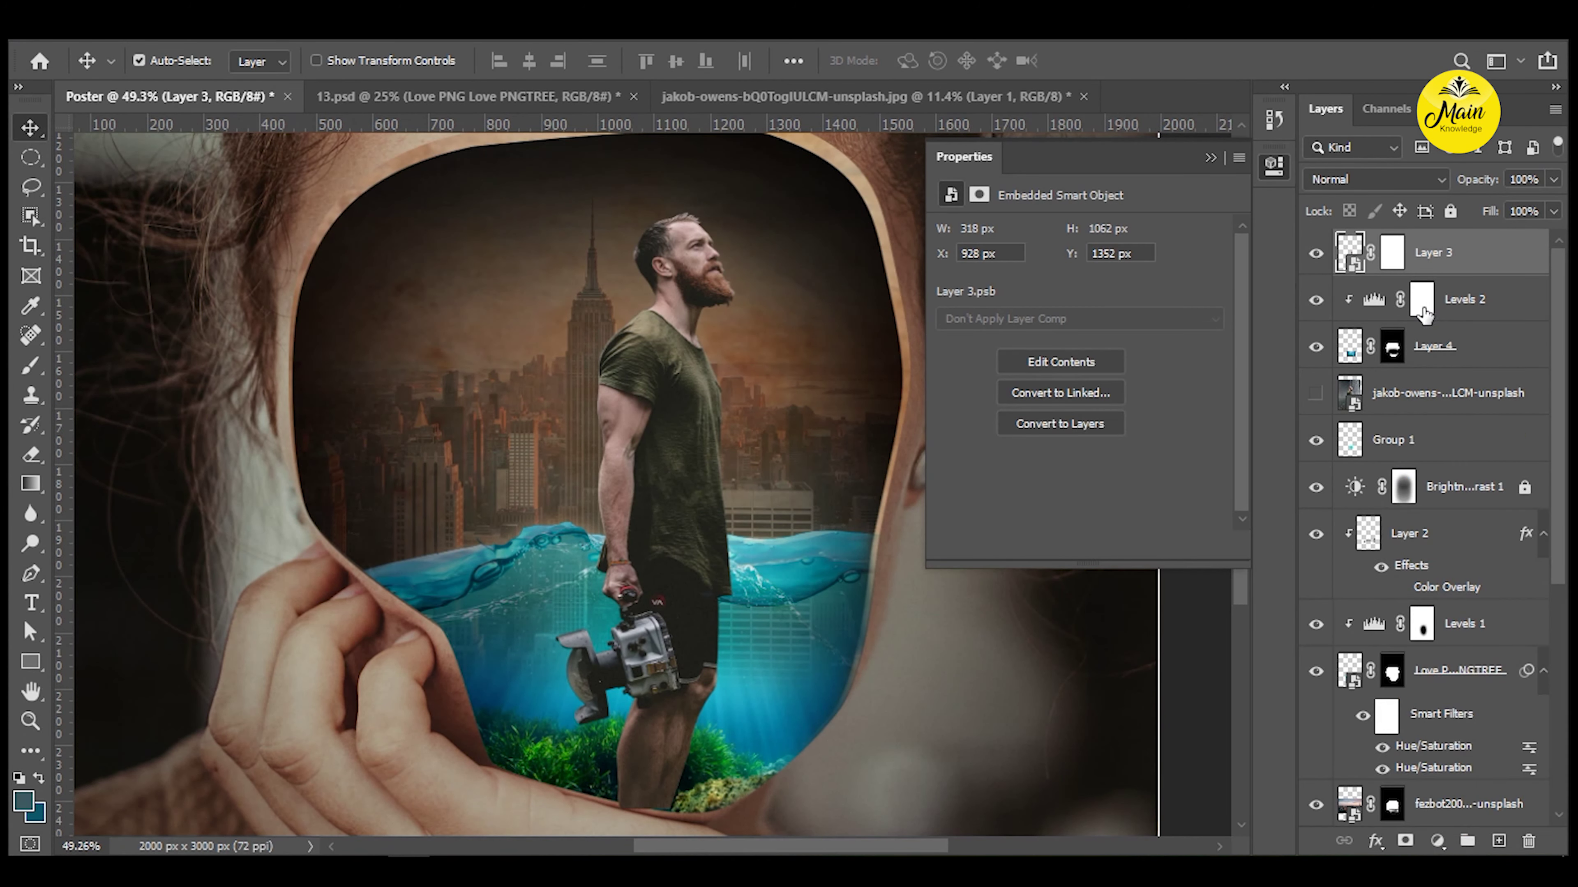
{"action": "left_click", "coordinate": [1421, 299]}
{"action": "key", "text": "b"}
{"action": "key", "text": "v"}
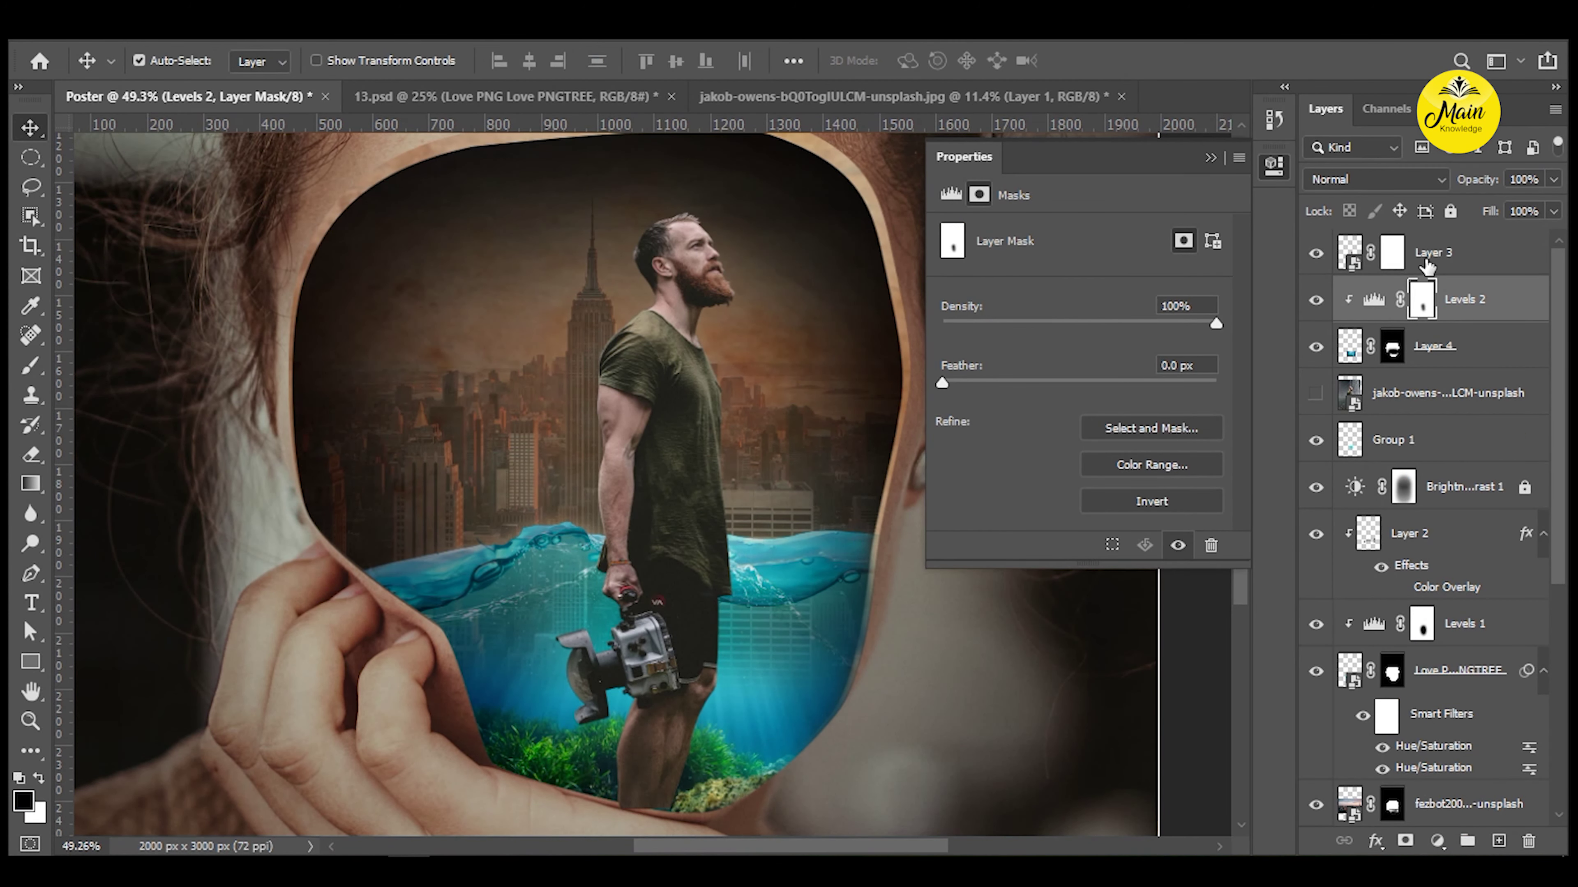
Add a Levels 3 adjustment above the man, lowering output whites to 190 to darken him.
{"action": "left_click", "coordinate": [1432, 252]}
{"action": "left_click", "coordinate": [1437, 841]}
{"action": "left_click", "coordinate": [1482, 530]}
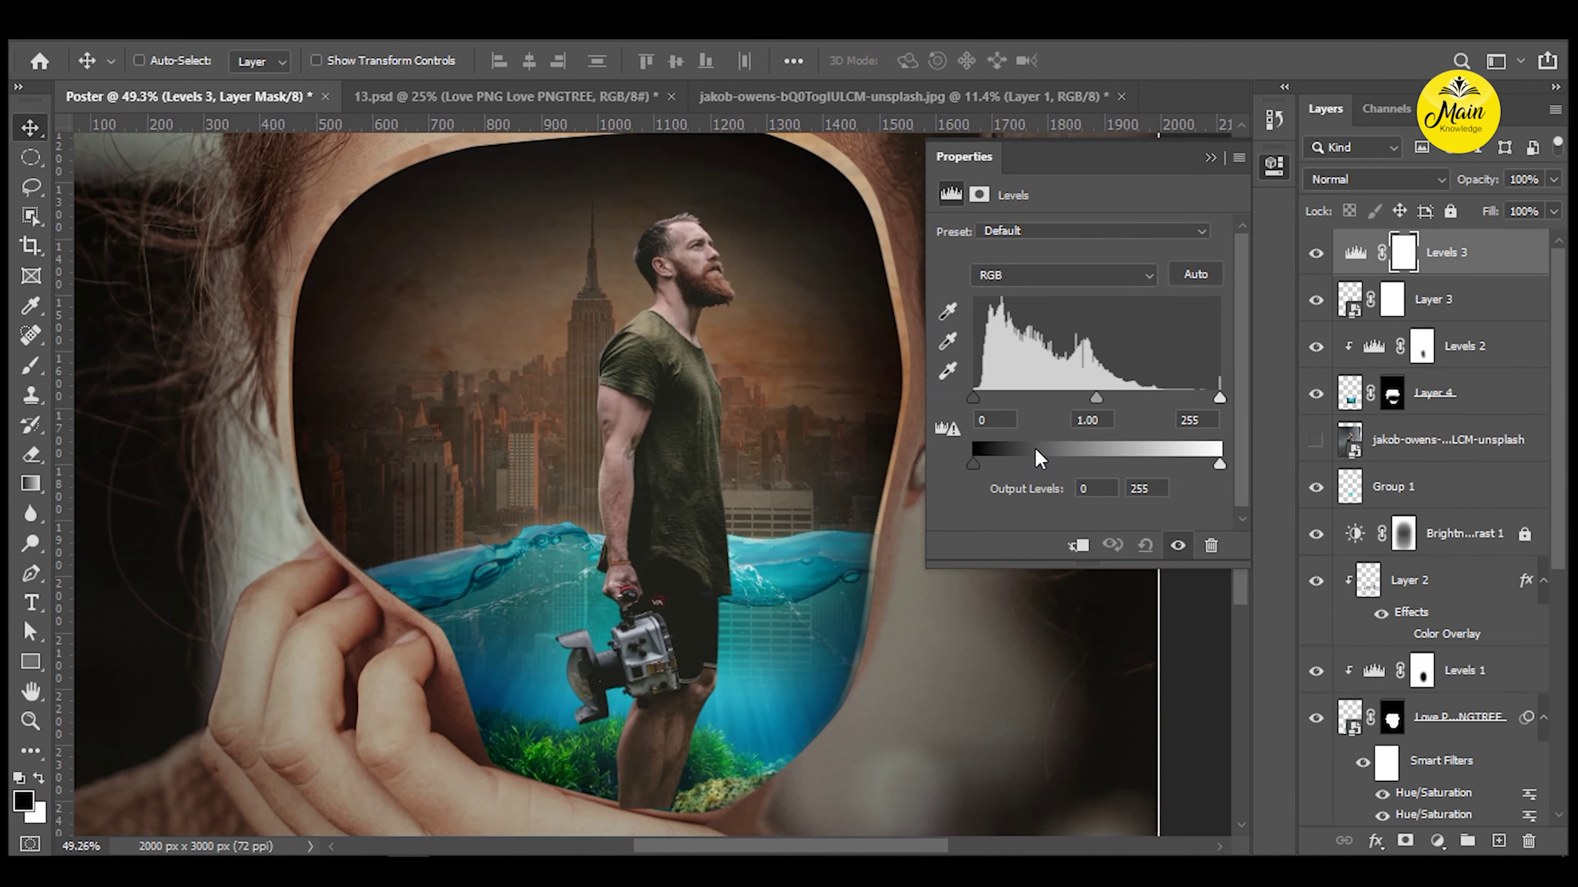
{"action": "mouse_move", "coordinate": [1220, 464]}
{"action": "left_mouse_down"}
{"action": "mouse_move", "coordinate": [1143, 465]}
{"action": "mouse_move", "coordinate": [1156, 464]}
{"action": "left_mouse_up"}
{"action": "left_click_drag", "start_coordinate": [1220, 398], "coordinate": [1188, 398]}
{"action": "left_click_drag", "start_coordinate": [972, 398], "coordinate": [987, 401]}
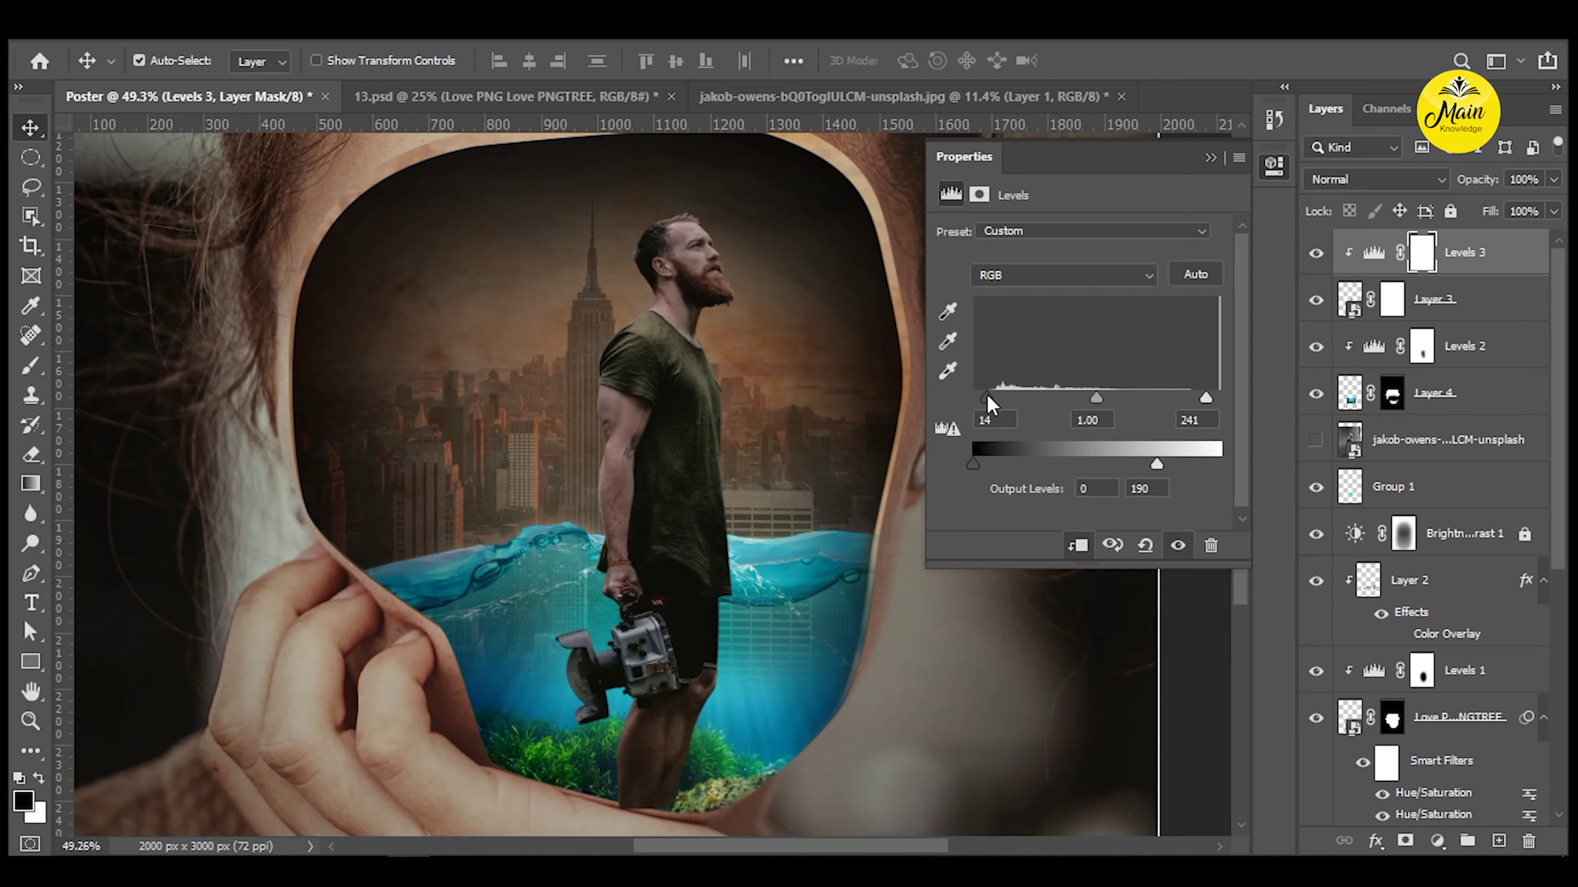
Paint on the Levels 3 mask with a smaller brush.
{"action": "scroll", "coordinate": [679, 430], "scroll_direction": "up", "scroll_amount": 5}
{"action": "left_click", "coordinate": [1380, 266]}
{"action": "key", "text": "b"}
{"action": "right_click", "coordinate": [582, 421]}
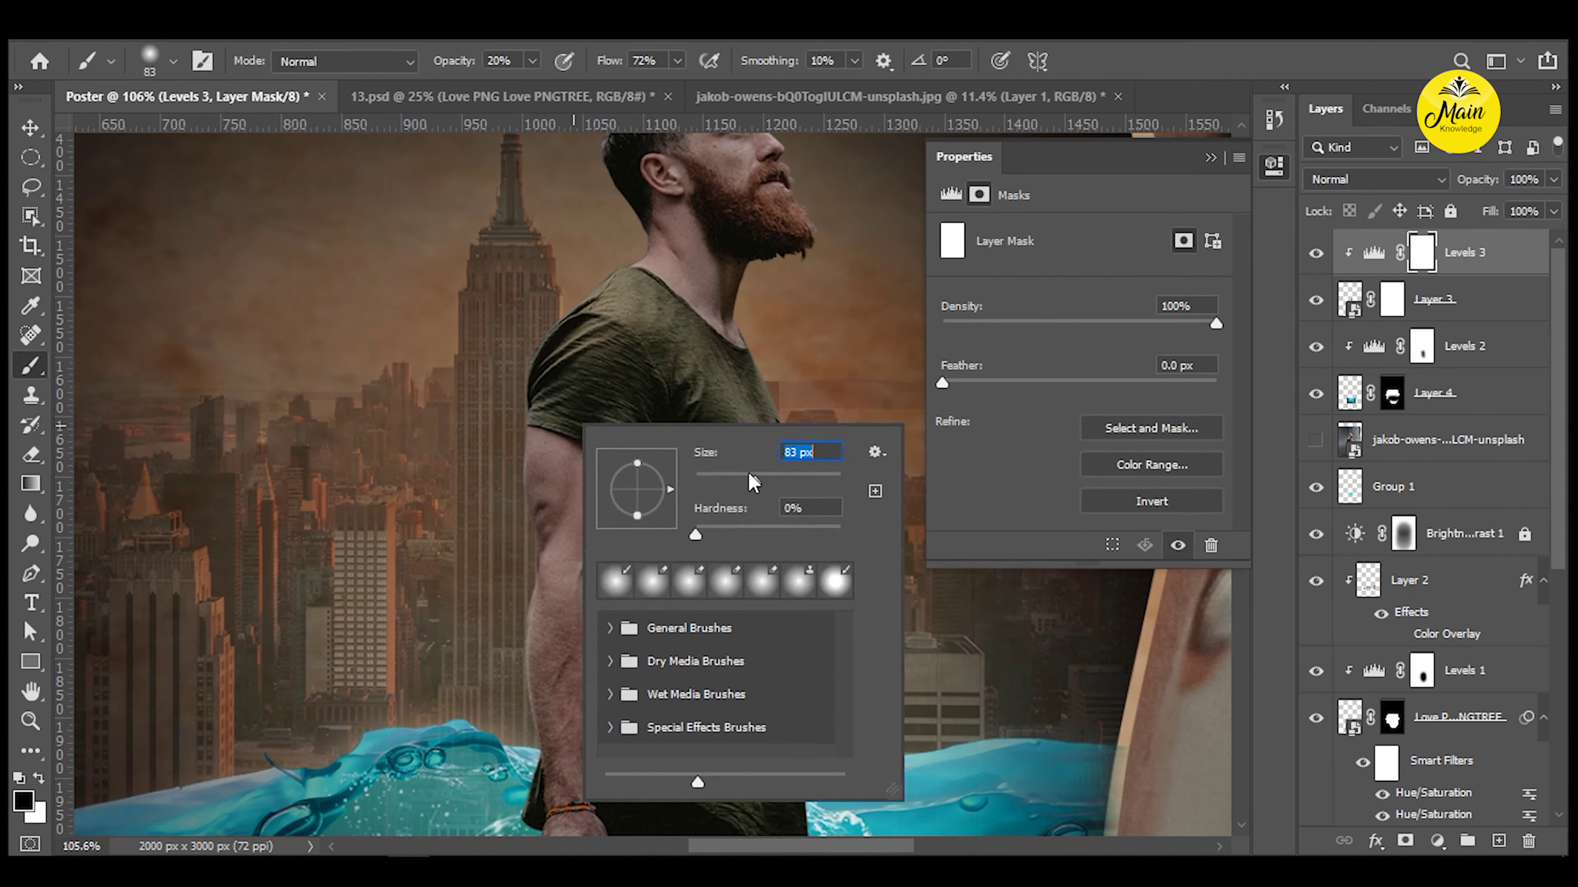
{"action": "left_click", "coordinate": [532, 478]}
{"action": "scroll", "coordinate": [557, 370], "scroll_direction": "down", "scroll_amount": 3}
{"action": "scroll", "coordinate": [644, 341], "scroll_direction": "up", "scroll_amount": 8}
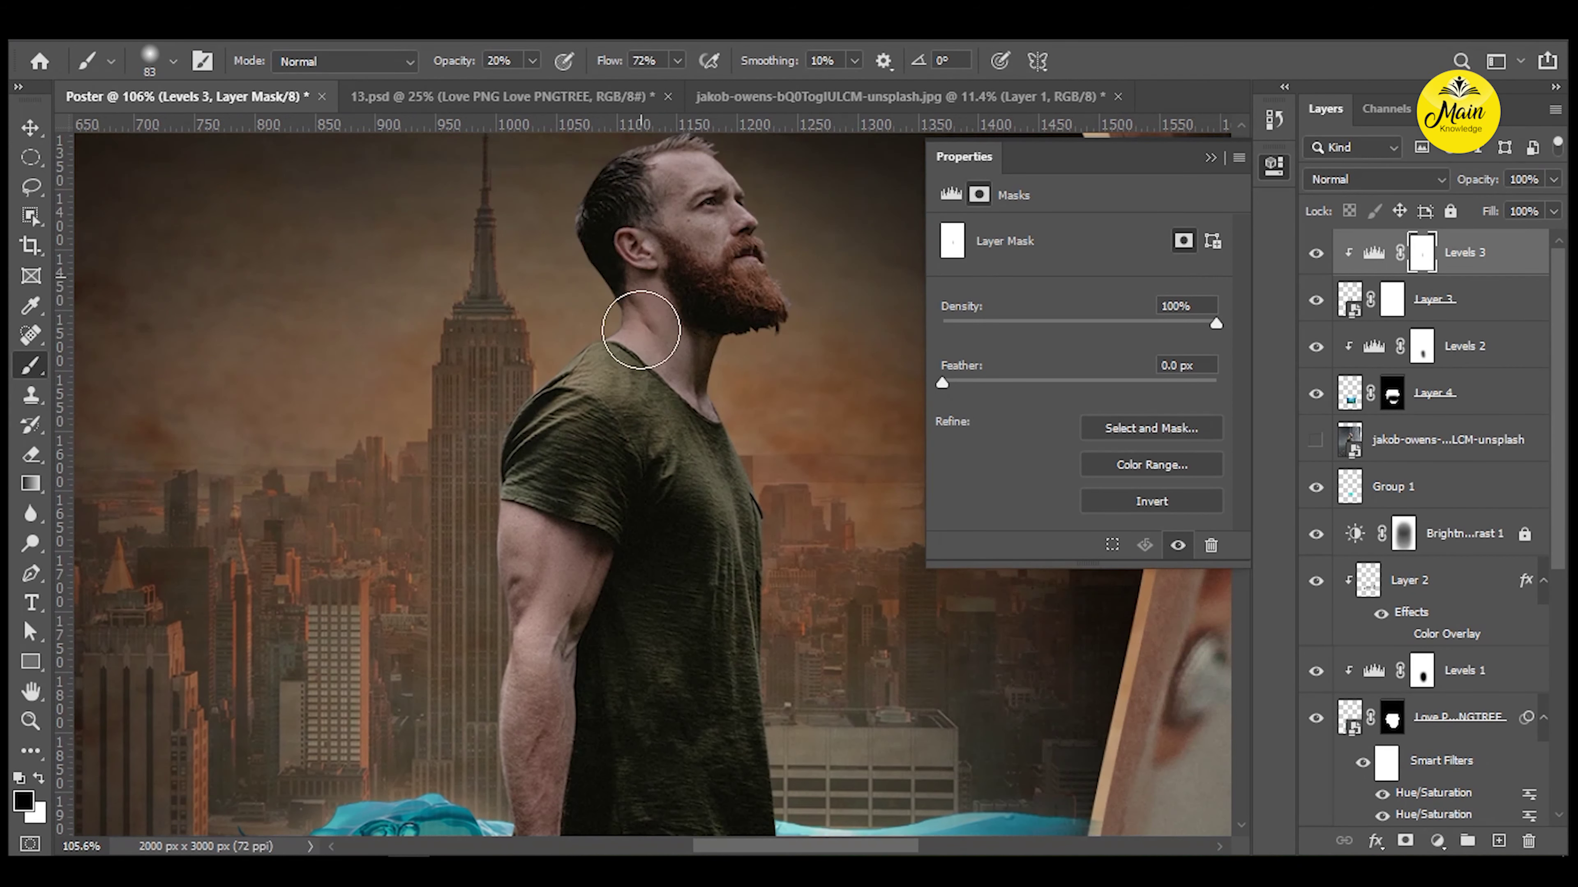
Darken the man's midtones in Levels 3 and toggle it to compare before and after.
{"action": "left_click", "coordinate": [1374, 252]}
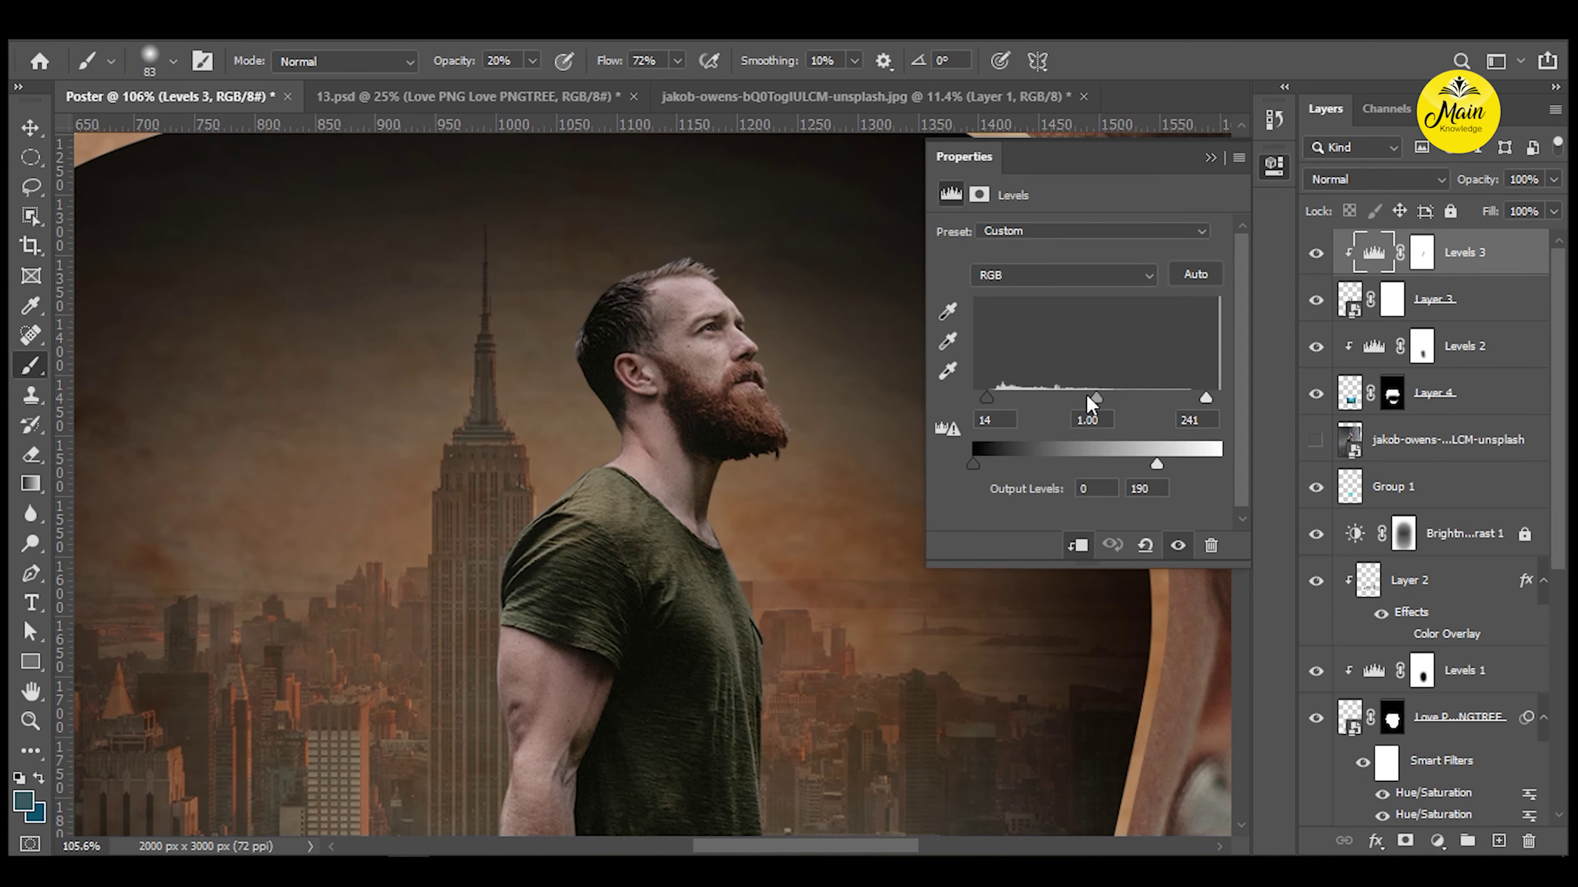
{"action": "left_click_drag", "start_coordinate": [1093, 398], "coordinate": [1121, 401]}
{"action": "left_click", "coordinate": [1315, 253]}
{"action": "left_click", "coordinate": [1421, 253]}
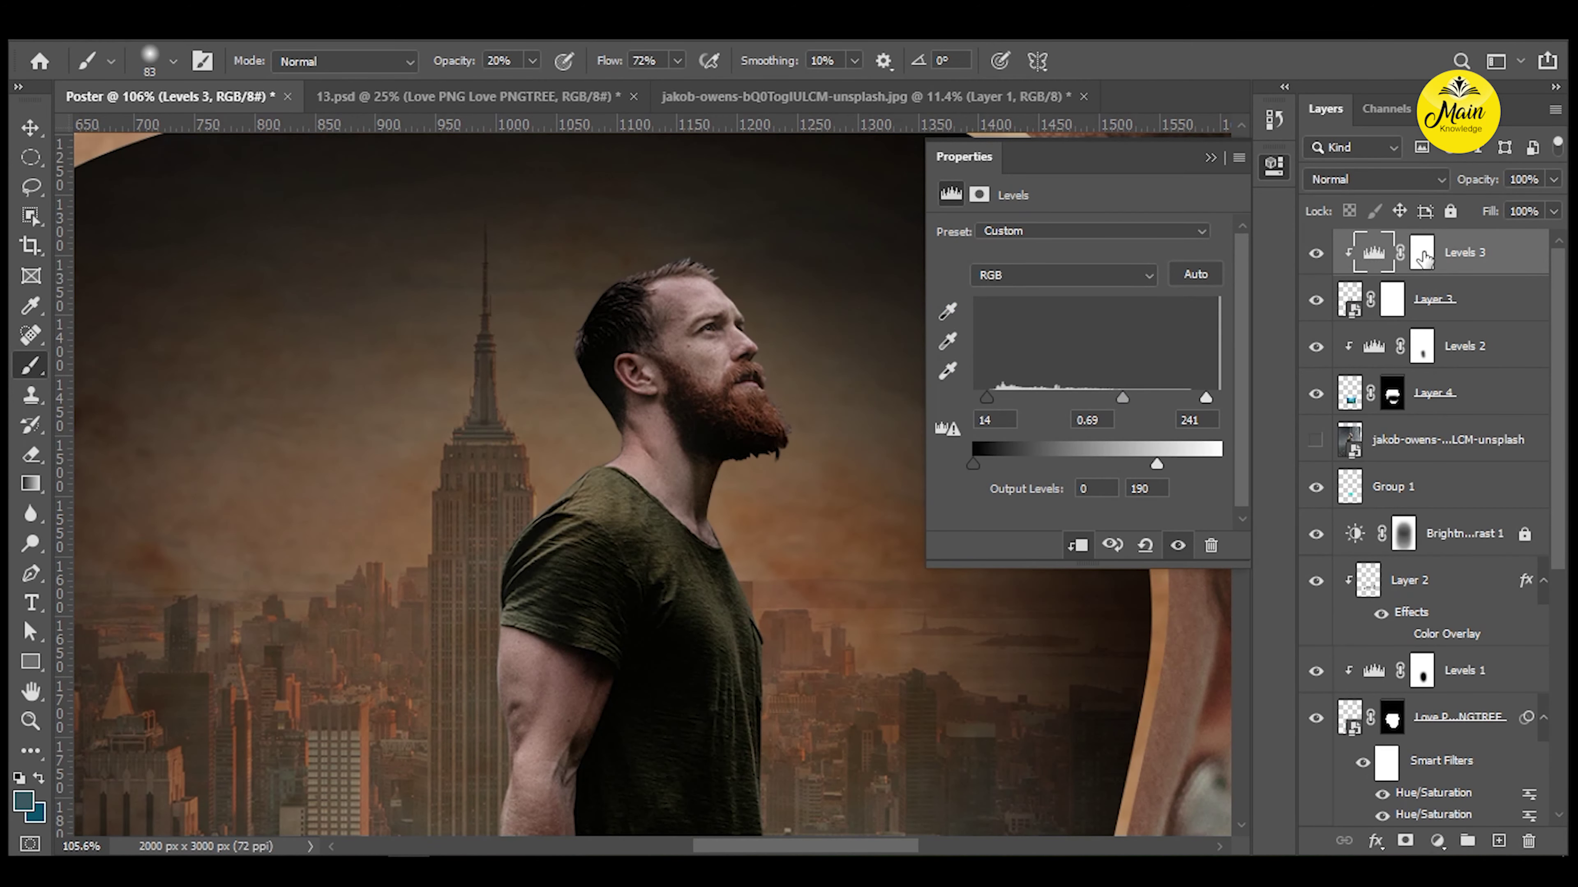
{"action": "key", "text": "d"}
{"action": "scroll", "coordinate": [687, 435], "scroll_direction": "down", "scroll_amount": 5}
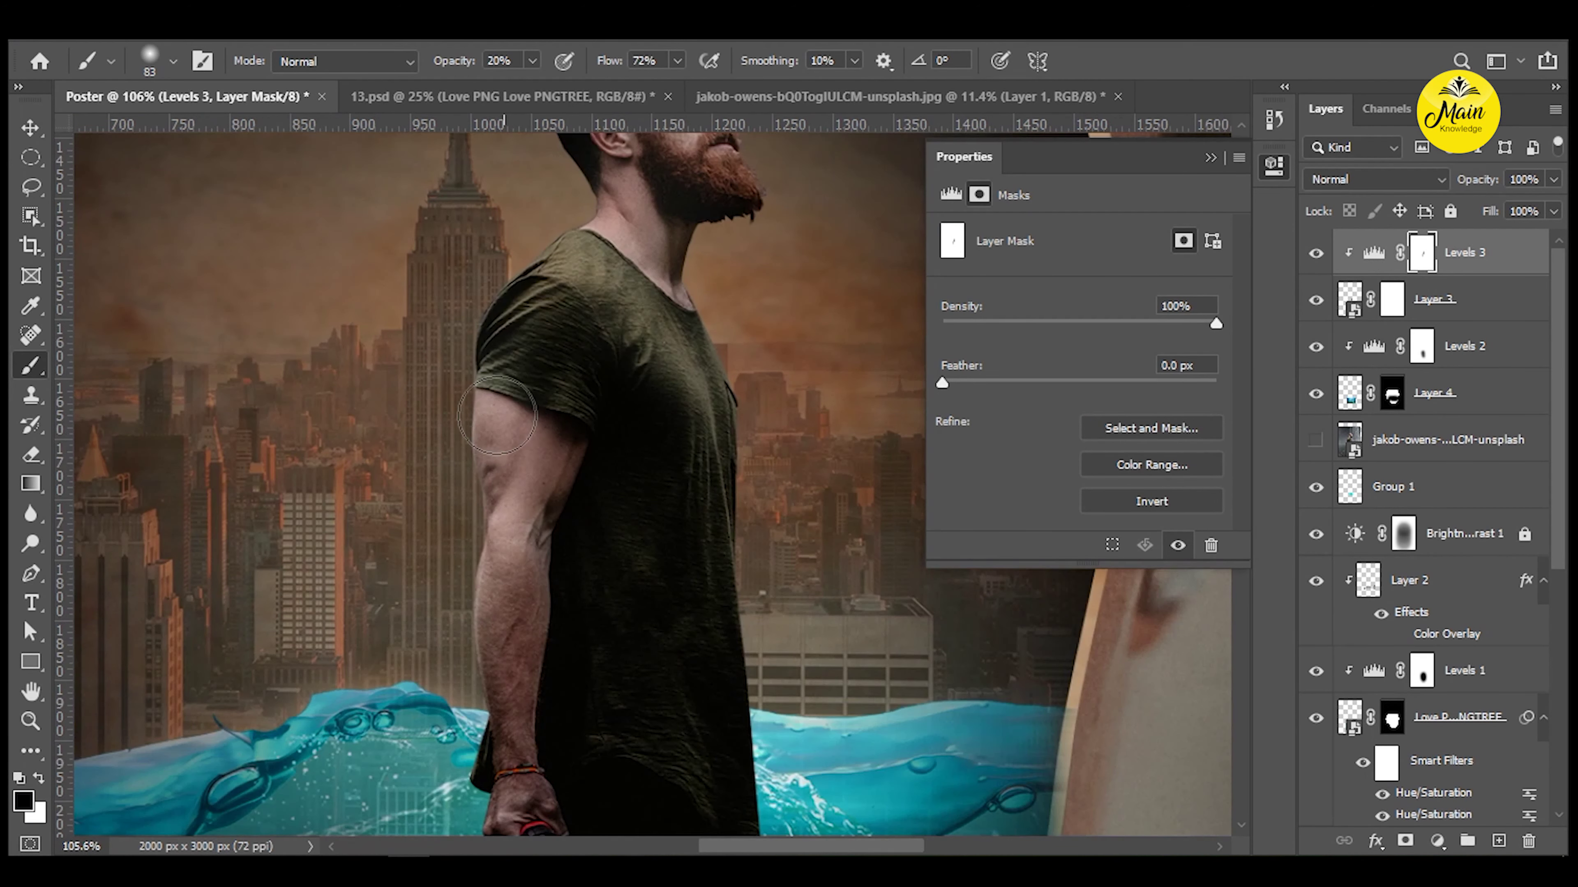
{"action": "scroll", "coordinate": [671, 528], "scroll_direction": "down", "scroll_amount": 3}
{"action": "scroll", "coordinate": [665, 581], "scroll_direction": "up", "scroll_amount": 5}
{"action": "scroll", "coordinate": [683, 598], "scroll_direction": "up", "scroll_amount": 3}
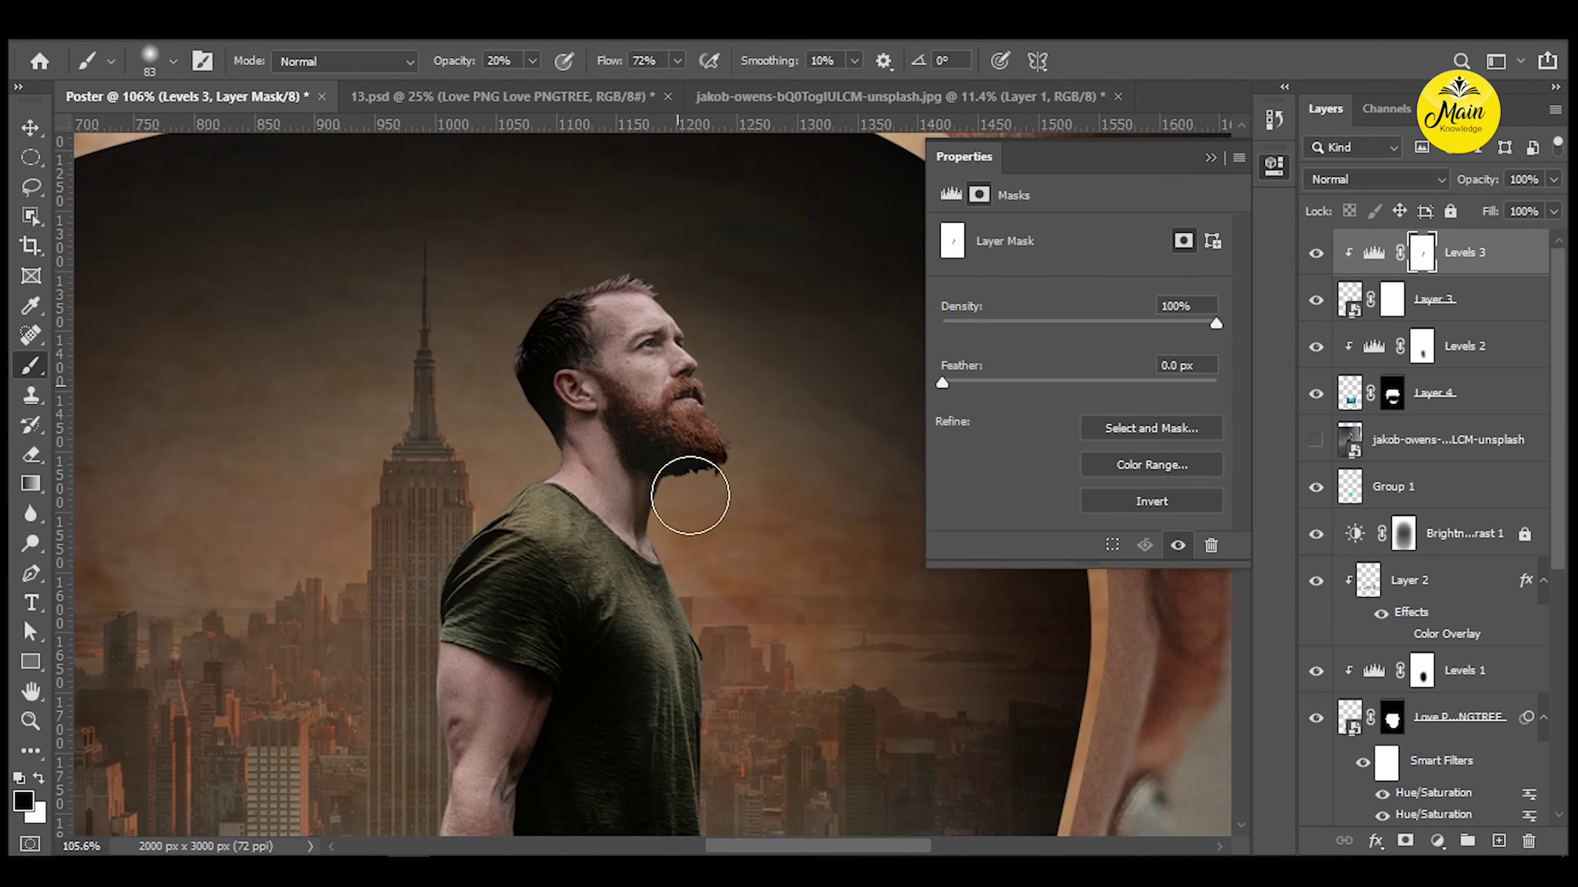
Open Layer 3's smart object, Layer 3.psb, for editing in its own tab.
{"action": "key", "text": "v"}
{"action": "double_click", "coordinate": [1349, 299]}
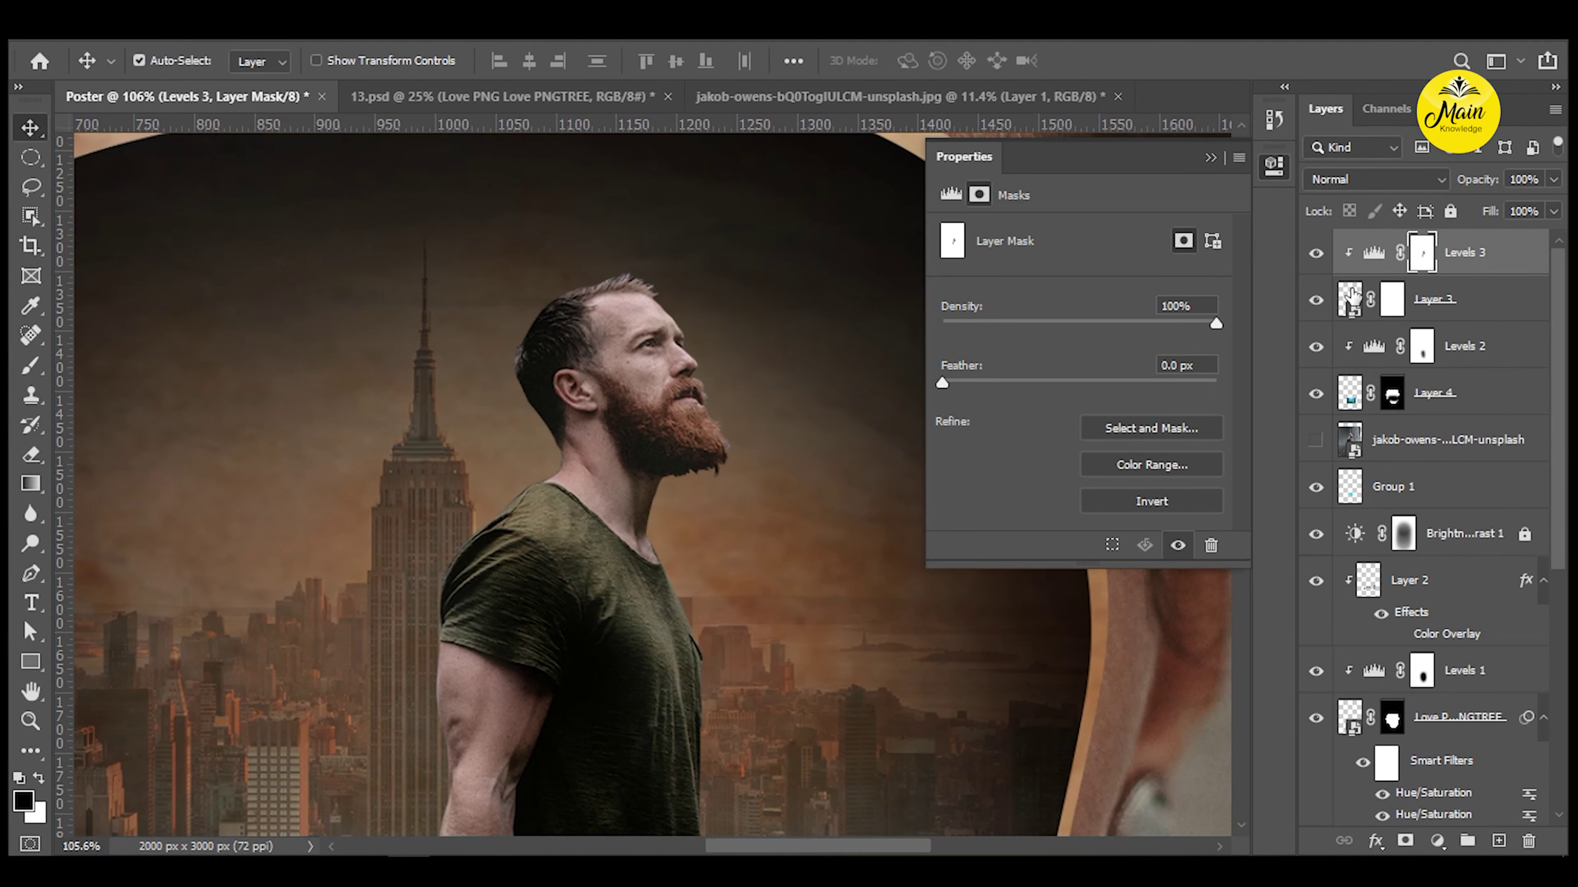
{"action": "scroll", "coordinate": [635, 420], "scroll_direction": "up", "scroll_amount": 3}
{"action": "scroll", "coordinate": [635, 419], "scroll_direction": "up", "scroll_amount": 3}
{"action": "key", "text": "e"}
{"action": "right_click", "coordinate": [686, 345]}
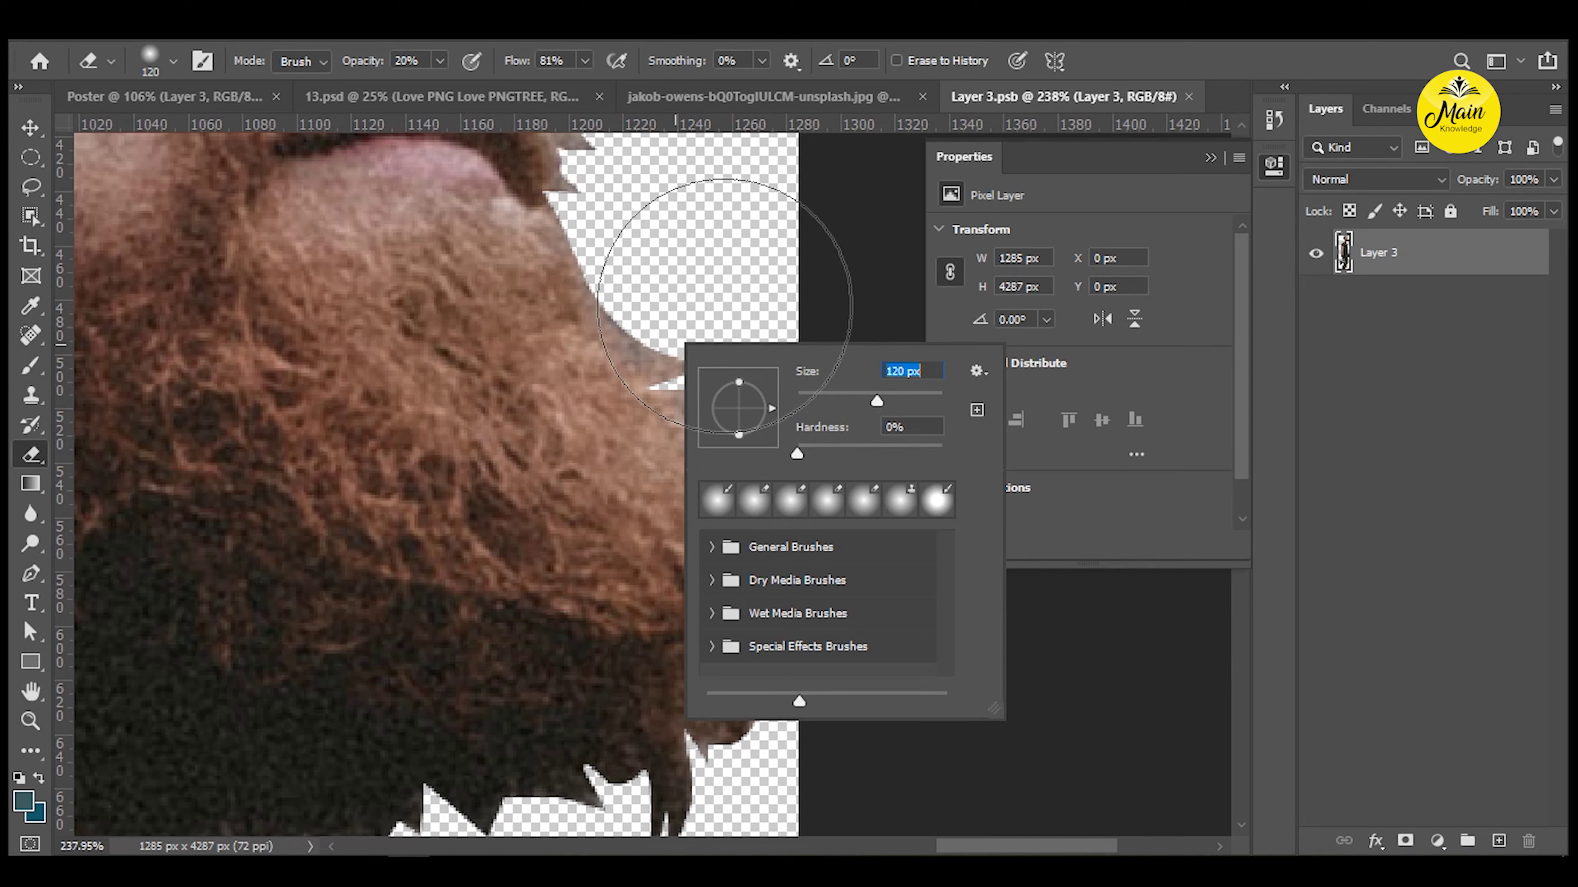
Erase the jagged fur along the beard's upper edge with a soft eraser at 64% opacity.
{"action": "right_click", "coordinate": [698, 317]}
{"action": "key", "text": "Return"}
{"action": "scroll", "coordinate": [669, 211], "scroll_direction": "up", "scroll_amount": 2}
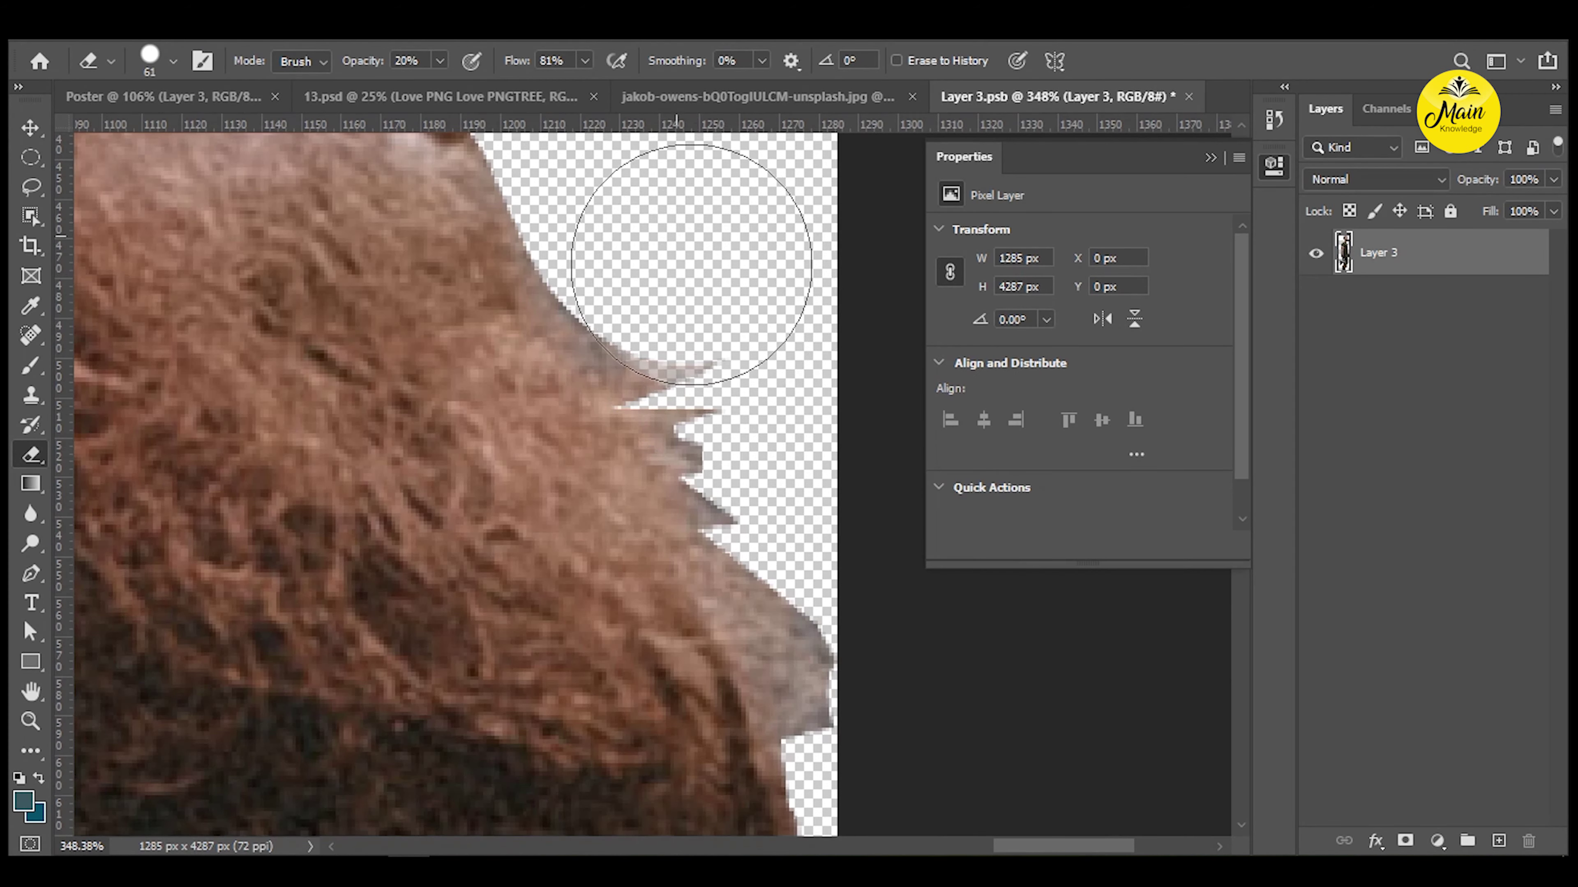
{"action": "left_click_drag", "start_coordinate": [669, 211], "coordinate": [862, 458]}
{"action": "right_click", "coordinate": [757, 363]}
{"action": "key", "text": "Escape"}
{"action": "left_click_drag", "start_coordinate": [602, 348], "coordinate": [809, 418]}
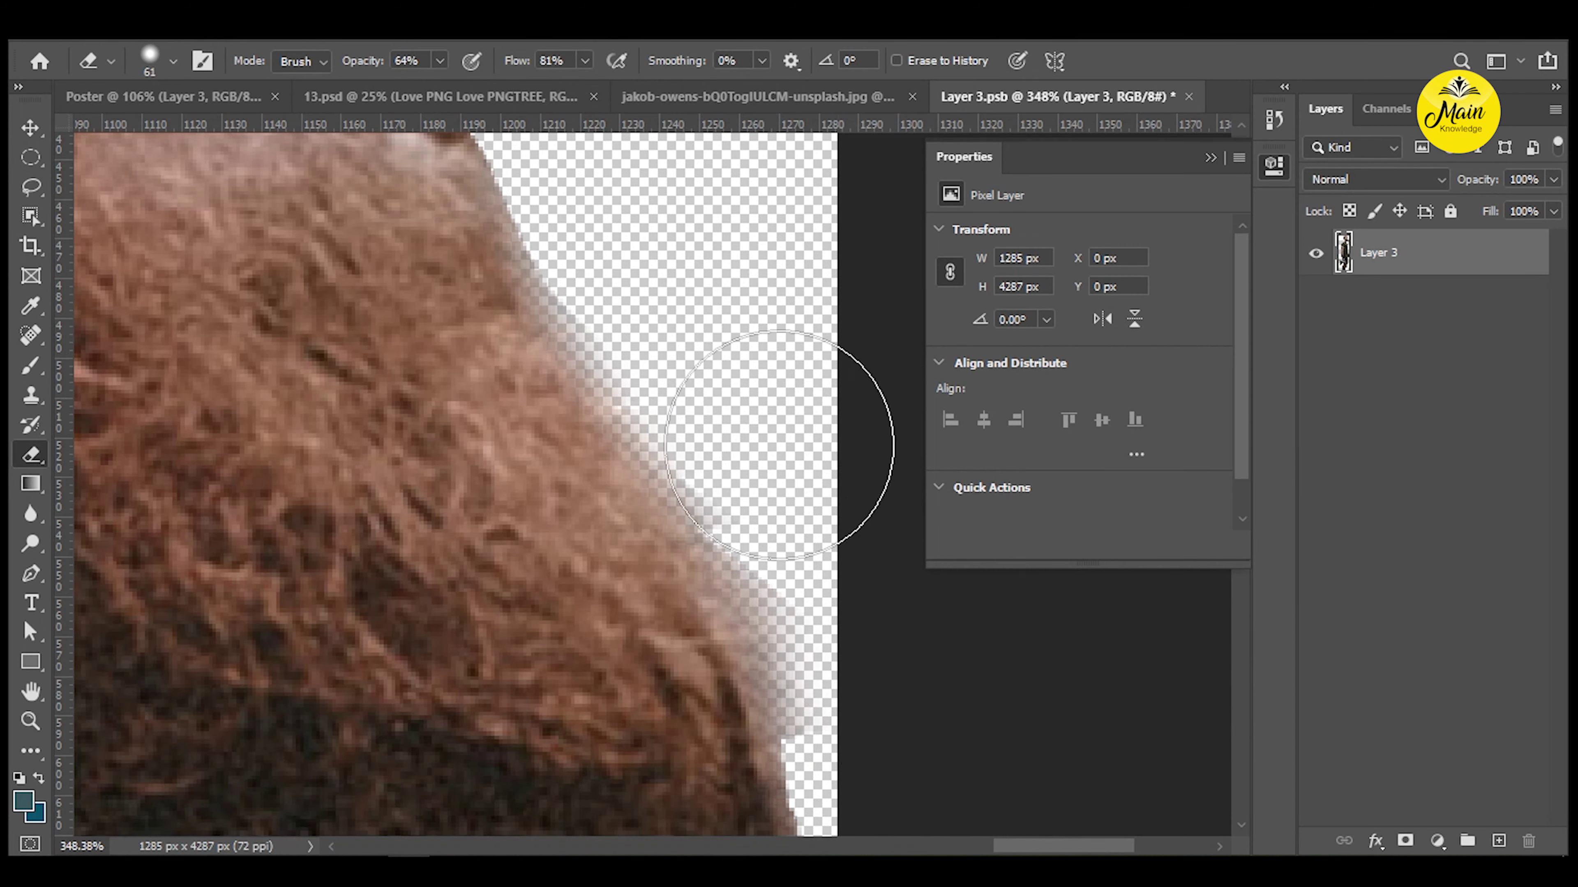
Soften the jagged lower edge of the beard.
{"action": "scroll", "coordinate": [757, 503], "scroll_direction": "up", "scroll_amount": 3}
{"action": "scroll", "coordinate": [757, 503], "scroll_direction": "down", "scroll_amount": 5}
{"action": "scroll", "coordinate": [863, 645], "scroll_direction": "left", "scroll_amount": 2}
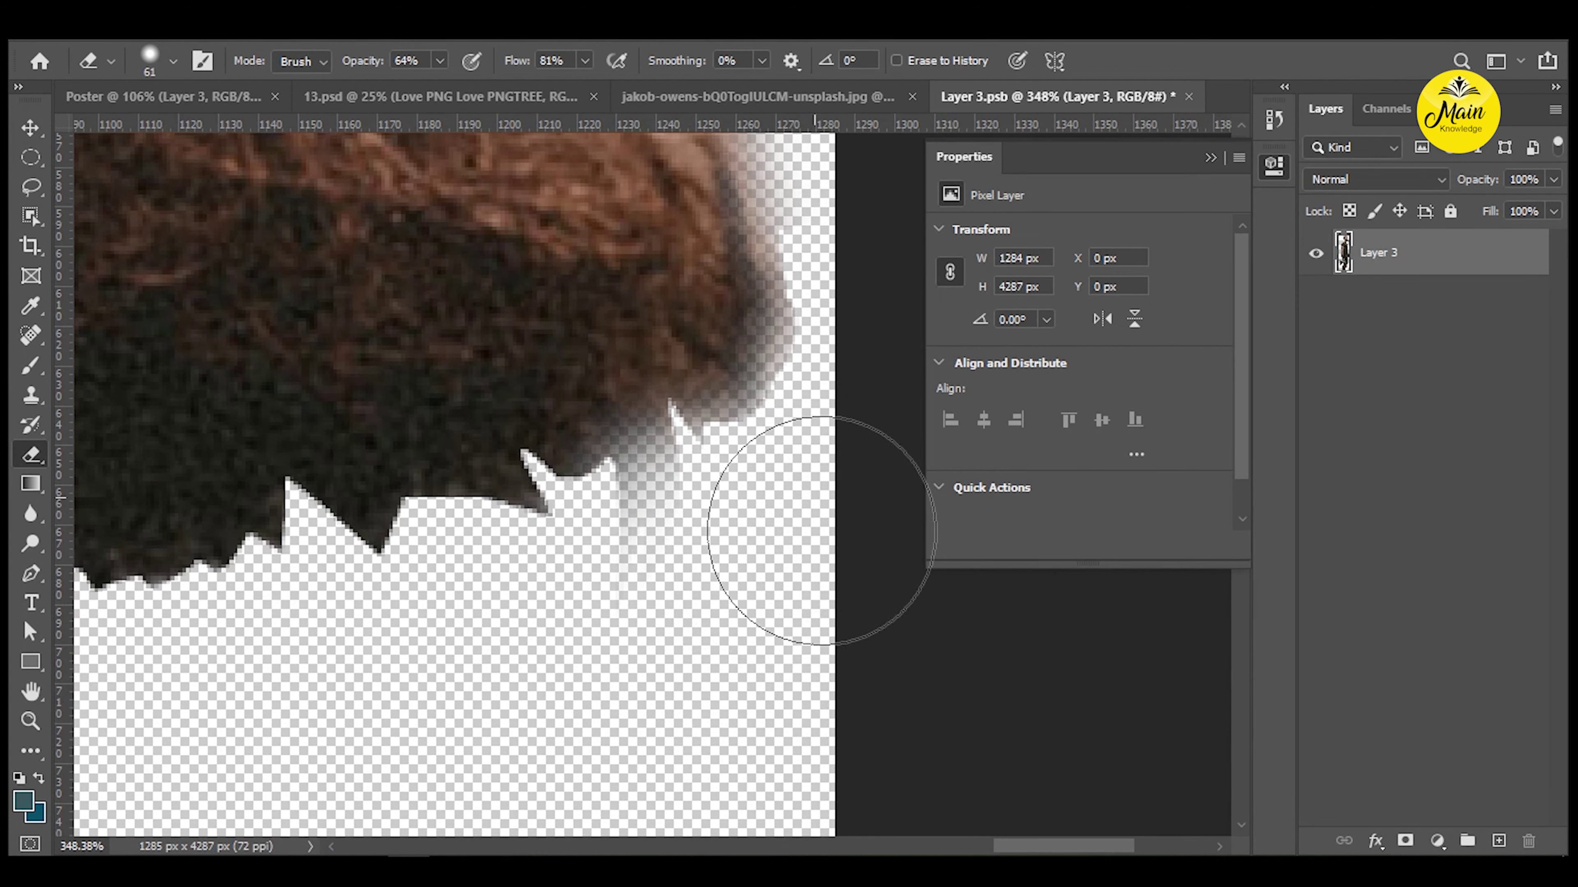
{"action": "scroll", "coordinate": [817, 529], "scroll_direction": "left", "scroll_amount": 3}
{"action": "mouse_move", "coordinate": [773, 514]}
{"action": "left_mouse_down"}
{"action": "mouse_move", "coordinate": [483, 624]}
{"action": "mouse_move", "coordinate": [634, 589]}
{"action": "left_mouse_up"}
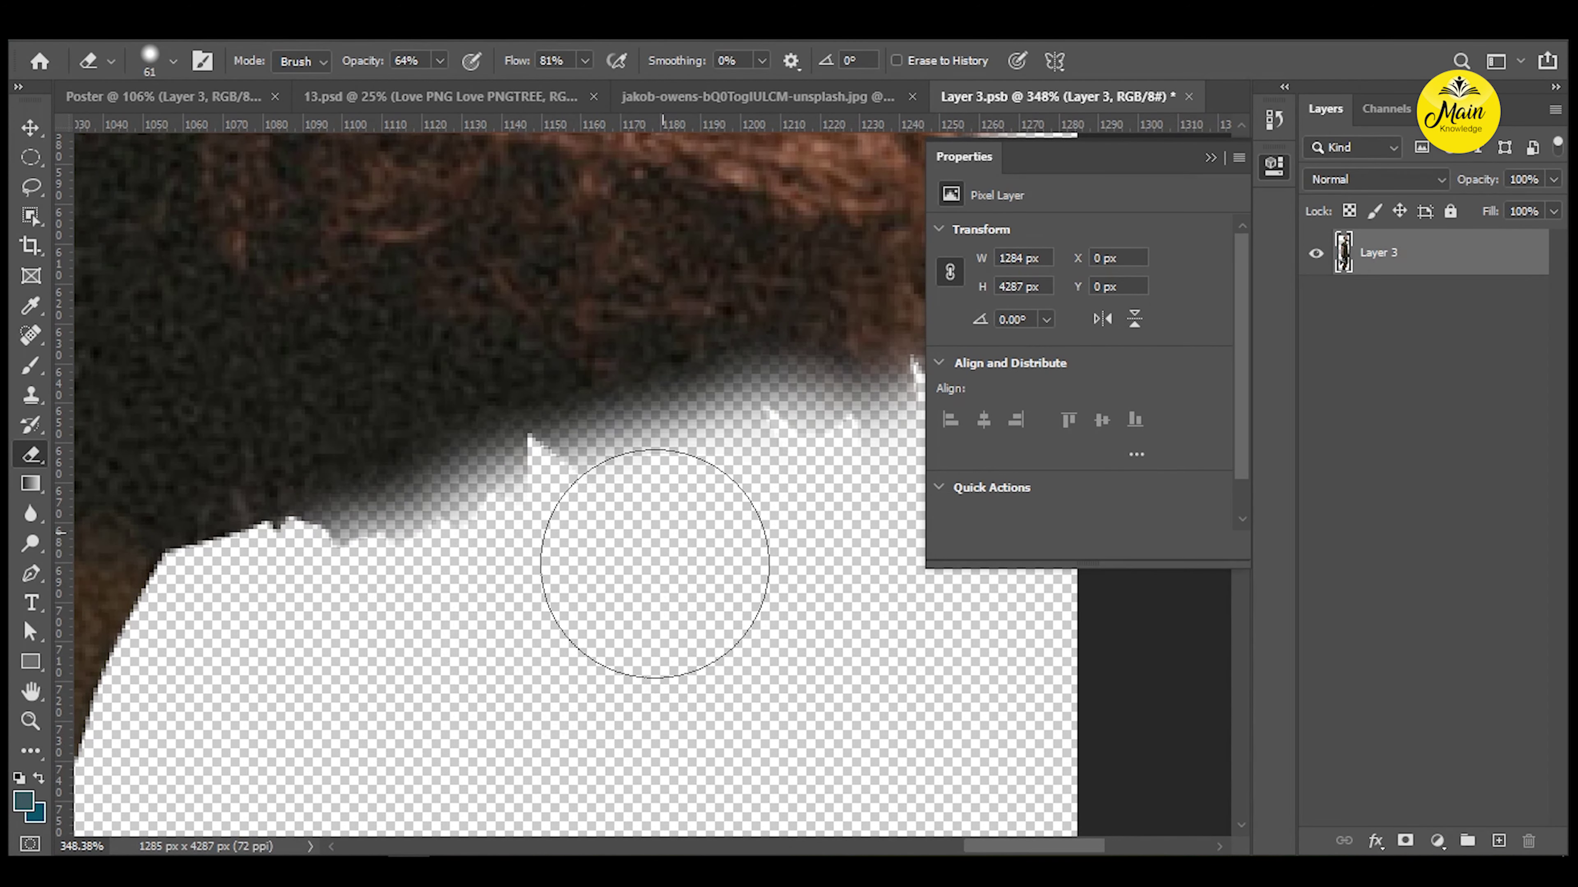
{"action": "scroll", "coordinate": [634, 589], "scroll_direction": "right", "scroll_amount": 3}
{"action": "scroll", "coordinate": [634, 588], "scroll_direction": "up", "scroll_amount": 1}
{"action": "scroll", "coordinate": [834, 440], "scroll_direction": "down", "scroll_amount": 5}
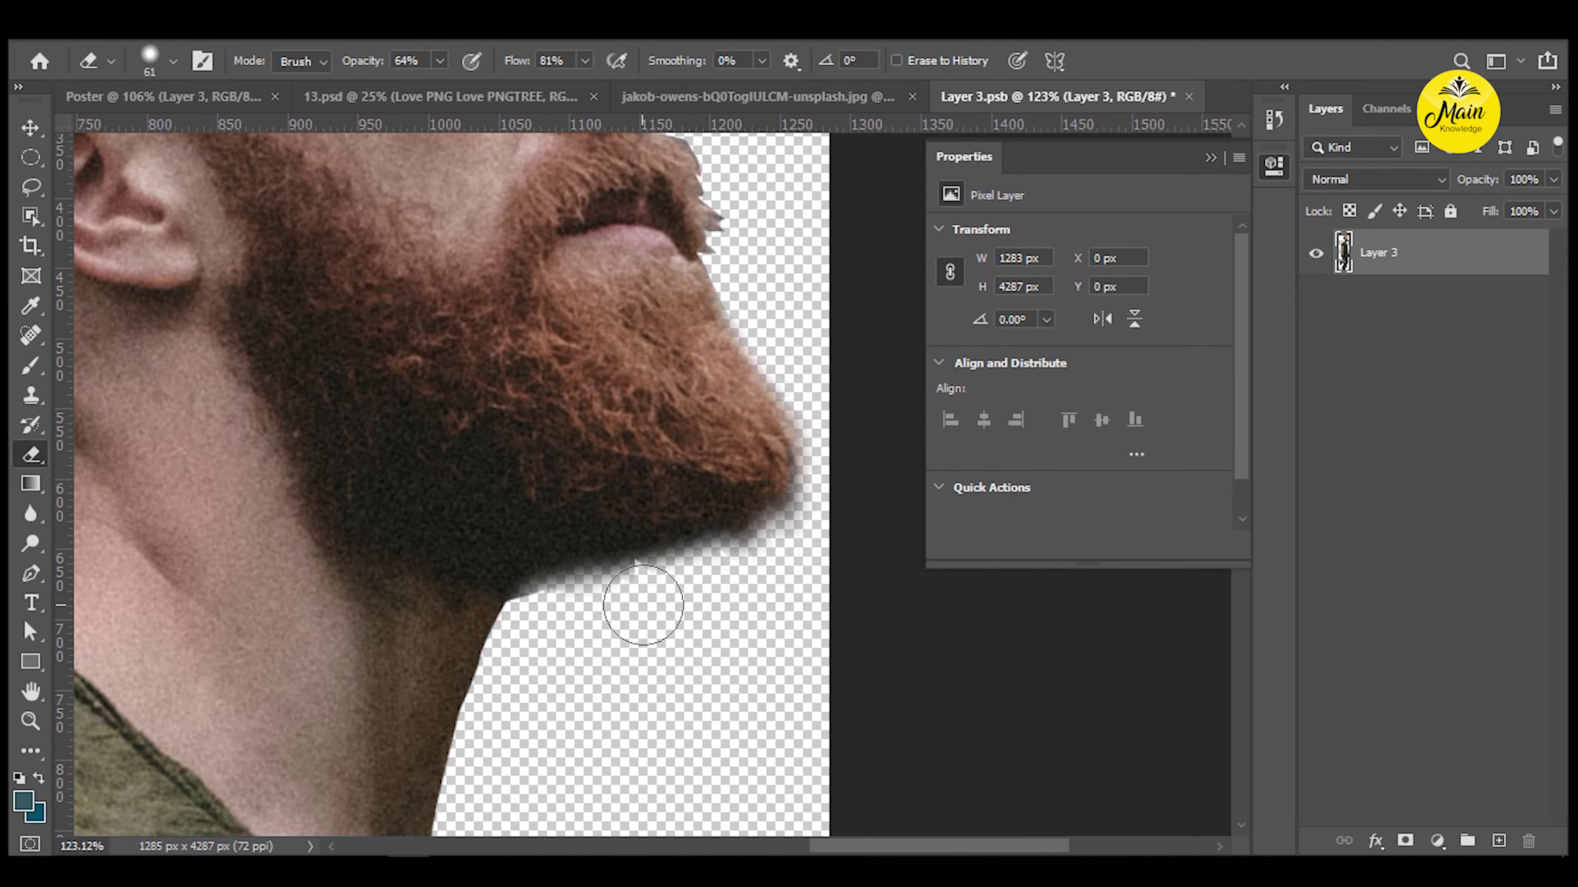
{"action": "scroll", "coordinate": [742, 569], "scroll_direction": "down", "scroll_amount": 3}
{"action": "scroll", "coordinate": [768, 493], "scroll_direction": "up", "scroll_amount": 3}
{"action": "scroll", "coordinate": [768, 493], "scroll_direction": "up", "scroll_amount": 4}
Resize the eraser, then save and close Layer 3.psb to update the Poster.
{"action": "right_click", "coordinate": [767, 494]}
{"action": "left_click_drag", "start_coordinate": [904, 538], "coordinate": [948, 539]}
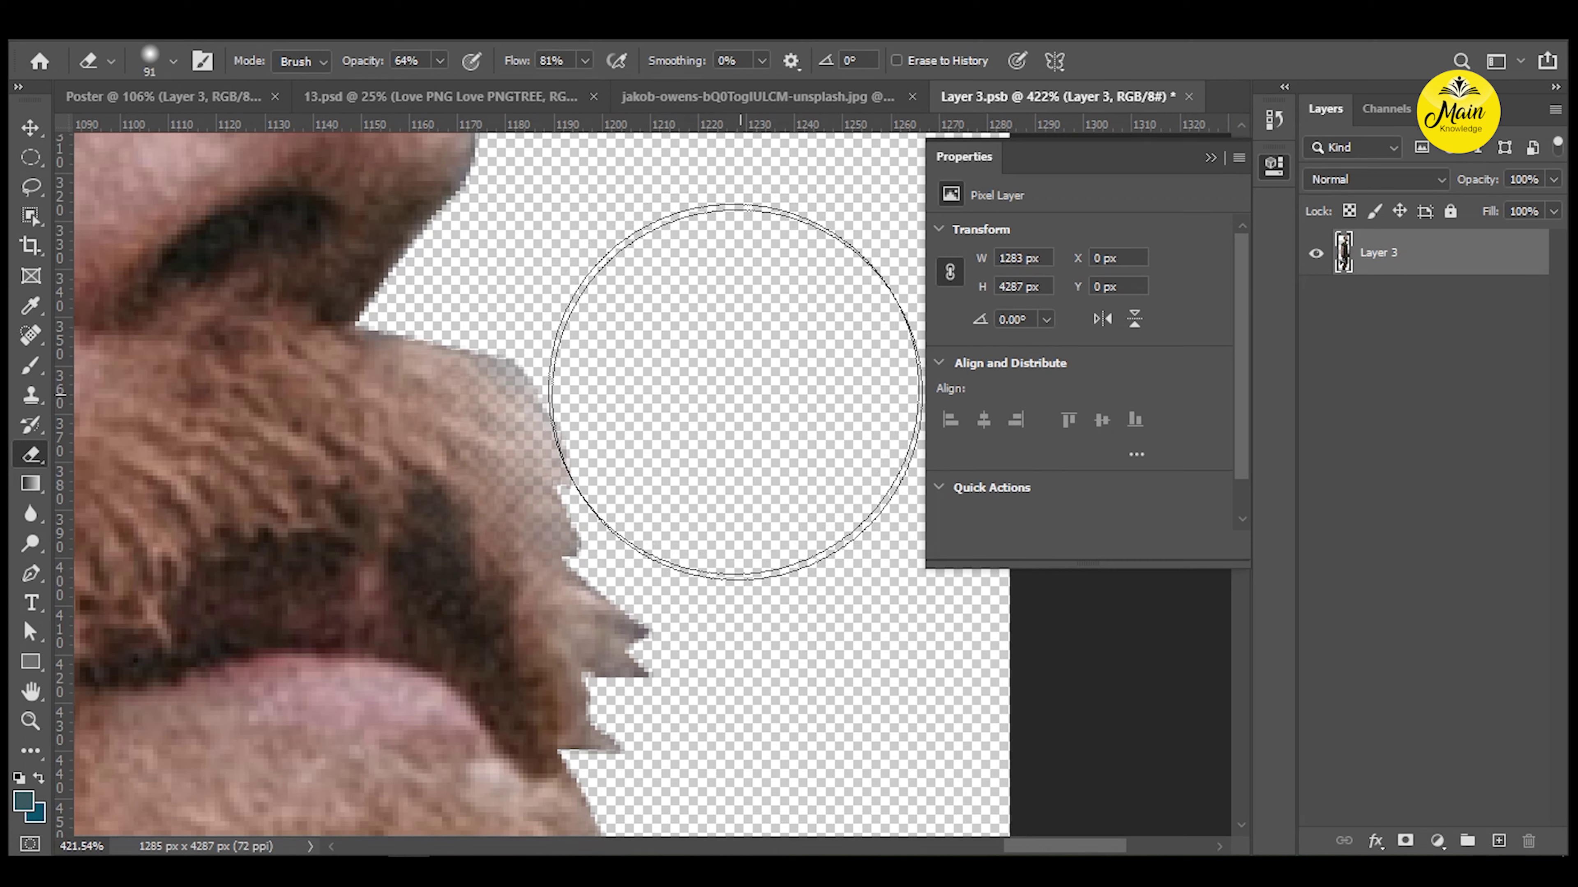
{"action": "right_click", "coordinate": [831, 438]}
{"action": "key", "text": "Return"}
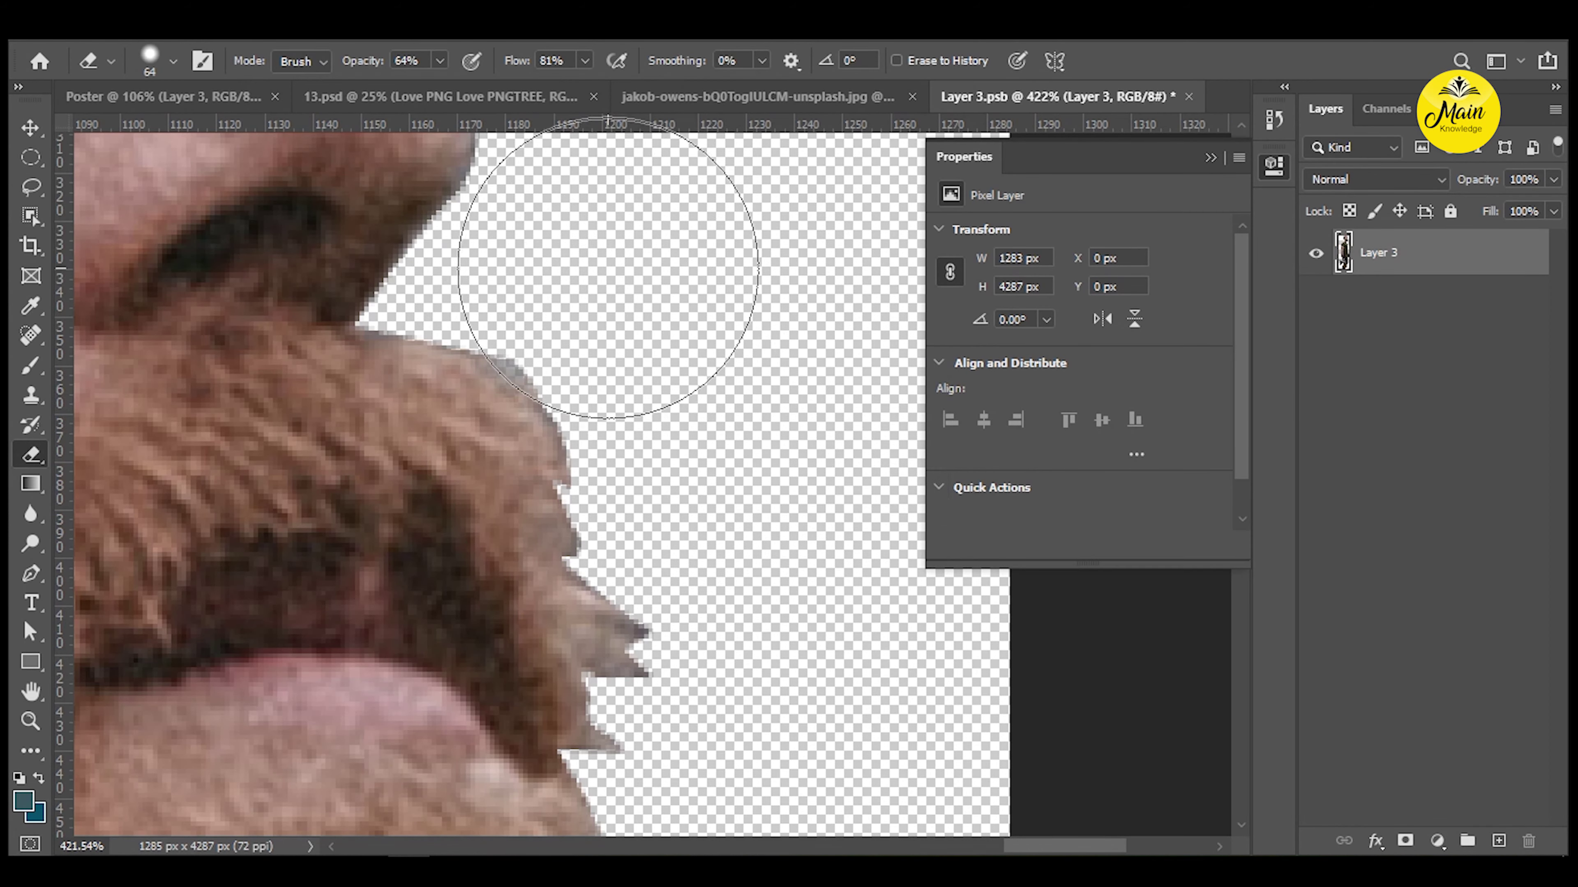
{"action": "key", "text": "ctrl+w"}
{"action": "key", "text": "Return"}
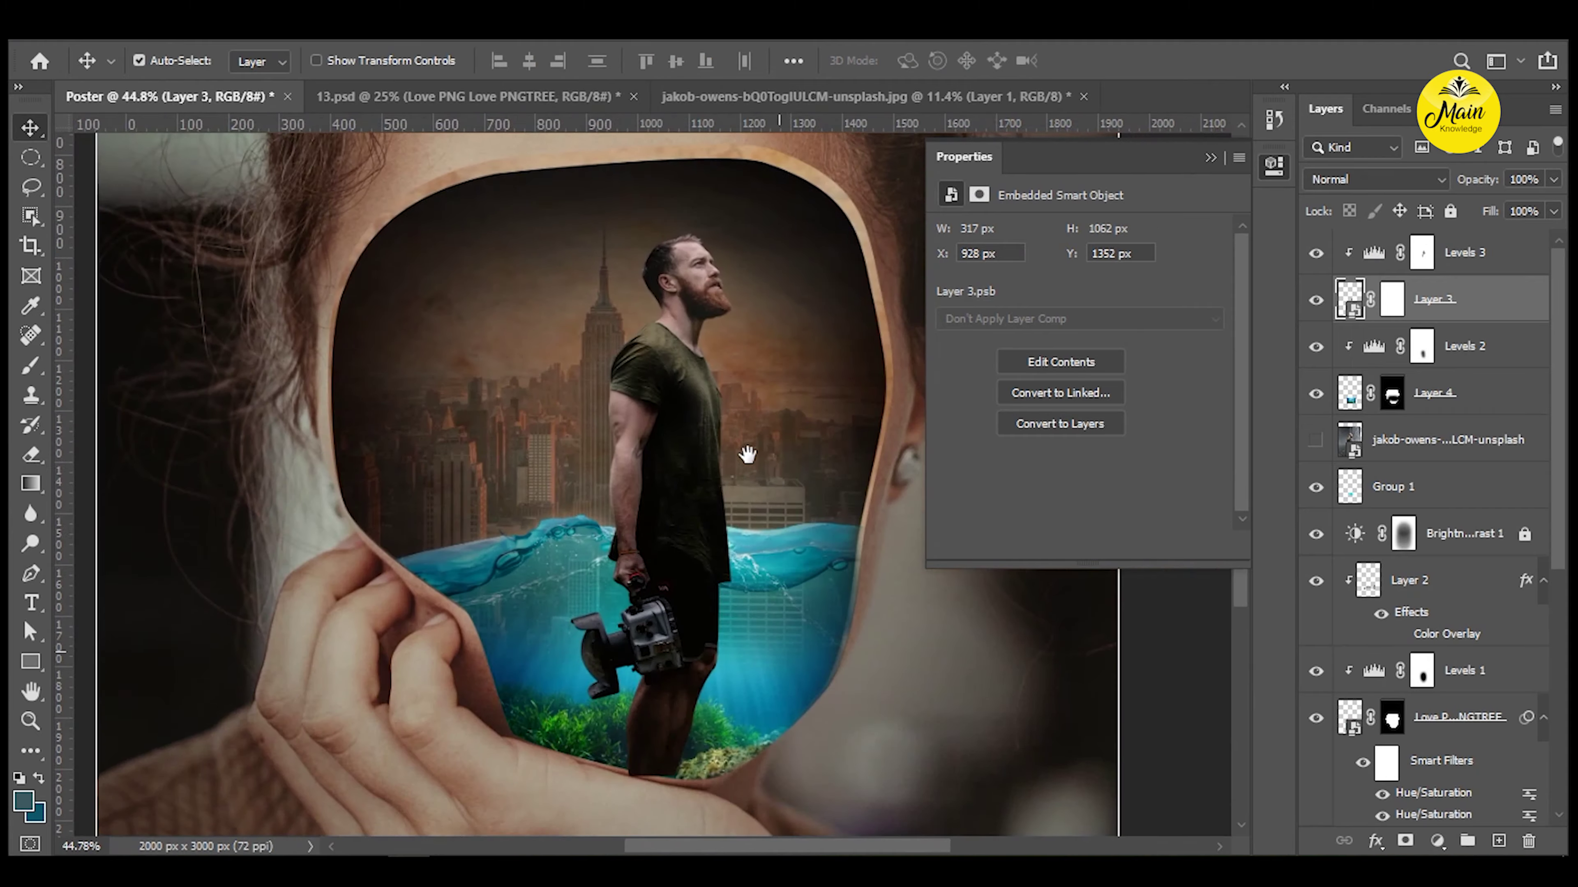
{"action": "left_click", "coordinate": [1459, 252]}
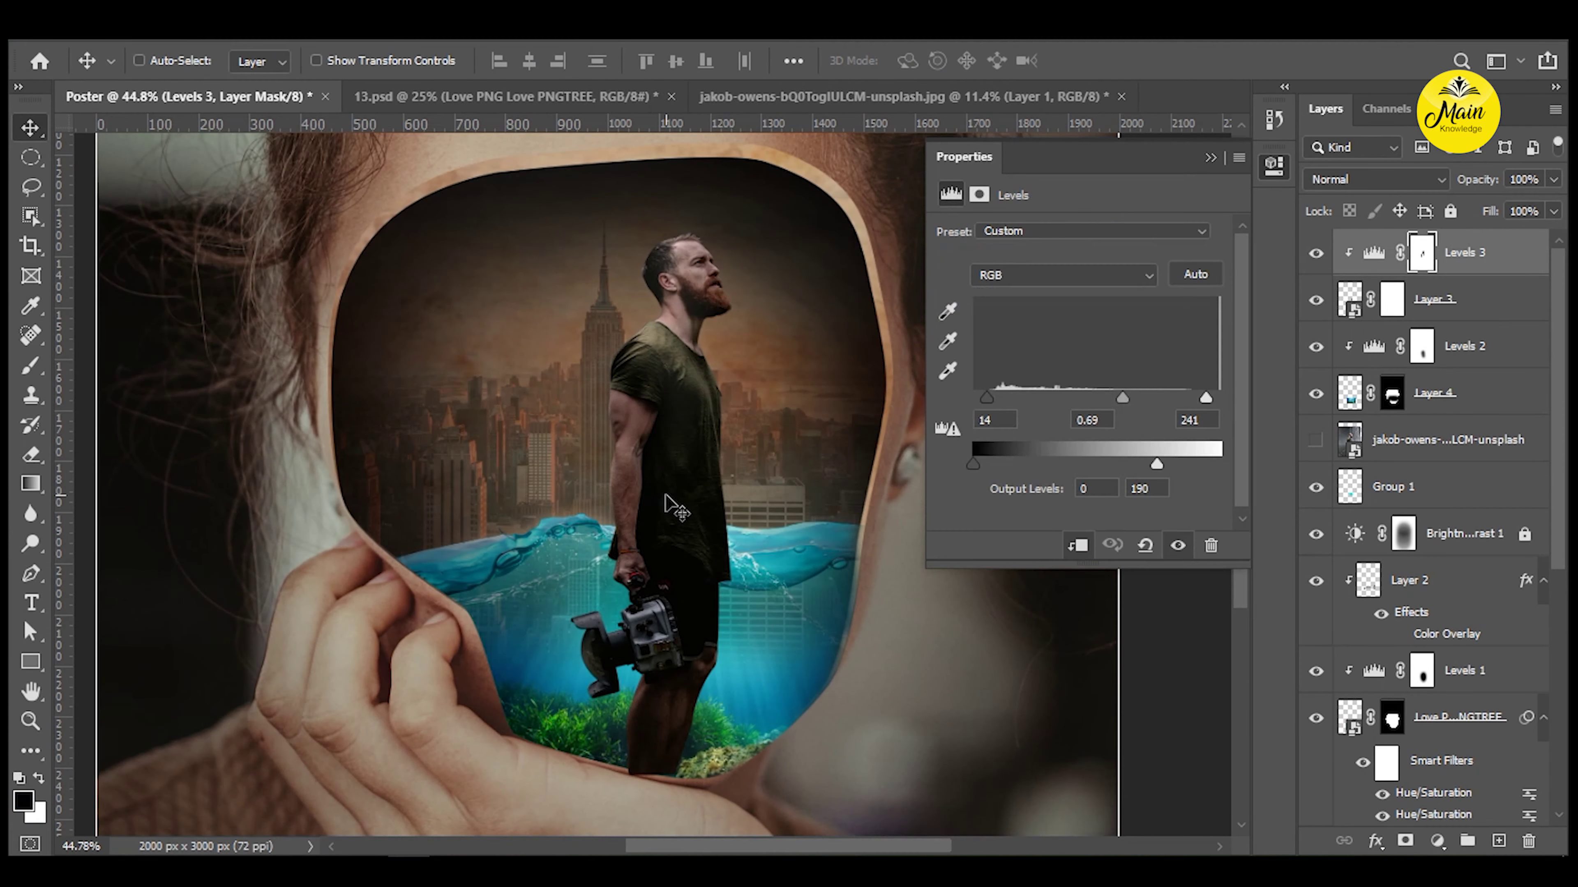
Select the Levels 3 mask and zoom in on the man's lower legs.
{"action": "left_click", "coordinate": [1452, 320]}
{"action": "scroll", "coordinate": [657, 733], "scroll_direction": "up", "scroll_amount": 5}
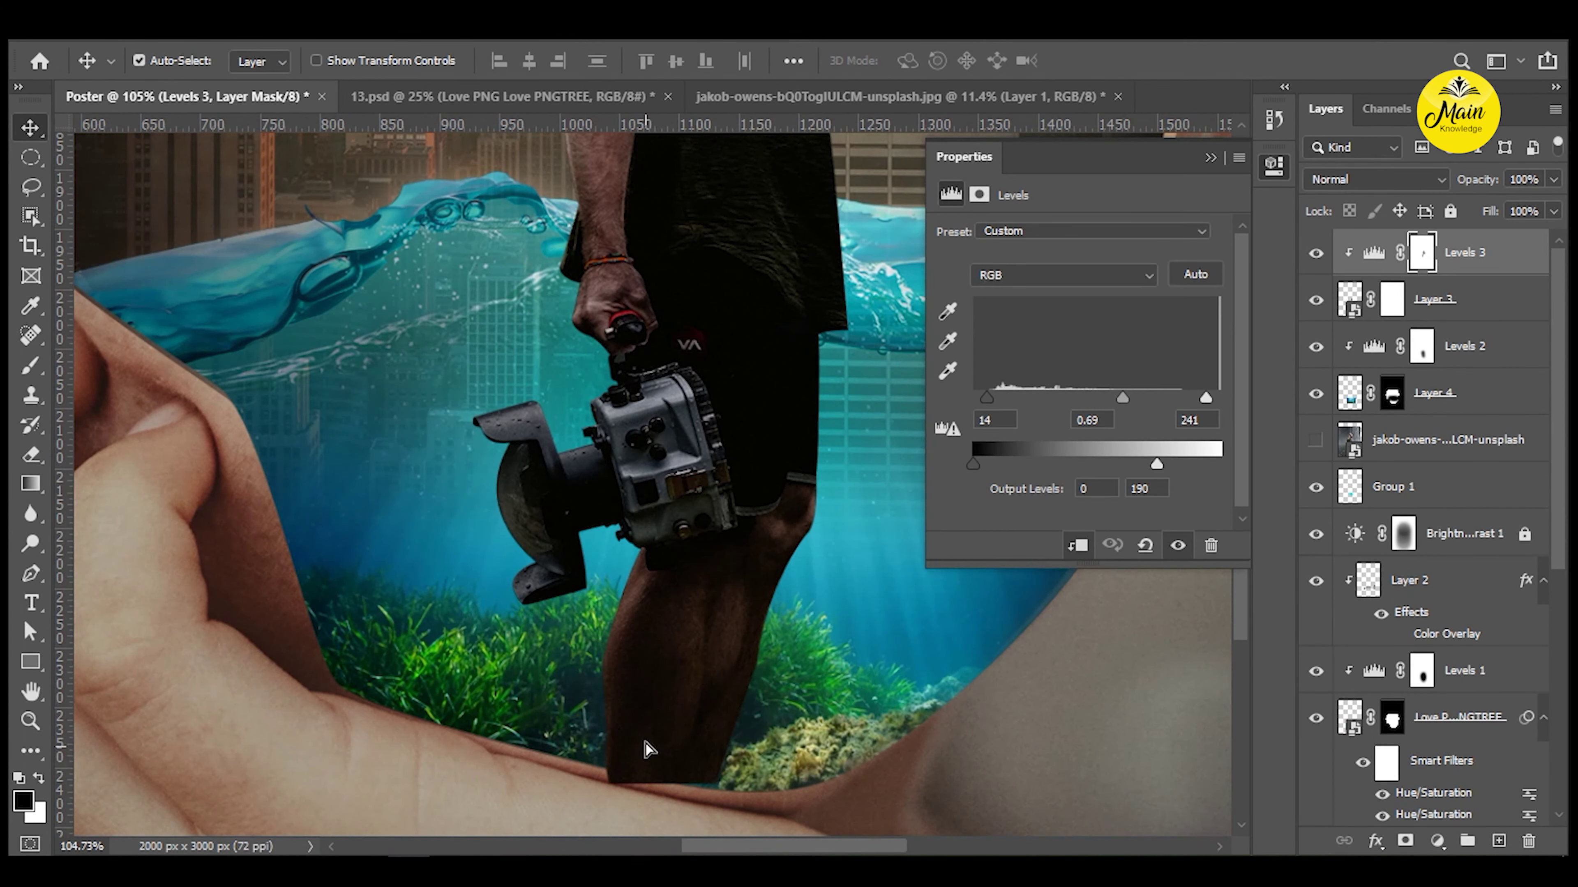
{"action": "scroll", "coordinate": [671, 668], "scroll_direction": "up", "scroll_amount": 2}
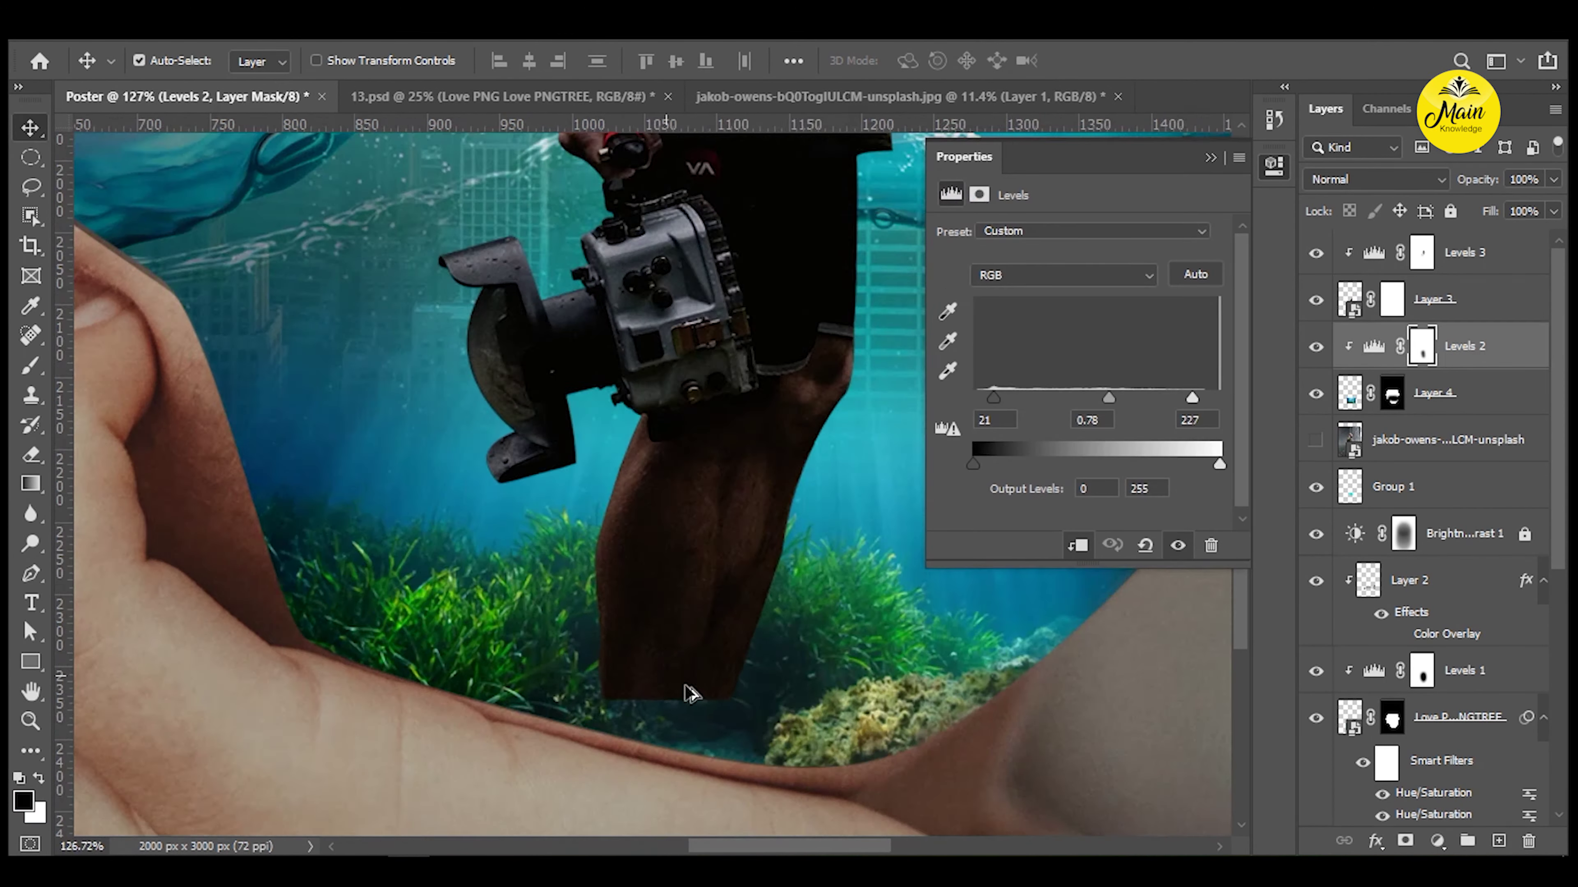
{"action": "scroll", "coordinate": [702, 658], "scroll_direction": "up", "scroll_amount": 2}
Load a soft brush preset, target Layer 3's mask, and show the Brush Settings panel.
{"action": "key", "text": "b"}
{"action": "right_click", "coordinate": [702, 658]}
{"action": "left_click", "coordinate": [671, 677]}
{"action": "scroll", "coordinate": [746, 733], "scroll_direction": "down", "scroll_amount": 2}
{"action": "key", "text": "Return"}
{"action": "left_click", "coordinate": [1349, 293]}
{"action": "key", "text": "F5"}
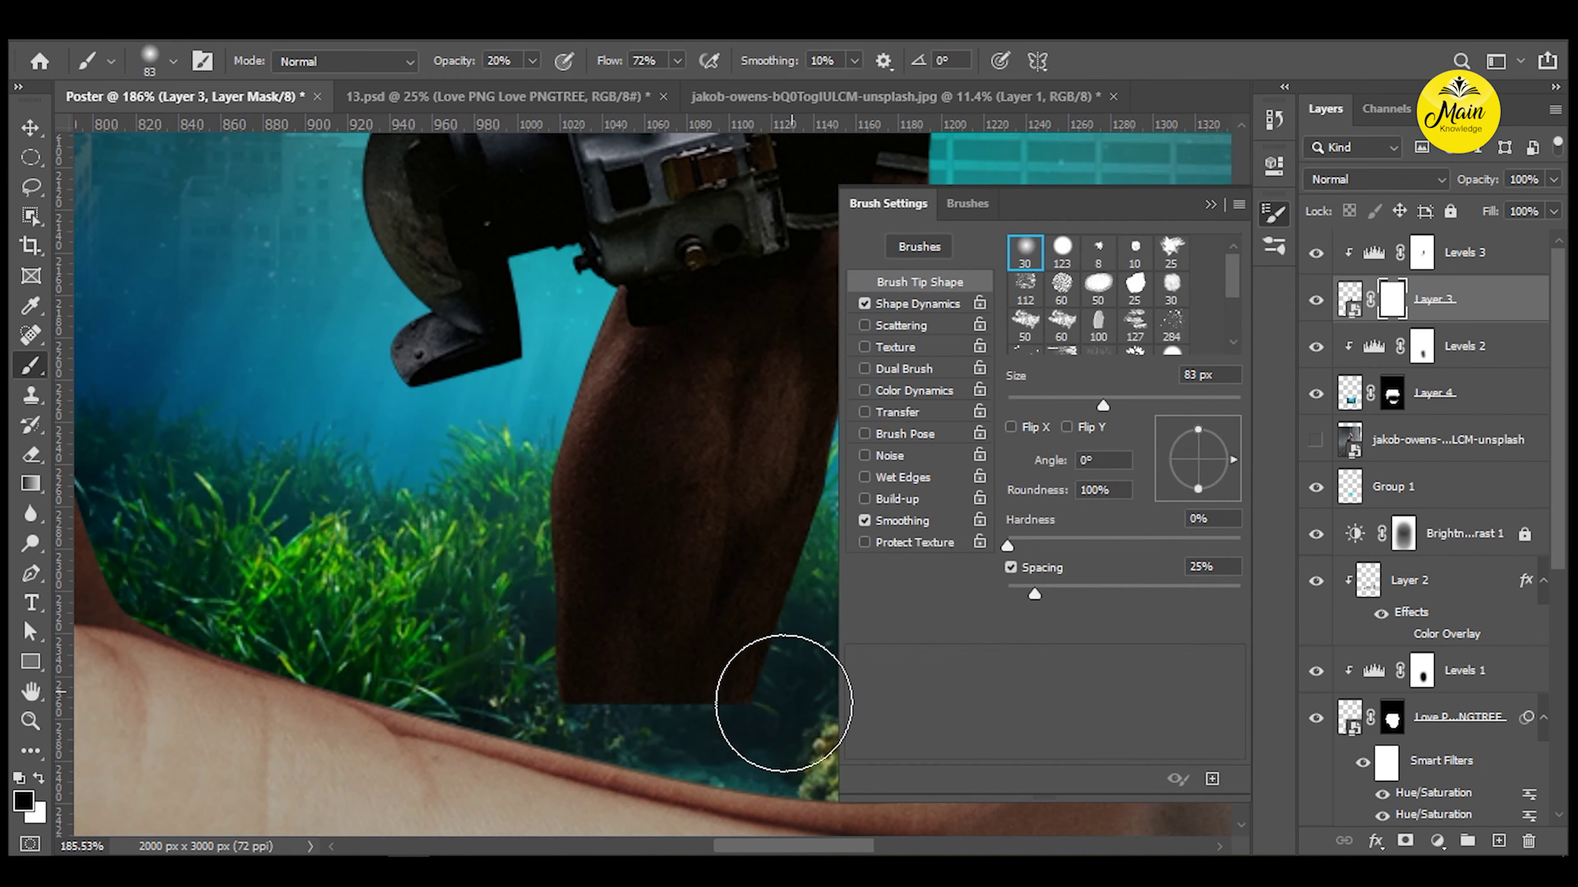
Try the 105 px, 25 px and 244 px grass brush tips in Brush Settings.
{"action": "left_click", "coordinate": [1108, 317]}
{"action": "scroll", "coordinate": [1118, 292], "scroll_direction": "down", "scroll_amount": 2}
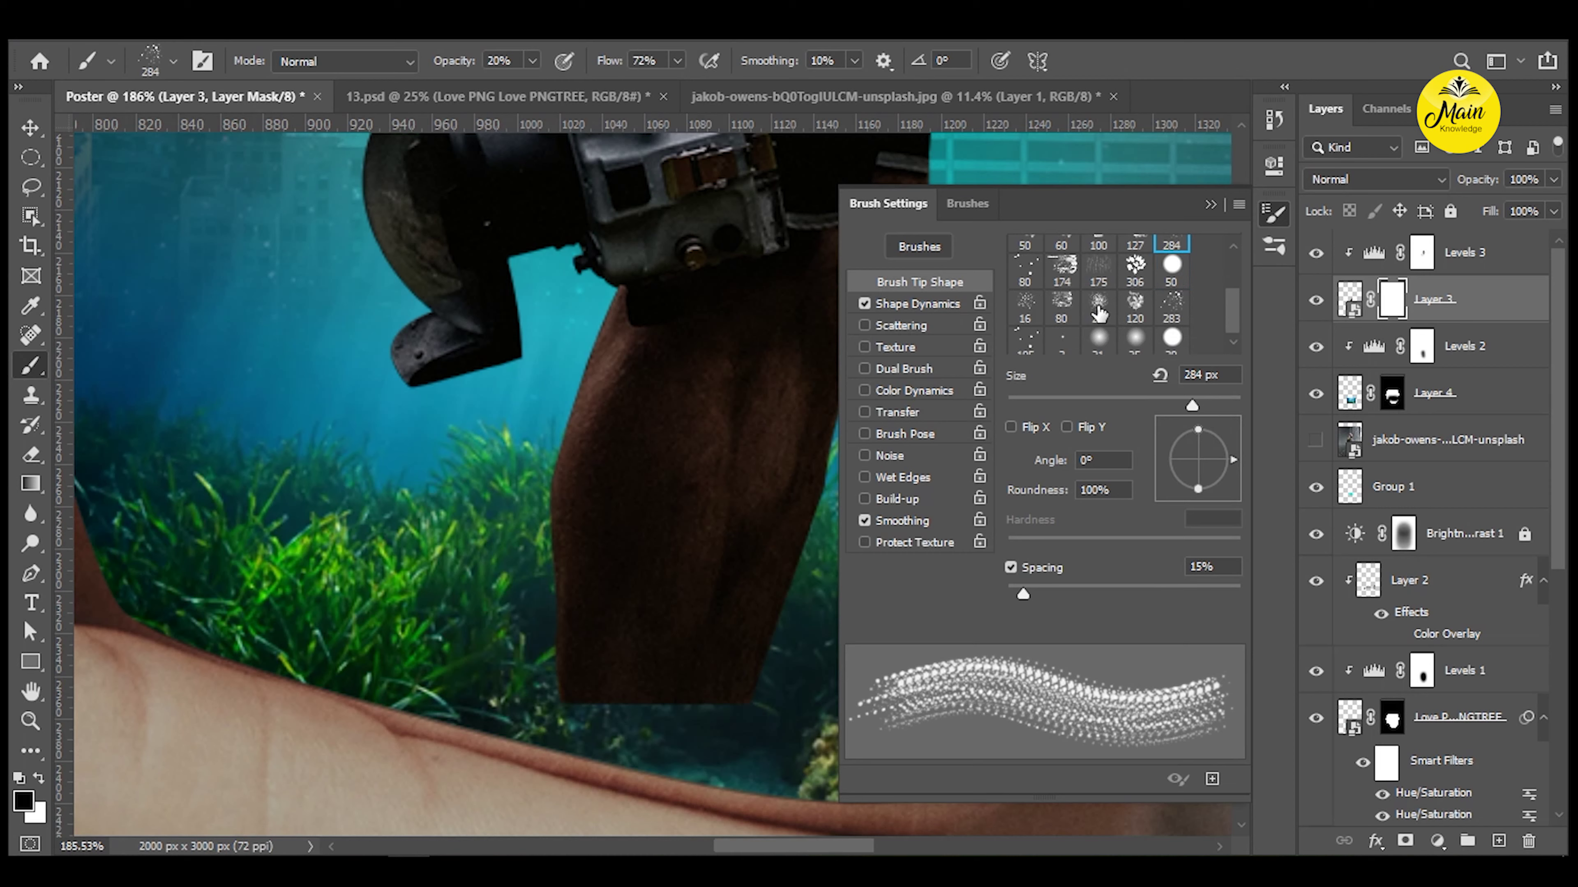
{"action": "left_click", "coordinate": [1025, 336]}
{"action": "left_click", "coordinate": [1056, 294]}
{"action": "scroll", "coordinate": [1087, 292], "scroll_direction": "up", "scroll_amount": 3}
{"action": "left_click", "coordinate": [1171, 251]}
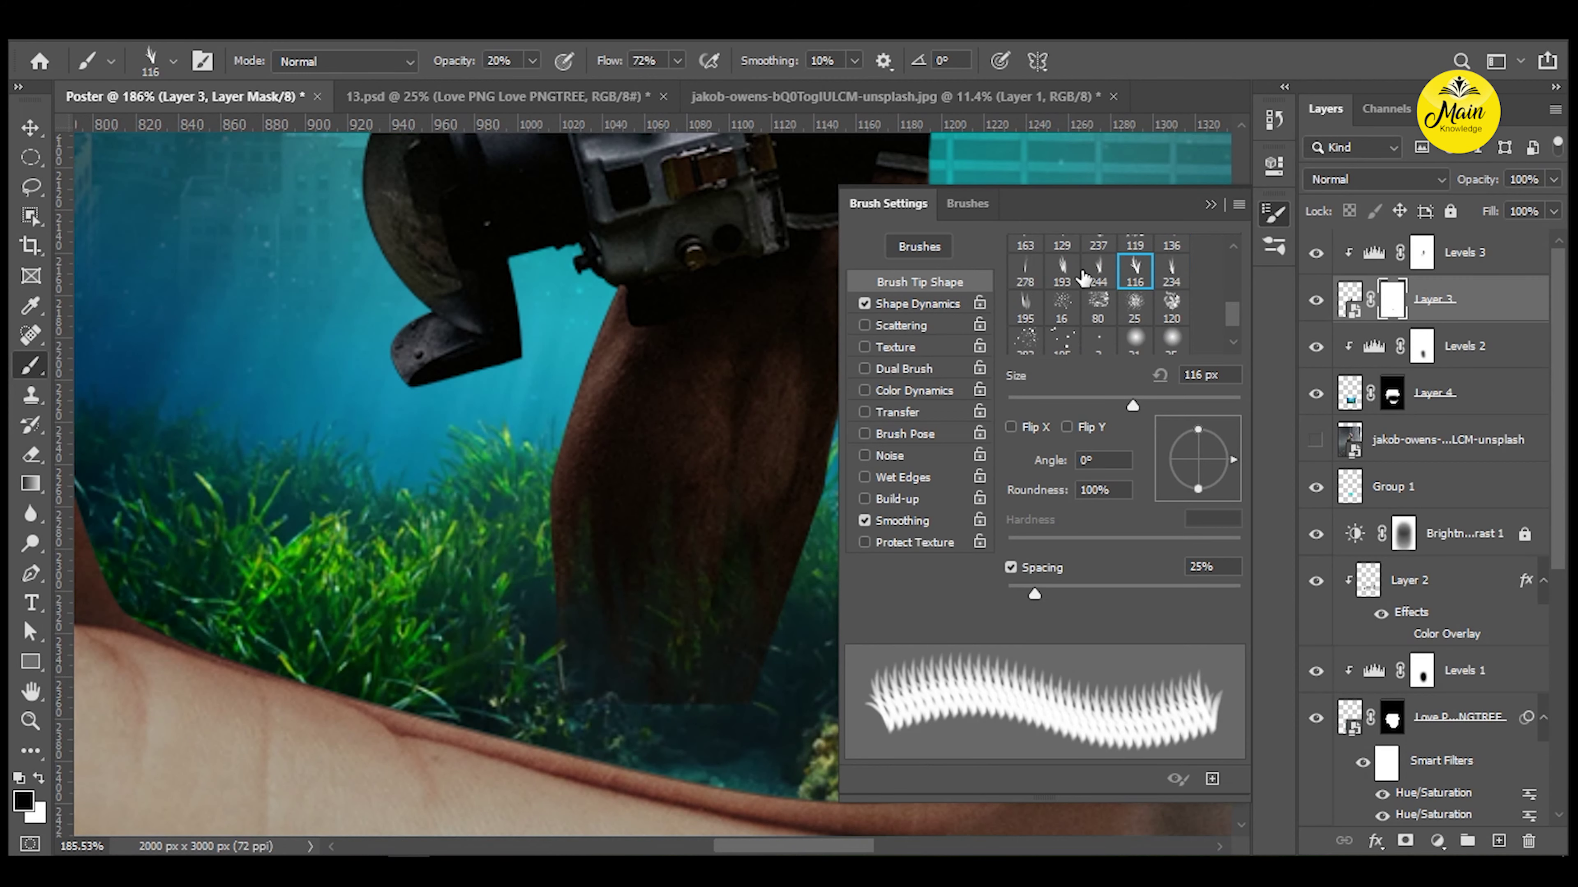
{"action": "double_click", "coordinate": [1098, 268]}
{"action": "key", "text": "Escape"}
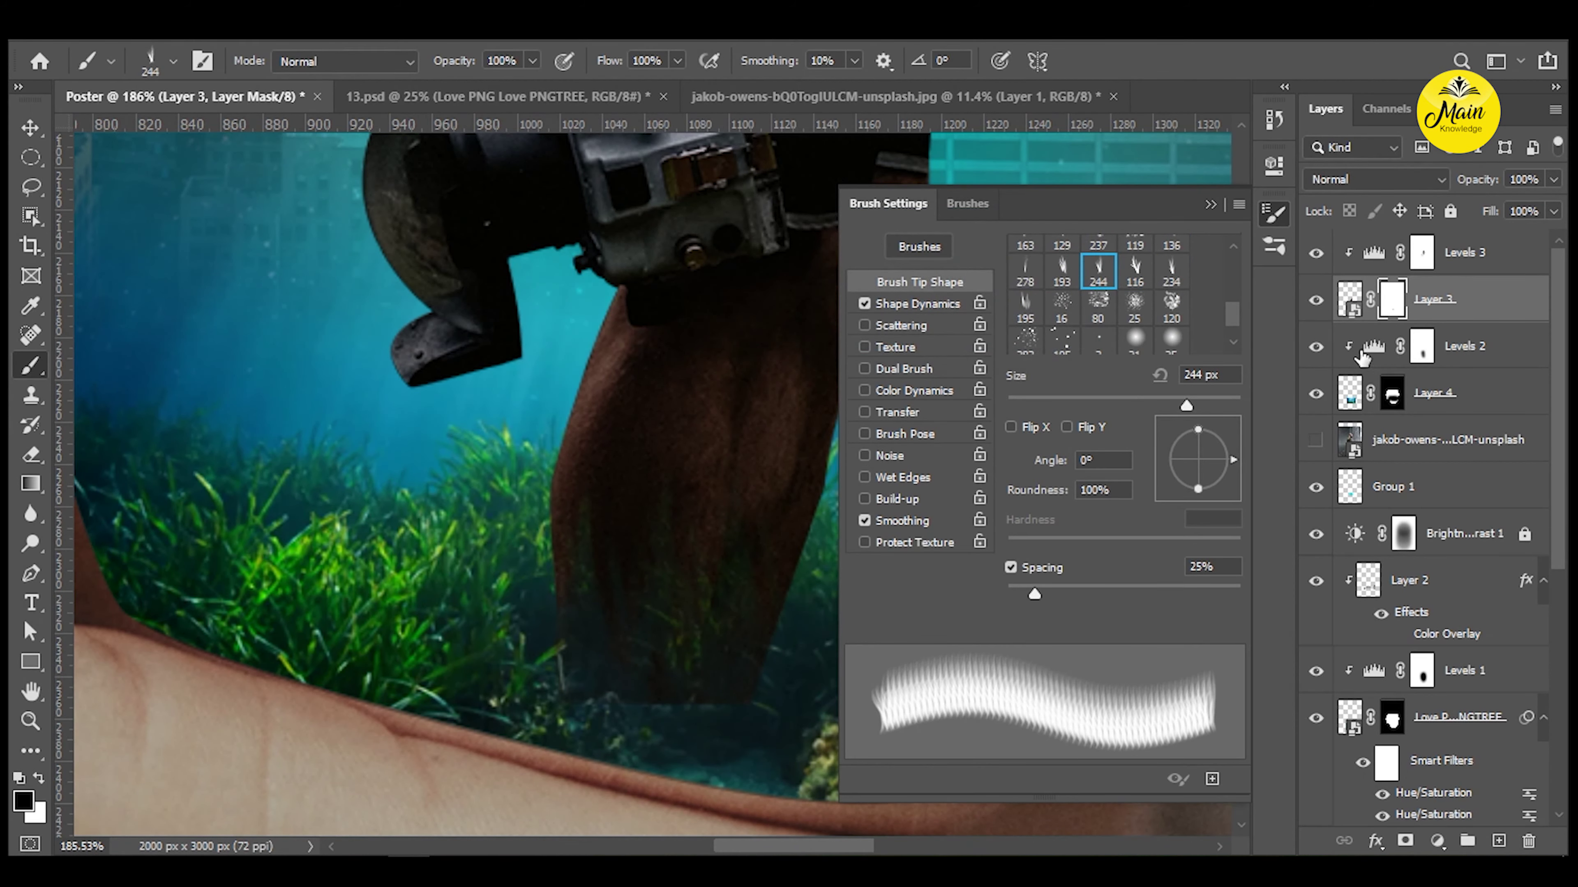
Make the man's layer visible again and pick the 16 px scatter brush tip.
{"action": "left_click", "coordinate": [1315, 303]}
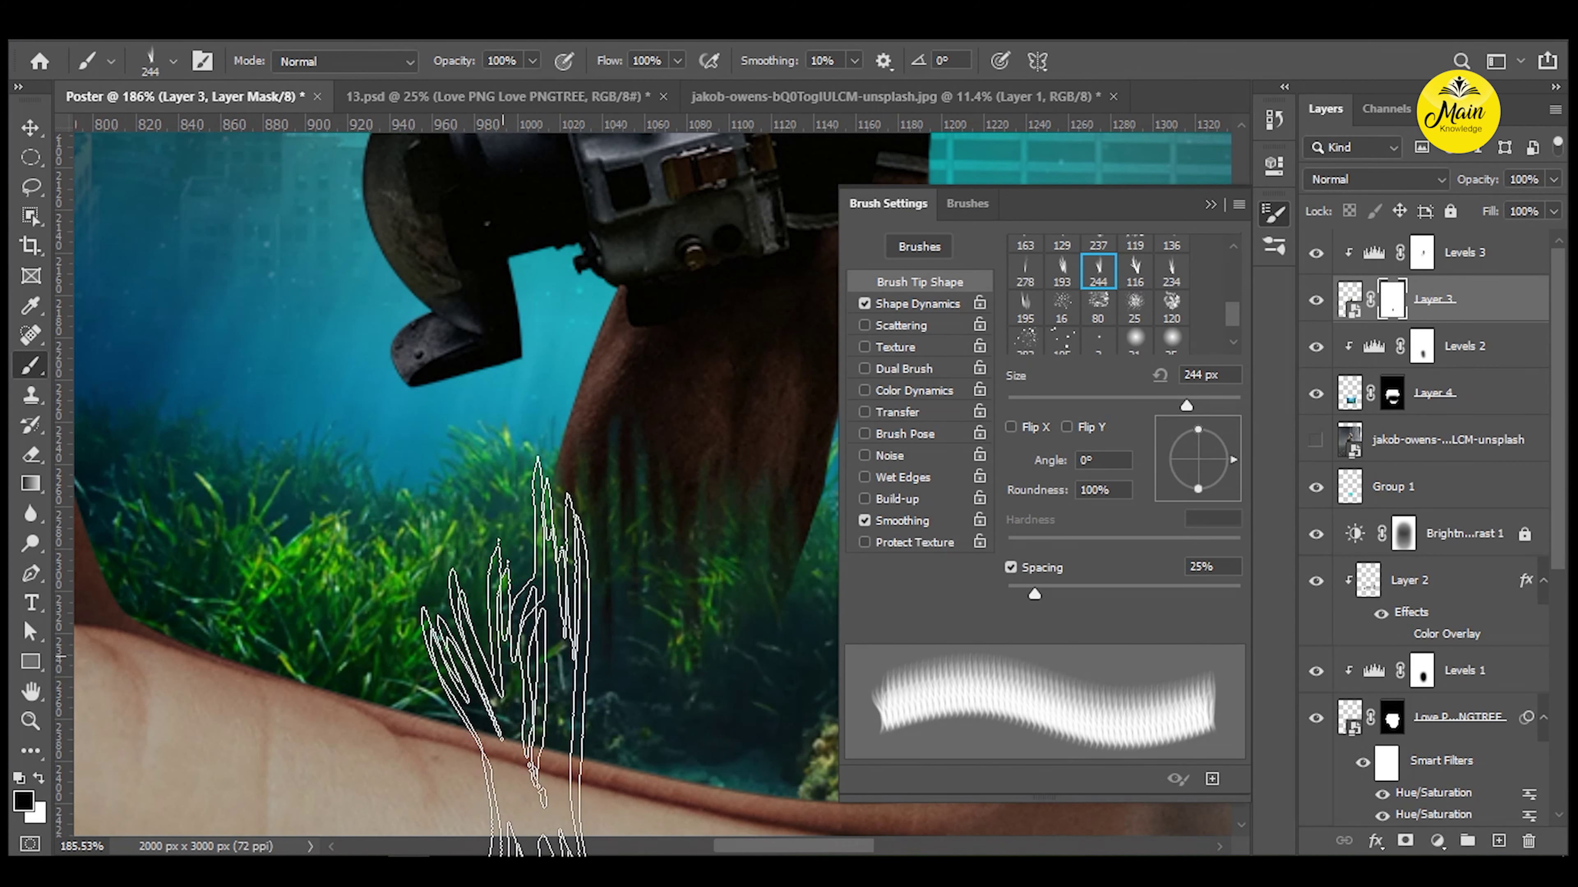
{"action": "left_click", "coordinate": [1062, 306]}
{"action": "scroll", "coordinate": [648, 522], "scroll_direction": "down", "scroll_amount": 2}
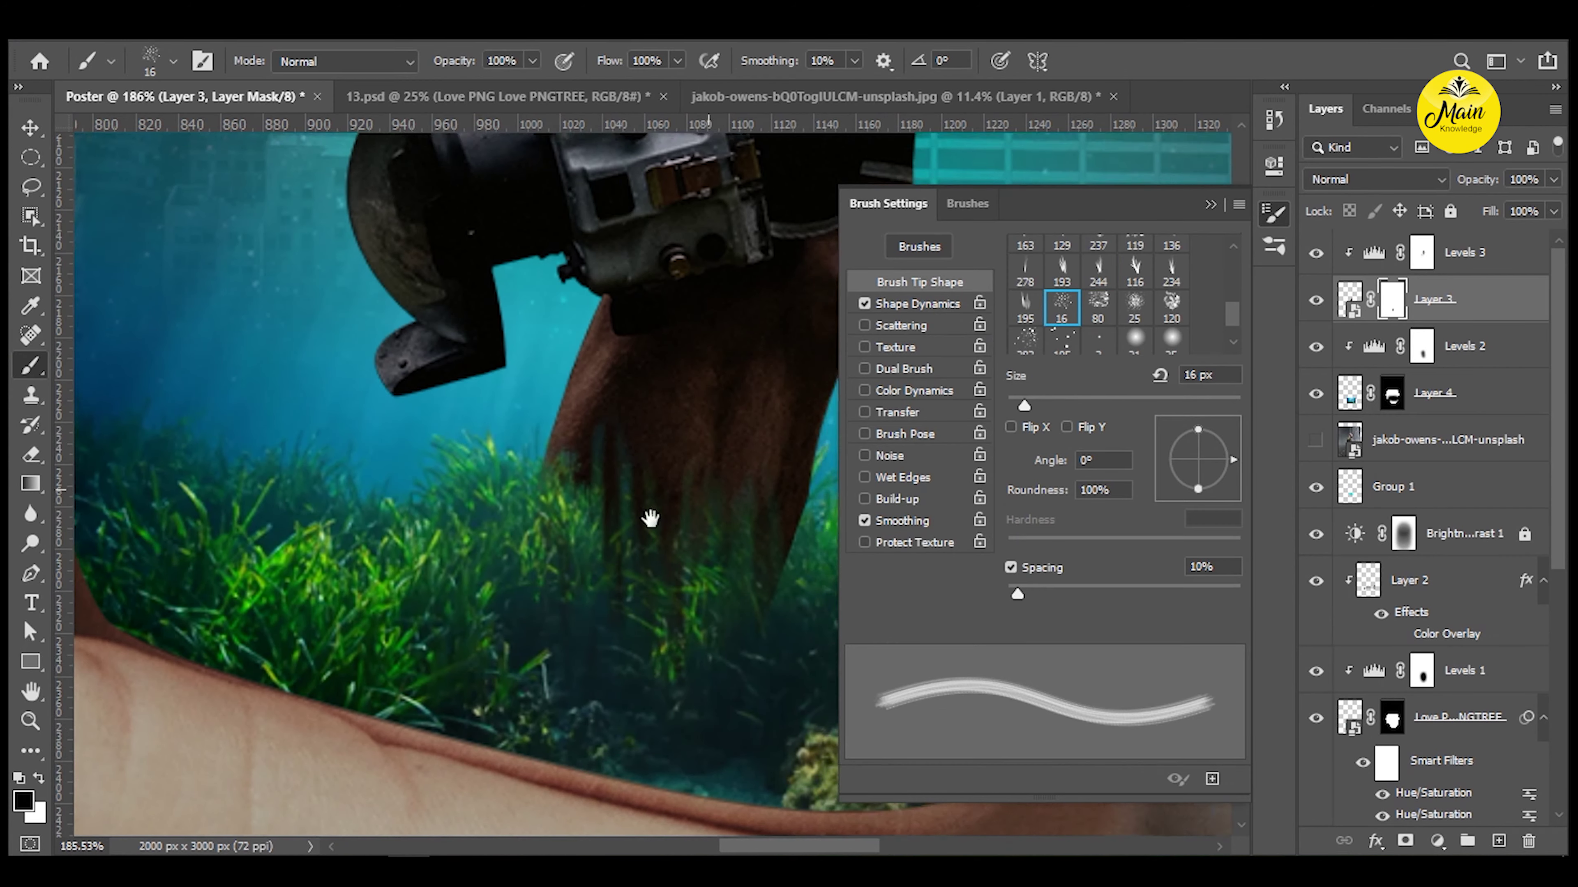
{"action": "scroll", "coordinate": [645, 511], "scroll_direction": "down", "scroll_amount": 3}
{"action": "scroll", "coordinate": [637, 553], "scroll_direction": "down", "scroll_amount": 3}
{"action": "scroll", "coordinate": [668, 563], "scroll_direction": "down", "scroll_amount": 2}
{"action": "scroll", "coordinate": [667, 564], "scroll_direction": "up", "scroll_amount": 4}
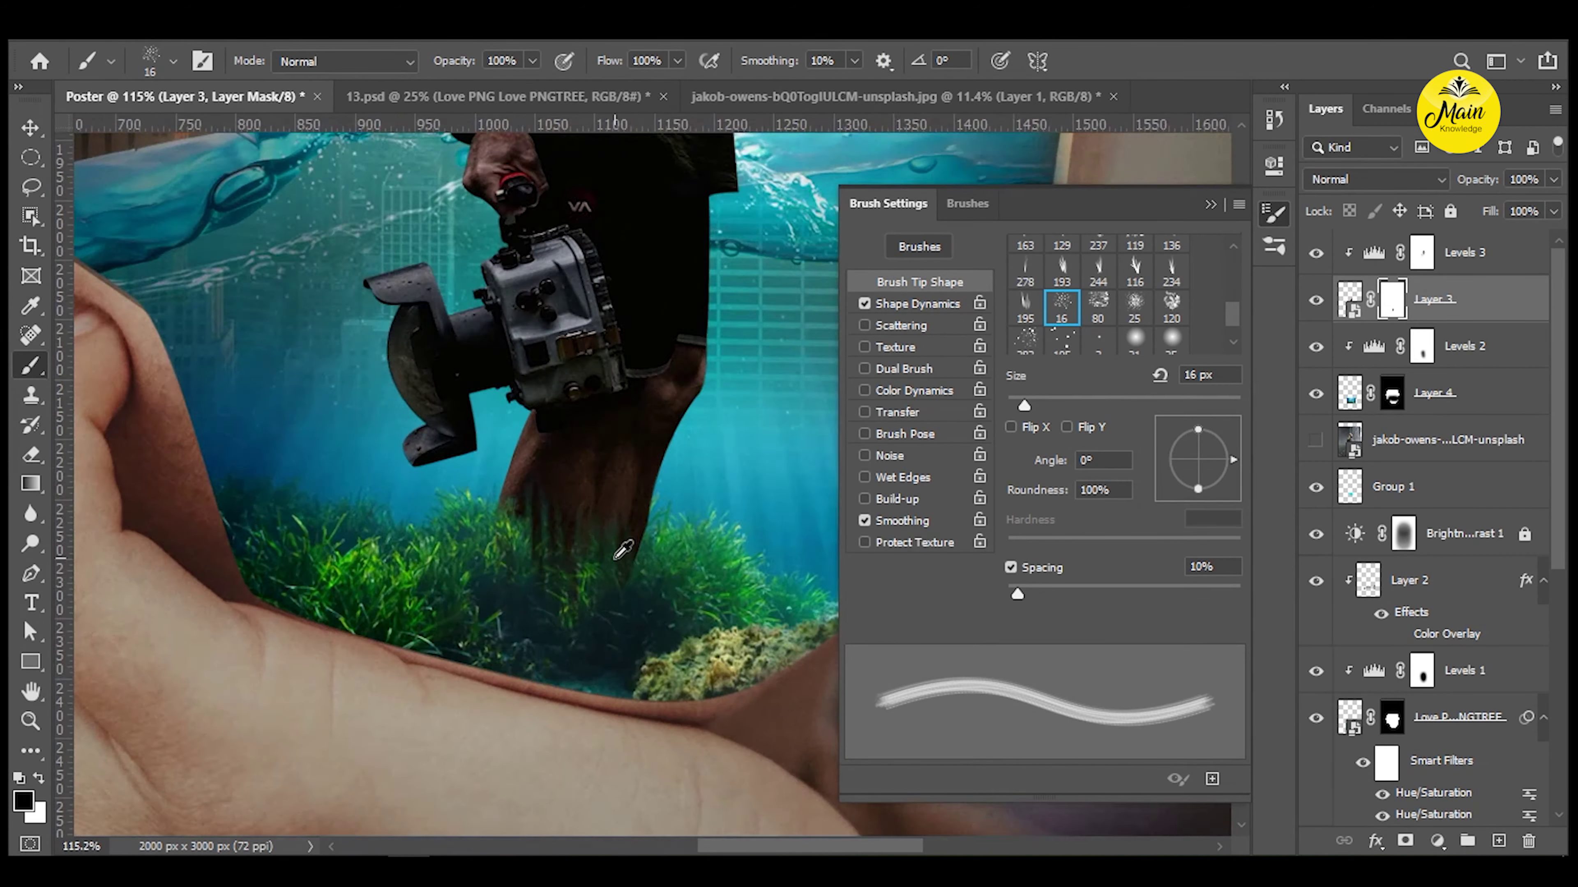
{"action": "scroll", "coordinate": [666, 565], "scroll_direction": "up", "scroll_amount": 4}
Paint grass with the foliage tip into the man's layer mask over his lower leg.
{"action": "key", "text": "v"}
{"action": "key", "text": "alt+bracketright"}
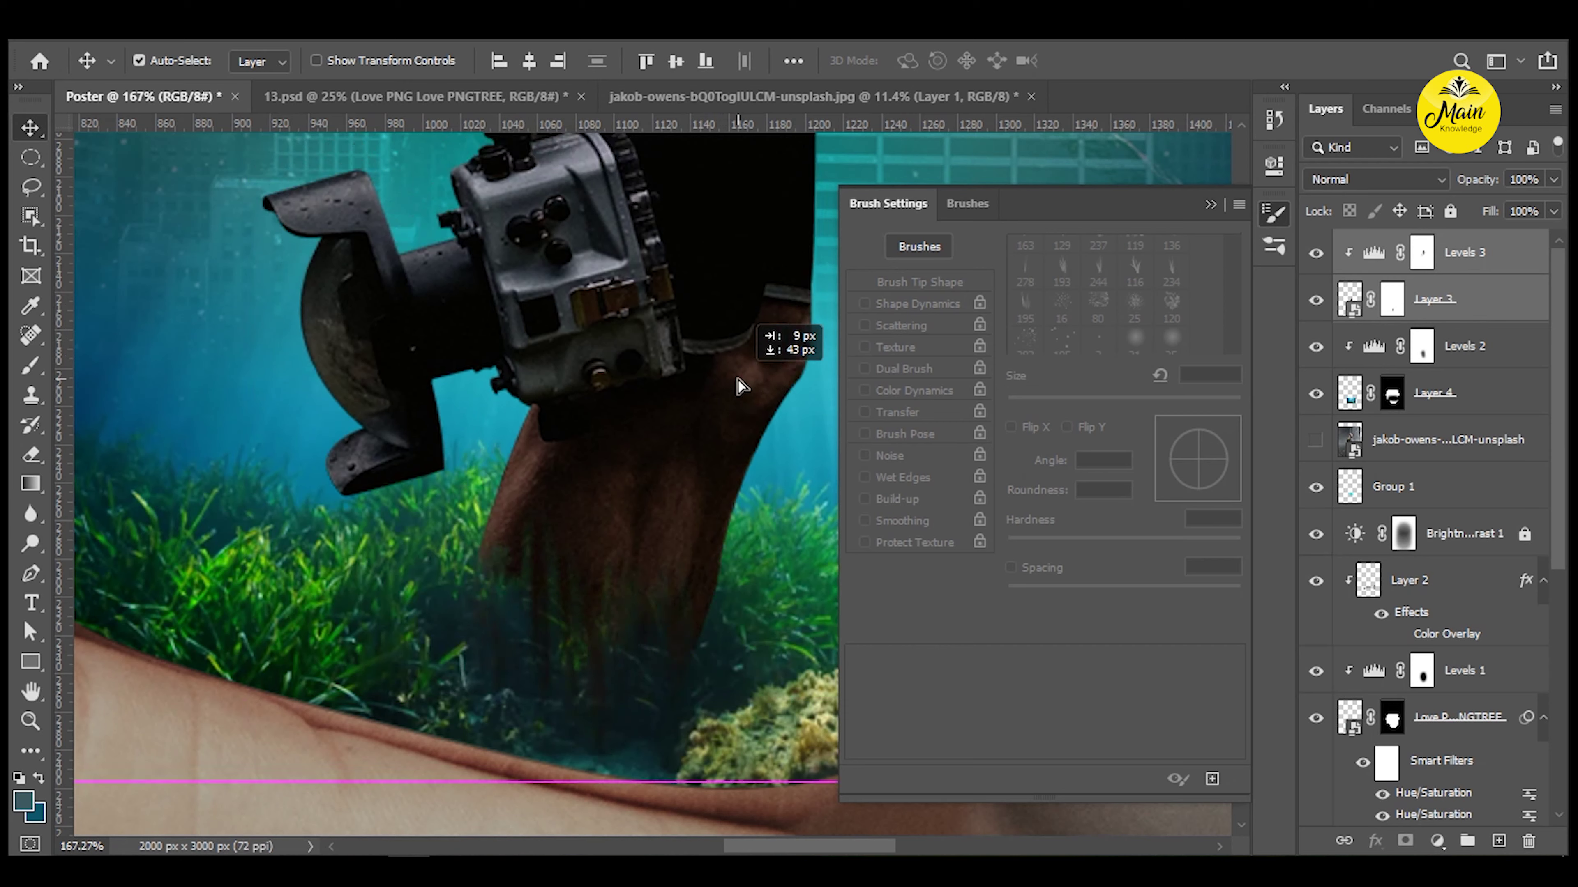
{"action": "left_click", "coordinate": [1384, 302]}
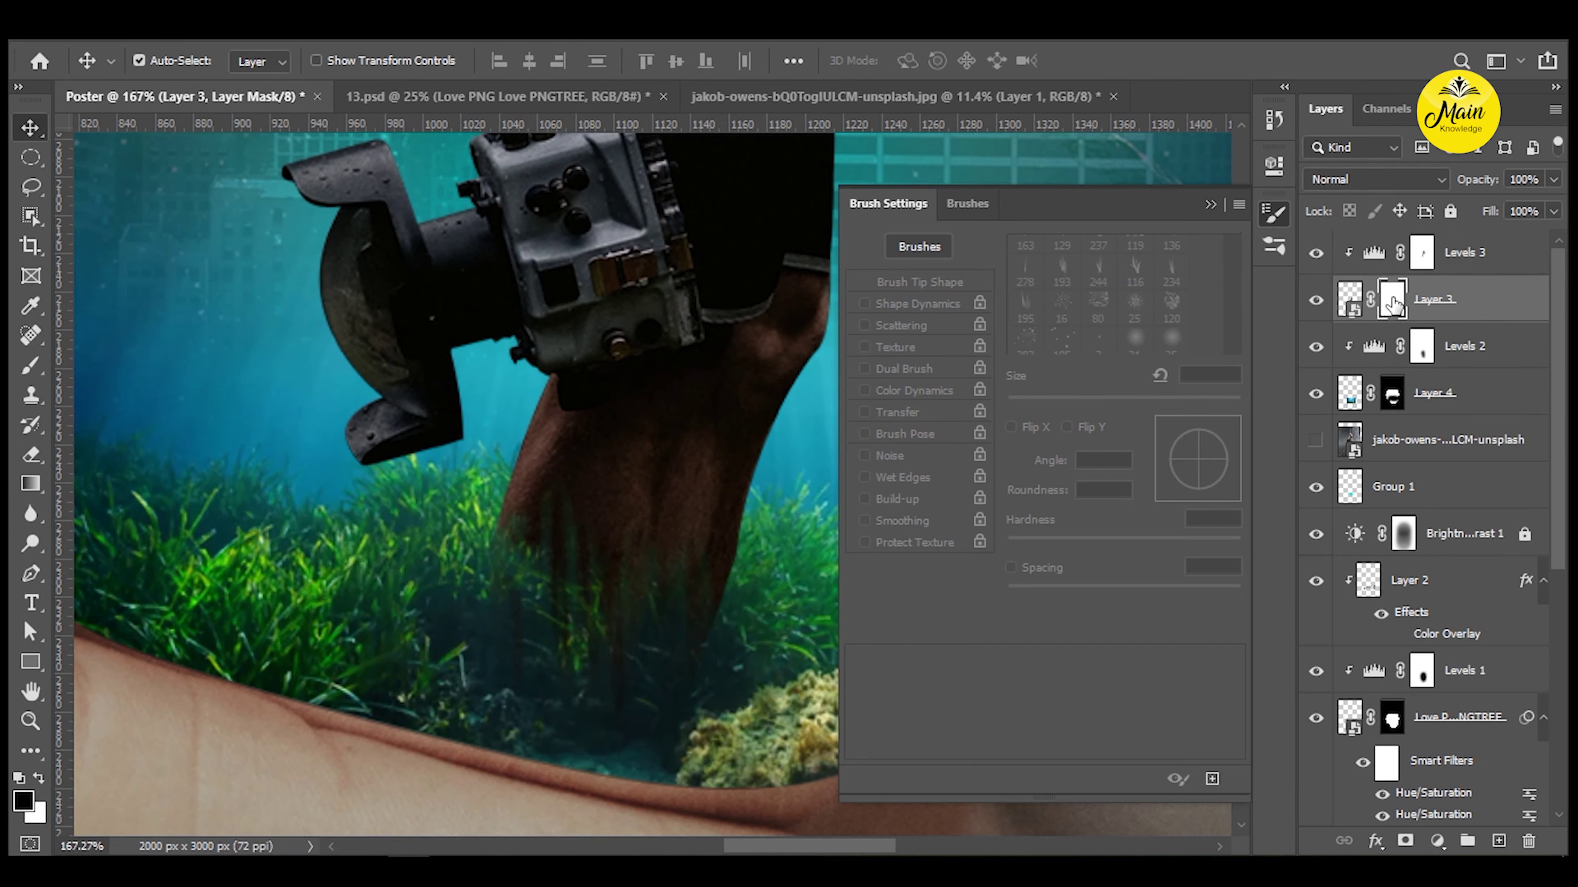
{"action": "key", "text": "b"}
{"action": "left_click", "coordinate": [1171, 331]}
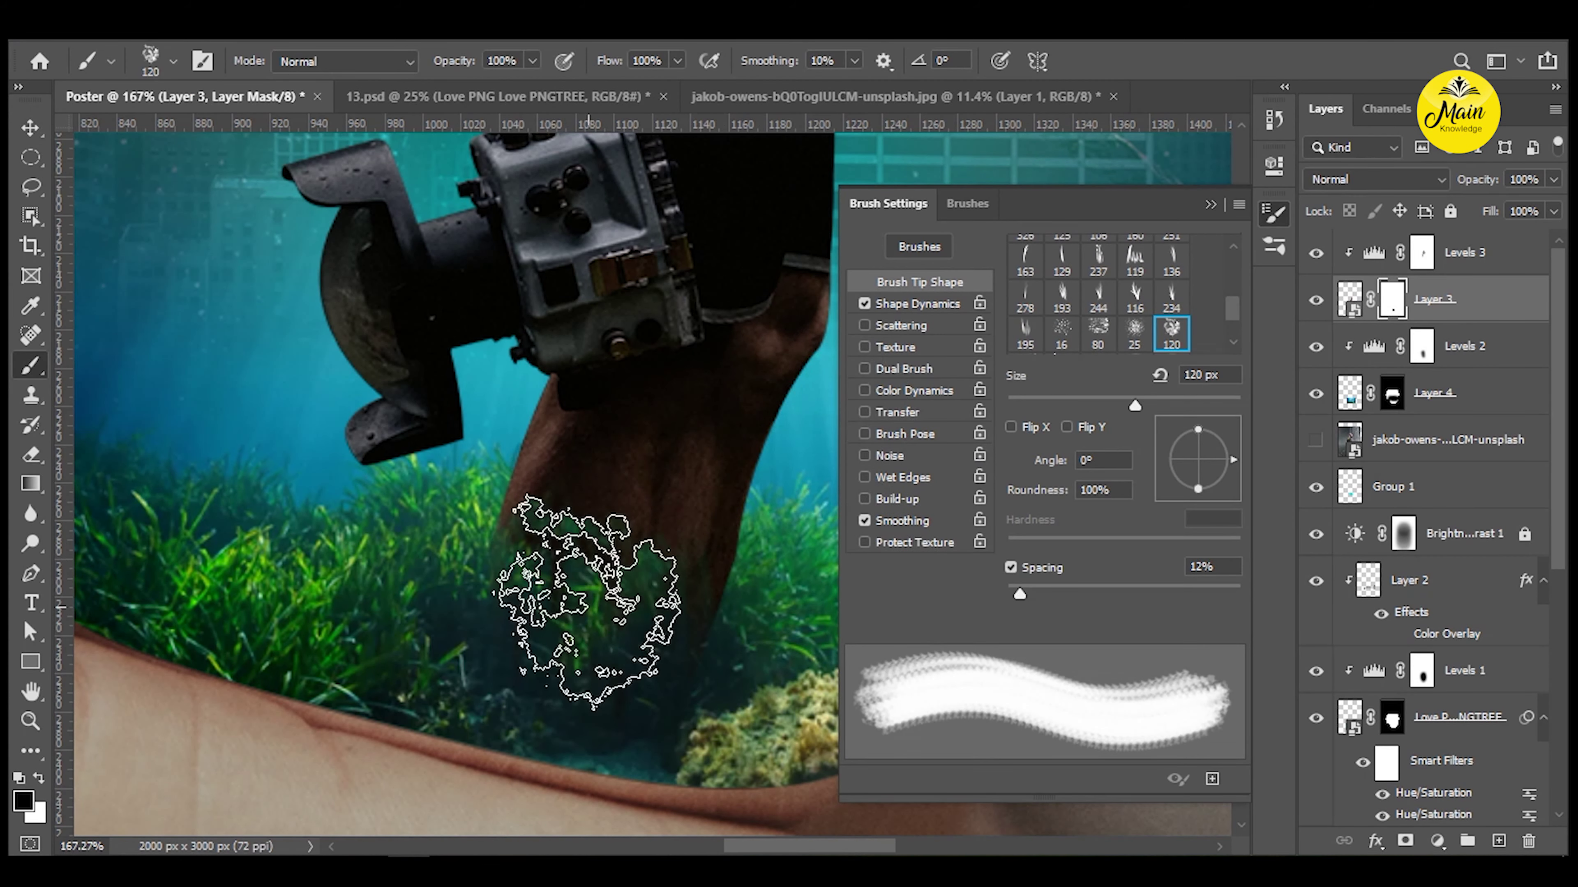
{"action": "left_click_drag", "start_coordinate": [622, 522], "coordinate": [708, 547]}
Review the seagrass over the leg, alternating Move and Brush tools while zooming.
{"action": "key", "text": "v"}
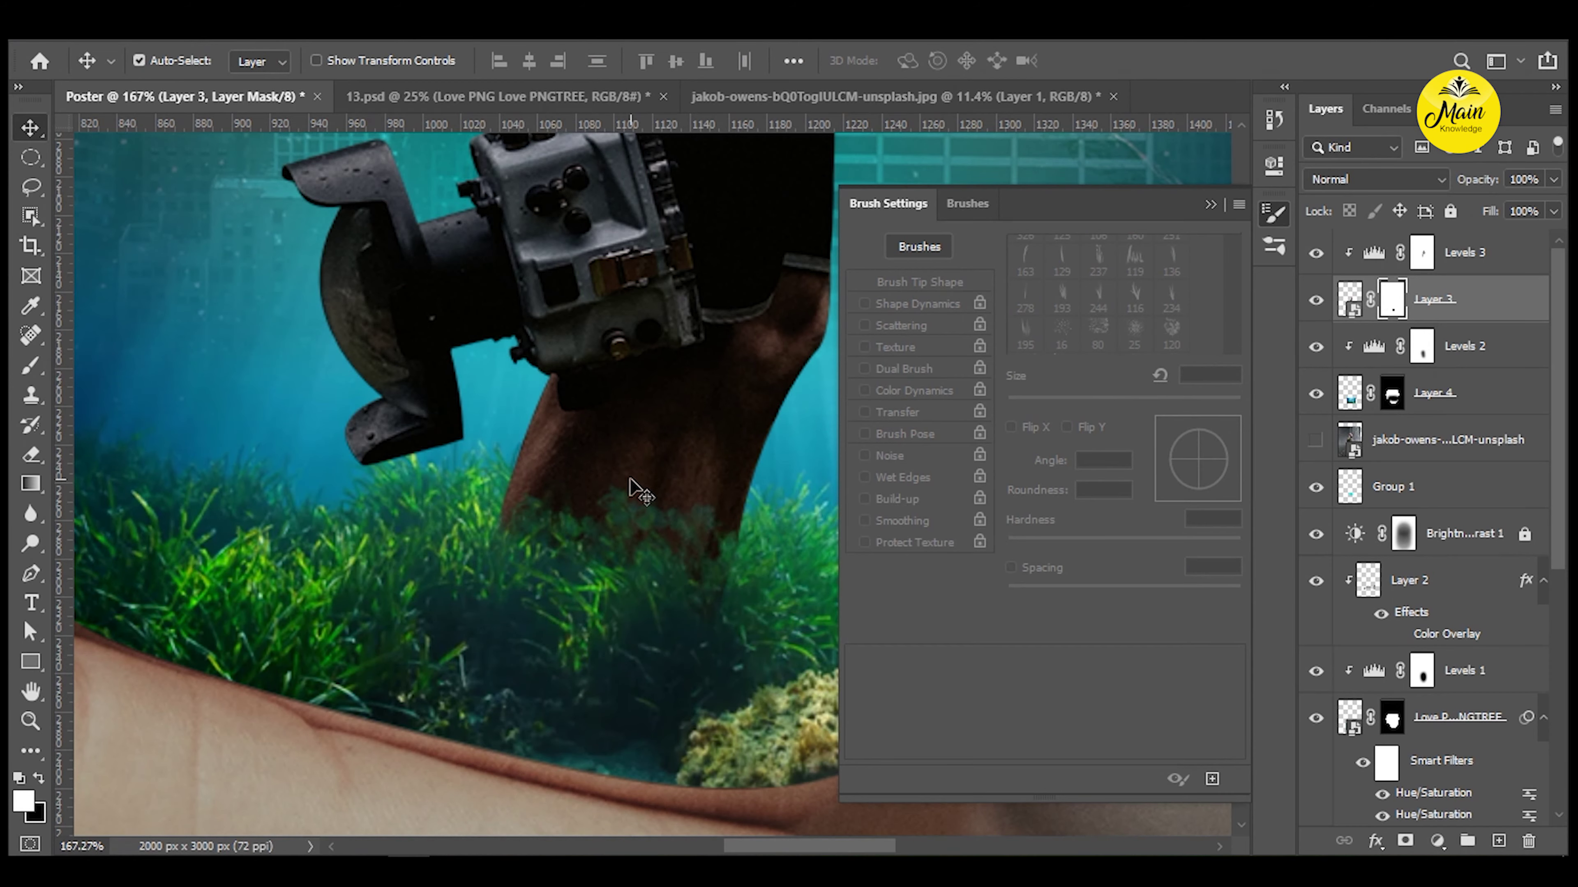
{"action": "key", "text": "b"}
{"action": "scroll", "coordinate": [684, 560], "scroll_direction": "down", "scroll_amount": 3}
{"action": "key", "text": "v"}
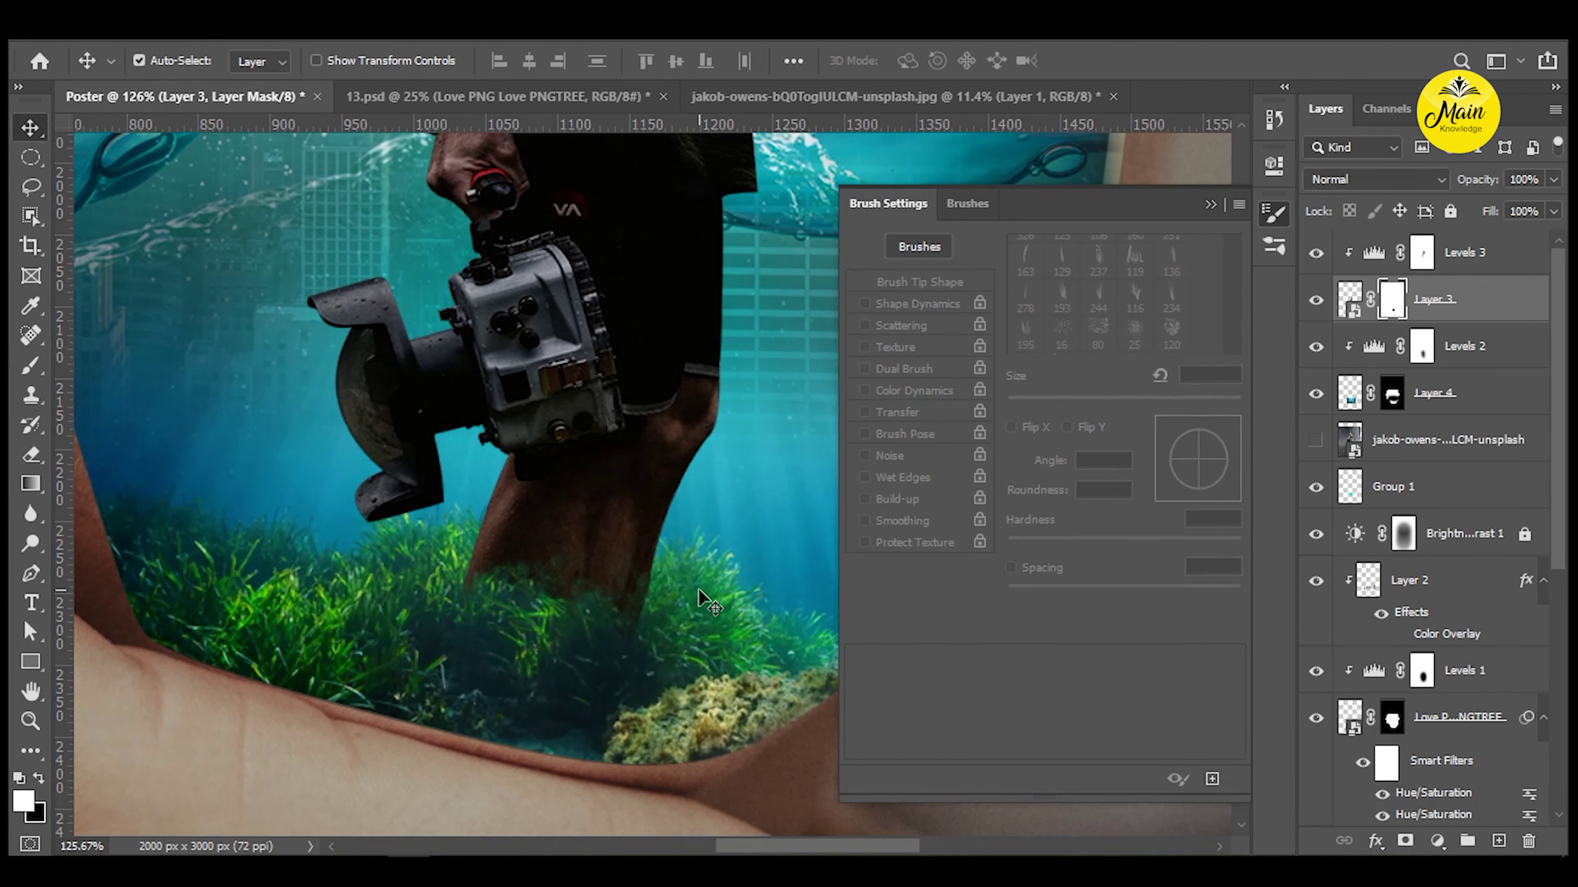
{"action": "key", "text": "b"}
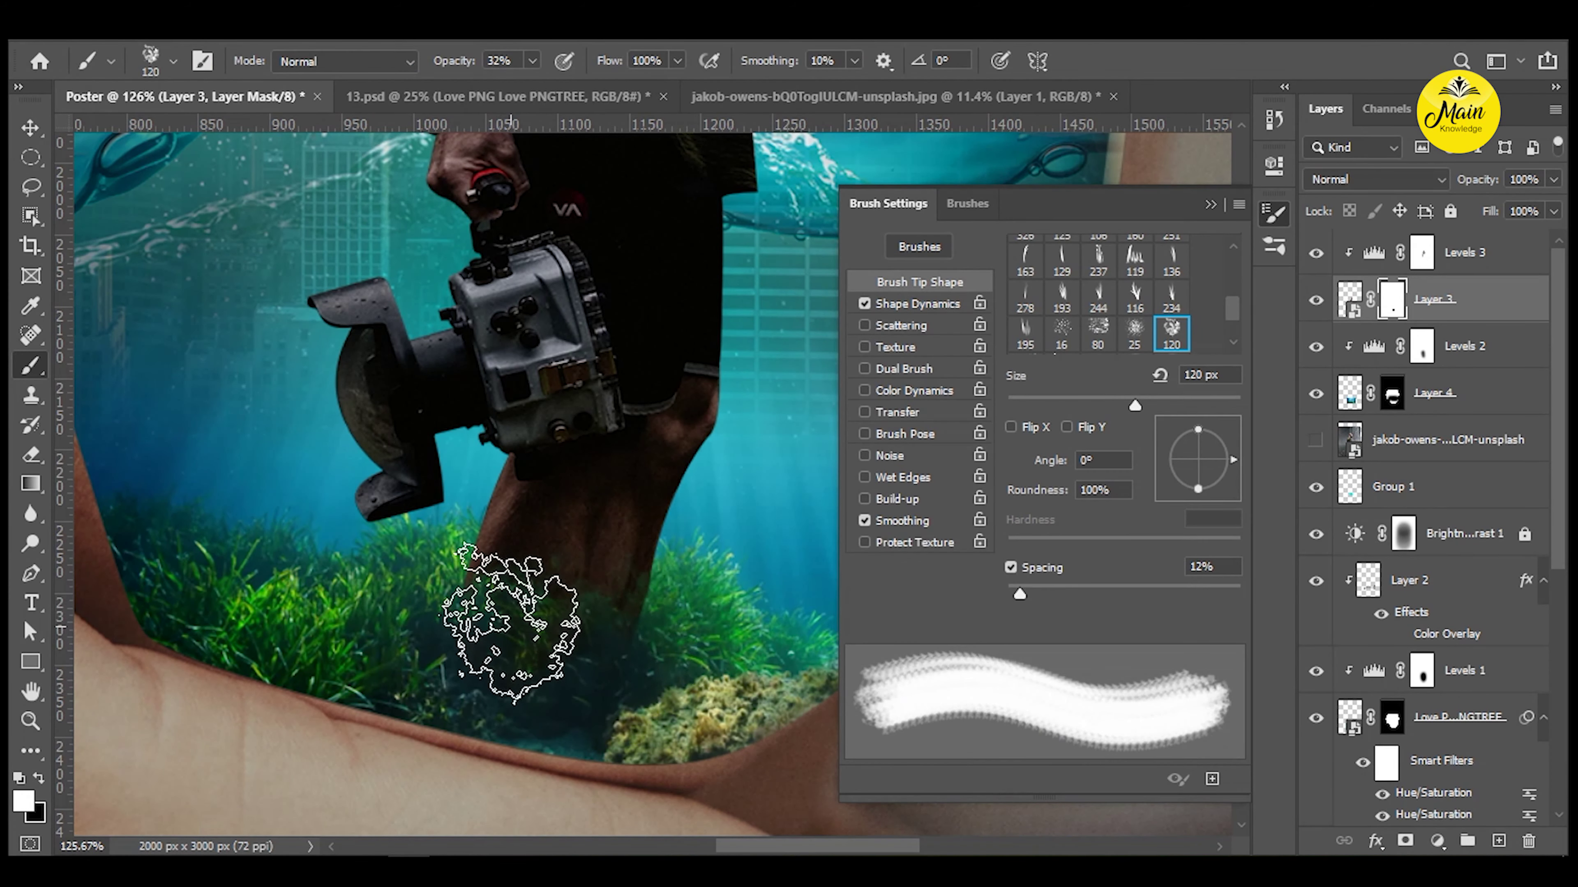
{"action": "scroll", "coordinate": [515, 628], "scroll_direction": "down", "scroll_amount": 5}
{"action": "key", "text": "v"}
{"action": "scroll", "coordinate": [590, 653], "scroll_direction": "up", "scroll_amount": 5}
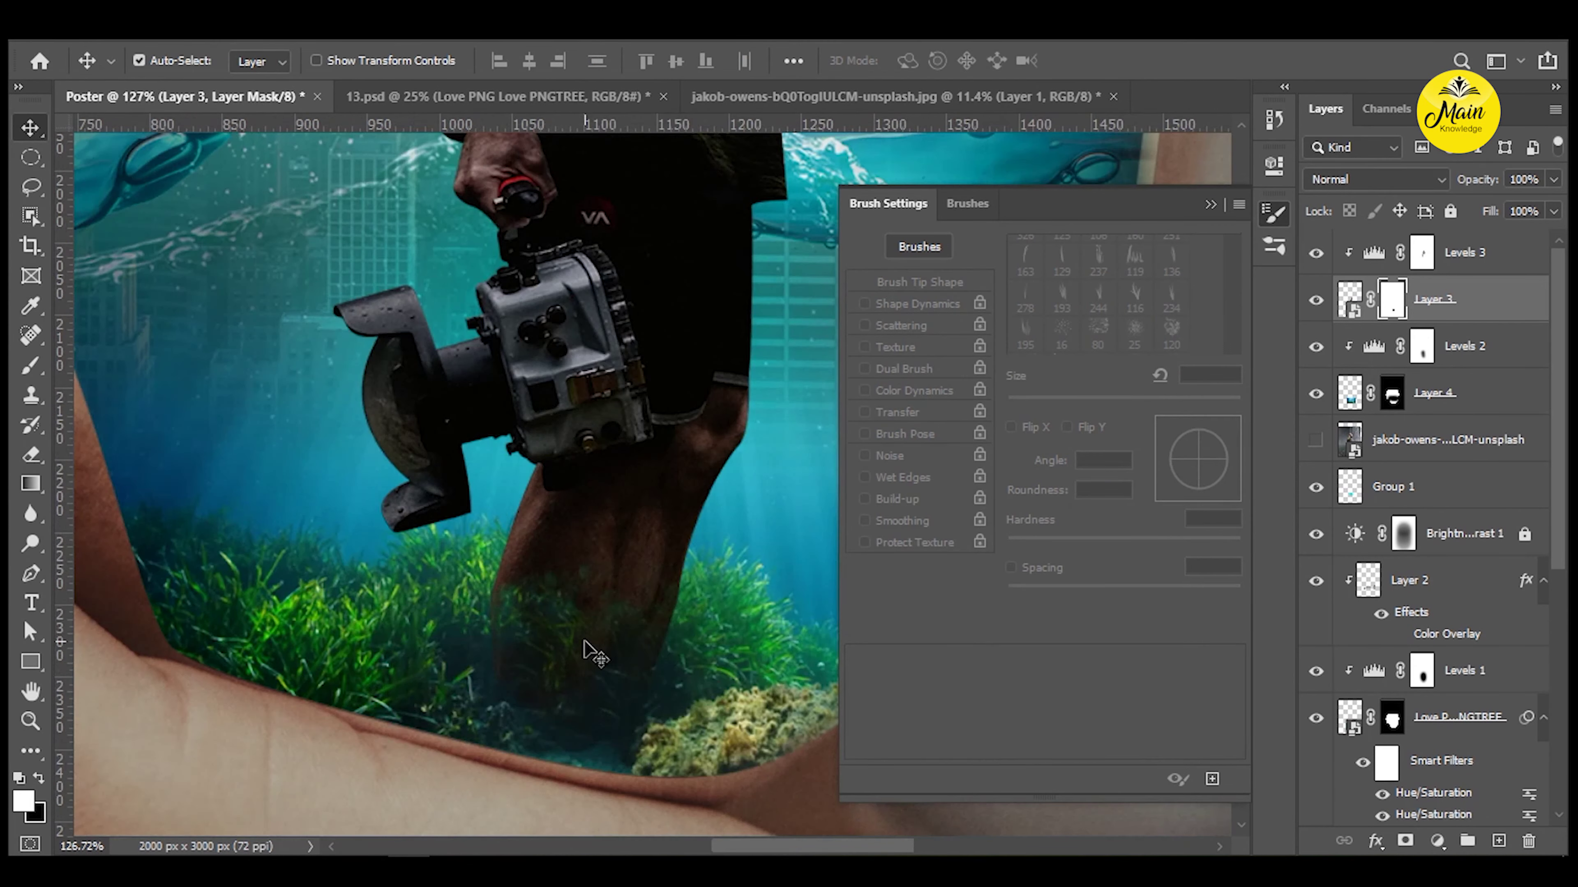
{"action": "key", "text": "b"}
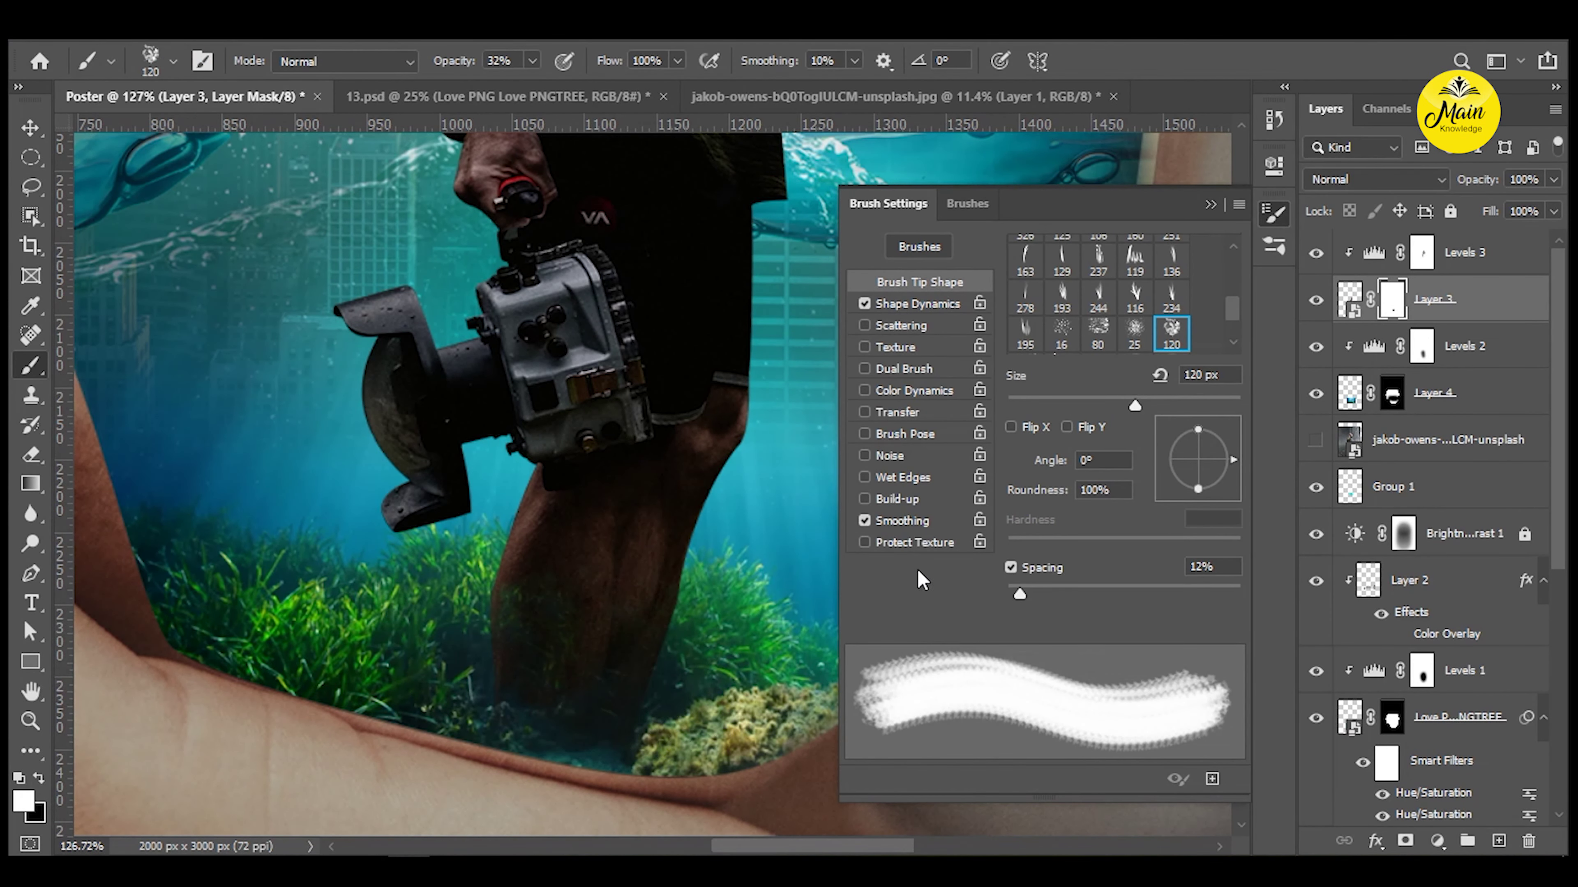
{"action": "key", "text": "v"}
{"action": "scroll", "coordinate": [783, 650], "scroll_direction": "down", "scroll_amount": 3}
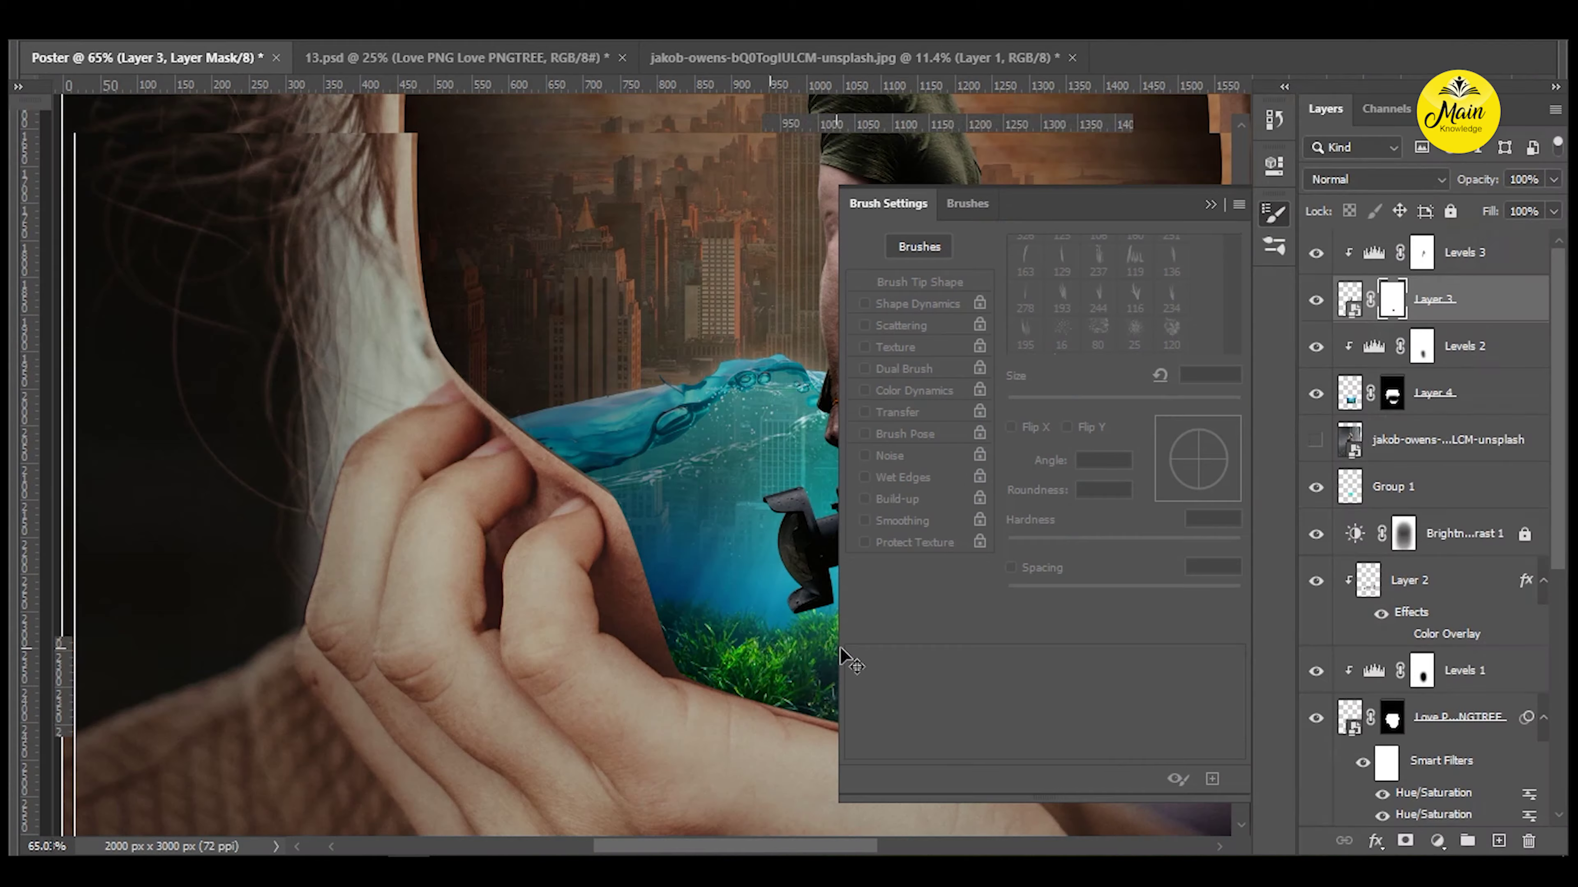
Fill an ellipse at the man's feet with blue on a new clipped Layer 5.
{"action": "scroll", "coordinate": [765, 621], "scroll_direction": "up", "scroll_amount": 3}
{"action": "left_click", "coordinate": [1347, 407]}
{"action": "key", "text": "m"}
{"action": "left_click_drag", "start_coordinate": [386, 566], "coordinate": [631, 704]}
{"action": "key", "text": "ctrl+shift+n"}
{"action": "key", "text": "Return"}
{"action": "key", "text": "alt+BackSpace"}
{"action": "key", "text": "ctrl+d"}
{"action": "left_click_drag", "start_coordinate": [1454, 329], "coordinate": [1454, 326]}
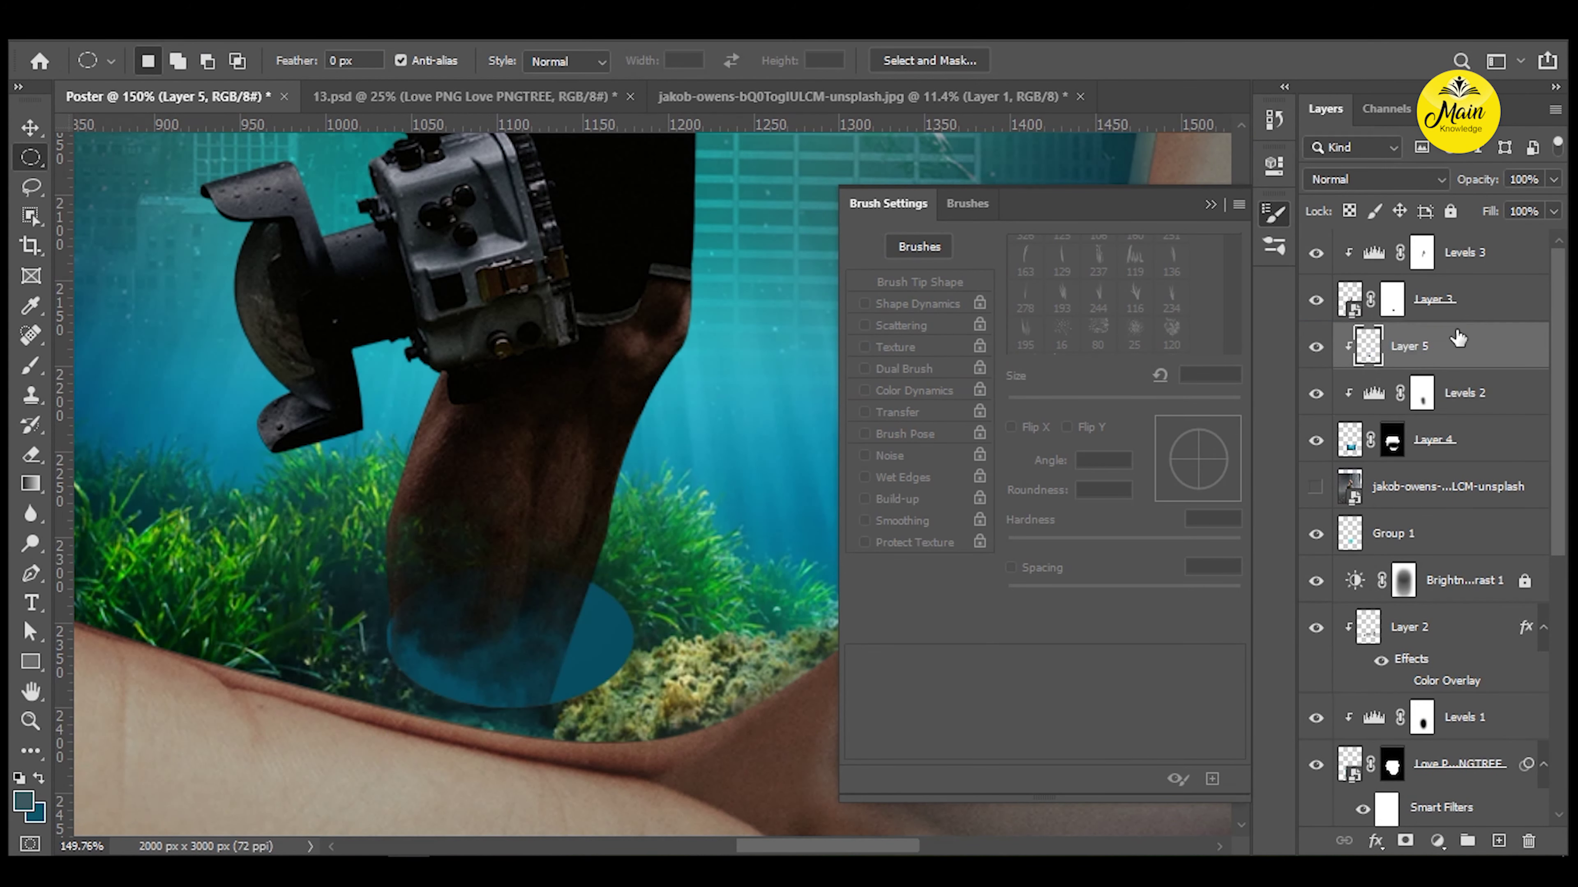
{"action": "left_click", "coordinate": [1439, 442]}
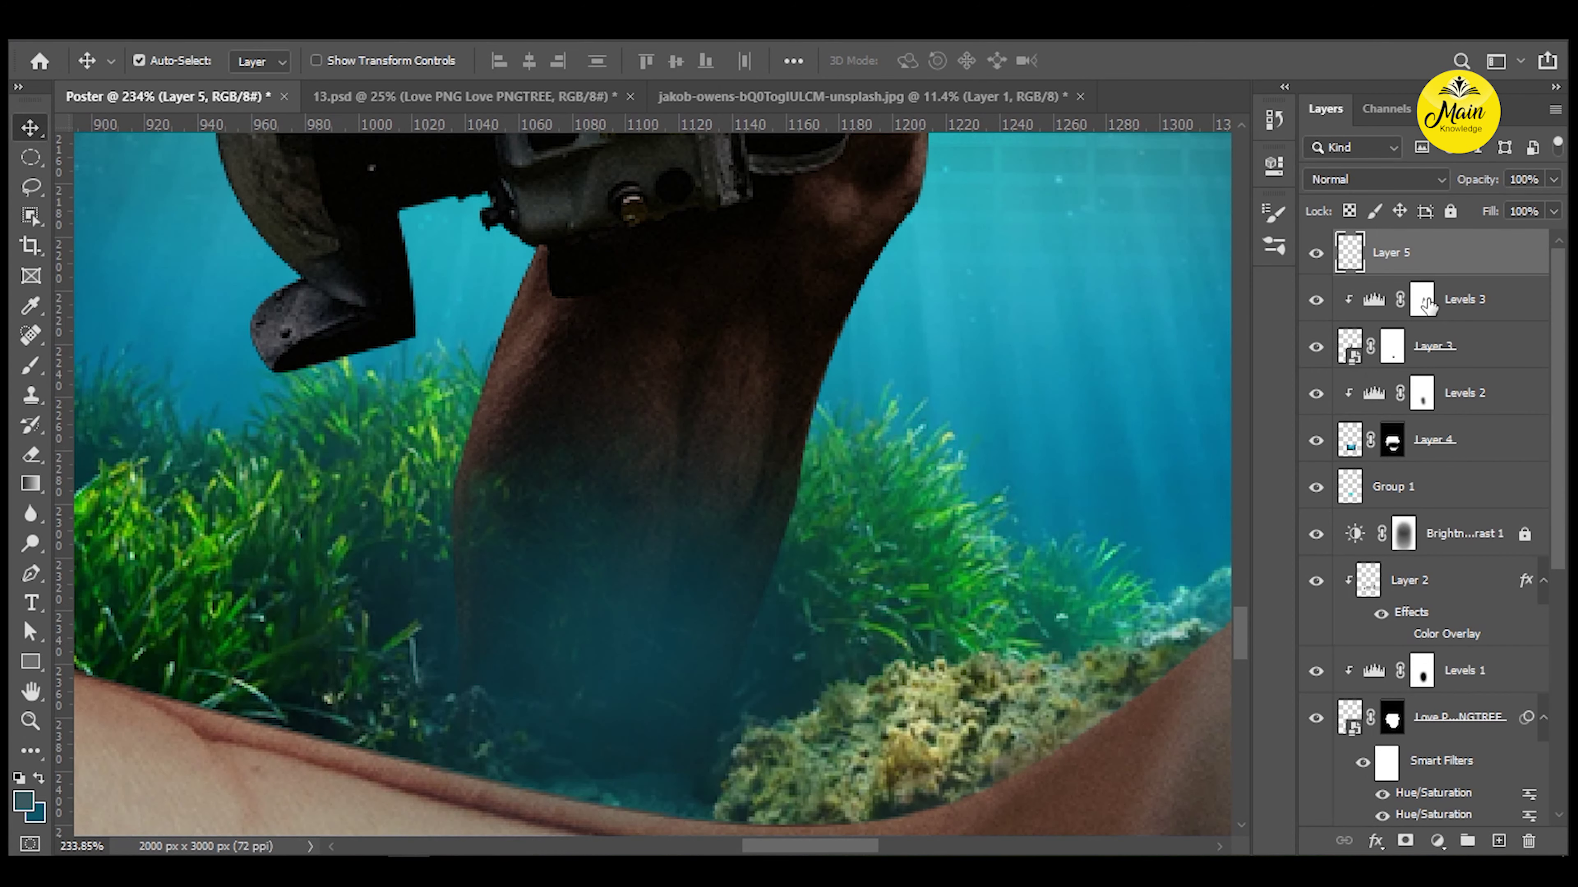
Give Layer 5 a #134147 Color Overlay, then duplicate and merge it into one layer.
{"action": "left_click", "coordinate": [1375, 841]}
{"action": "left_click", "coordinate": [1423, 743]}
{"action": "left_click", "coordinate": [1214, 388]}
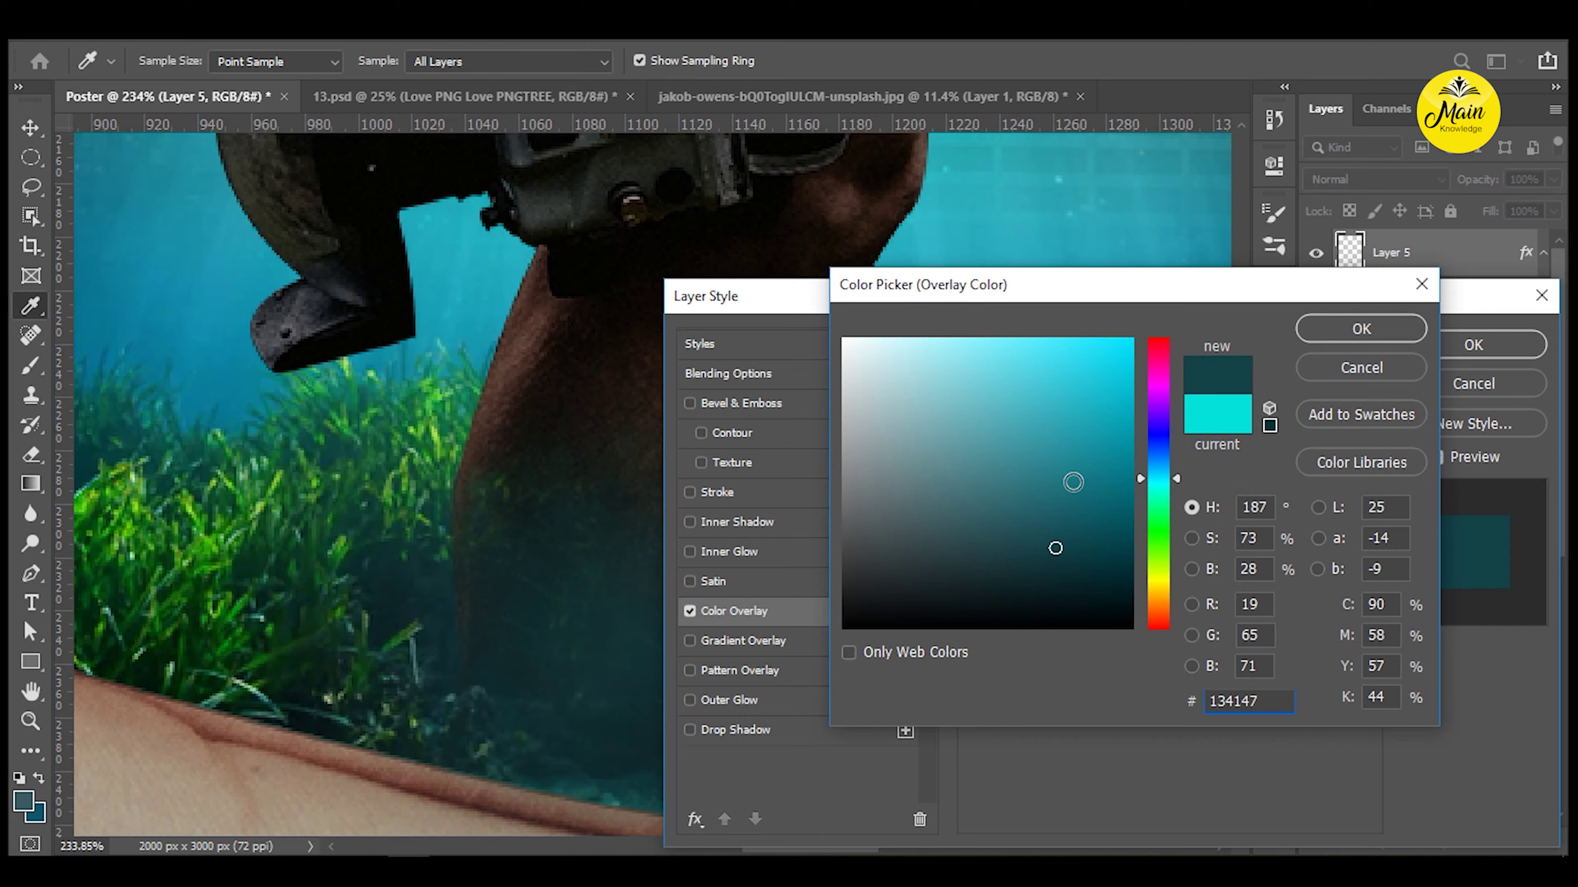
{"action": "key", "text": "ctrl+j"}
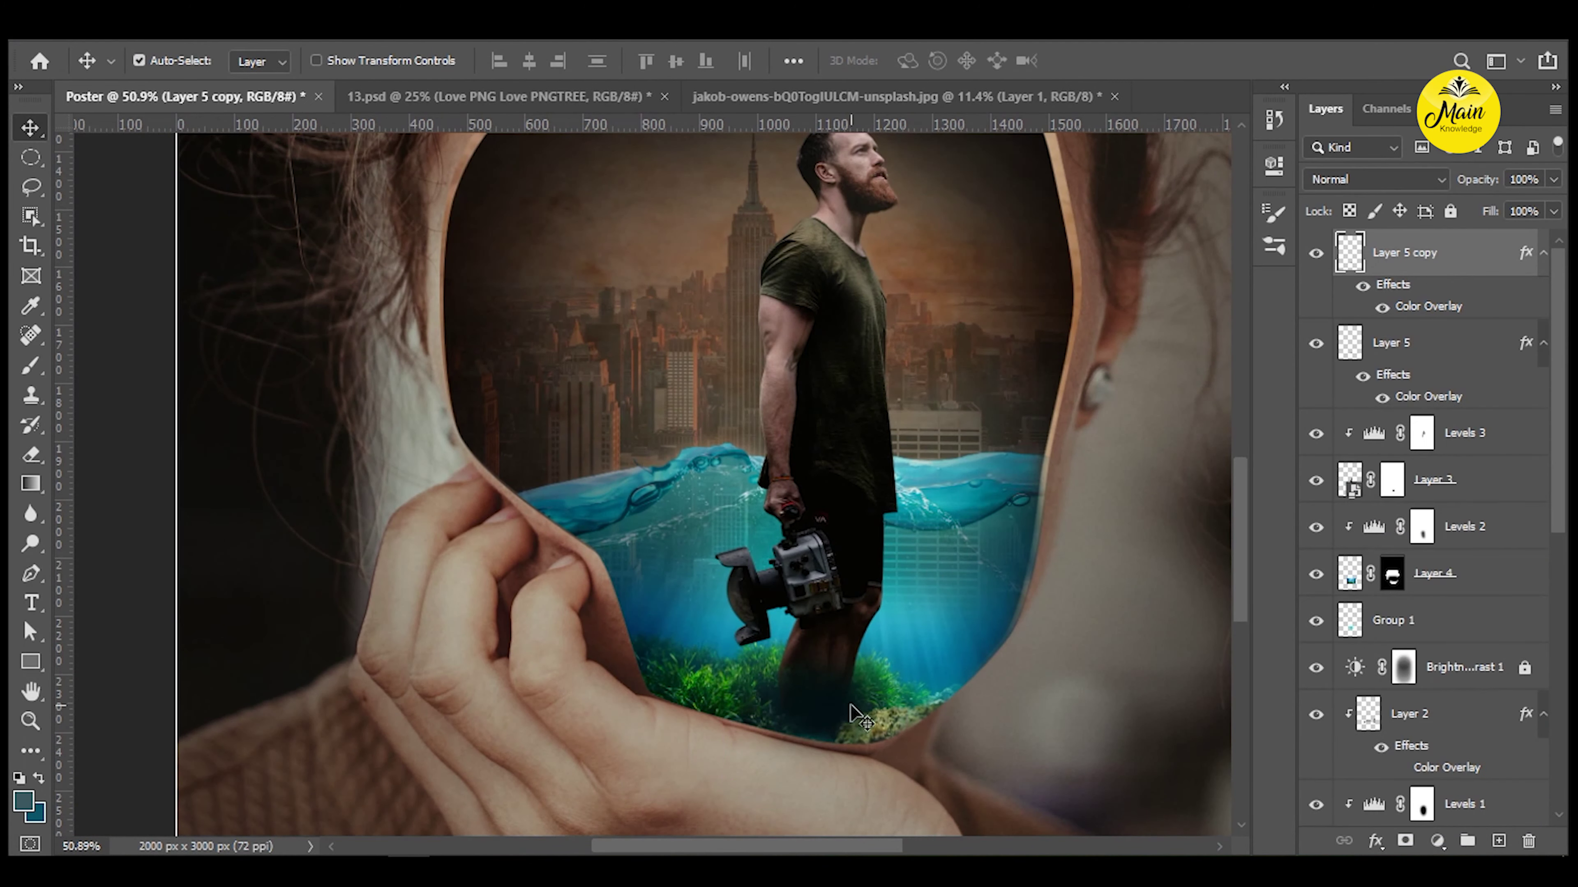
{"action": "key", "text": "ctrl+e"}
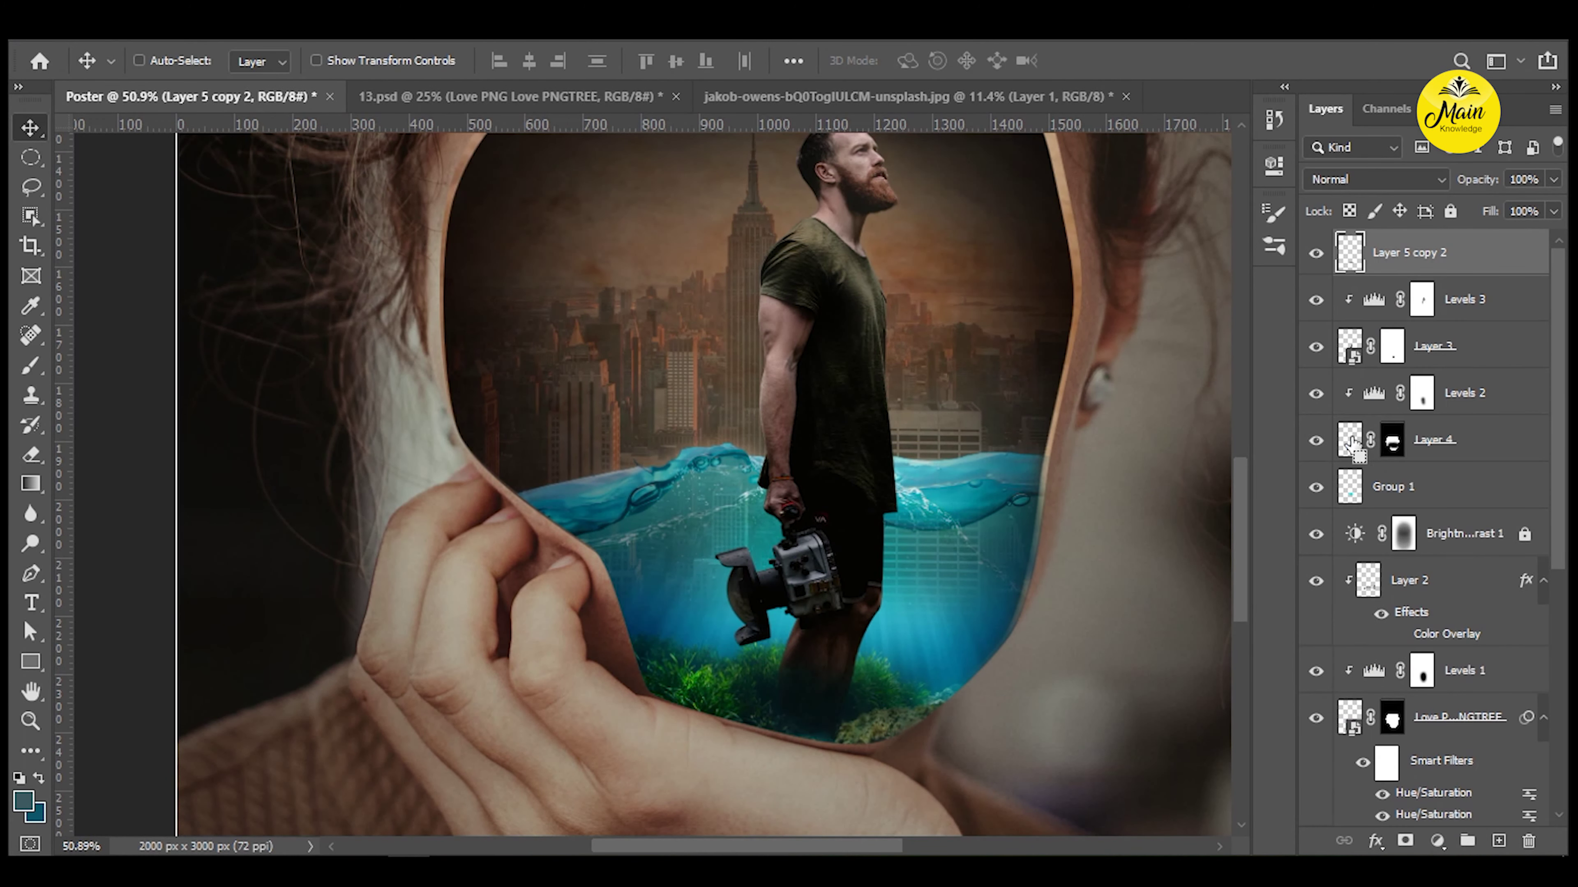
Load the Layer 4 mask as a selection.
{"action": "left_click", "coordinate": [1394, 446], "text": "ctrl+shift"}
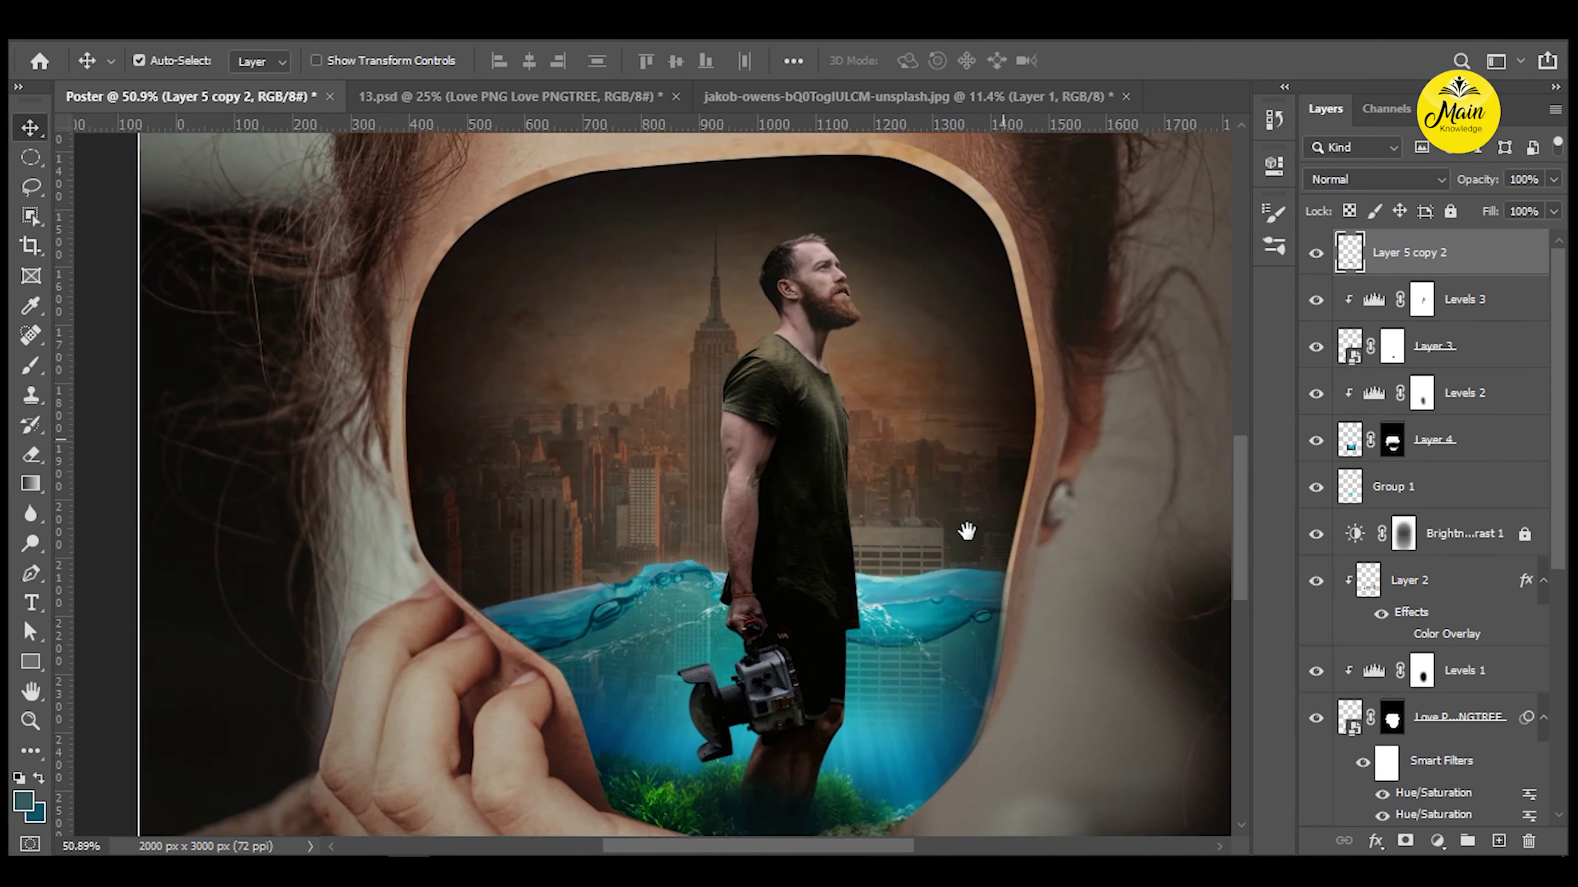
{"action": "scroll", "coordinate": [834, 359], "scroll_direction": "down", "scroll_amount": 3}
{"action": "scroll", "coordinate": [750, 535], "scroll_direction": "down", "scroll_amount": 2}
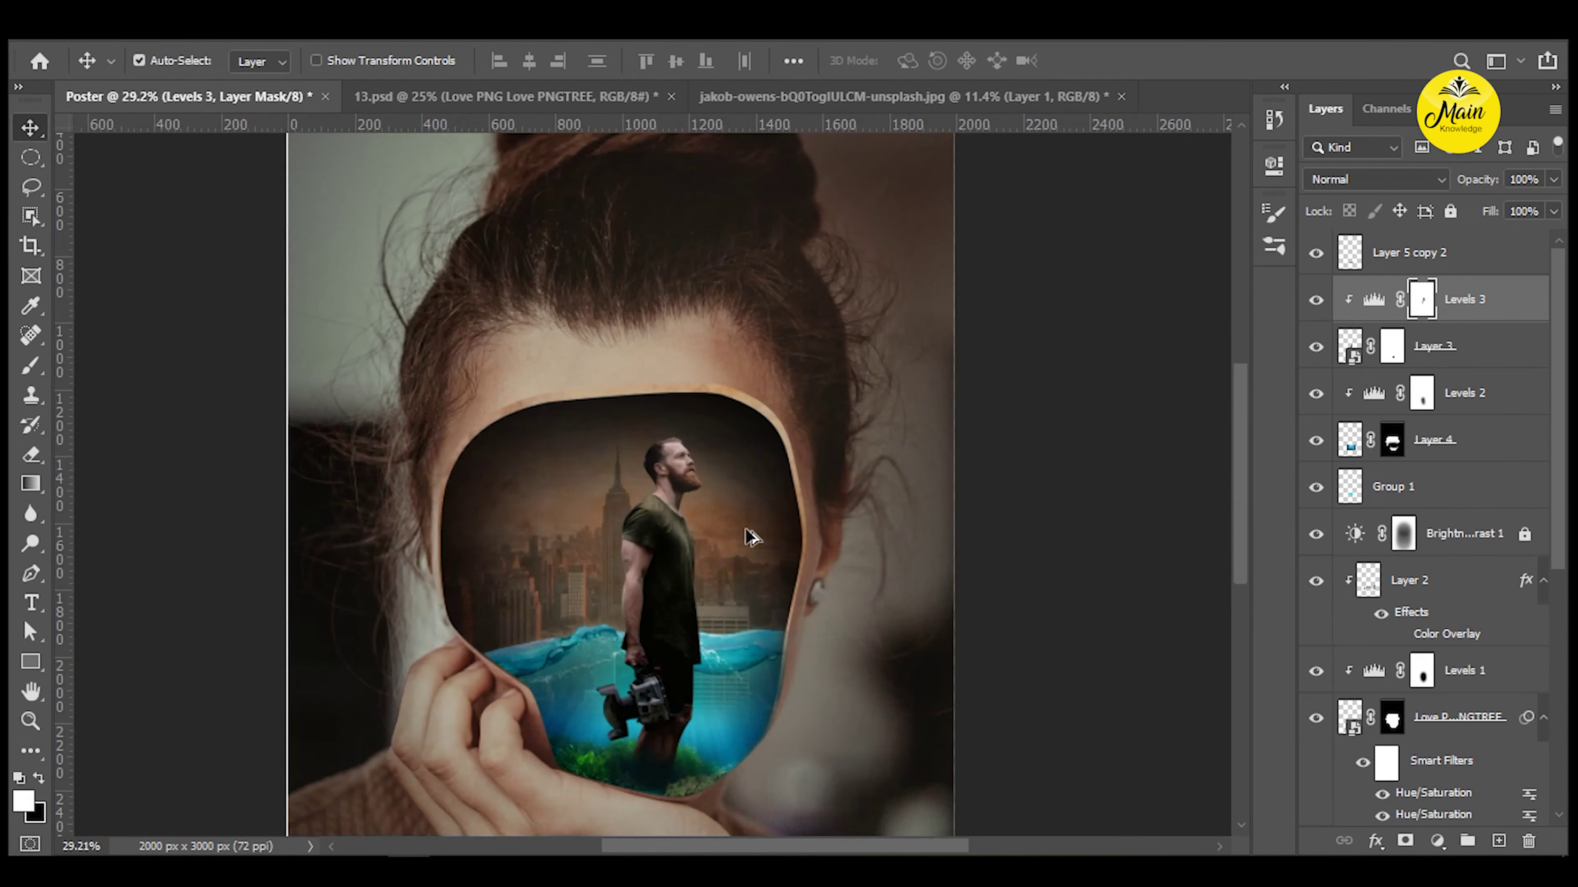
Paint black with a soft brush on Layer 3's mask to bring water over the man's arm.
{"action": "scroll", "coordinate": [751, 535], "scroll_direction": "up", "scroll_amount": 3}
{"action": "scroll", "coordinate": [807, 435], "scroll_direction": "up", "scroll_amount": 3}
{"action": "left_click", "coordinate": [1392, 354]}
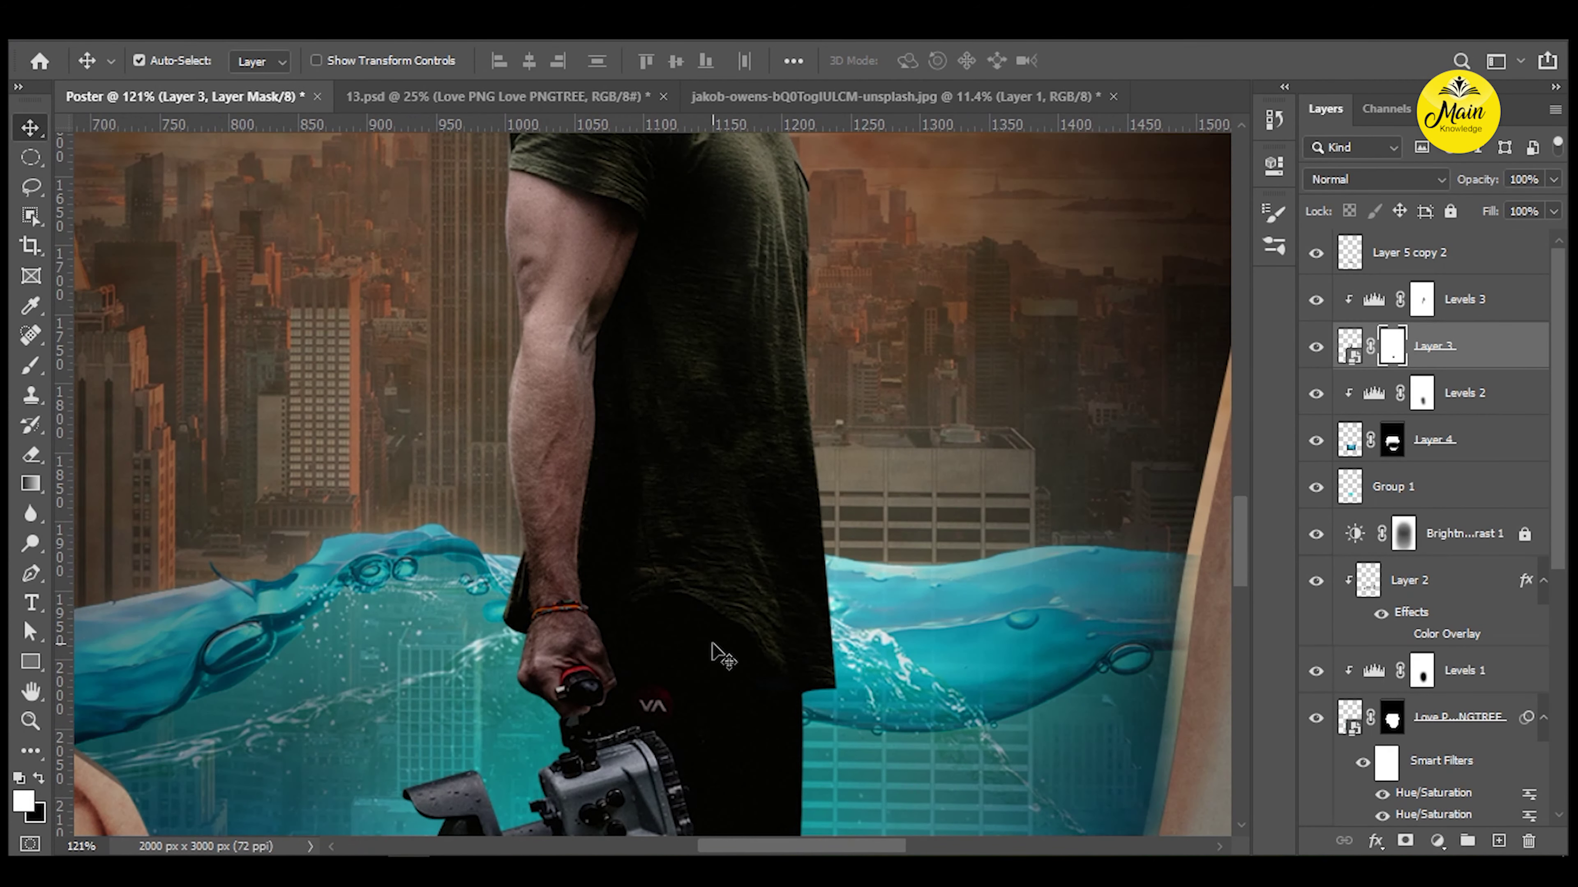
{"action": "key", "text": "b"}
{"action": "scroll", "coordinate": [758, 564], "scroll_direction": "up", "scroll_amount": 2}
{"action": "right_click", "coordinate": [749, 382]}
{"action": "key", "text": "Return"}
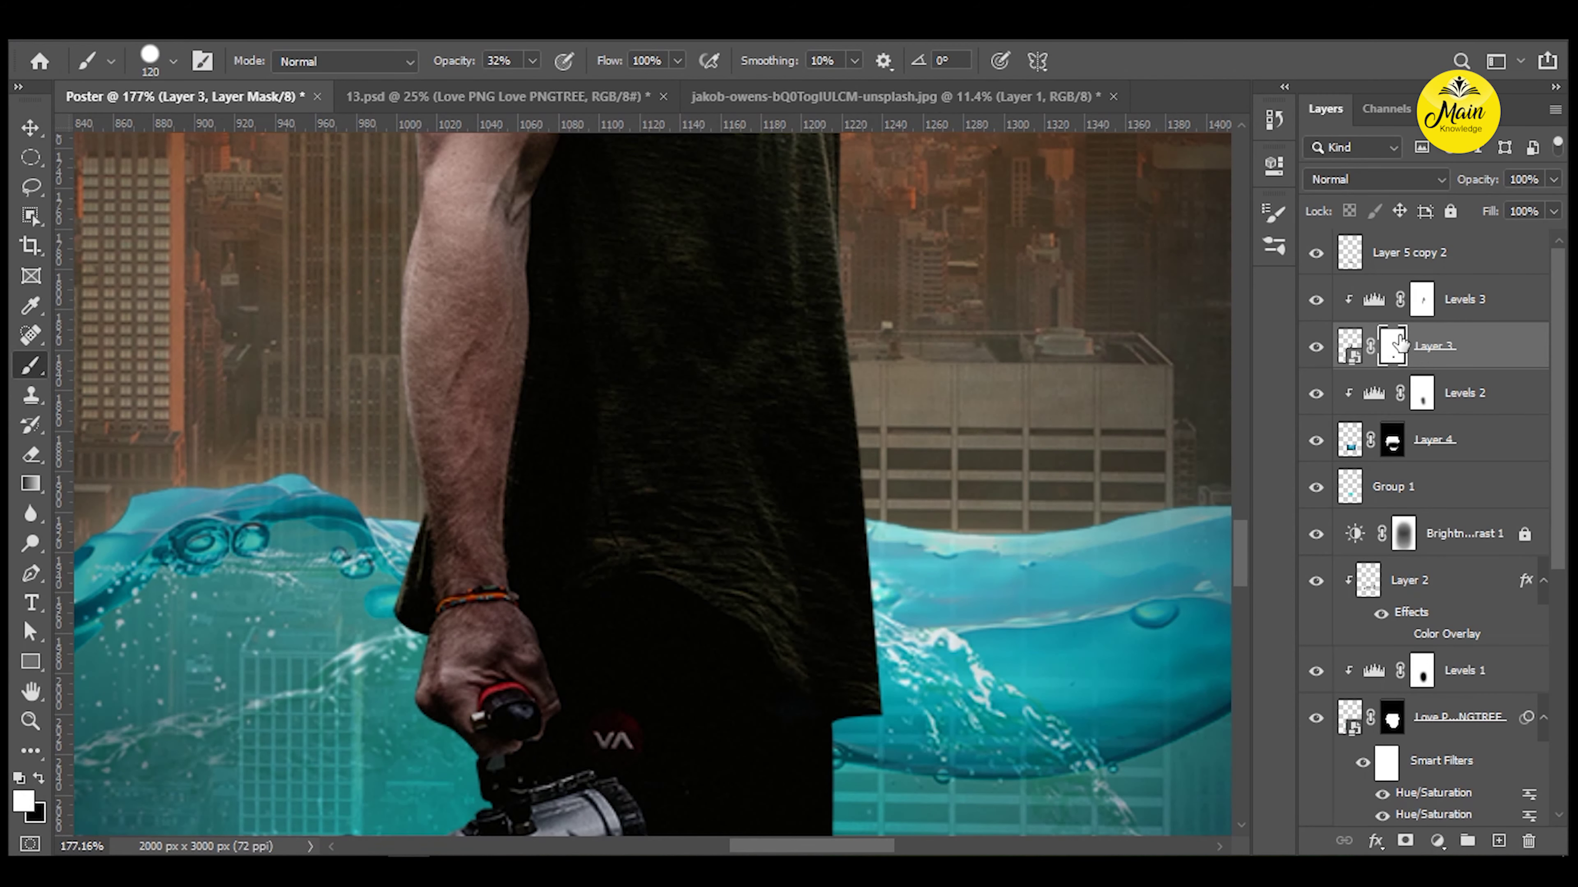
{"action": "key", "text": "x"}
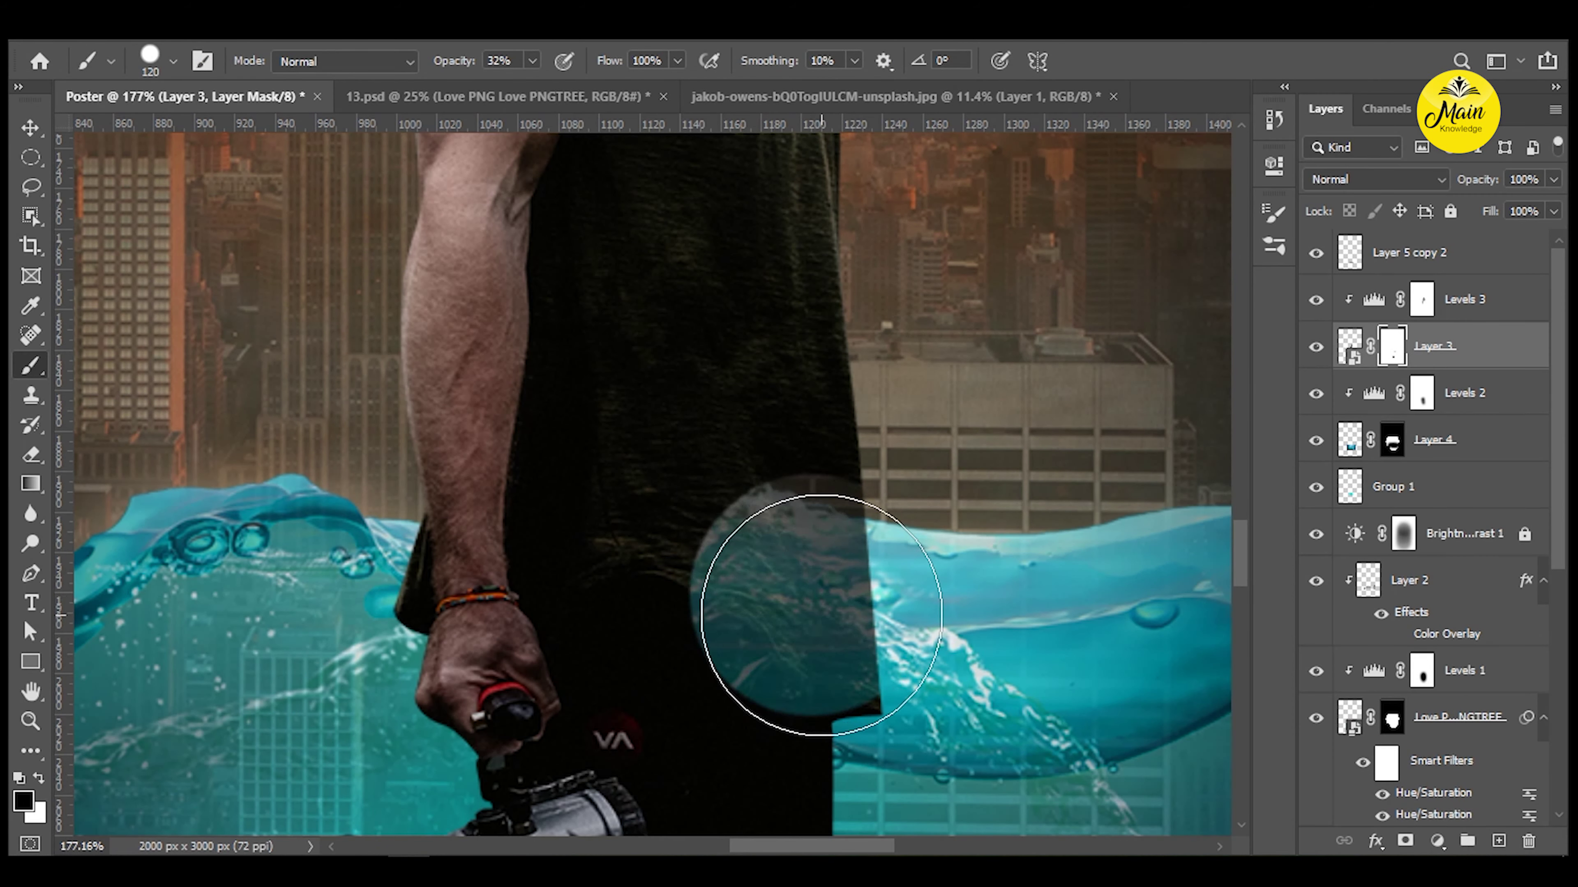
{"action": "right_click", "coordinate": [807, 615]}
{"action": "key", "text": "Return"}
{"action": "left_click_drag", "start_coordinate": [857, 591], "coordinate": [475, 669]}
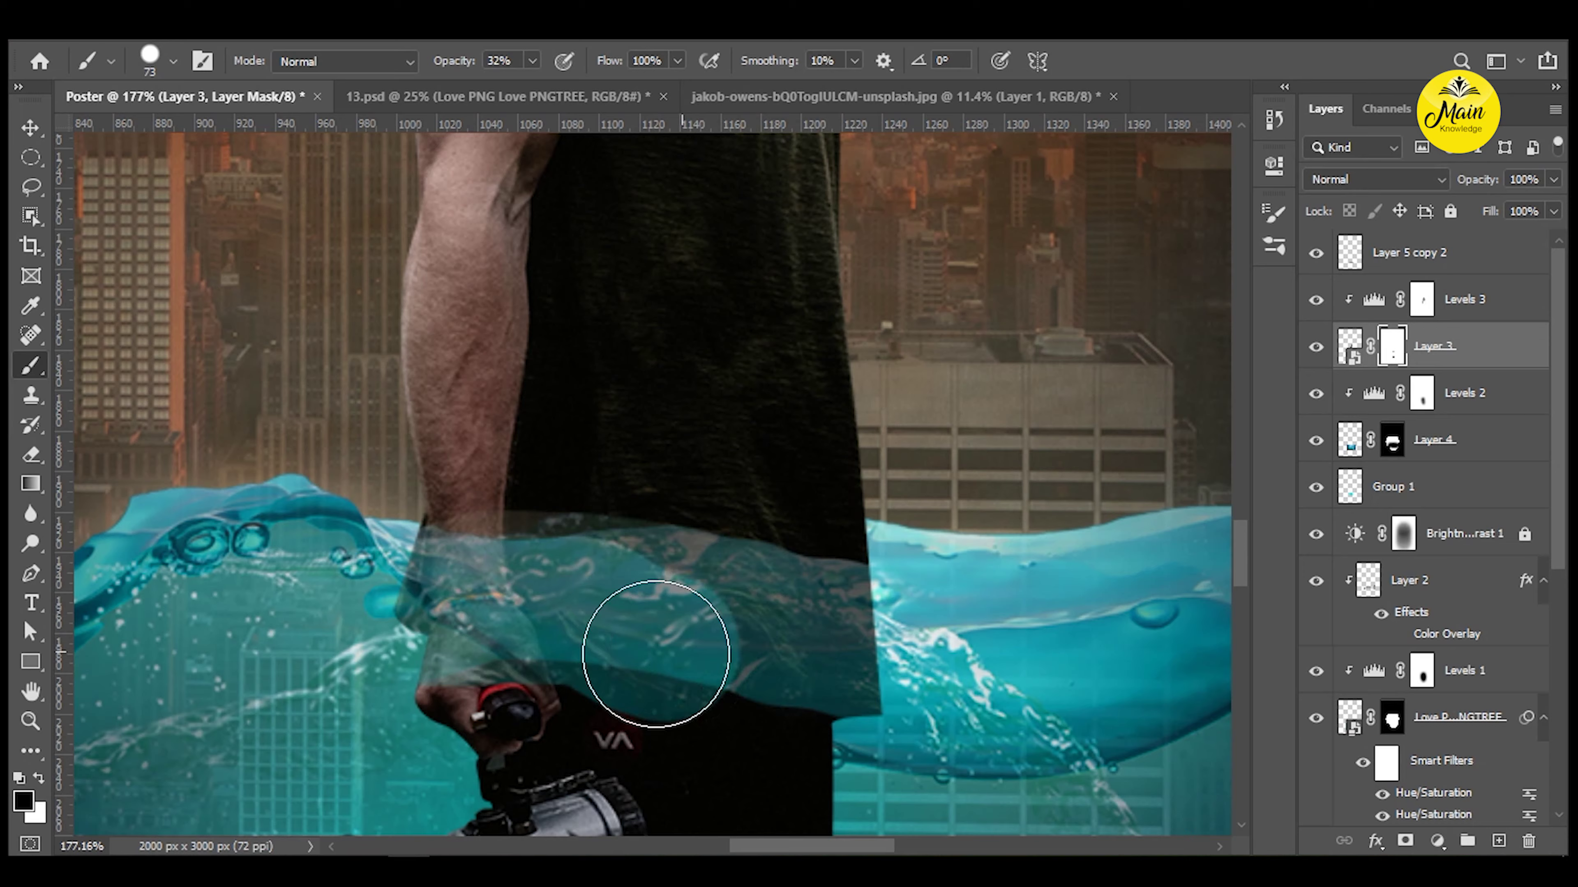
{"action": "scroll", "coordinate": [608, 652], "scroll_direction": "up", "scroll_amount": 3}
Paint the water foam across the man's shirt on Layer 3's mask.
{"action": "right_click", "coordinate": [725, 578]}
{"action": "key", "text": "Return"}
{"action": "scroll", "coordinate": [846, 510], "scroll_direction": "down", "scroll_amount": 3}
{"action": "scroll", "coordinate": [944, 442], "scroll_direction": "down", "scroll_amount": 2}
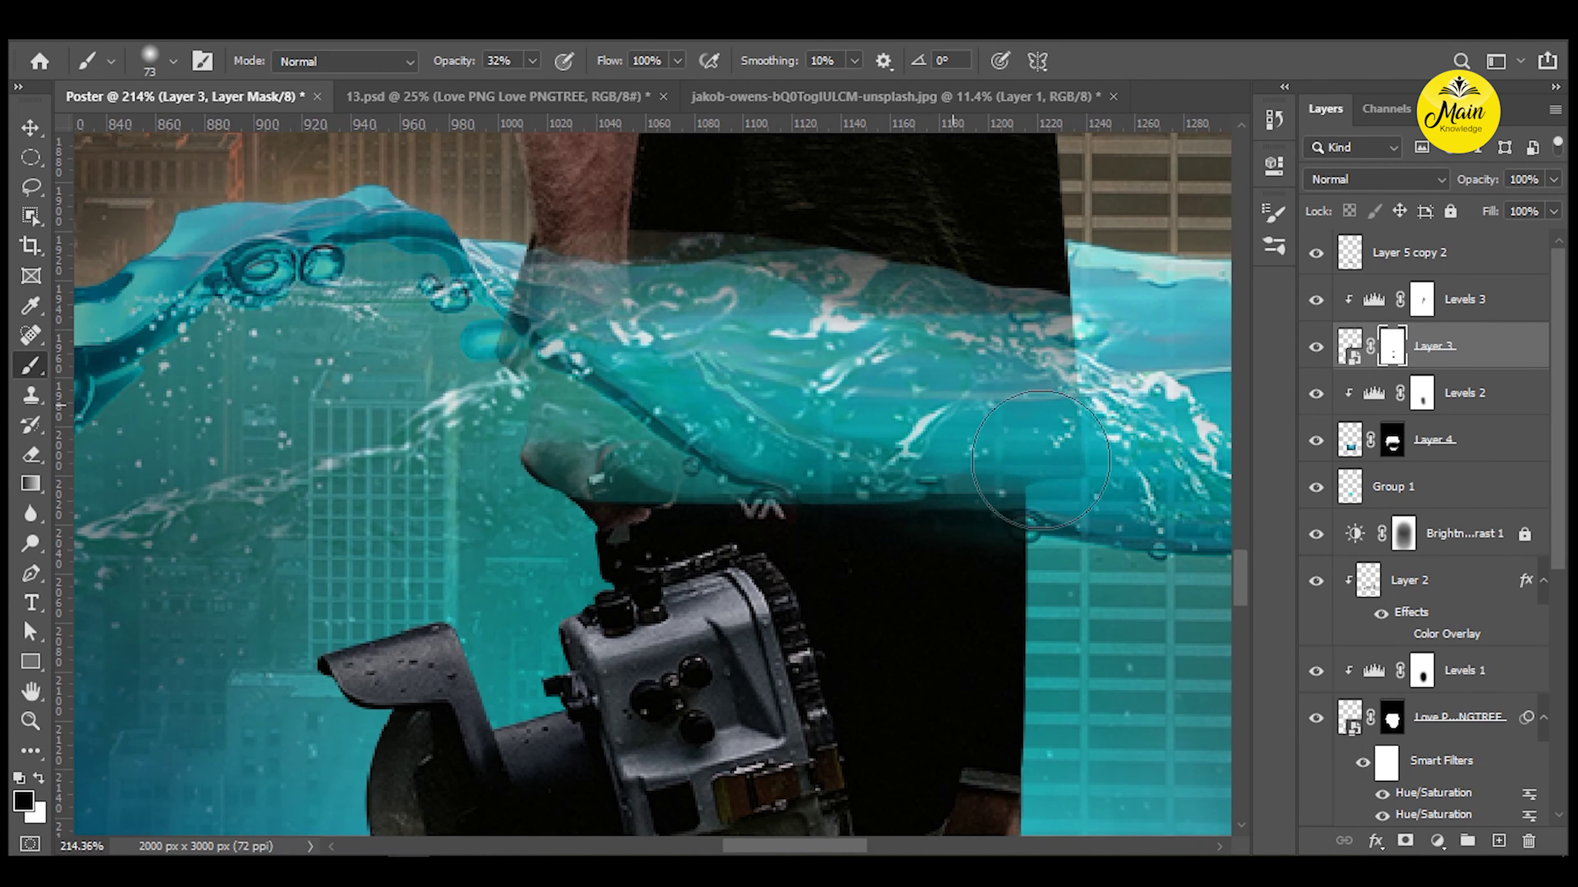
{"action": "scroll", "coordinate": [634, 429], "scroll_direction": "up", "scroll_amount": 3}
{"action": "left_click_drag", "start_coordinate": [621, 385], "coordinate": [1092, 401]}
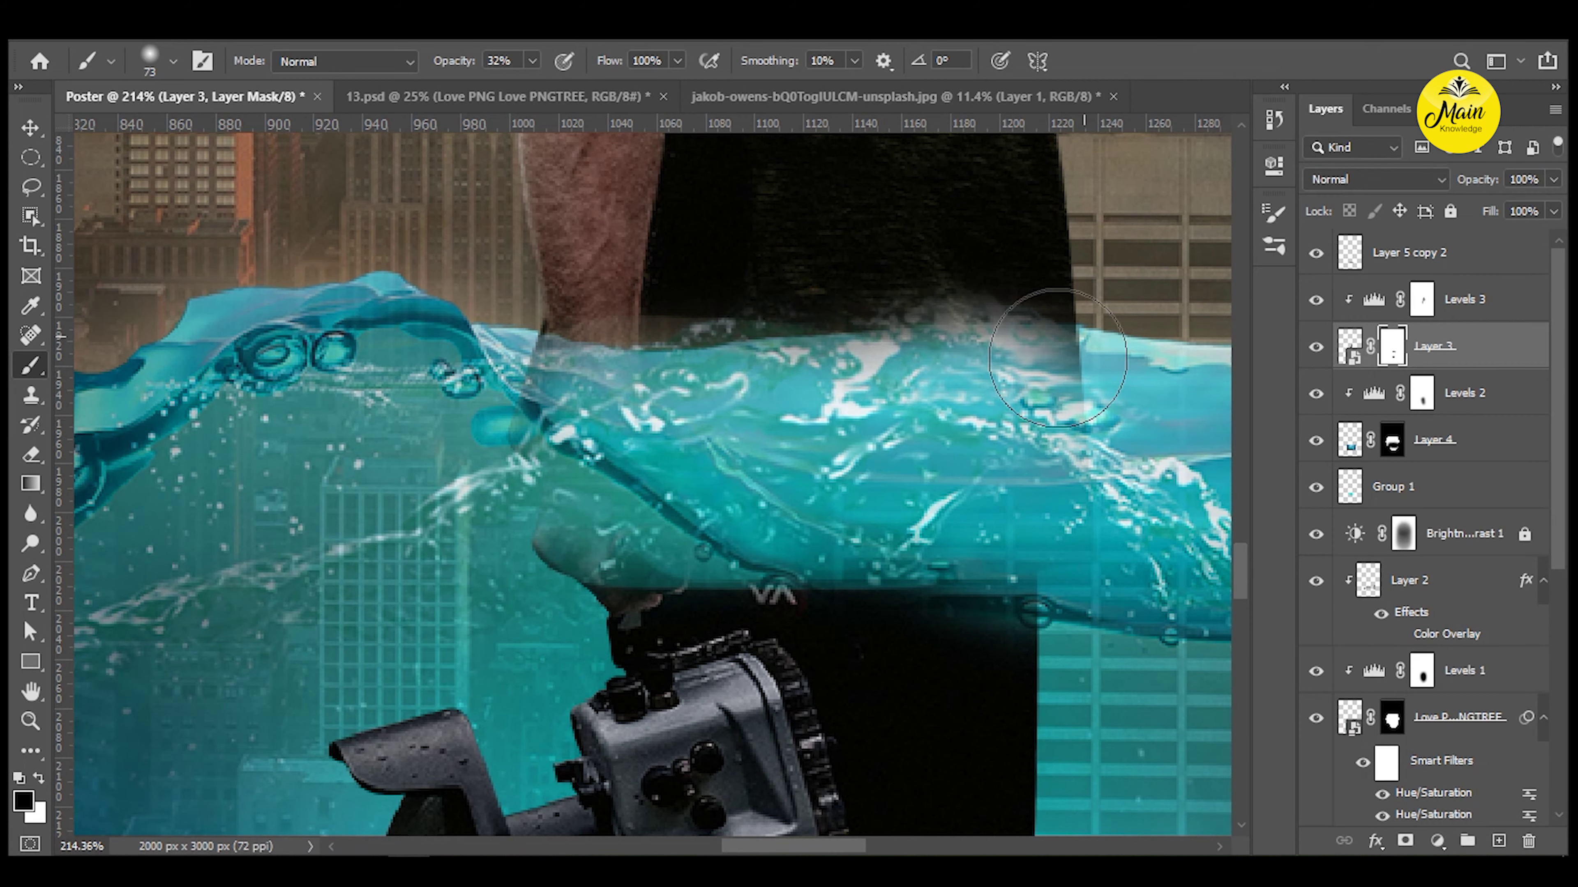
{"action": "scroll", "coordinate": [1092, 401], "scroll_direction": "down", "scroll_amount": 5}
{"action": "scroll", "coordinate": [981, 502], "scroll_direction": "up", "scroll_amount": 3}
{"action": "scroll", "coordinate": [981, 502], "scroll_direction": "up", "scroll_amount": 2}
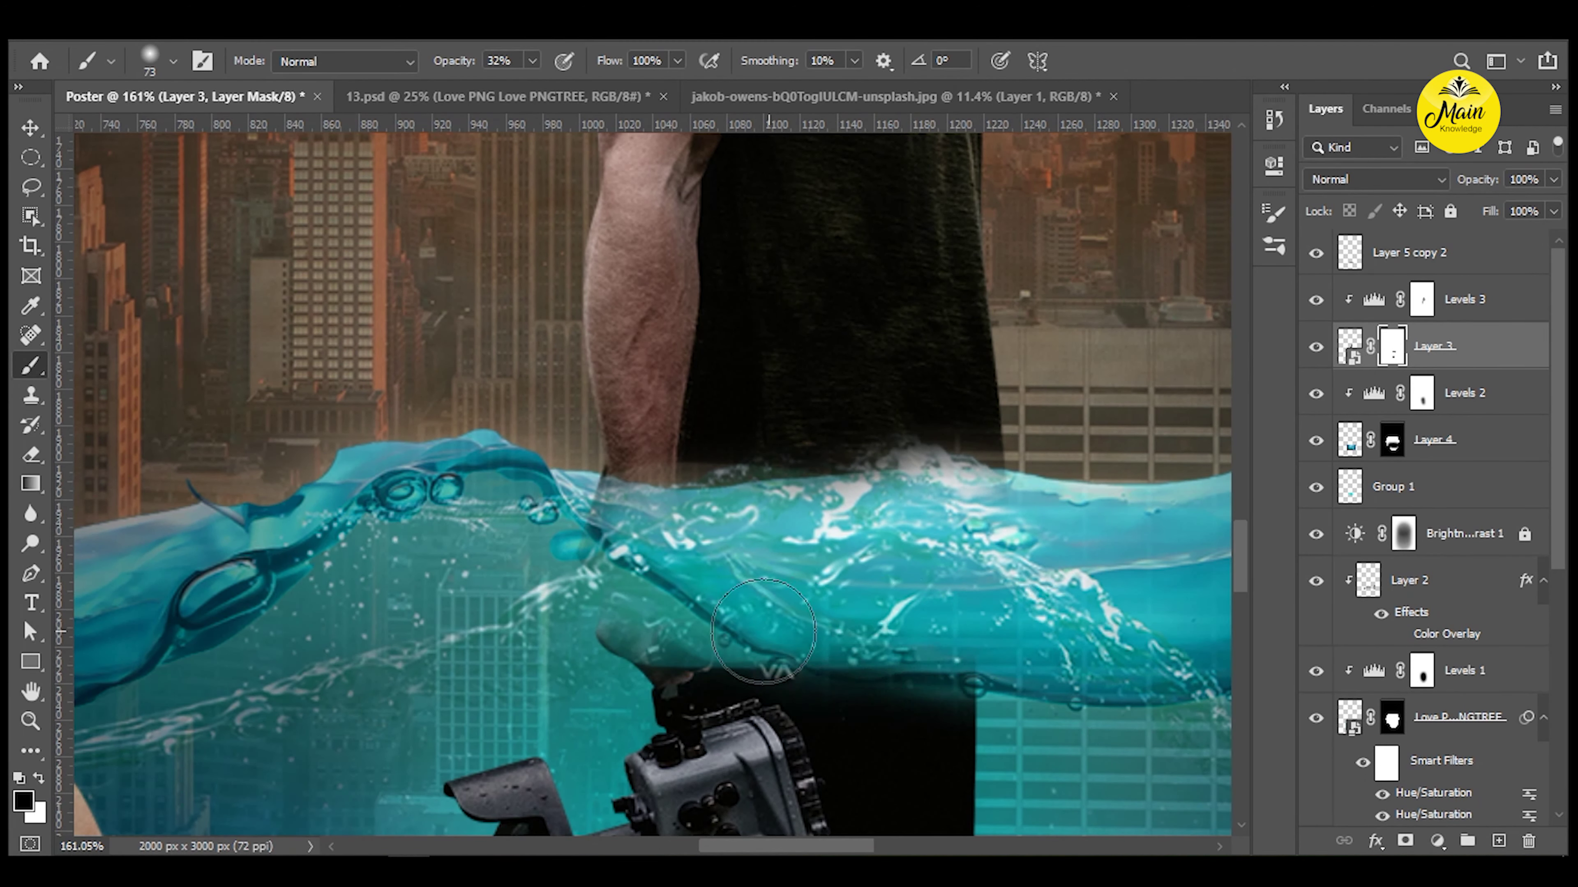
{"action": "scroll", "coordinate": [807, 634], "scroll_direction": "down", "scroll_amount": 3}
Paint white with a harder brush to restore the dark shirt above the water.
{"action": "key", "text": "x"}
{"action": "right_click", "coordinate": [810, 606]}
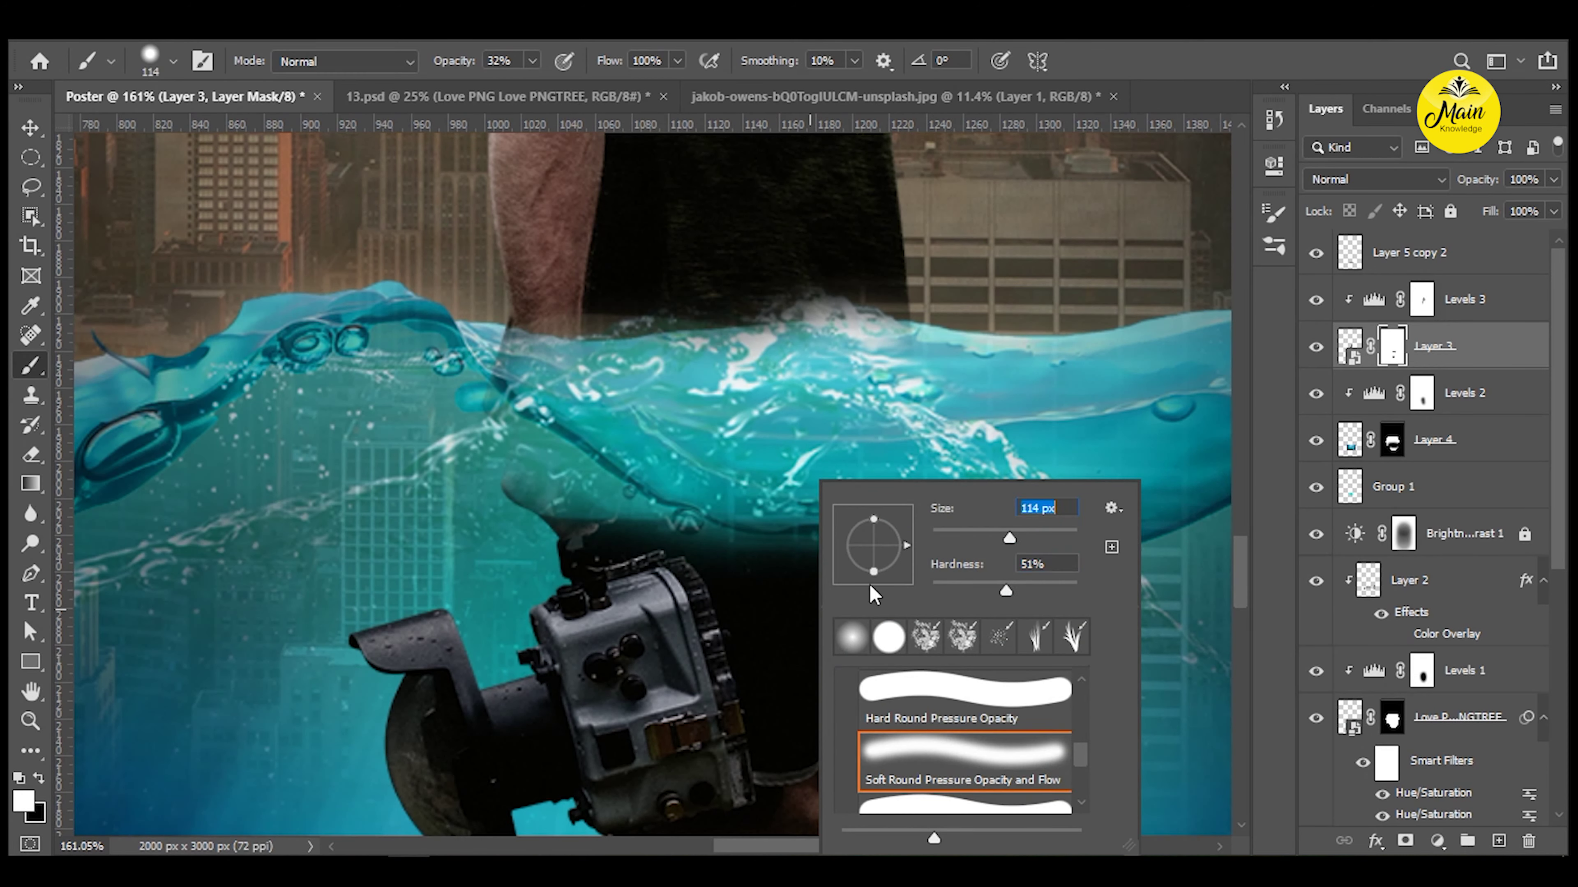
{"action": "key", "text": "Return"}
{"action": "scroll", "coordinate": [881, 616], "scroll_direction": "up", "scroll_amount": 3}
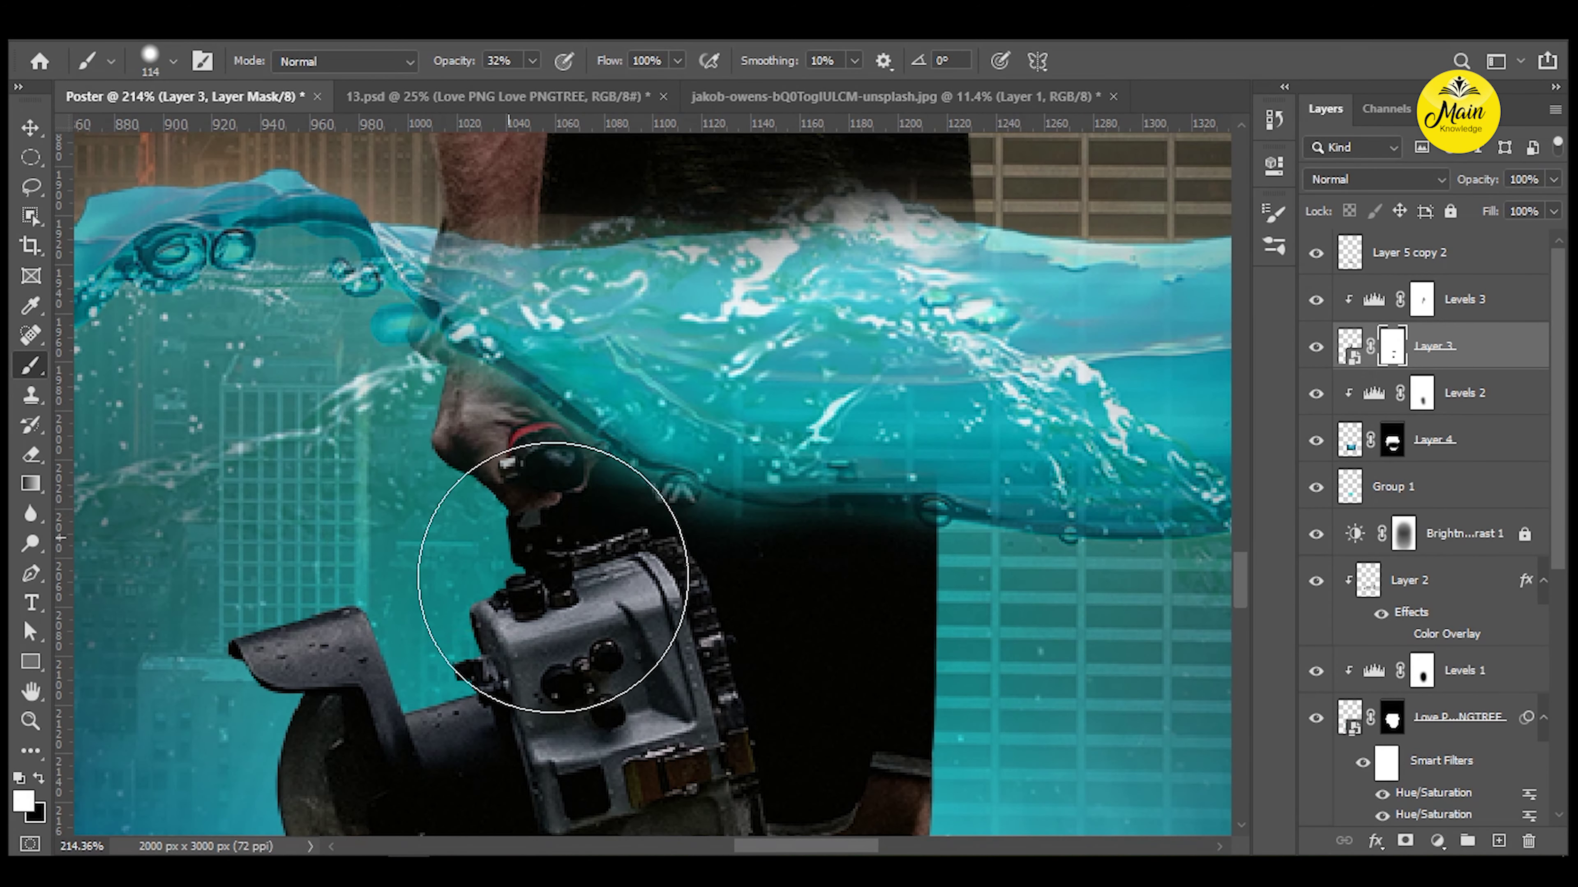
{"action": "right_click", "coordinate": [951, 632]}
{"action": "key", "text": "Return"}
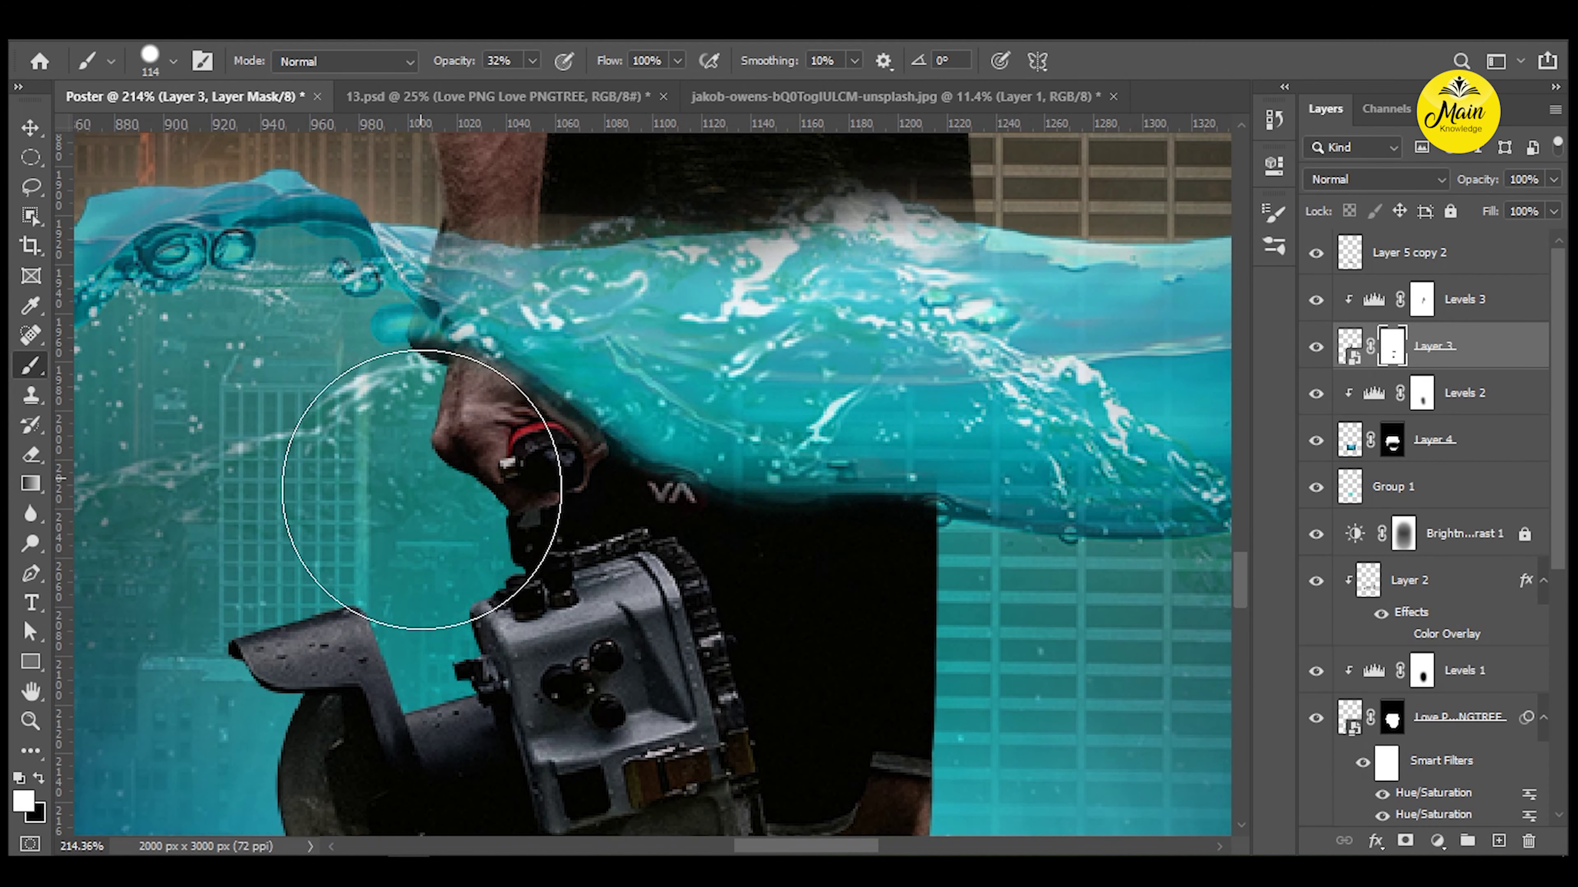
{"action": "scroll", "coordinate": [422, 489], "scroll_direction": "up", "scroll_amount": 5}
{"action": "left_click_drag", "start_coordinate": [535, 353], "coordinate": [802, 461]}
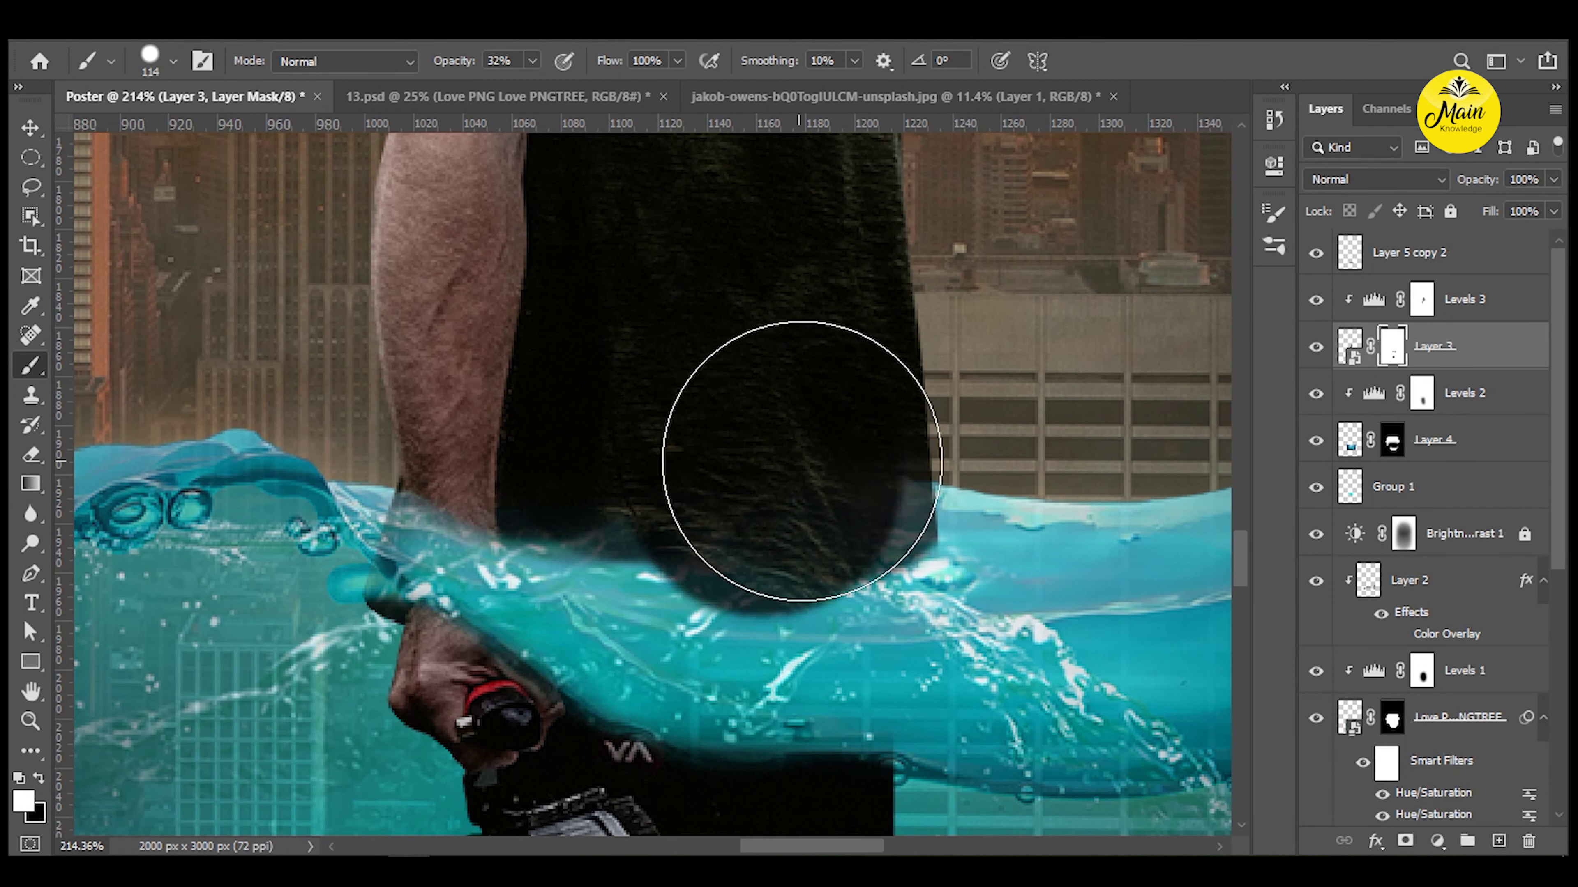
{"action": "scroll", "coordinate": [961, 478], "scroll_direction": "down", "scroll_amount": 3}
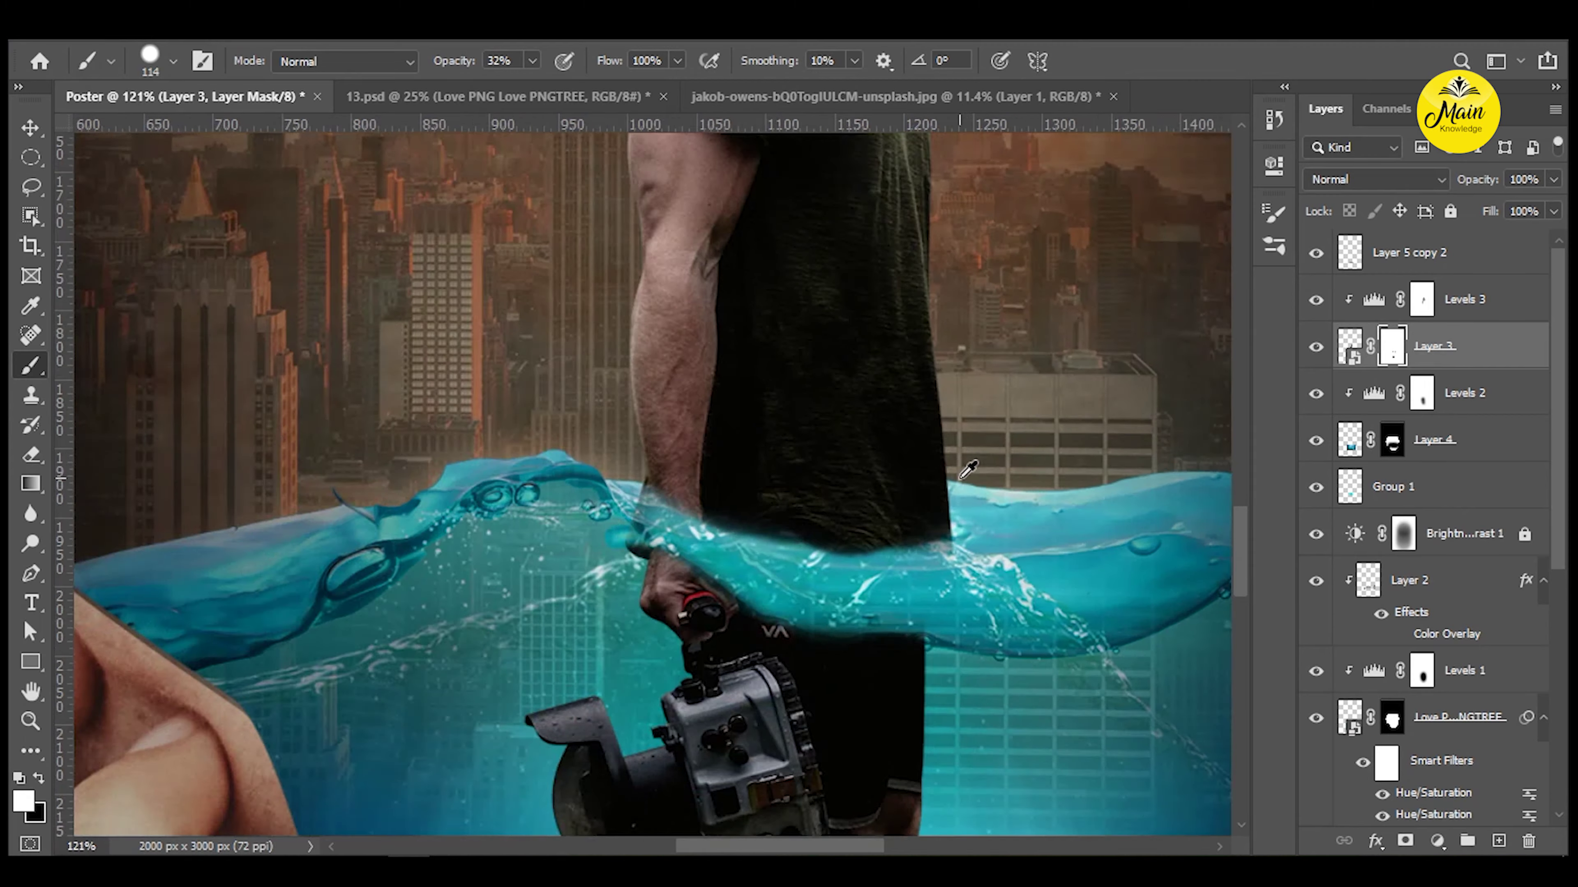
{"action": "scroll", "coordinate": [967, 470], "scroll_direction": "down", "scroll_amount": 5}
{"action": "scroll", "coordinate": [961, 541], "scroll_direction": "up", "scroll_amount": 6}
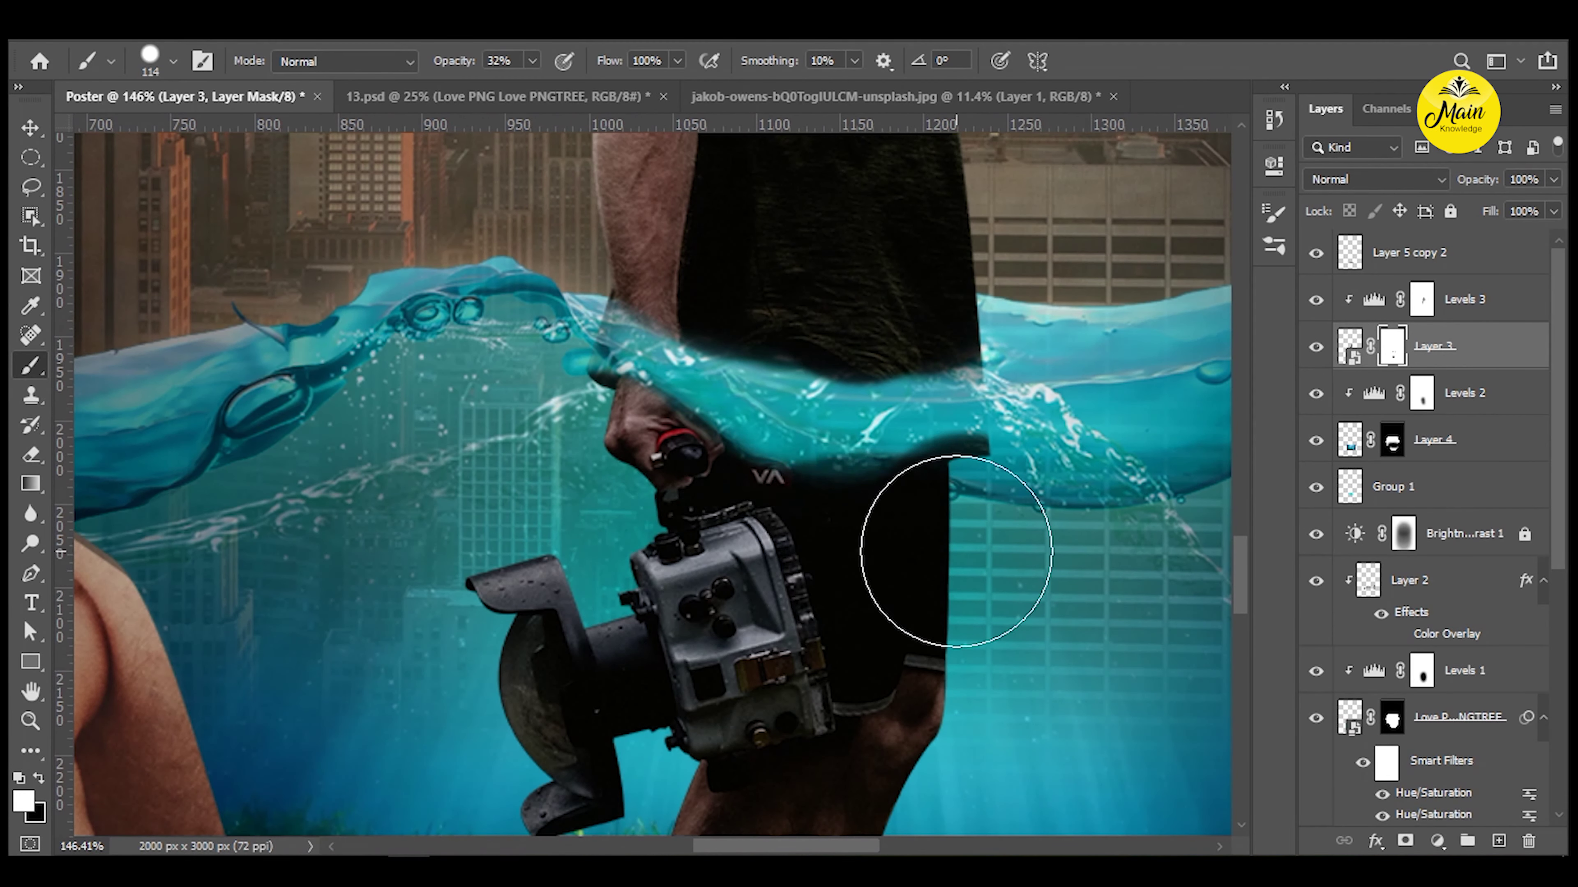
{"action": "scroll", "coordinate": [956, 551], "scroll_direction": "down", "scroll_amount": 5}
{"action": "scroll", "coordinate": [955, 564], "scroll_direction": "up", "scroll_amount": 6}
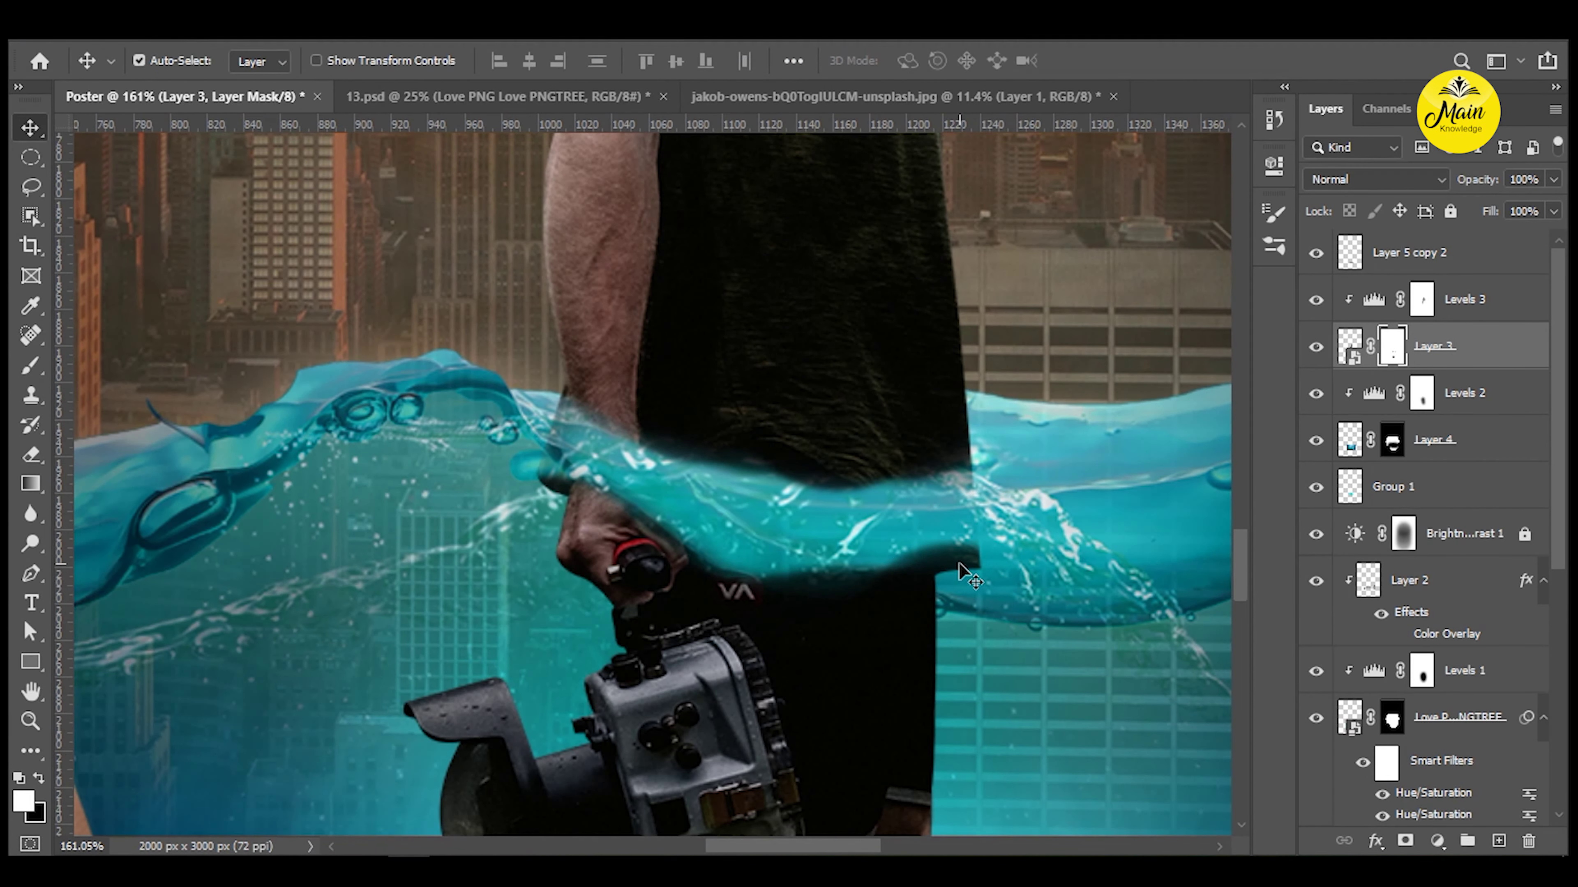
Paint black with a 37 px brush to reveal water along the shirt's lower edge and hand.
{"action": "key", "text": "b"}
{"action": "right_click", "coordinate": [959, 561]}
{"action": "key", "text": "Escape"}
{"action": "key", "text": "x"}
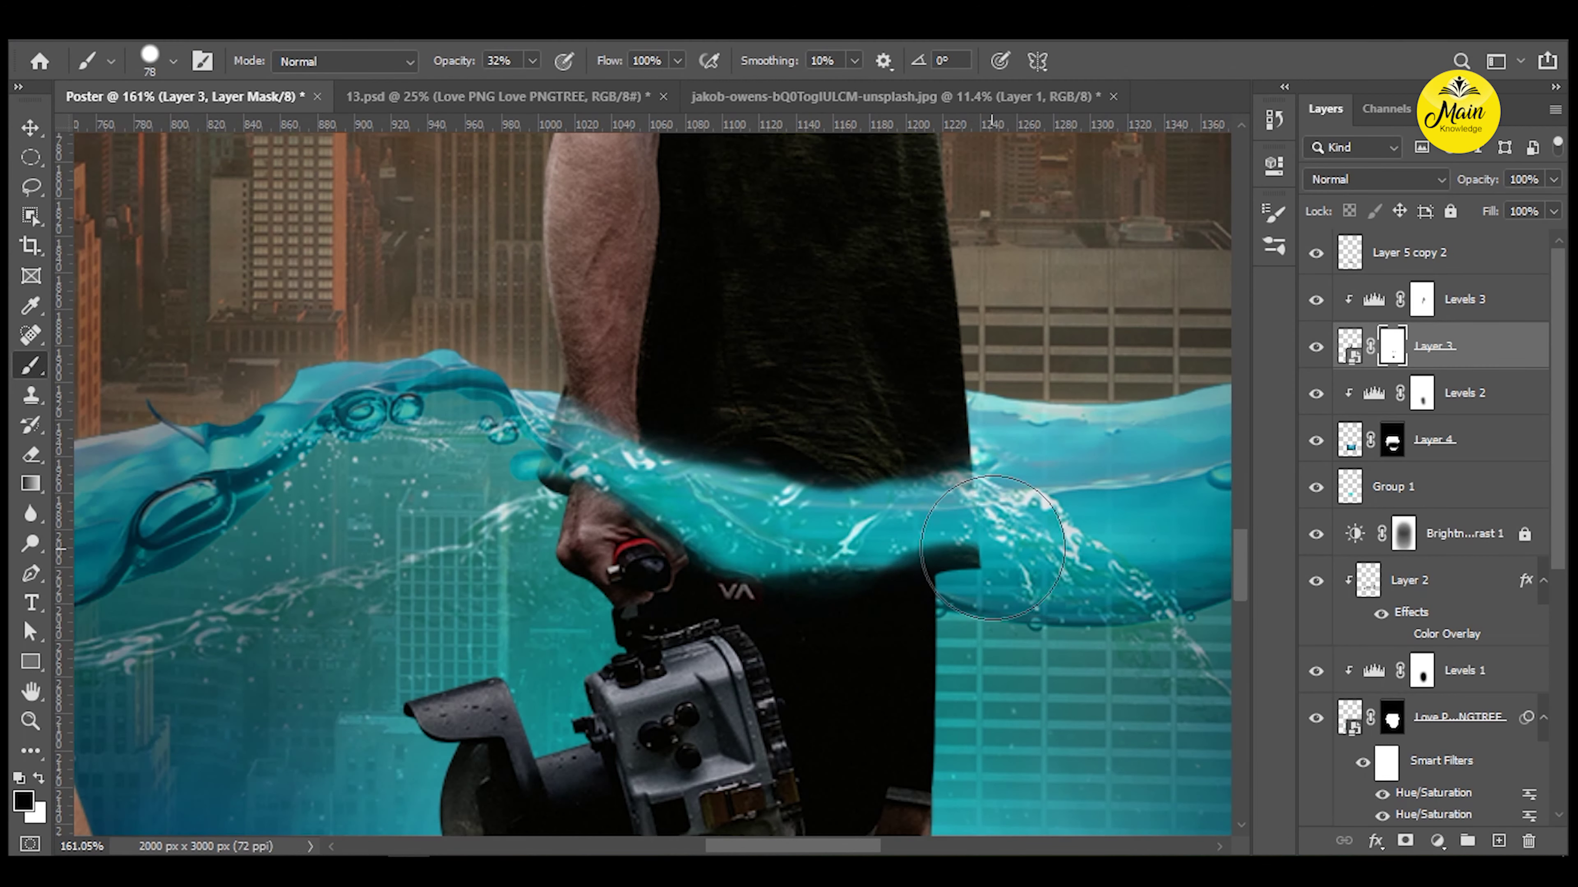
{"action": "right_click", "coordinate": [987, 553]}
{"action": "key", "text": "Escape"}
{"action": "scroll", "coordinate": [410, 198], "scroll_direction": "up", "scroll_amount": 4}
{"action": "left_click_drag", "start_coordinate": [813, 419], "coordinate": [946, 463]}
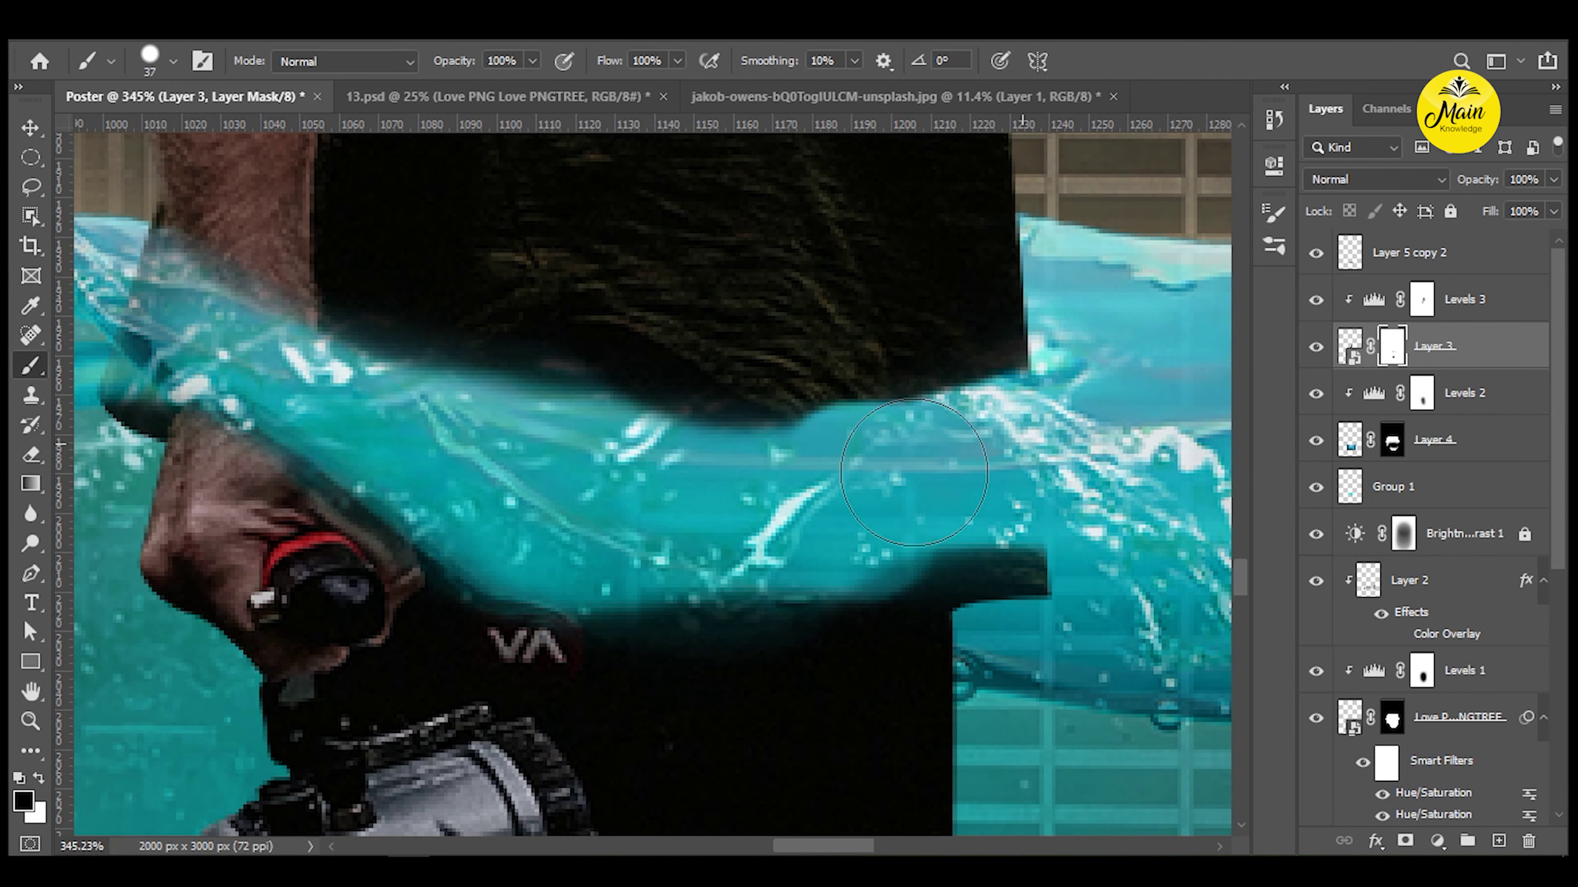
{"action": "left_click_drag", "start_coordinate": [380, 417], "coordinate": [662, 609]}
{"action": "scroll", "coordinate": [573, 524], "scroll_direction": "down", "scroll_amount": 5}
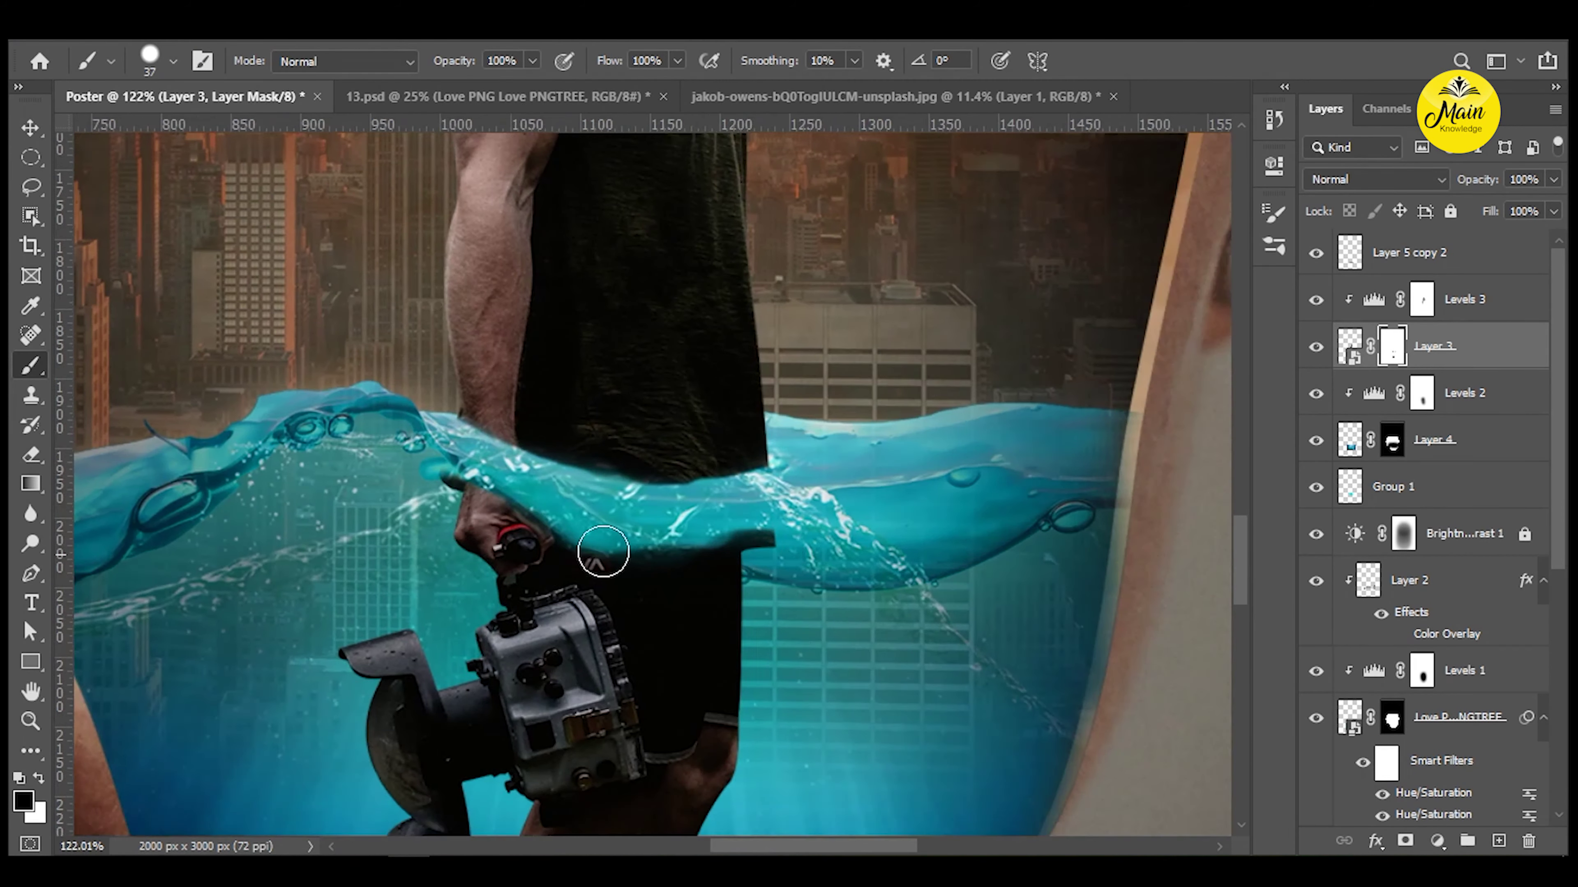
{"action": "scroll", "coordinate": [572, 524], "scroll_direction": "up", "scroll_amount": 5}
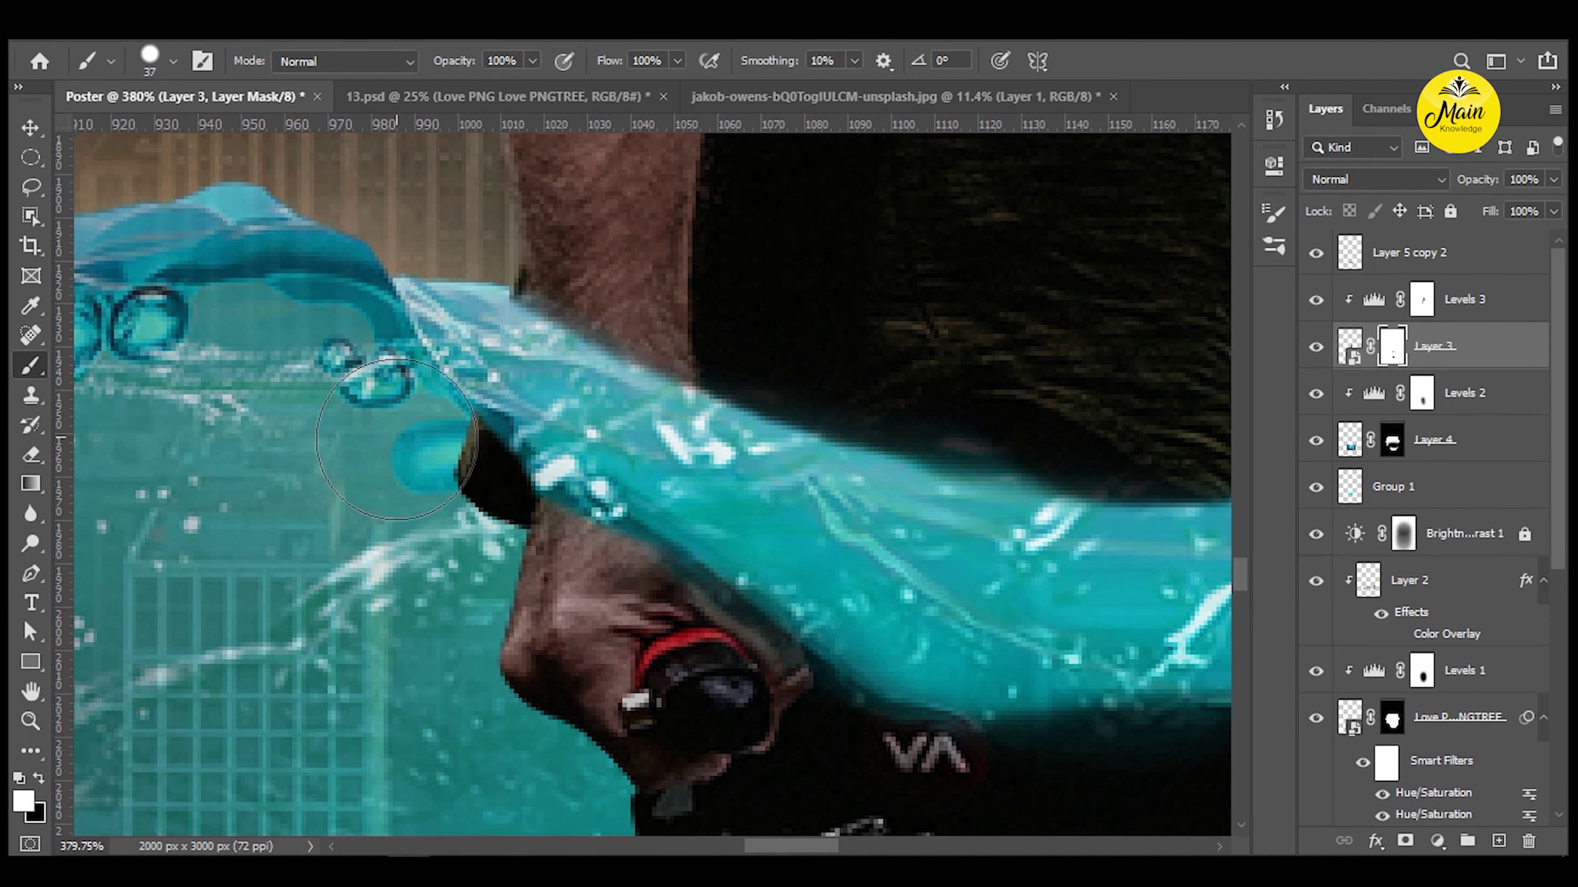
Refine the water edge near the hand, undoing a stray mask stroke.
{"action": "left_click_drag", "start_coordinate": [845, 485], "coordinate": [483, 426]}
{"action": "left_click_drag", "start_coordinate": [482, 525], "coordinate": [721, 522]}
{"action": "key", "text": "ctrl+z"}
{"action": "key", "text": "x"}
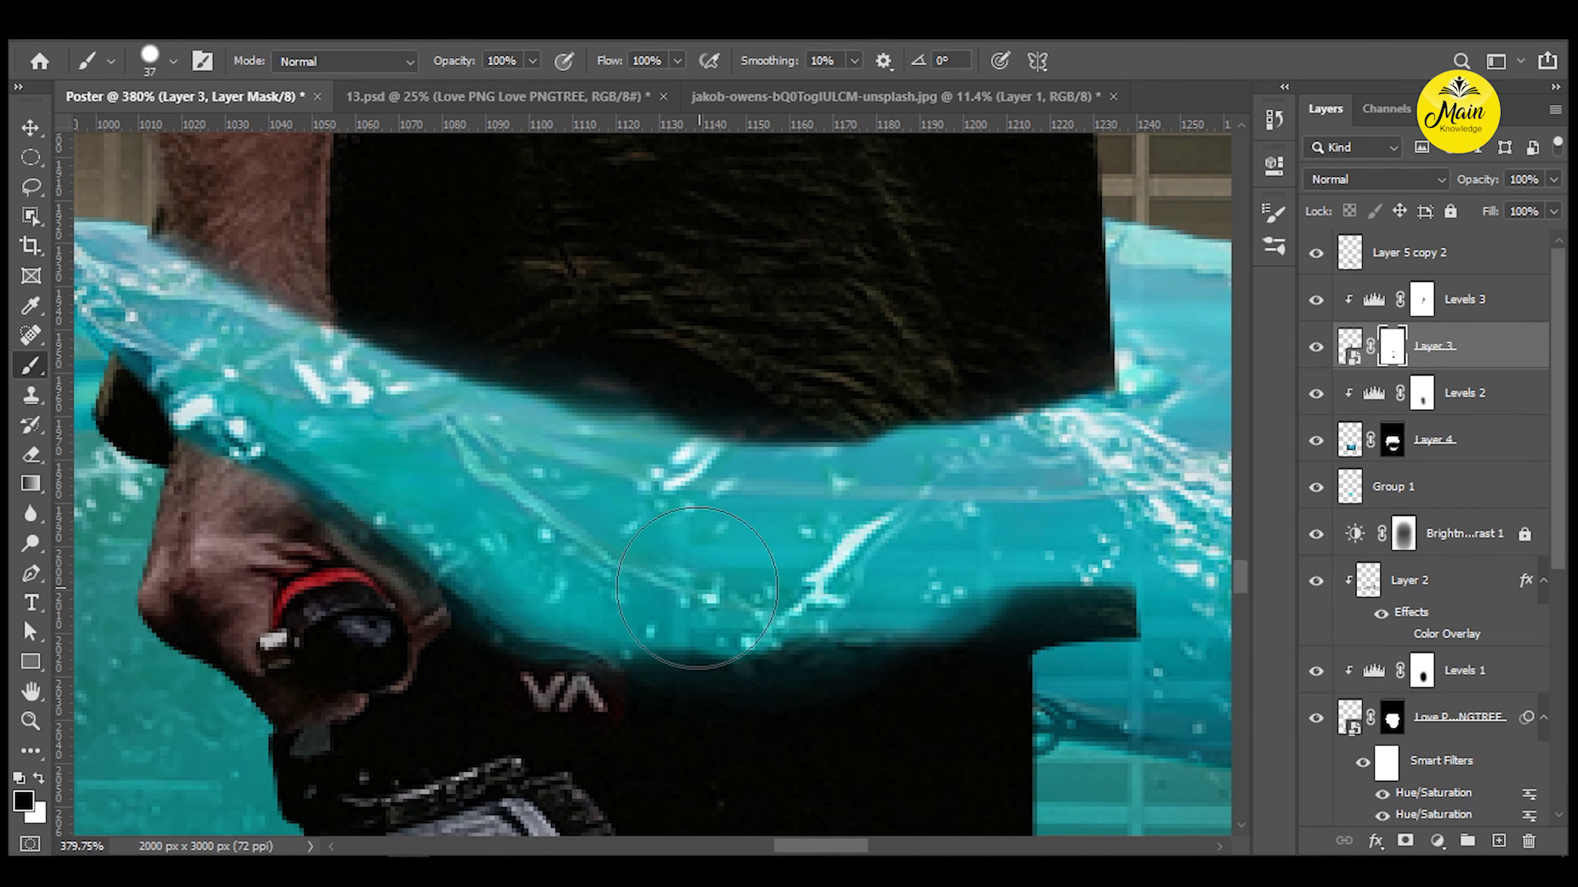
{"action": "scroll", "coordinate": [745, 520], "scroll_direction": "down", "scroll_amount": 2}
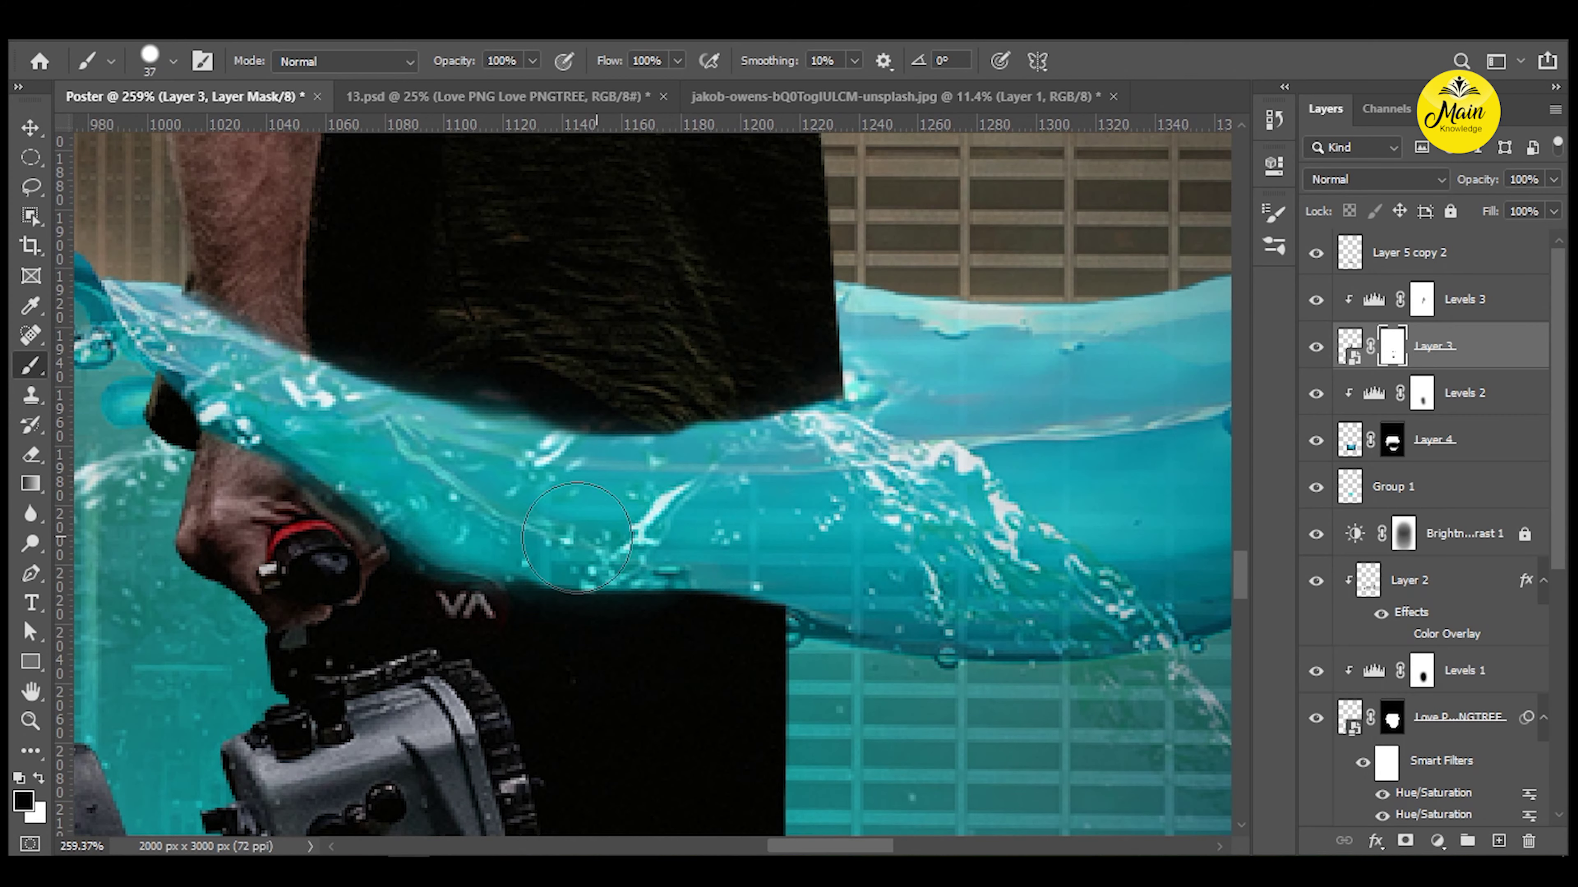
{"action": "scroll", "coordinate": [428, 491], "scroll_direction": "down", "scroll_amount": 5}
{"action": "scroll", "coordinate": [767, 570], "scroll_direction": "up", "scroll_amount": 6}
{"action": "scroll", "coordinate": [879, 637], "scroll_direction": "down", "scroll_amount": 3}
{"action": "scroll", "coordinate": [803, 599], "scroll_direction": "down", "scroll_amount": 3}
{"action": "key", "text": "v"}
{"action": "scroll", "coordinate": [782, 655], "scroll_direction": "up", "scroll_amount": 4}
{"action": "left_click", "coordinate": [1349, 347]}
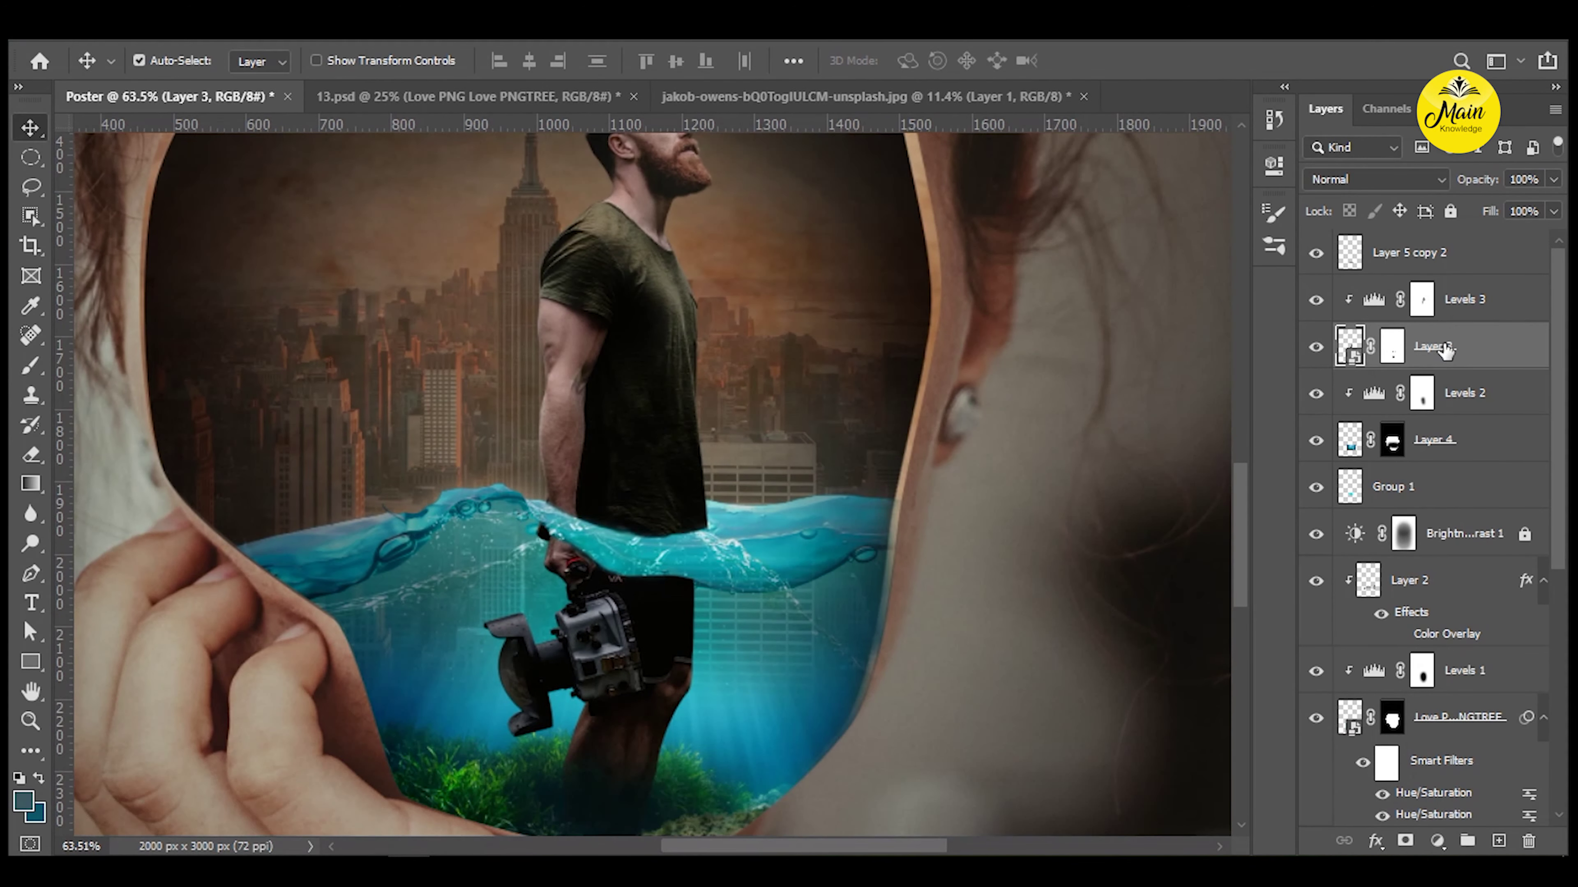
Add a Levels 4 adjustment that darkens the man, inverting its mask to hide the effect.
{"action": "left_click", "coordinate": [1438, 844]}
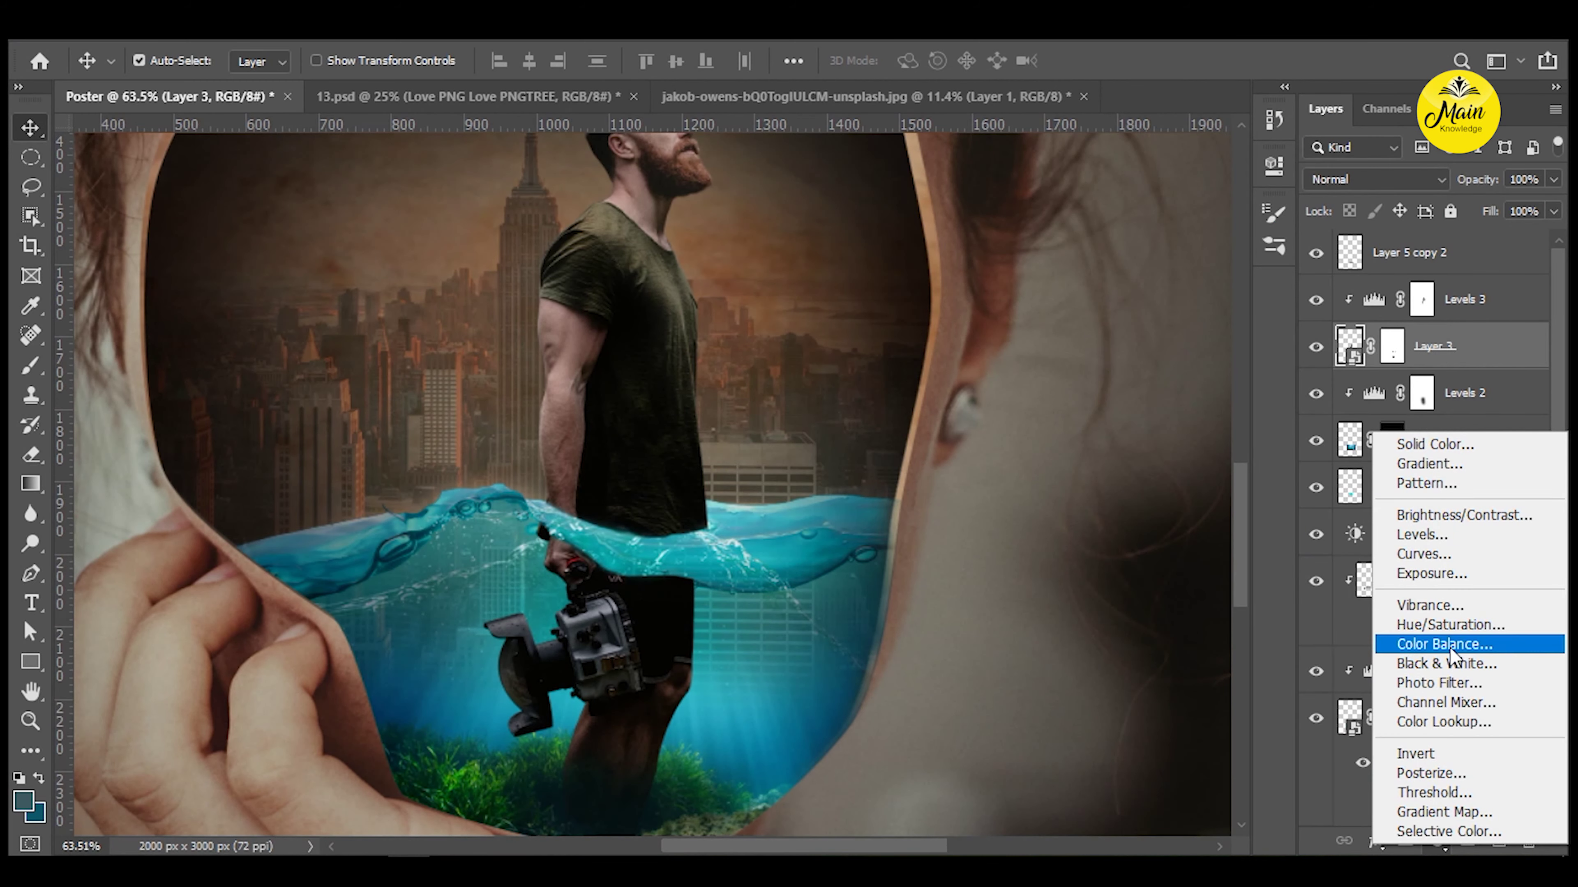
{"action": "left_click", "coordinate": [1448, 663]}
{"action": "key", "text": "ctrl+z"}
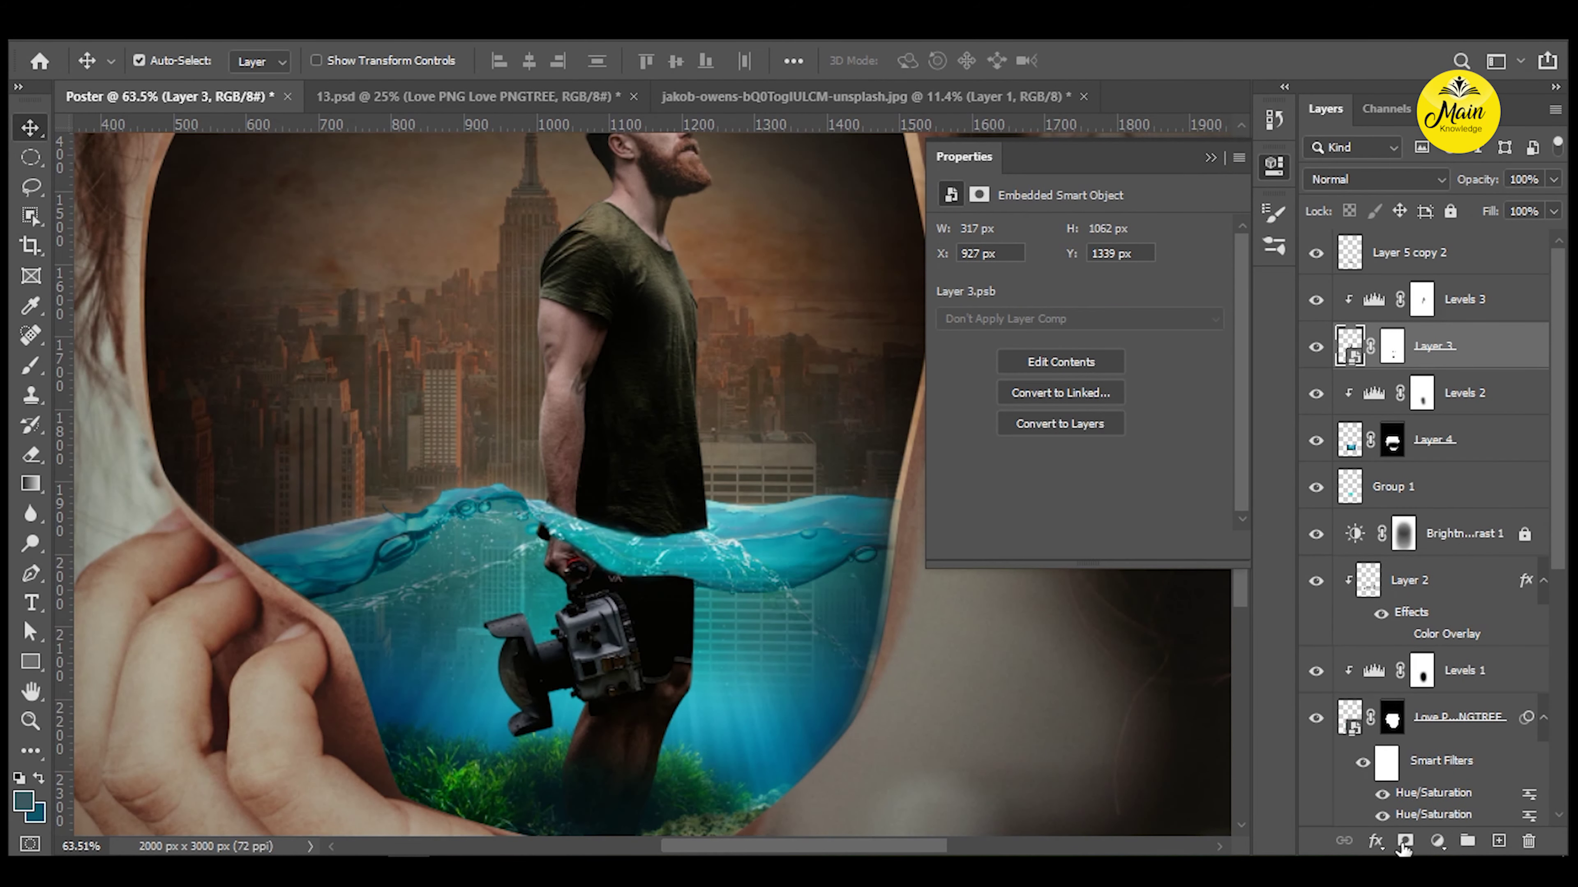
{"action": "left_click", "coordinate": [1439, 844]}
{"action": "key", "text": "Escape"}
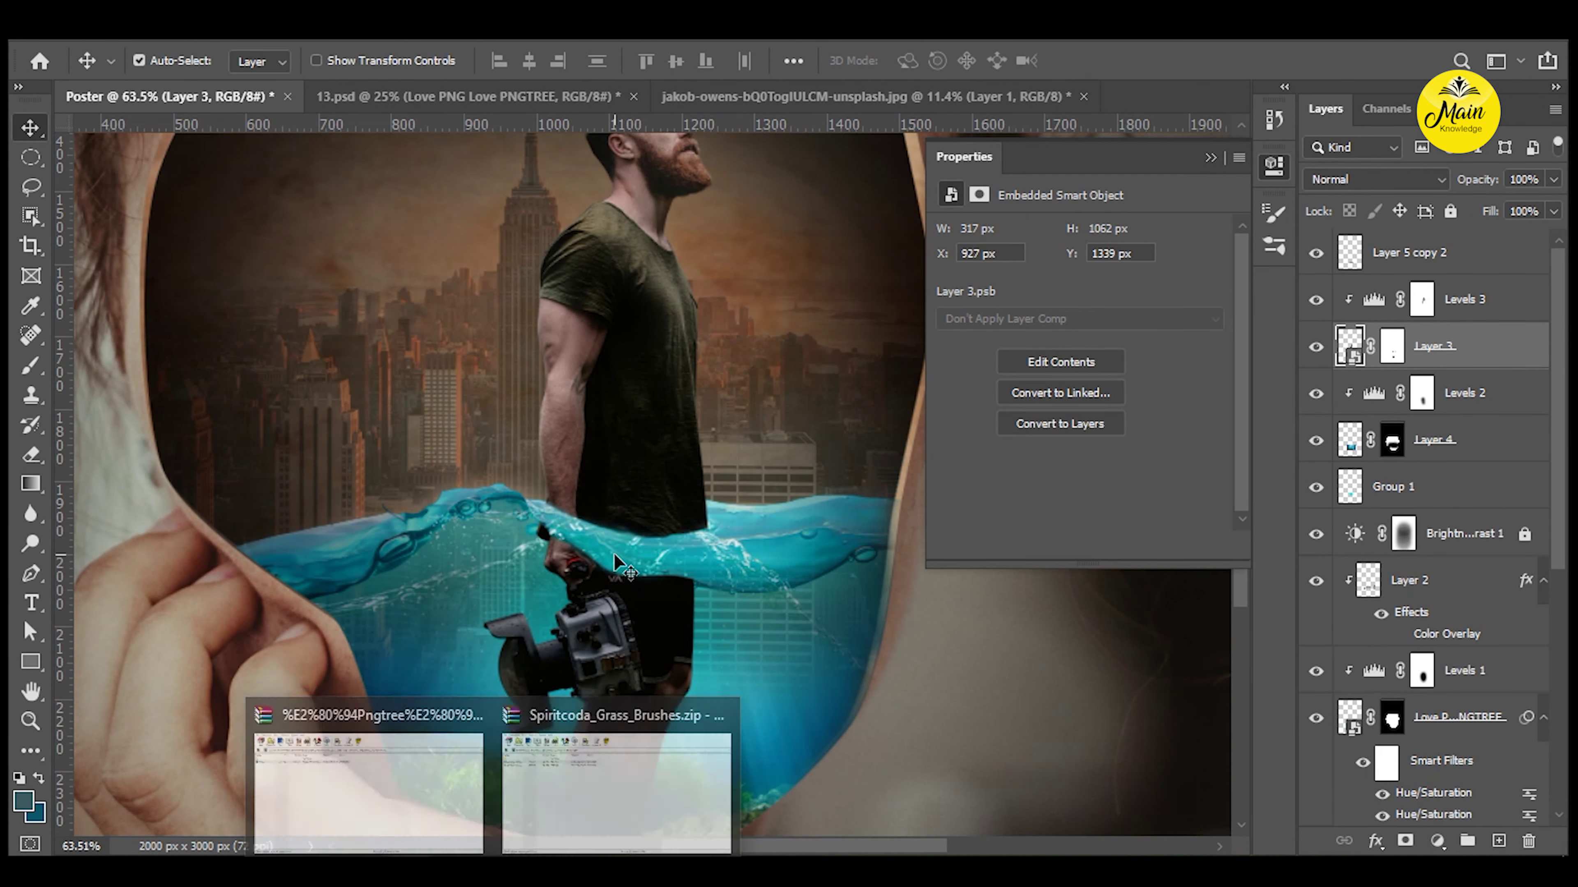
{"action": "left_click", "coordinate": [1438, 843]}
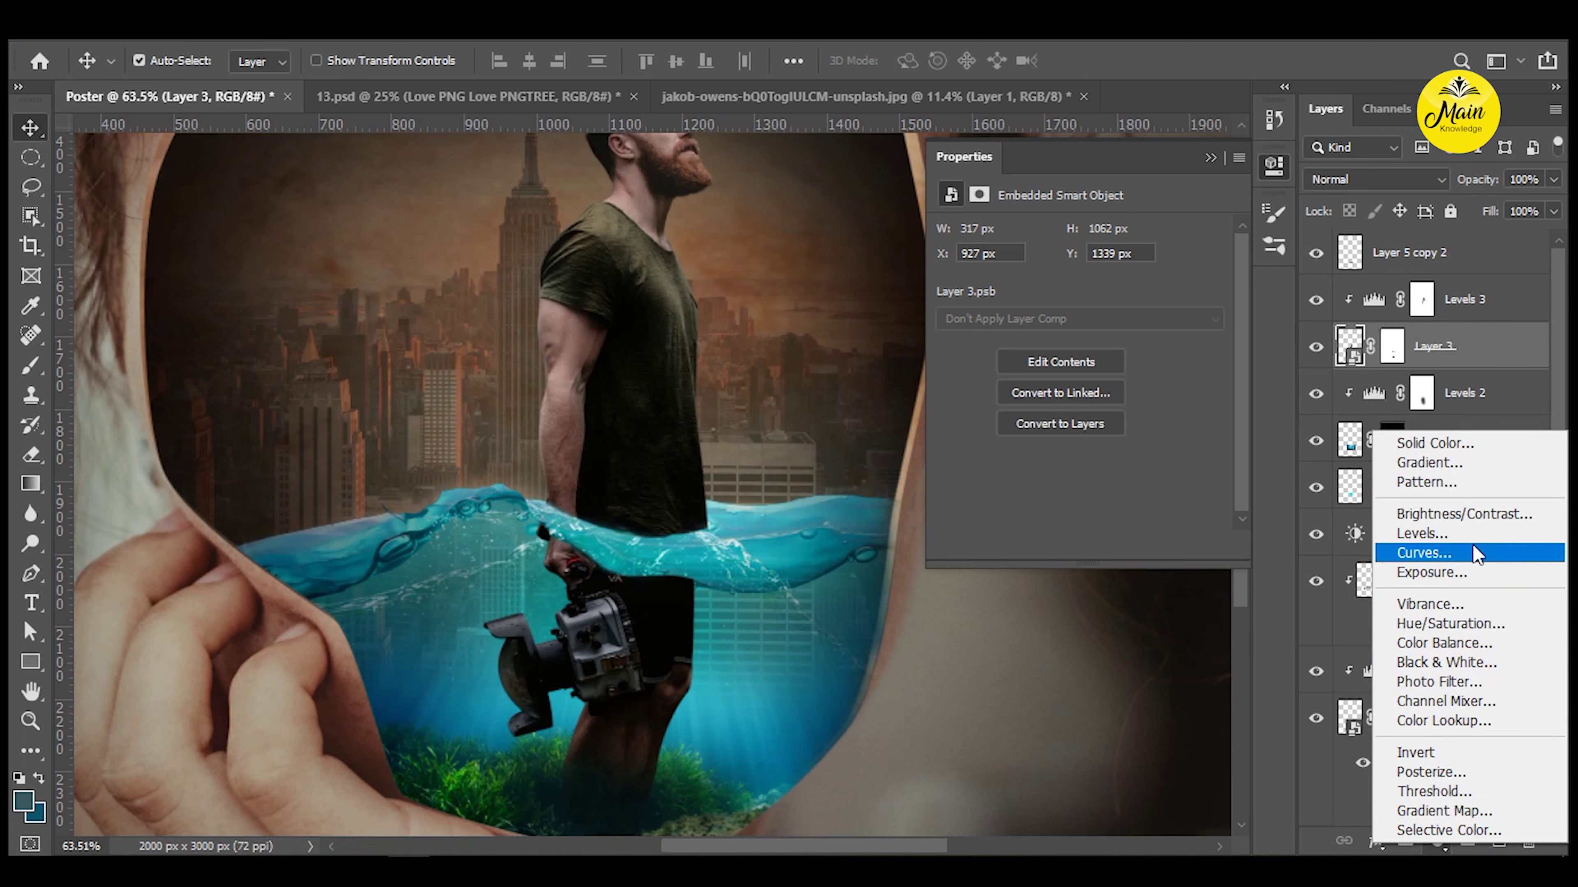
{"action": "left_click", "coordinate": [1421, 533]}
{"action": "left_click_drag", "start_coordinate": [1096, 397], "coordinate": [1187, 398]}
{"action": "key", "text": "ctrl+i"}
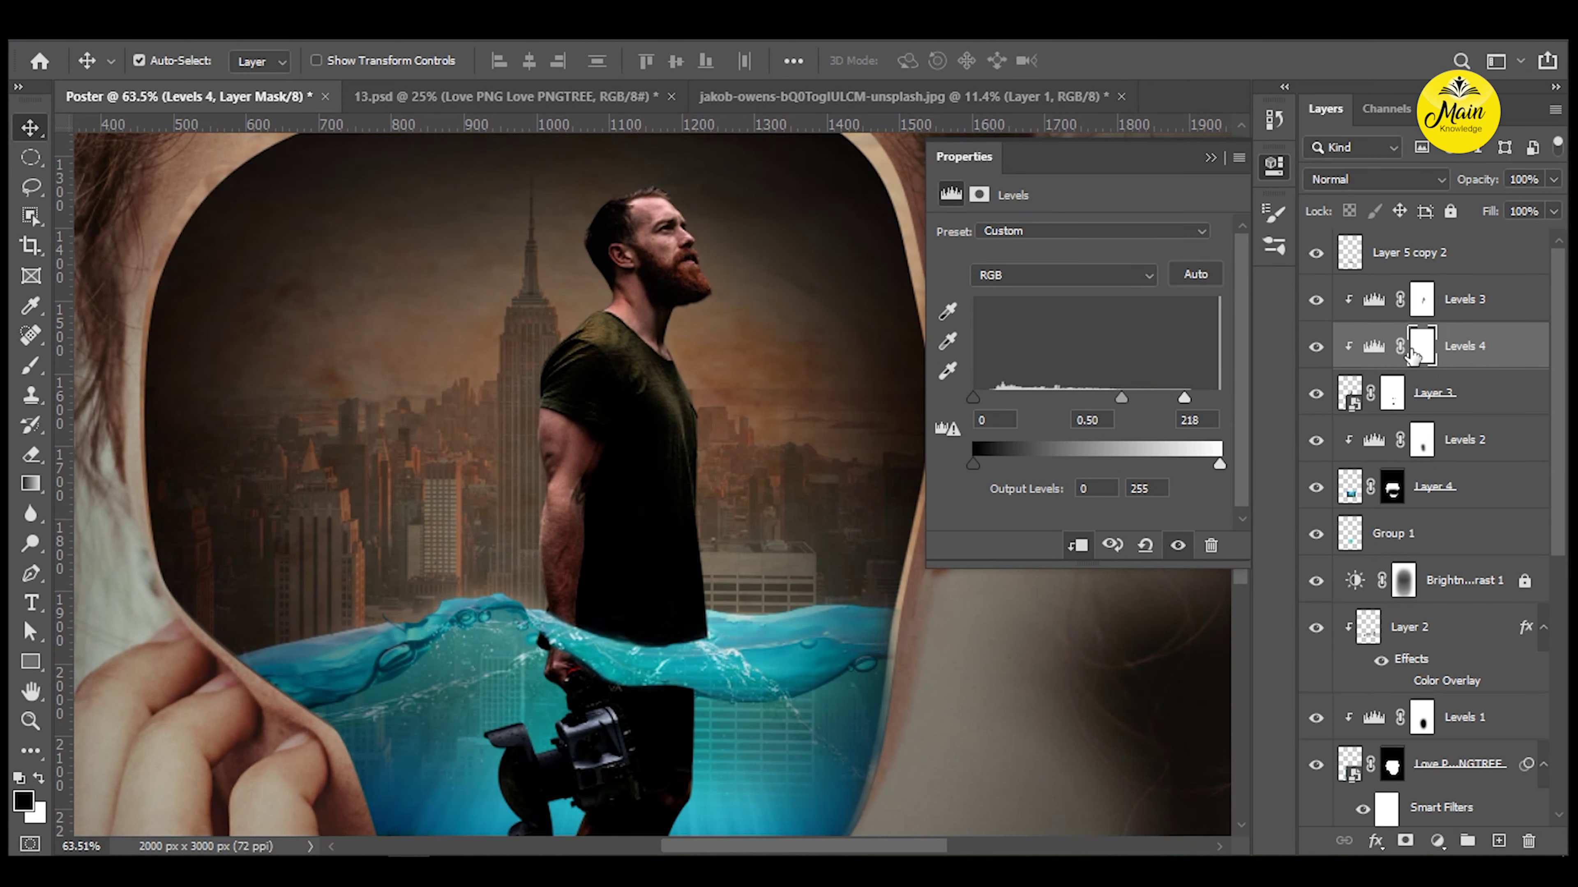
Paint white on the Levels 4 mask over the submerged leg, undoing a stray stroke.
{"action": "left_click_drag", "start_coordinate": [668, 395], "coordinate": [700, 283]}
{"action": "key", "text": "b"}
{"action": "right_click", "coordinate": [652, 483]}
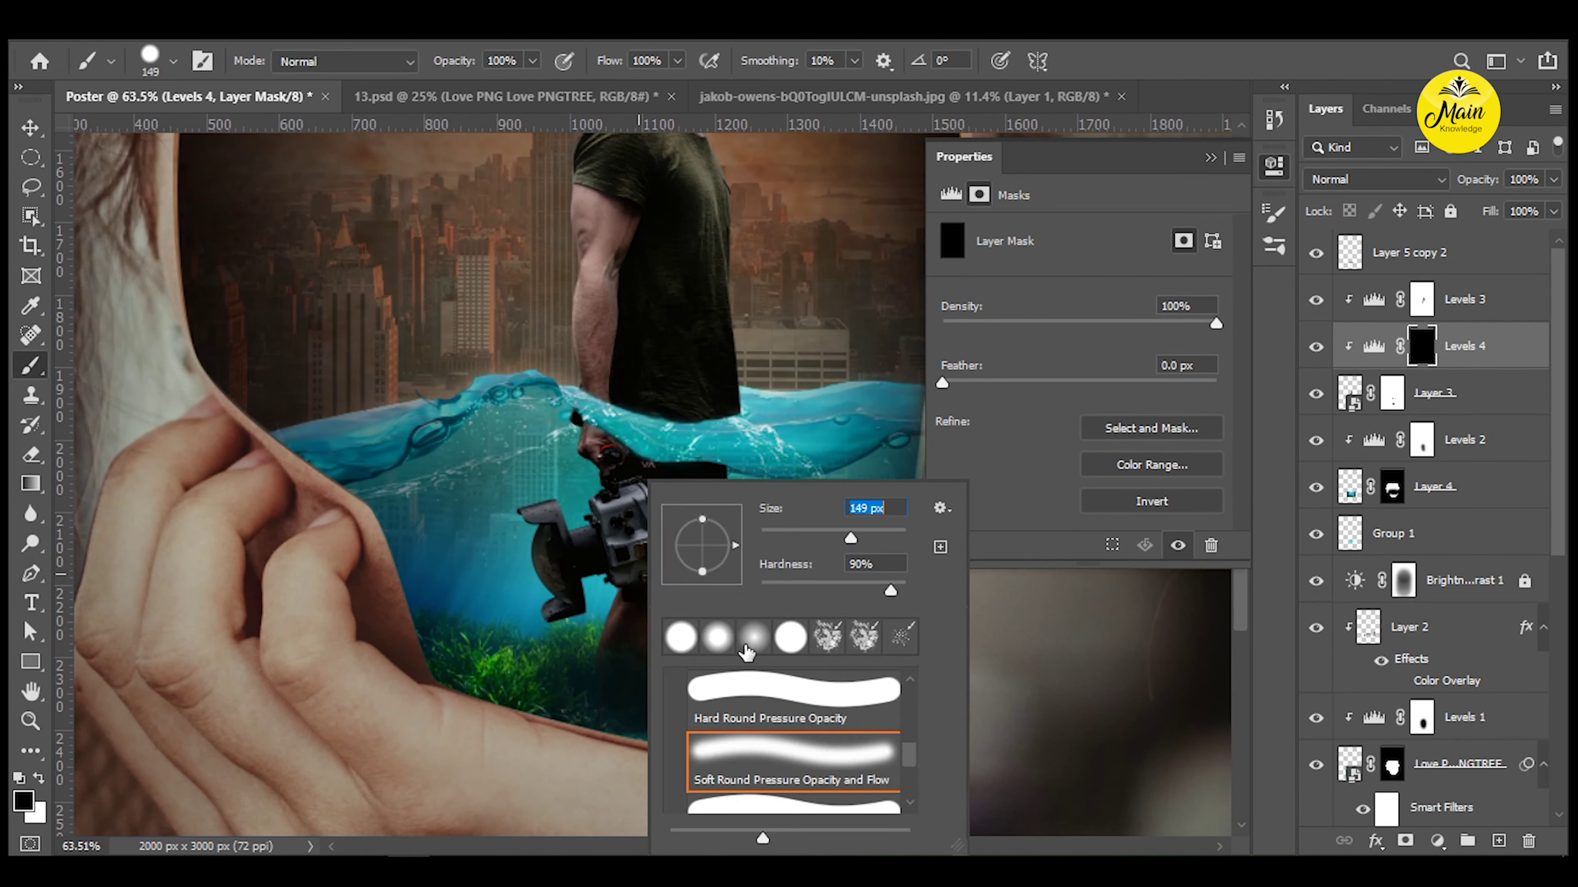
{"action": "key", "text": "Return"}
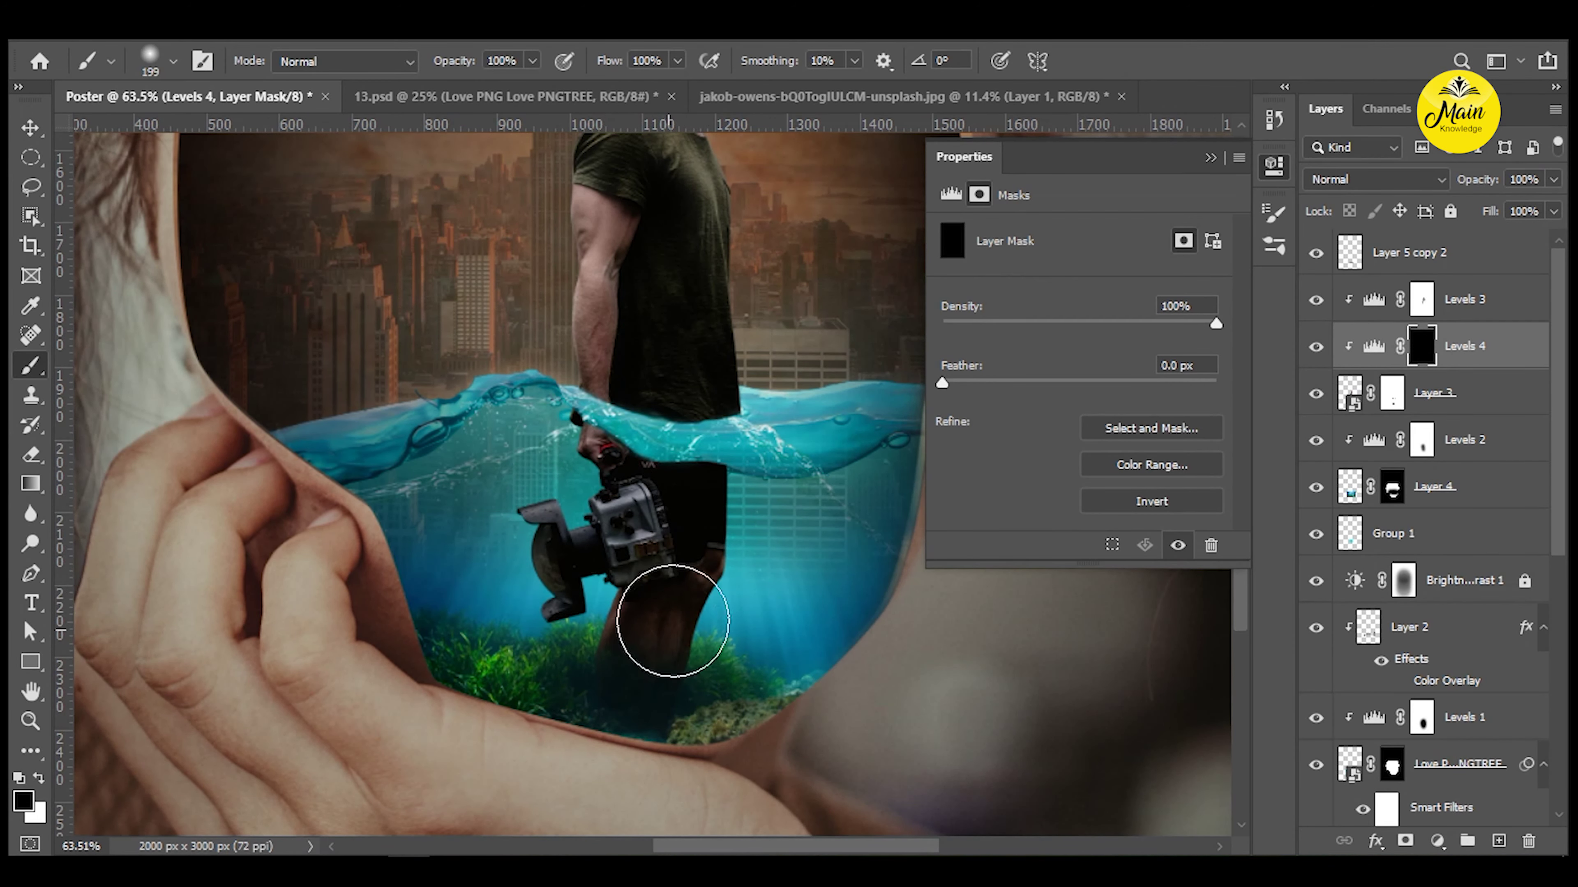
{"action": "key", "text": "v"}
{"action": "scroll", "coordinate": [728, 536], "scroll_direction": "up", "scroll_amount": 3}
{"action": "key", "text": "x"}
{"action": "left_click", "coordinate": [584, 606]}
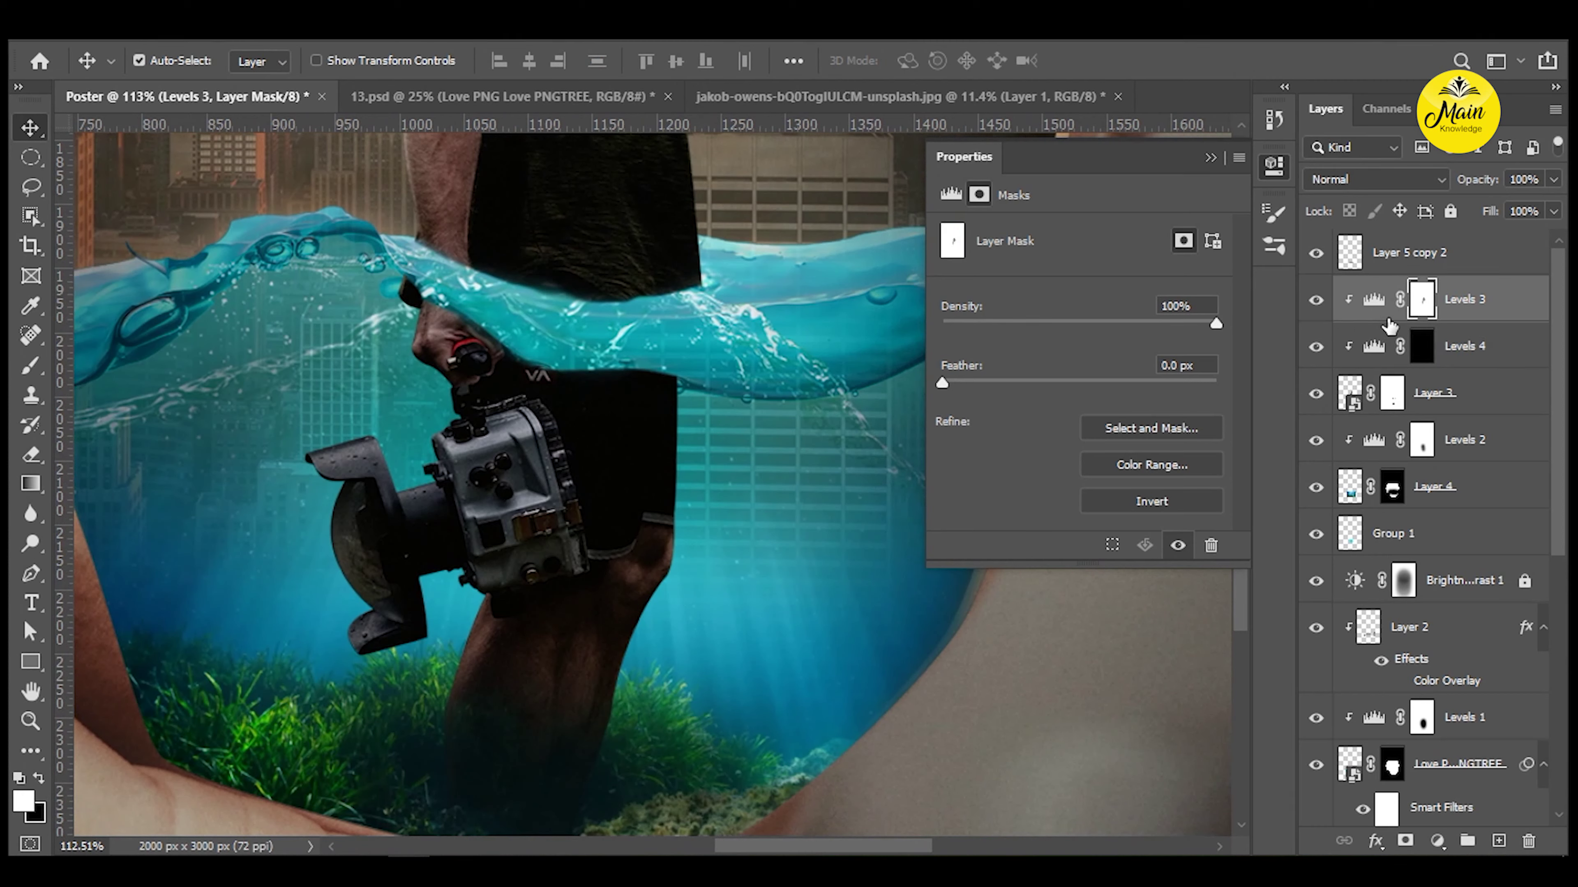
{"action": "left_click", "coordinate": [1421, 347]}
{"action": "key", "text": "b"}
{"action": "left_click_drag", "start_coordinate": [511, 599], "coordinate": [669, 564]}
{"action": "key", "text": "ctrl+z"}
Dab darkening on the leg, then fill a circular selection with sampled water teal on a new layer.
{"action": "left_click", "coordinate": [565, 539]}
{"action": "left_click", "coordinate": [30, 158]}
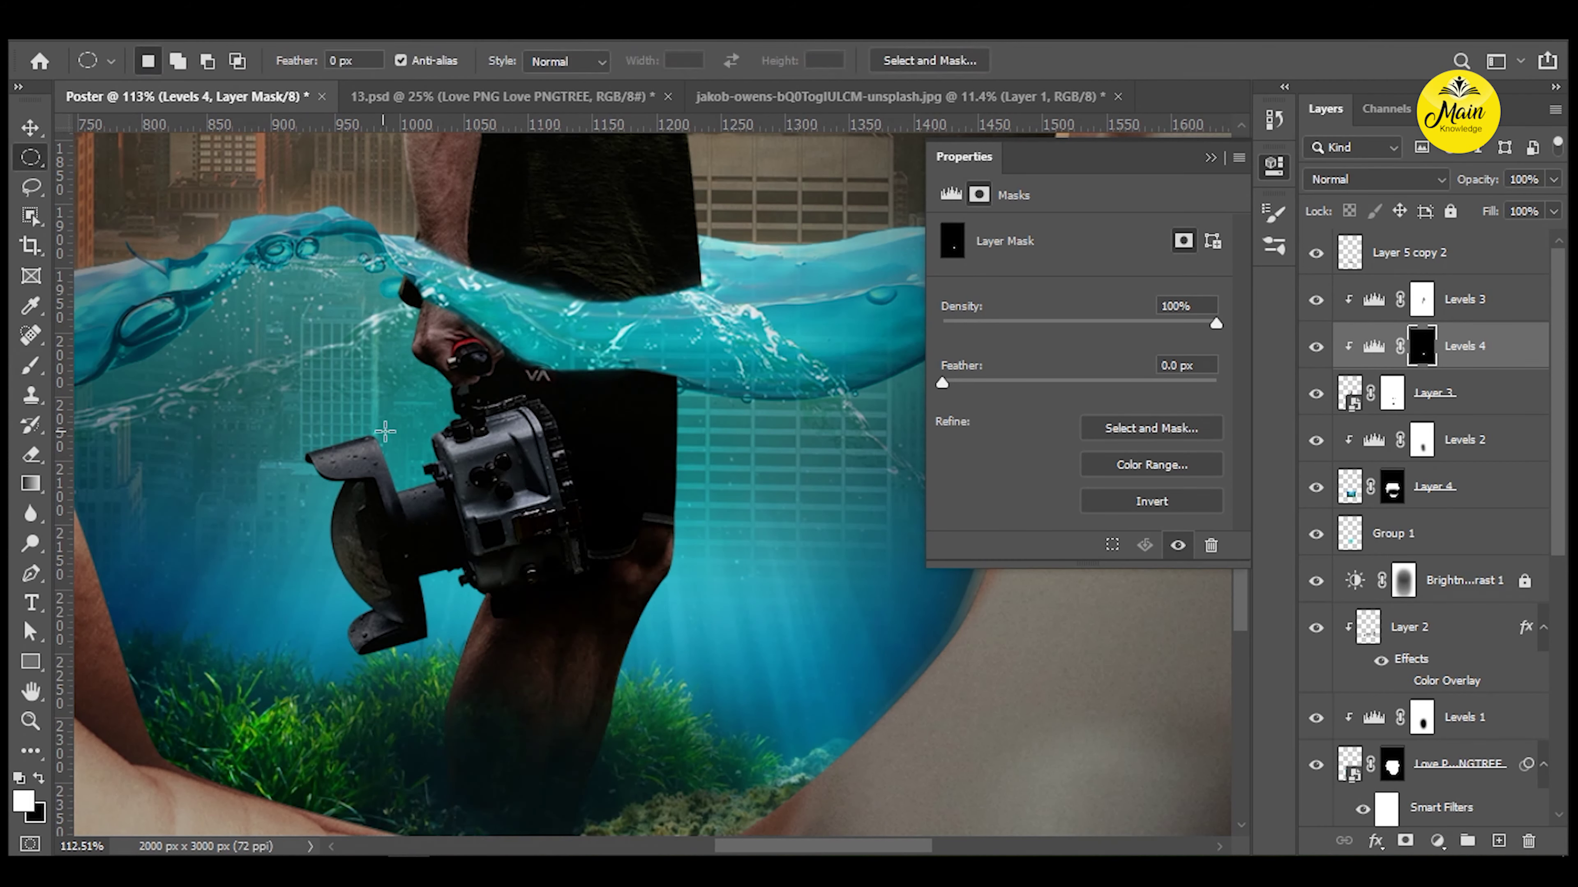
{"action": "left_click_drag", "start_coordinate": [744, 758], "coordinate": [750, 763]}
{"action": "key", "text": "ctrl+shift+alt+n"}
{"action": "key", "text": "i"}
{"action": "left_click", "coordinate": [700, 603]}
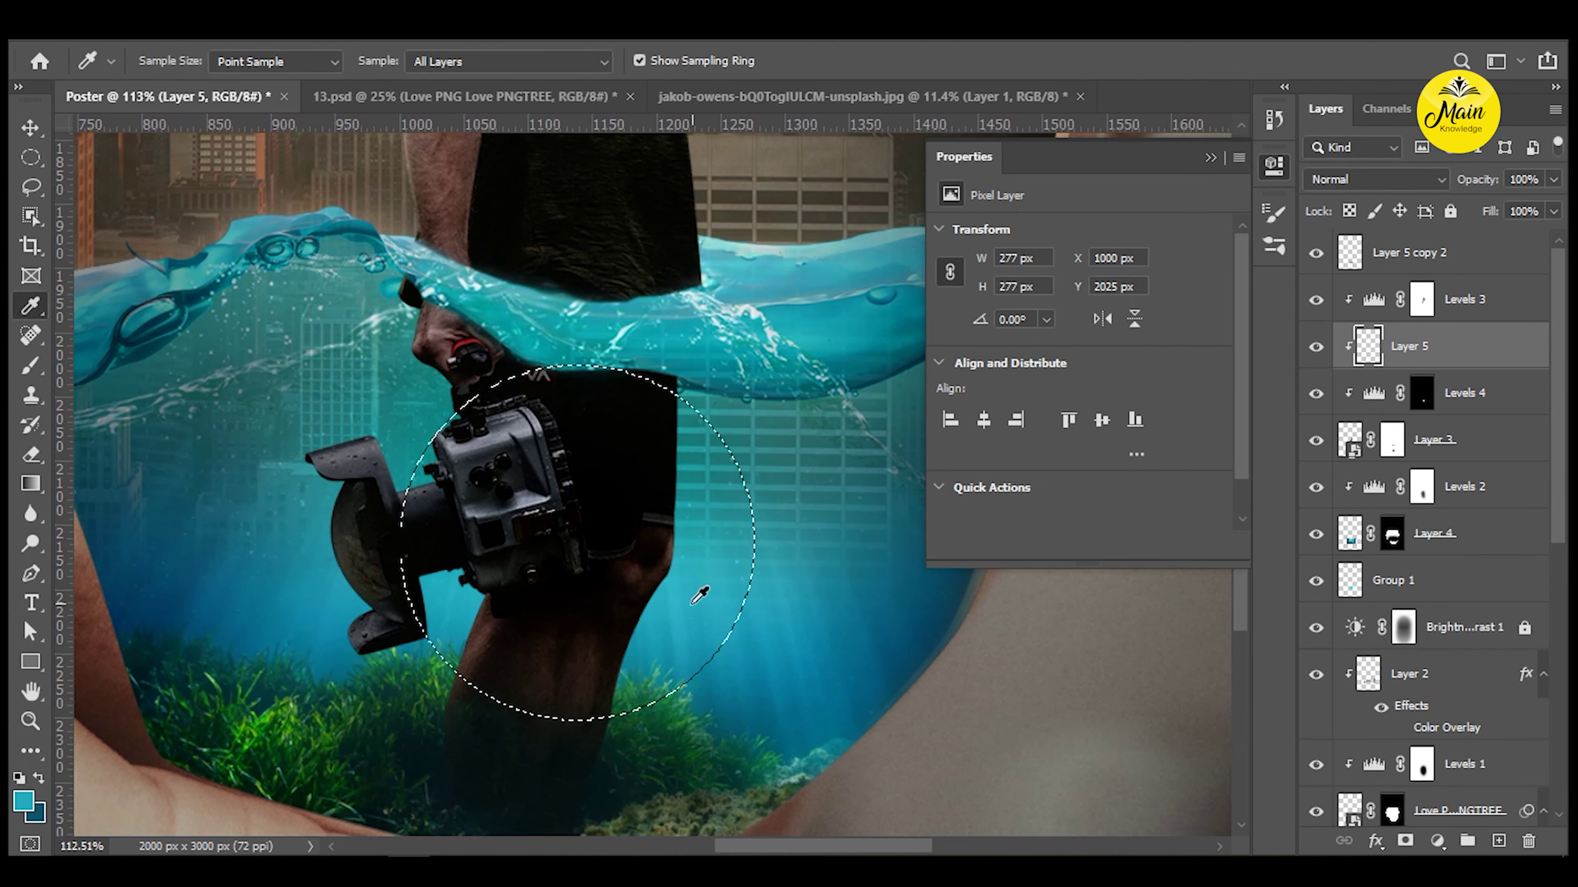
{"action": "key", "text": "alt+BackSpace"}
Gaussian-blur the teal circle at a 72.6 px radius.
{"action": "left_click", "coordinate": [310, 25]}
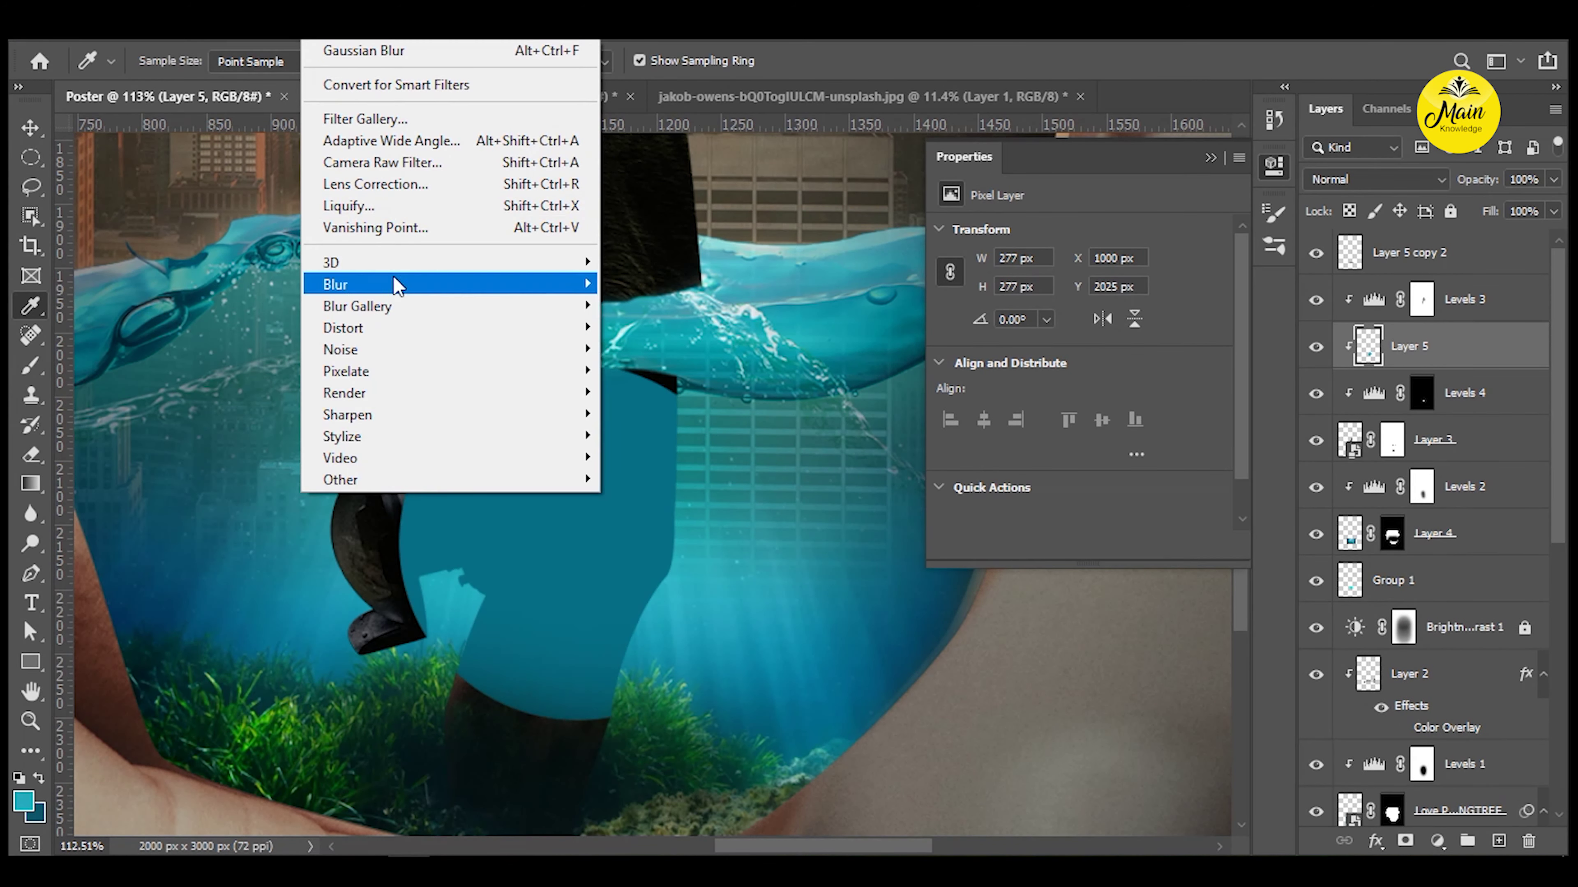
{"action": "left_click", "coordinate": [669, 362]}
{"action": "left_click_drag", "start_coordinate": [722, 493], "coordinate": [747, 497]}
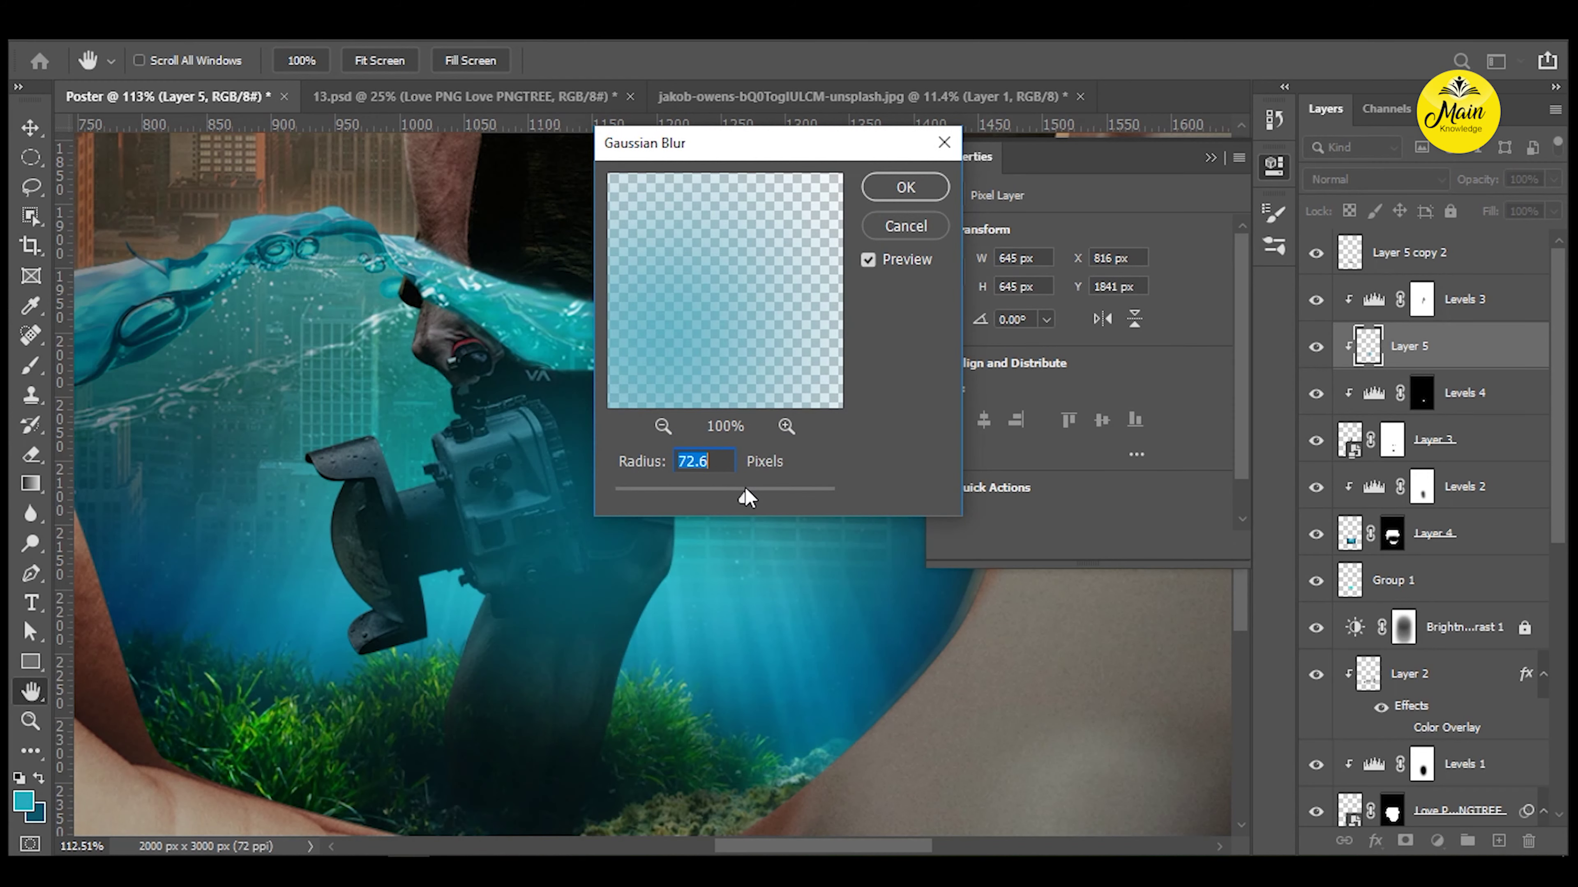
{"action": "key", "text": "Return"}
Move the teal glow down over the leg and set its blend mode to Color Dodge.
{"action": "key", "text": "ctrl+t"}
{"action": "scroll", "coordinate": [556, 610], "scroll_direction": "down", "scroll_amount": 3, "text": "alt"}
{"action": "mouse_move", "coordinate": [568, 530]}
{"action": "left_mouse_down"}
{"action": "mouse_move", "coordinate": [581, 534]}
{"action": "mouse_move", "coordinate": [597, 496]}
{"action": "left_mouse_up"}
{"action": "scroll", "coordinate": [597, 496], "scroll_direction": "down", "scroll_amount": 2}
{"action": "key", "text": "Return"}
{"action": "left_click", "coordinate": [1376, 179]}
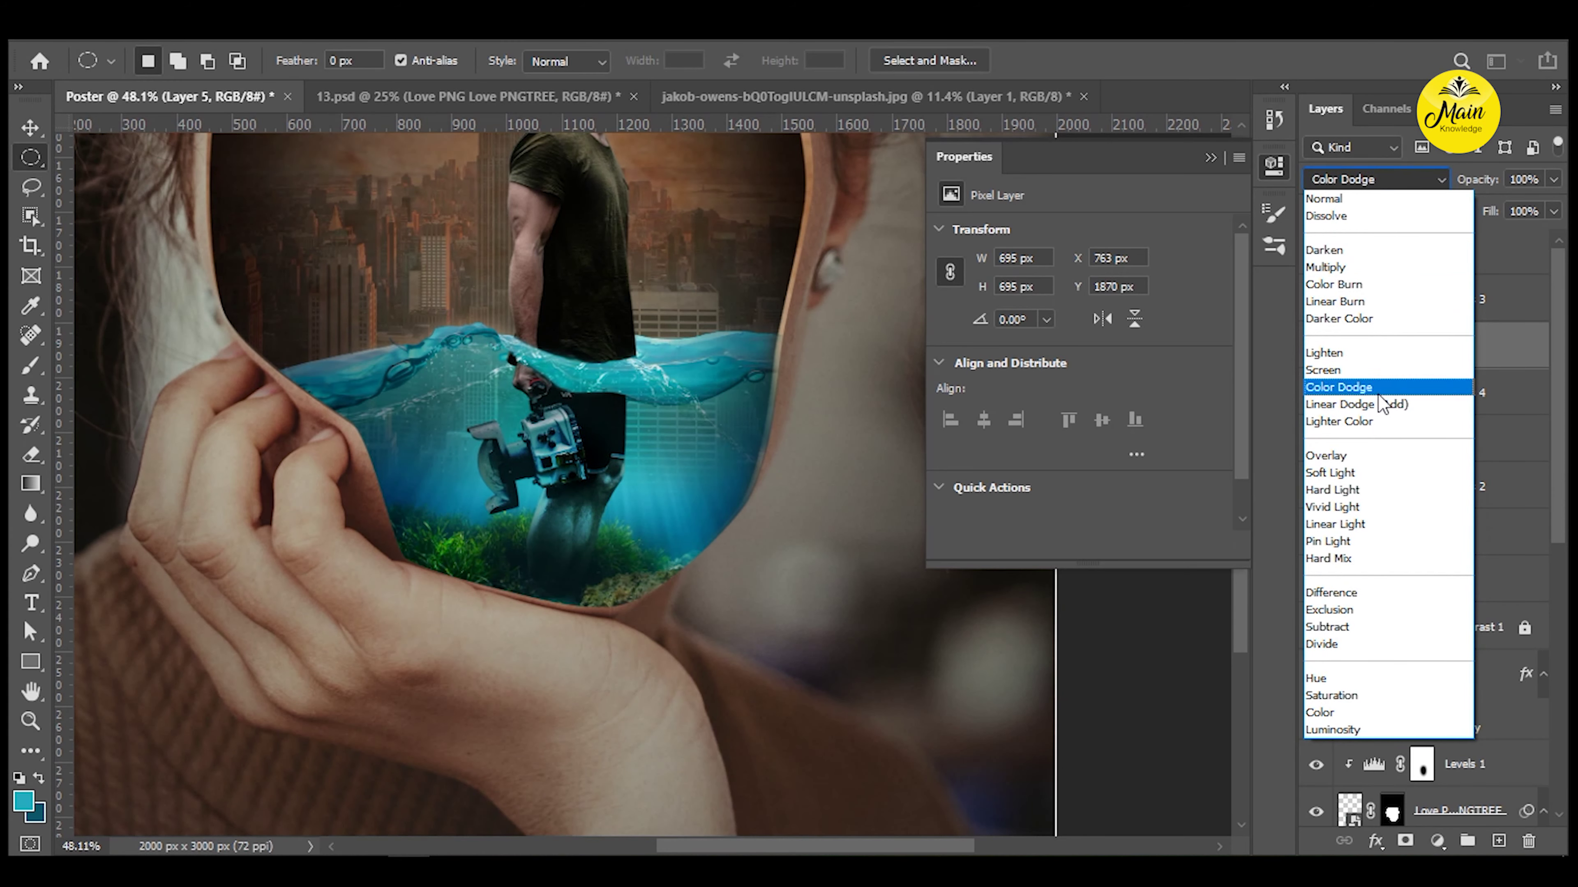
{"action": "left_click", "coordinate": [1366, 387]}
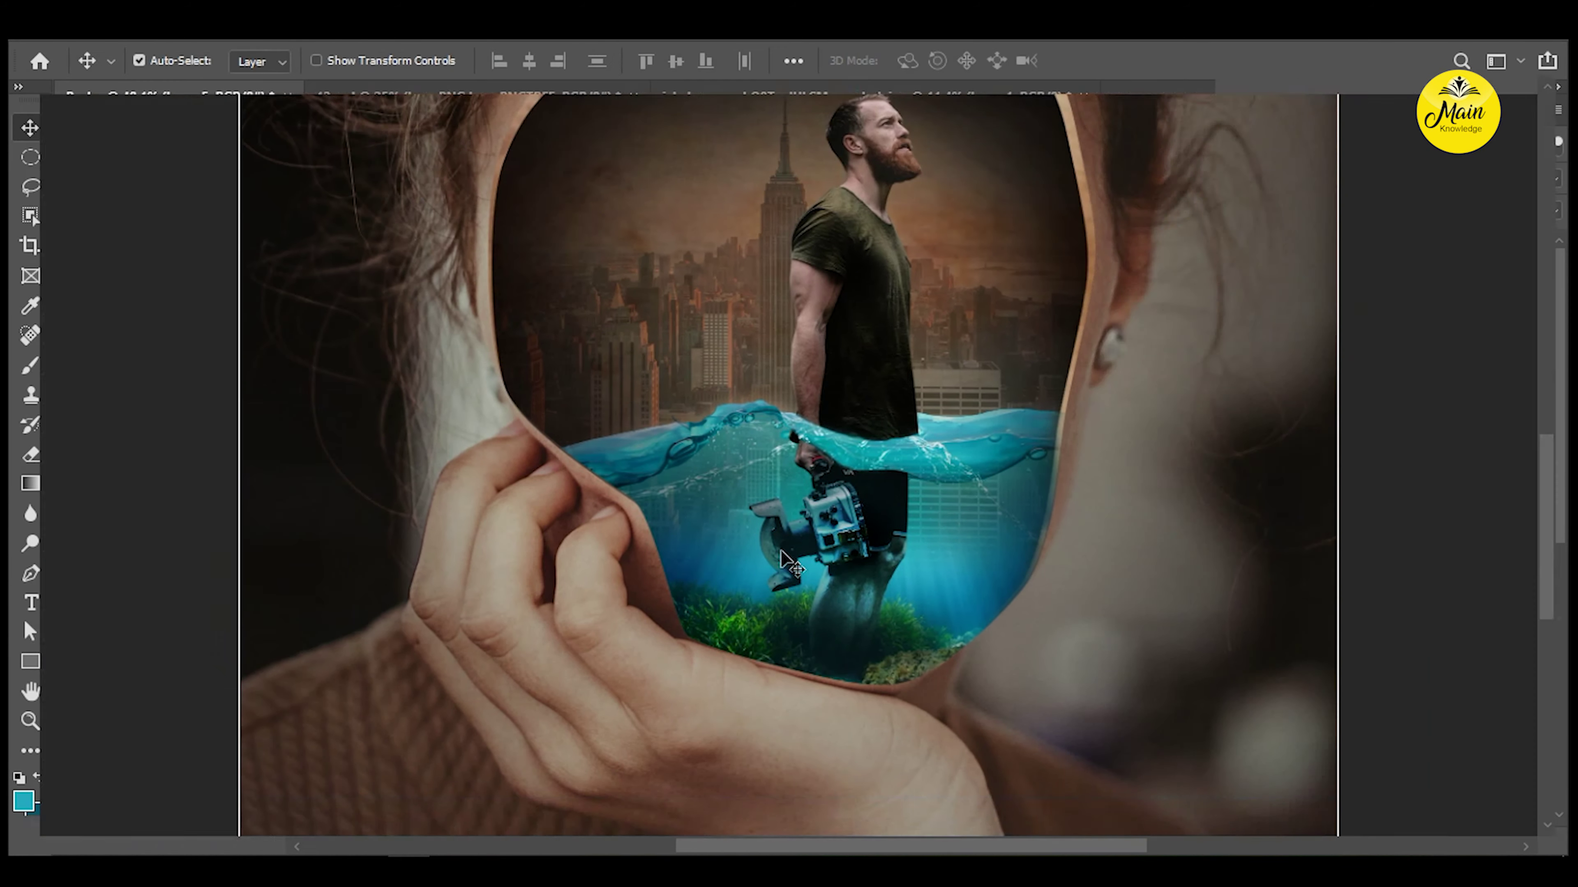
Fit the poster to the window and pan around to review the whole composition.
{"action": "left_click_drag", "start_coordinate": [974, 451], "coordinate": [996, 486]}
{"action": "key", "text": "ctrl+0"}
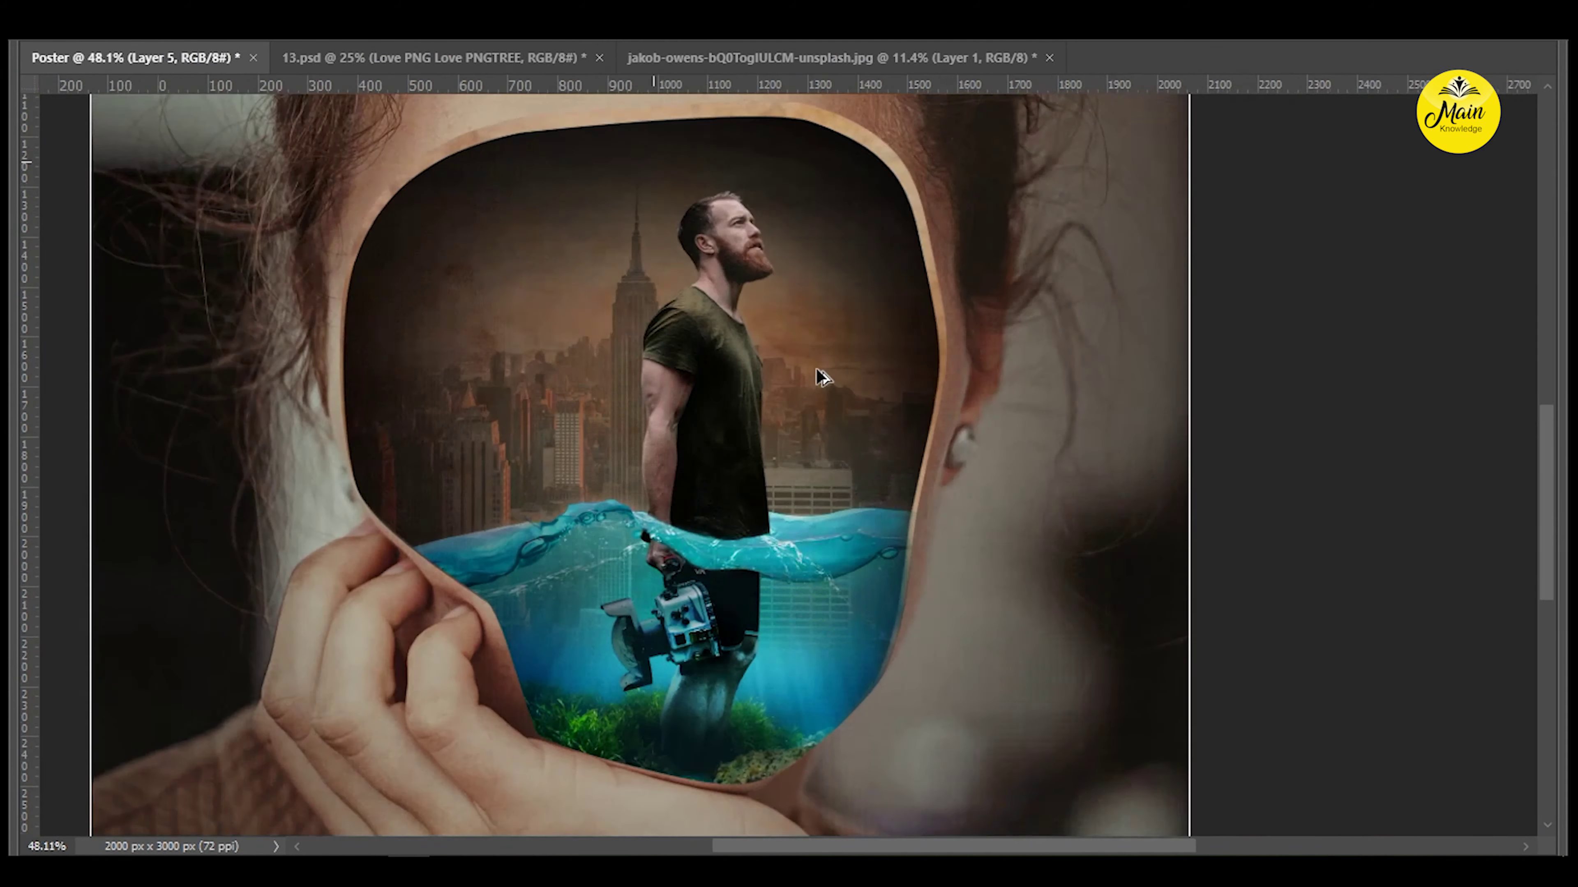
{"action": "scroll", "coordinate": [880, 489], "scroll_direction": "down", "scroll_amount": 2}
{"action": "scroll", "coordinate": [818, 458], "scroll_direction": "up", "scroll_amount": 2}
{"action": "scroll", "coordinate": [745, 423], "scroll_direction": "down", "scroll_amount": 3}
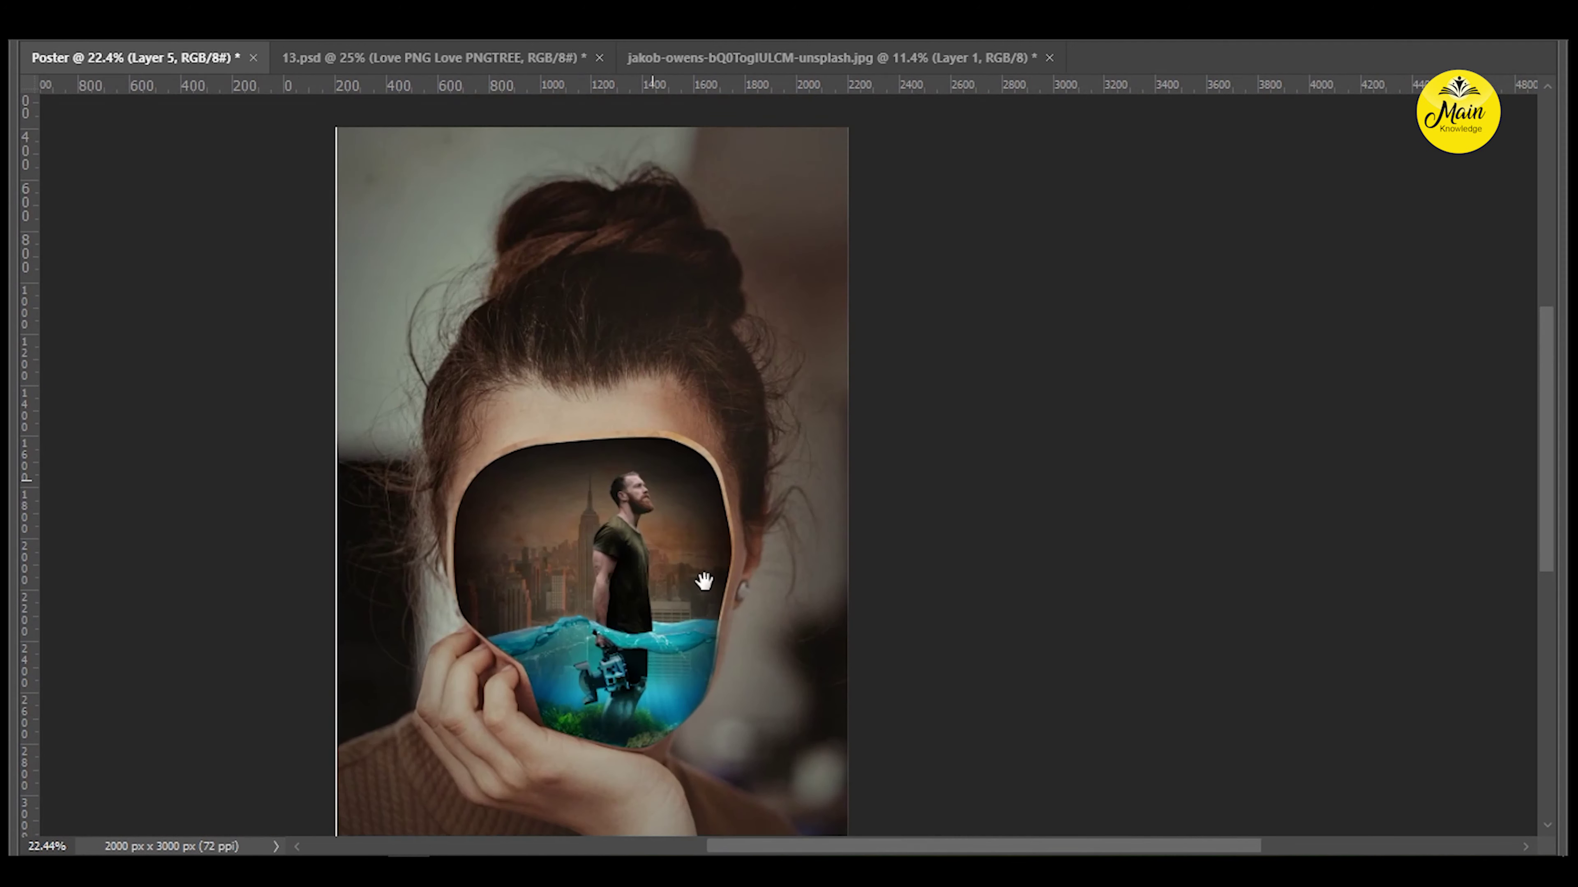
{"action": "left_click_drag", "start_coordinate": [688, 393], "coordinate": [763, 663]}
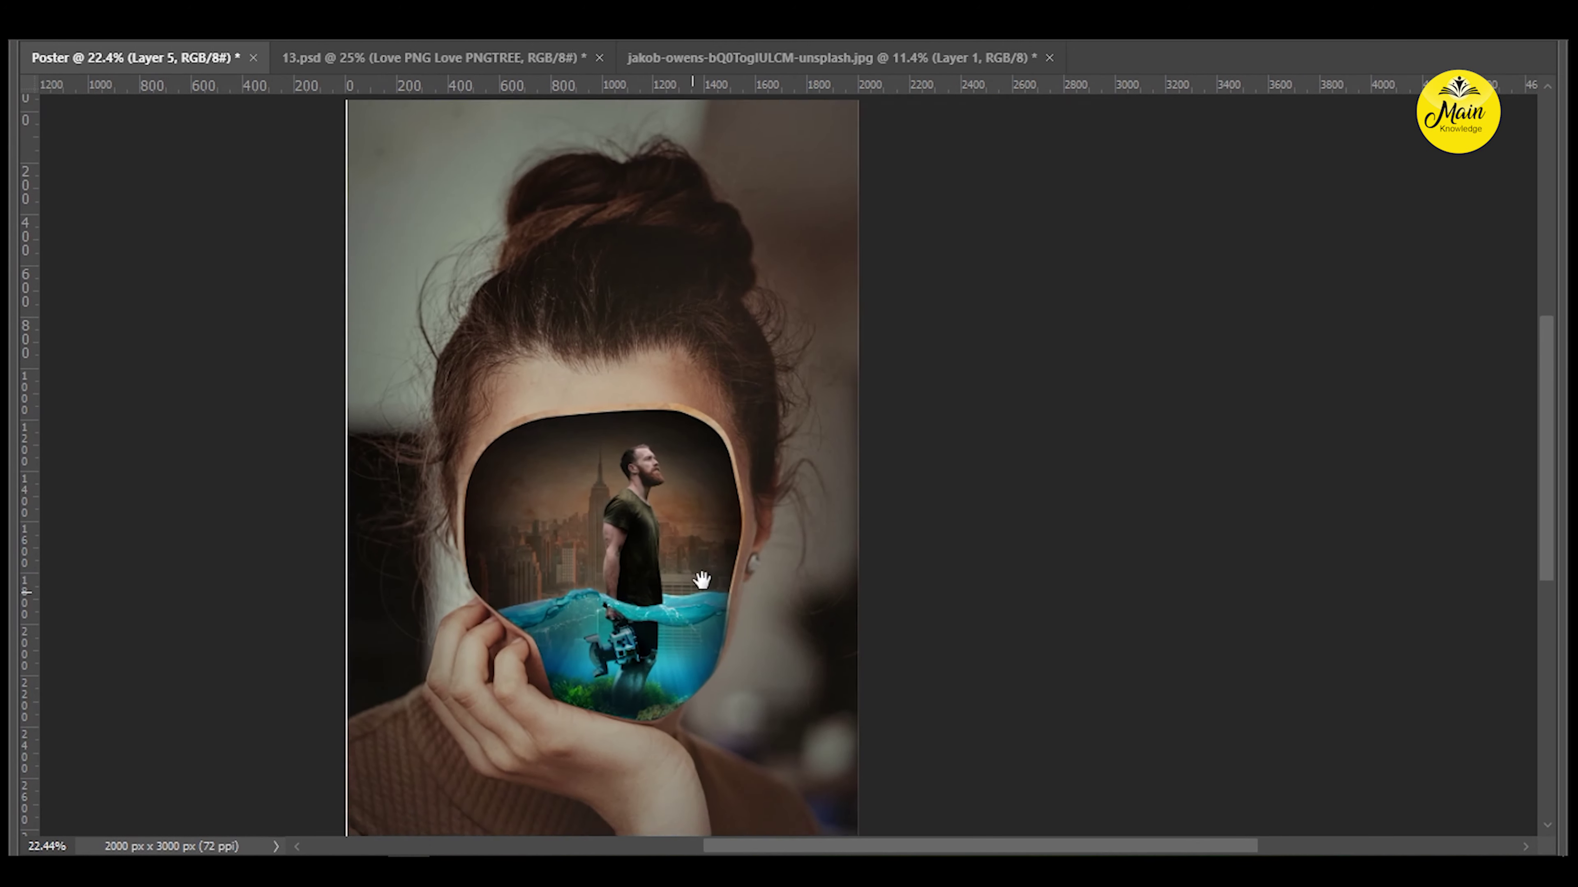
{"action": "scroll", "coordinate": [764, 662], "scroll_direction": "up", "scroll_amount": 3}
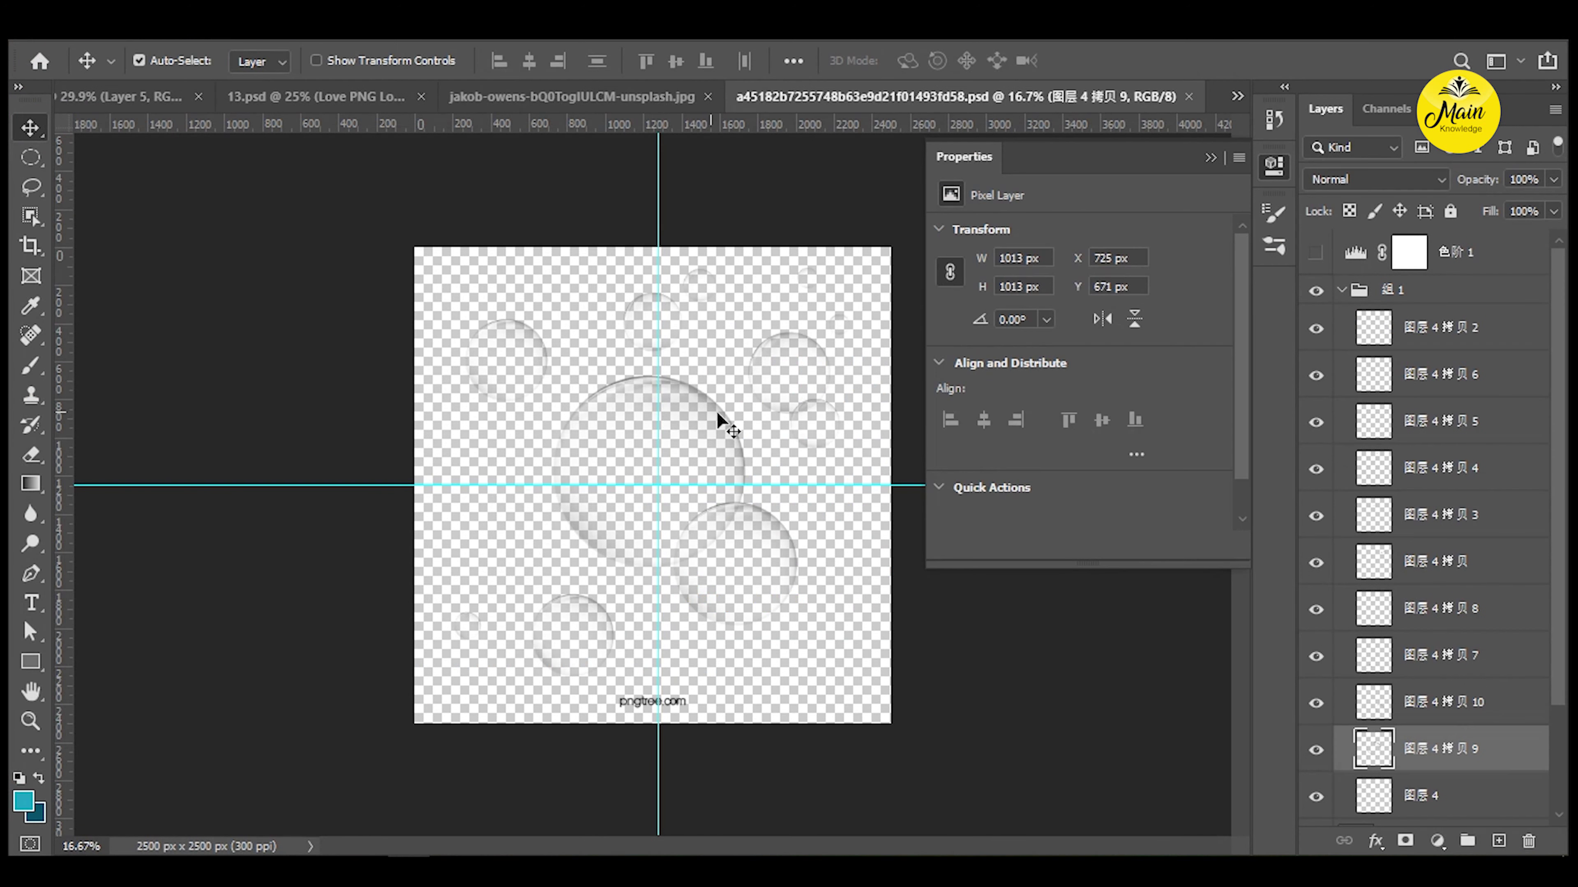
Hide the pngtree.com watermark and drag the combined bubble layers into the Poster document.
{"action": "left_click_drag", "start_coordinate": [873, 628], "coordinate": [873, 628]}
{"action": "scroll", "coordinate": [1315, 709], "scroll_direction": "down", "scroll_amount": 3}
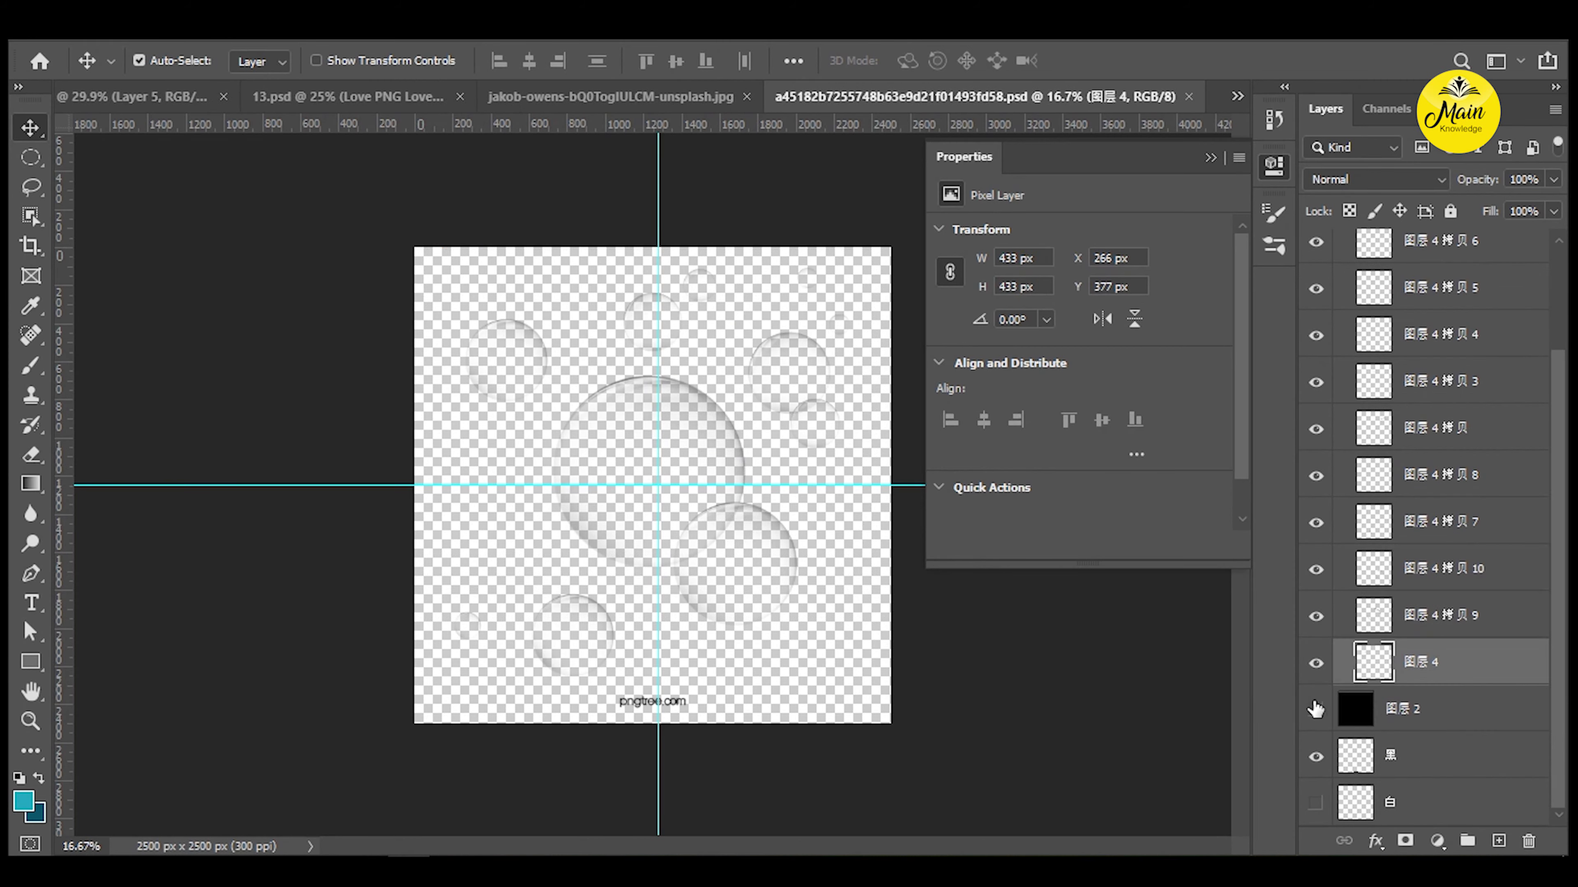
{"action": "left_click", "coordinate": [1316, 756]}
{"action": "scroll", "coordinate": [1469, 385], "scroll_direction": "up", "scroll_amount": 3}
{"action": "left_click", "coordinate": [1428, 310], "text": "shift"}
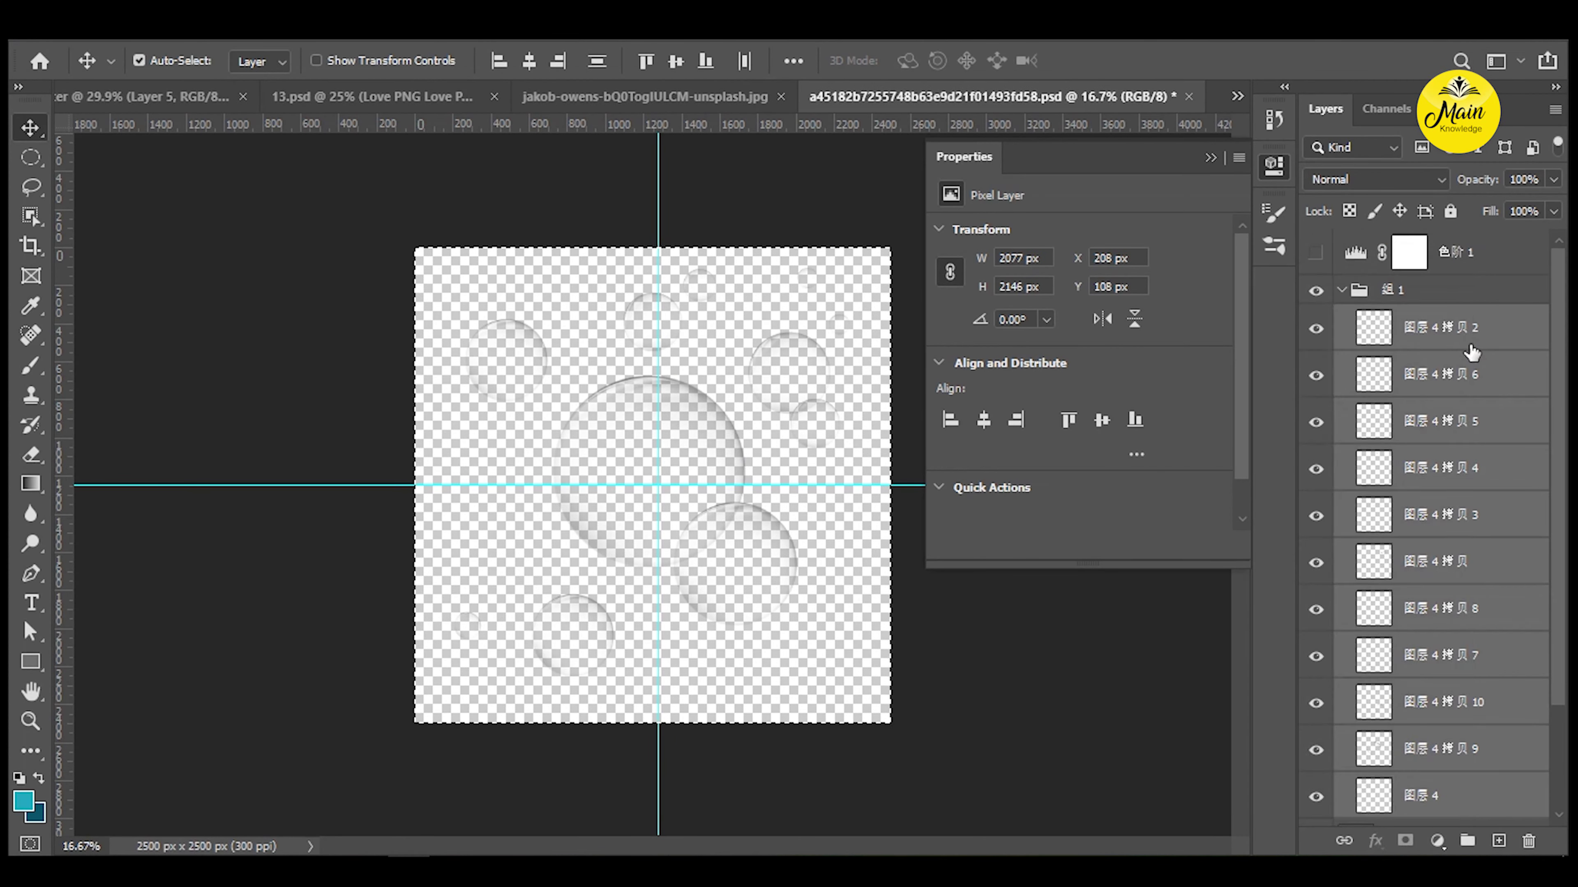
{"action": "left_click_drag", "start_coordinate": [711, 453], "coordinate": [712, 413]}
{"action": "left_click_drag", "start_coordinate": [627, 351], "coordinate": [481, 507]}
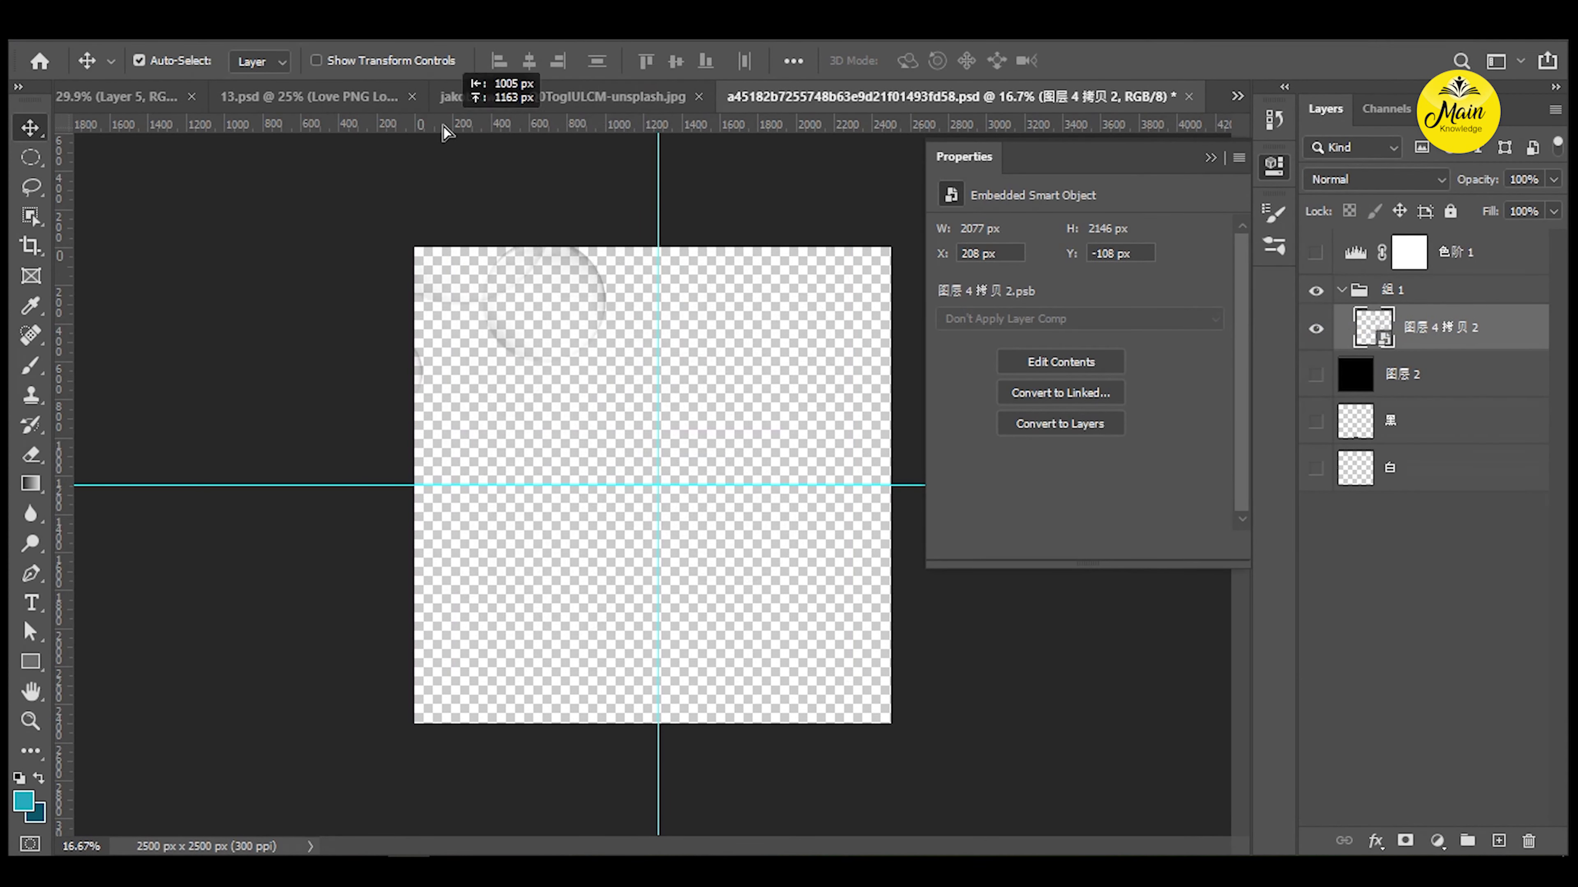
Move the bubble layer to the top and shrink it to fit inside the face opening.
{"action": "key", "text": "ctrl+shift+bracketright"}
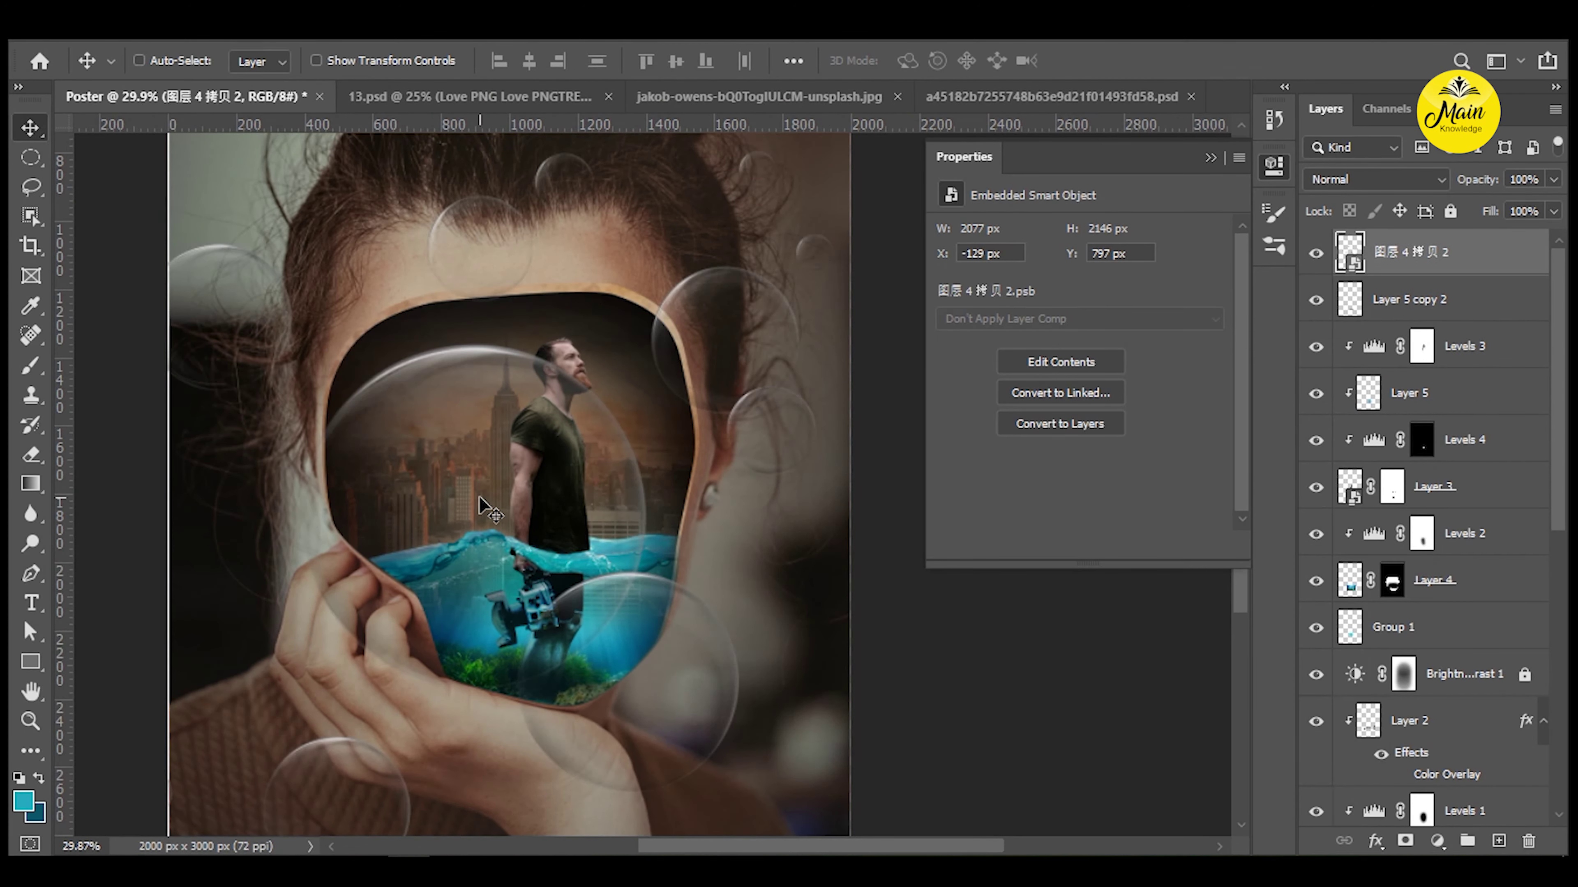
{"action": "key", "text": "ctrl+t"}
{"action": "scroll", "coordinate": [822, 181], "scroll_direction": "down", "scroll_amount": 1}
{"action": "scroll", "coordinate": [773, 303], "scroll_direction": "down", "scroll_amount": 2}
{"action": "left_click_drag", "start_coordinate": [816, 729], "coordinate": [704, 529]}
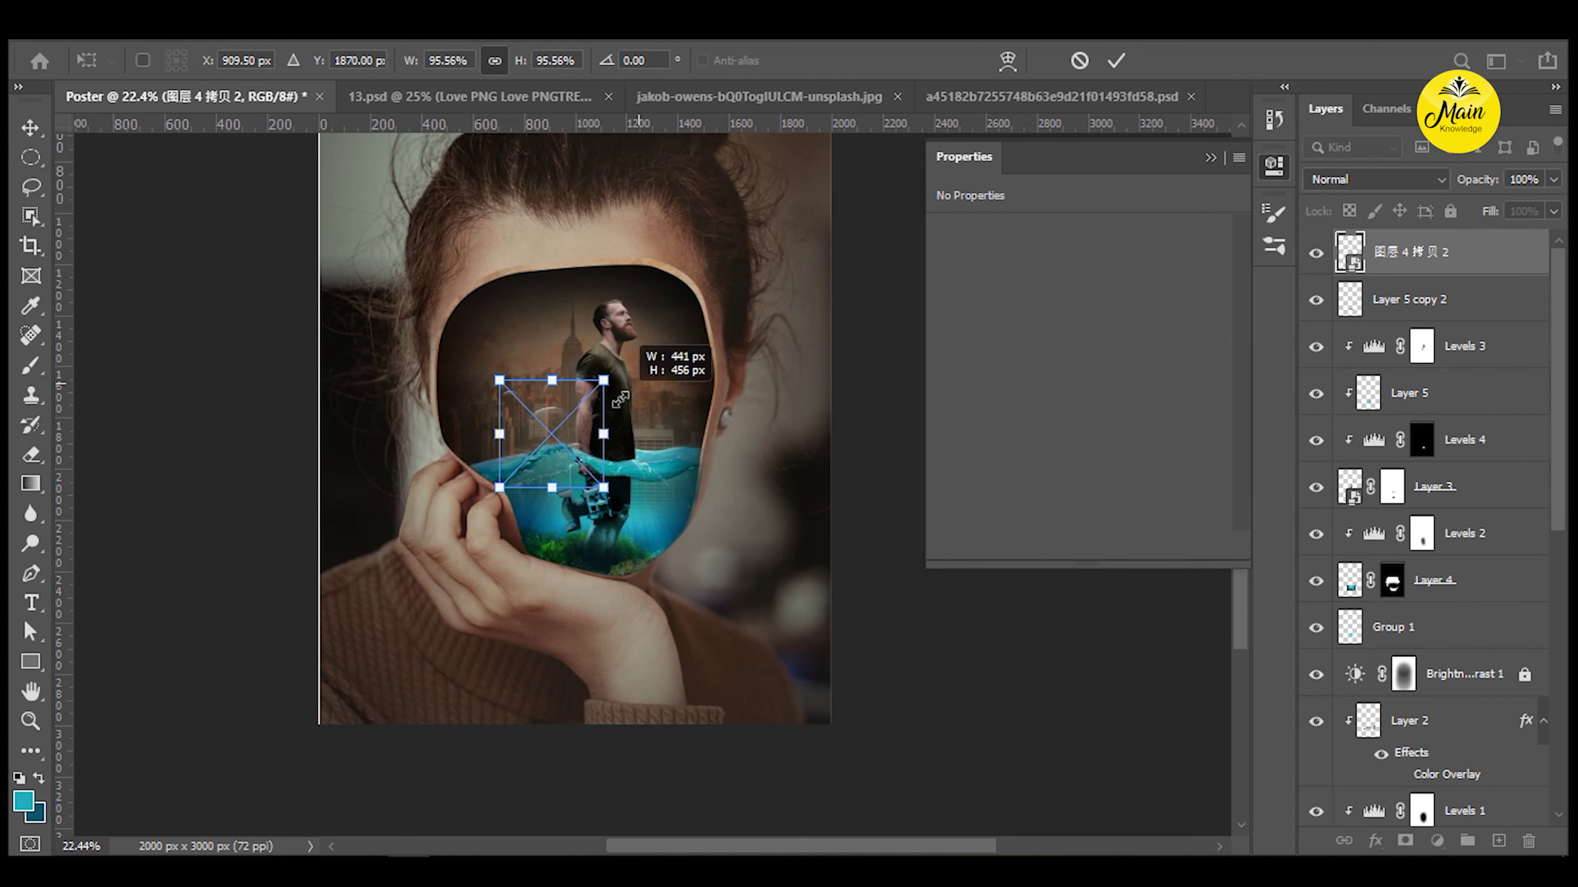
{"action": "scroll", "coordinate": [615, 435], "scroll_direction": "up", "scroll_amount": 4}
{"action": "key", "text": "Return"}
{"action": "scroll", "coordinate": [683, 574], "scroll_direction": "up", "scroll_amount": 3}
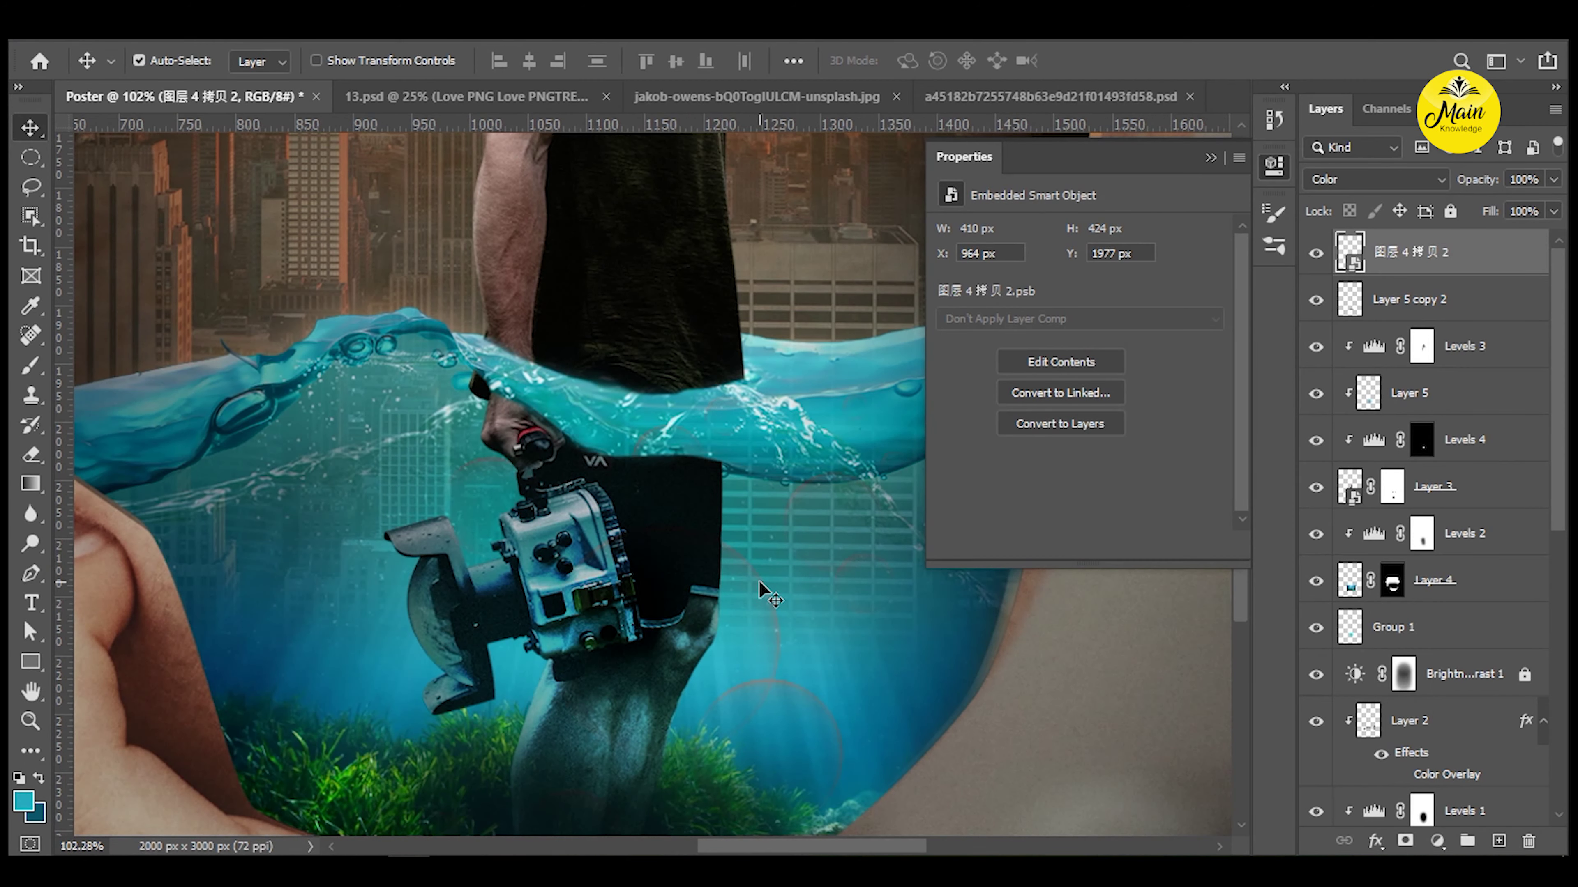
{"action": "scroll", "coordinate": [758, 579], "scroll_direction": "right", "scroll_amount": 3}
Set the bubble layer's blend mode to Color Dodge and preview it without panels.
{"action": "left_click", "coordinate": [1367, 179]}
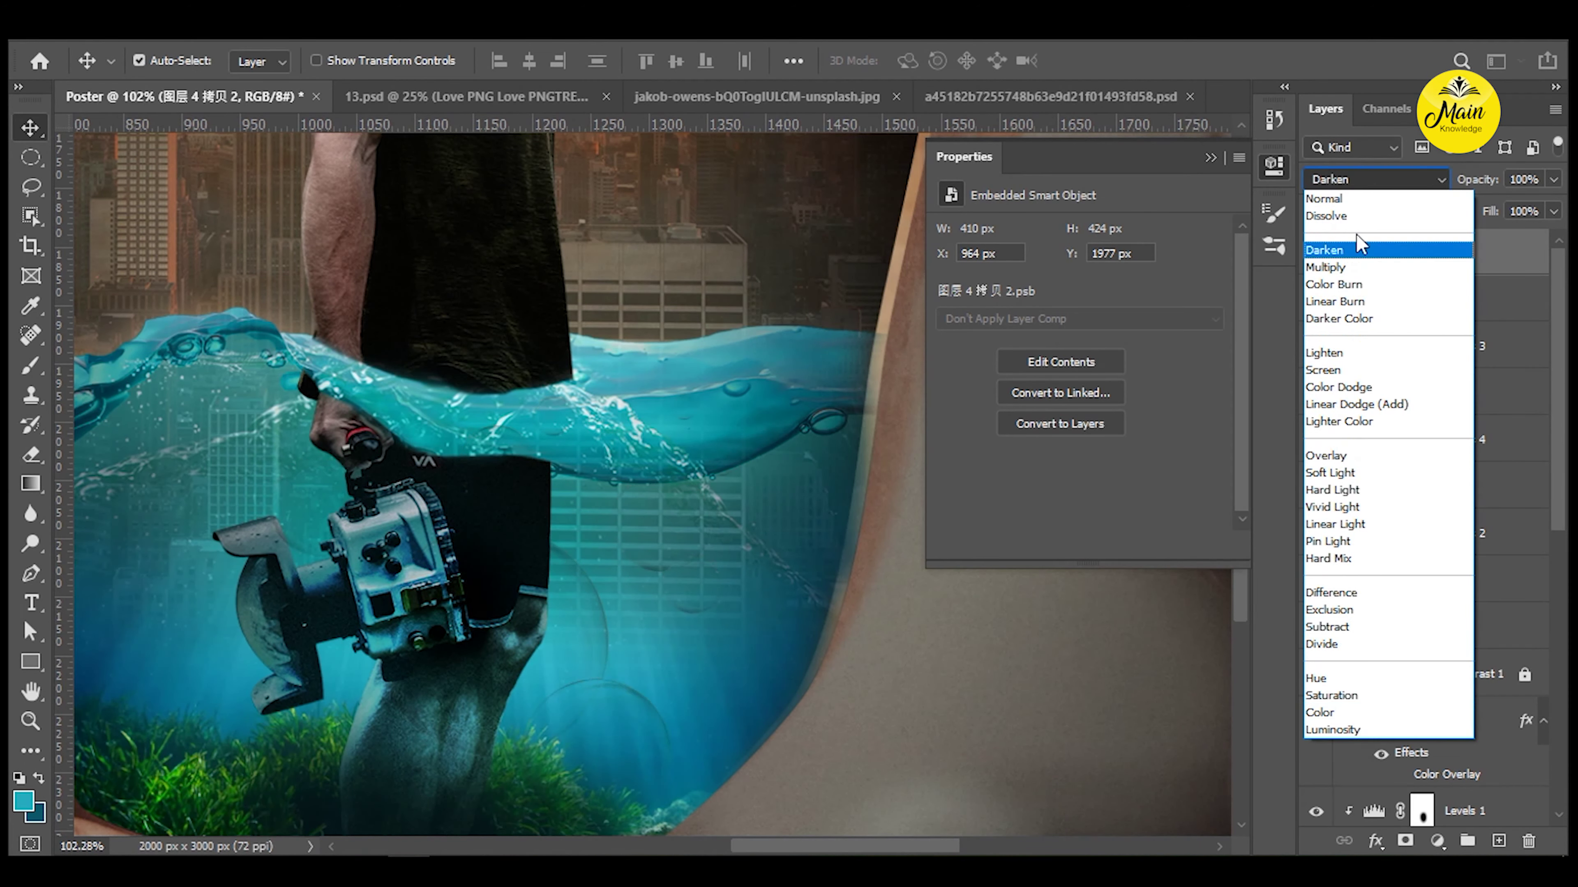
{"action": "left_click", "coordinate": [1339, 387]}
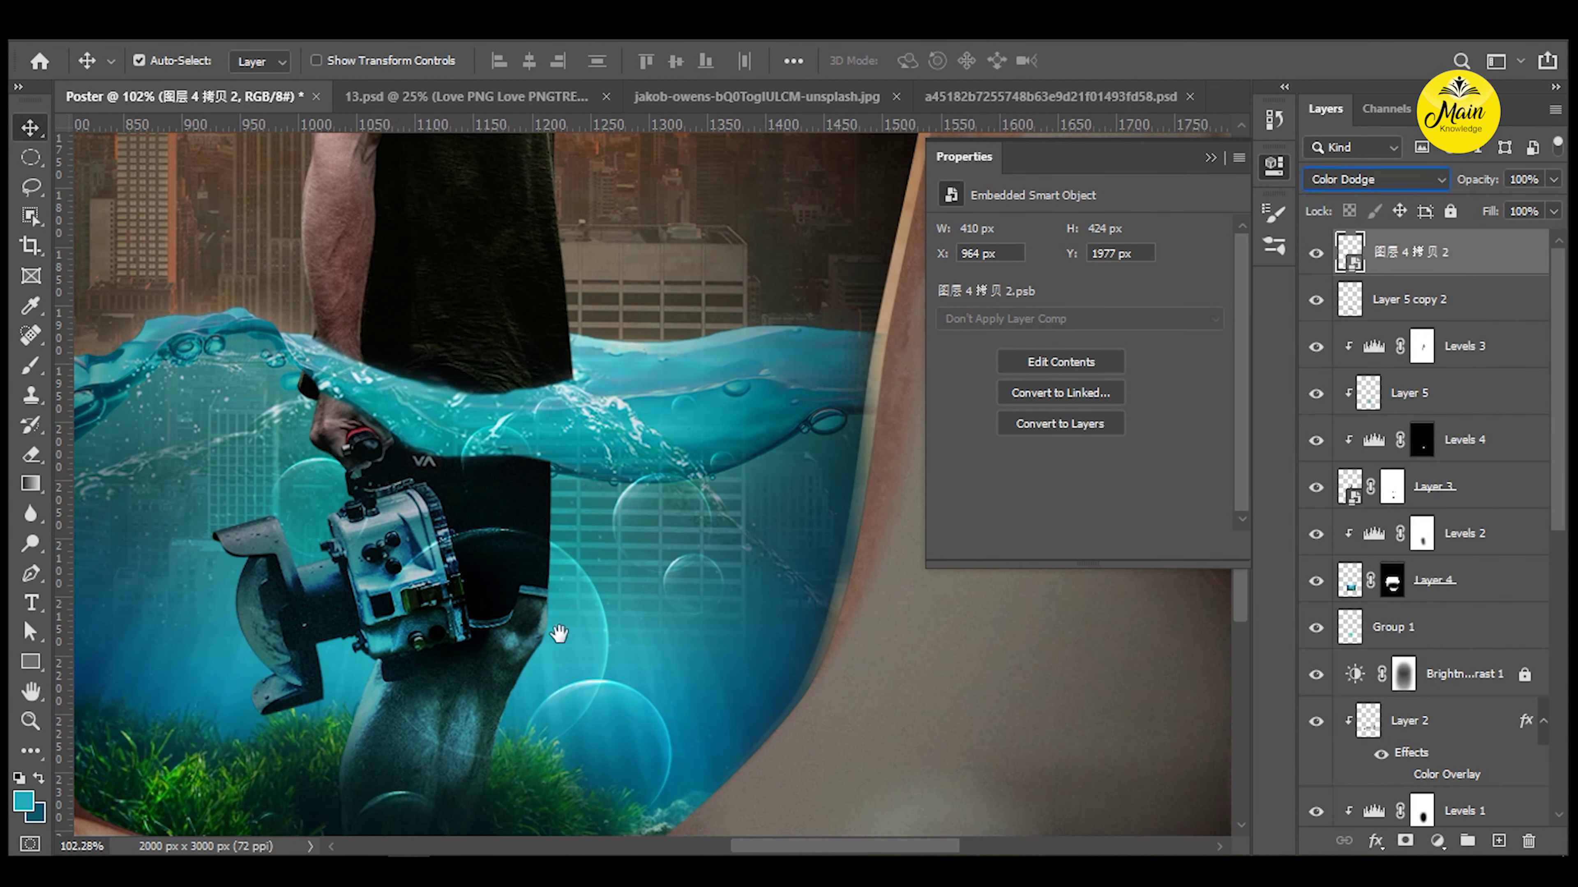
{"action": "key", "text": "Tab"}
{"action": "scroll", "coordinate": [782, 578], "scroll_direction": "down", "scroll_amount": 2}
{"action": "key", "text": "ctrl+t"}
{"action": "key", "text": "Tab"}
{"action": "scroll", "coordinate": [798, 374], "scroll_direction": "up", "scroll_amount": 3}
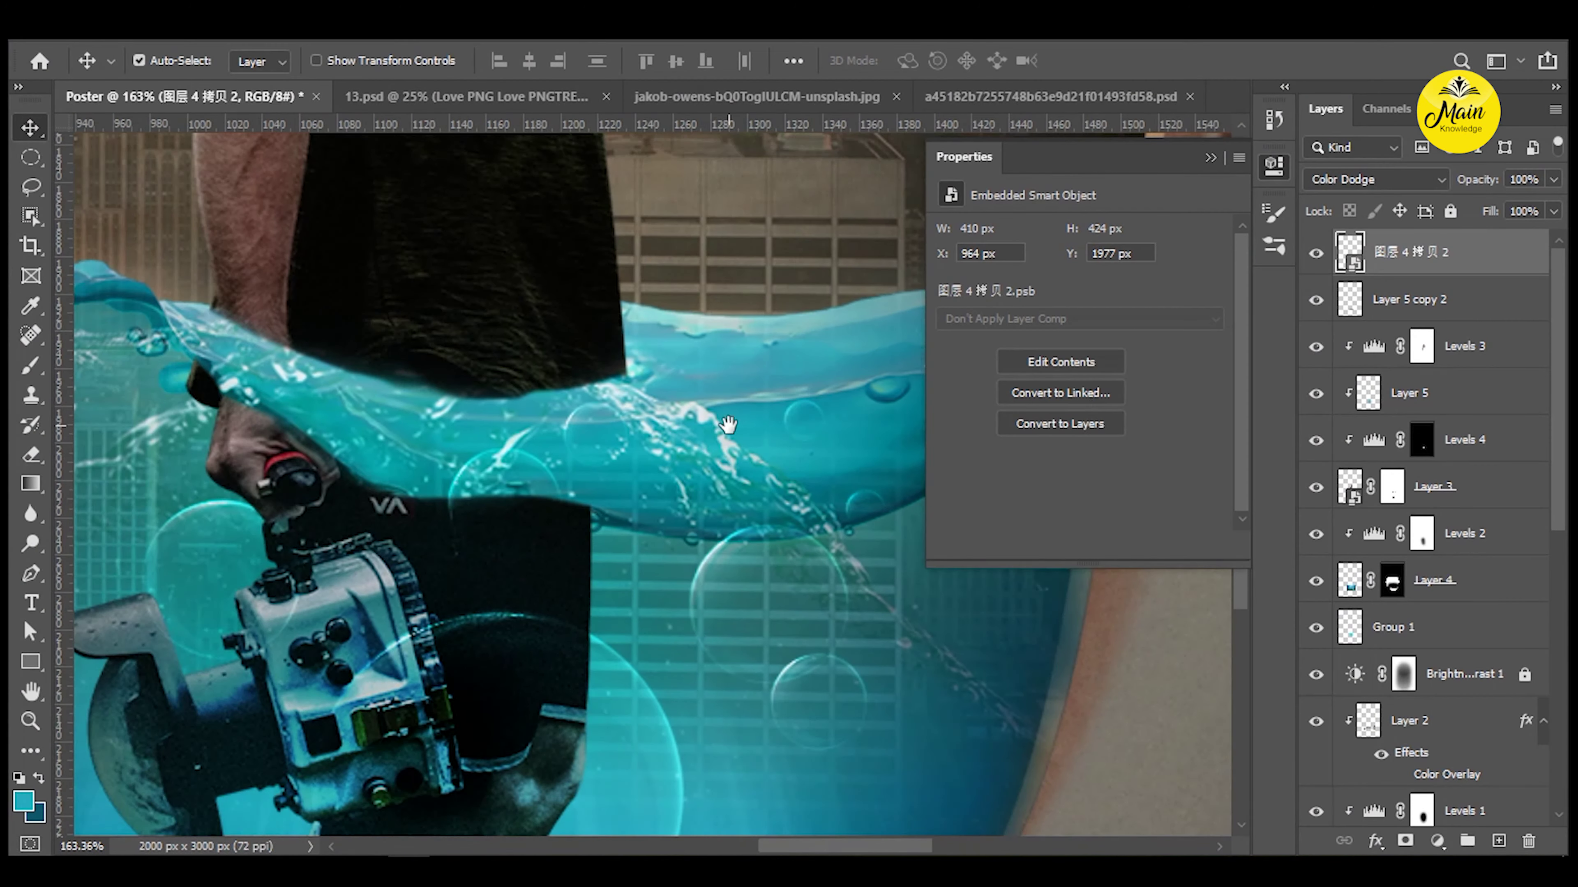
Add a layer mask to the bubbles, brush on it at higher opacity, and review the full poster.
{"action": "left_click", "coordinate": [1406, 842]}
{"action": "key", "text": "b"}
{"action": "key", "text": "d"}
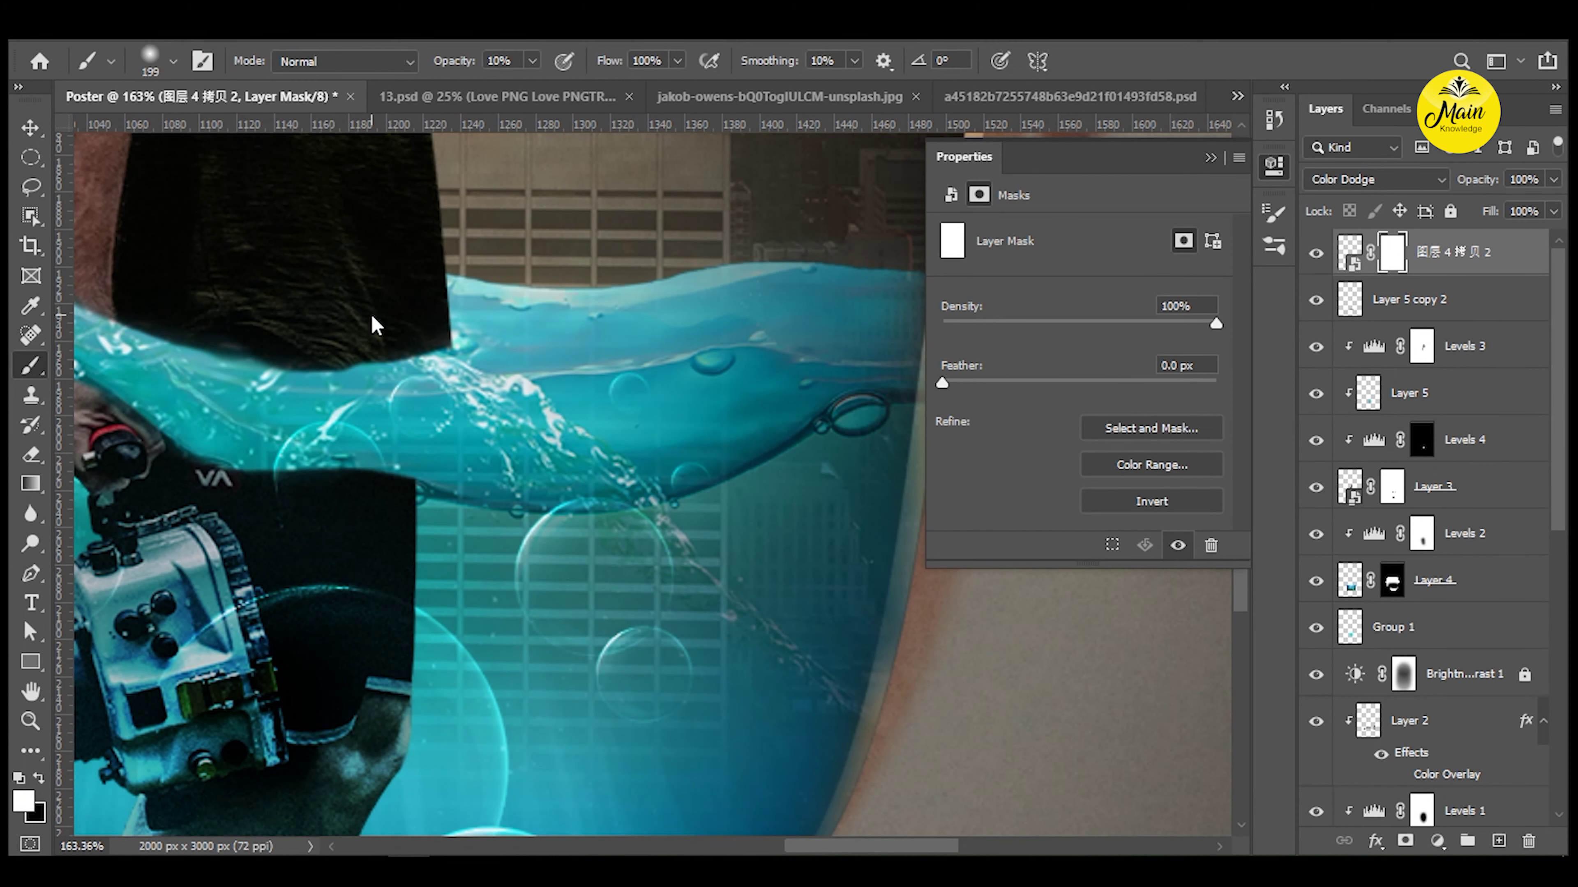
{"action": "left_click_drag", "start_coordinate": [453, 62], "coordinate": [457, 62]}
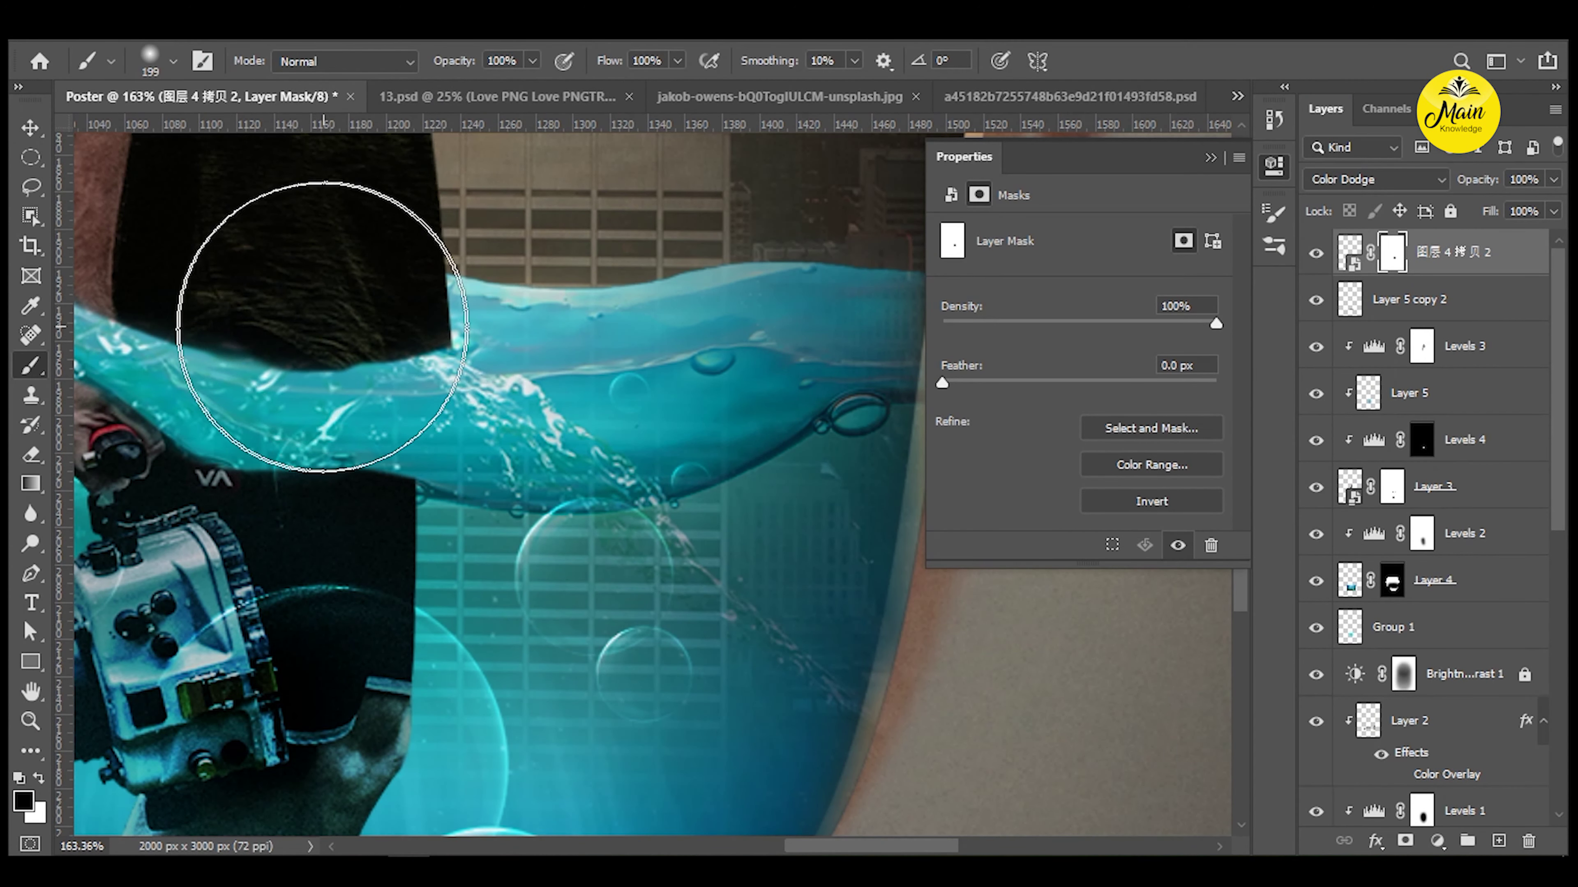
{"action": "scroll", "coordinate": [457, 317], "scroll_direction": "down", "scroll_amount": 2}
{"action": "key", "text": "Tab"}
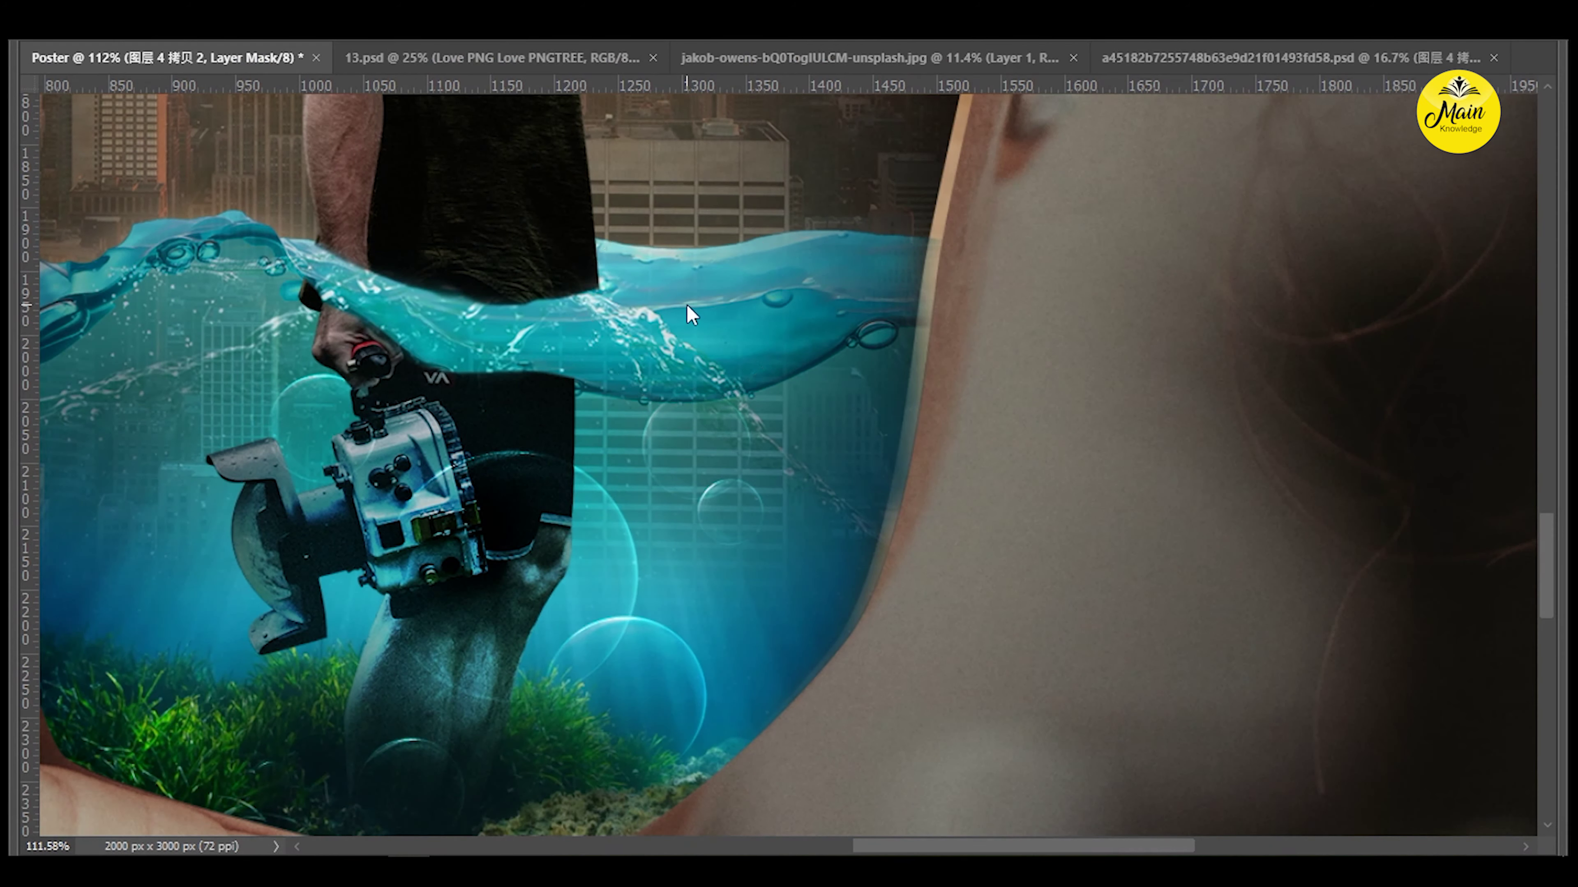
{"action": "key", "text": "ctrl+0"}
{"action": "scroll", "coordinate": [767, 430], "scroll_direction": "up", "scroll_amount": 3}
{"action": "scroll", "coordinate": [768, 430], "scroll_direction": "up", "scroll_amount": 2}
{"action": "key", "text": "ctrl+0"}
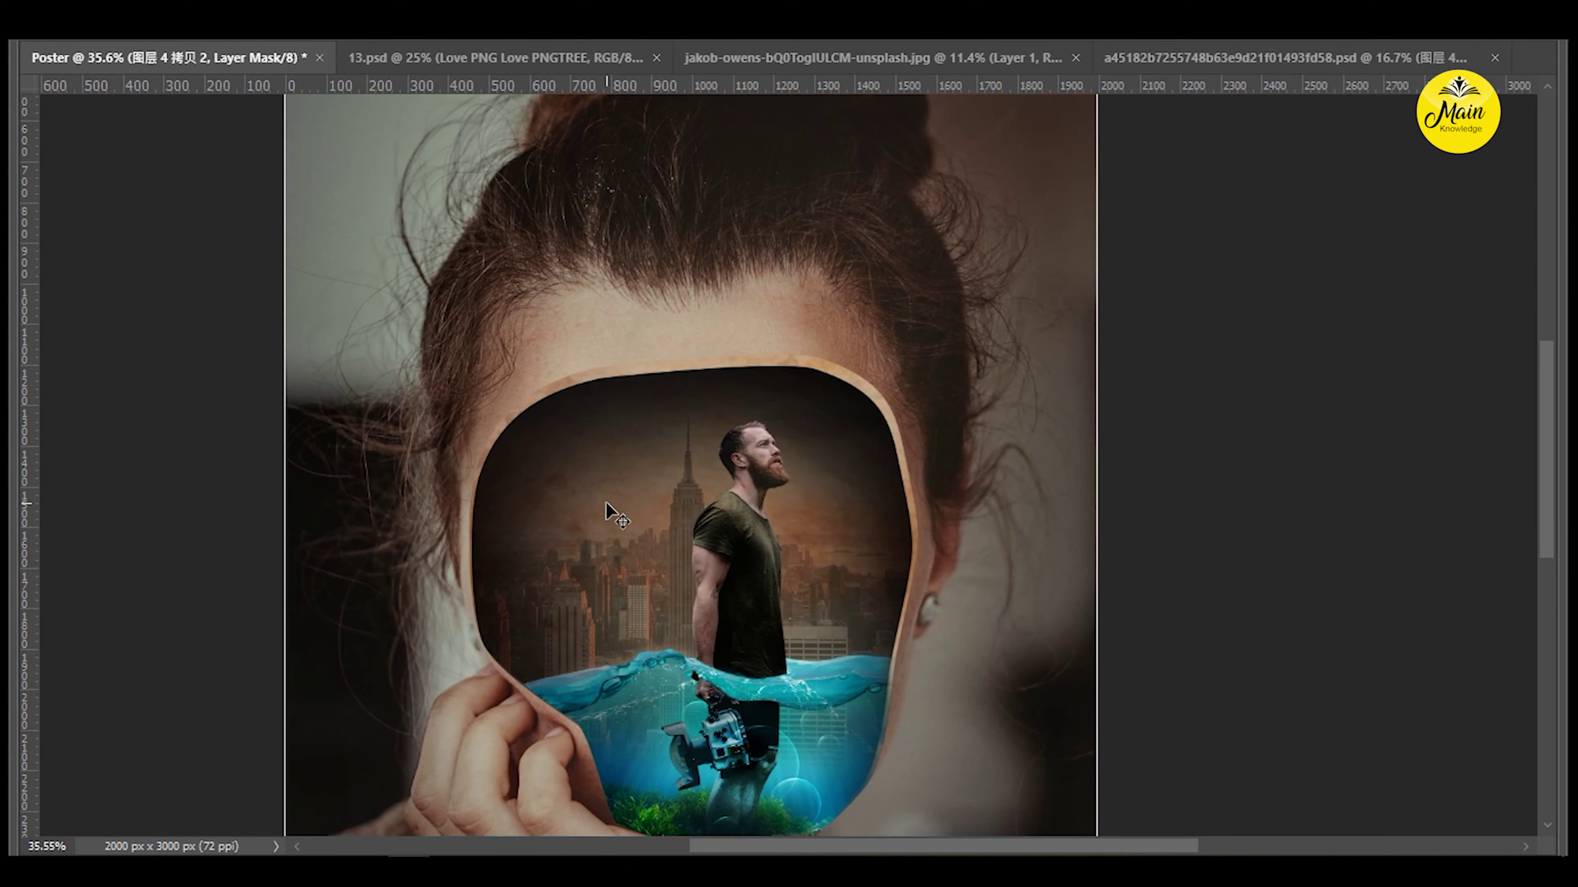
{"action": "key", "text": "Tab"}
{"action": "scroll", "coordinate": [597, 528], "scroll_direction": "down", "scroll_amount": 2}
{"action": "scroll", "coordinate": [572, 572], "scroll_direction": "down", "scroll_amount": 1}
{"action": "key", "text": "ctrl+a"}
Stamp the poster onto Layer 6 and grade it in Camera Raw: Whites +11, Blacks +33, Clarity +24.
{"action": "key", "text": "ctrl+shift+c"}
{"action": "key", "text": "ctrl+v"}
{"action": "left_click", "coordinate": [320, 25]}
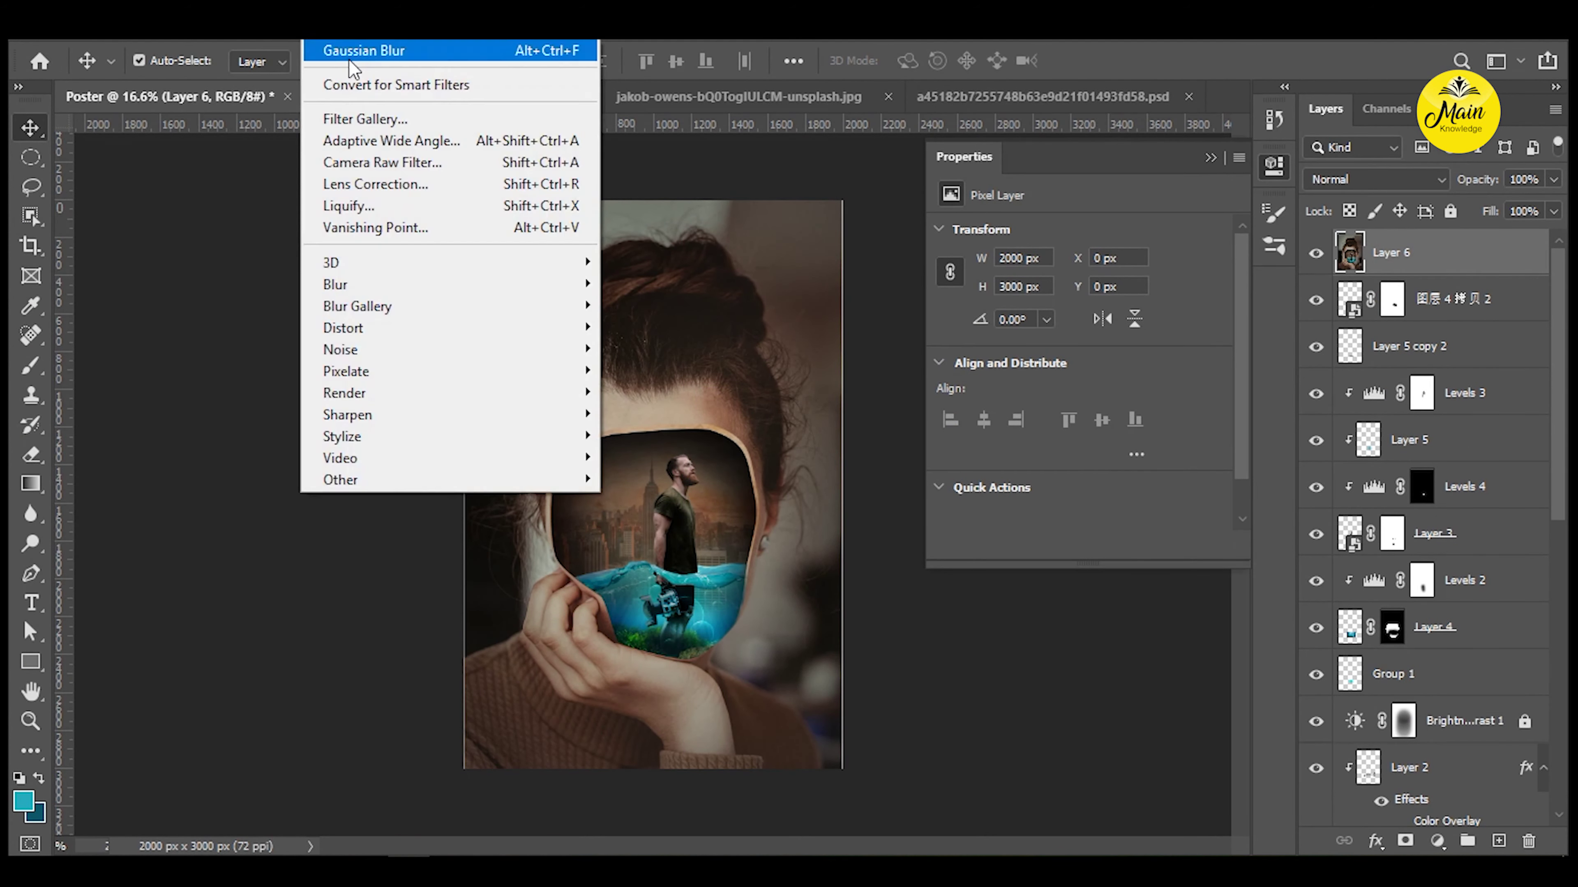
{"action": "left_click", "coordinate": [476, 168]}
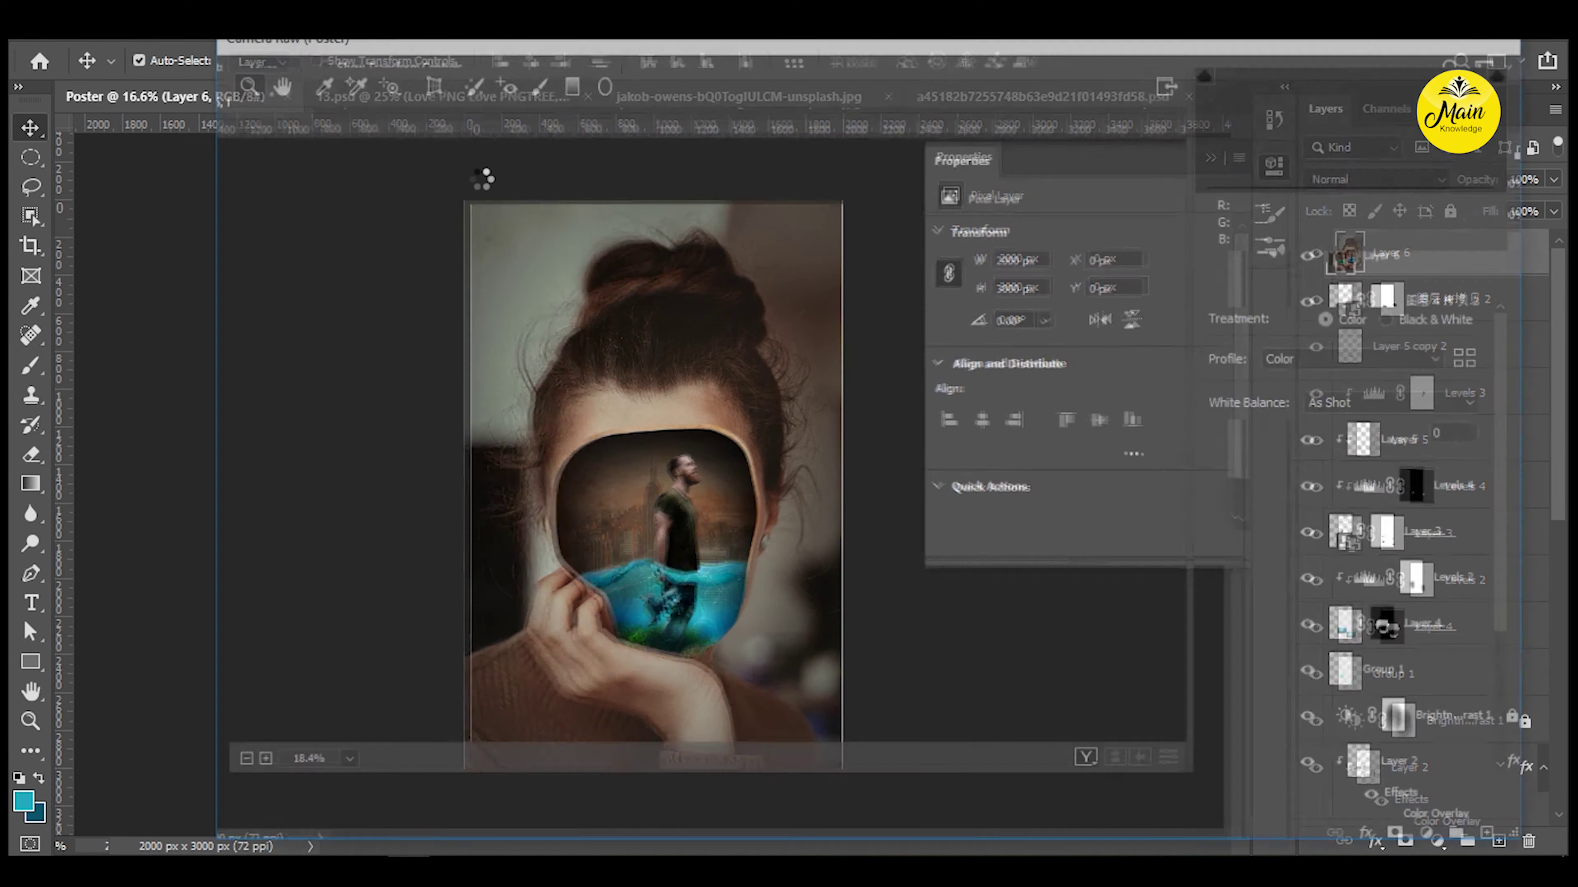
{"action": "key", "text": "ctrl+plus"}
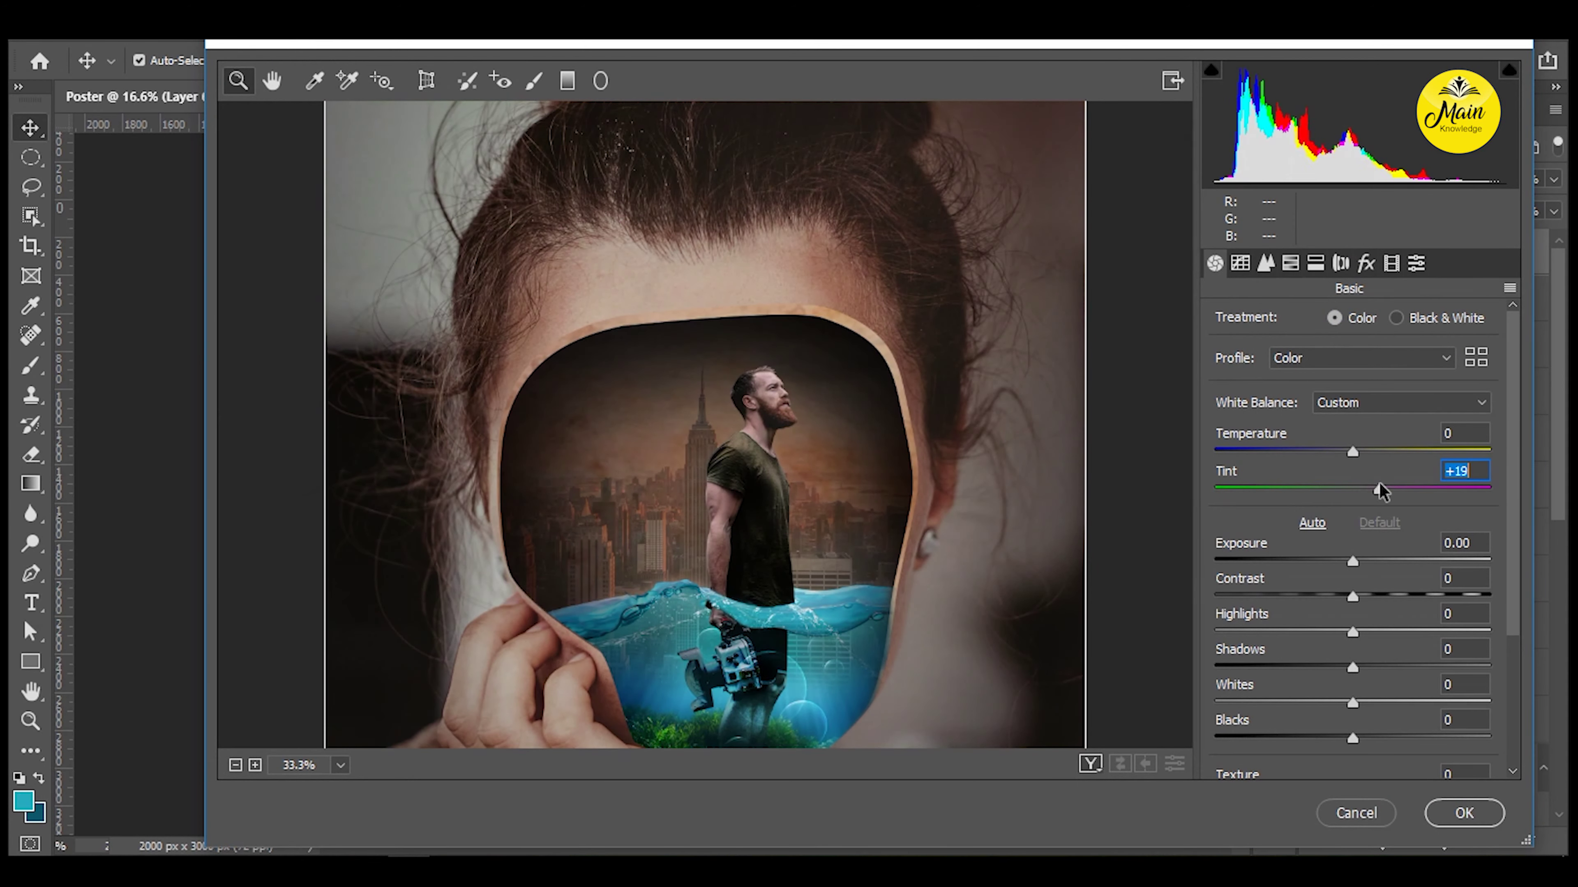
{"action": "left_click_drag", "start_coordinate": [1335, 450], "coordinate": [1347, 450]}
{"action": "scroll", "coordinate": [1346, 450], "scroll_direction": "down", "scroll_amount": 2}
{"action": "mouse_move", "coordinate": [1352, 523]}
{"action": "left_mouse_down"}
{"action": "mouse_move", "coordinate": [1384, 522]}
{"action": "mouse_move", "coordinate": [1342, 491]}
{"action": "mouse_move", "coordinate": [1358, 487]}
{"action": "mouse_move", "coordinate": [1347, 522]}
{"action": "mouse_move", "coordinate": [1398, 545]}
{"action": "mouse_move", "coordinate": [1345, 510]}
{"action": "mouse_move", "coordinate": [1338, 476]}
{"action": "left_mouse_up"}
{"action": "scroll", "coordinate": [1323, 606], "scroll_direction": "down", "scroll_amount": 2}
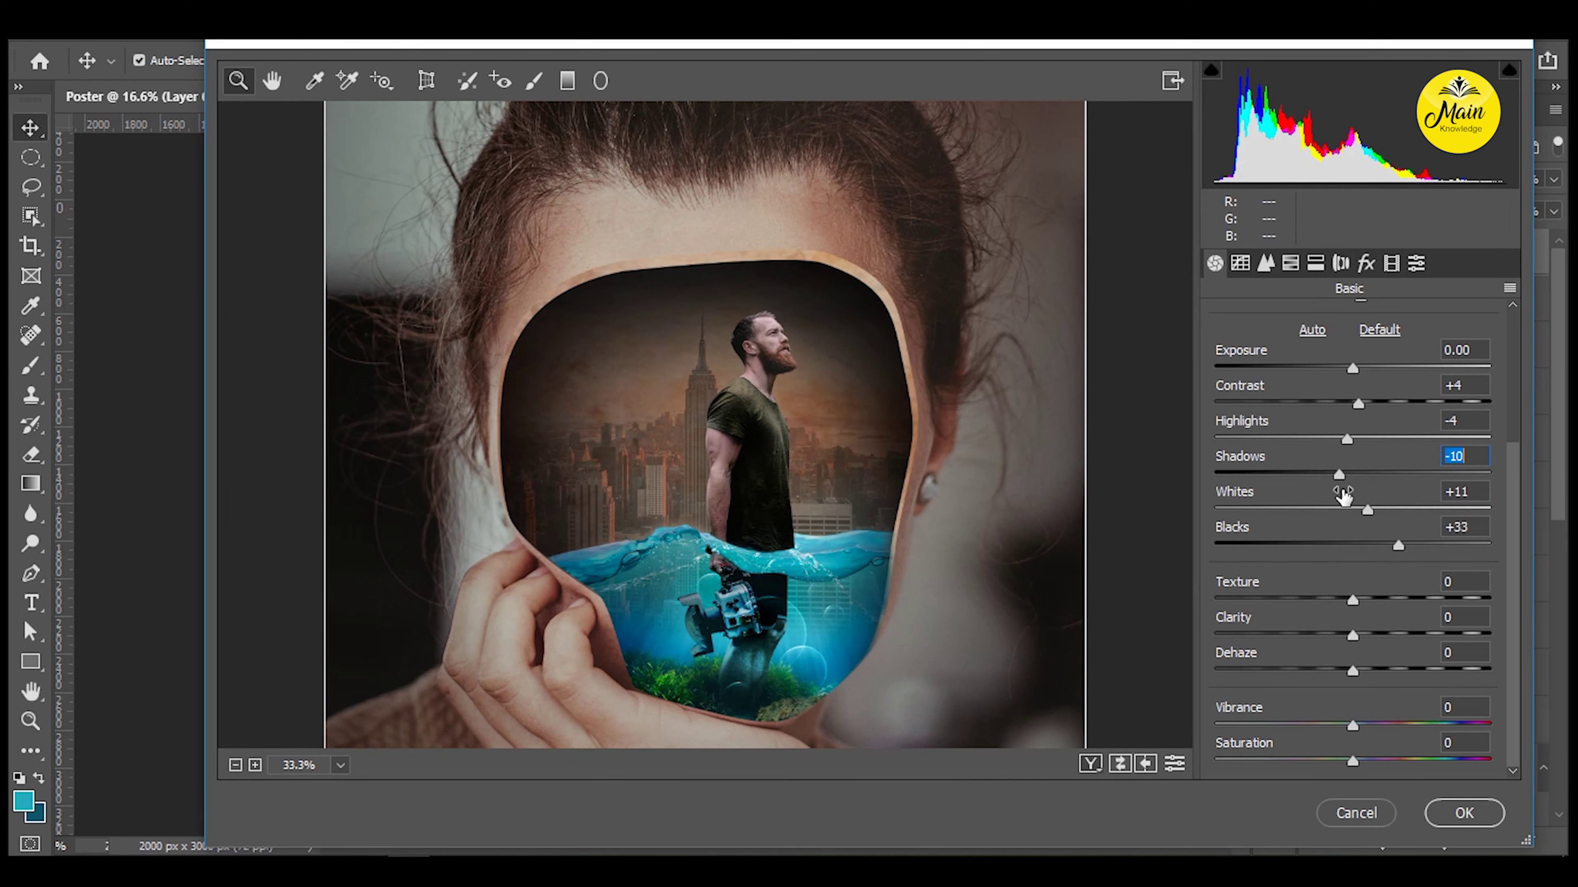
{"action": "left_click_drag", "start_coordinate": [1352, 634], "coordinate": [1398, 634]}
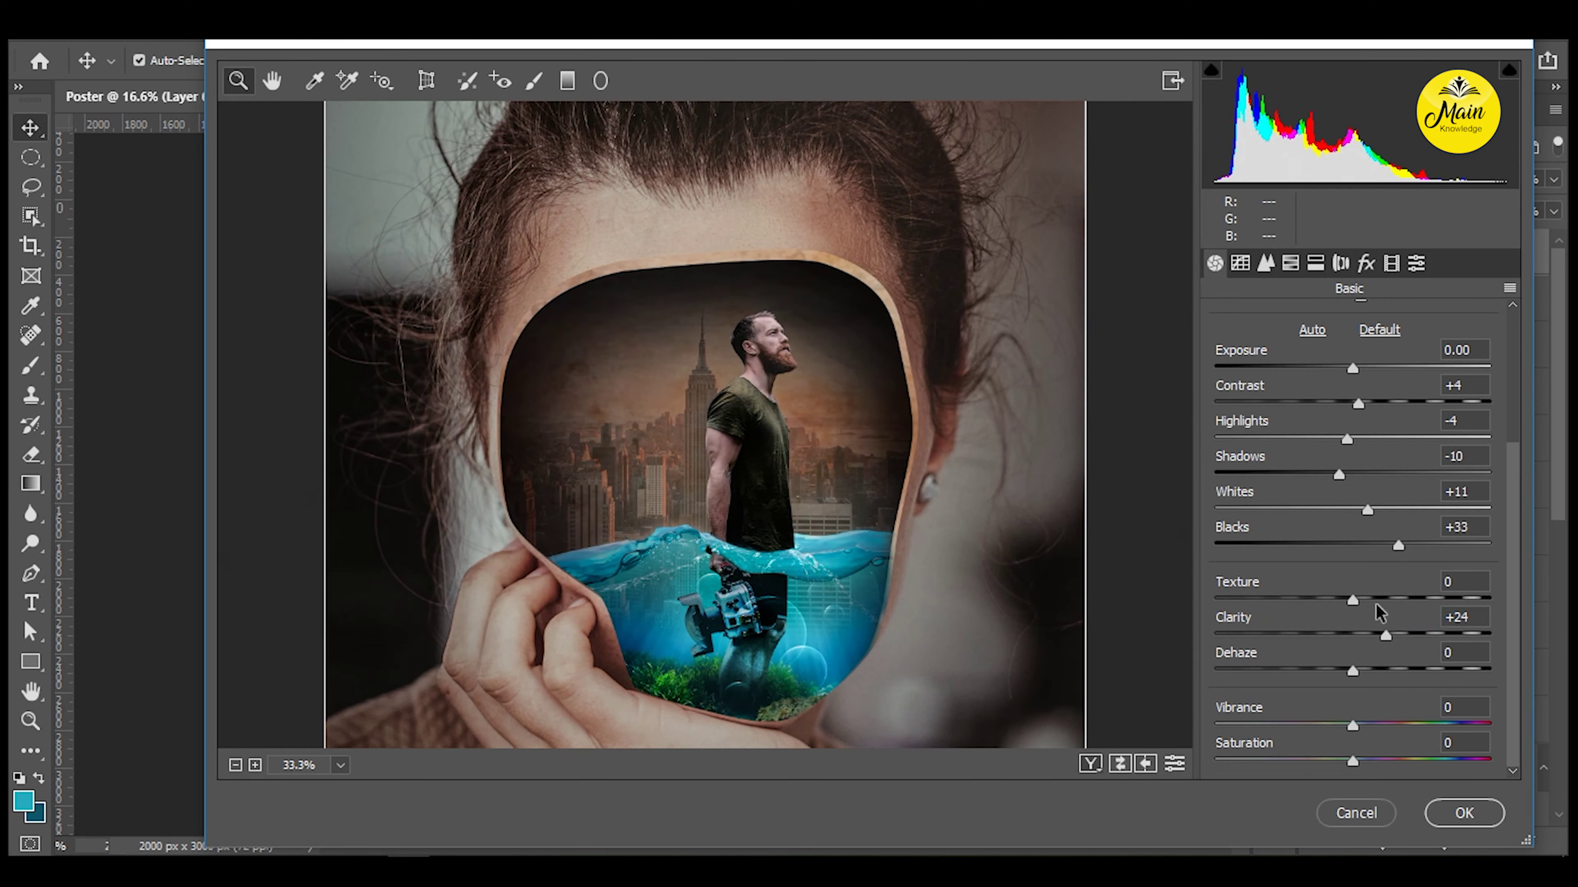
{"action": "left_click", "coordinate": [1463, 813]}
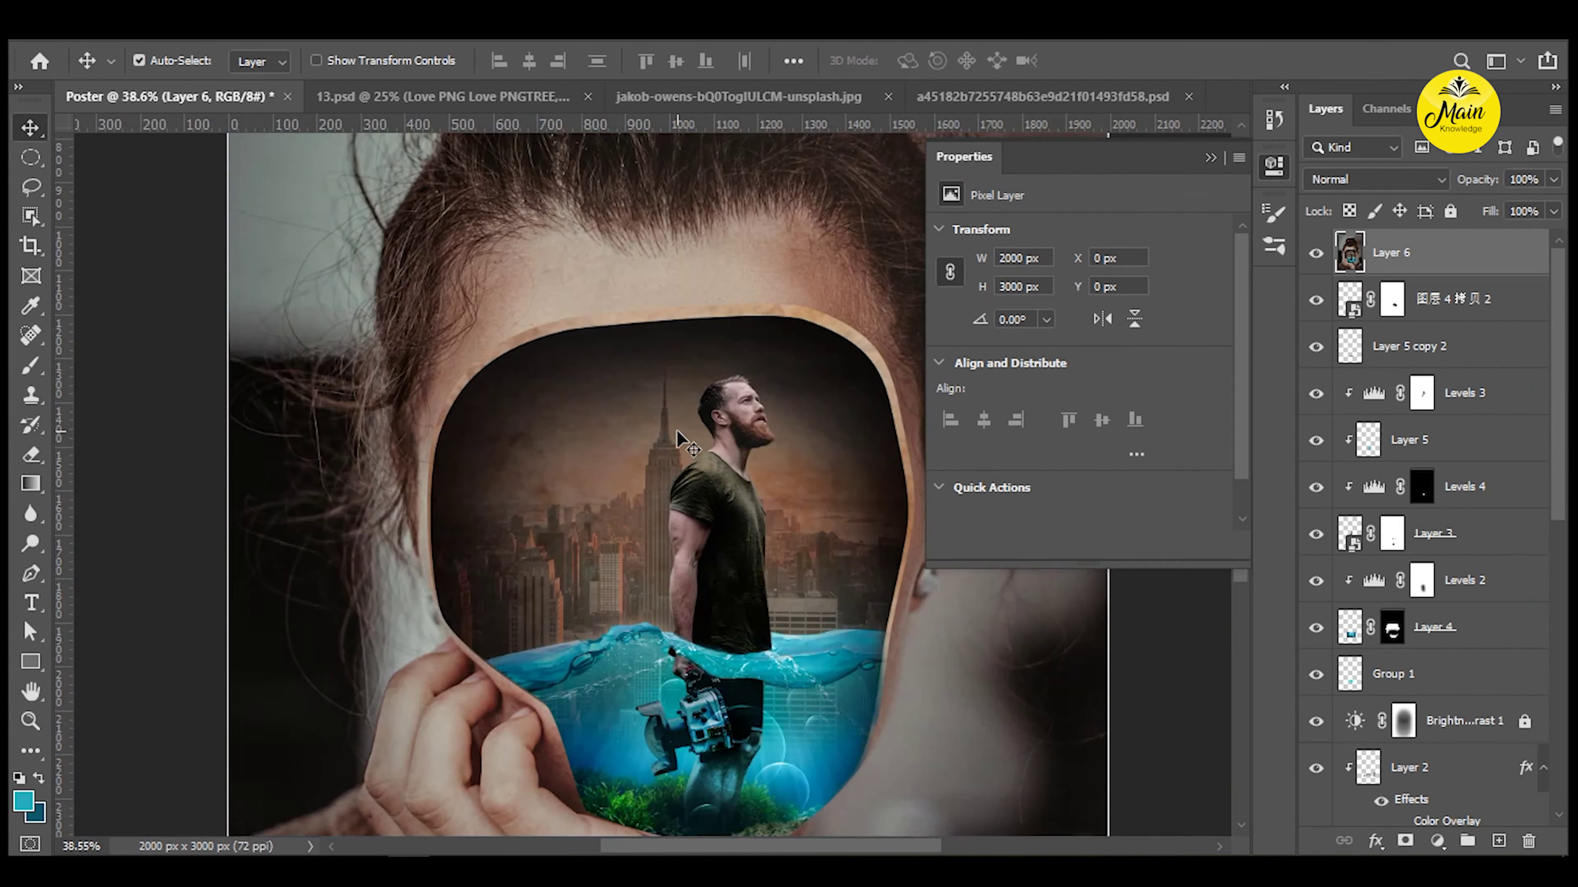